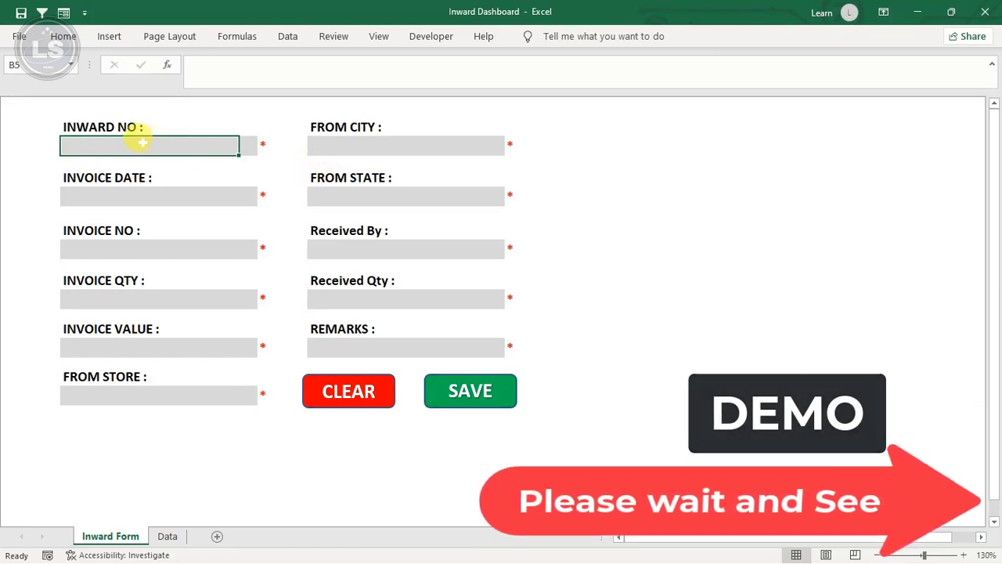
Step: Enter 1 as the inward number in the Inward Form
drag(102, 123, 220, 136)
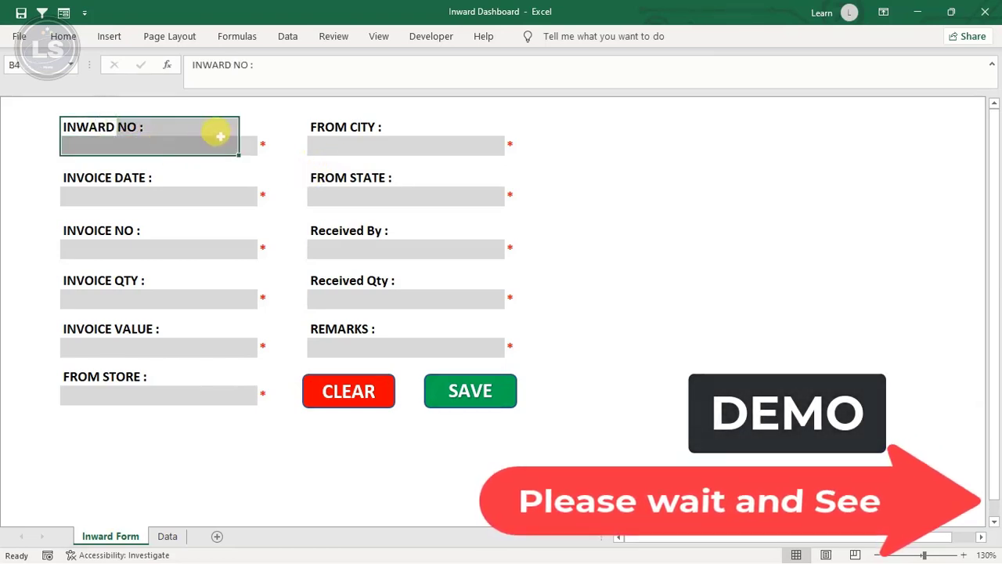
click(136, 147)
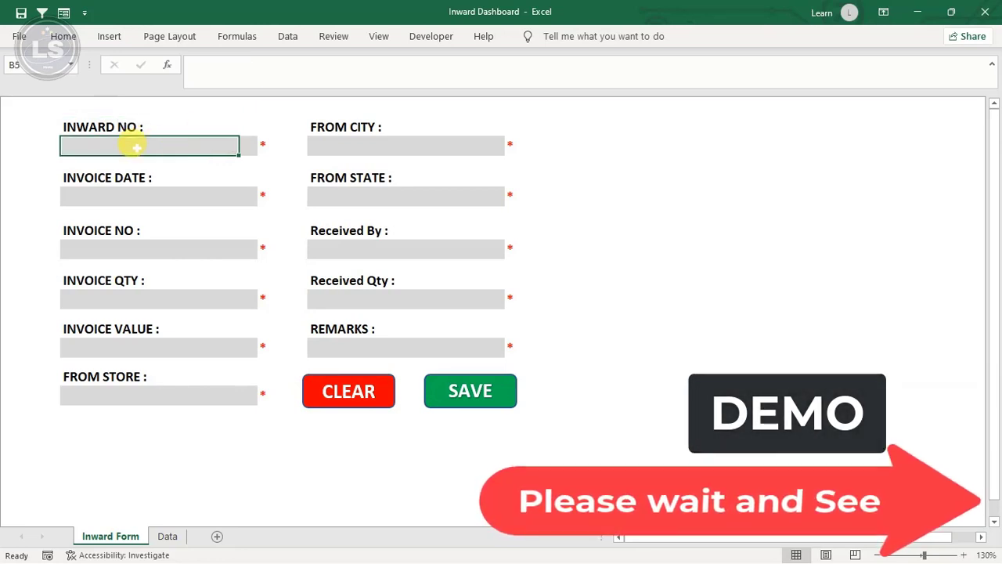
text(1)
key(Return)
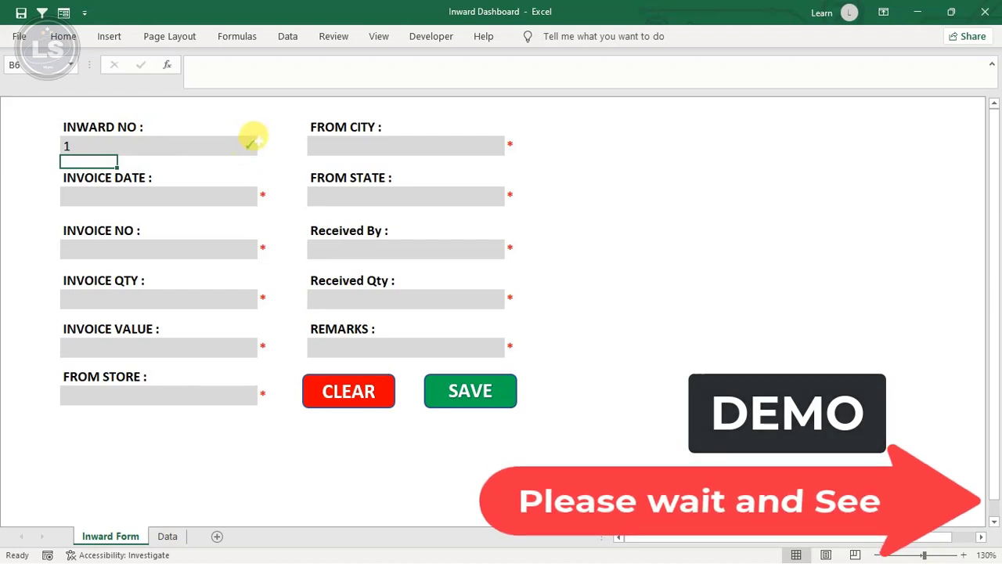
Step: Try to enter 123 as the invoice date and cancel the entry
click(186, 193)
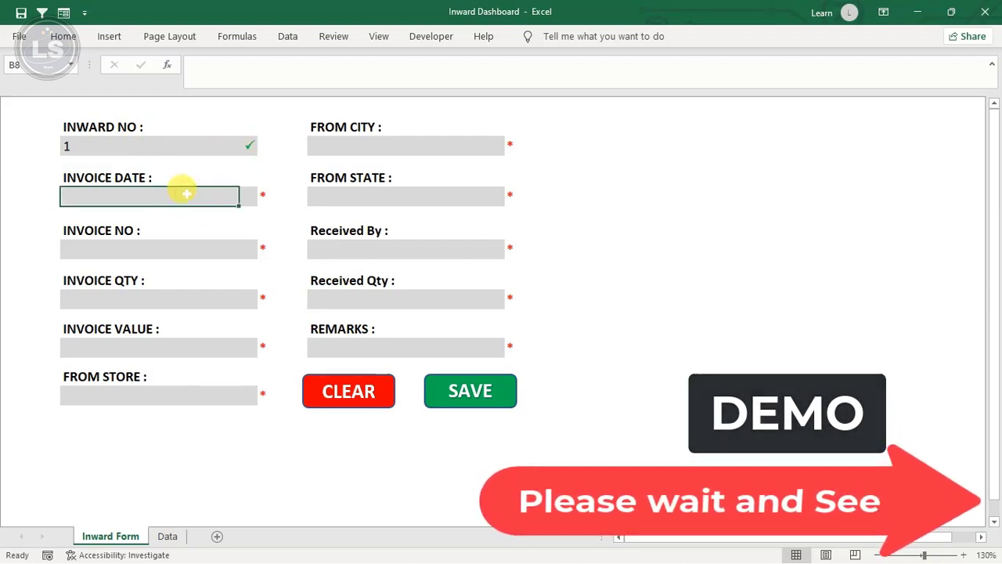
text(123)
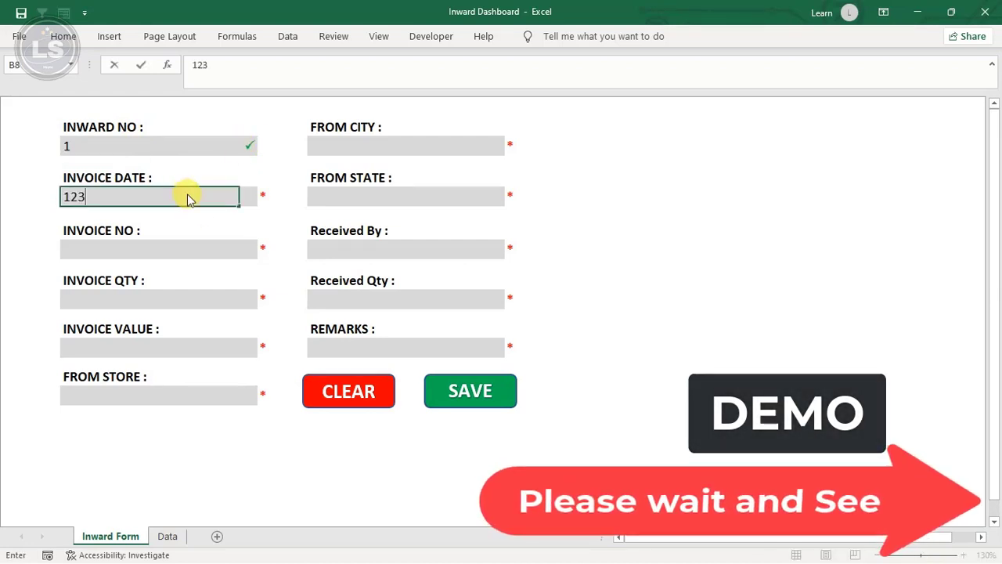
key(Return)
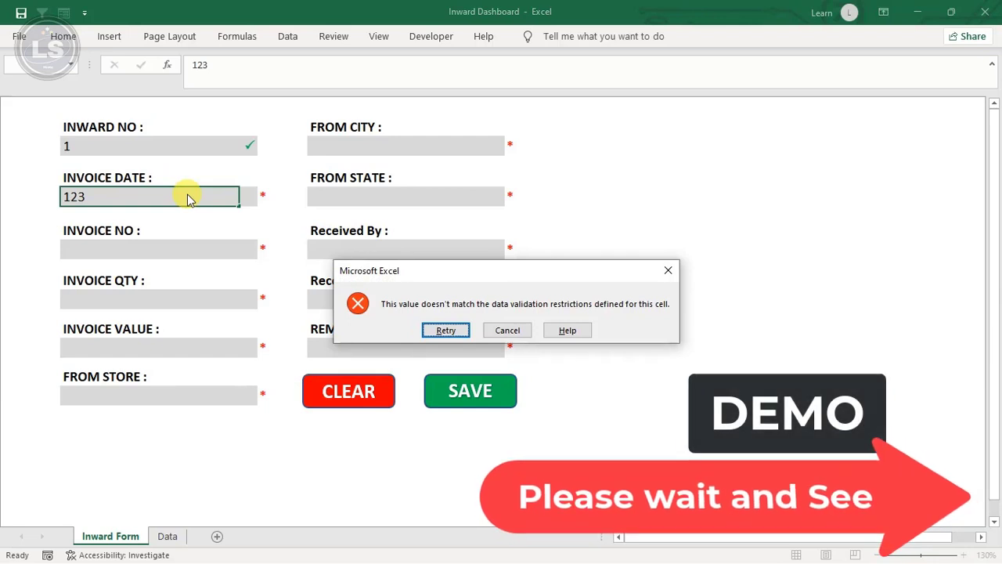
click(501, 330)
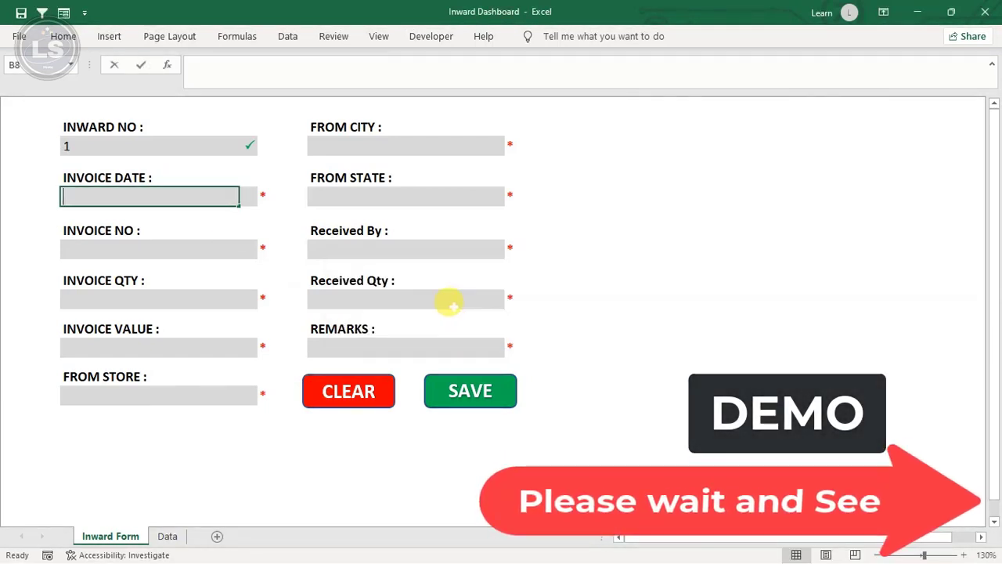
Step: Enter 01-01-2021 as the invoice date
text(01-01-2021)
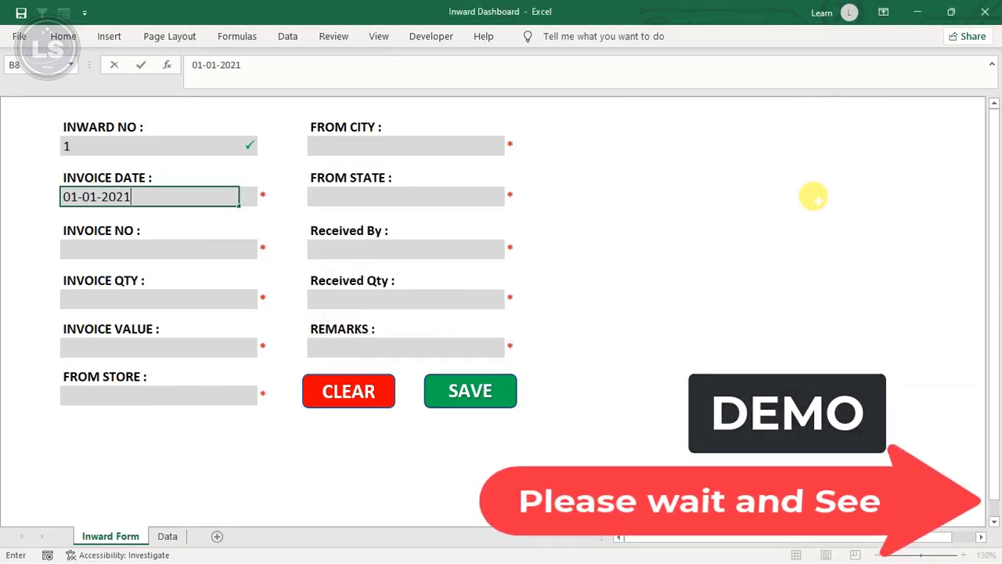
key(Return)
click(183, 245)
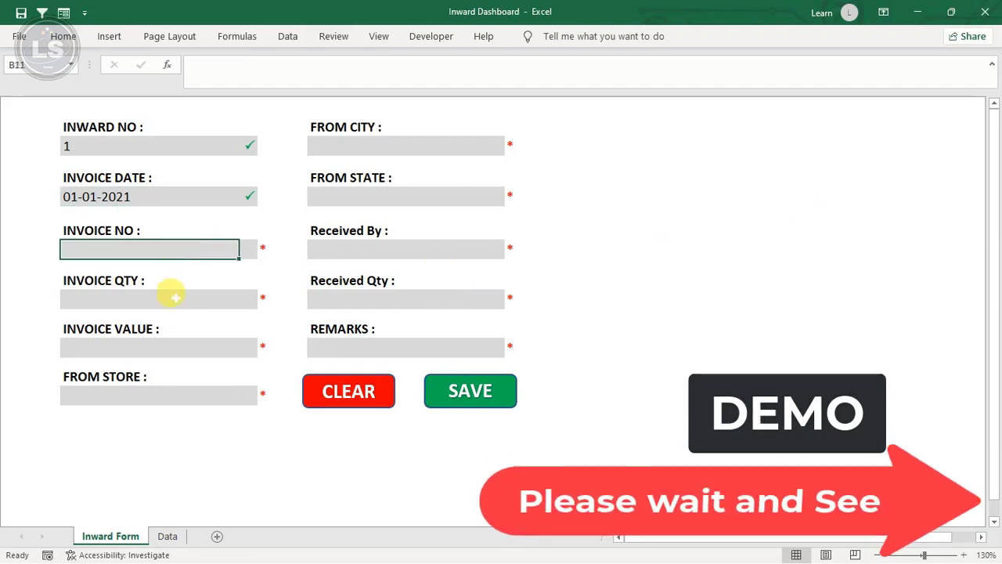
Step: Try the text gfjh as the invoice quantity, cancel it and enter 1 instead
click(173, 297)
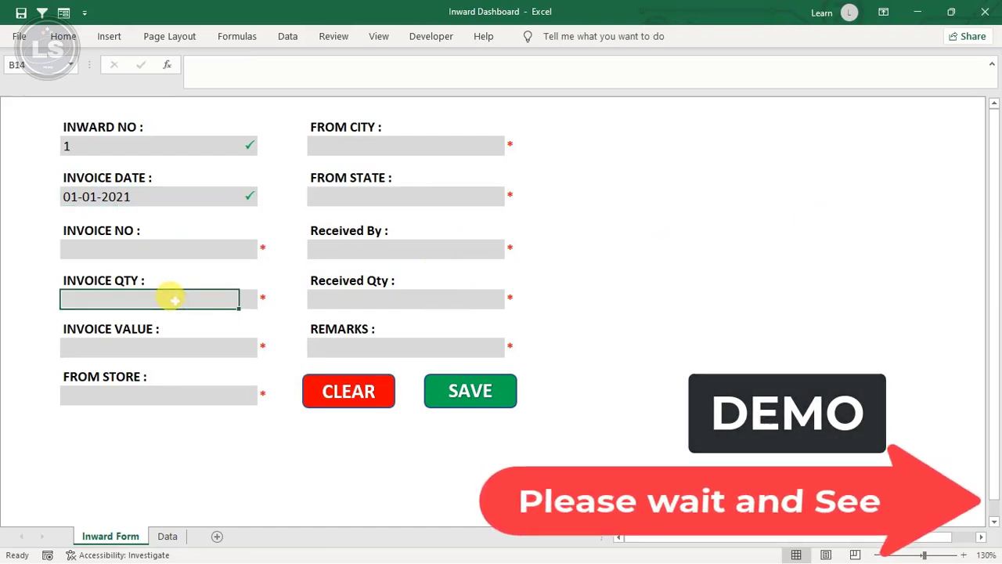
text(gfjh)
key(Return)
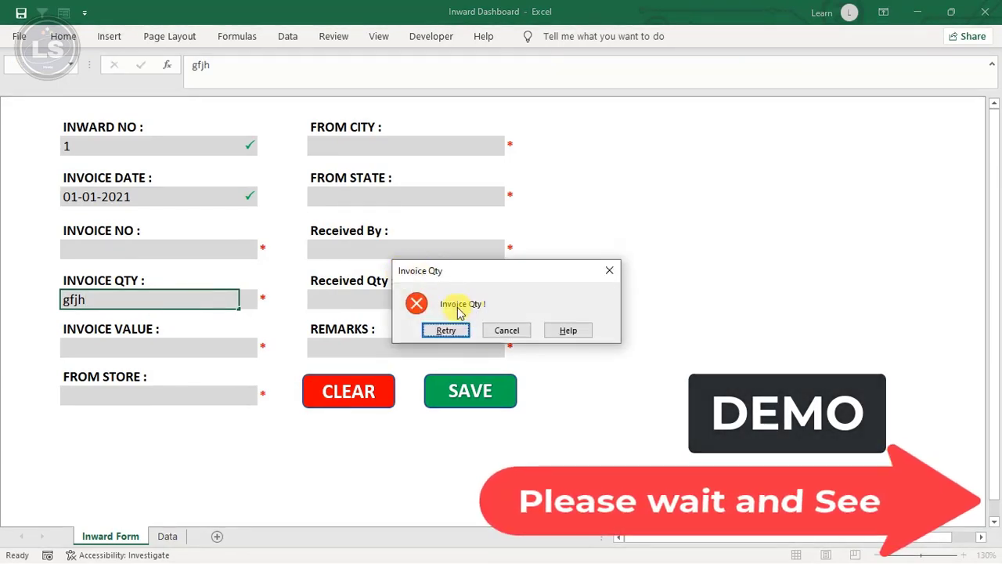
click(505, 331)
text(1)
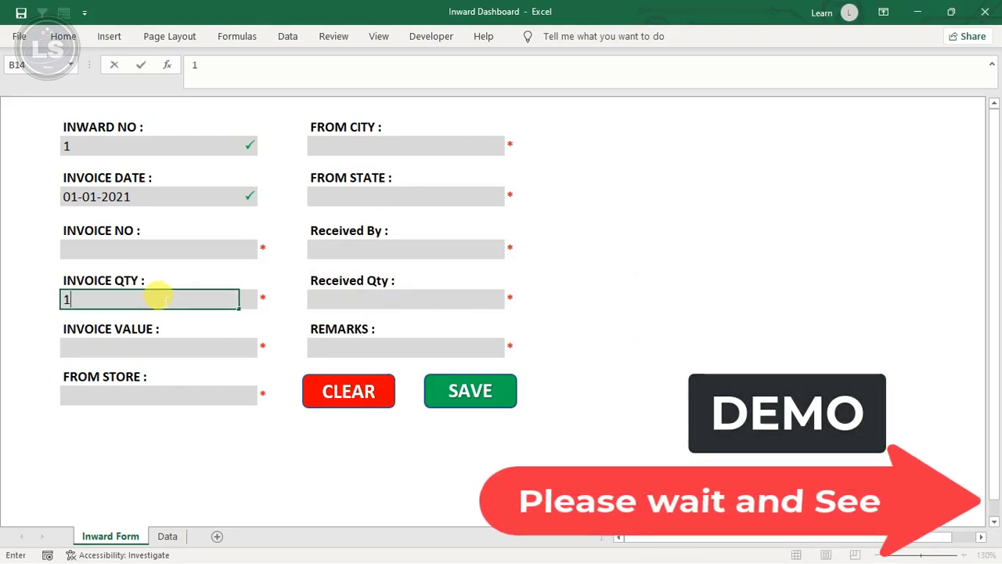
key(Return)
Step: Enter 254 as the invoice number in the empty field above the invoice quantity
click(146, 352)
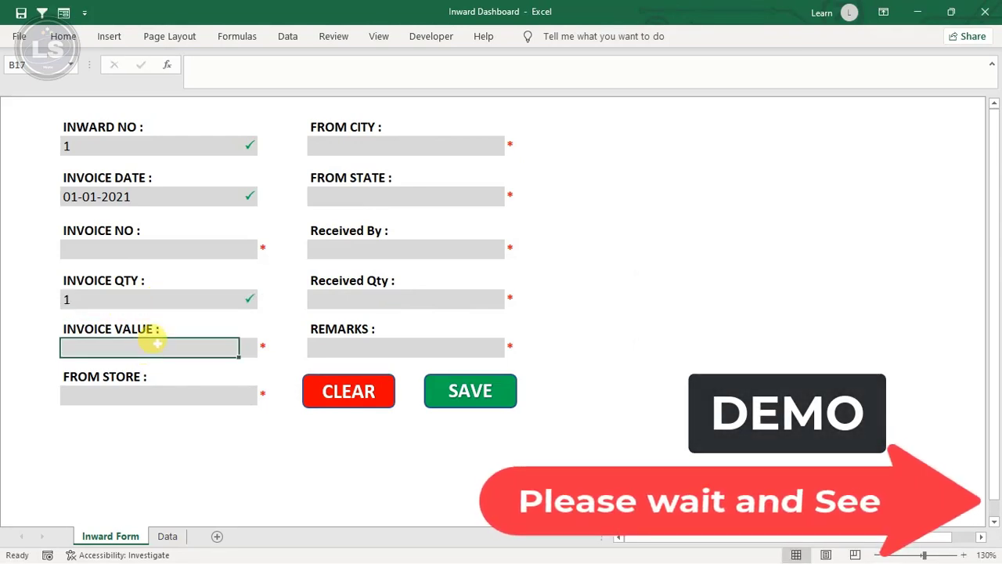
key(Up)
key(Up)
key(Up)
key(Up)
key(Up)
text(254)
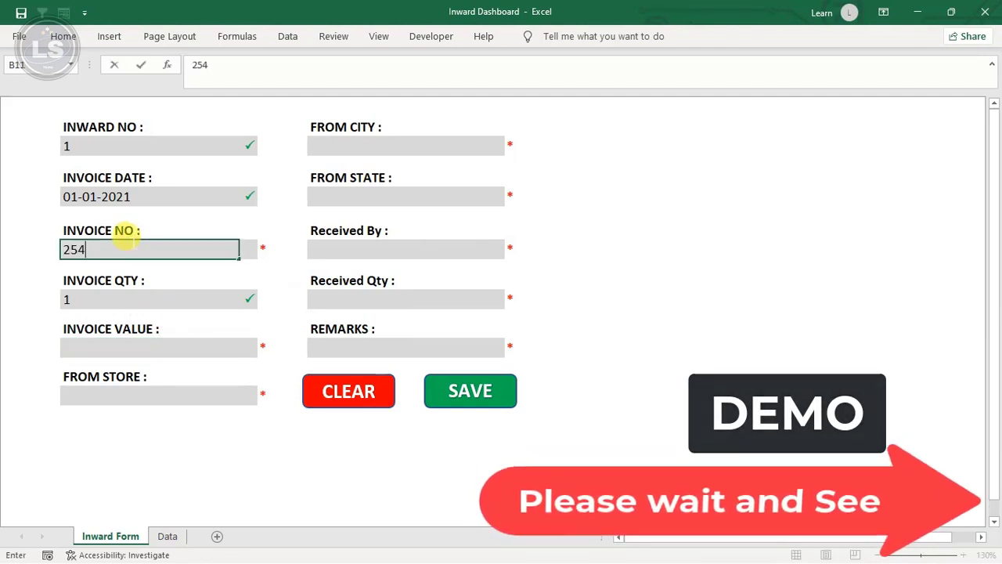
key(Return)
Step: Enter 1321 as the invoice value
click(125, 345)
text(1321)
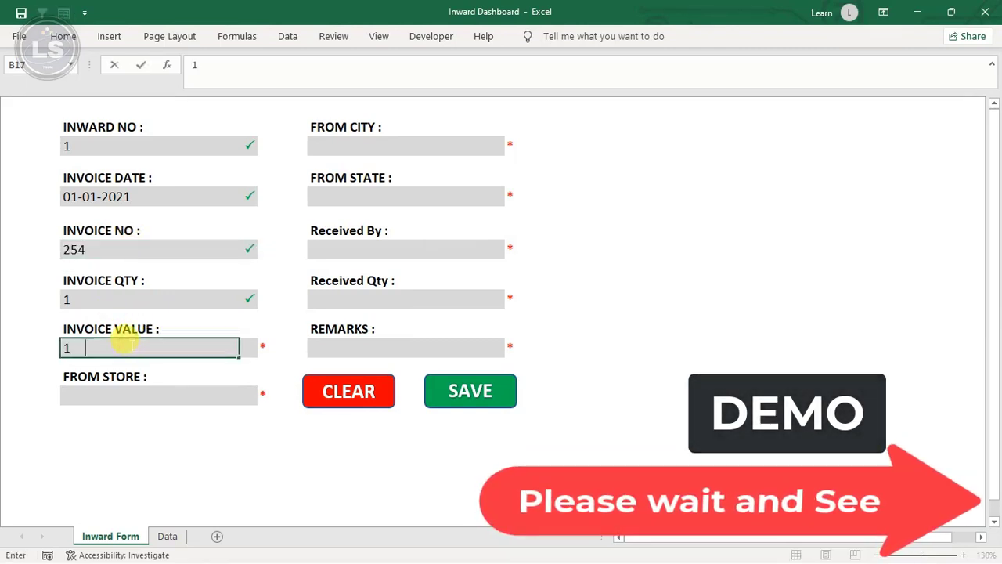
key(Return)
click(127, 346)
Step: Change the invoice quantity to 2 and the invoice value to 100
click(102, 298)
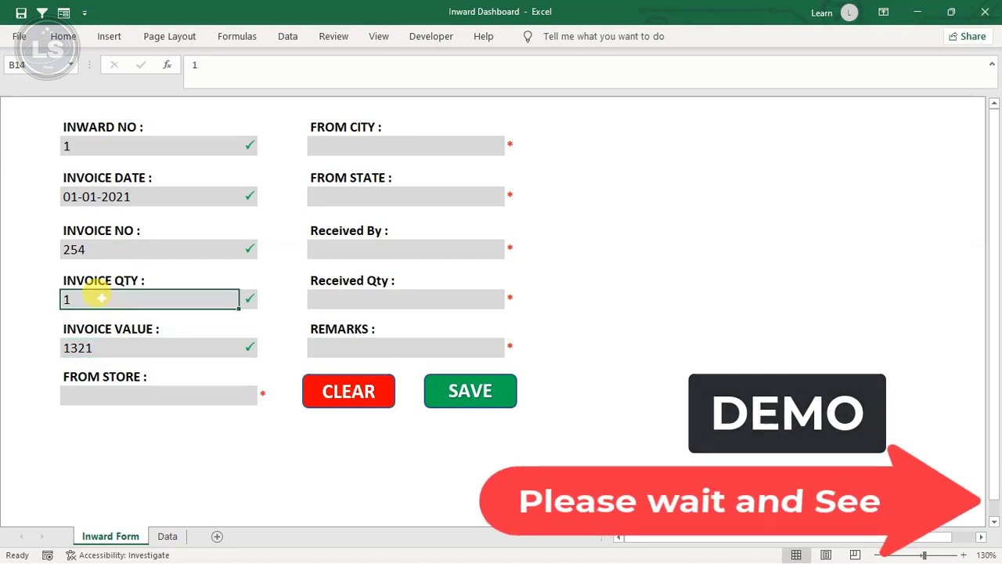
text(2)
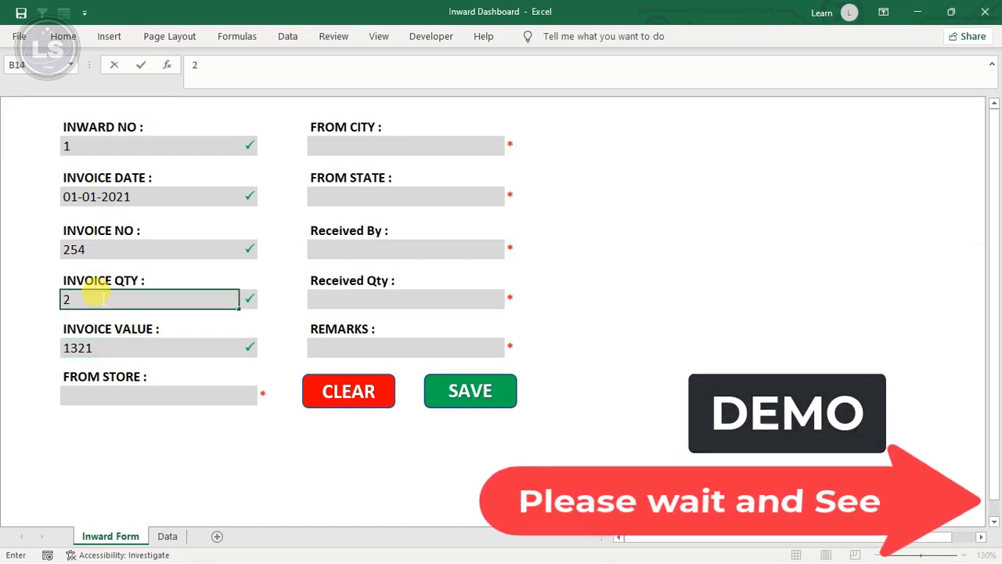
key(Return)
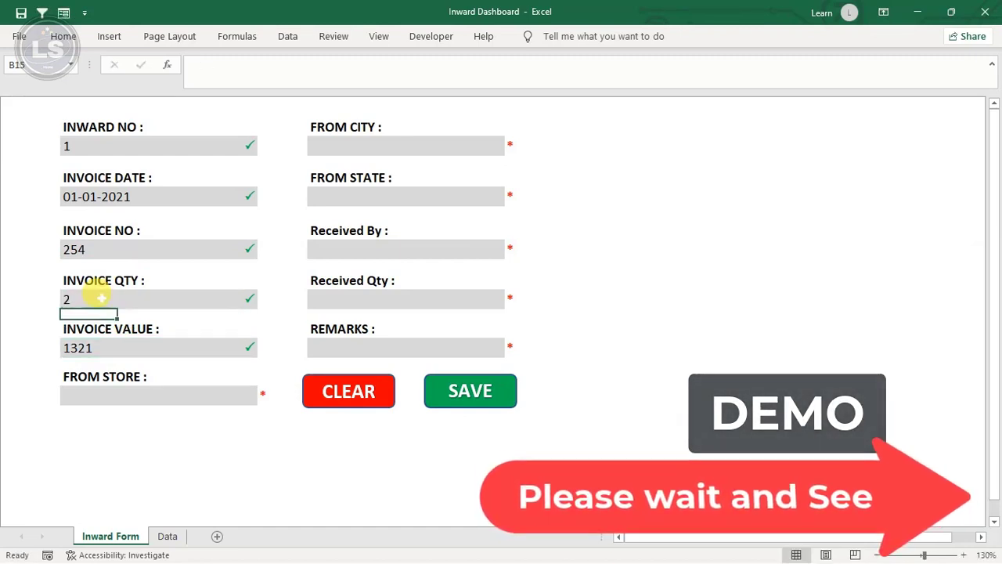
click(110, 346)
text(100)
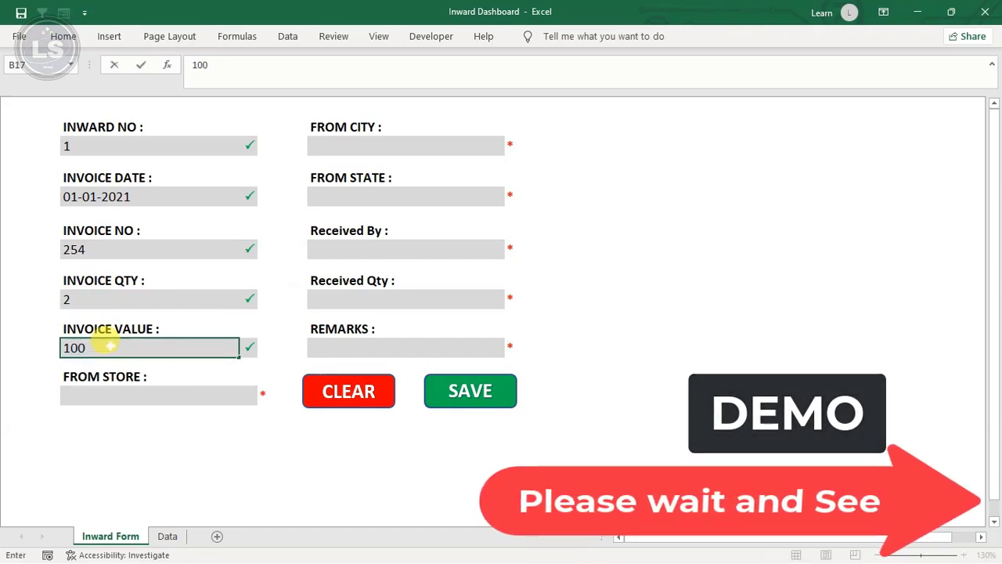
key(Return)
Step: Enter 9999 as the store the goods come from
click(112, 396)
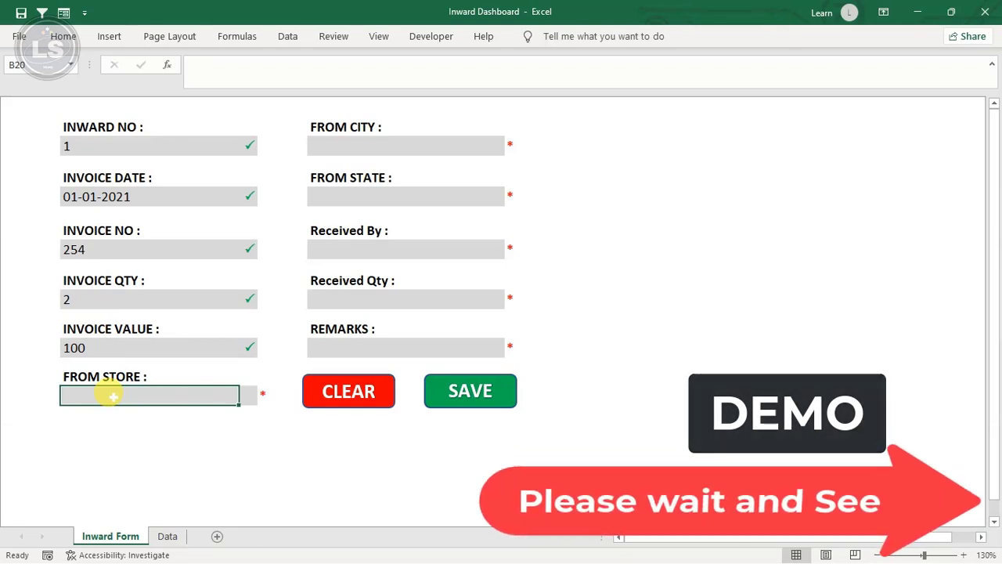
text(9999)
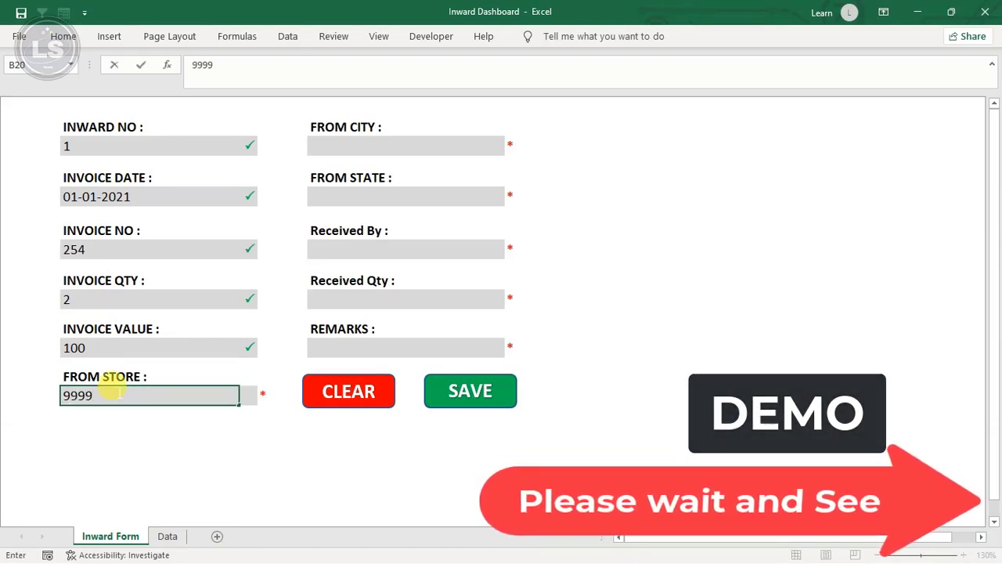
key(Return)
Step: Fill in the origin details with city Hyd and state TG
click(340, 128)
click(361, 144)
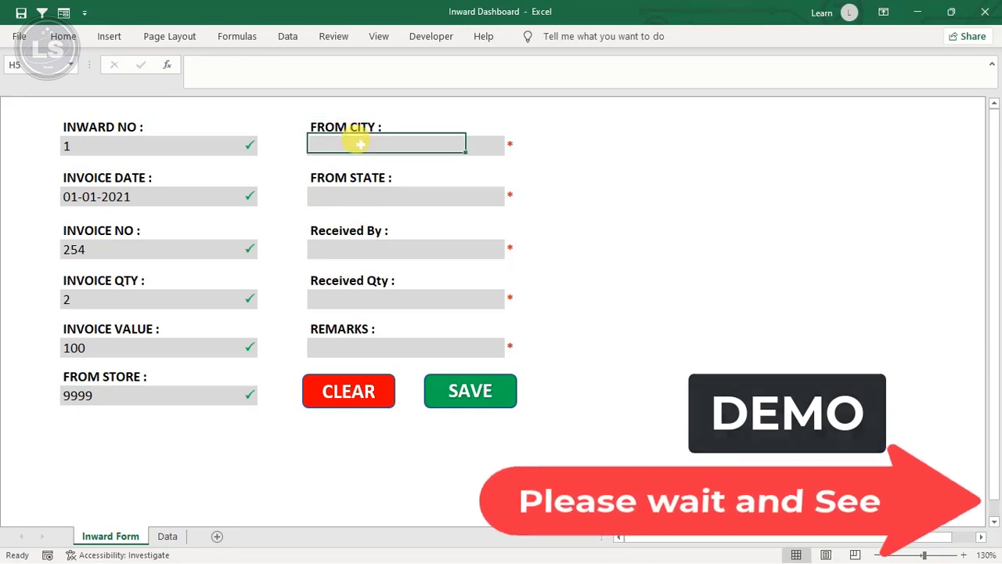
text(Hyd)
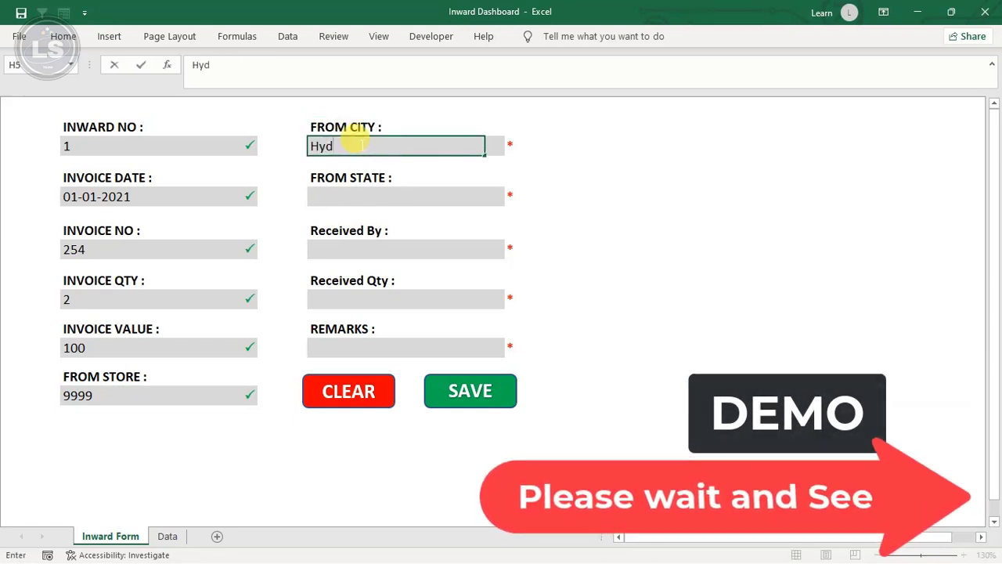
key(Return)
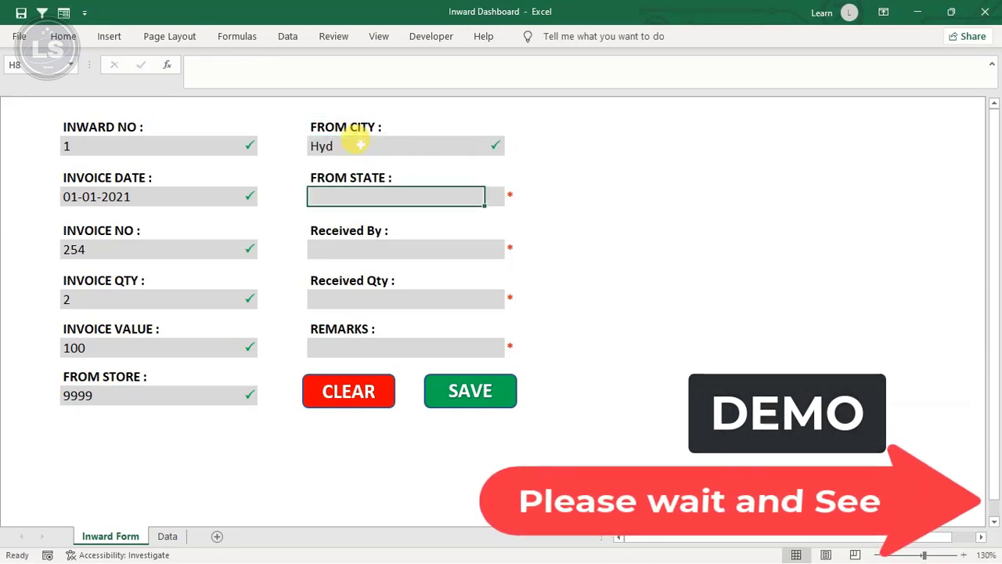
text(TG)
key(Return)
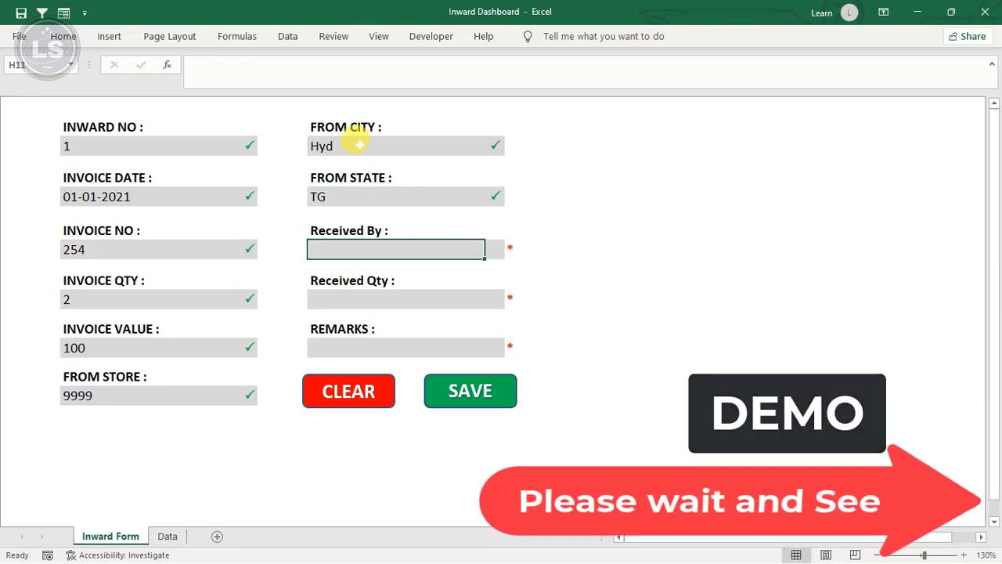
Step: Enter Xyz as the receiver and 1 as the received quantity
text(Zy)
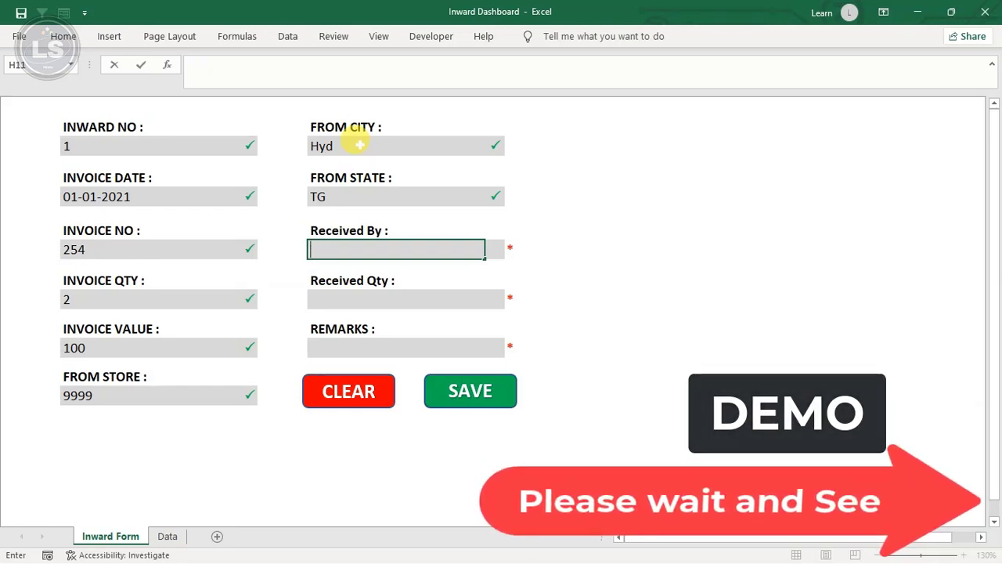
text(z)
key(Return)
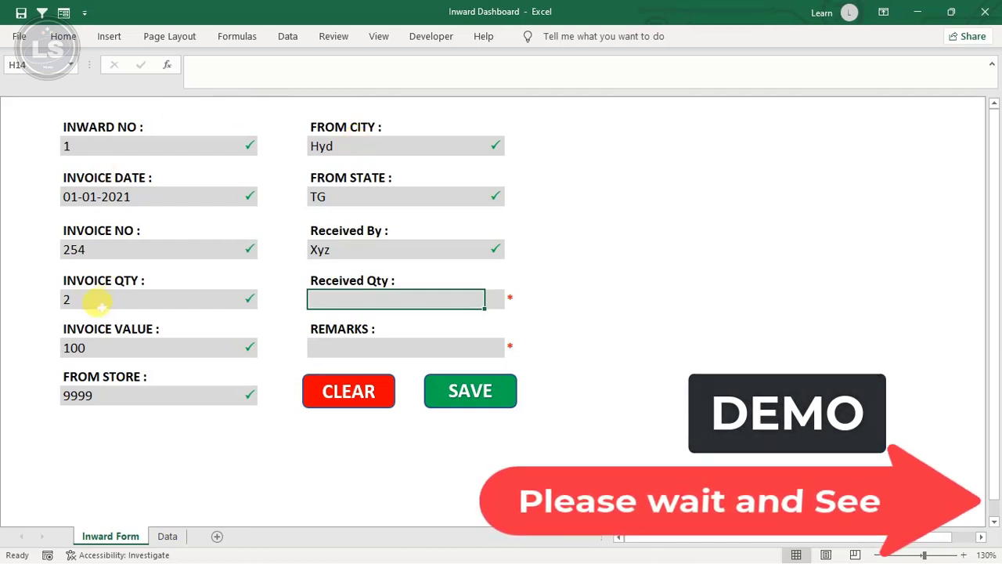
click(86, 301)
click(332, 305)
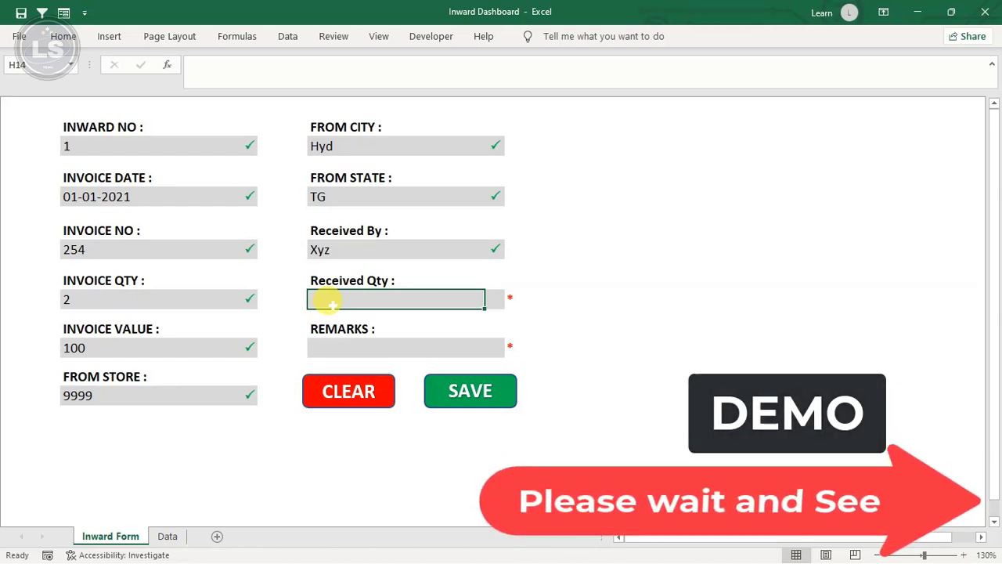
text(1)
key(Return)
key(Return)
key(Return)
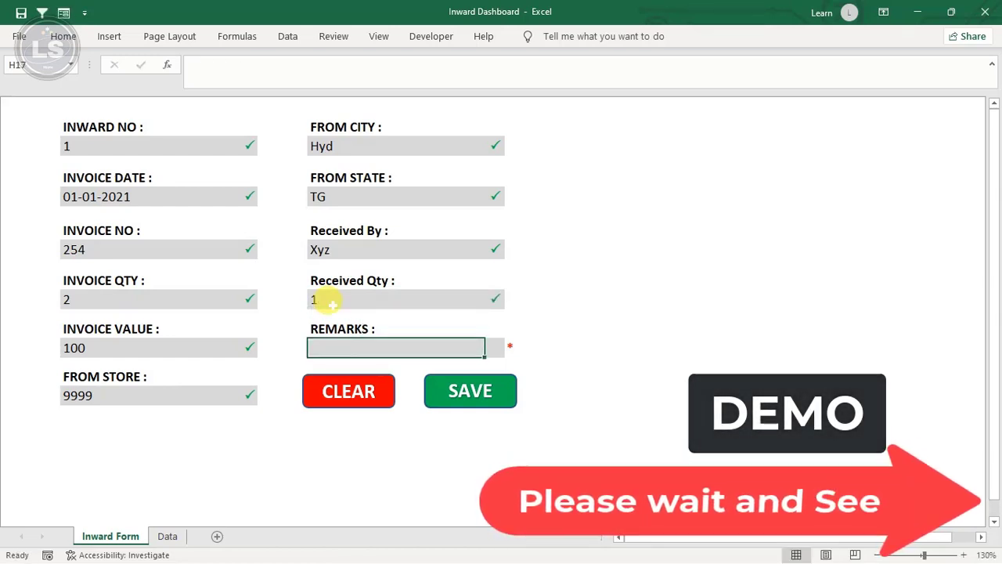
Step: Enter the word short as the remark for this inward record
text(shi)
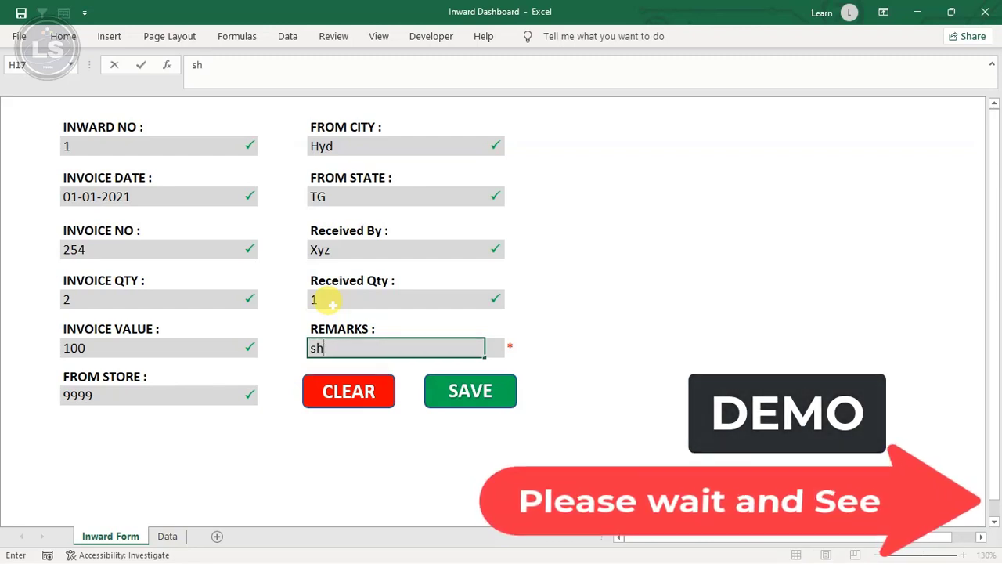
key(Return)
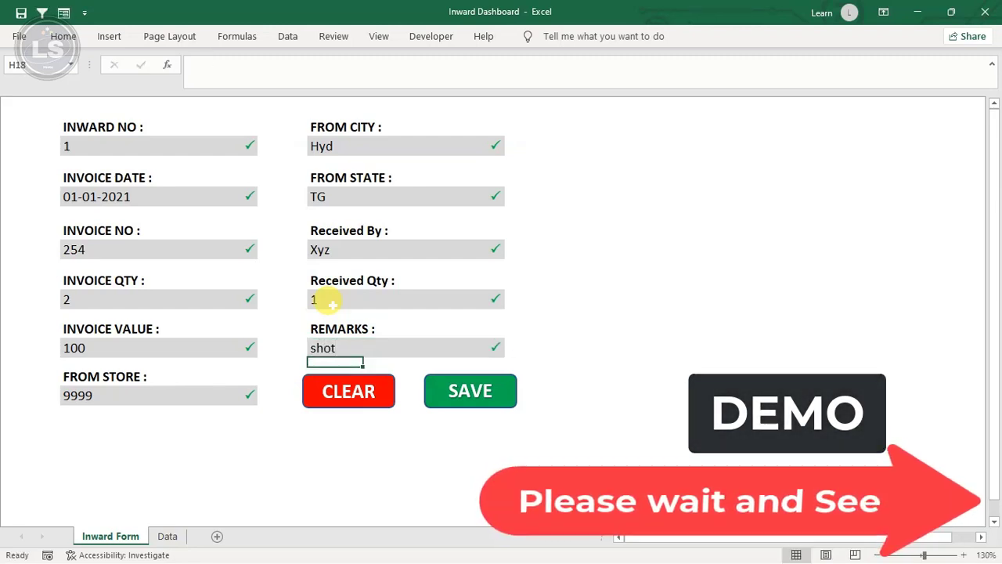
key(Up)
key(F2)
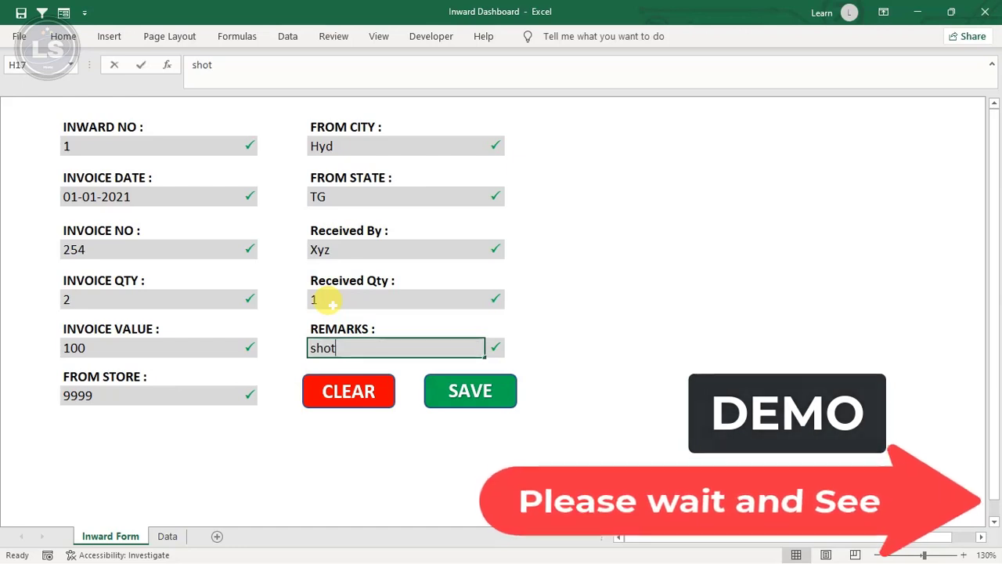
key(BackSpace)
text(rt)
key(Return)
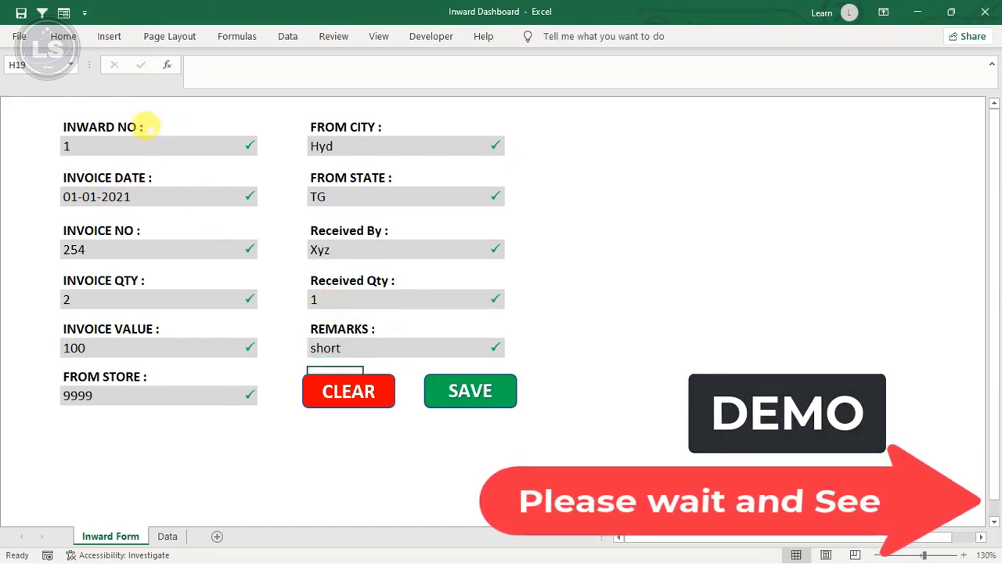
Step: Save the completed inward record and open the Data sheet to view it
click(473, 393)
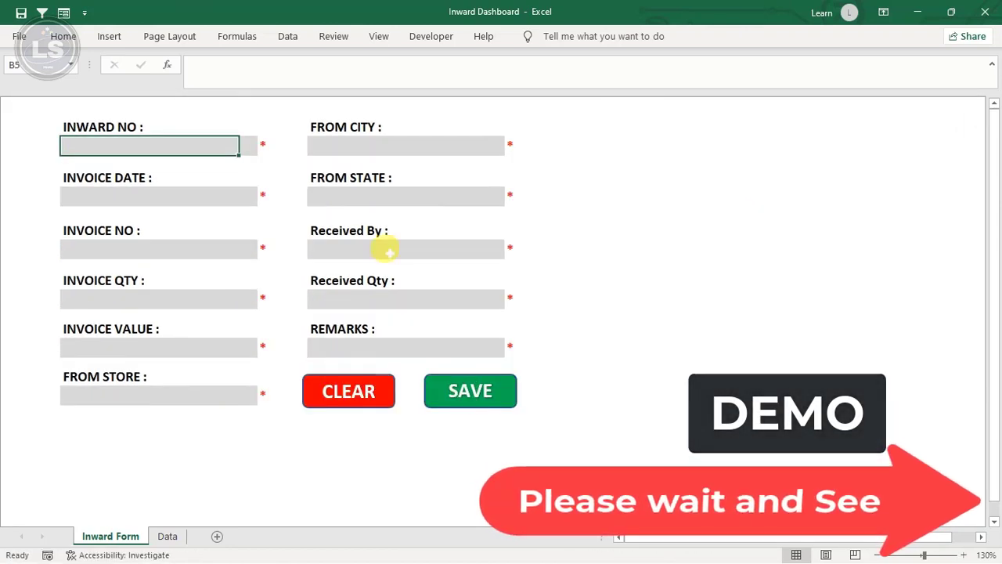
click(168, 536)
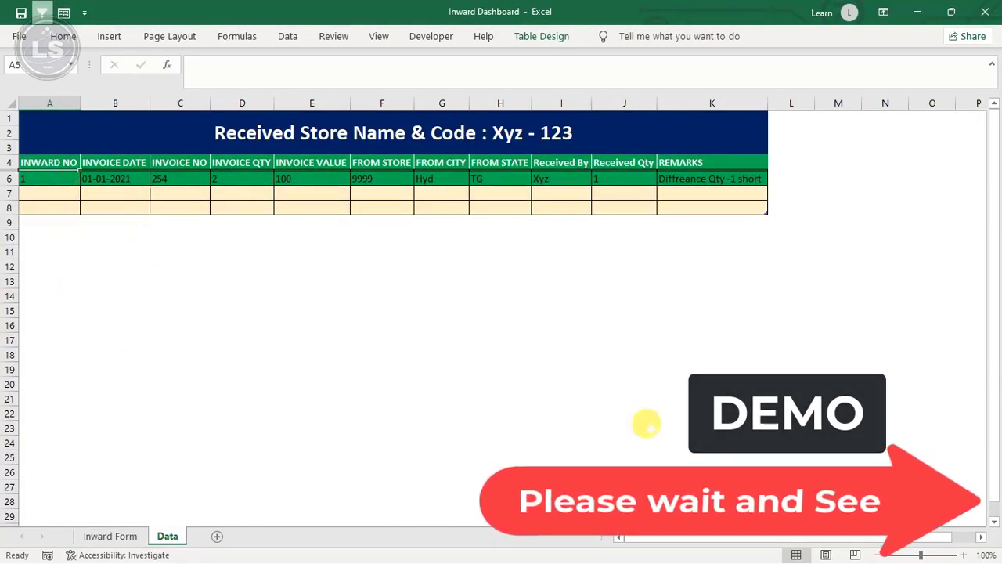
Step: Select the saved record's cells from the inward number to the remarks on the Data sheet to examine them
click(39, 194)
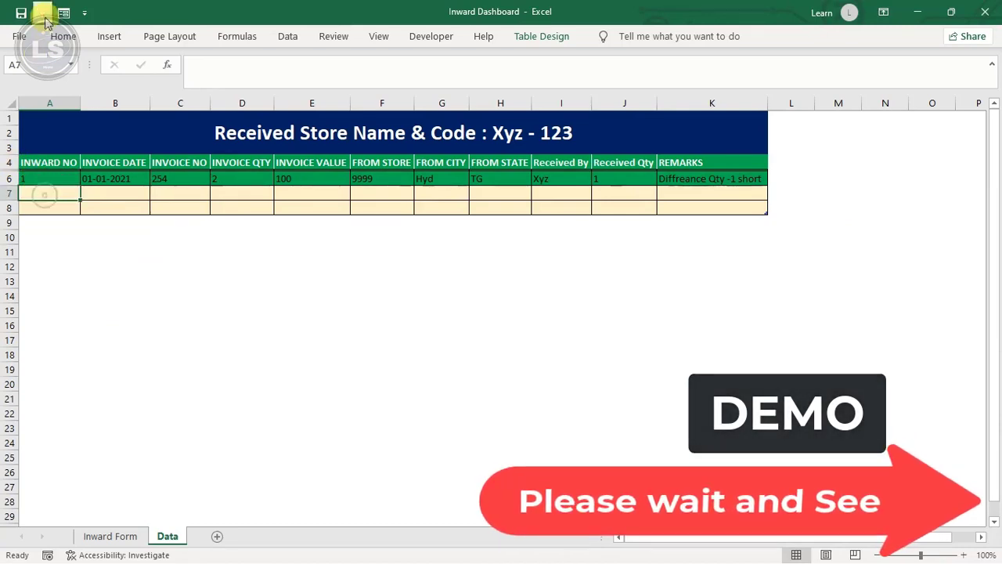
click(45, 101)
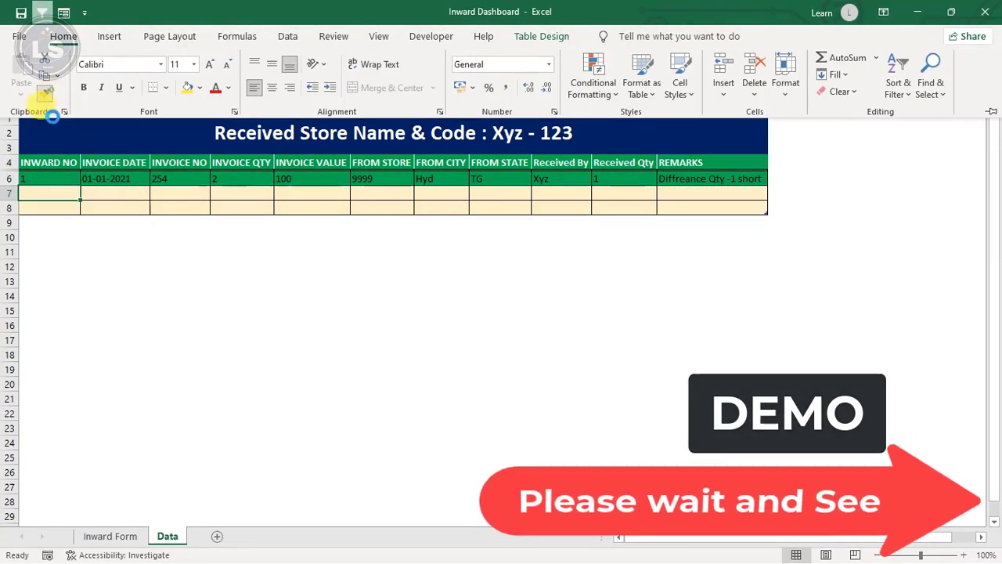
click(48, 176)
mouse_move(63, 180)
mouse_down()
mouse_move(776, 158)
mouse_move(767, 171)
mouse_move(760, 161)
mouse_move(771, 177)
mouse_up()
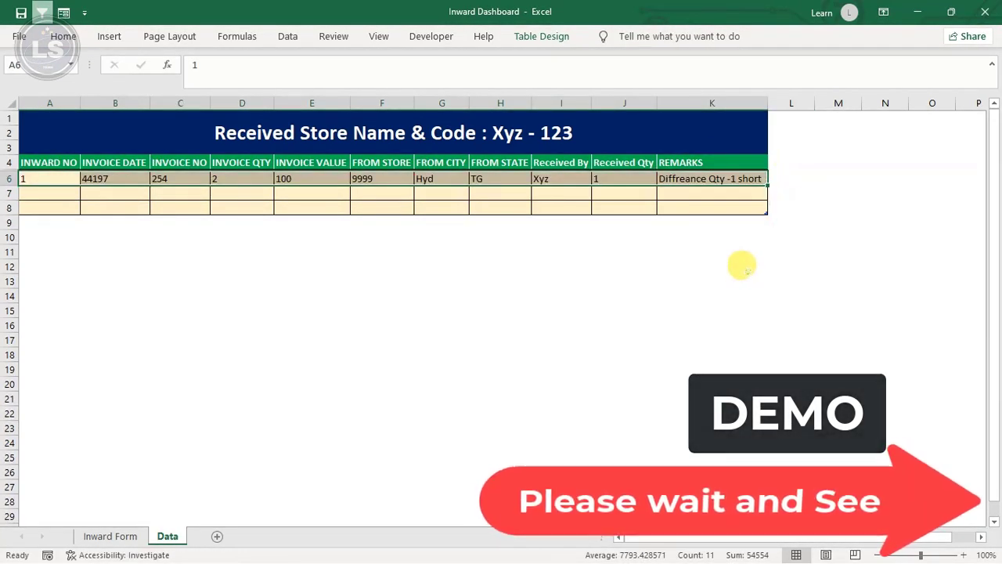
click(741, 266)
Step: Zoom the Data sheet to 150% and review the saved record's cells, ending at the remark
click(941, 554)
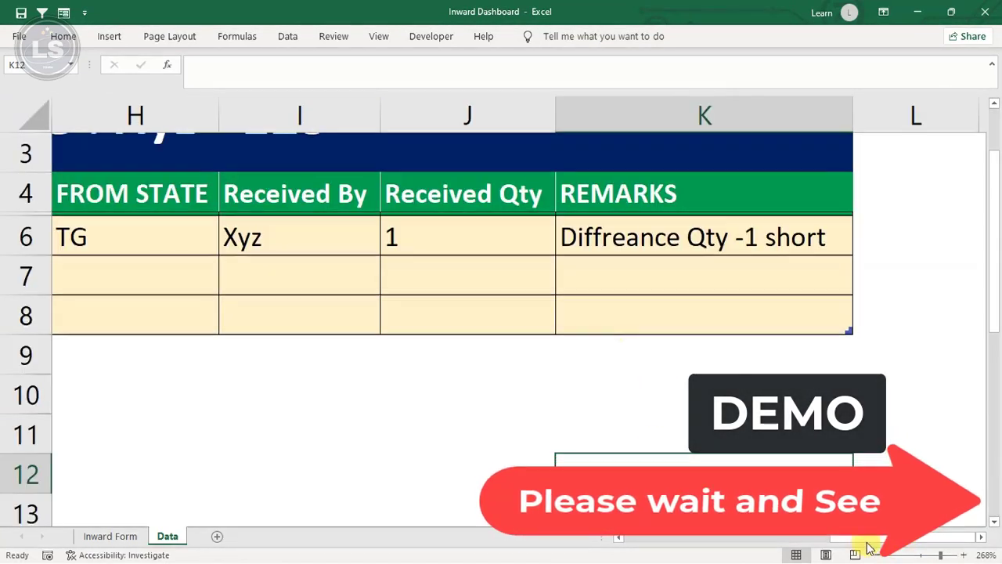
click(927, 555)
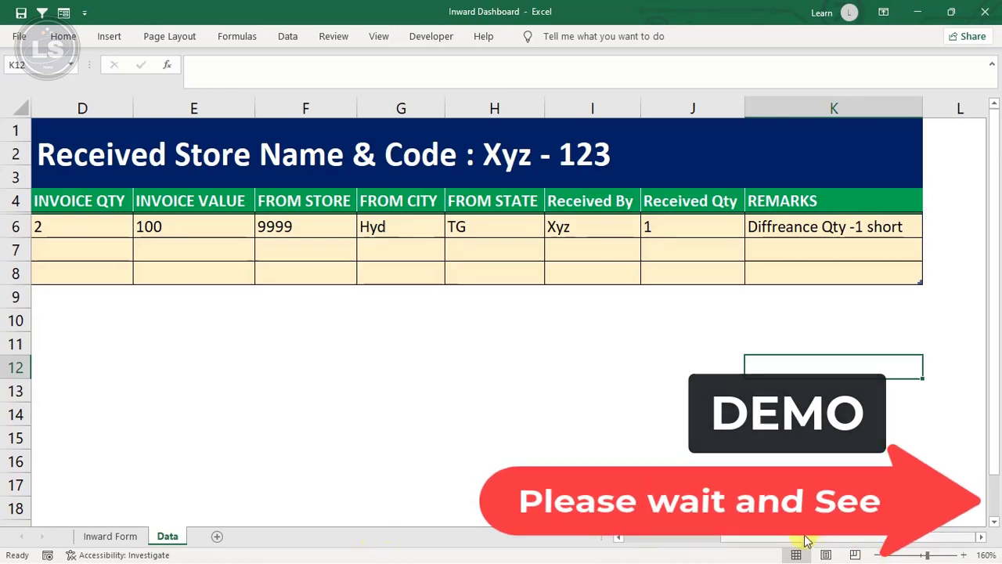
drag(806, 540, 689, 541)
click(90, 221)
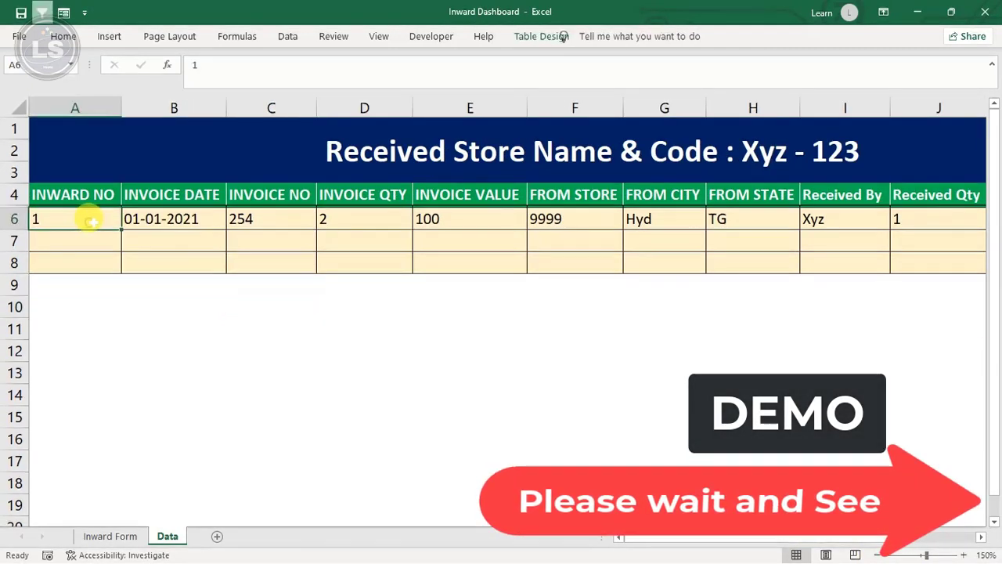
click(205, 216)
click(276, 216)
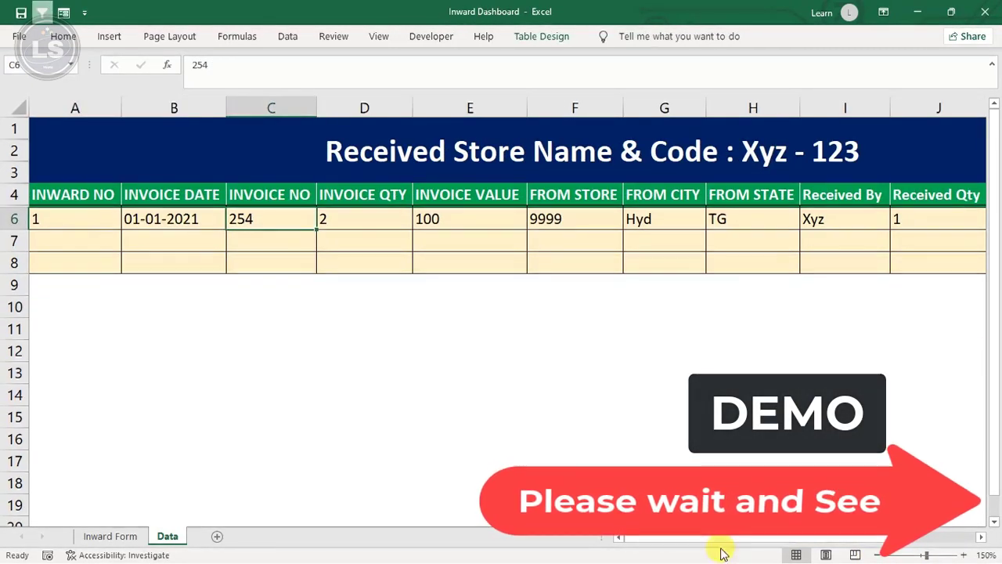
drag(711, 539, 865, 541)
click(873, 220)
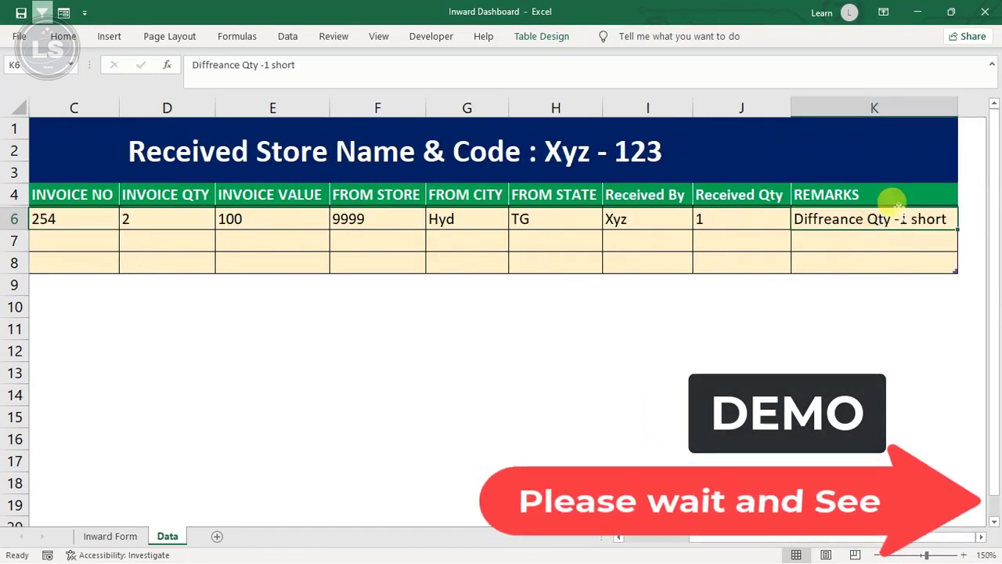
Step: Compare the Remarks field on the Inward Form sheet with the saved remark on the Data sheet
click(94, 538)
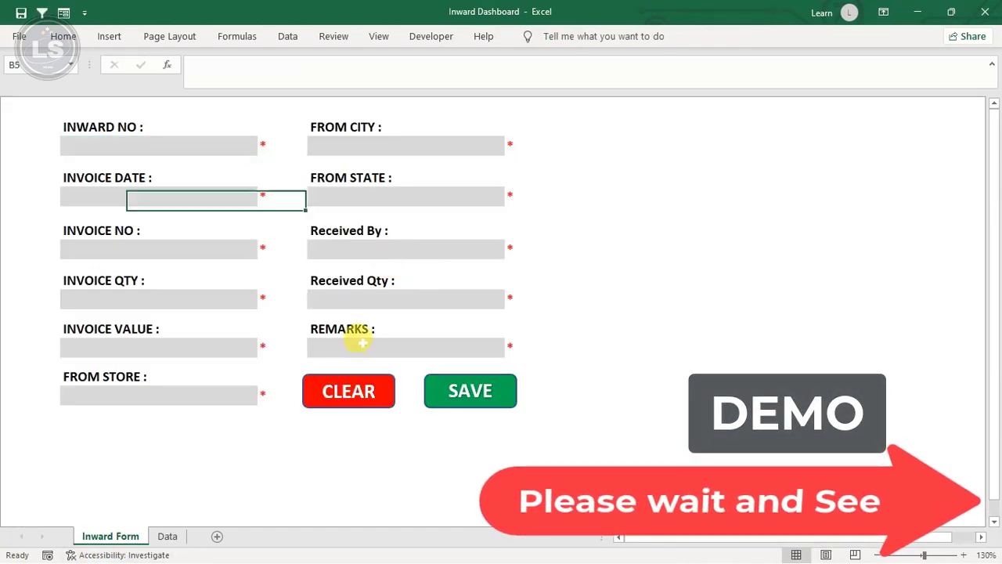
click(368, 344)
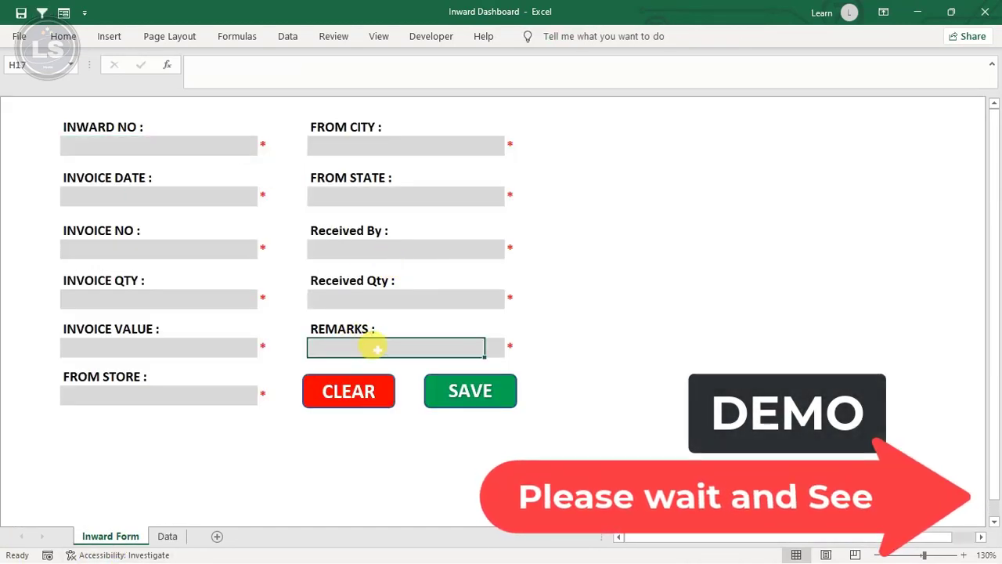
click(170, 537)
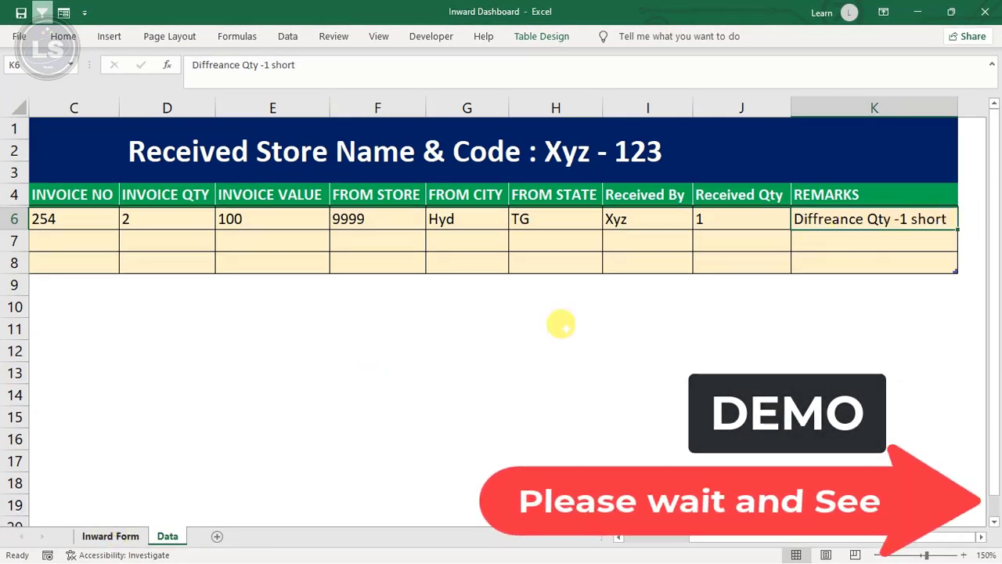
key(ctrl+Page_Up)
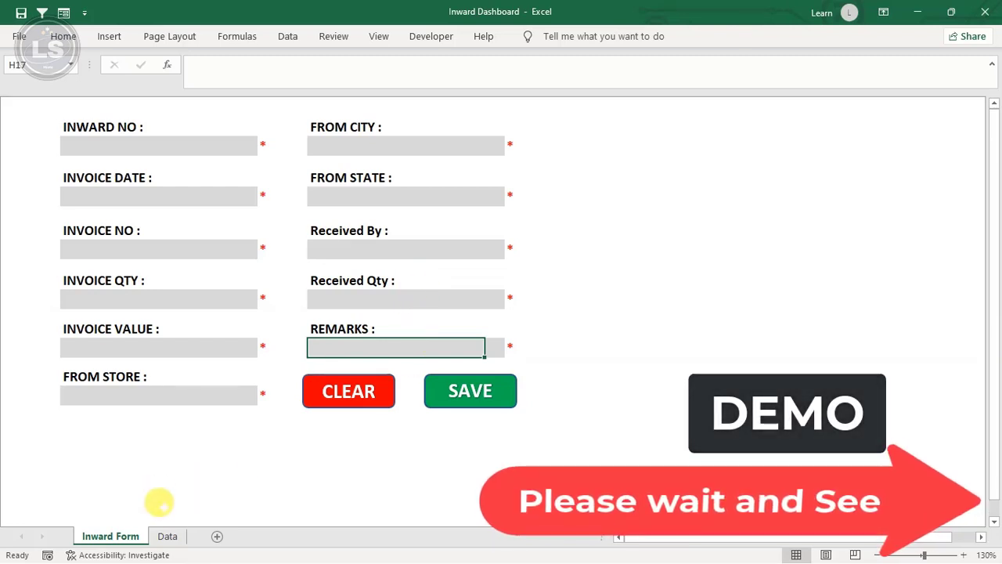
key(ctrl+Page_Down)
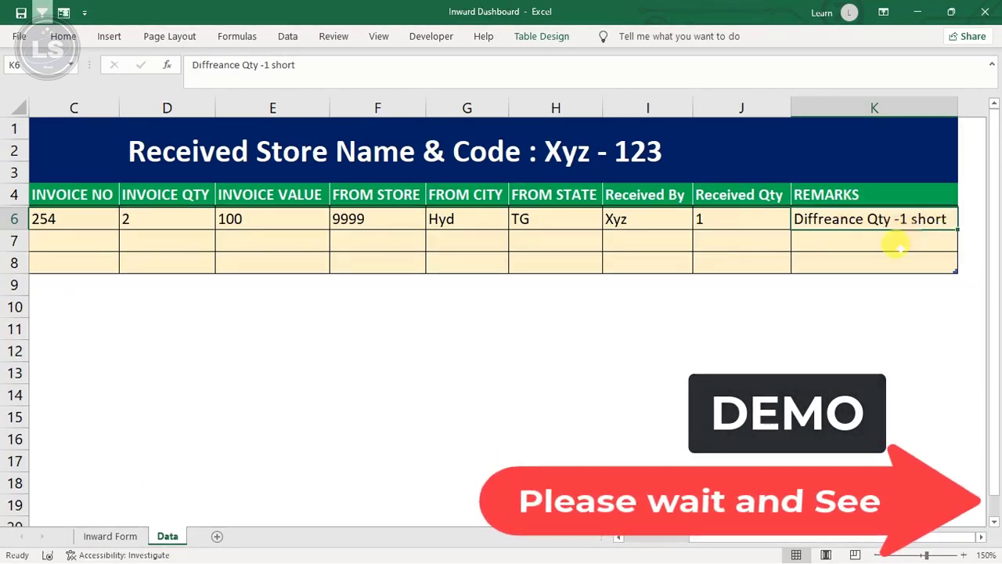
Step: Test the inward number field on the Inward Form sheet with the value 123, and delete the entry
click(114, 537)
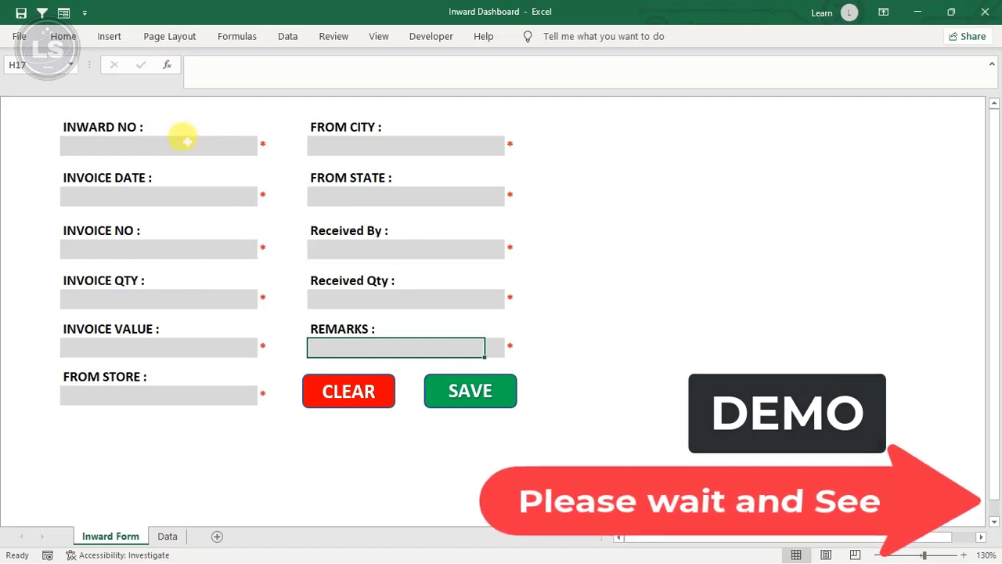
click(188, 147)
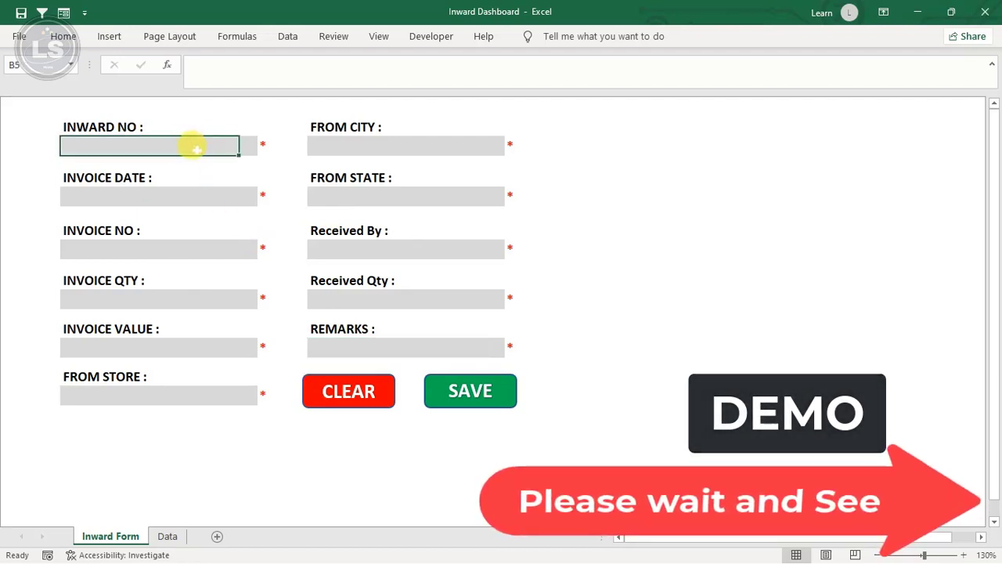
click(262, 145)
click(184, 144)
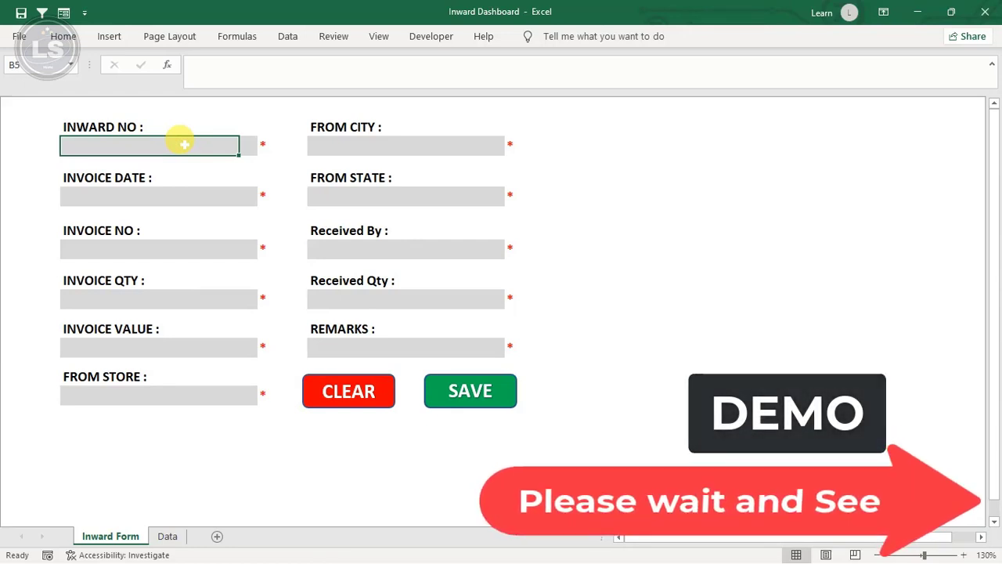
text(123)
key(Return)
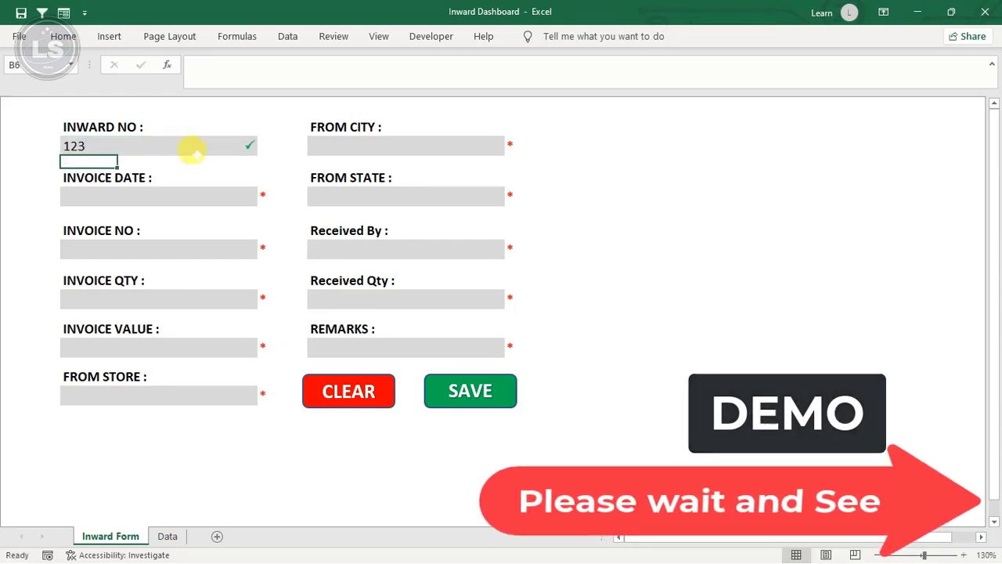
click(245, 144)
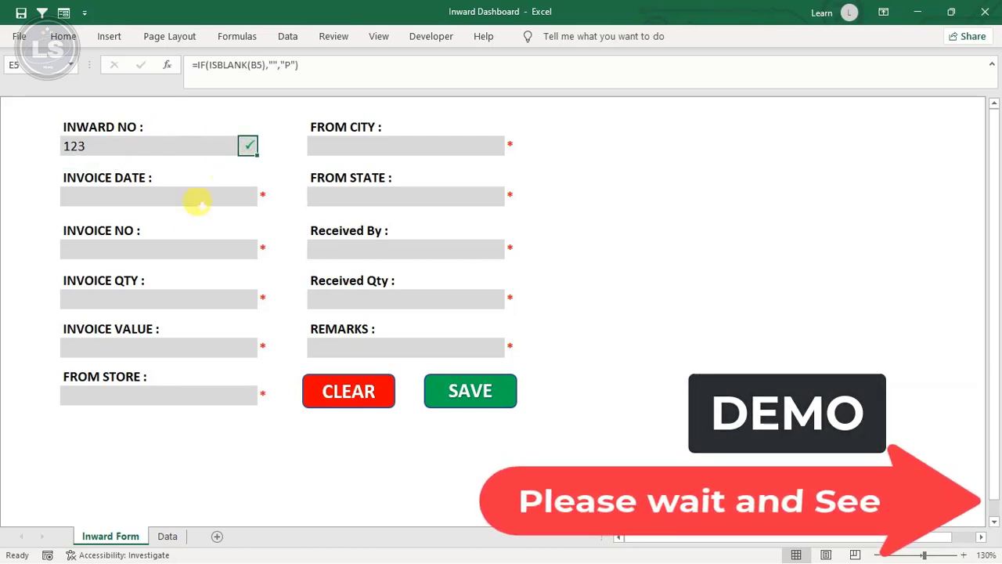
click(166, 194)
click(118, 143)
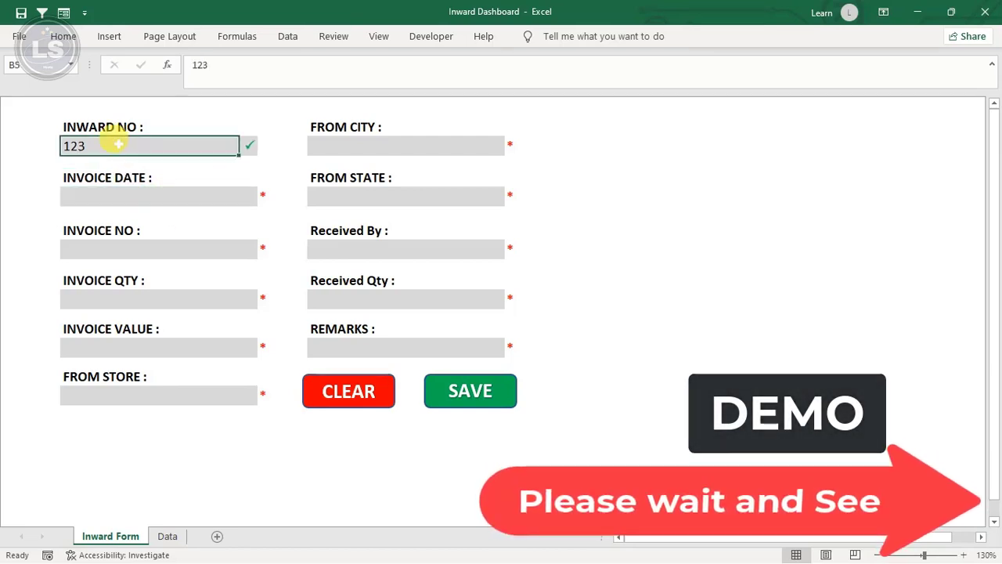
key(Delete)
Step: Try to enter the number 5456 as the From City value to test the field's validation
click(352, 141)
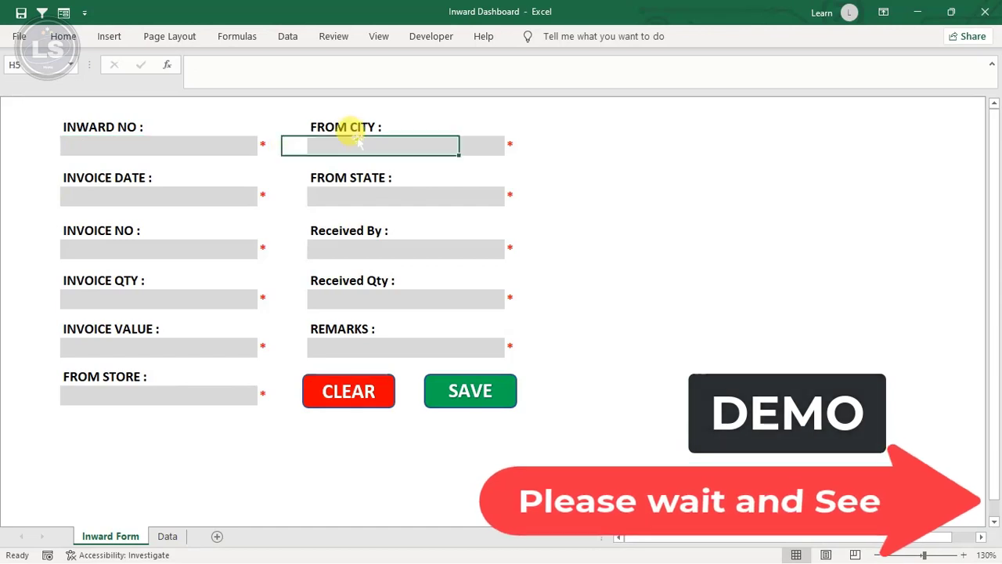
text(5456)
key(Return)
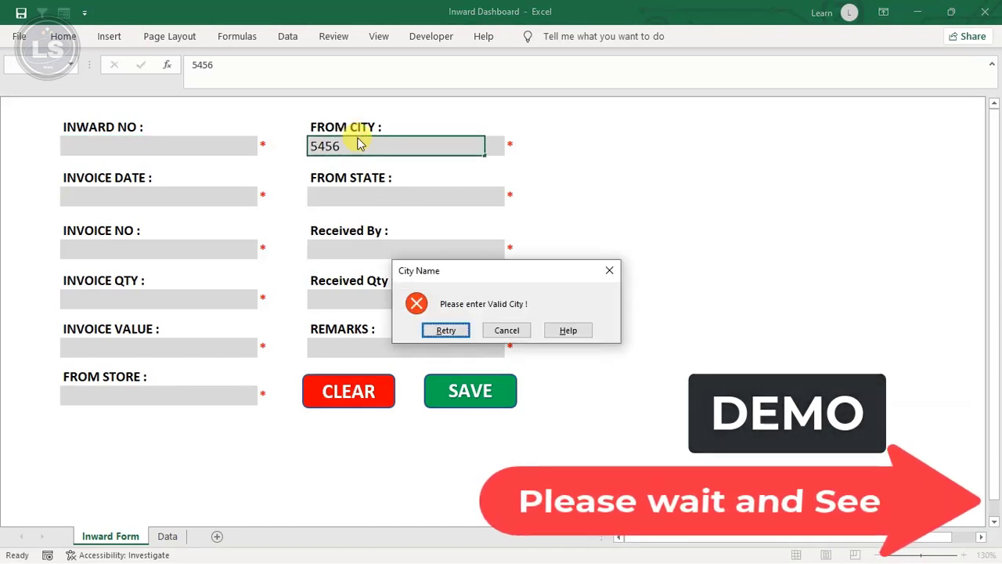
click(516, 328)
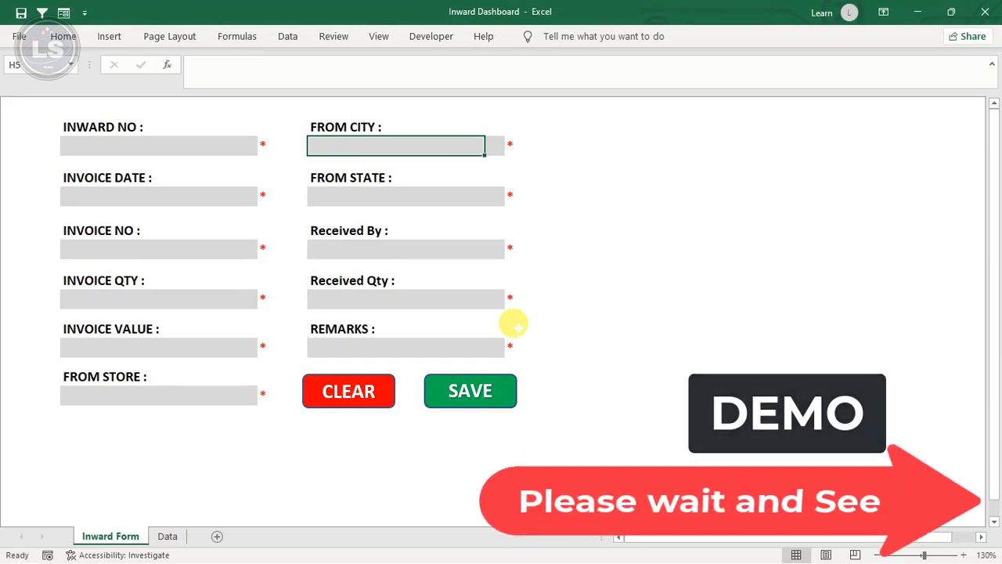
Step: Test the From City field with the text Hyd and delete the entry
text(Hyd)
key(Return)
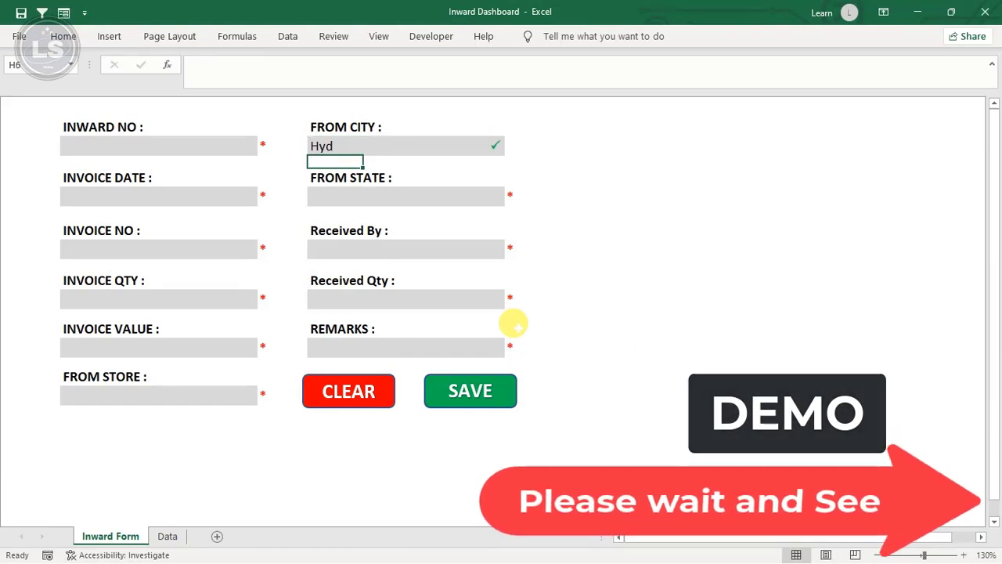
key(Up)
key(Delete)
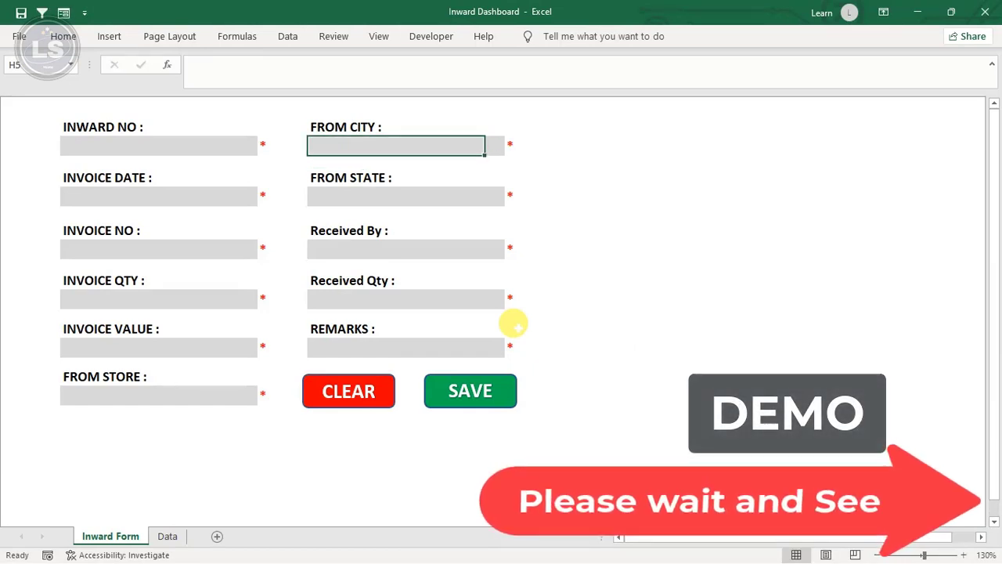
Step: Enter sds as the inward number and 01-01-2021 as the invoice date
click(99, 139)
text(sds)
click(97, 192)
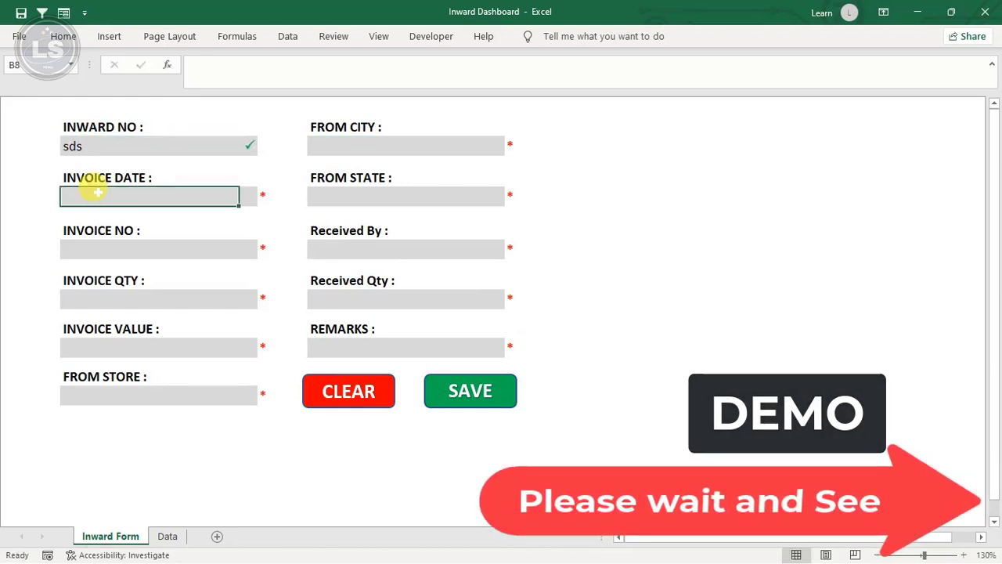
text(01-01-2021)
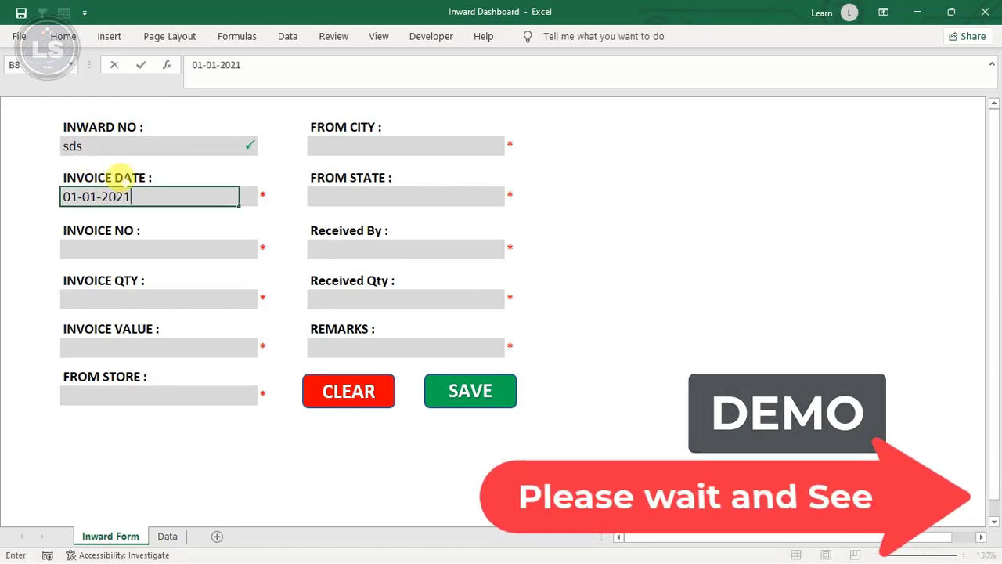
key(Return)
Step: Enter 54 as the invoice number and 1 as the invoice quantity
click(104, 247)
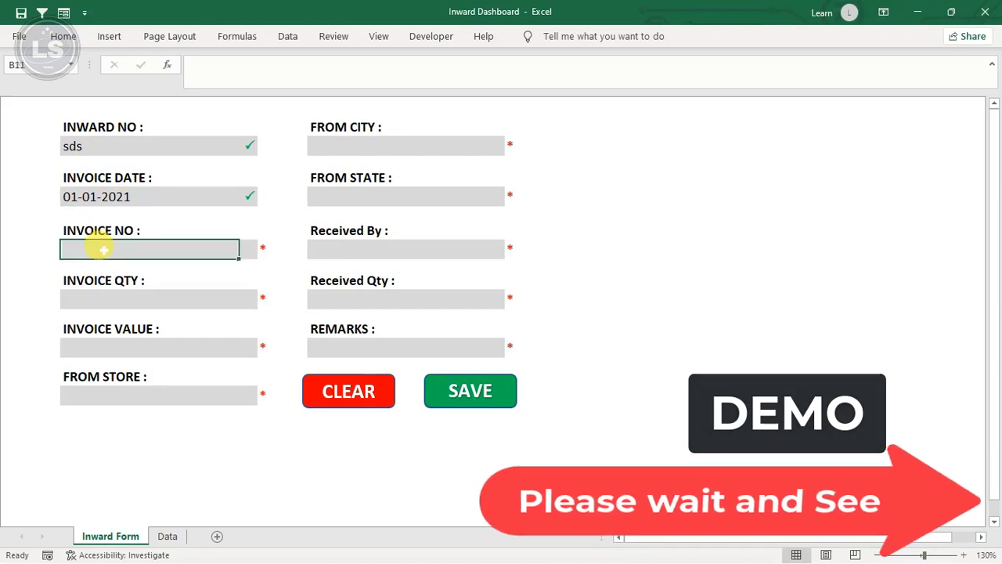
text(sd)
key(BackSpace)
key(BackSpace)
text(54)
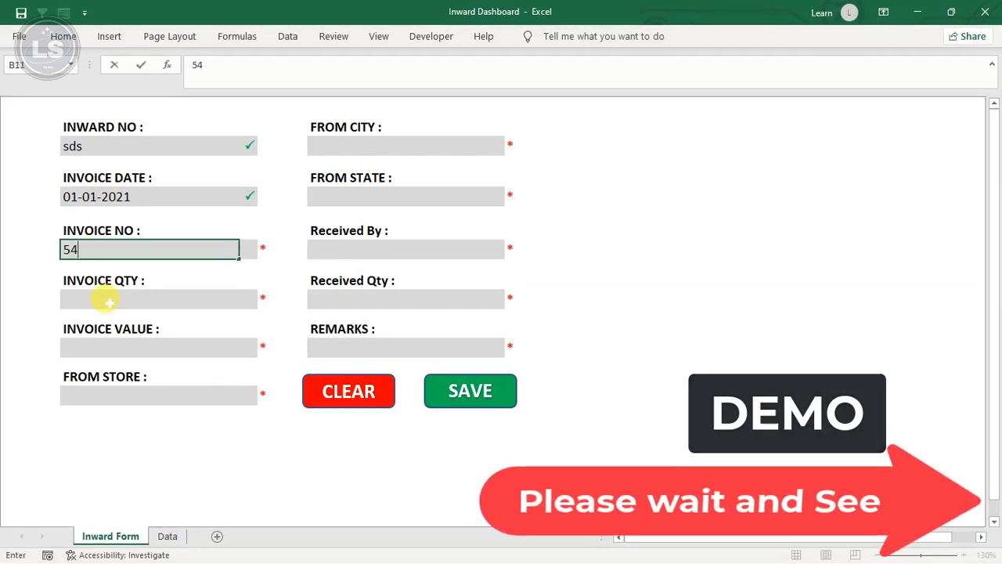
key(Return)
text(1)
key(Return)
Step: Enter 15241 as the invoice value and 151 as the originating store
text(15241)
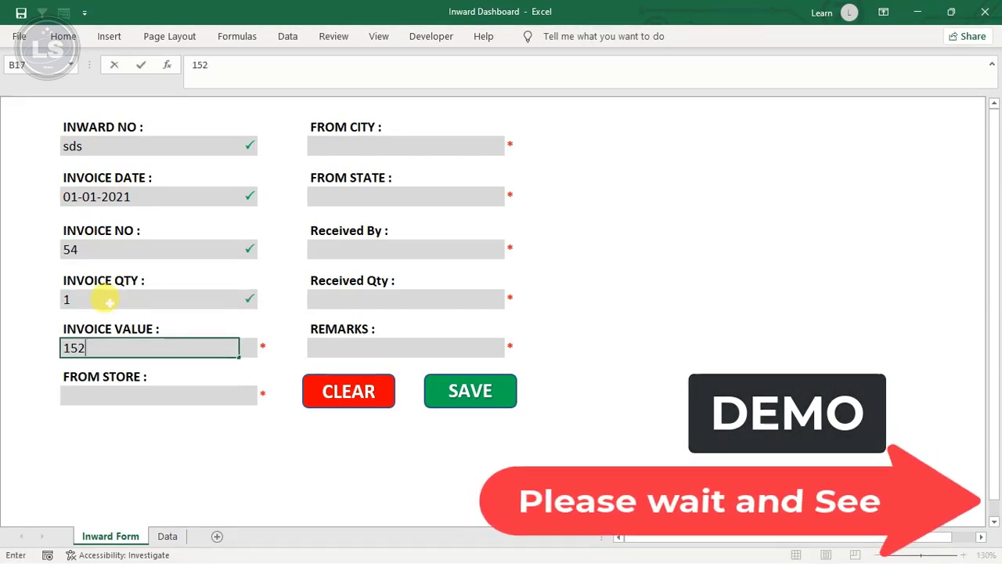
key(Return)
key(Down)
text(151)
key(Return)
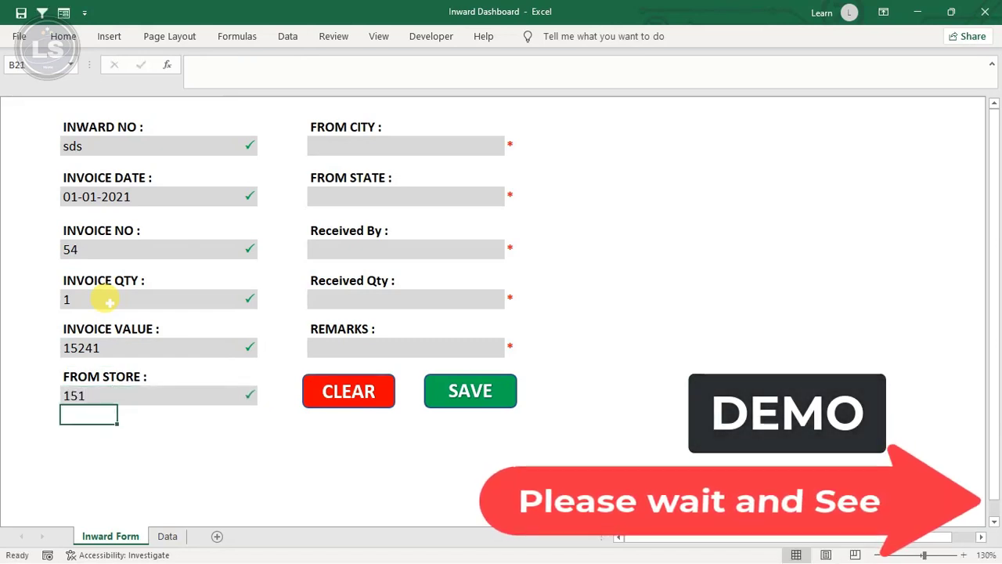
Step: Clear all entries from the inward form and check the records on the Data sheet
click(356, 391)
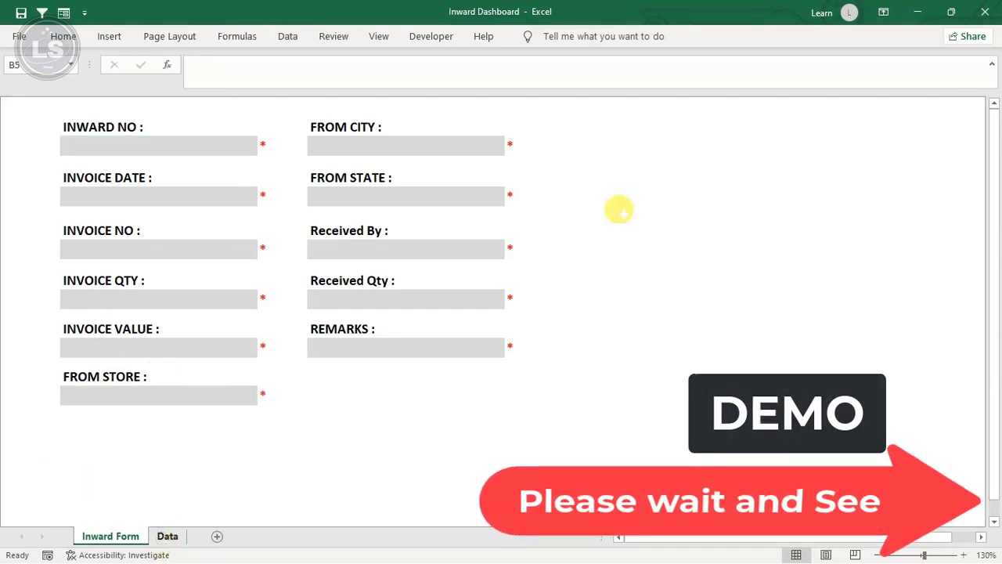
click(168, 536)
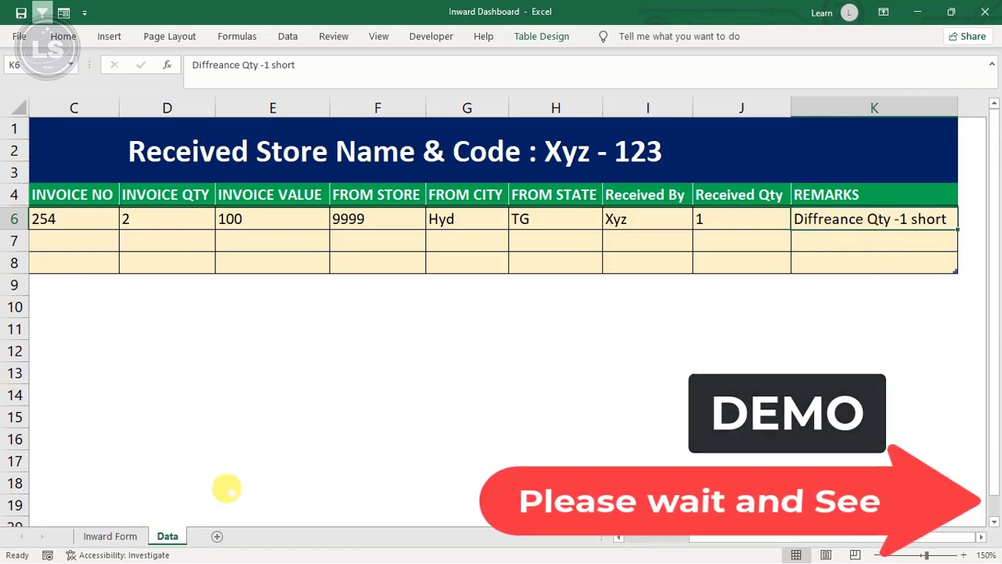
click(110, 537)
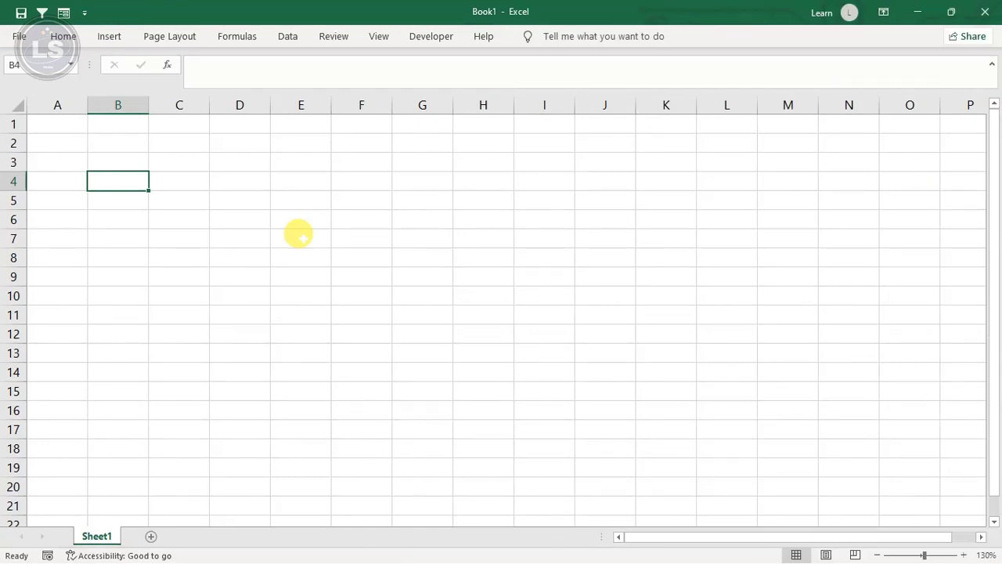
Step: Enter the label INWARD NO : in cell B4
text(INWOA)
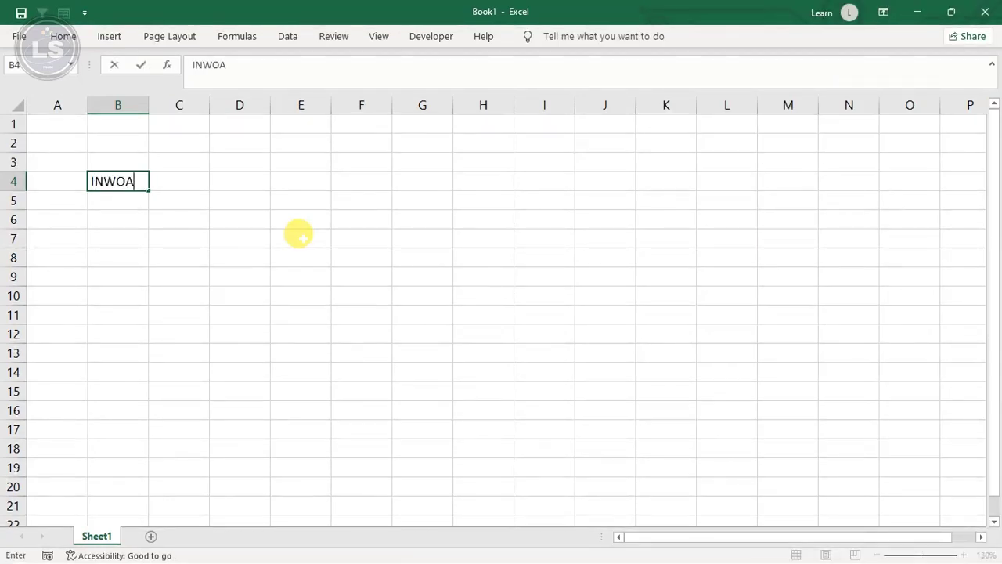
key(BackSpace)
key(BackSpace)
text(ARD )
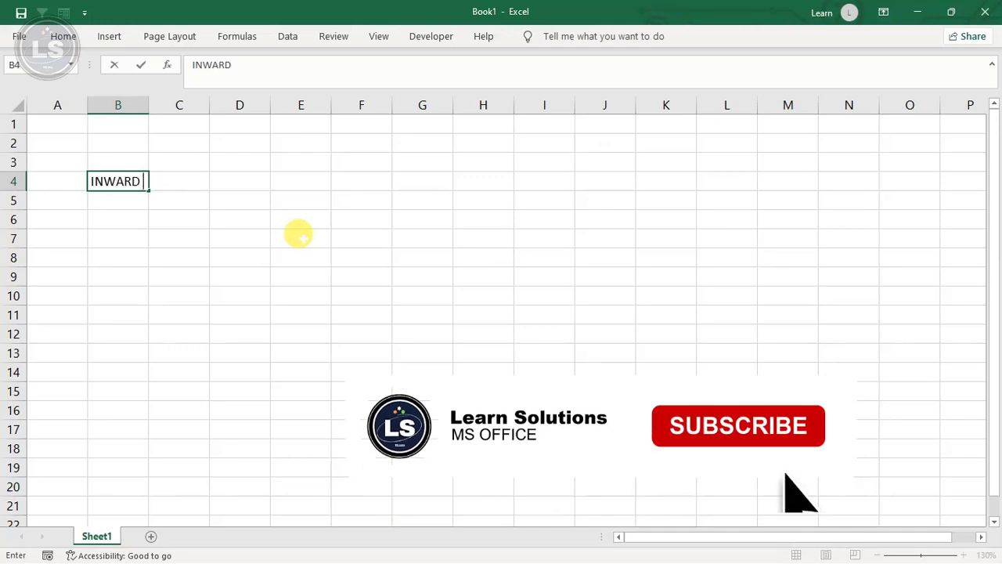
text(NO :)
key(Return)
key(Return)
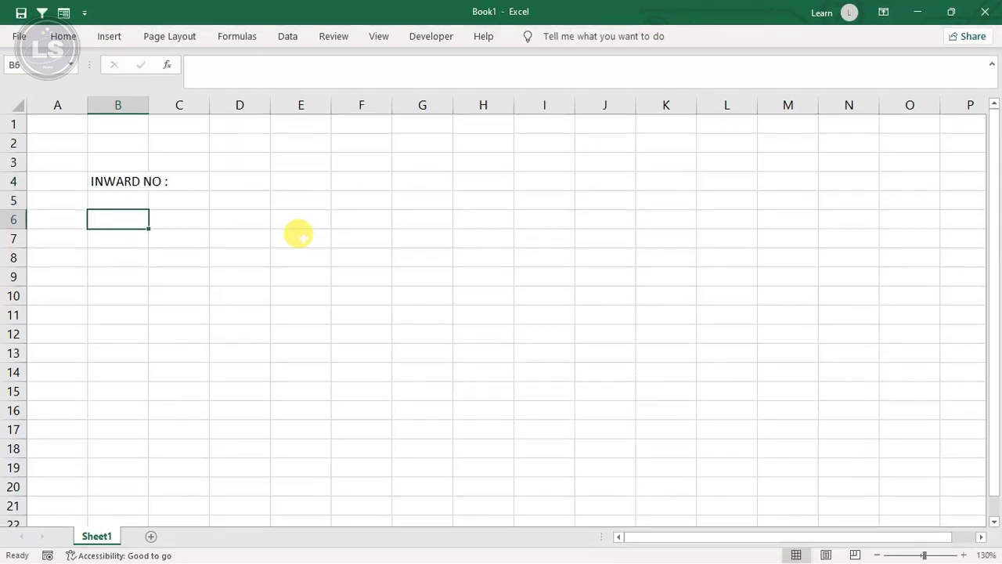
Step: Merge and center cells B5 to D5 below the INWARD NO label as the entry field
key(Up)
key(Up)
key(Up)
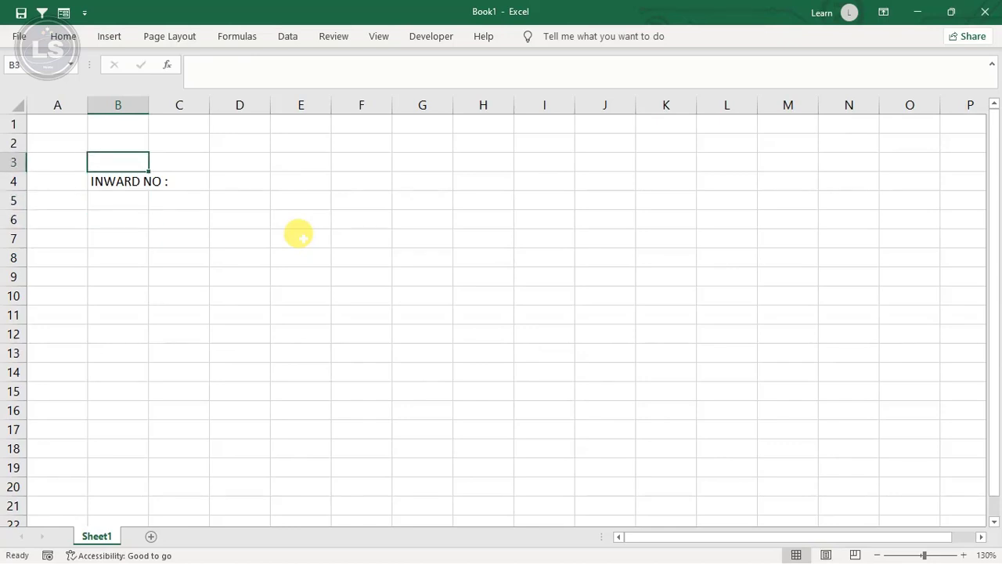
key(Down)
key(Down)
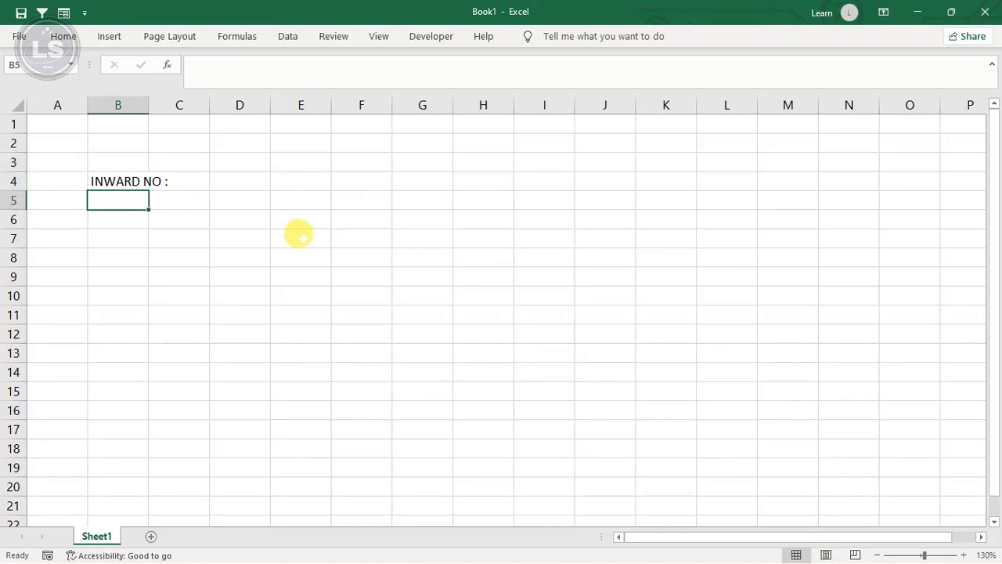
key(shift+Right)
key(shift+Right)
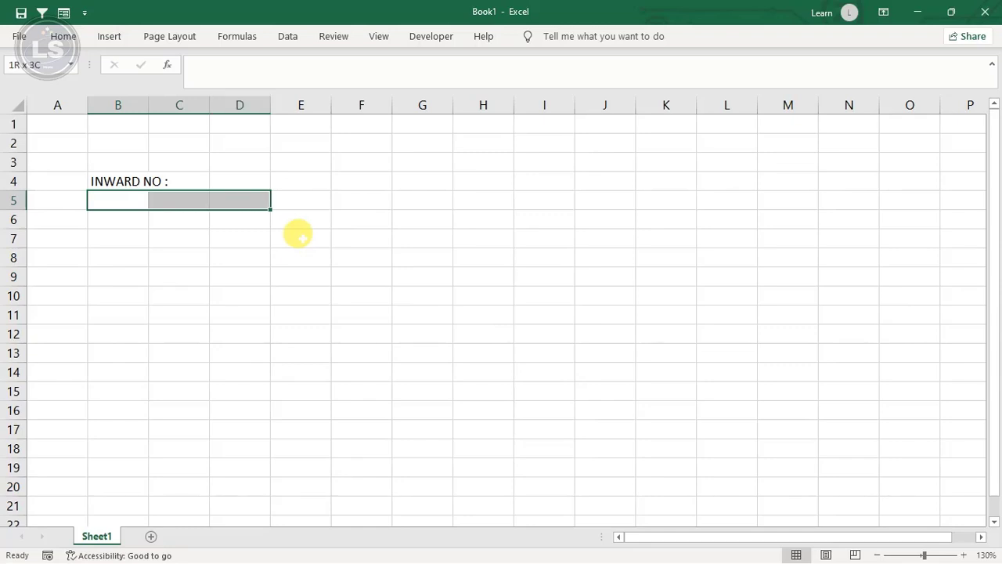
click(62, 36)
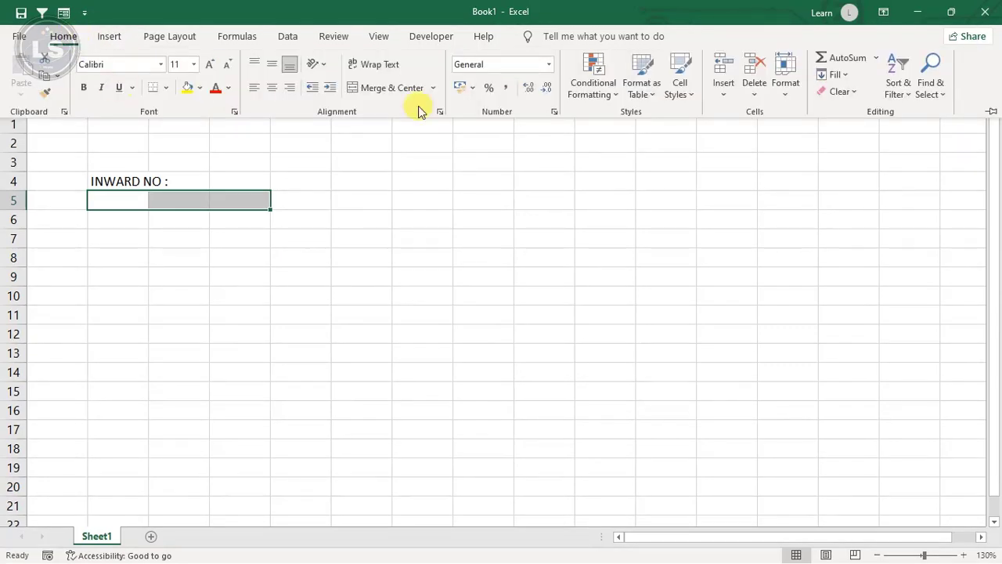
click(392, 86)
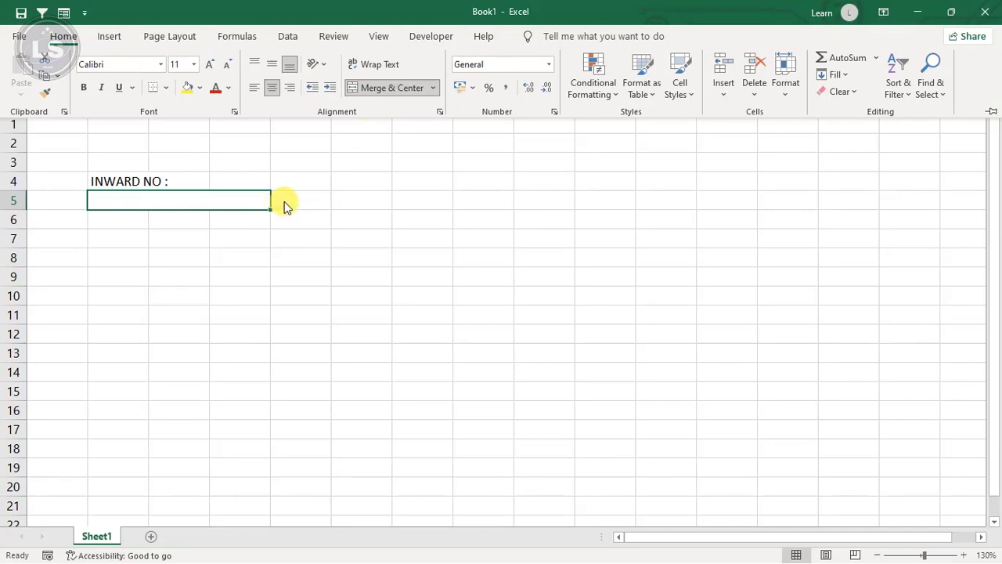
Step: Fill the merged inward number entry field in row 5 with light grey
click(239, 201)
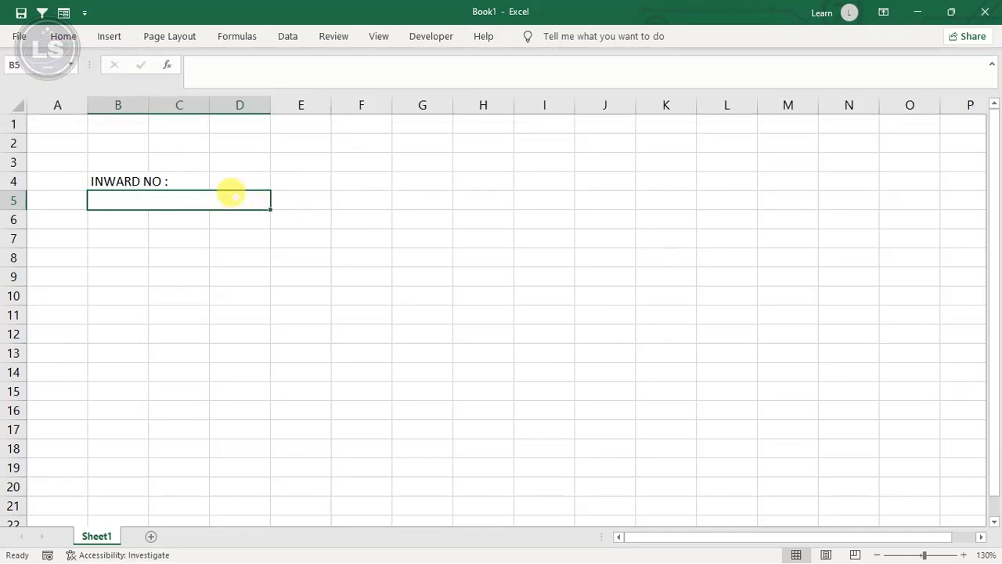
click(63, 36)
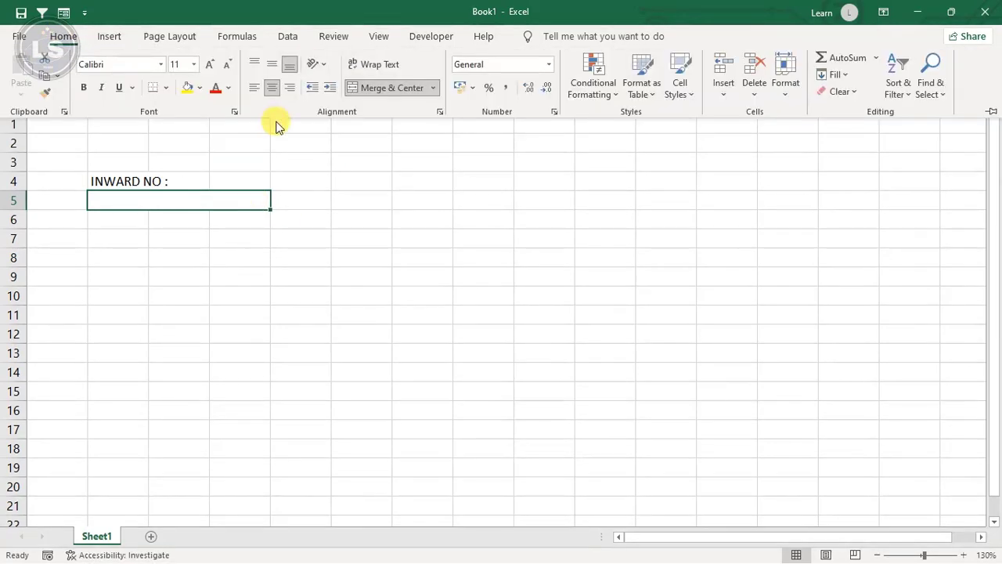
click(201, 88)
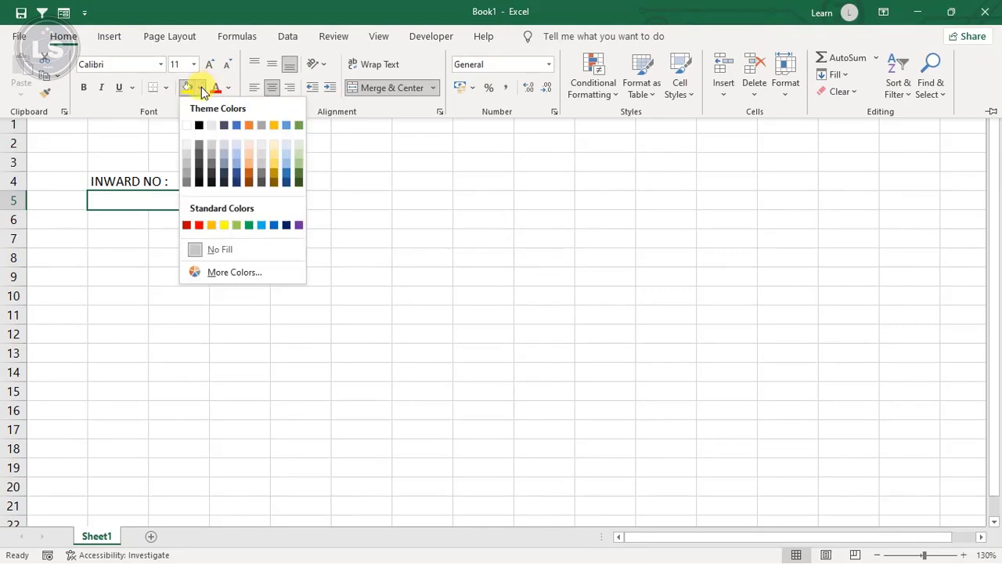
click(187, 153)
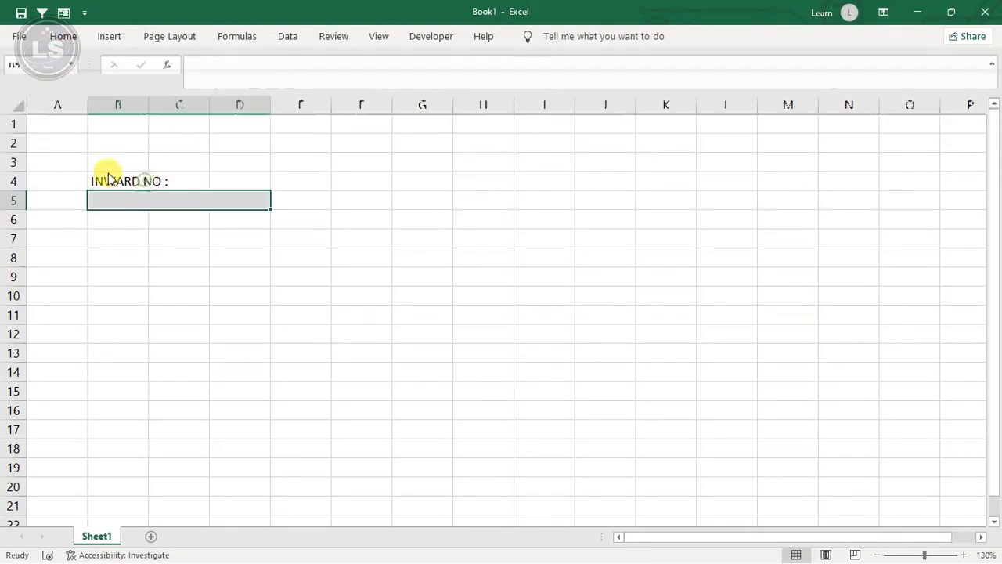
Step: Make the INWARD NO : label in B4 bold
click(114, 179)
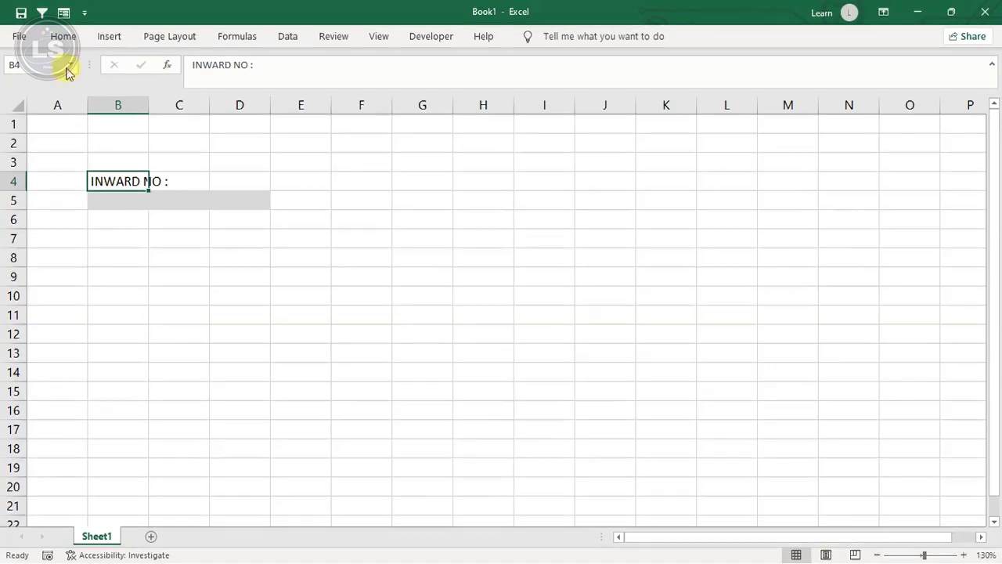
click(63, 36)
click(83, 87)
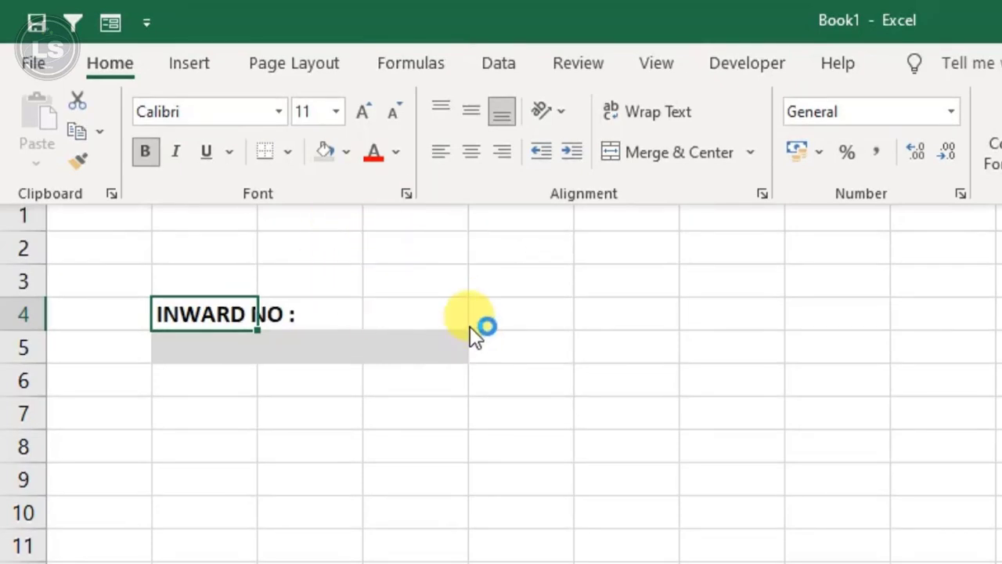
click(520, 354)
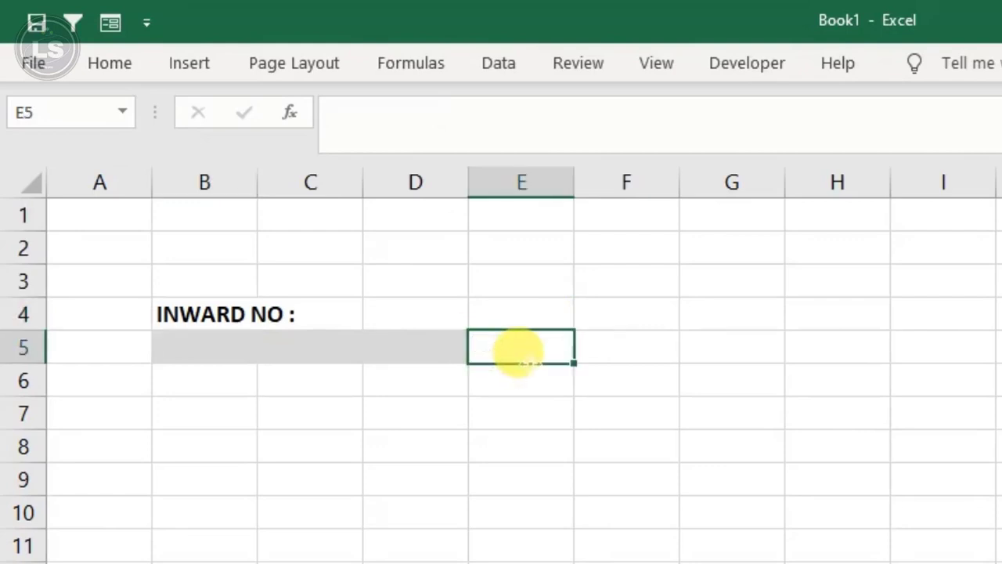
text(=)
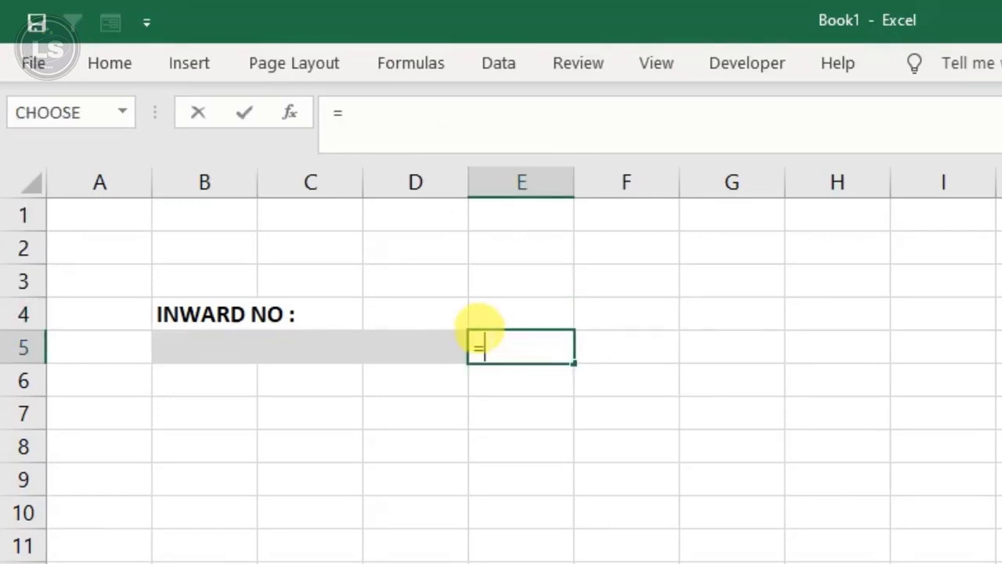
key(Escape)
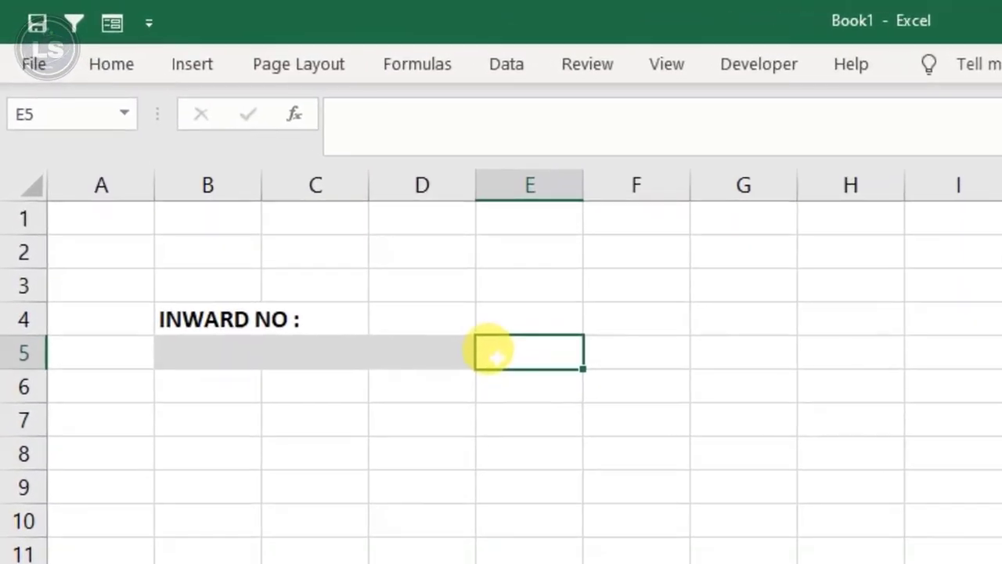
click(351, 354)
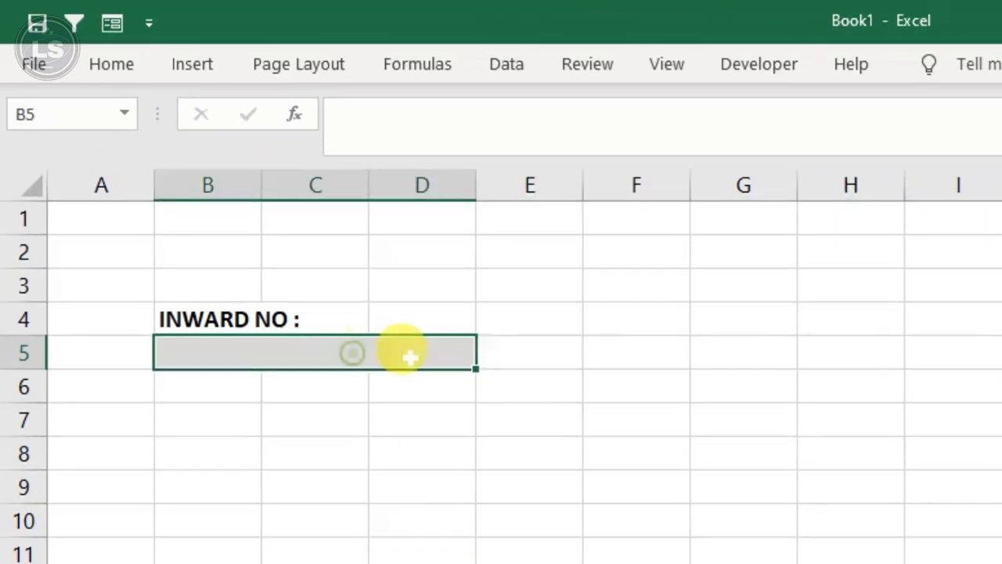
Step: Enter the formula =IF(ISBLANK(B5),"","P") in cell E5 beside the inward number field
click(505, 351)
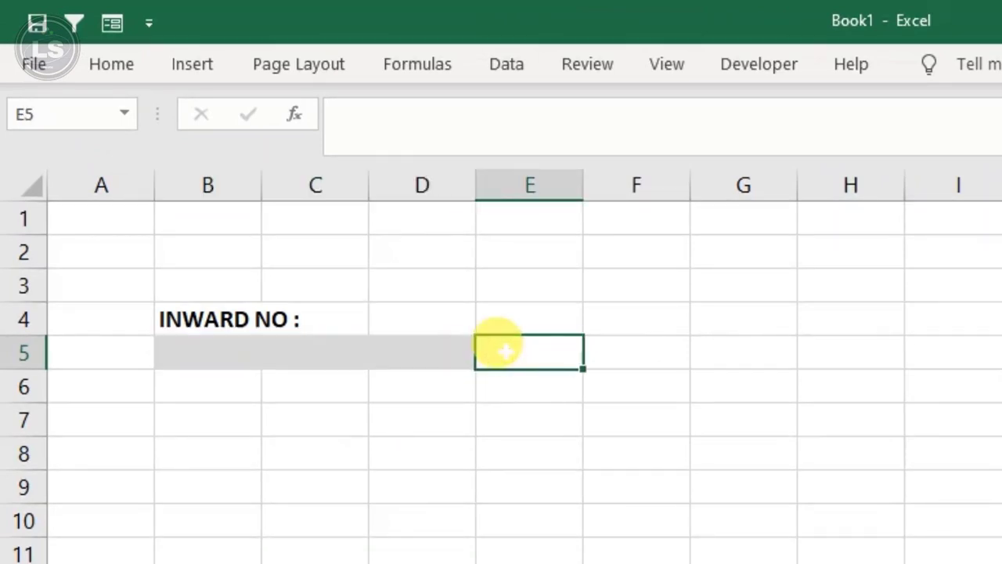
text(=IF)
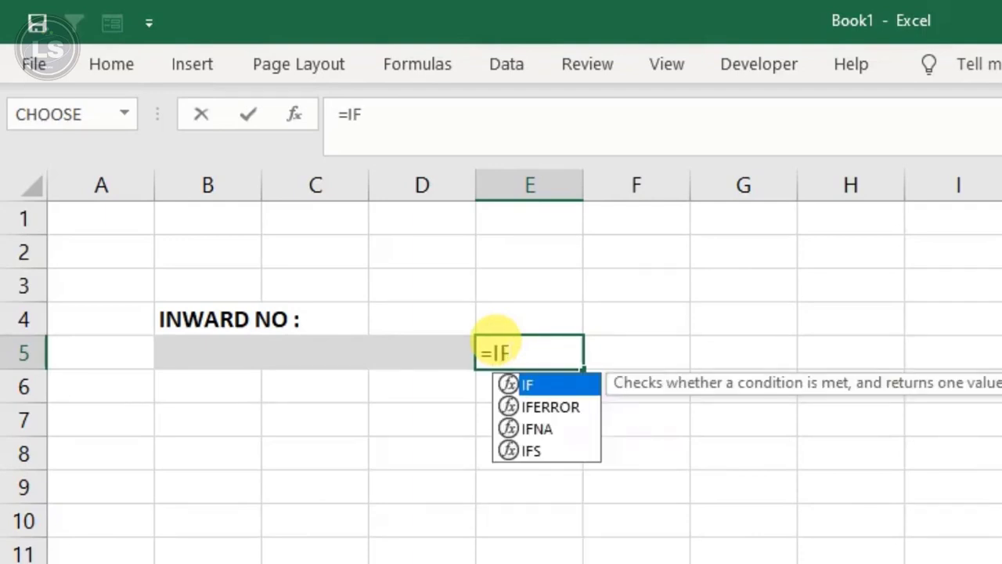
text(()
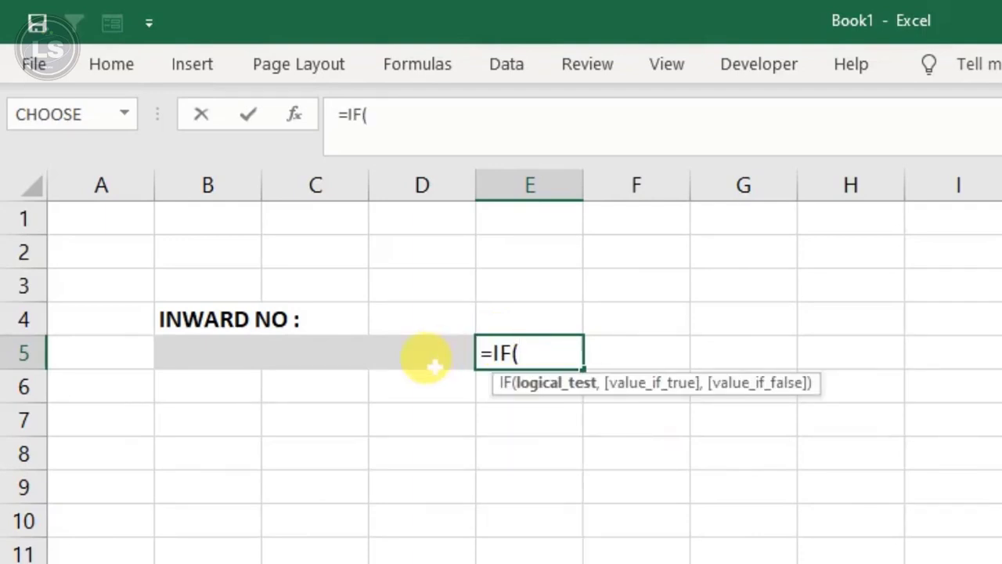
text(IS)
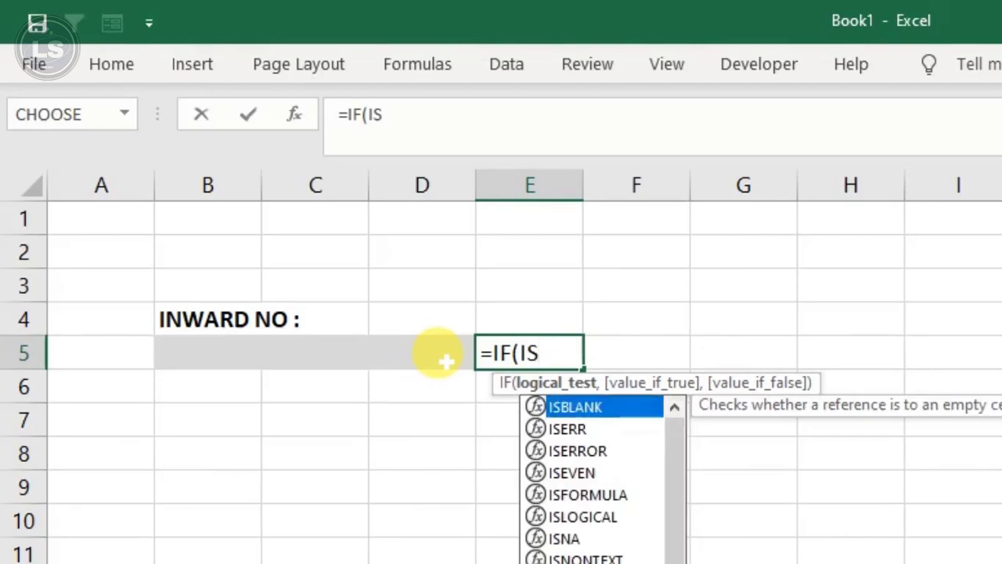
key(Tab)
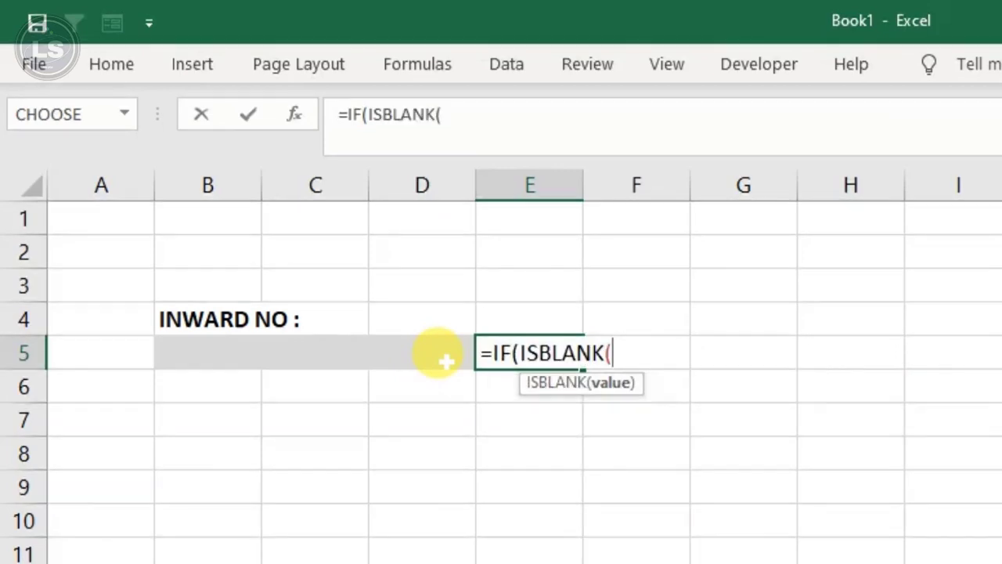
click(233, 348)
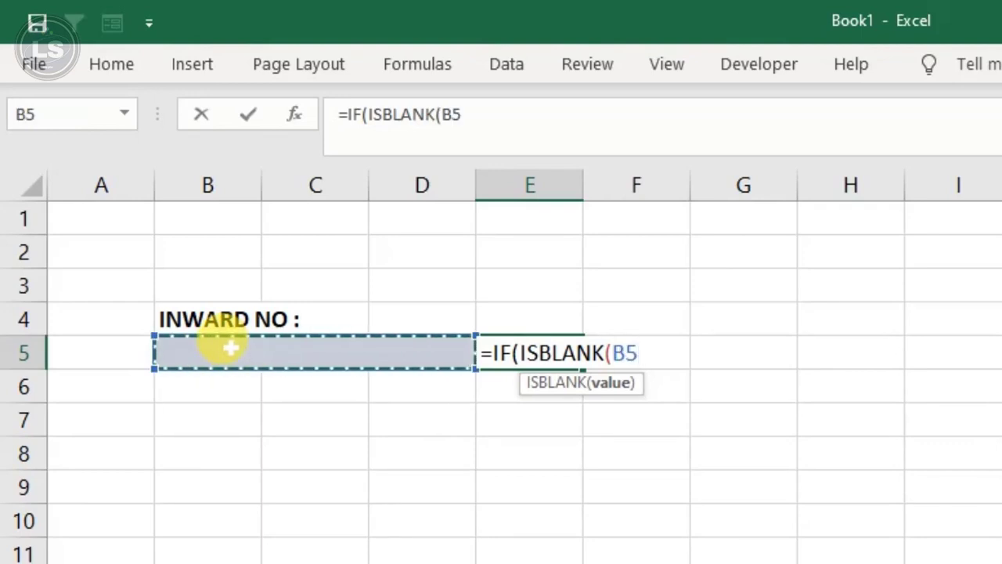
text())
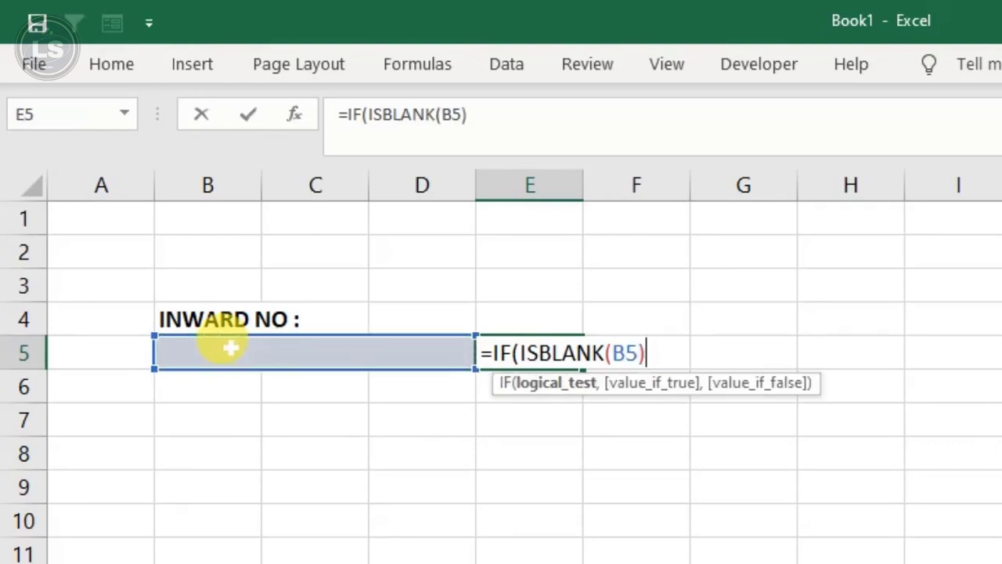
text(,)
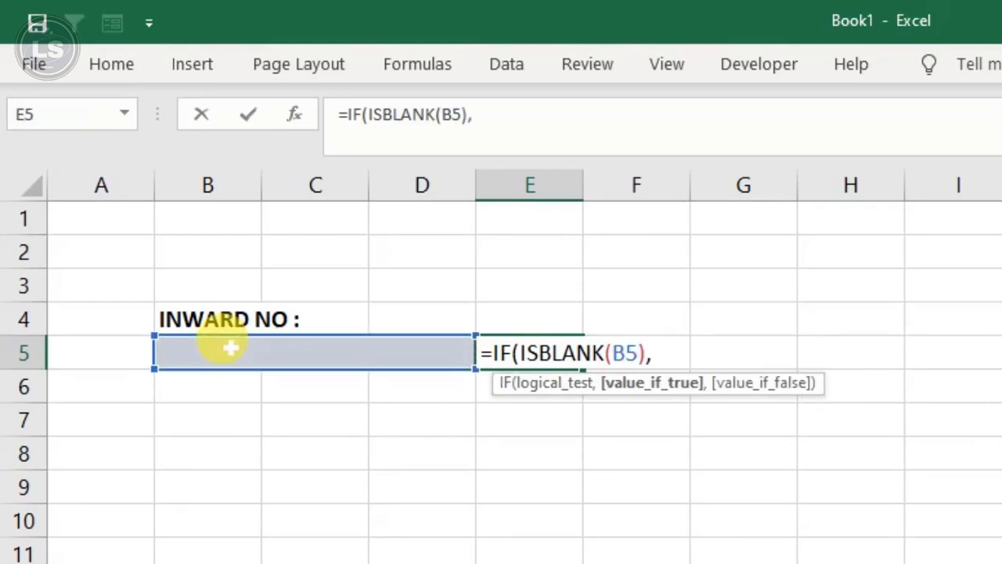
key(BackSpace)
text("",")
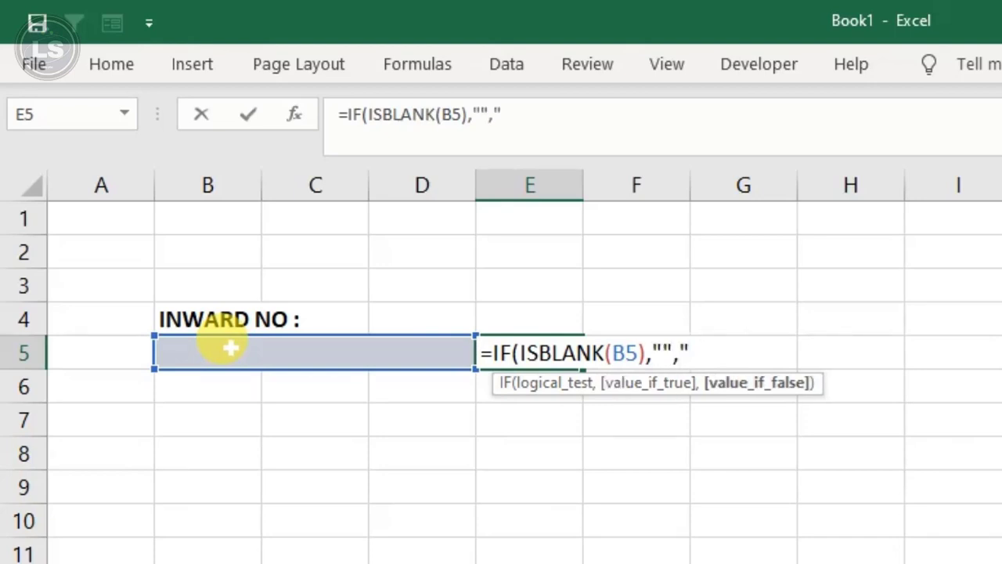
text(p)
key(BackSpace)
text(P"))
key(Return)
key(Up)
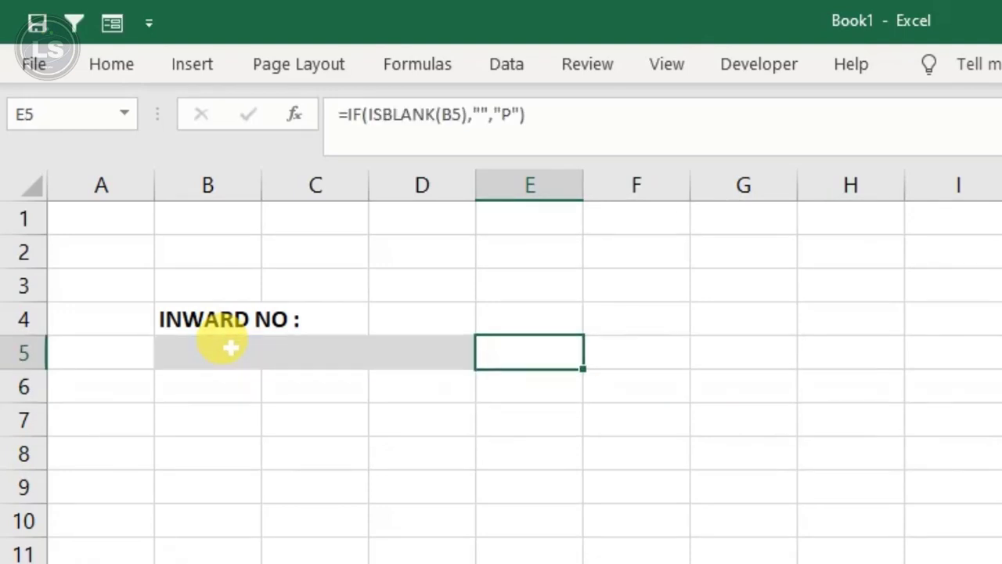
Step: Test the E5 formula with 5465 in the inward number field, clearing that value and replacing it with 546
click(227, 348)
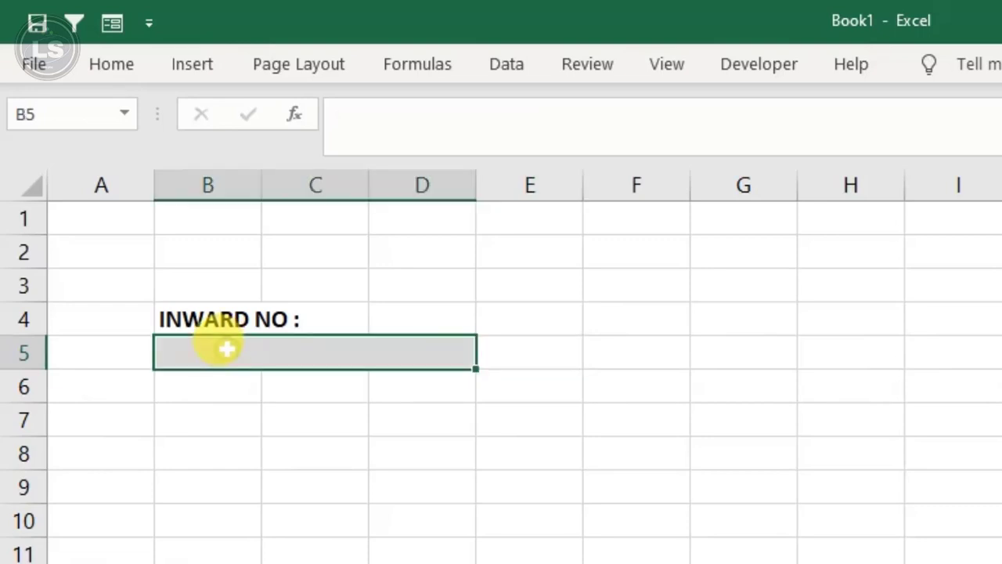
text(5465)
key(Return)
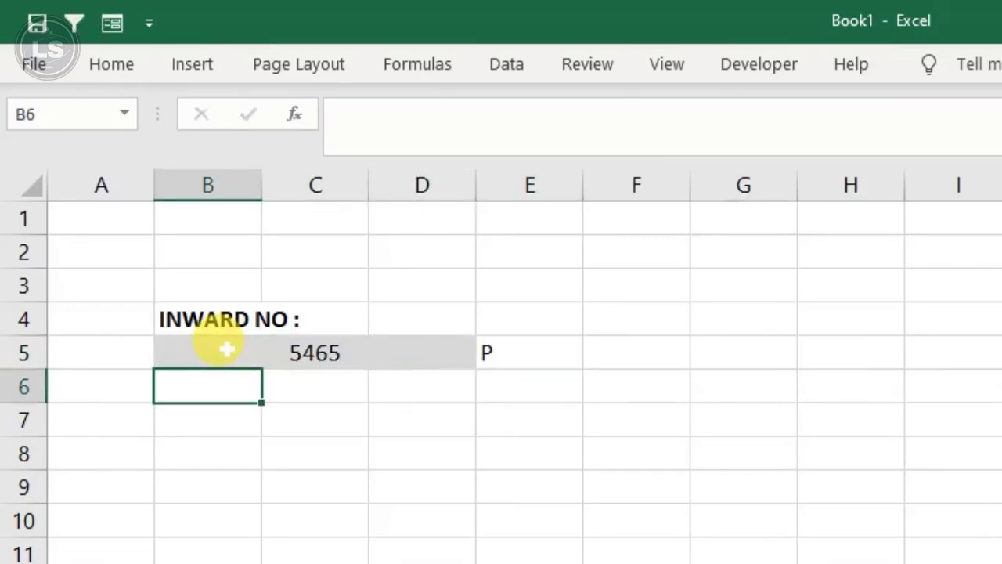
click(227, 348)
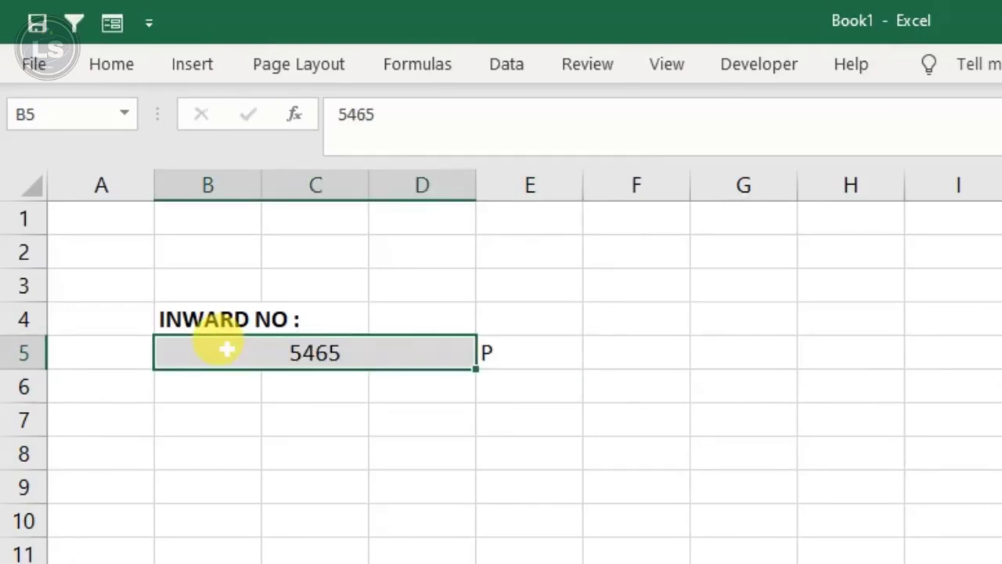
key(Delete)
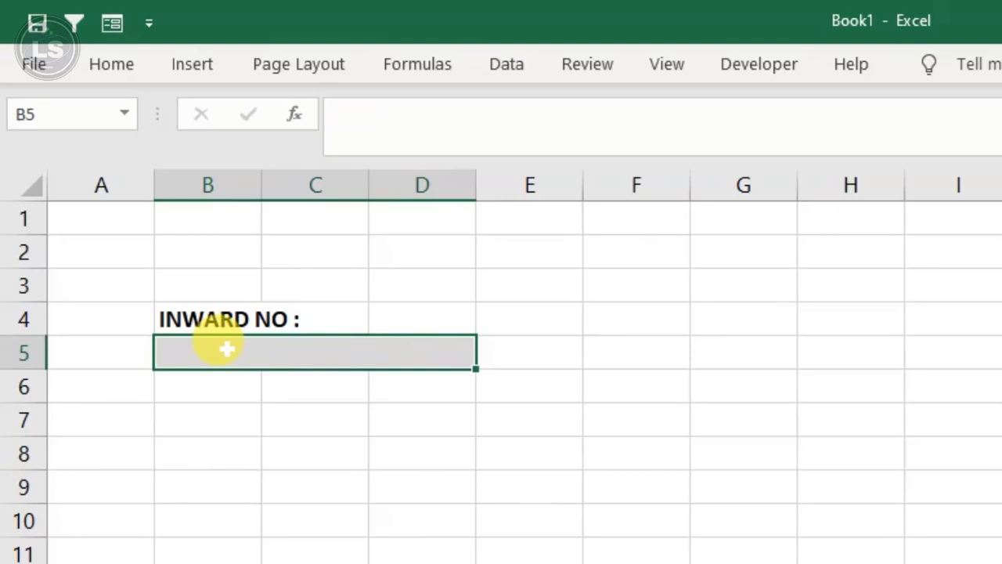
text(546)
key(Return)
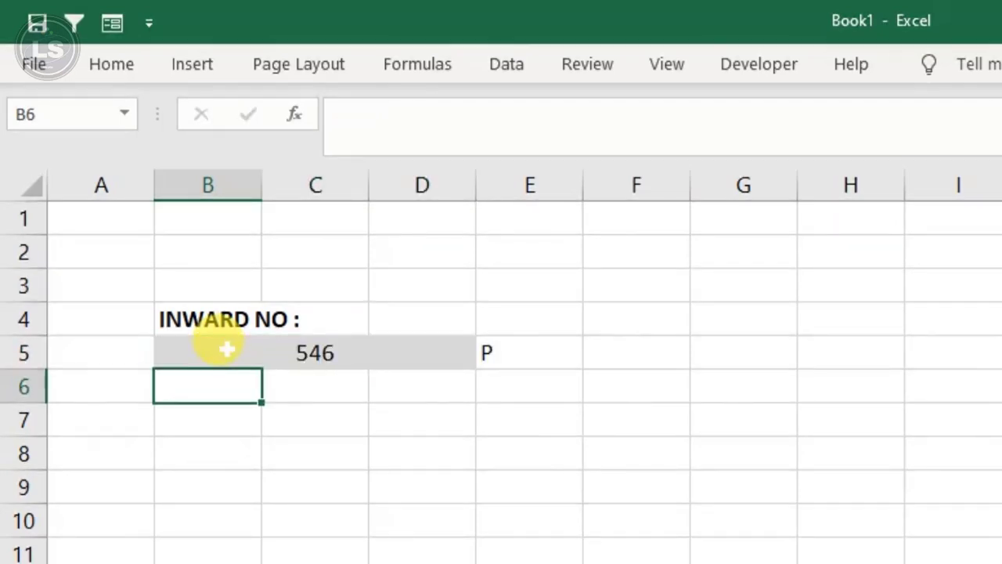
Step: Narrow column E, which holds the check formula for the inward number field
key(Up)
key(Right)
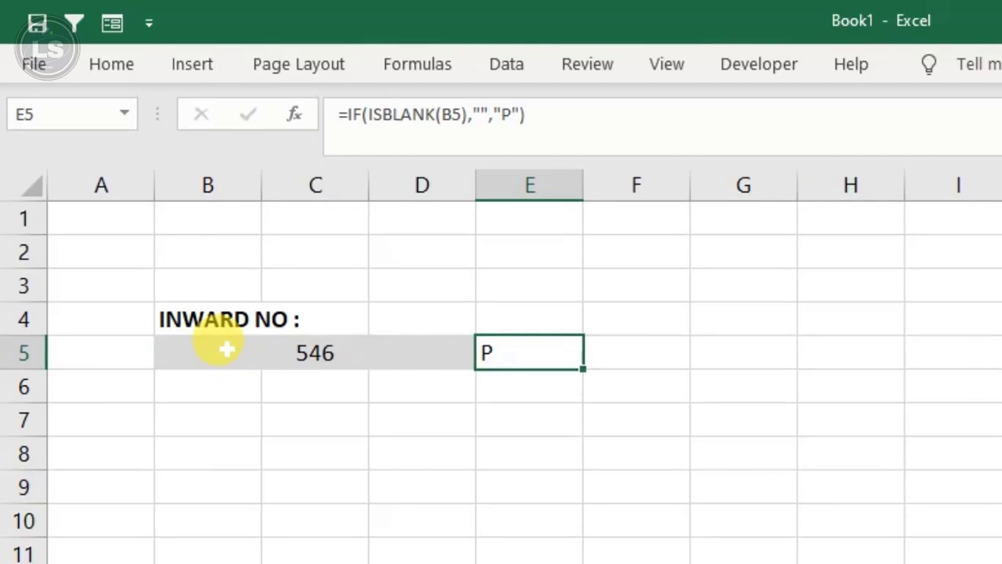
drag(583, 185, 523, 185)
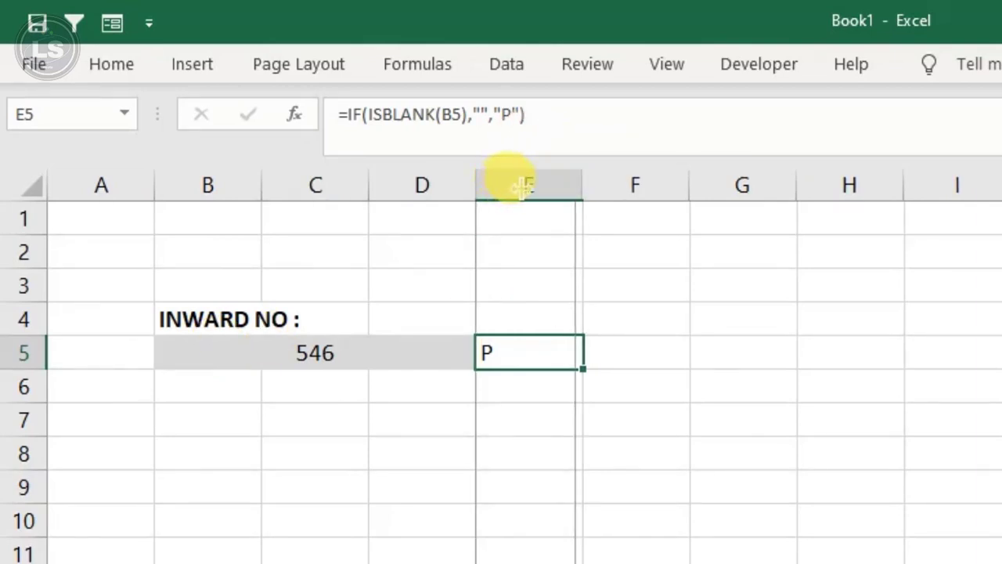
Step: Set the font of check cell E5 to Wingdings 2 so its P displays as a tick mark
click(683, 280)
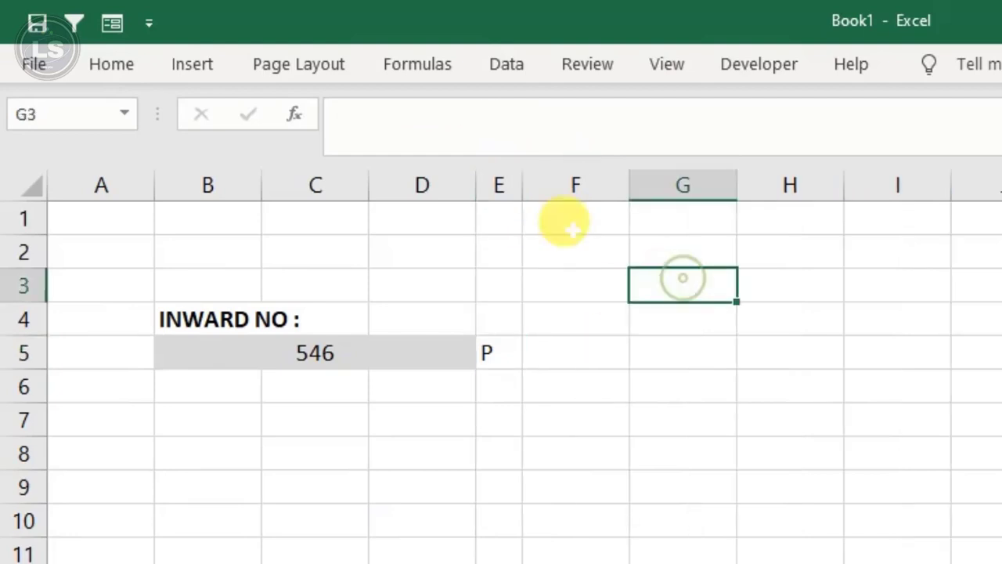
click(501, 351)
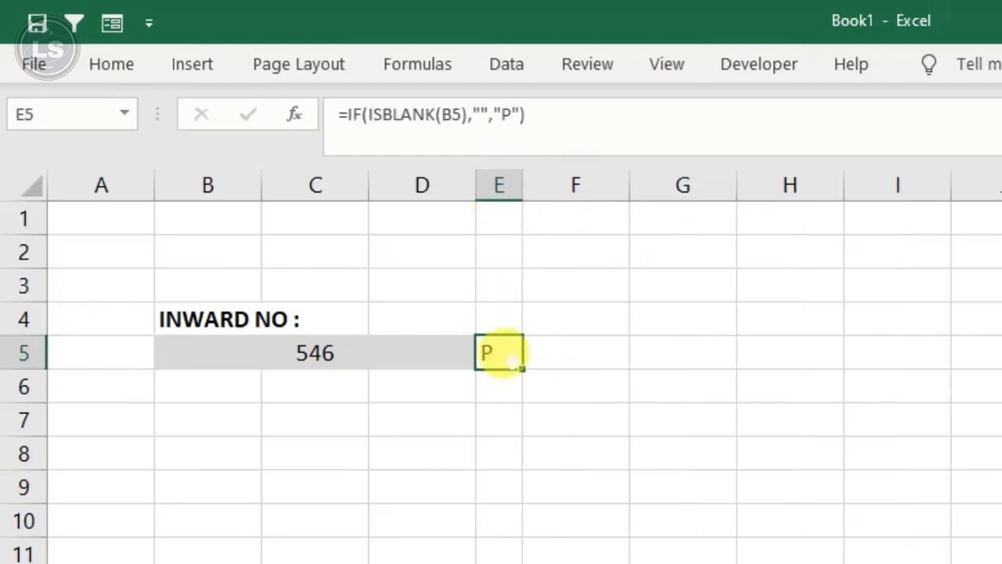
click(125, 74)
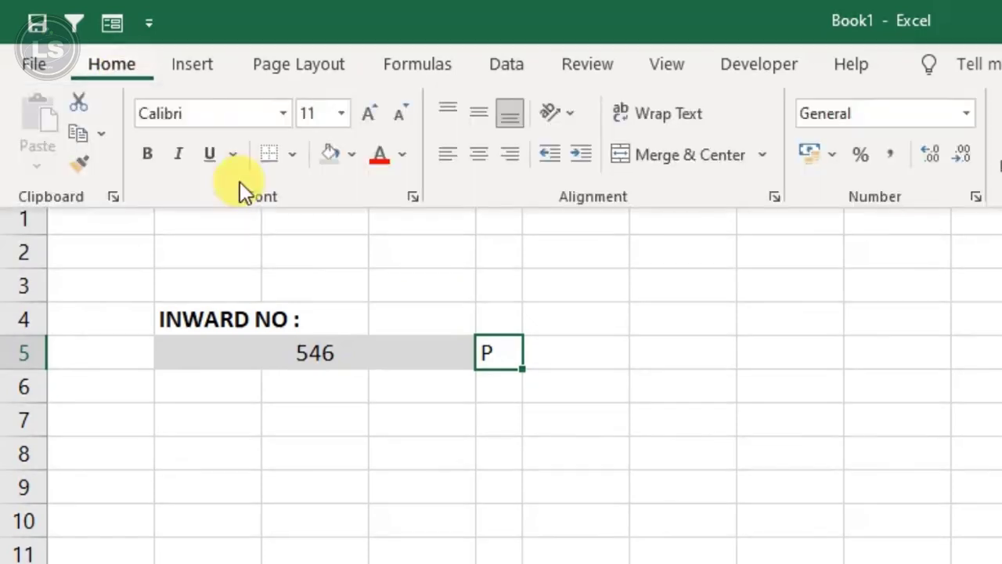
click(285, 114)
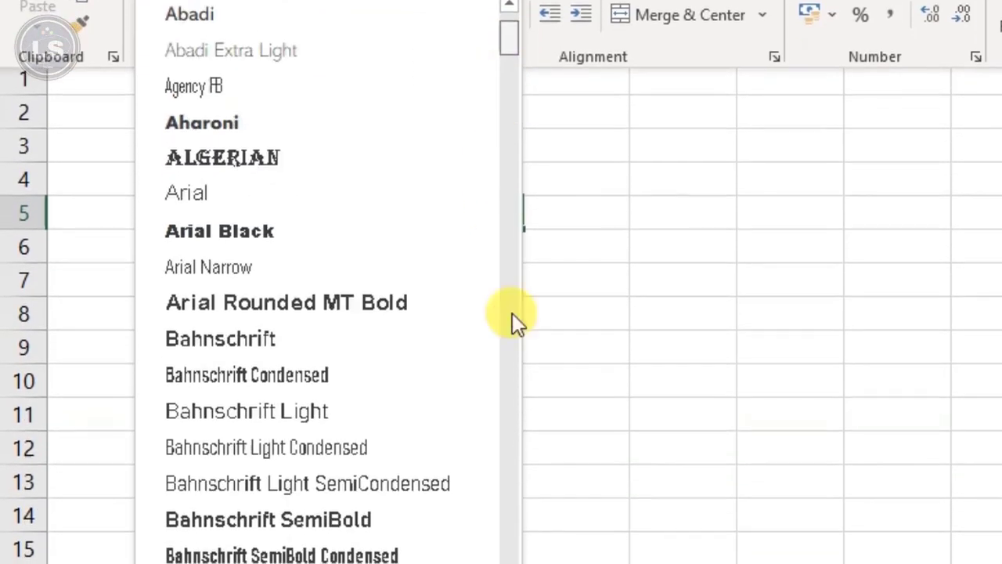
click(520, 442)
drag(514, 434, 508, 562)
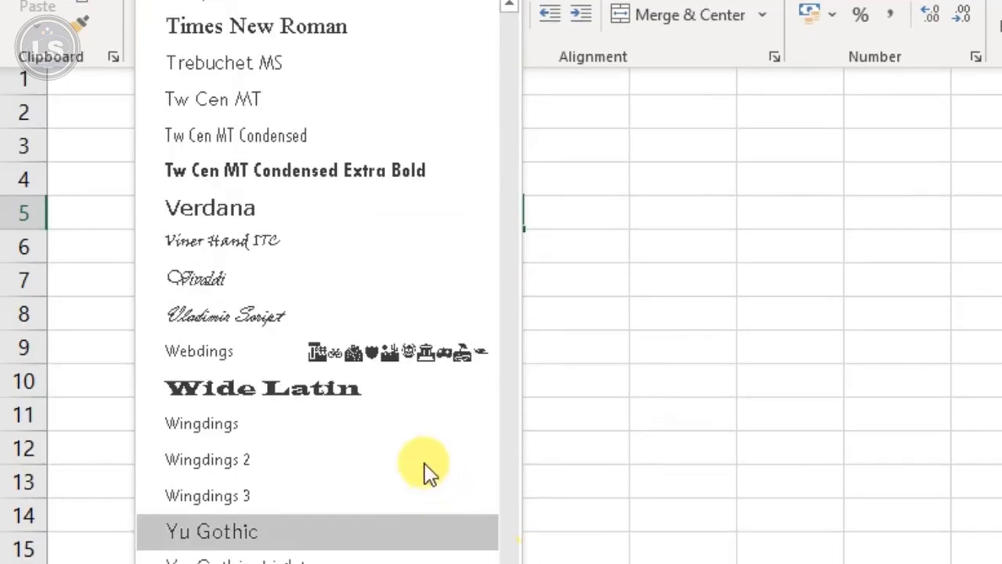
click(399, 460)
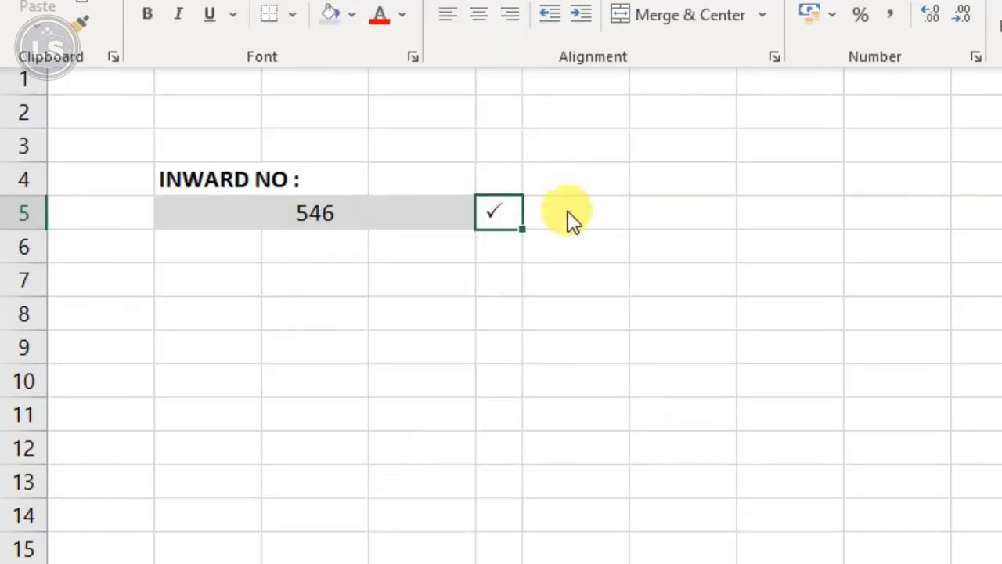
Step: Test the tick mark by clearing the inward number field and entering 5465 in it
click(332, 294)
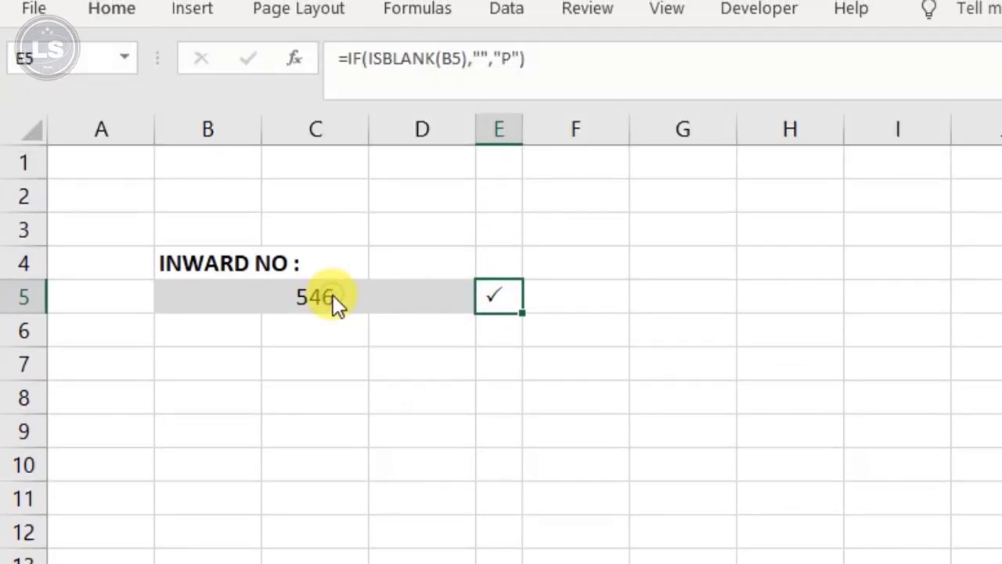
click(332, 295)
key(Delete)
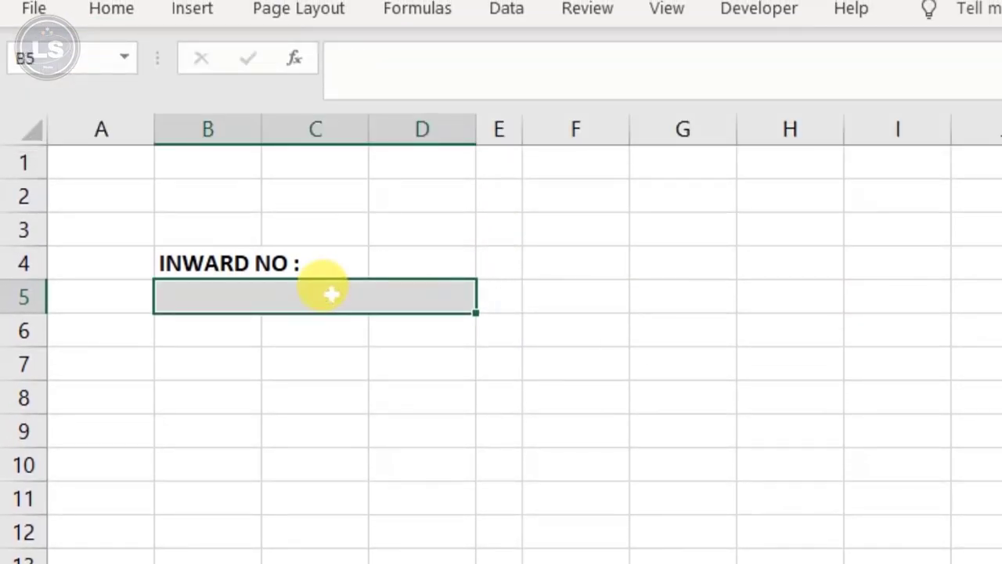
text(5465)
key(Return)
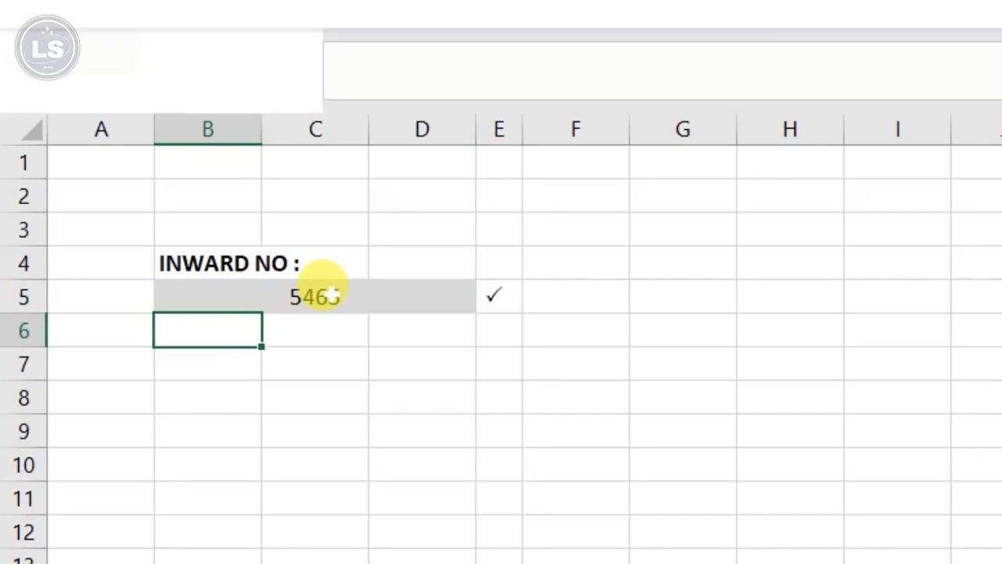
click(332, 294)
Step: Make the tick mark in E5 bold and colour it green
click(498, 295)
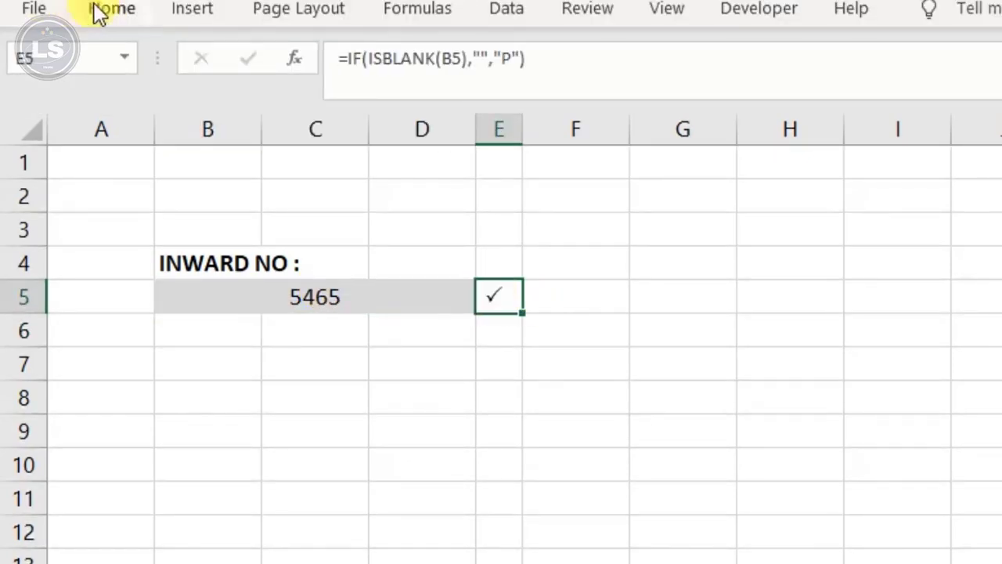
click(135, 12)
click(147, 98)
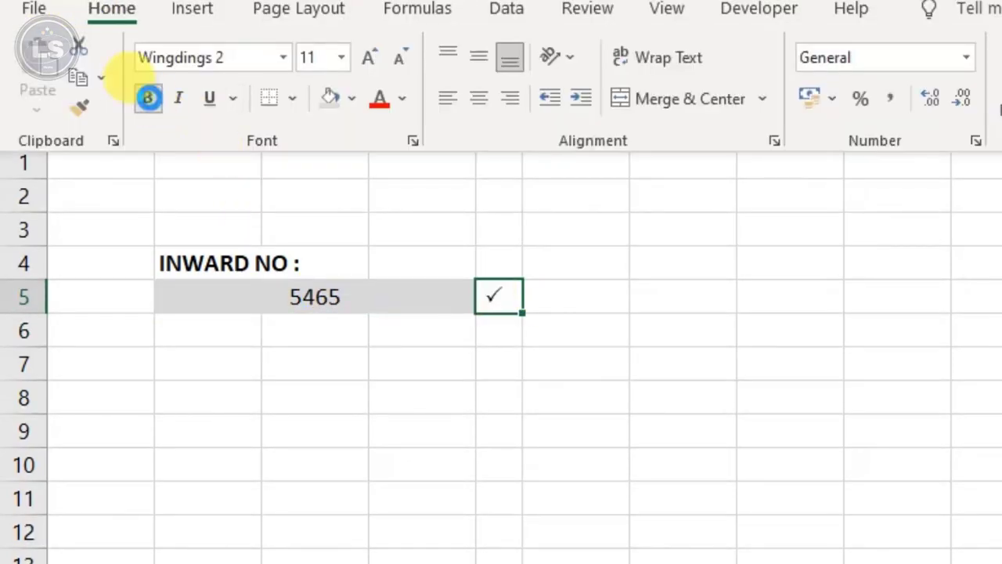
click(402, 97)
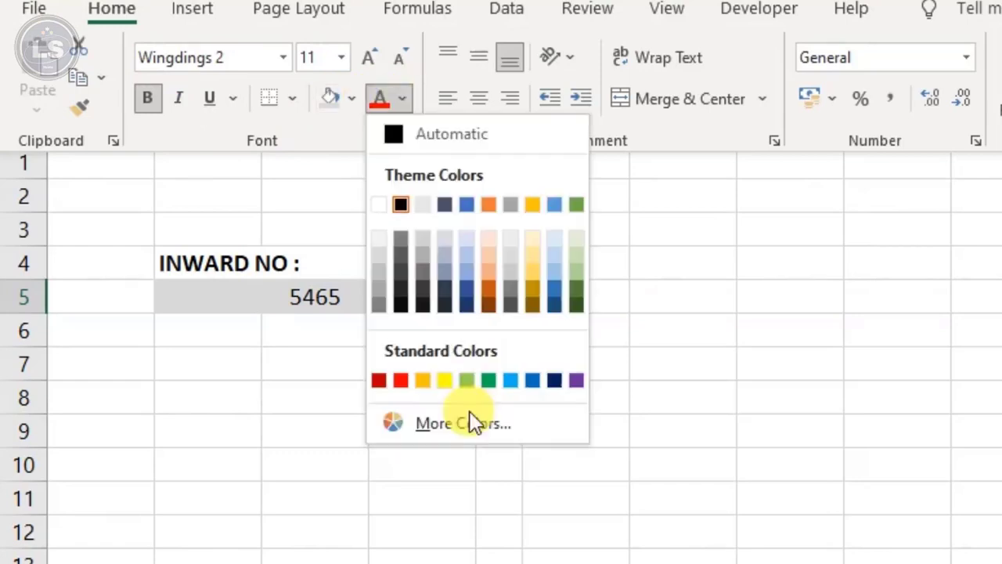
click(489, 379)
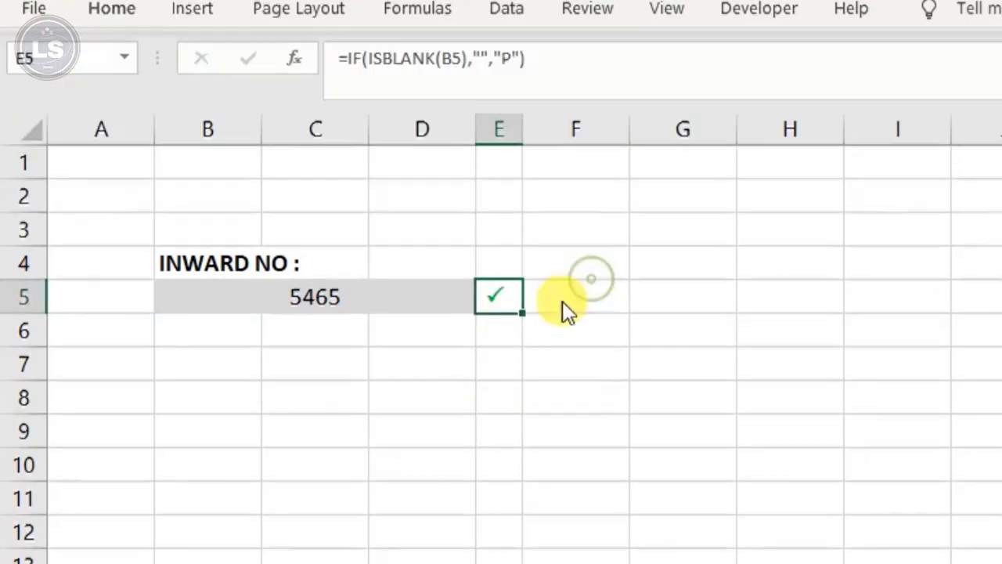
Step: Narrow column E further and give cell E5 the same light gray fill as the inward number field
drag(517, 119, 509, 119)
click(548, 298)
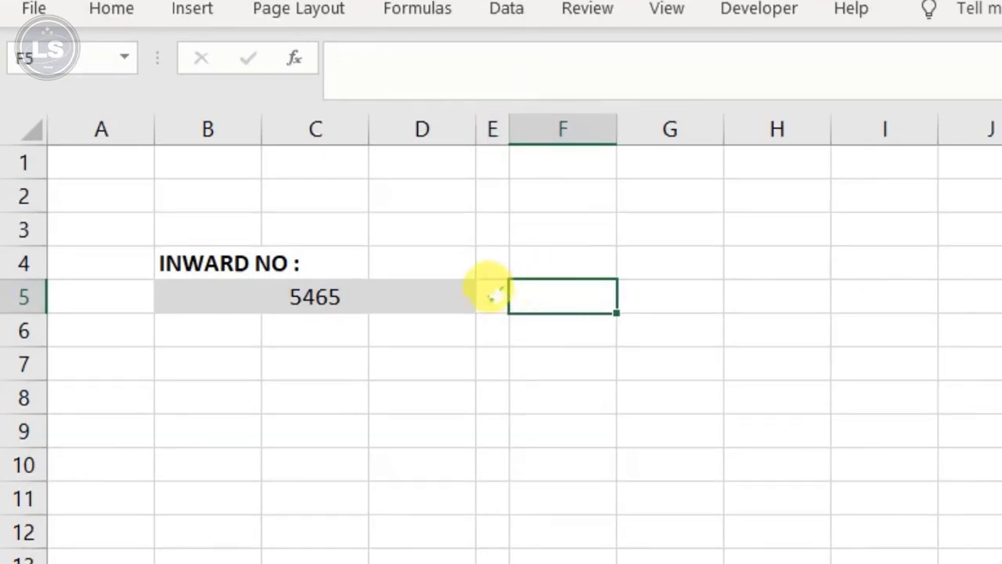
click(489, 290)
key(ctrl+F1)
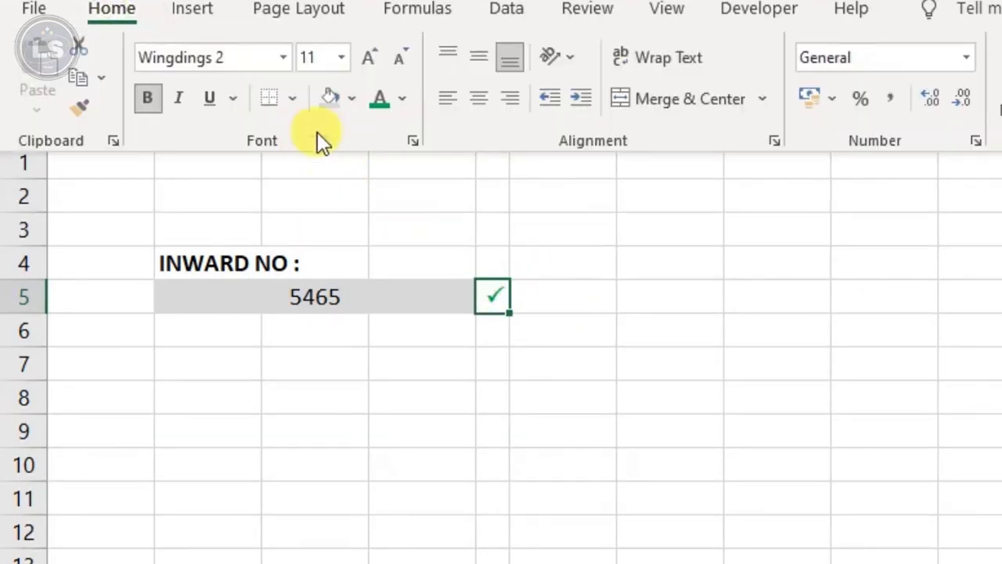
click(552, 296)
click(542, 295)
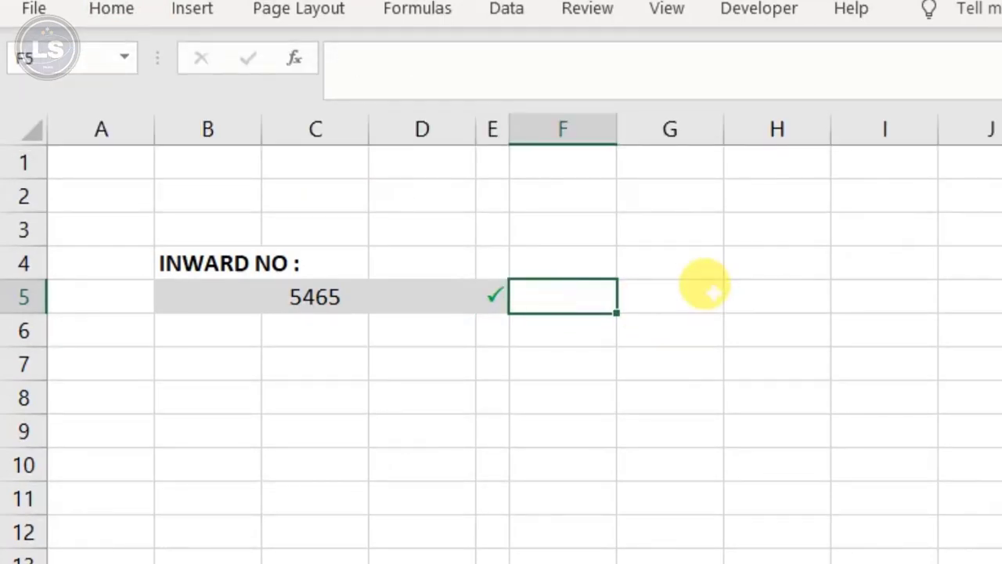
Step: Left-align the value in the merged inward number field B5
click(313, 302)
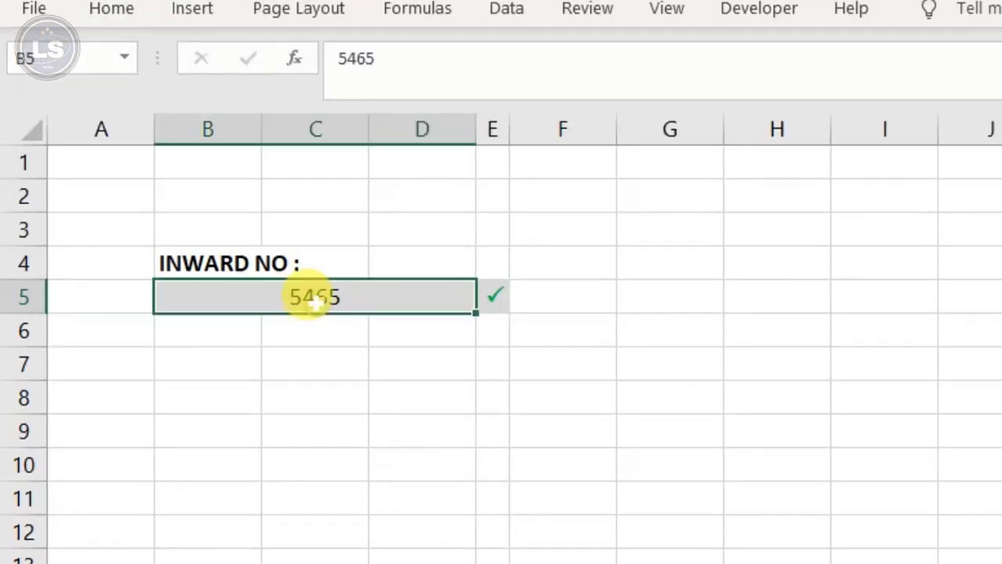
click(119, 15)
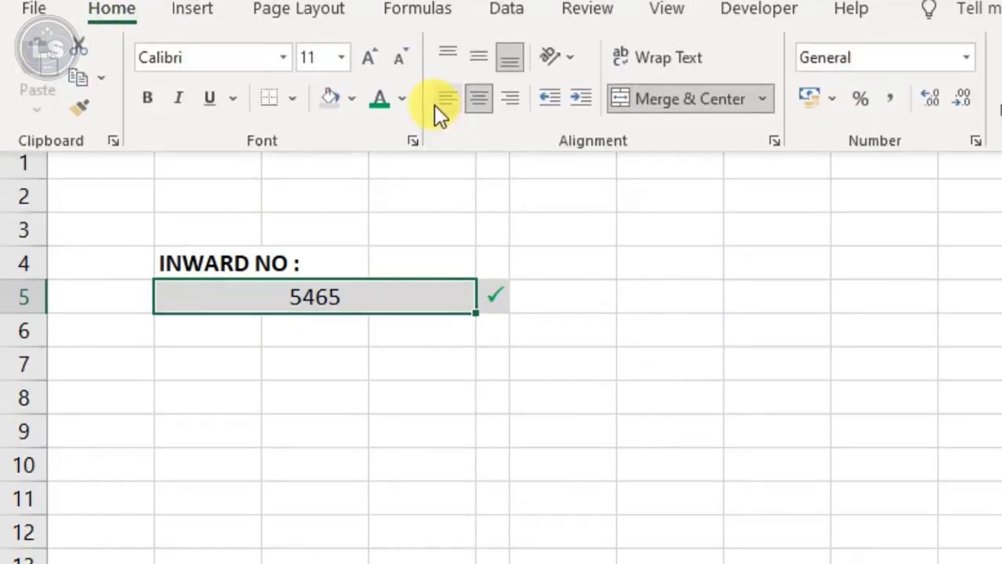
click(439, 102)
double_click(554, 296)
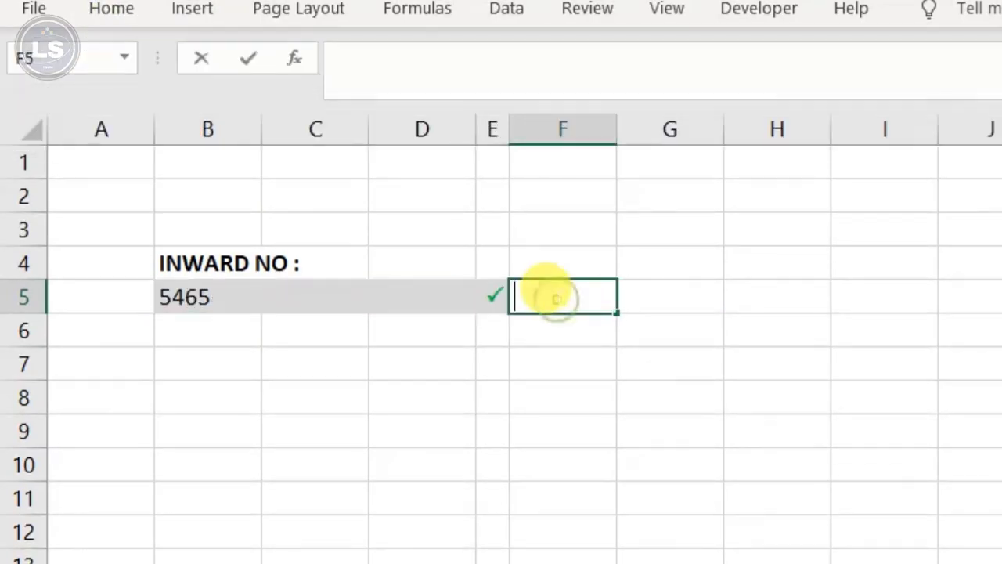
click(776, 324)
Step: Enter the formula =IF(B5="","*","") in cell F5 beside the tick mark cell
click(562, 294)
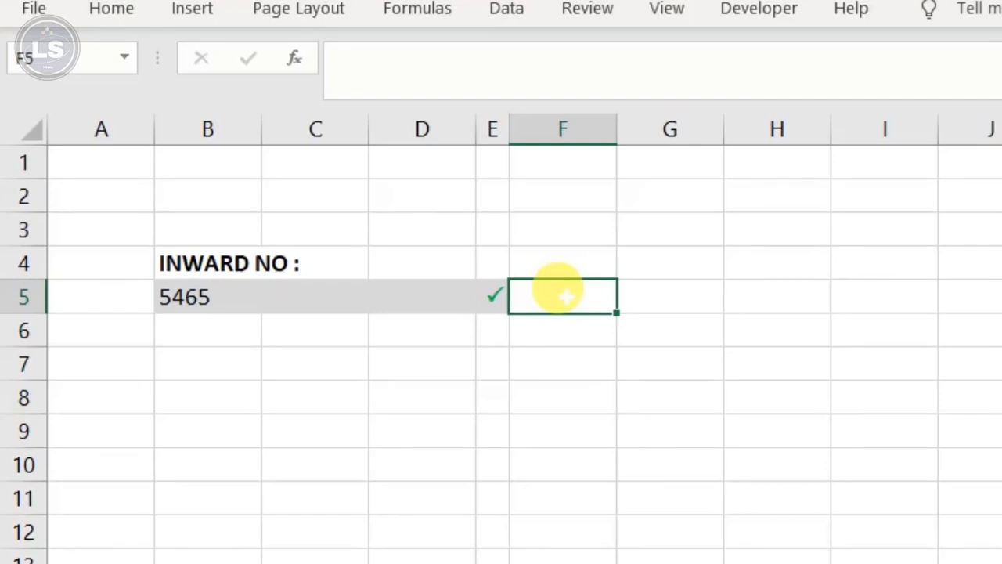
text(=IF)
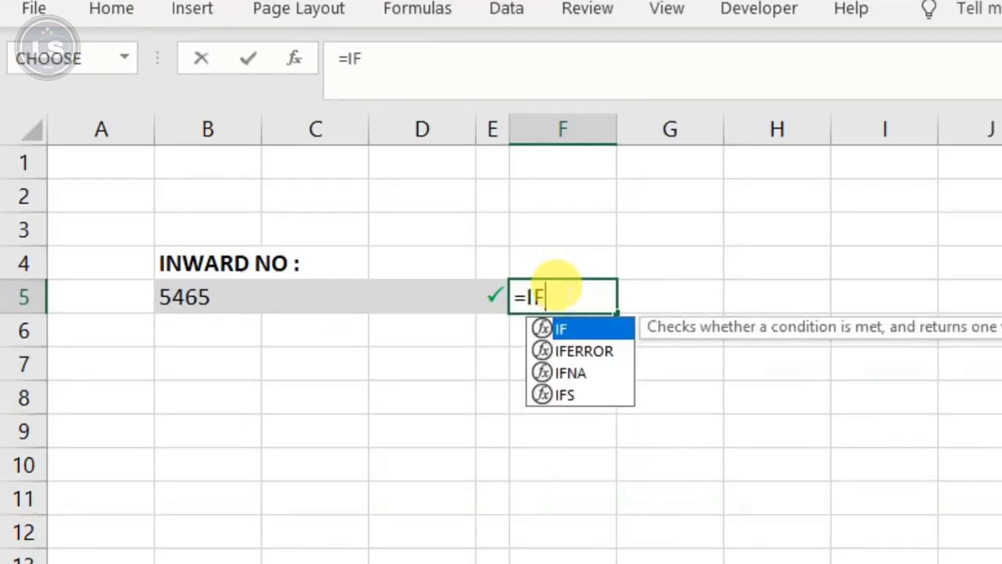
text(()
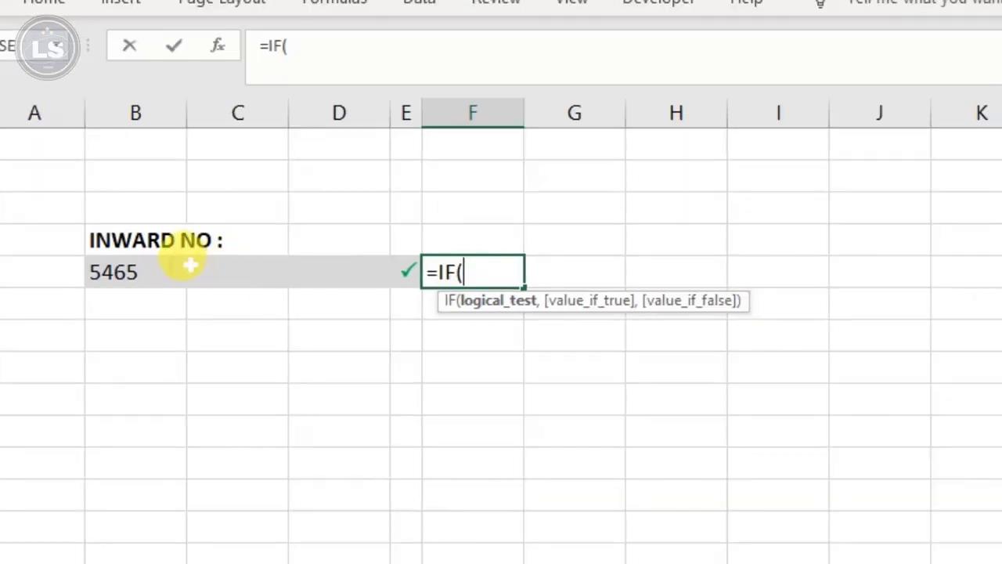
click(190, 266)
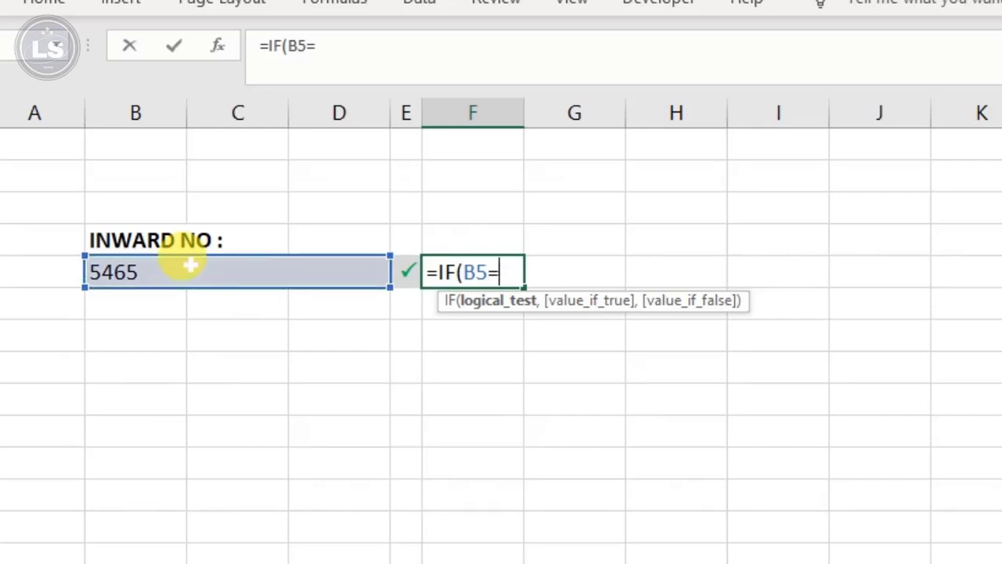
text(",)
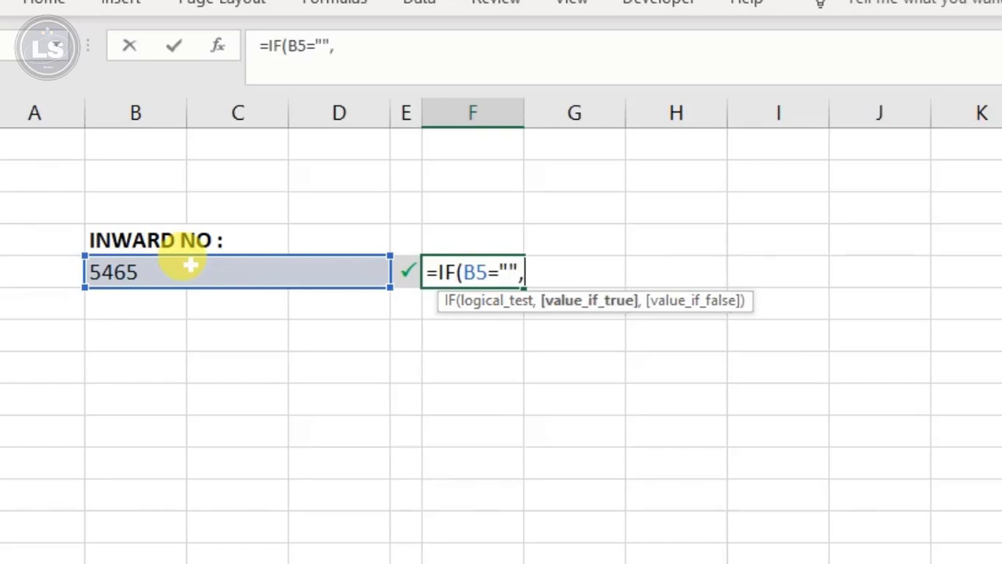
text("*)
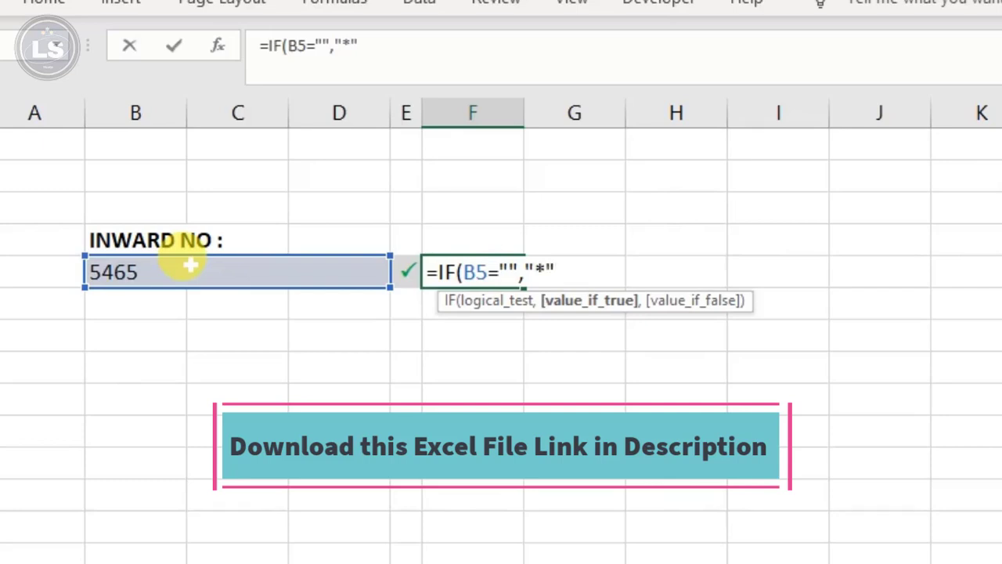
text(",)
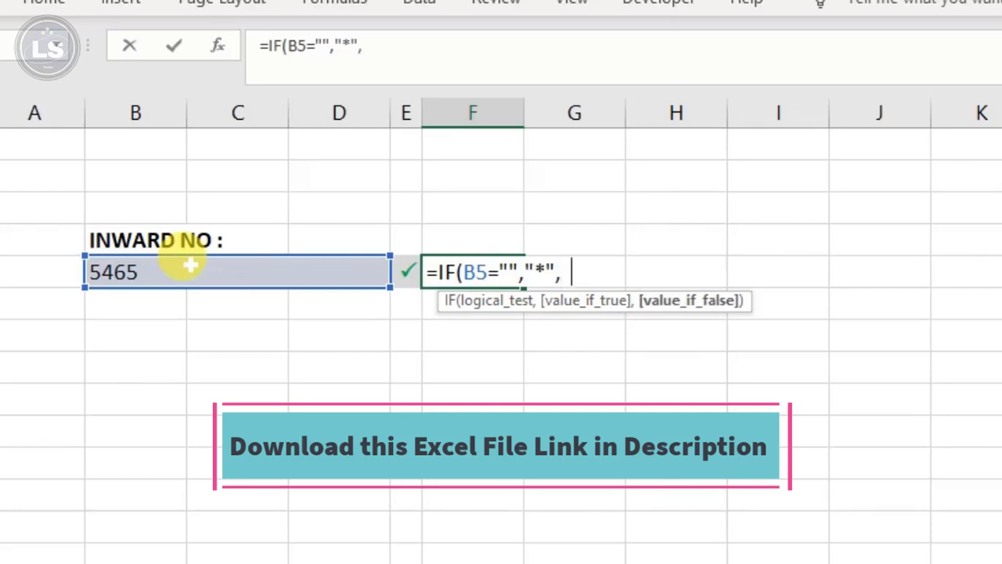
text(""))
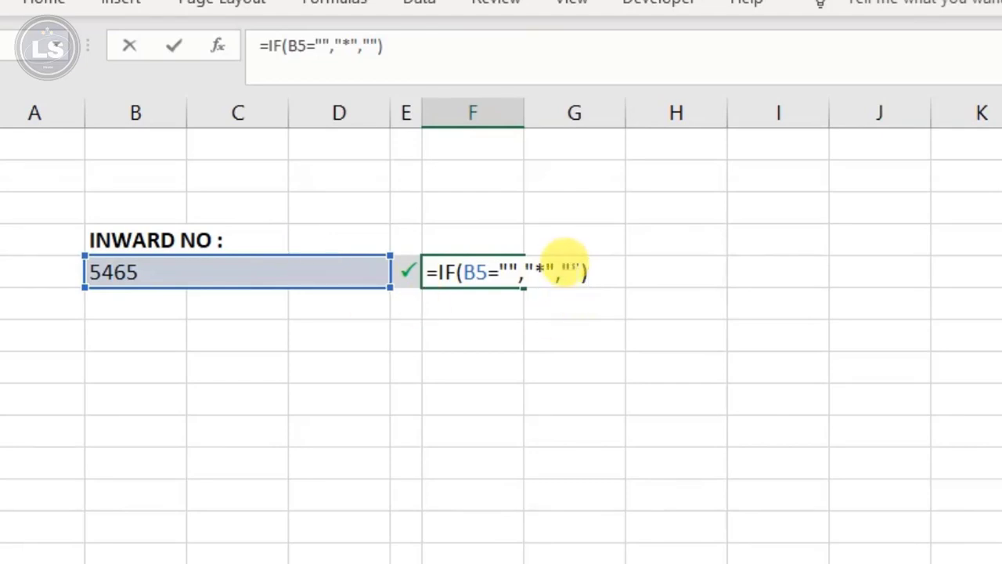
key(Return)
Step: Test the F5 formula by clearing the inward number field
click(455, 269)
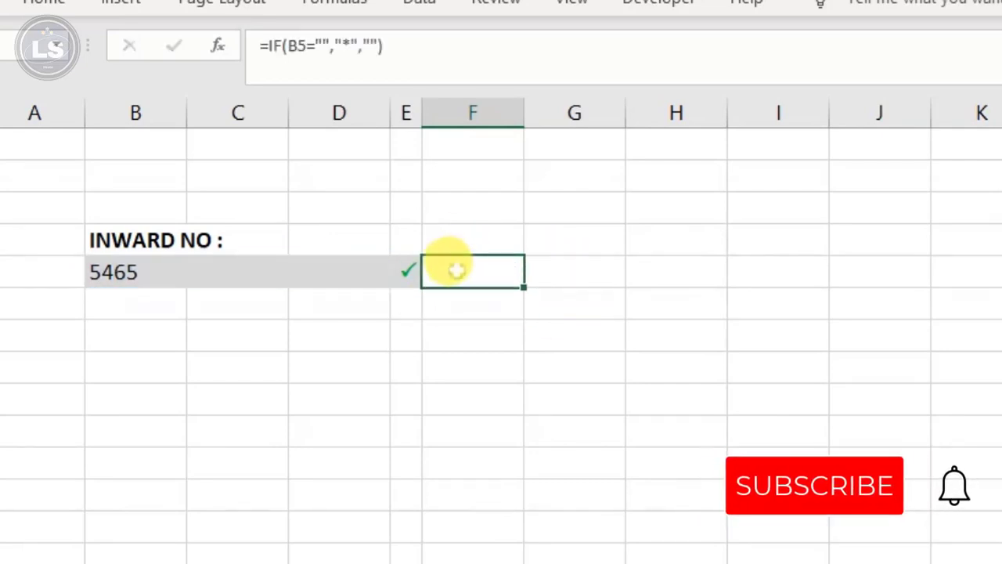
click(268, 269)
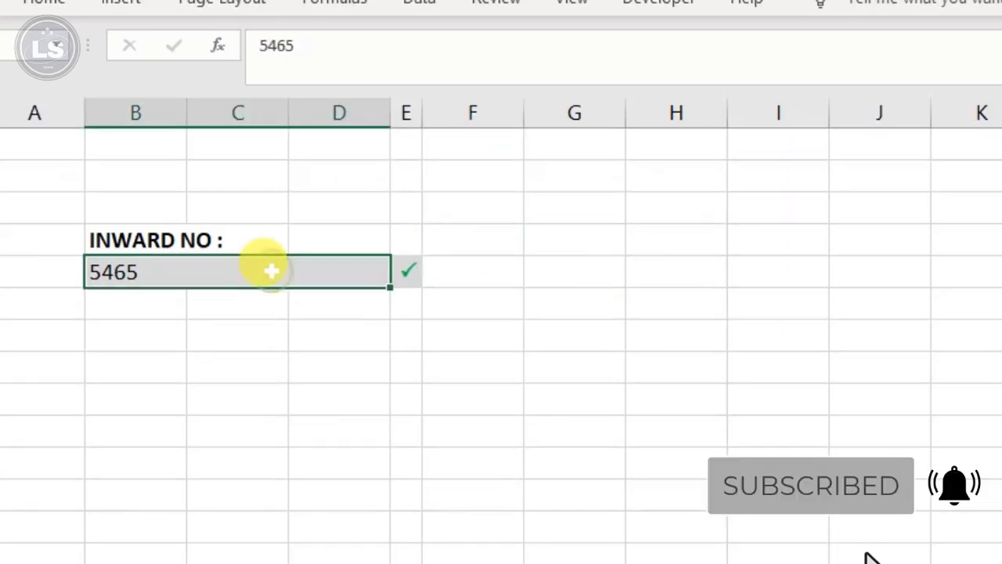
key(Delete)
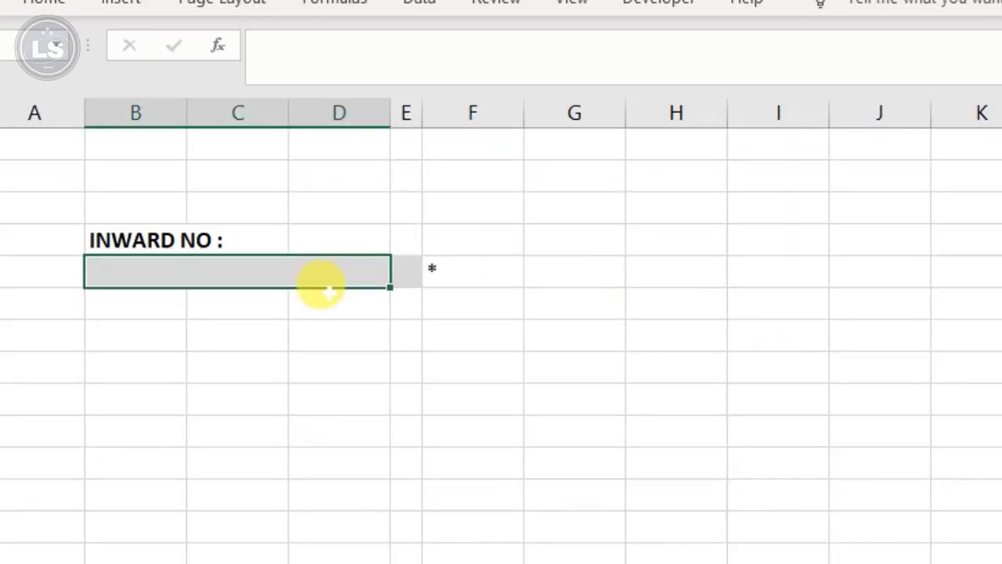
Step: Narrow column F to fit the asterisk and make the asterisk in F5 bold and red
click(476, 266)
drag(523, 113, 449, 114)
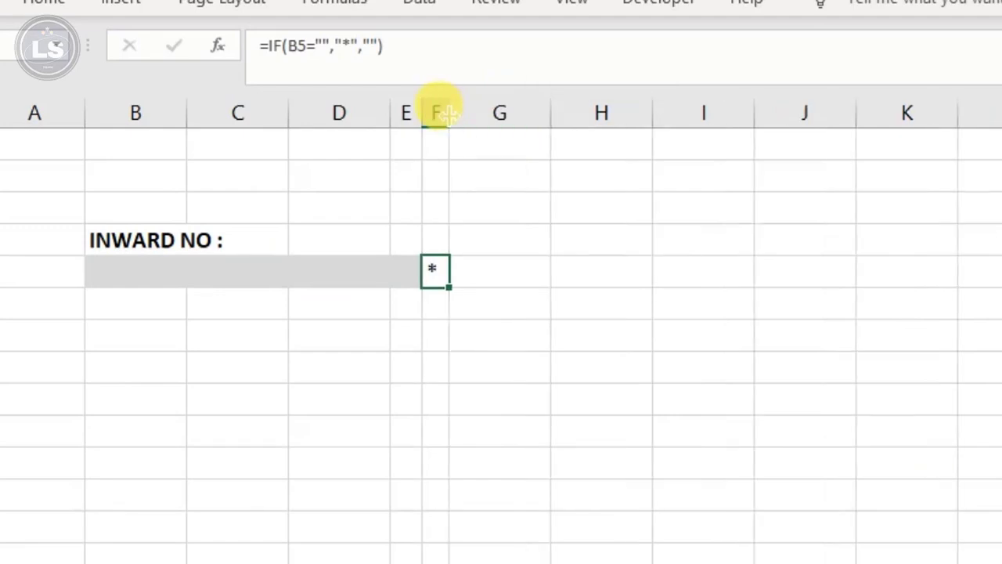
click(44, 3)
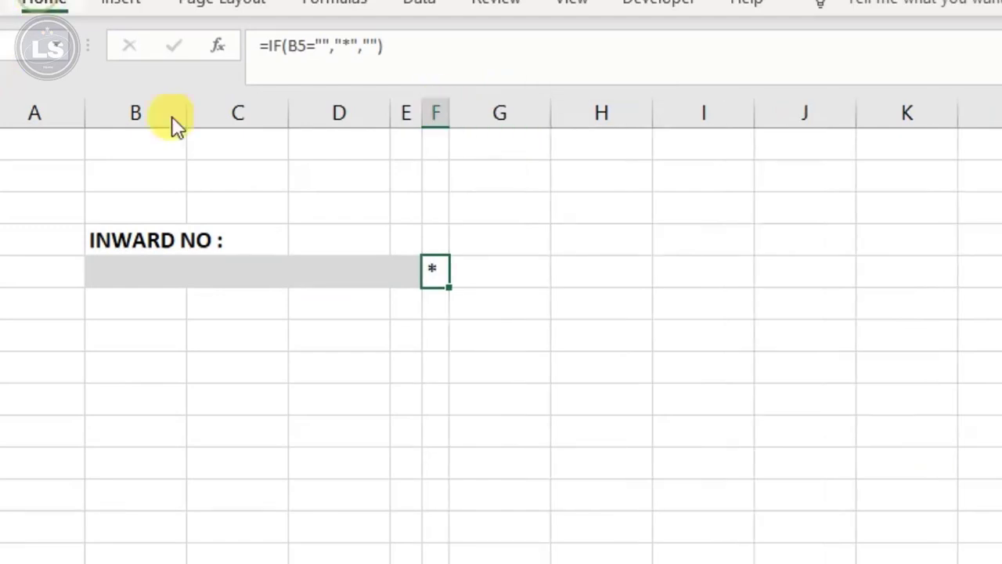
click(79, 85)
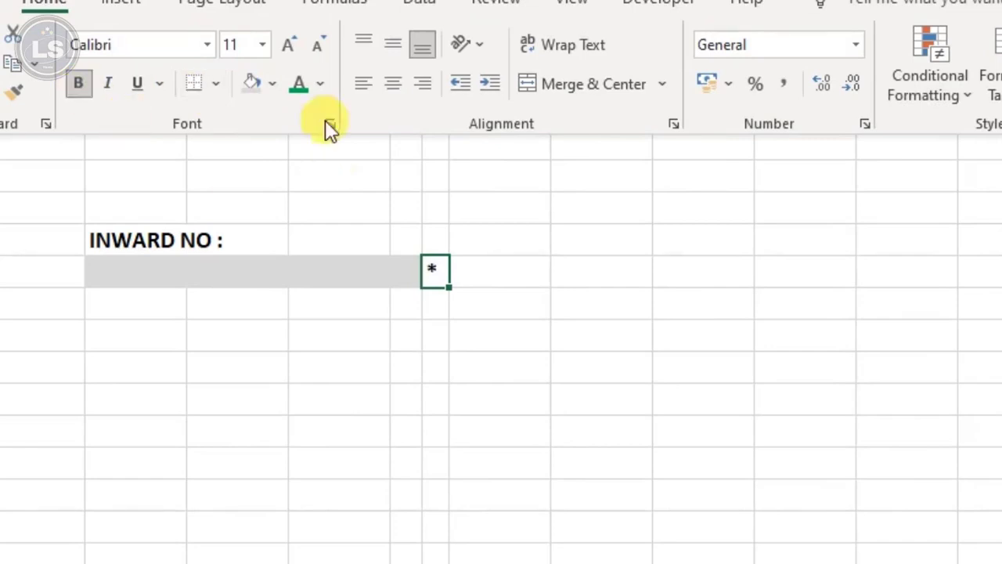
click(321, 85)
click(317, 347)
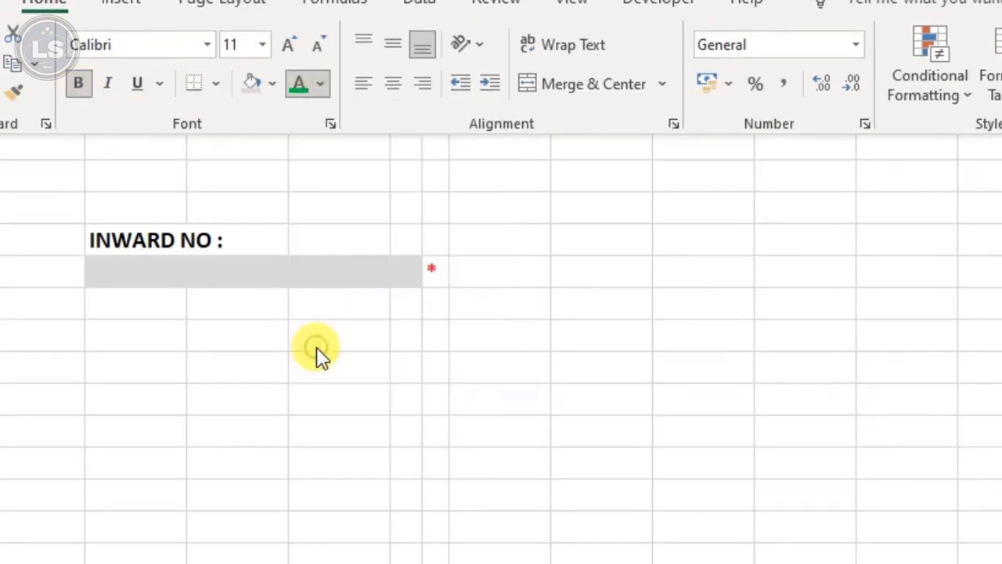
click(441, 306)
click(501, 270)
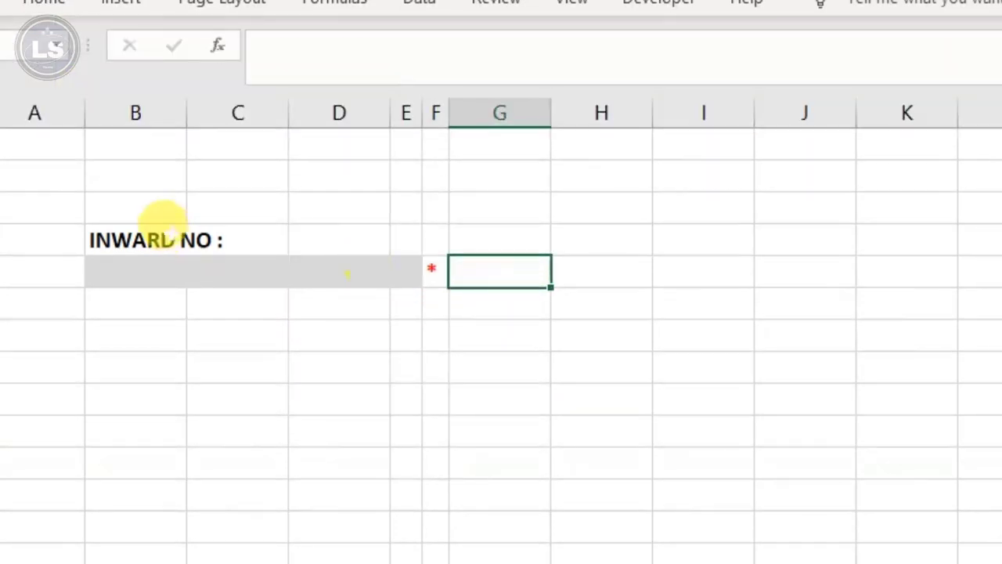
Step: Copy the INWARD NO field block B4:F5 and paste it at B7, B10, B13, B16 and B19
click(163, 239)
drag(205, 291, 430, 264)
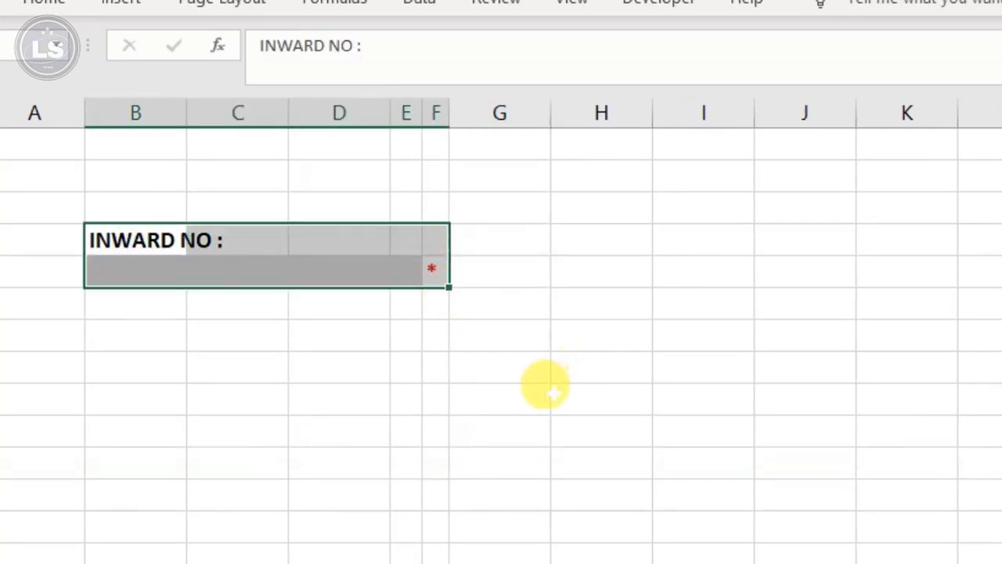
key(ctrl+c)
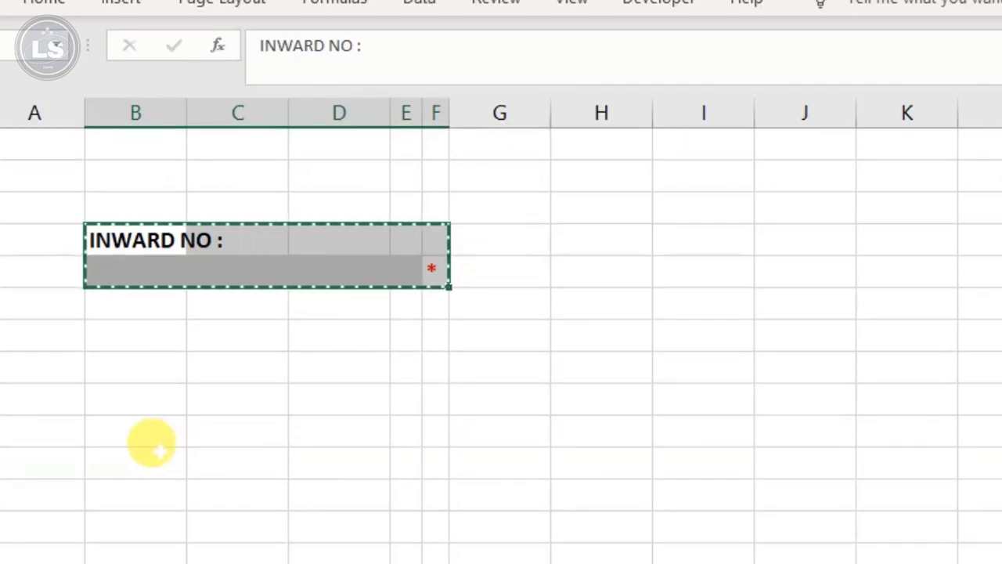
click(117, 329)
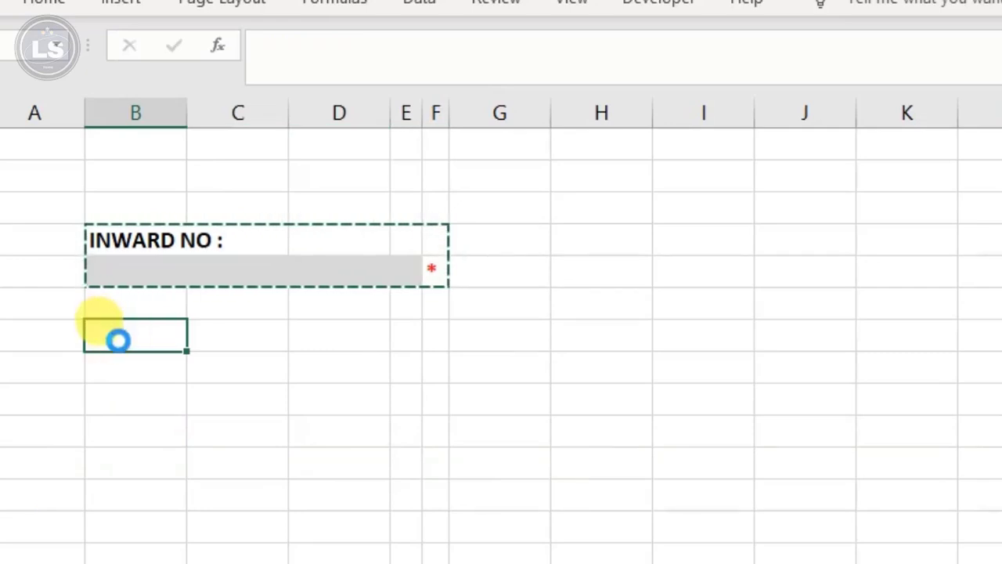
key(ctrl+v)
click(126, 428)
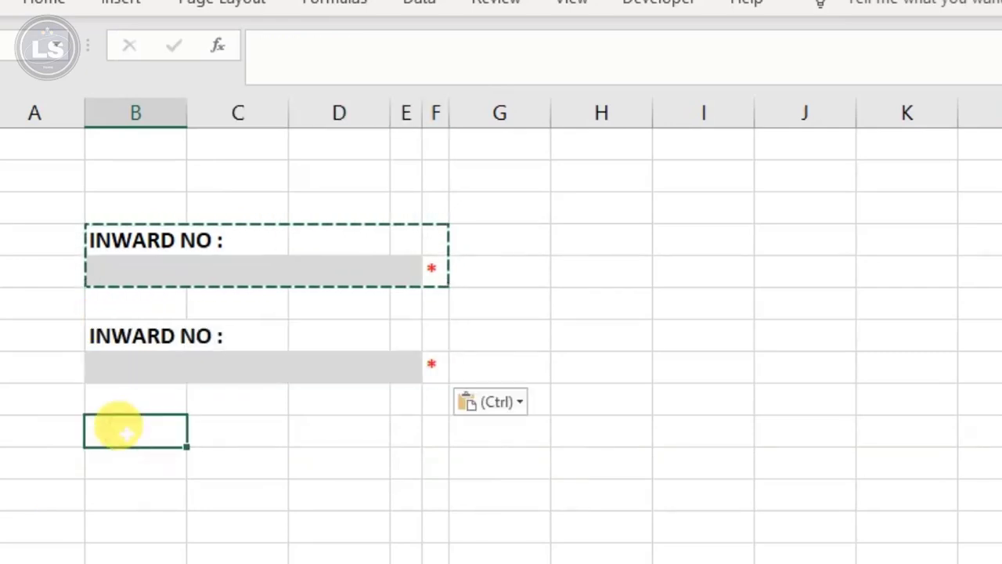
key(ctrl+v)
click(122, 518)
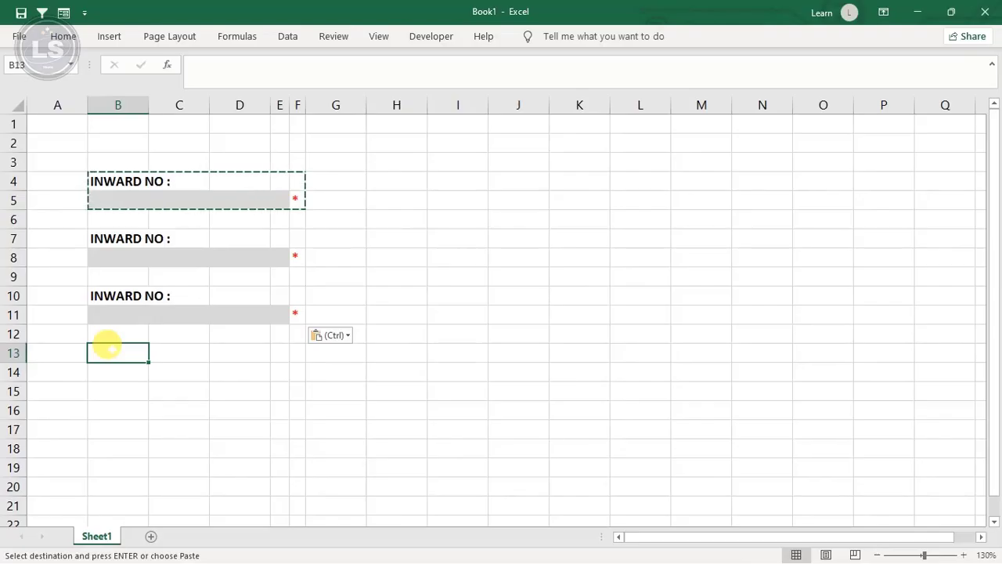
key(ctrl+v)
click(110, 406)
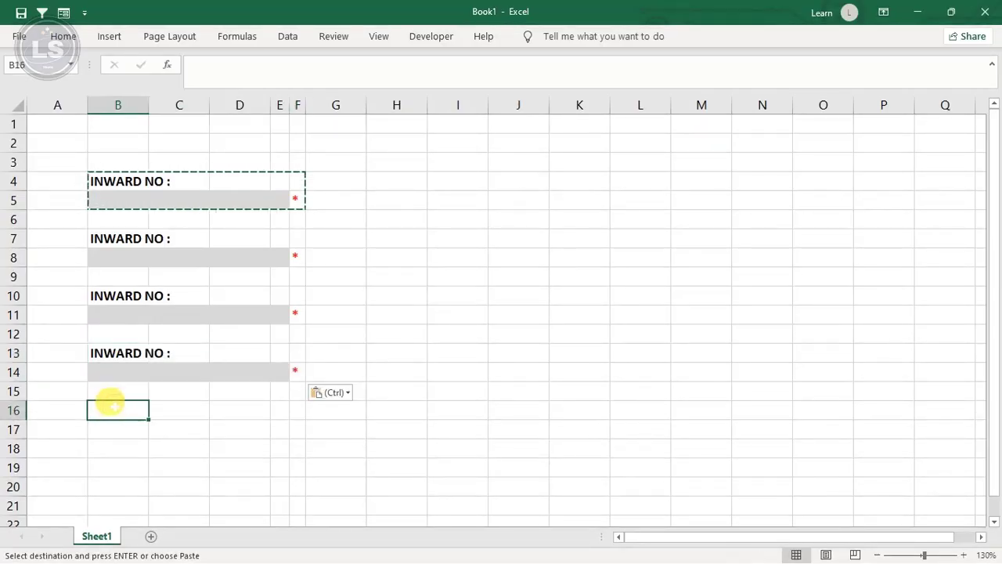
key(ctrl+v)
click(109, 463)
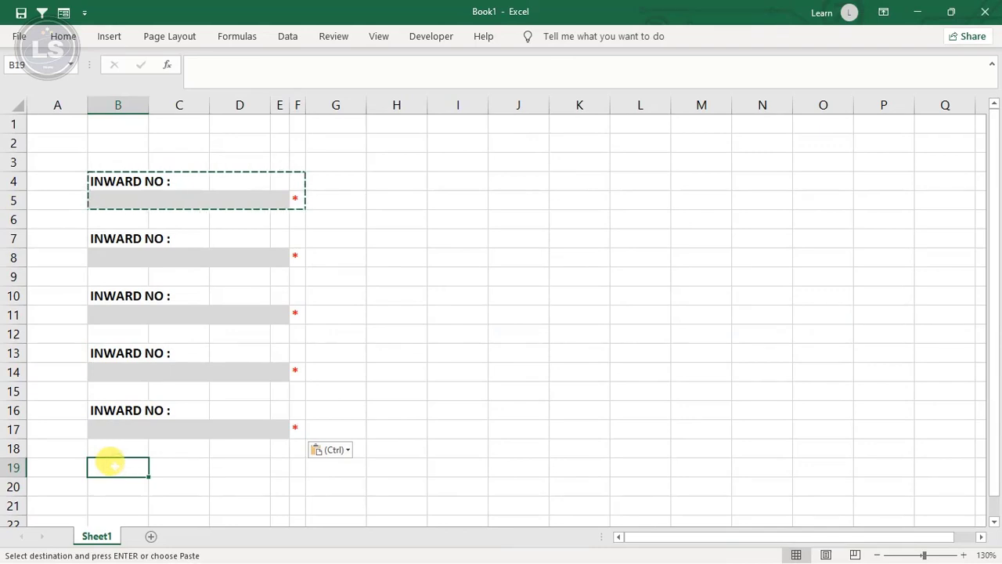
key(ctrl+v)
key(Escape)
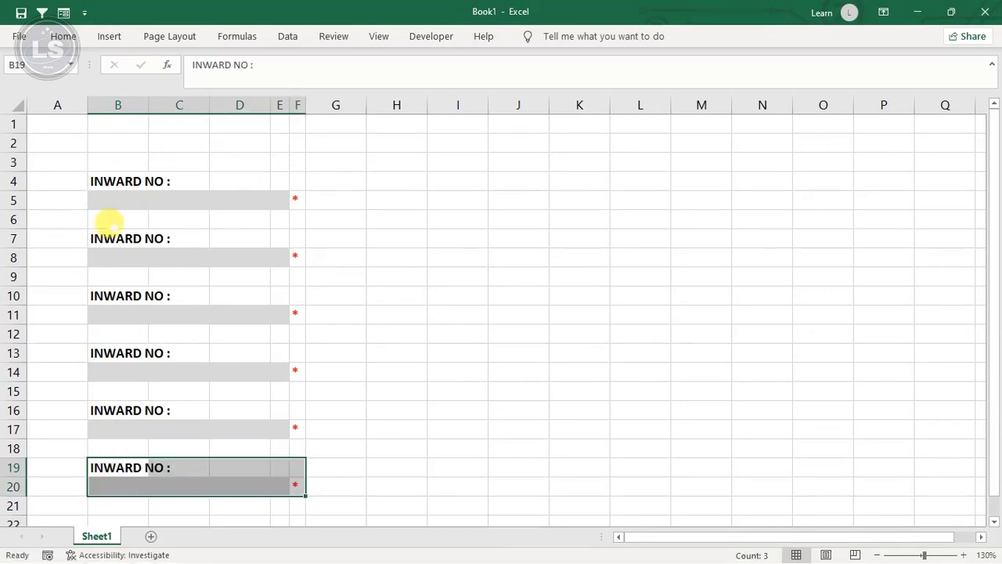
Step: Change the label in B7 to "INVOICE DATE :"
click(110, 243)
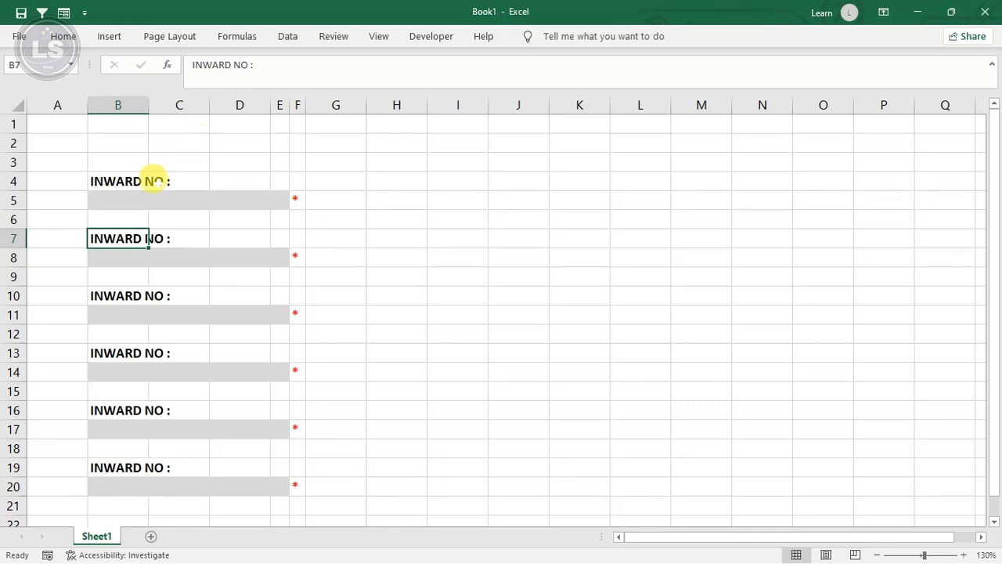
text(INVOICE )
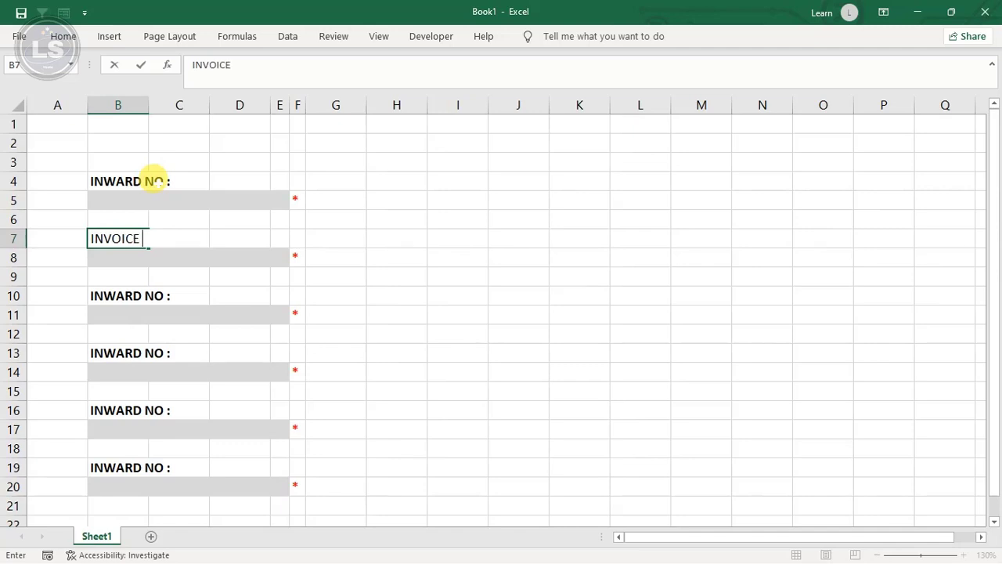
text(DATE)
key(Down)
Step: Change the label in B10 to "INVOICE NO :", ending it with a colon like the other labels
key(Down)
key(Down)
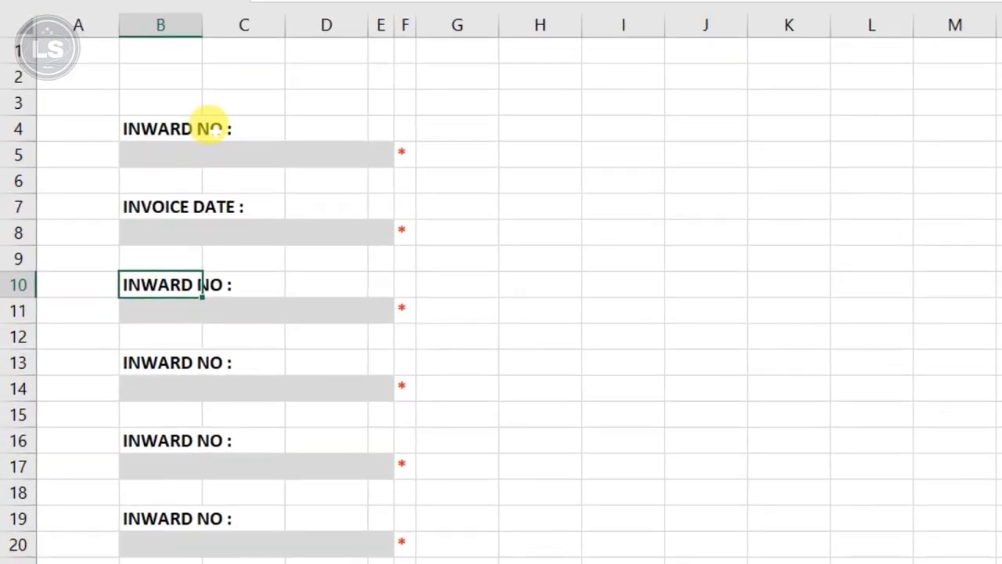
text(INVO)
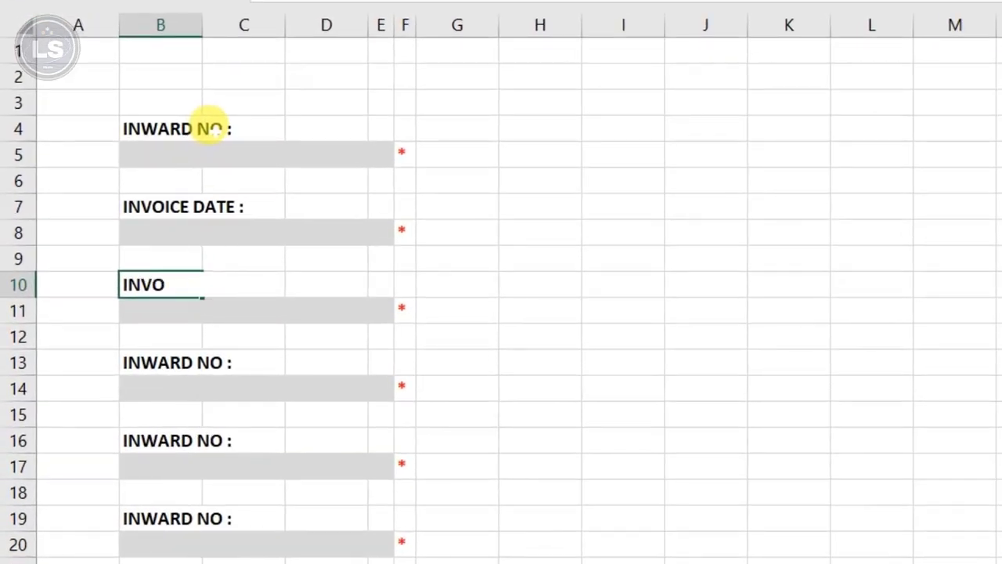
text(ICE NO )
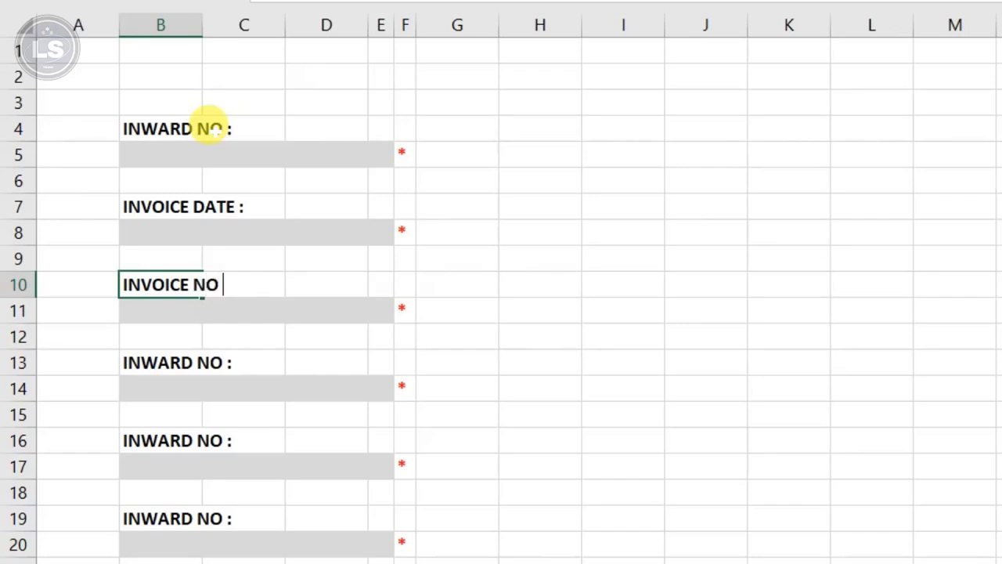
text(")
key(Return)
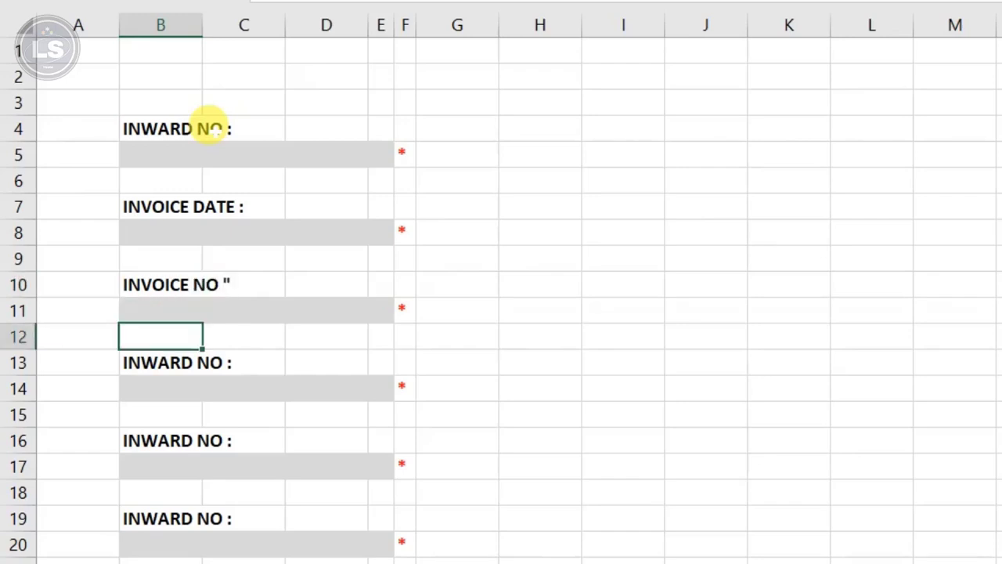
key(Up)
key(Up)
key(F2)
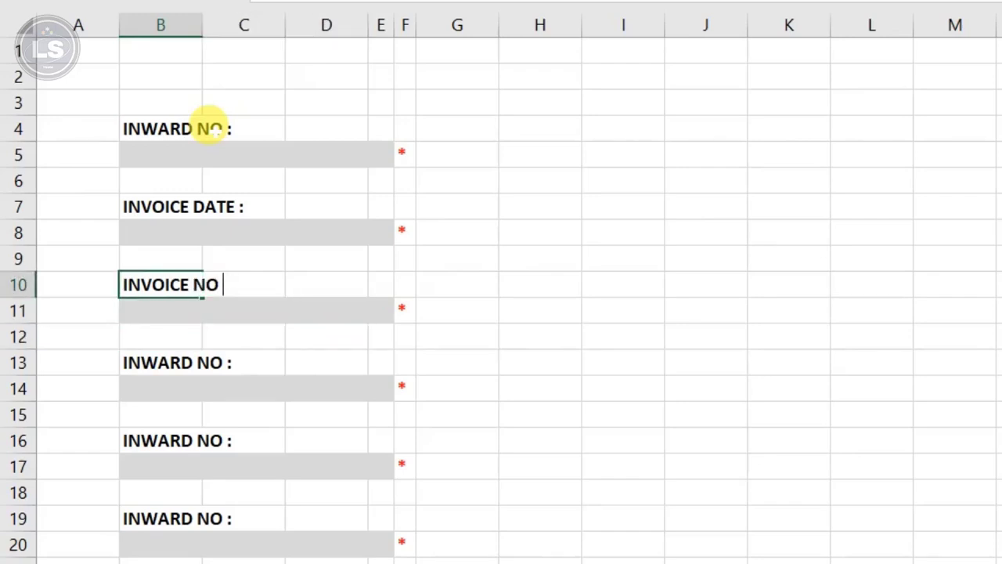
text(:)
key(Return)
Step: Change the label in B13 to "INVOICE QTY :"
key(Down)
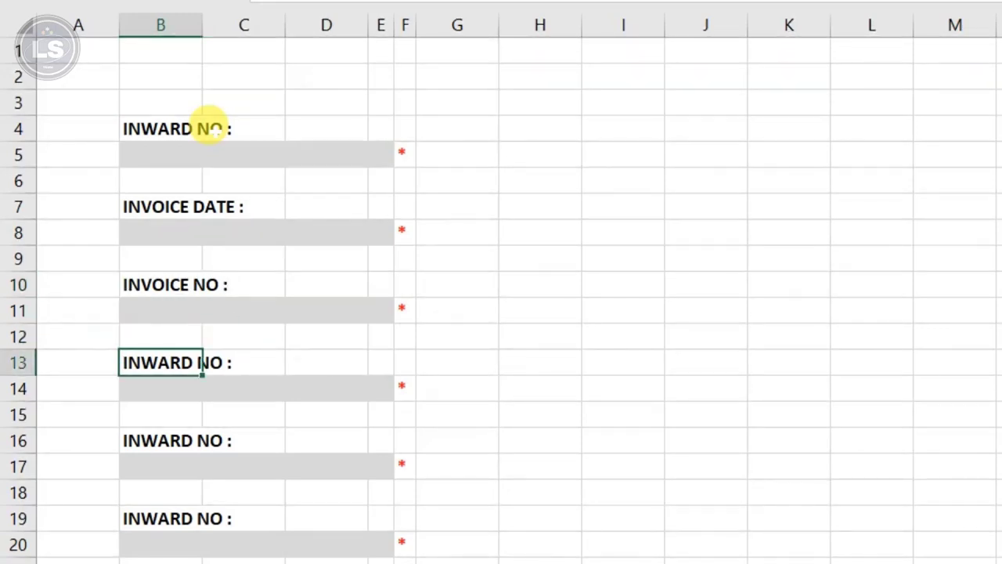
text(INVOICE )
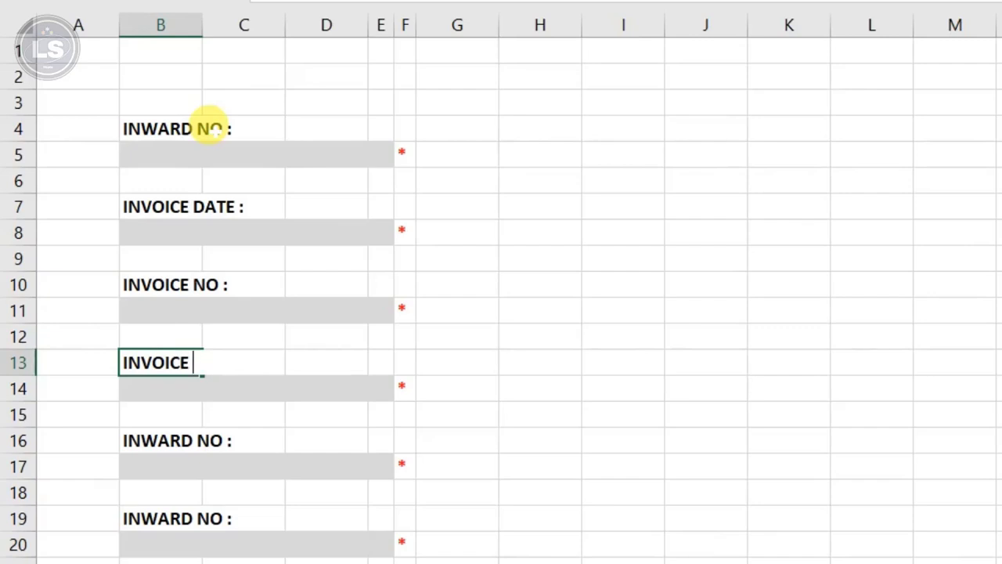
text(QTY :)
key(Return)
Step: Change the label in B16 to "INVOICE VALUE :"
key(Down)
key(Down)
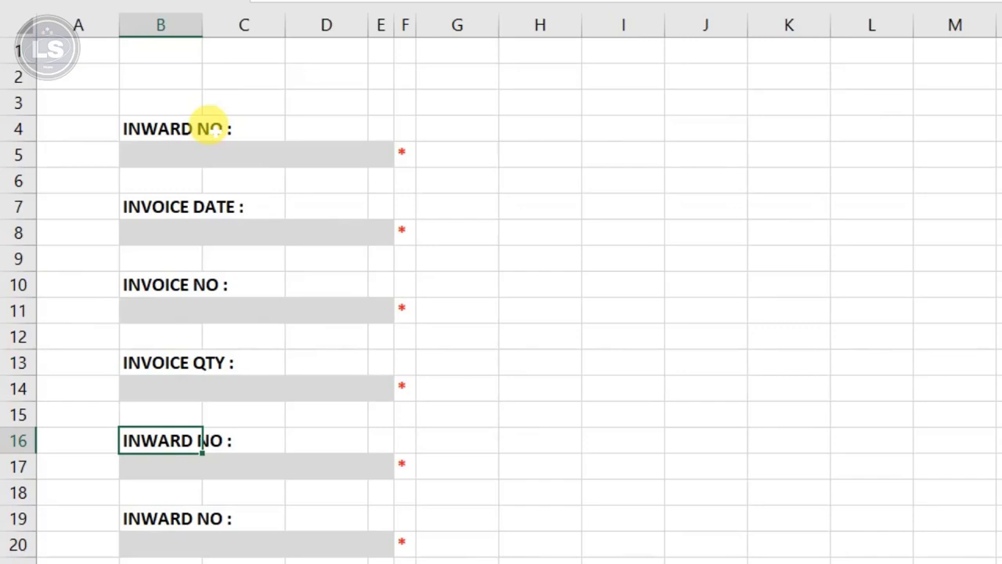
text(INVOICE )
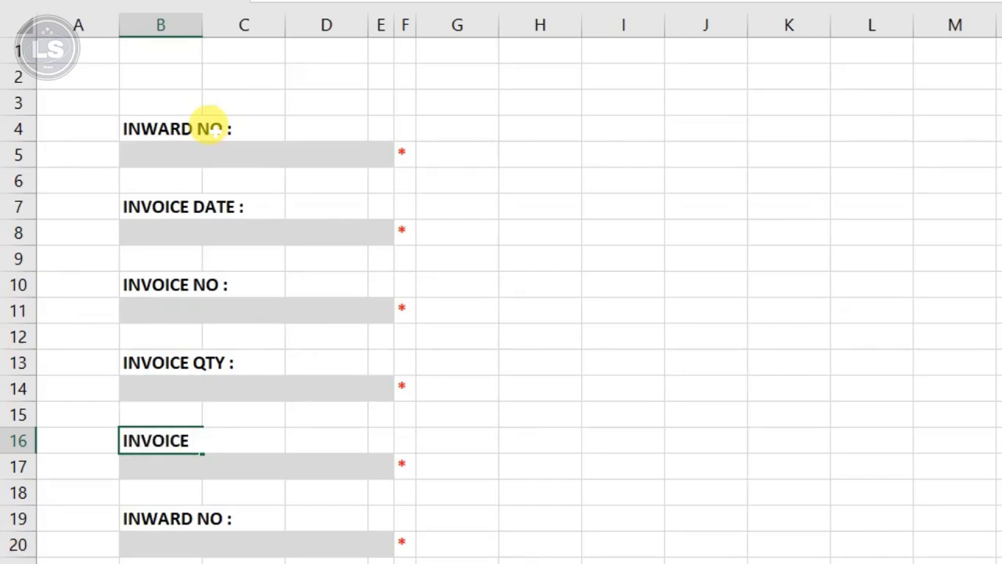
text(VAL)
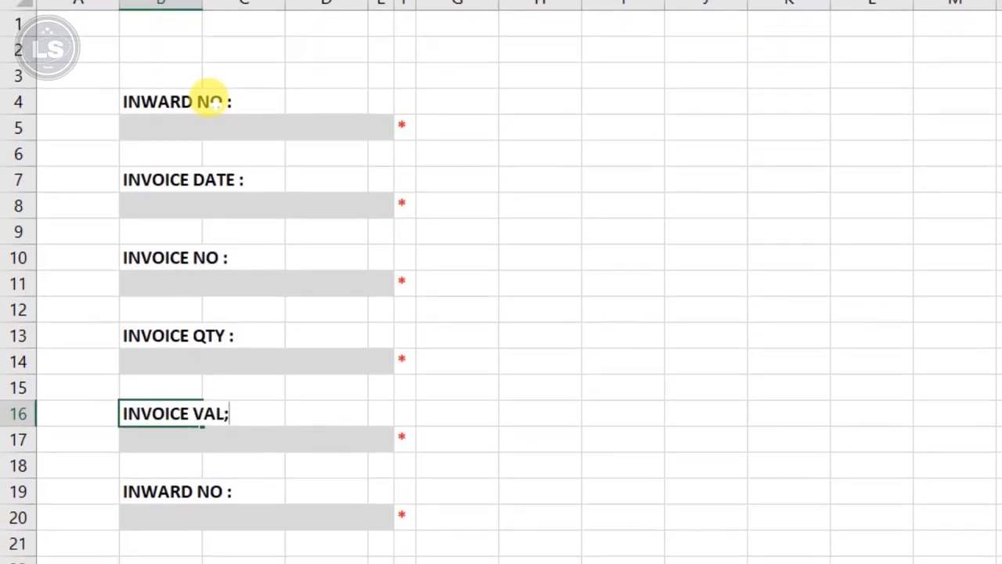
text(UR)
key(BackSpace)
key(Return)
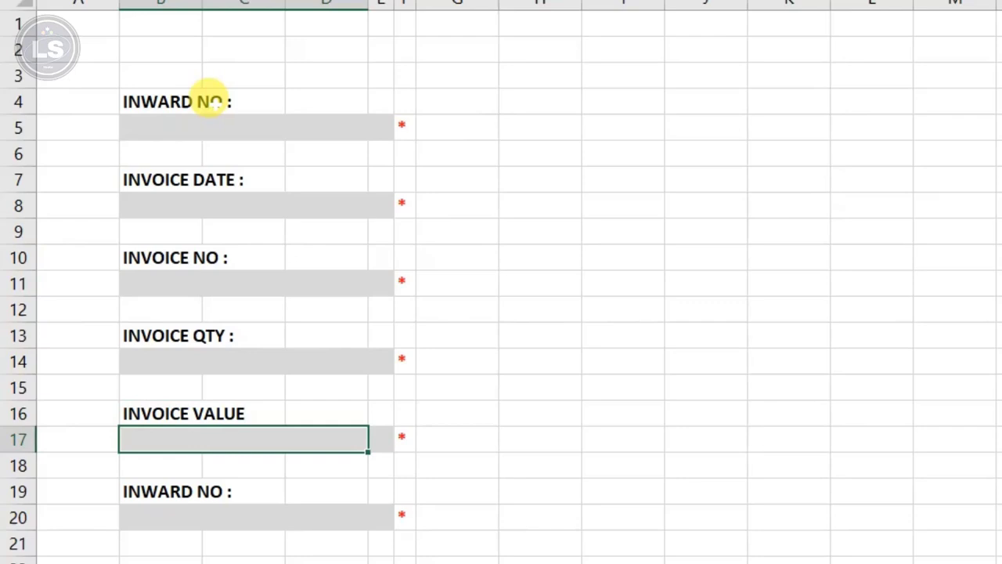
key(Up)
key(F2)
text(:)
key(Return)
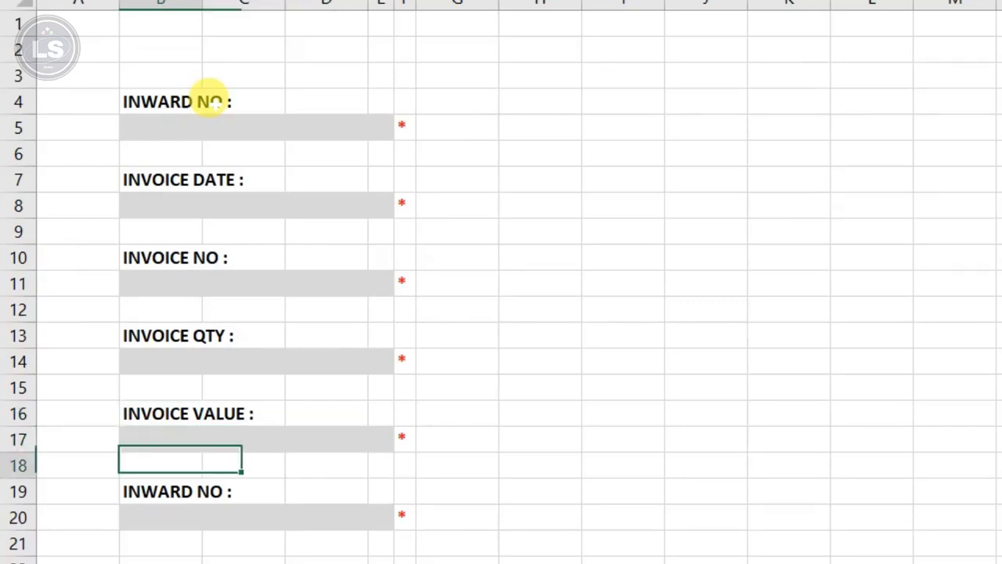
Step: Change the label of the last field block in B19 to "FROM STORE :"
key(Down)
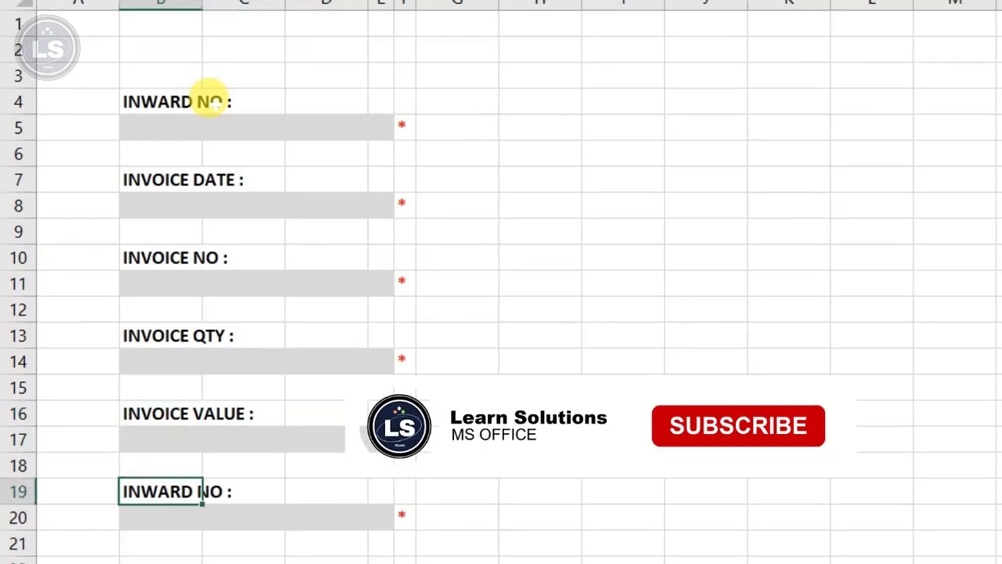
text(FROM STO)
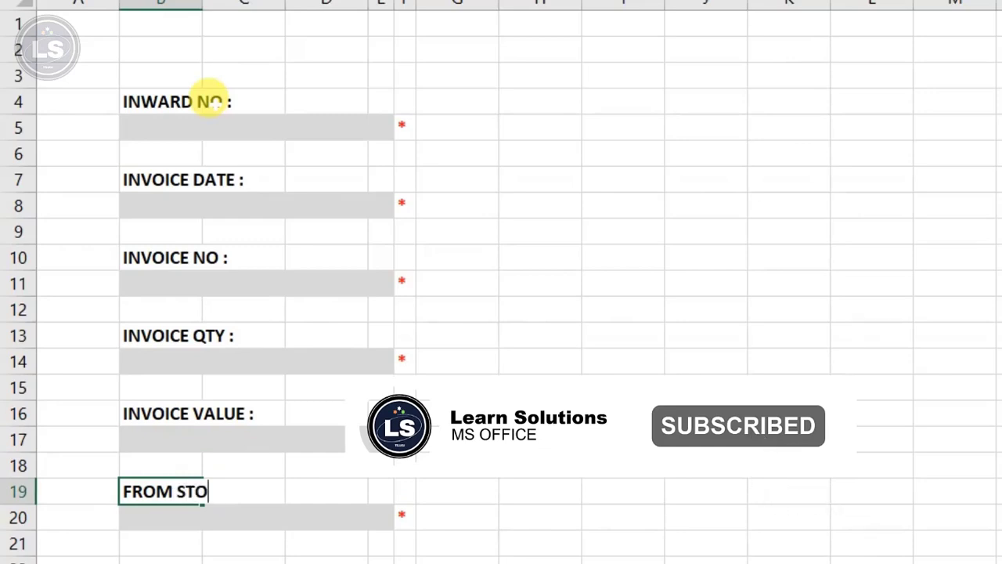
text(RE :)
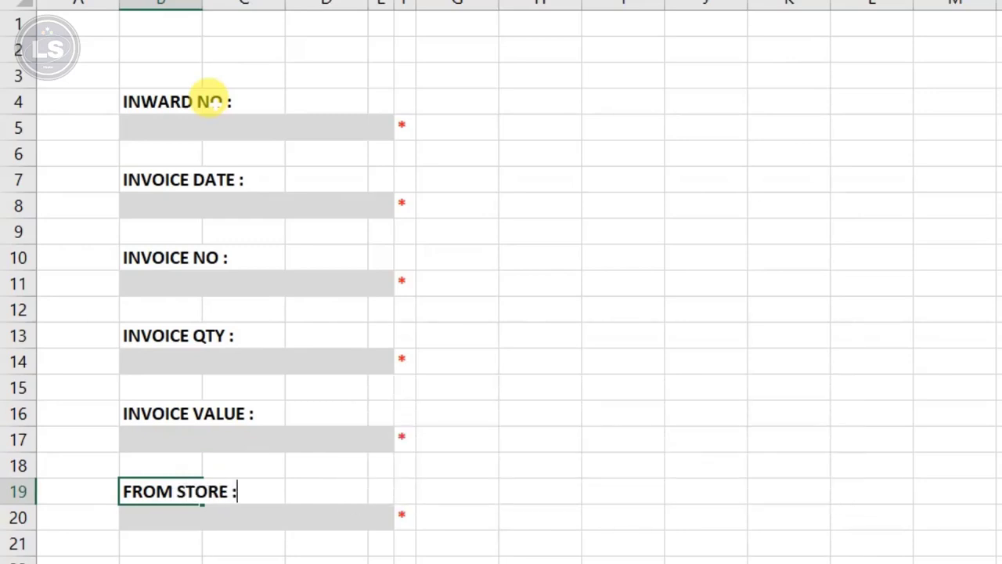
key(Down)
key(Down)
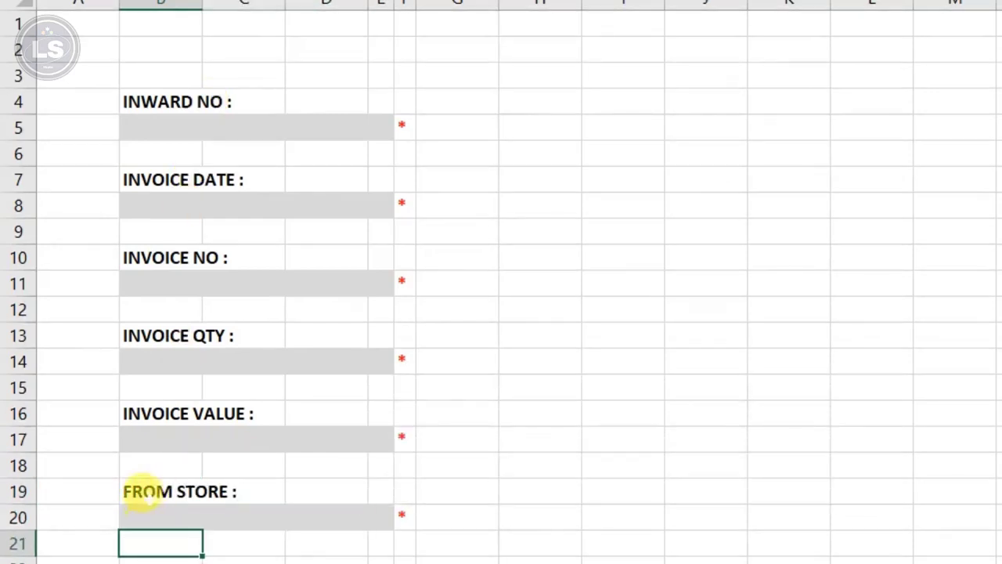
Step: Copy the FROM STORE field block B19:F20 and paste it at H4, H7, H10, H14 and H17 for a second column of fields
drag(145, 493, 399, 517)
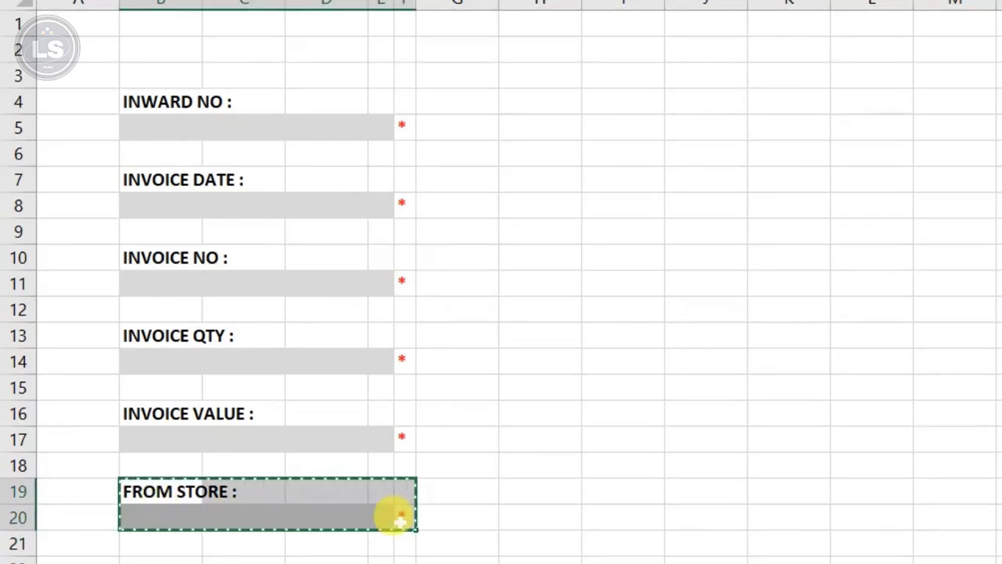
click(511, 98)
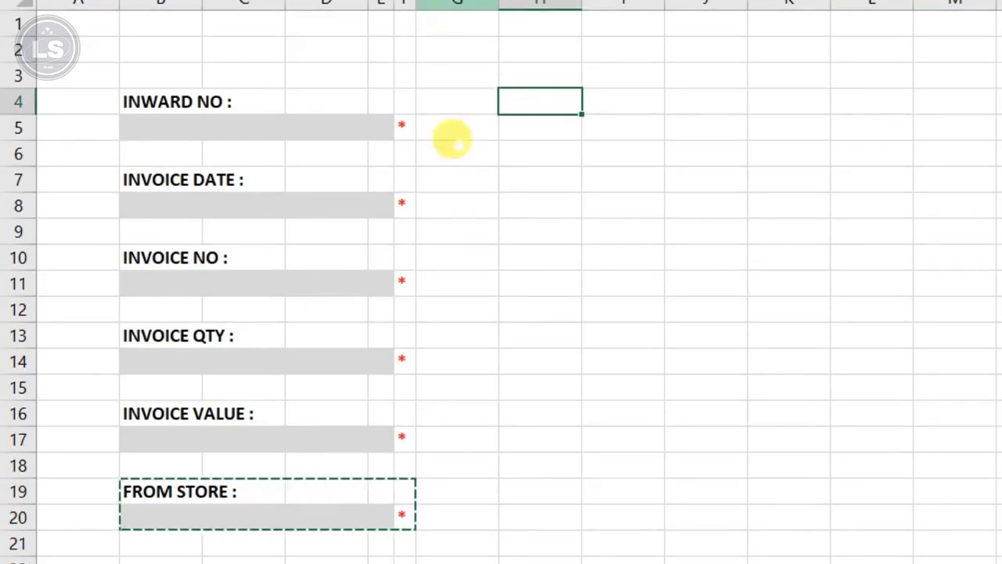
key(ctrl+v)
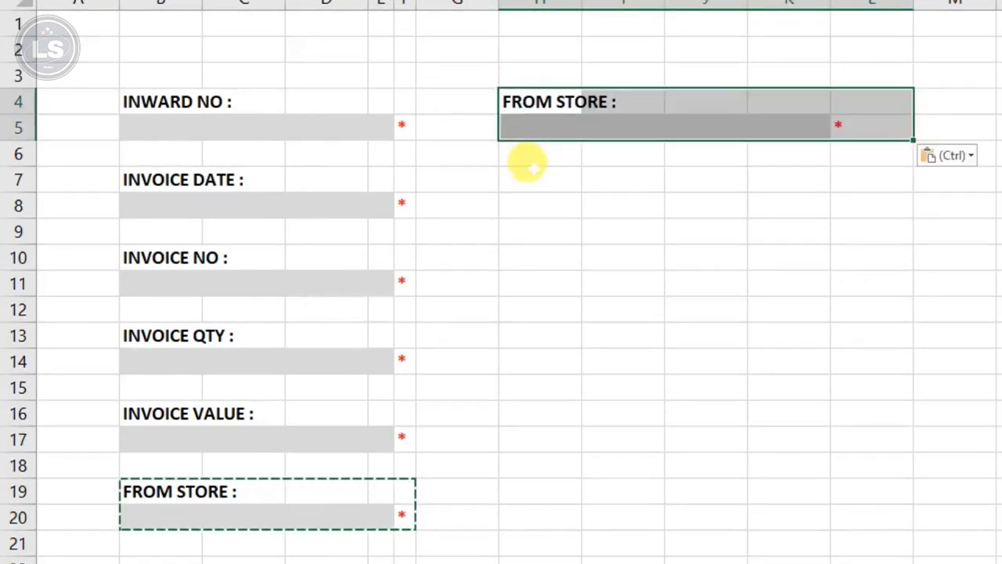
click(528, 178)
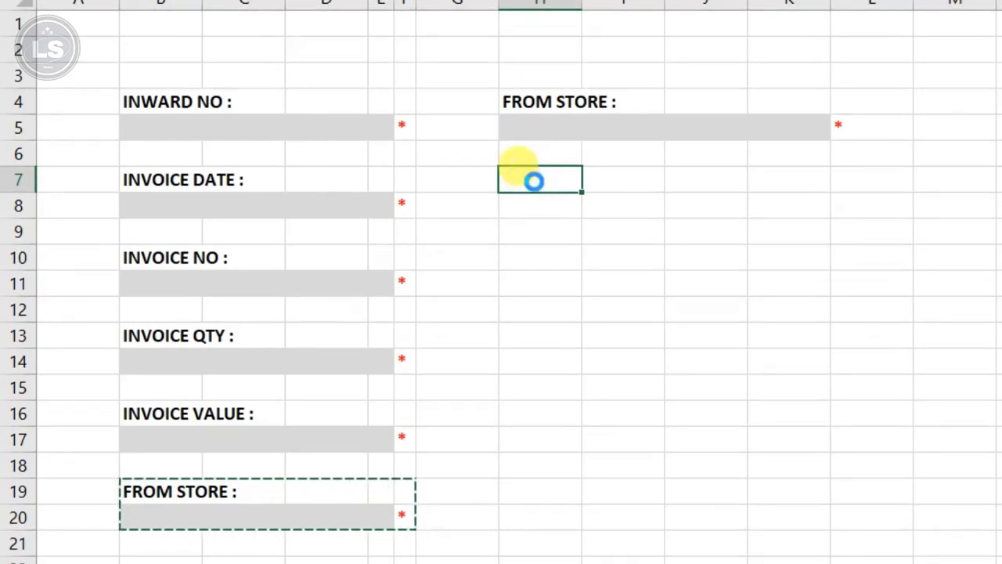
key(ctrl+v)
click(534, 260)
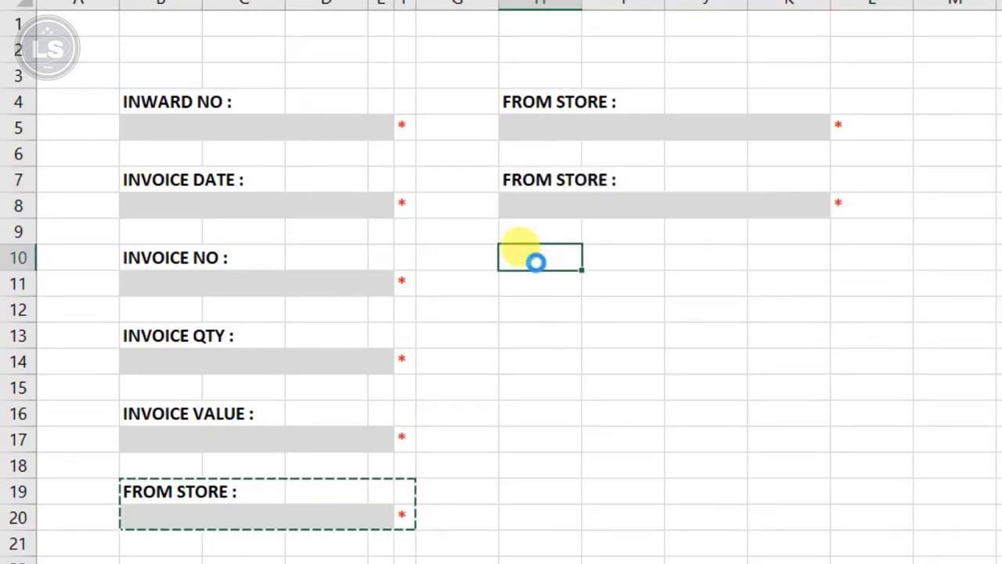
key(ctrl+v)
click(526, 357)
key(ctrl+v)
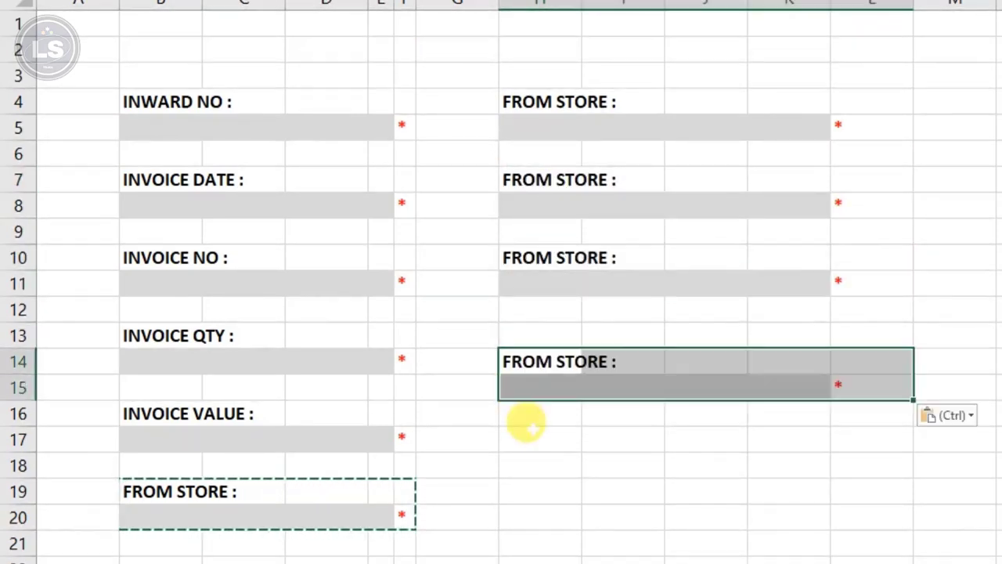
click(526, 426)
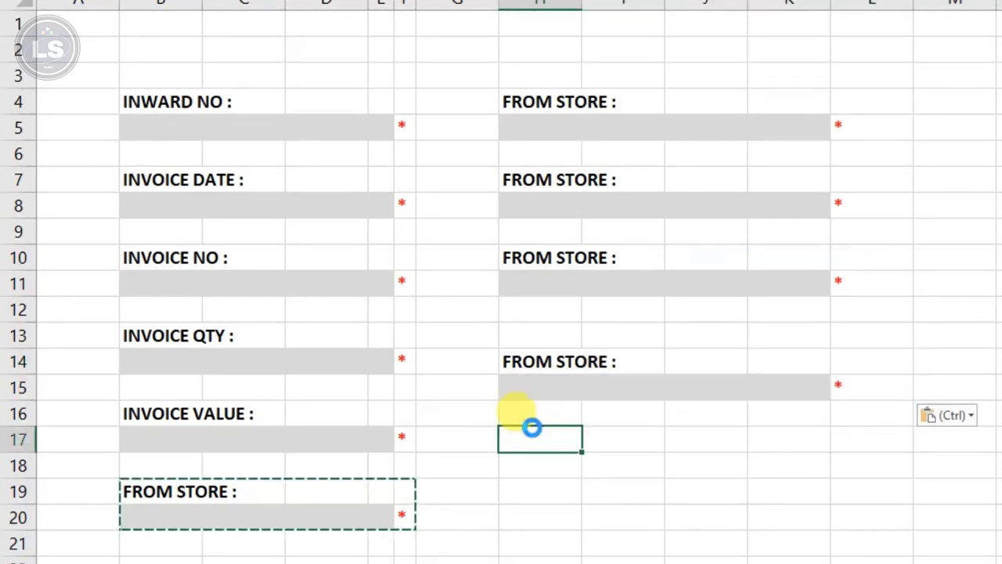
key(ctrl+v)
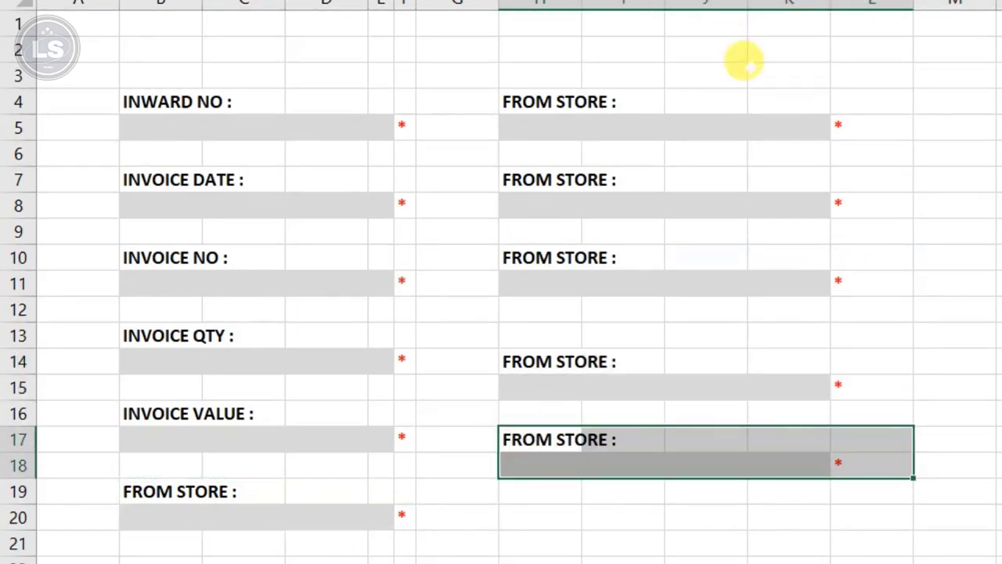
Step: Narrow columns K and L so the second column of fields matches the width of the first
click(803, 43)
click(816, 4)
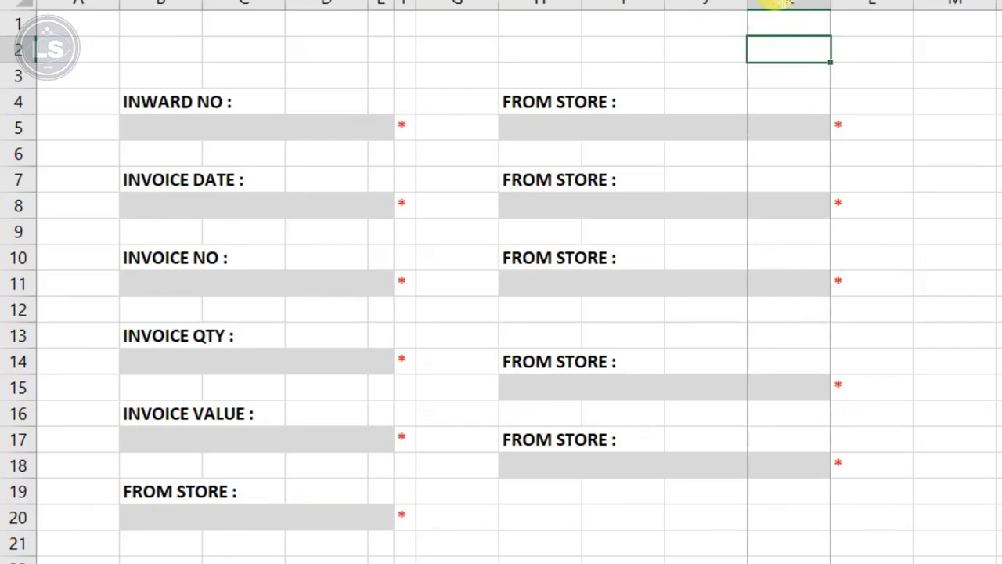
drag(784, 4, 785, 4)
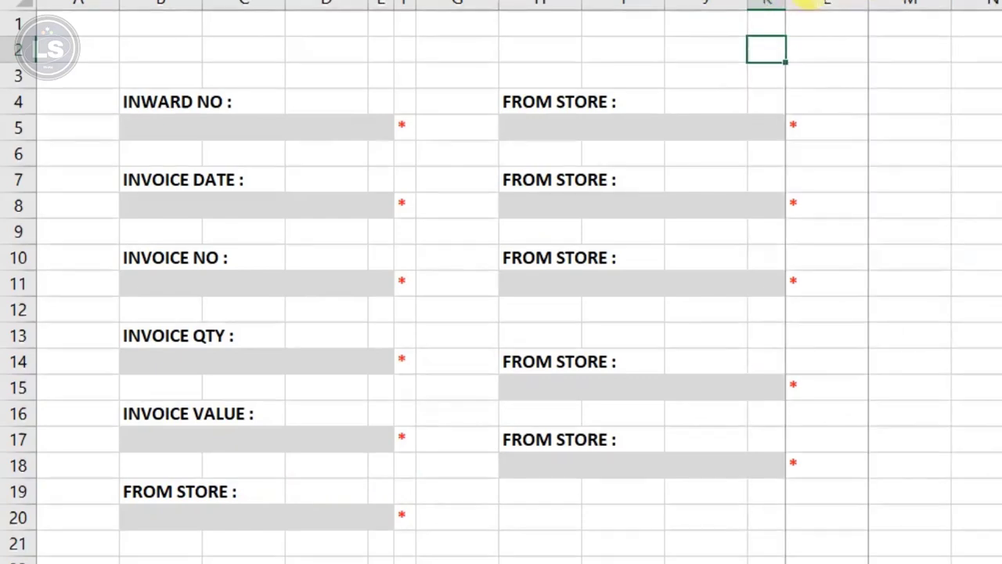
drag(815, 5, 814, 4)
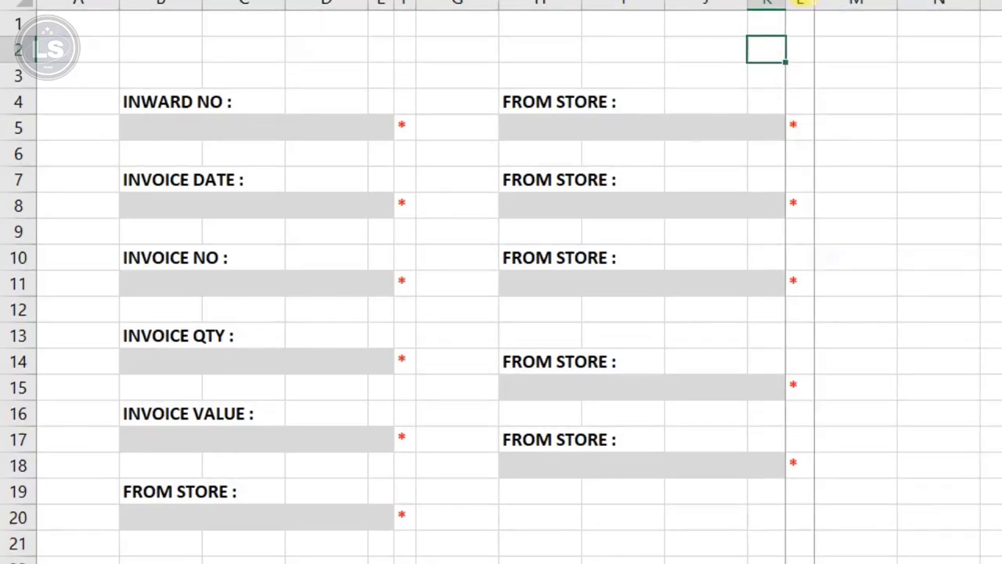
drag(815, 4, 773, 4)
Step: Change the label in H4 to "FROM CITY :"
click(564, 97)
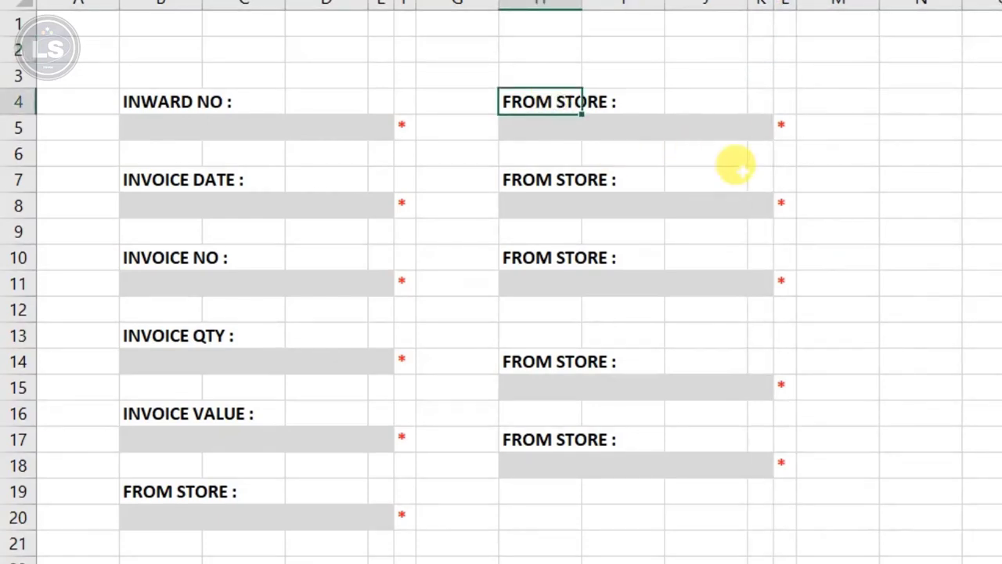
drag(447, 2, 407, 1)
key(BackSpace)
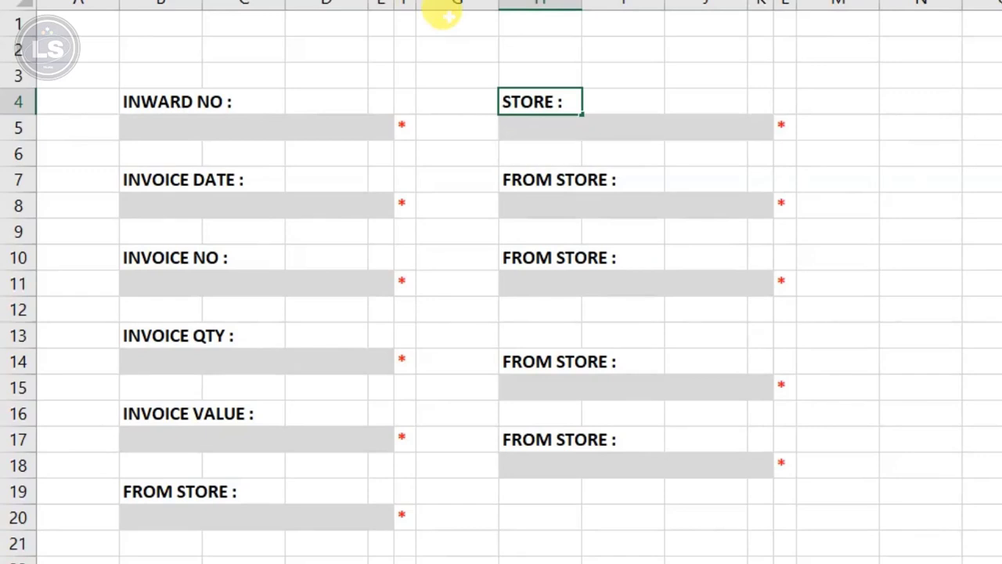
text(FROM CI)
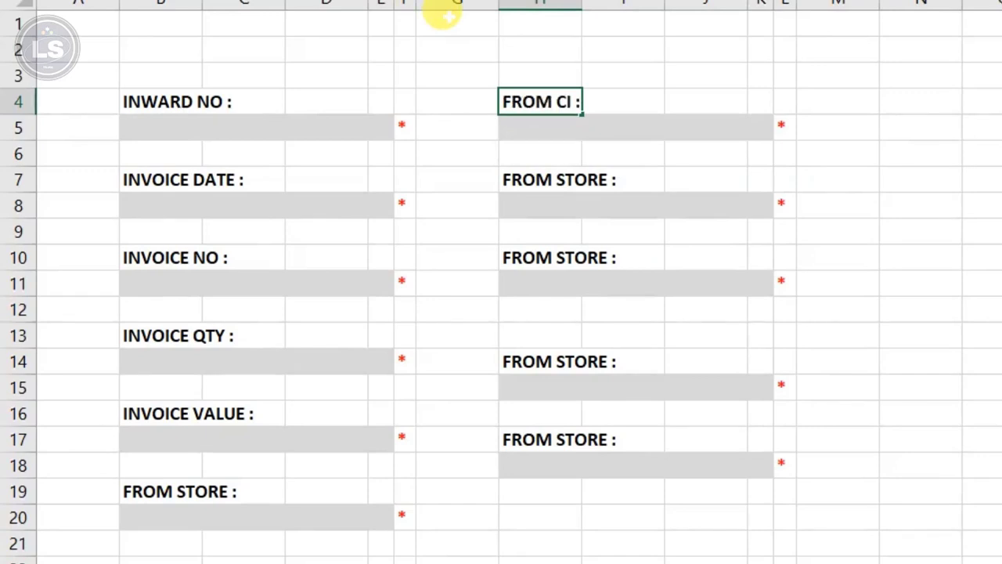
text(TY)
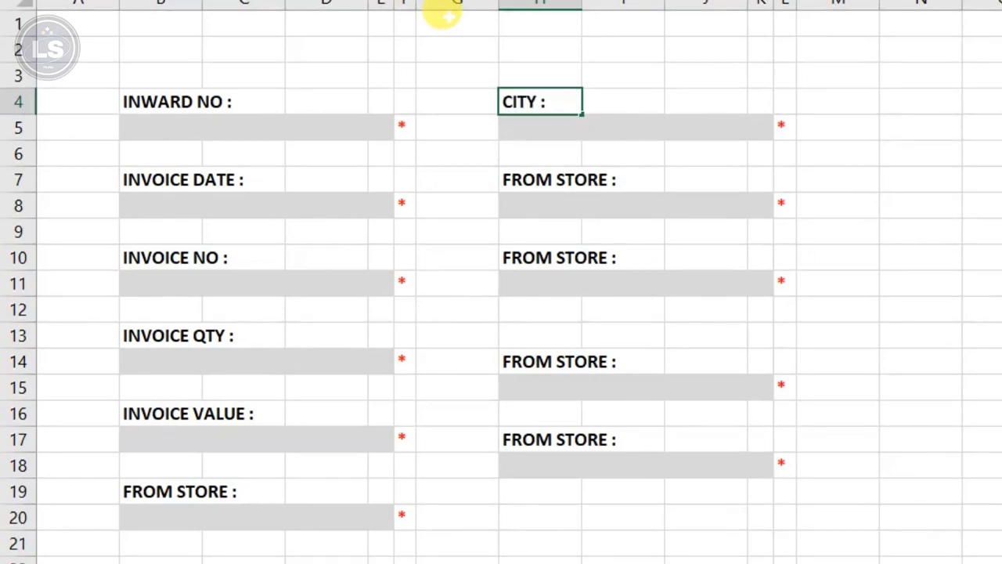
key(Return)
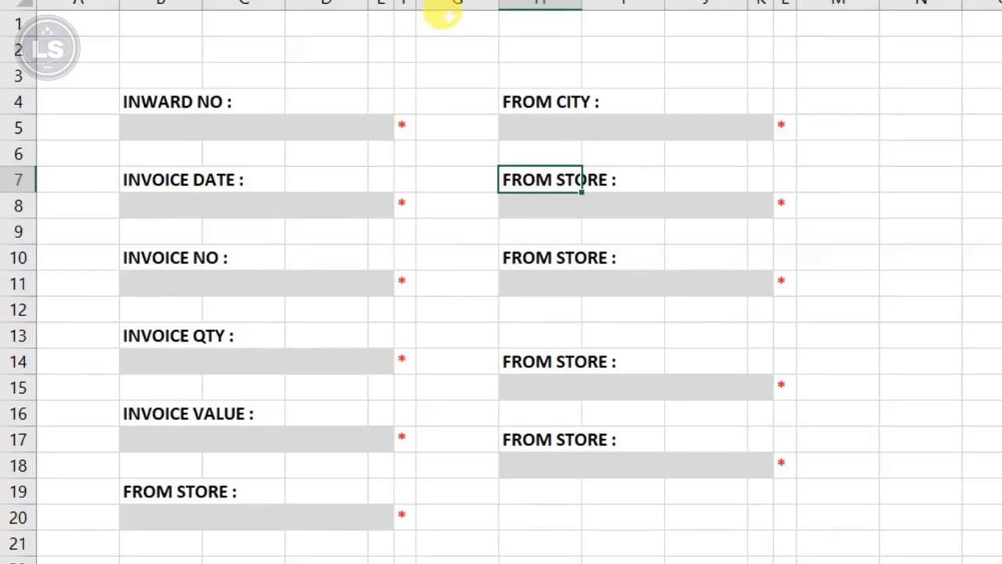
Step: Change the label in H7 to "FROM STATE :"
key(F2)
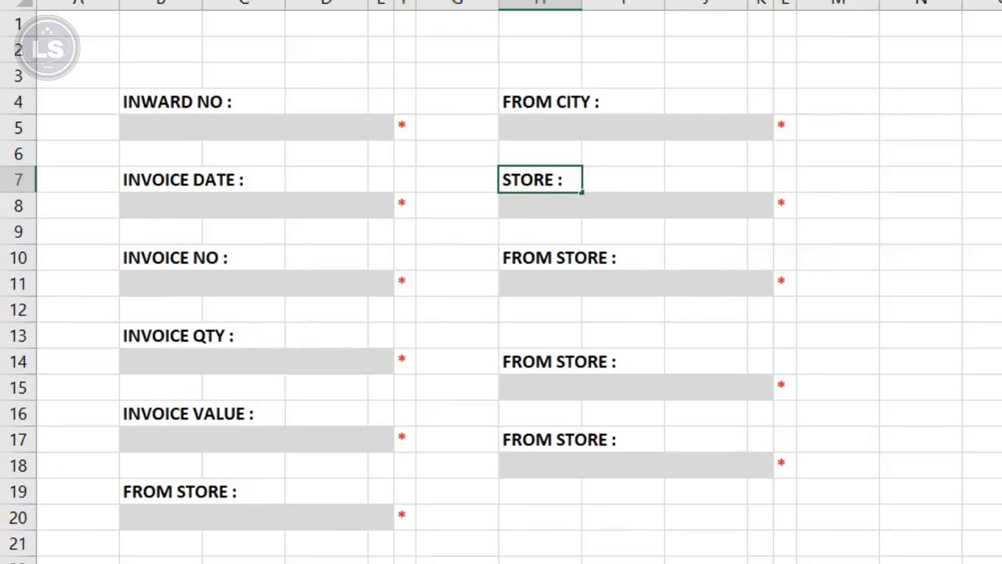
key(Left)
key(Left)
key(BackSpace)
key(BackSpace)
key(BackSpace)
key(BackSpace)
text(TATE)
key(Return)
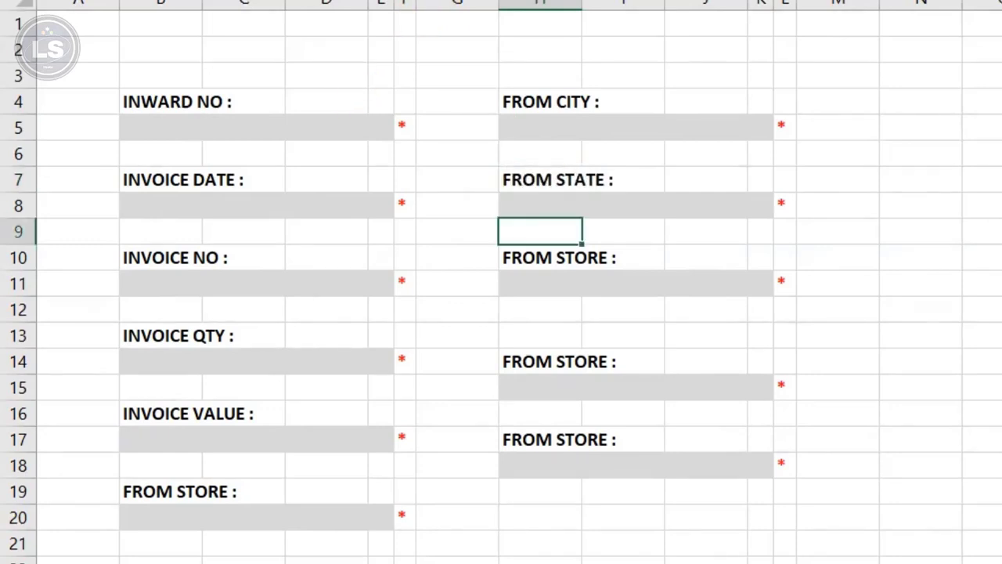
Step: Replace the label in H10 with "Received By :"
click(541, 257)
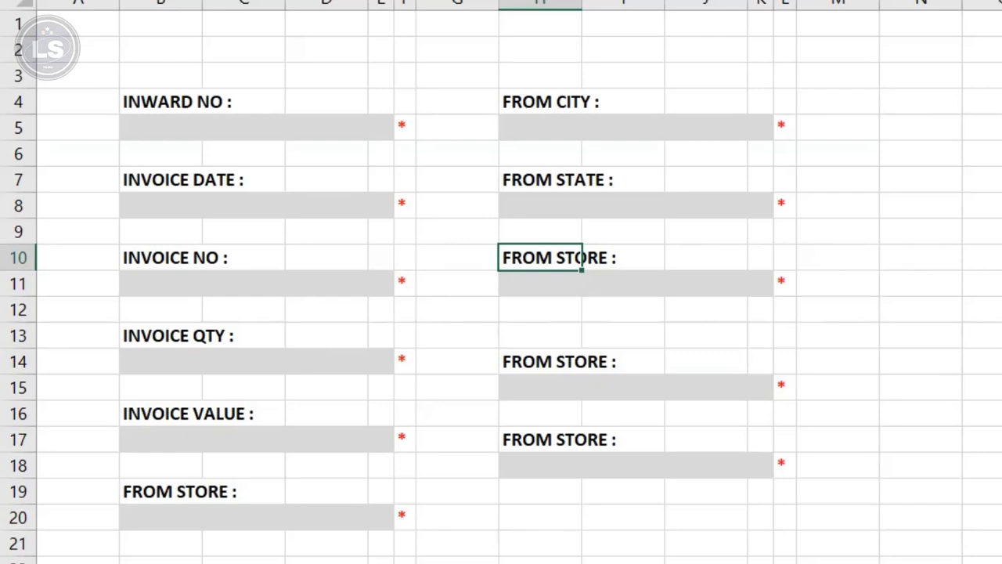
text(Received )
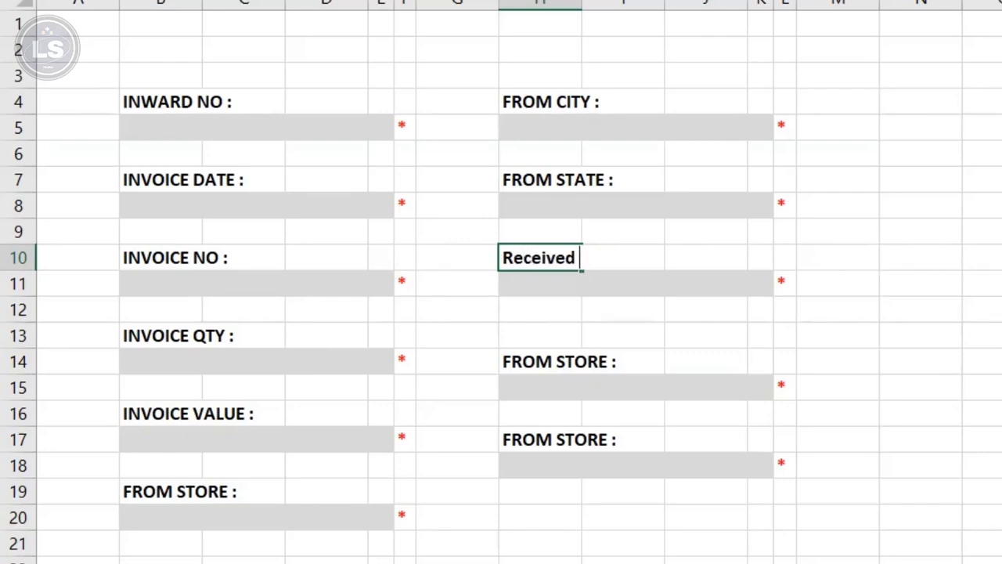
text(By :)
key(Return)
key(Return)
key(Return)
Step: Replace the label in H14 with "Received Qty :"
click(540, 361)
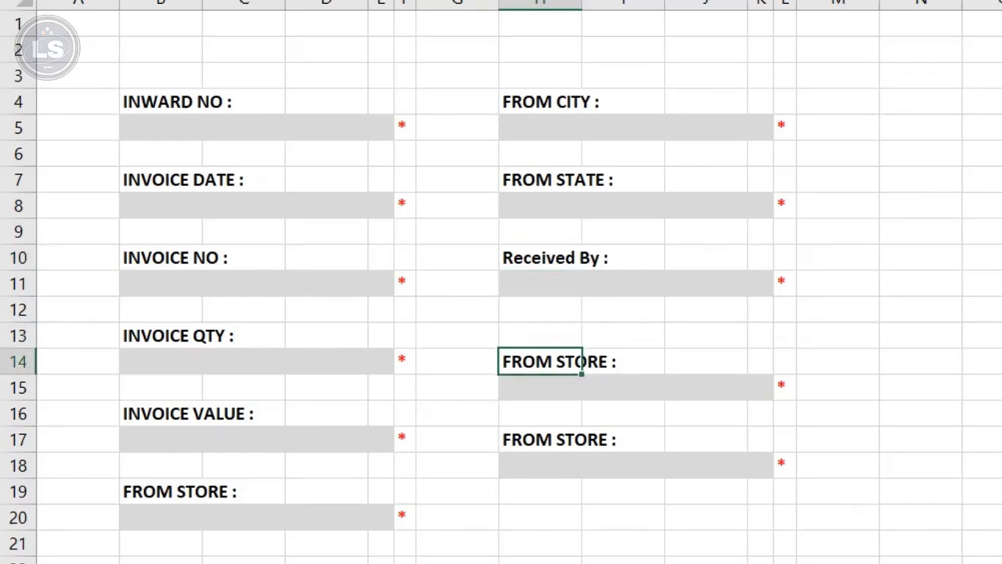
text(Re)
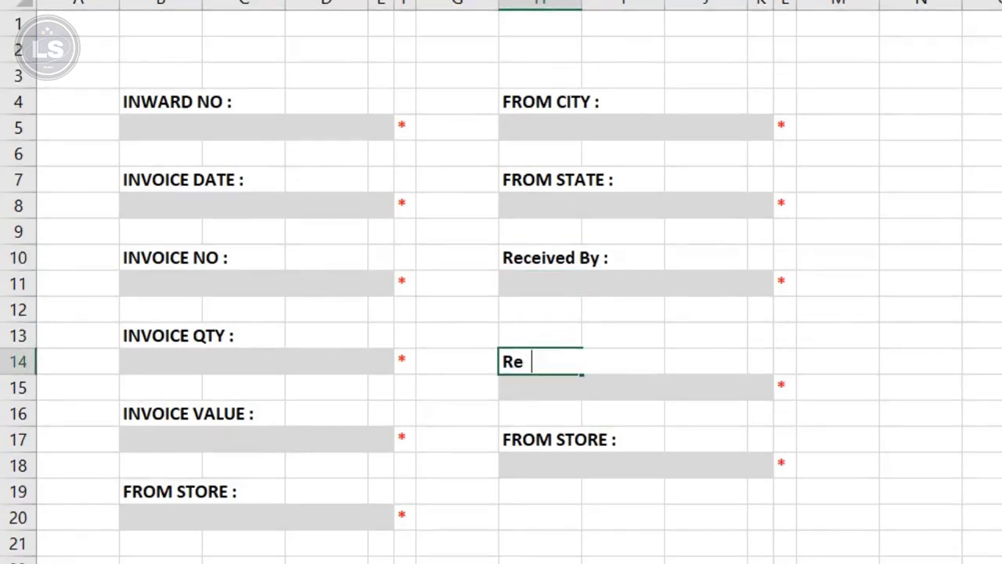
text(ceived Q)
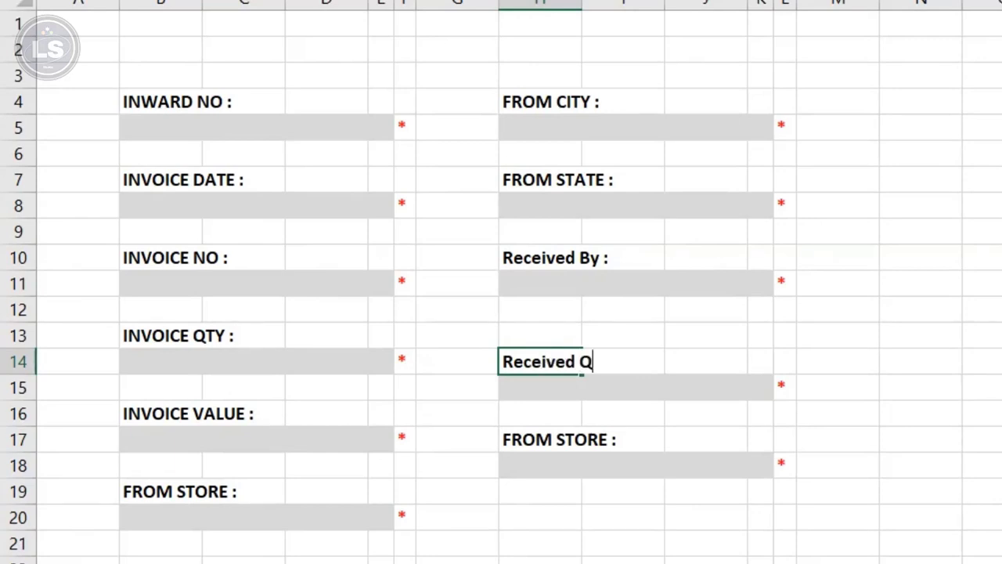
text(ty :)
Step: Replace the label in H17 with "REMARKS :"
click(540, 439)
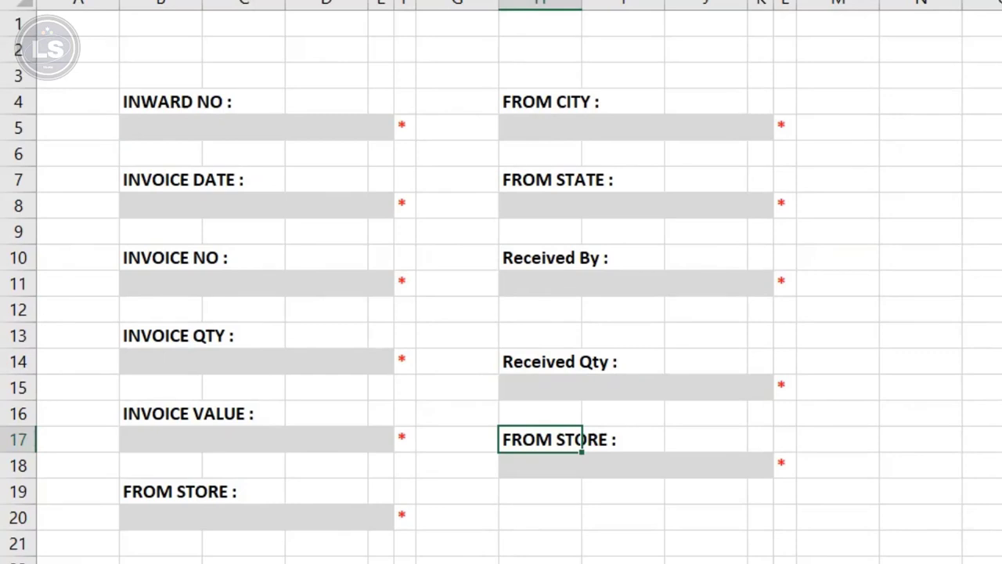
text(REMARKS)
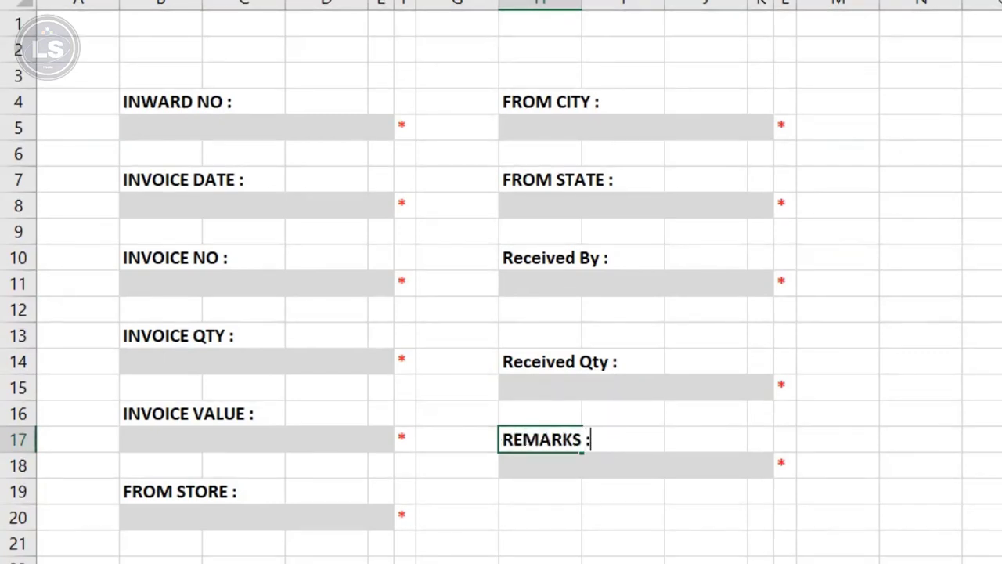
key(Return)
key(Return)
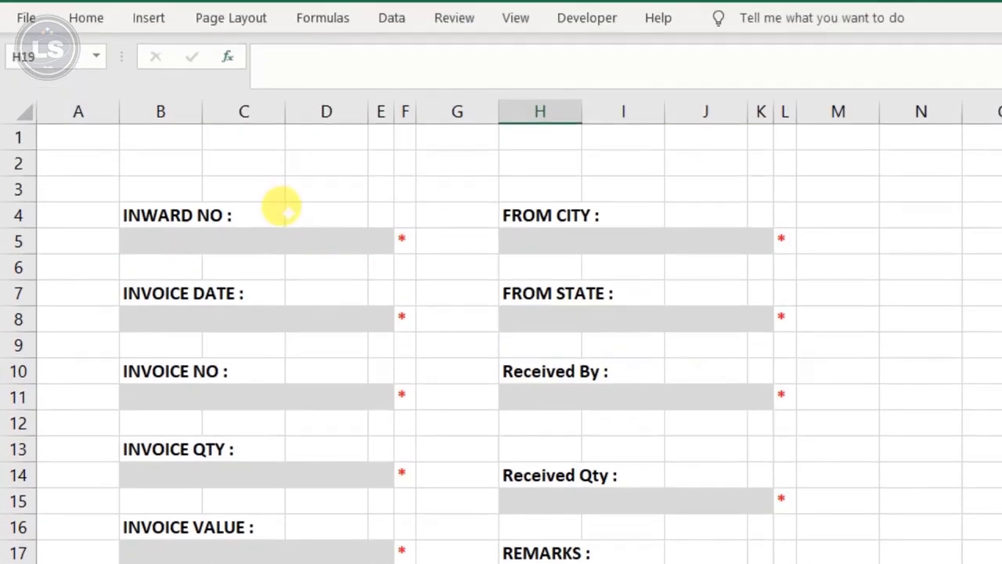
Step: Set up Custom data validation for the INWARD NO input cell B5 and begin its formula with =LEN
click(211, 240)
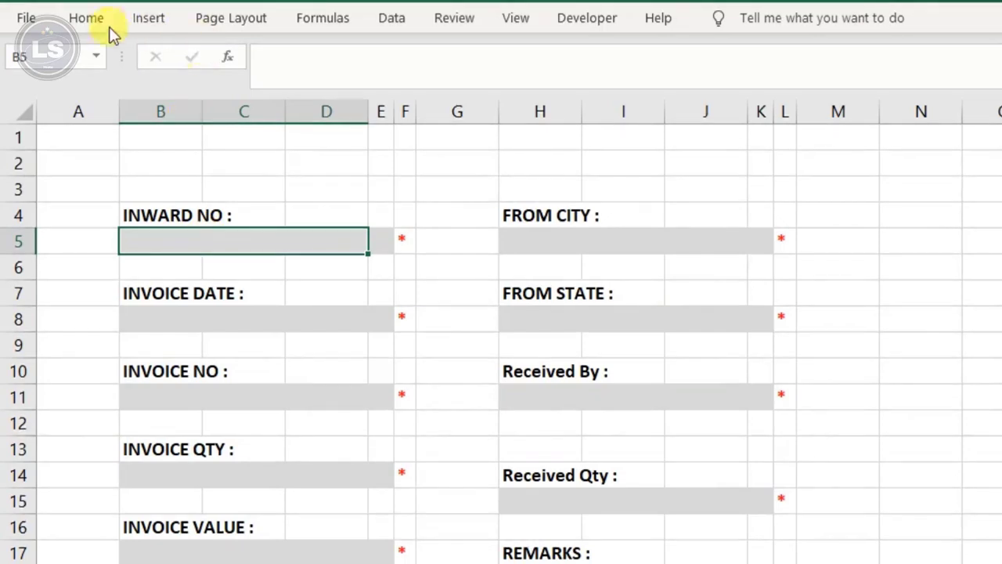
click(391, 22)
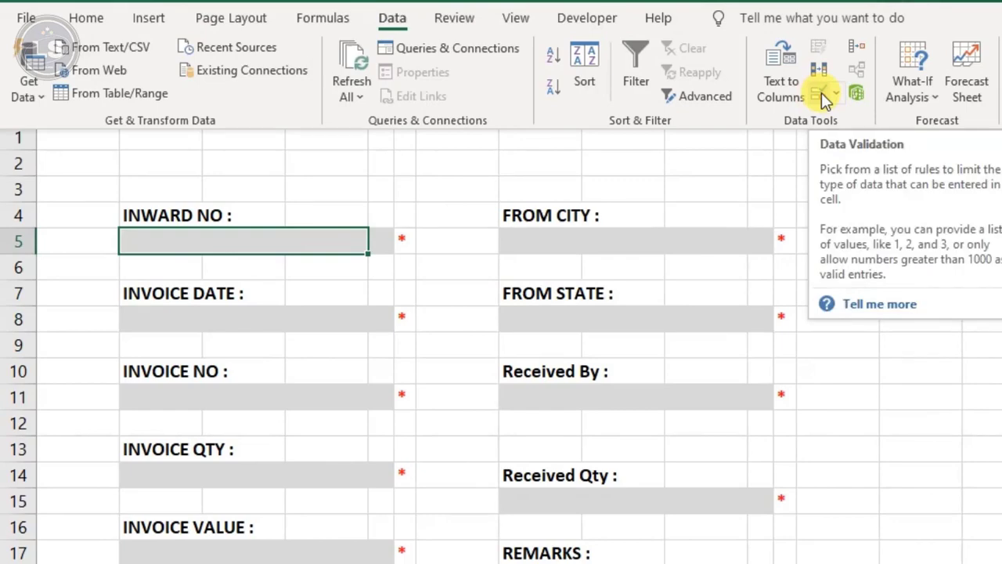
click(821, 92)
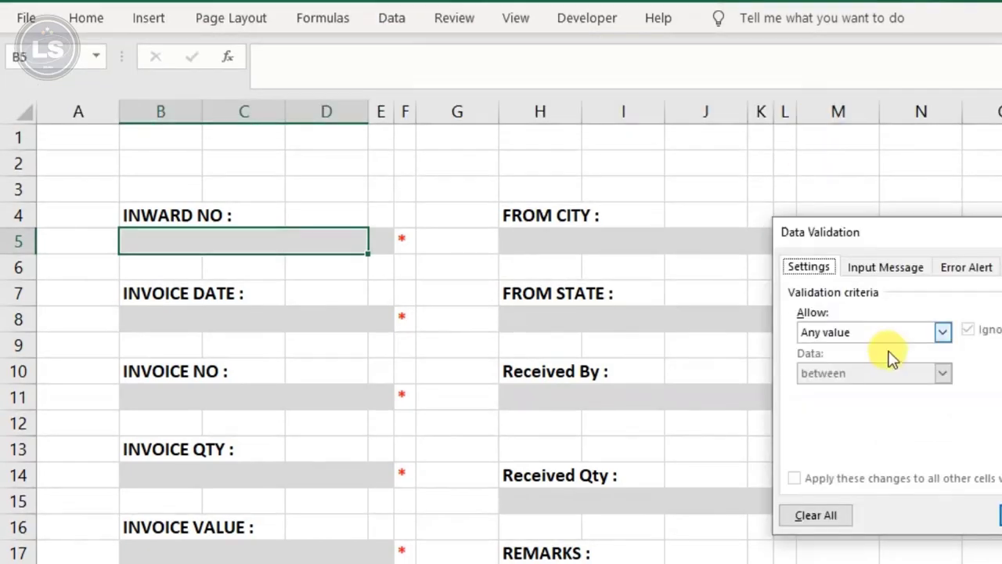
drag(864, 223, 789, 121)
click(807, 230)
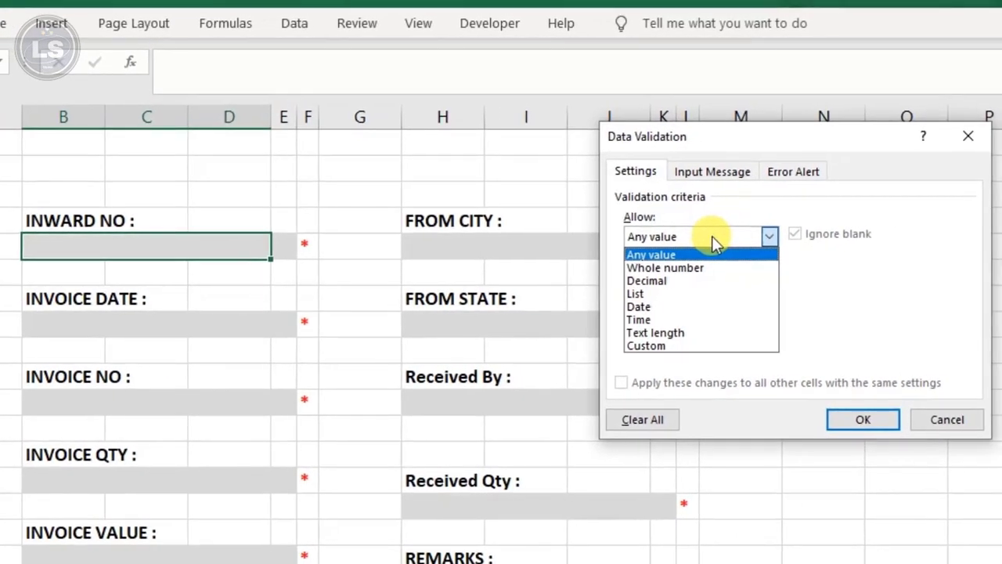
click(657, 347)
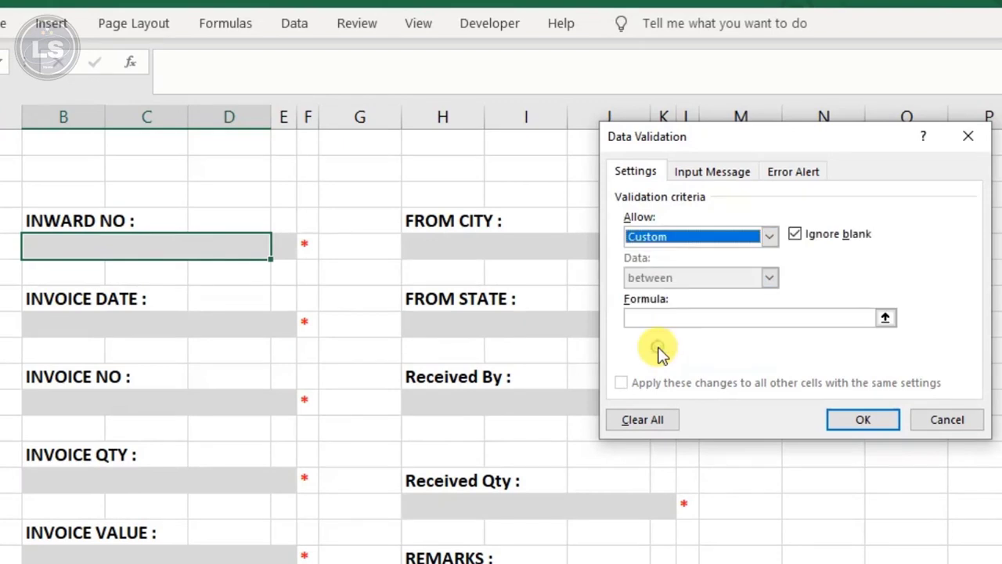
click(648, 318)
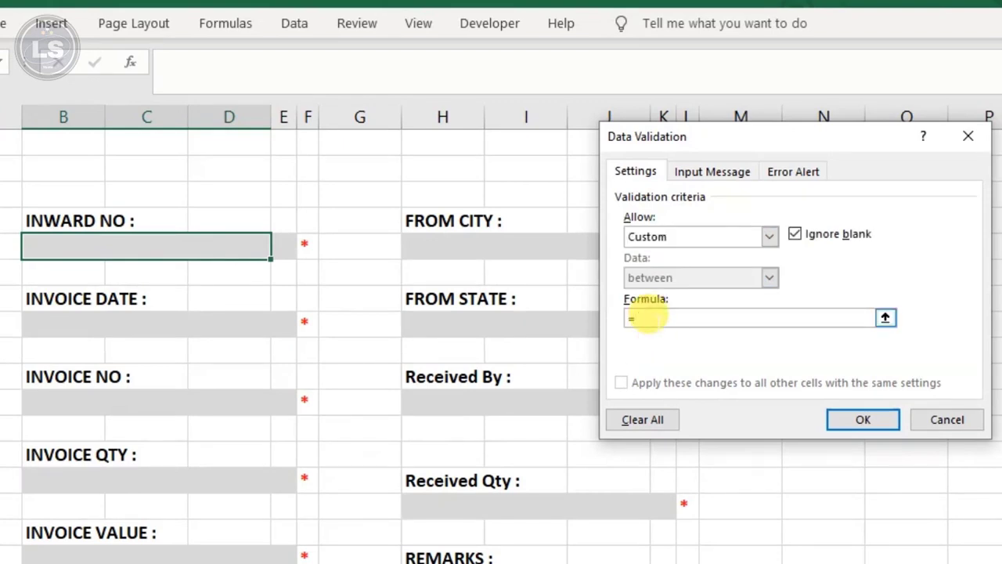
text(=)
text(LEN)
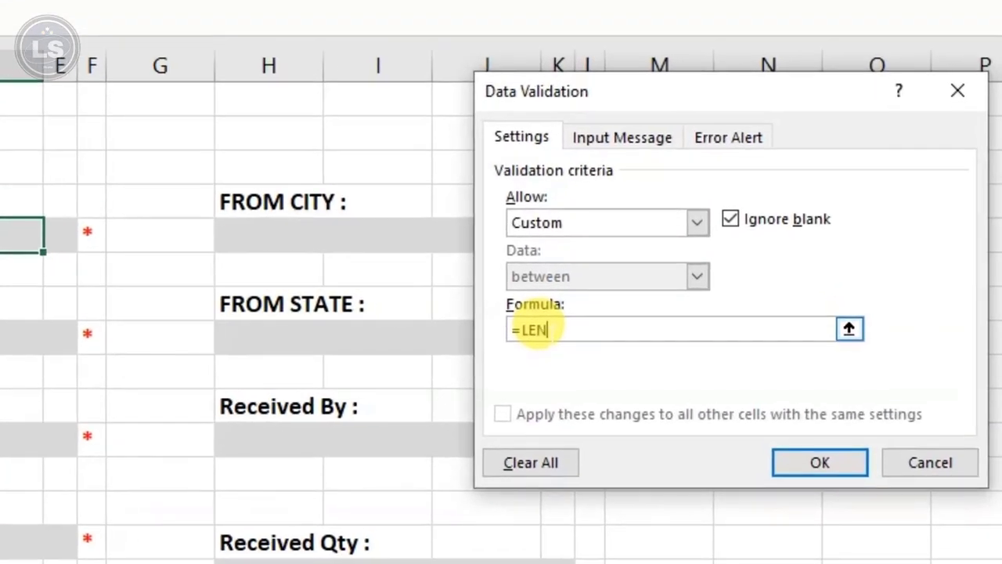
text(+)
click(22, 235)
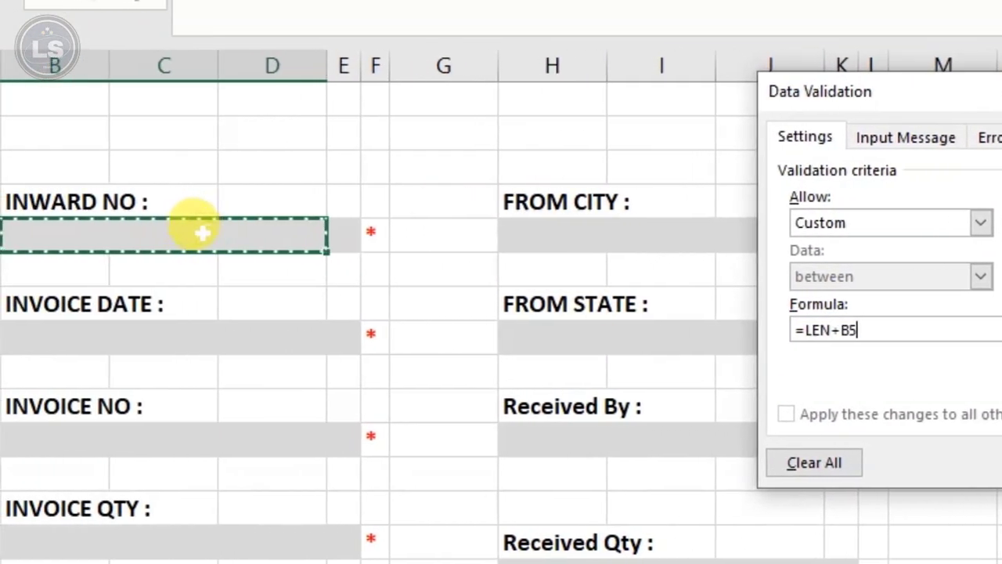
key(BackSpace)
key(BackSpace)
key(BackSpace)
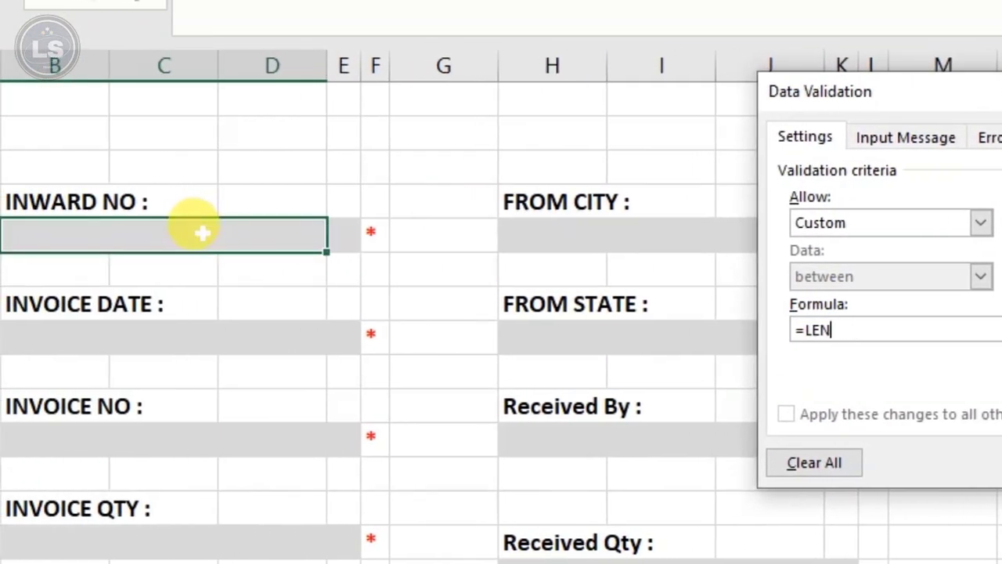
Step: Complete the validation formula for the INWARD NO cell as =LEN(B5)=3
text(+)
click(202, 232)
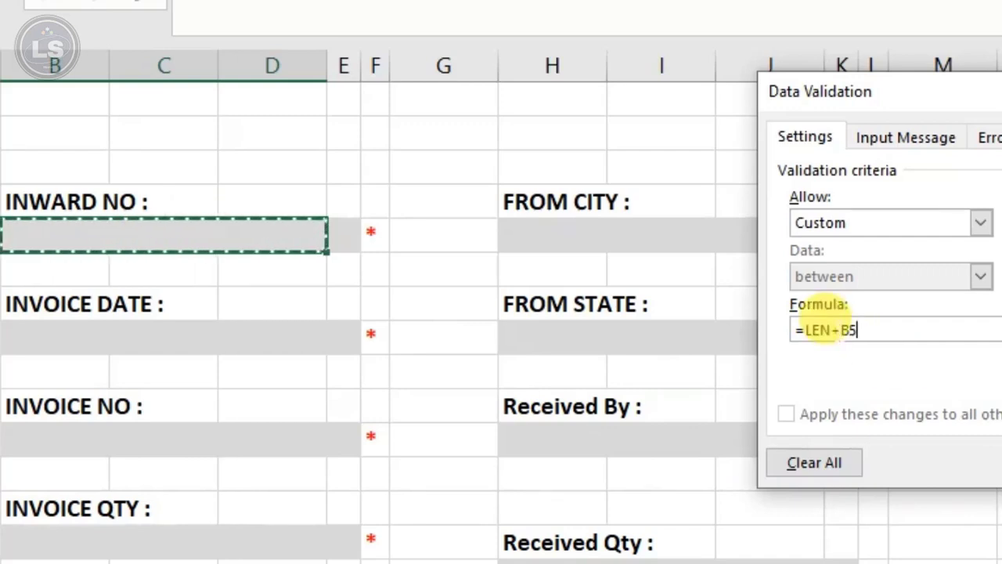
click(840, 330)
key(BackSpace)
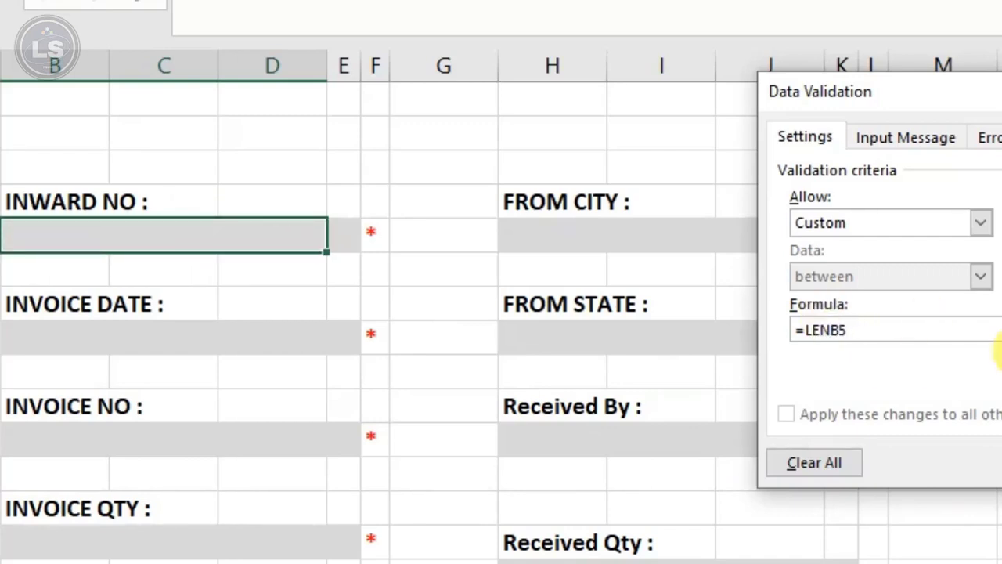
text(()
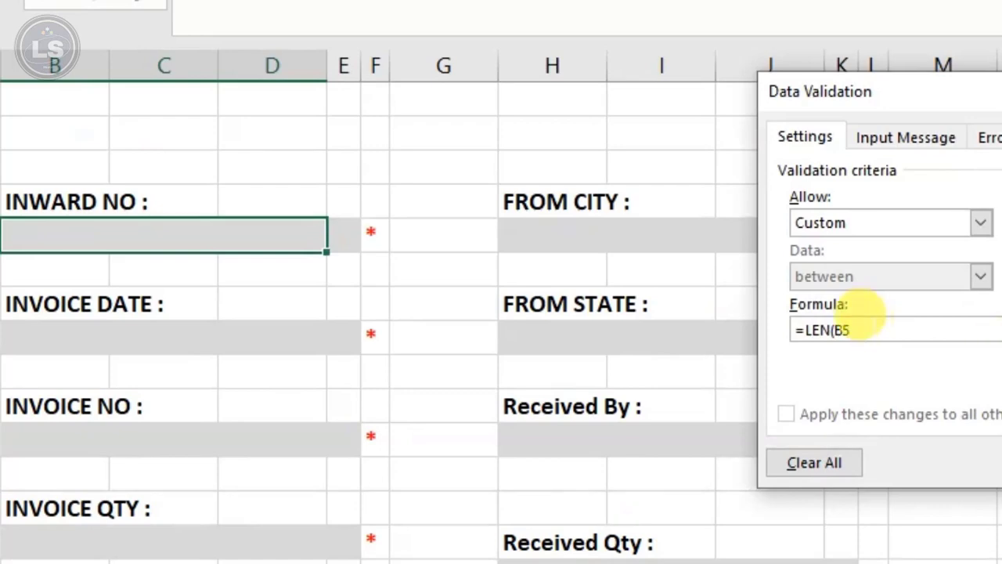
click(875, 332)
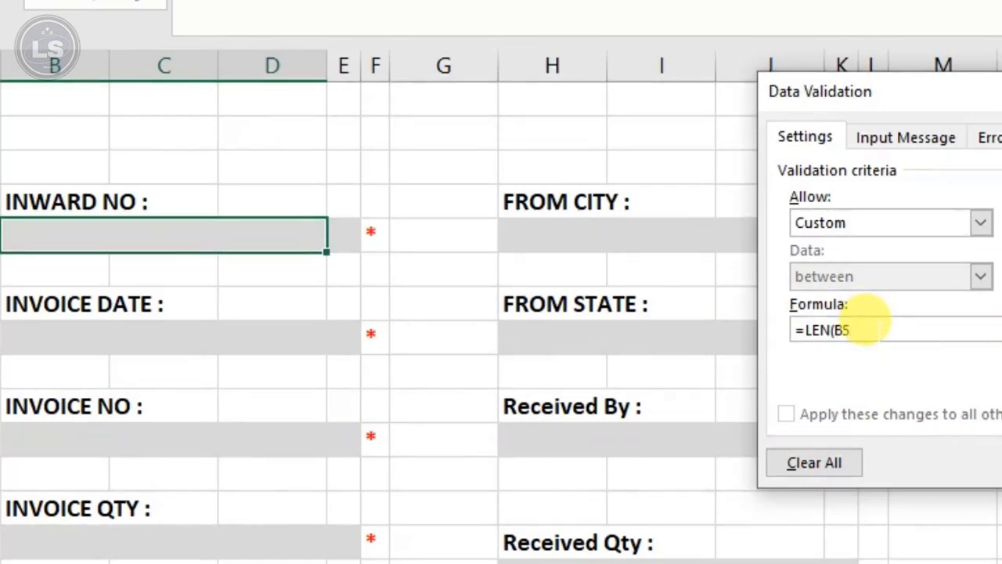
text()=3)
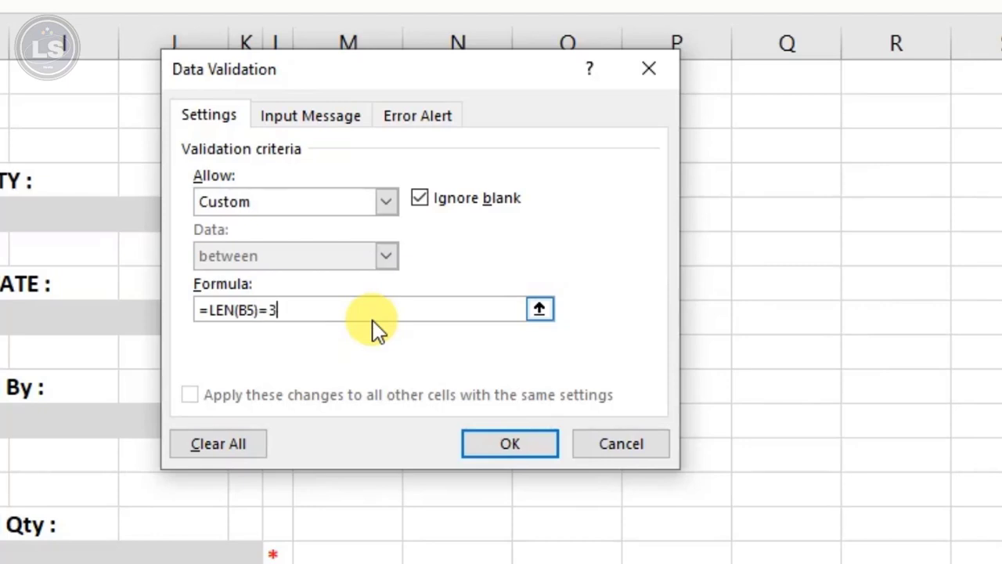
Step: Set the title of the validation's error alert to "Invalid No"
click(423, 124)
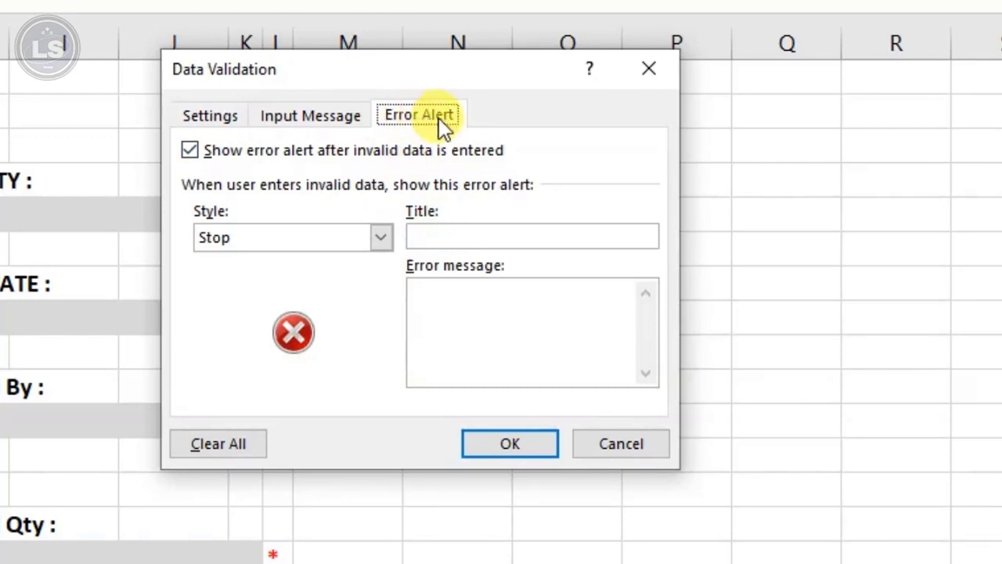
click(443, 231)
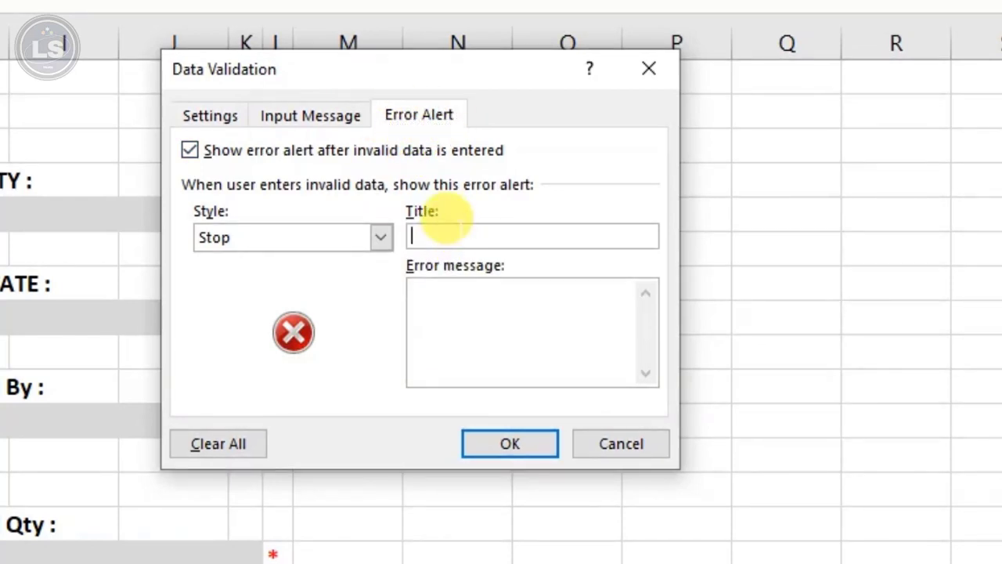
text(Invalid Noi)
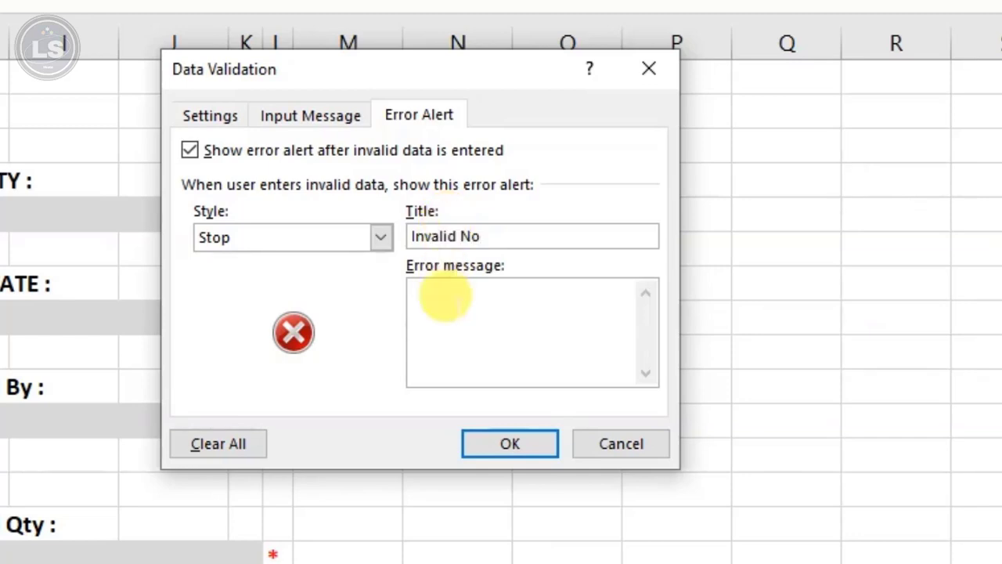
Step: Set the error message for the INWARD NO validation to "Please enter a valid no" and apply the rule
click(444, 294)
text(Please enter)
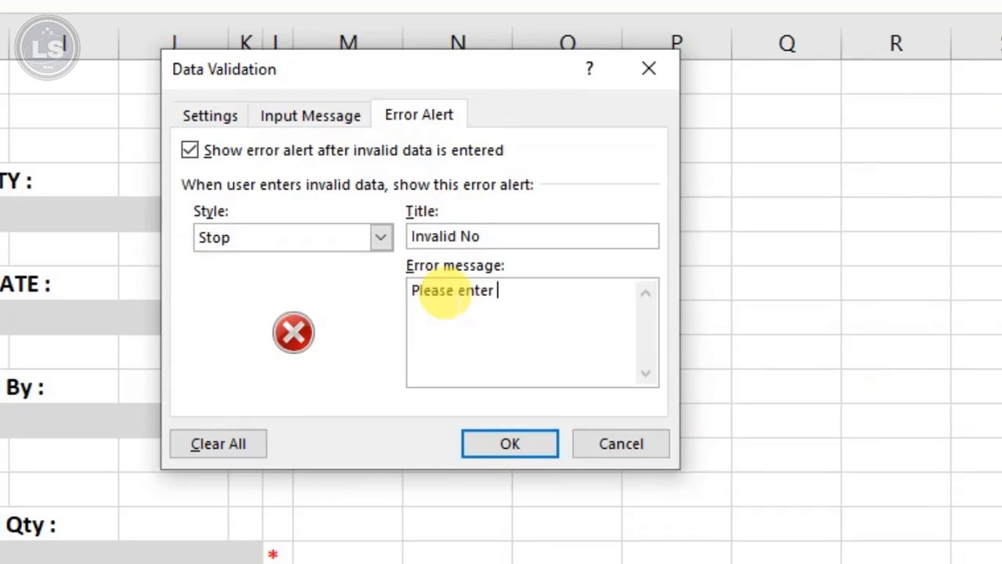
text( a valid noi)
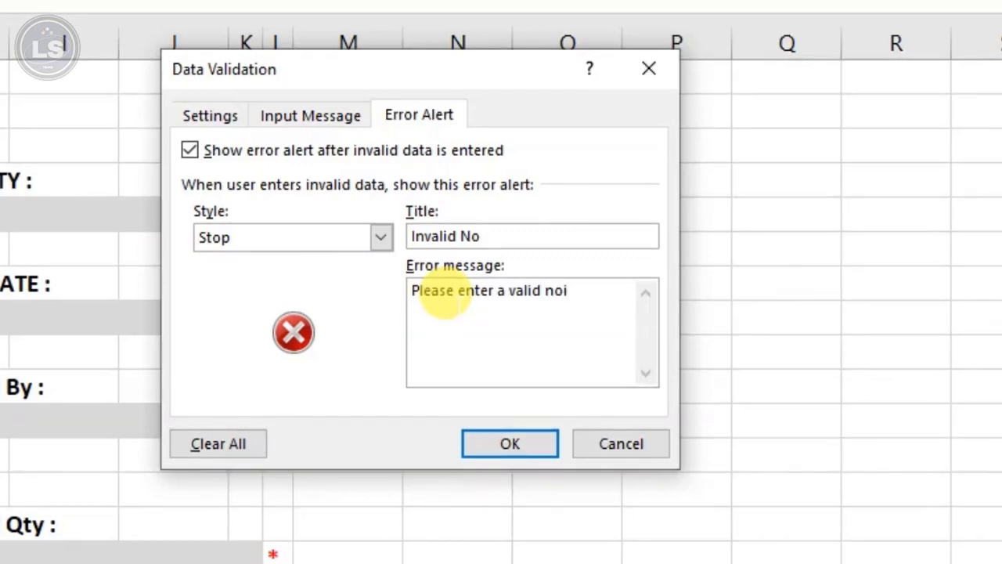
click(497, 440)
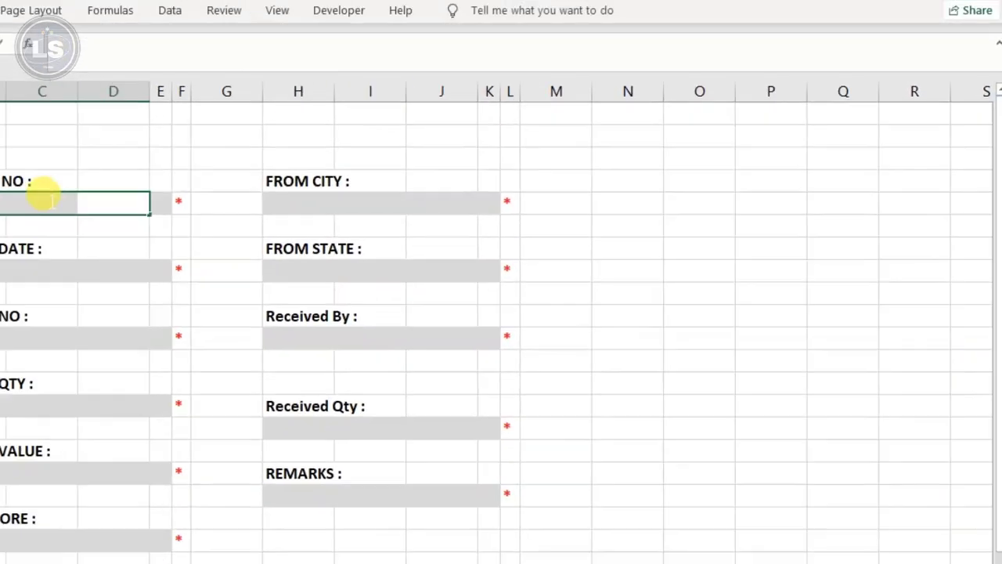
text(455)
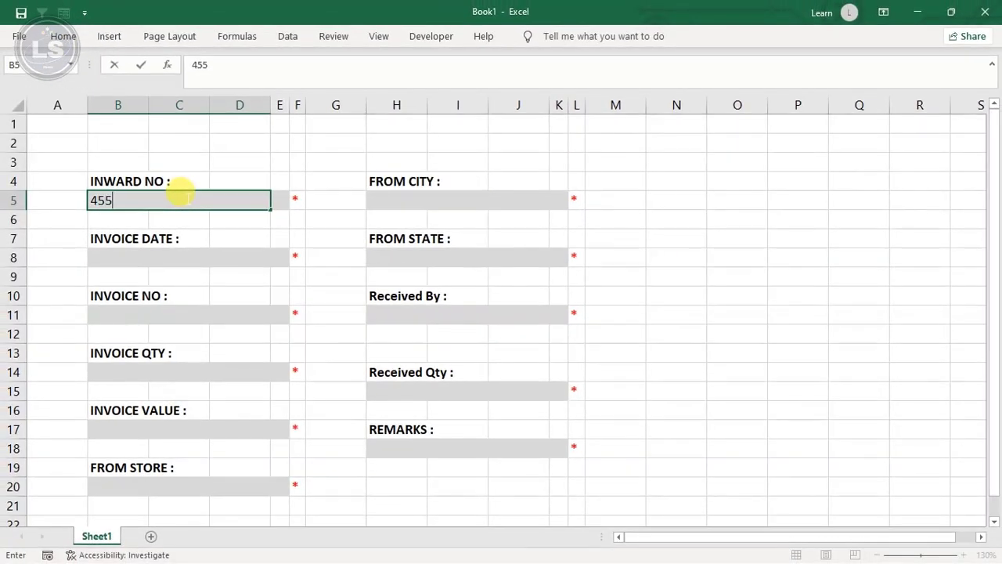
key(Return)
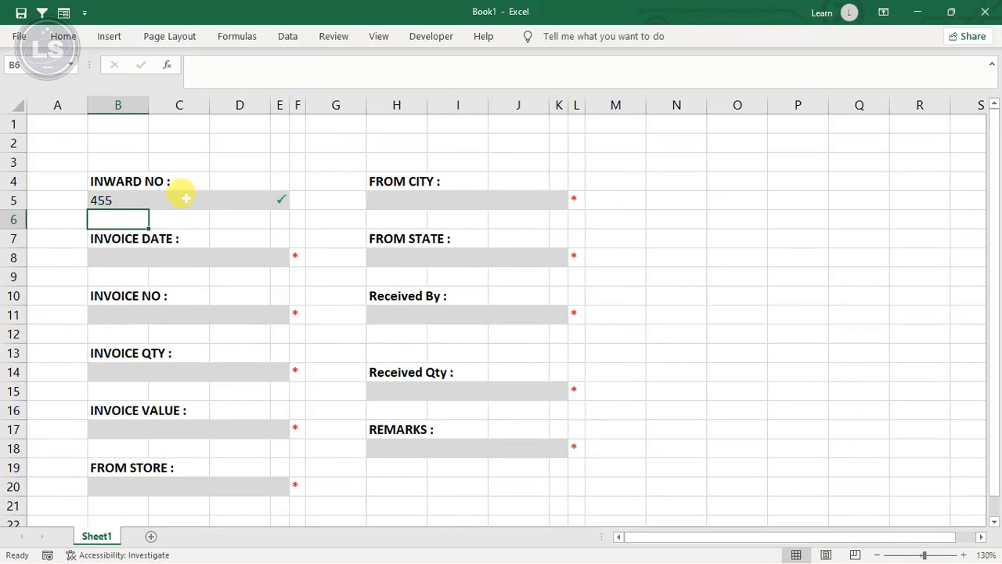
click(185, 198)
text(www)
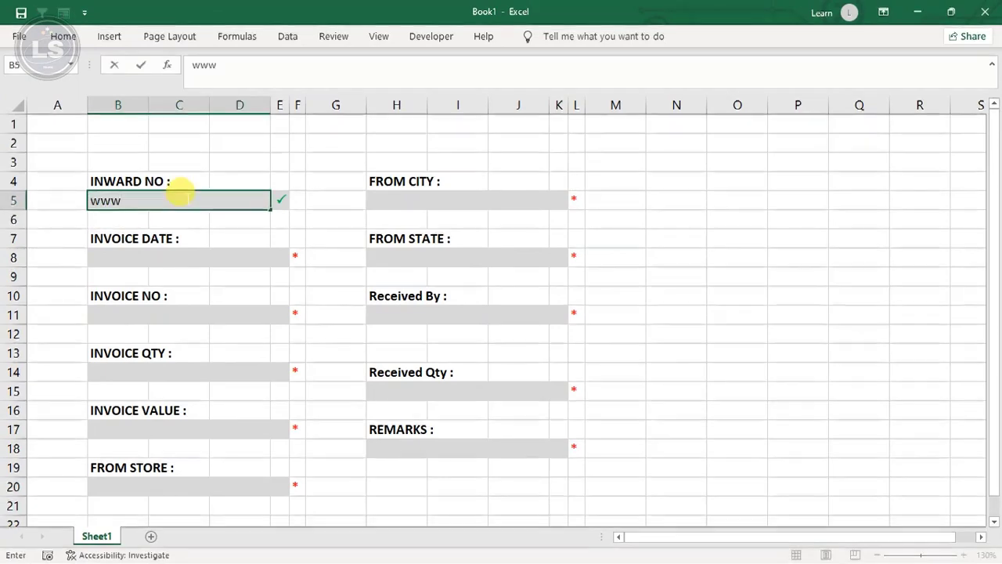
key(Return)
Step: Try the entries 4545 and eeeee in the INWARD NO cell B5, dismissing the error alert each time
click(186, 198)
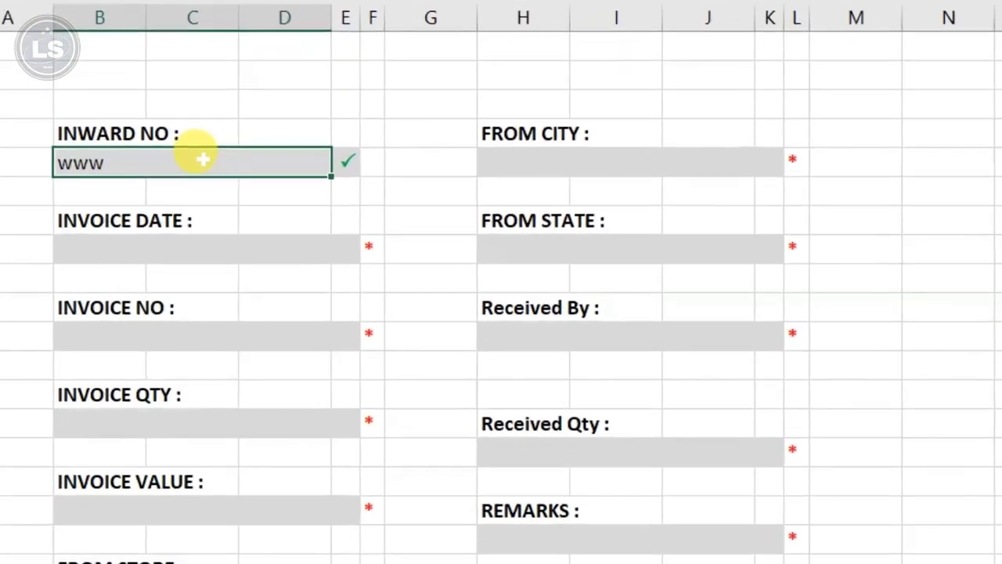
text(4545)
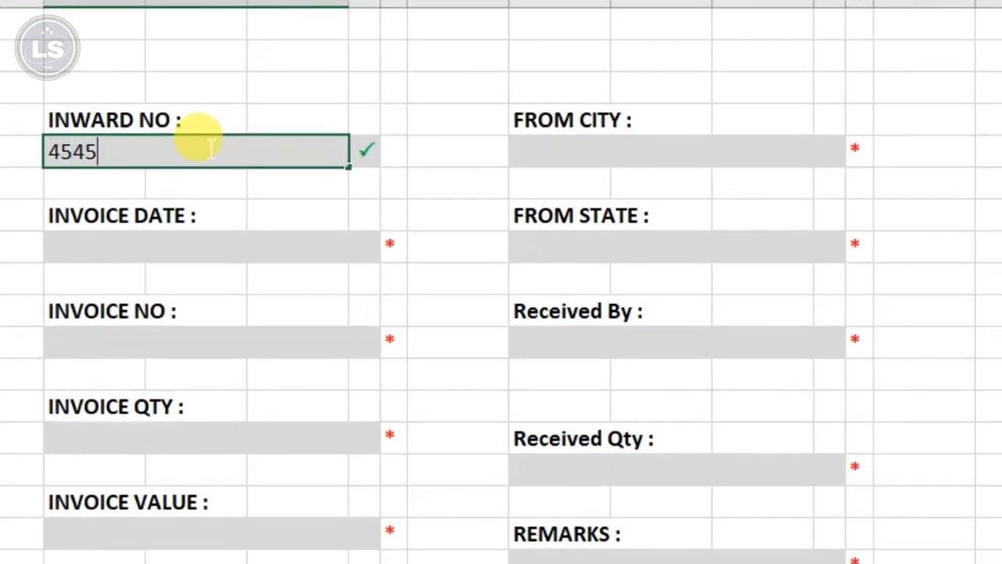
key(Return)
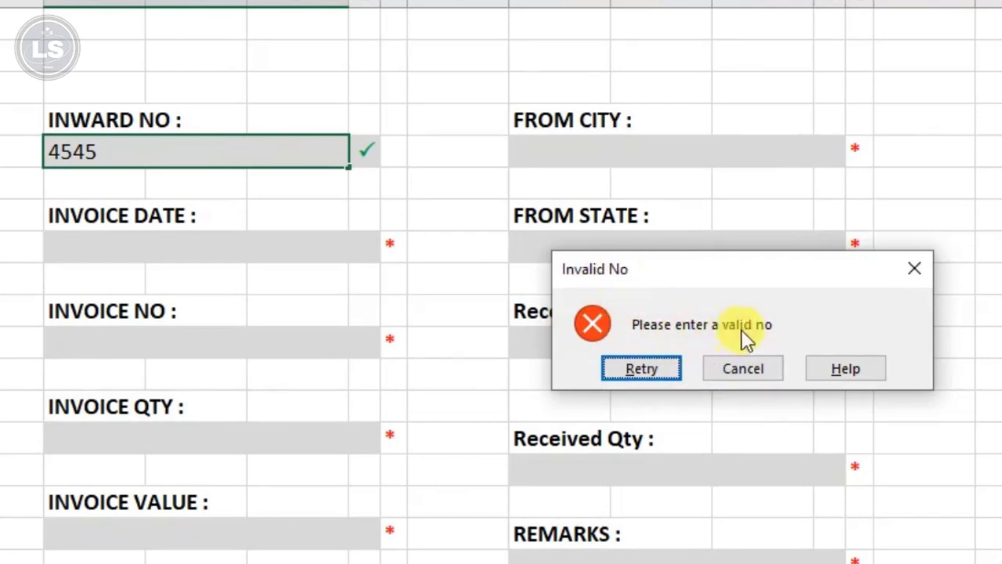
click(741, 367)
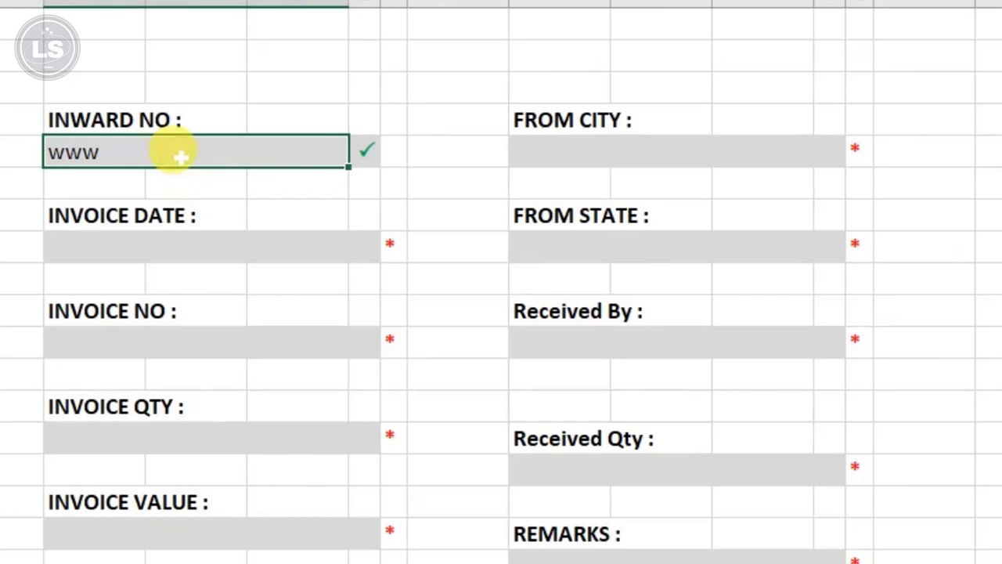
text(eeeee)
key(Return)
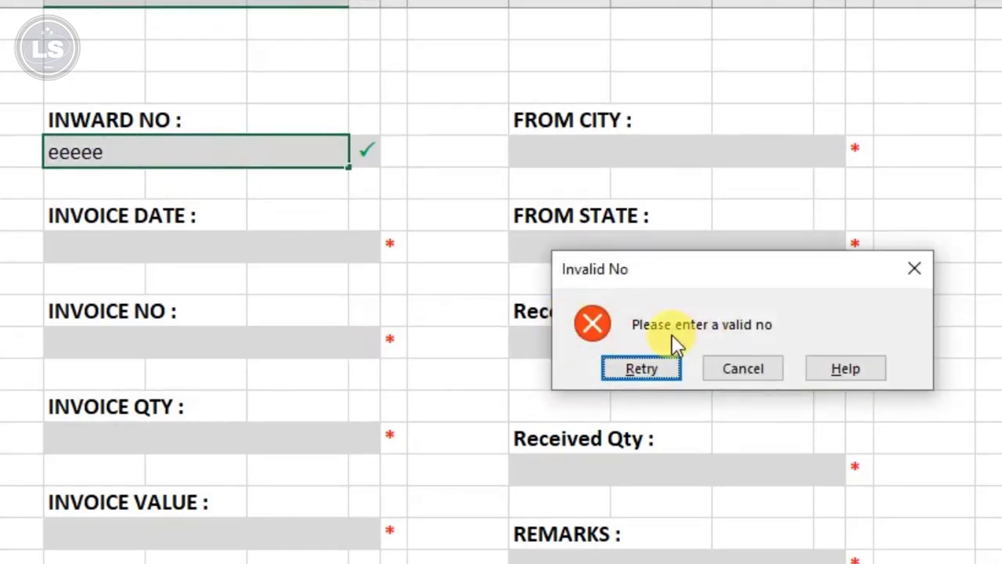
click(914, 271)
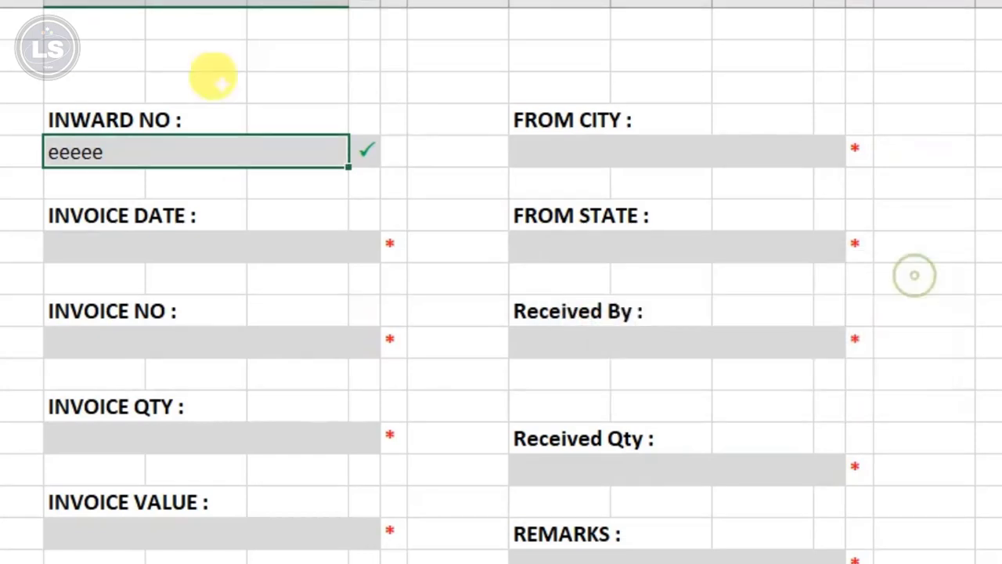
Step: Clear the INWARD NO cell B5 and enter 123
key(Delete)
double_click(232, 141)
text(123)
key(Return)
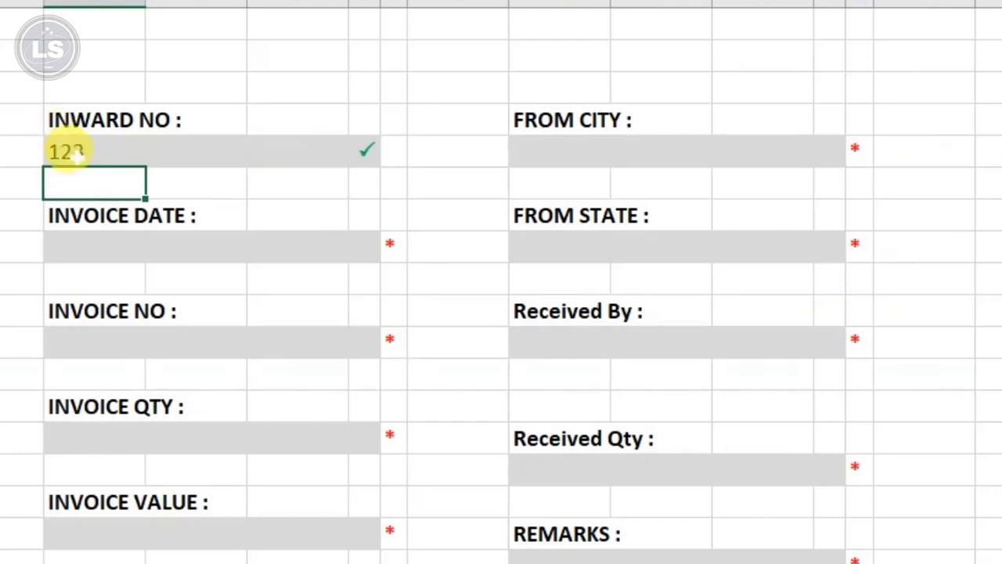
click(56, 145)
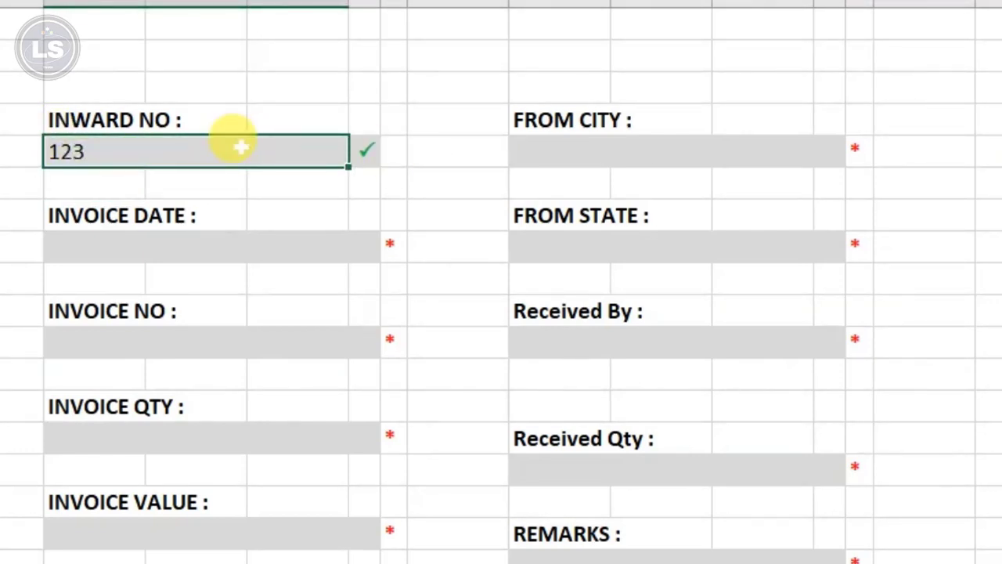
key(Delete)
text(123)
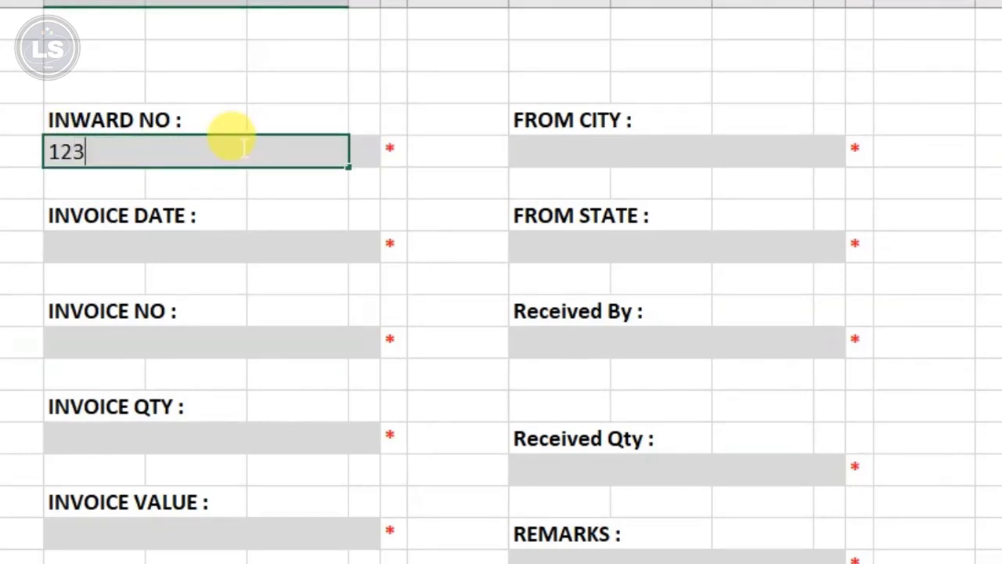
key(Return)
Step: Start a data validation rule on the INVOICE DATE input cell B8 that allows only Date values
click(82, 250)
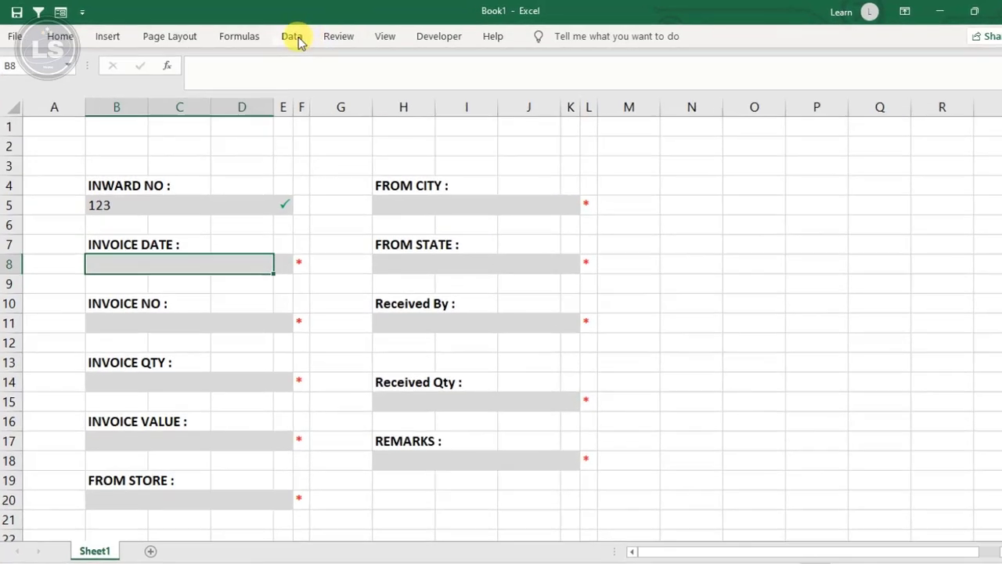
click(291, 37)
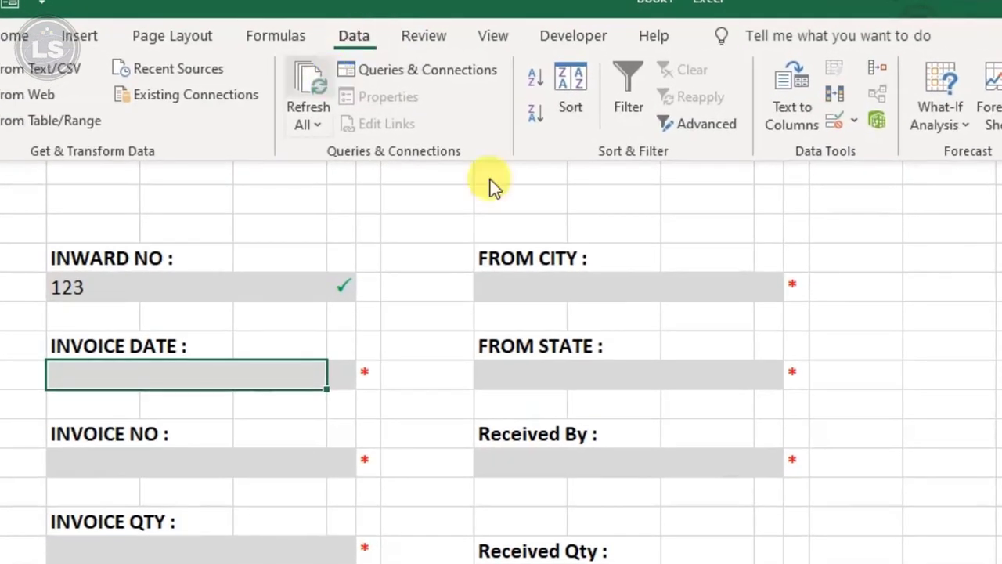
click(834, 121)
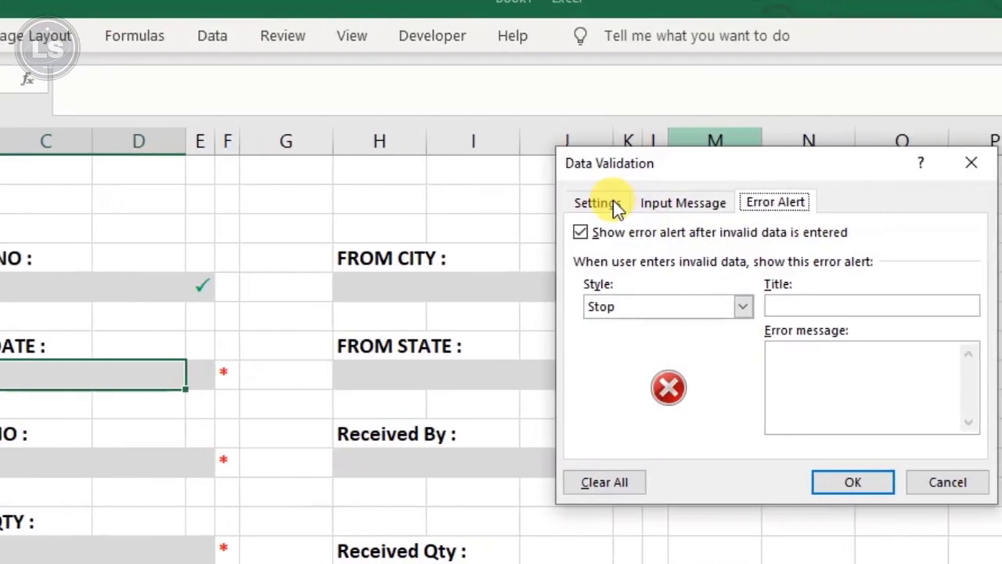
click(607, 202)
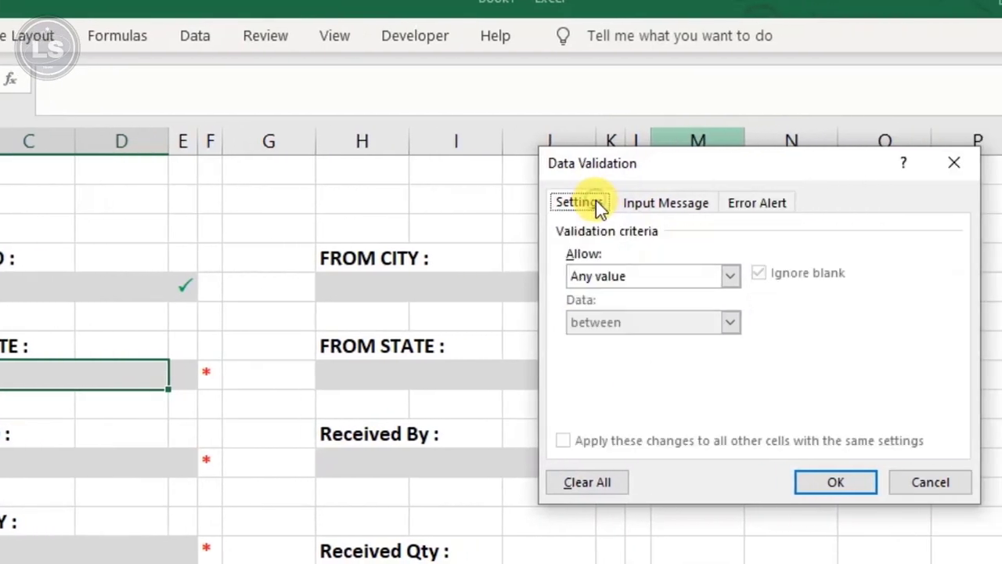
click(631, 282)
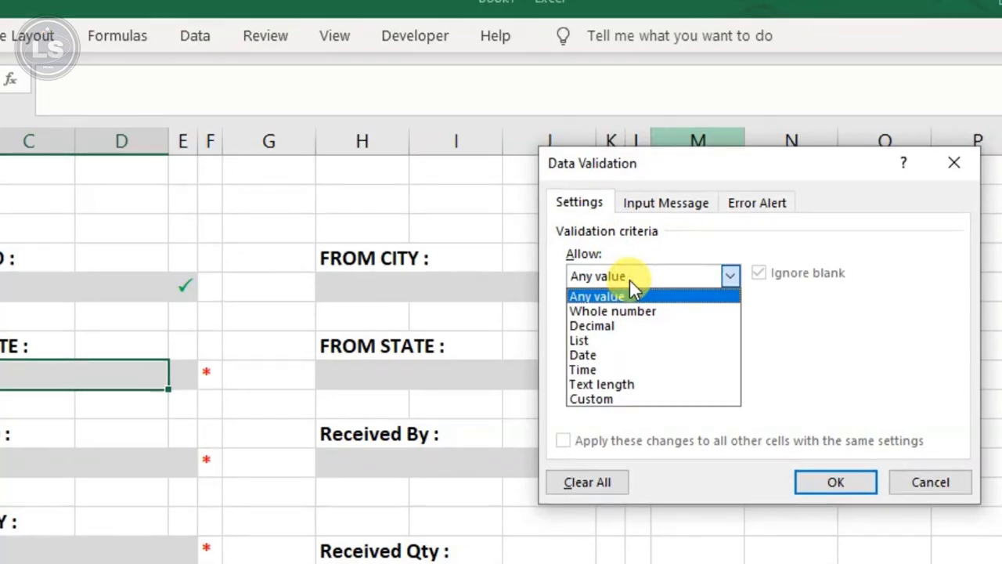
click(610, 353)
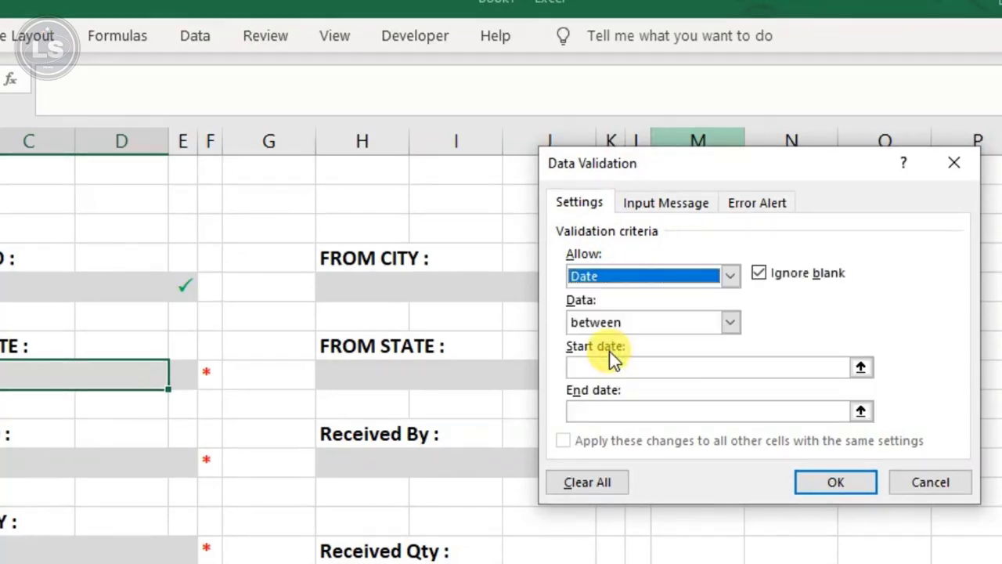
Step: Limit the INVOICE DATE rule to a start date of 01-01-2020 and an end date of 31-12-2021
click(611, 366)
text(0)
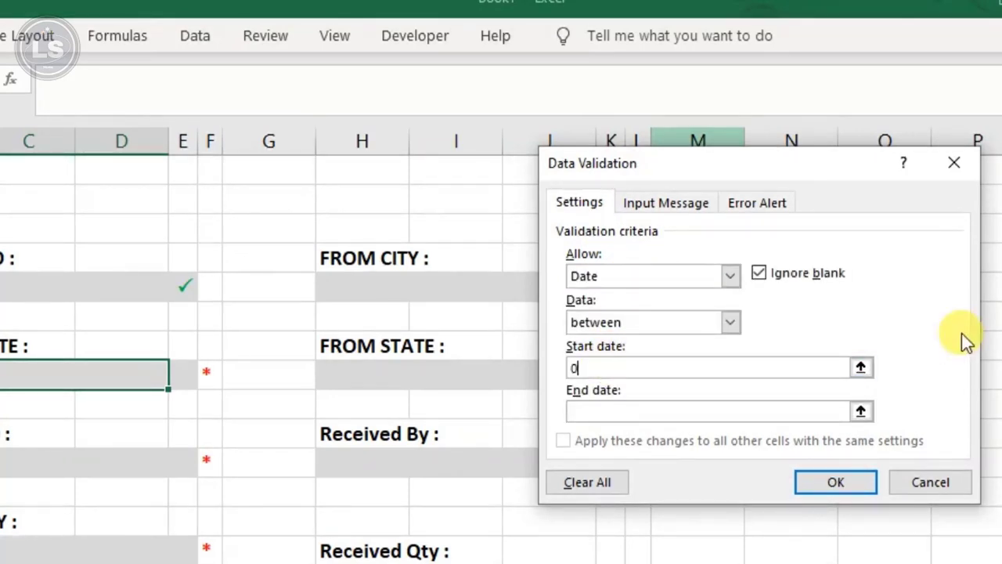
text(1-01-20)
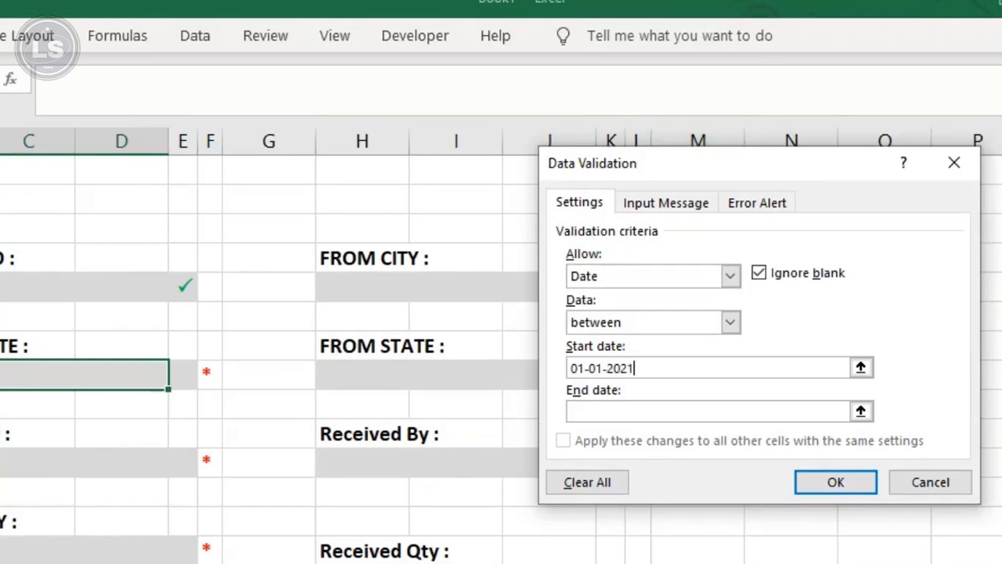
text(21)
key(BackSpace)
text(0)
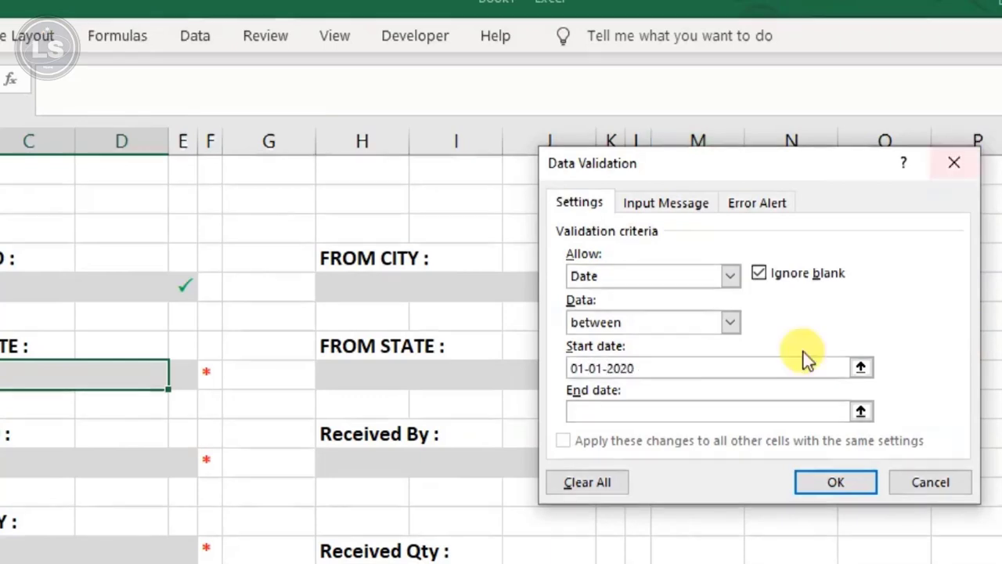
click(736, 403)
text(31)
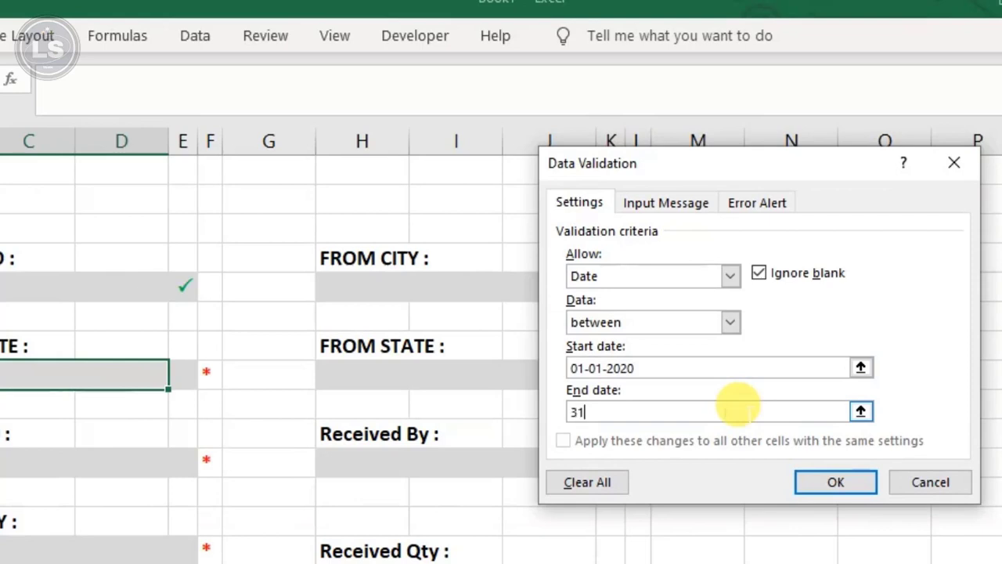
text(-12-2021)
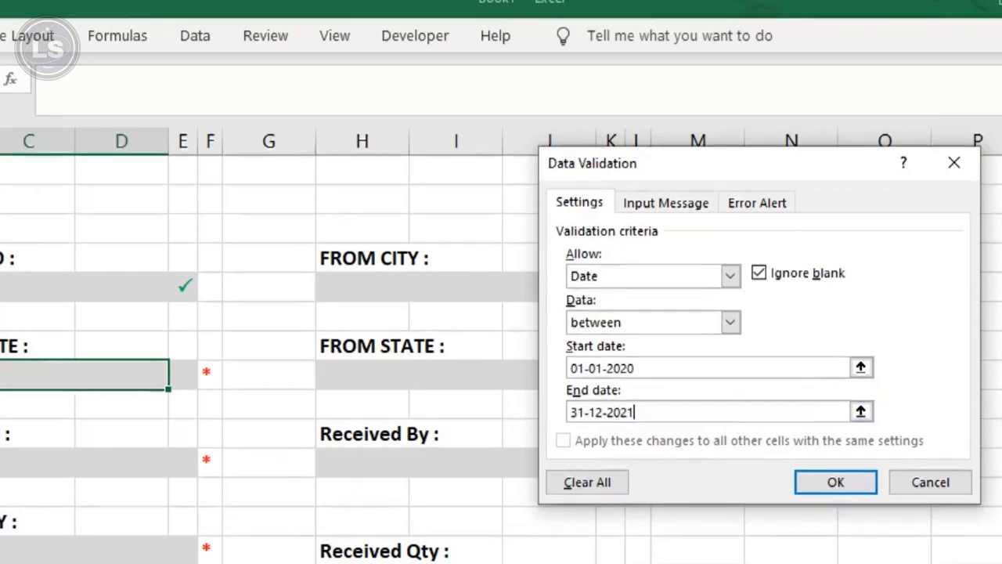
Step: Give the INVOICE DATE rule an error alert titled "Invalid Date" with the message "Please Enter a Valid Date !" and apply it
click(757, 203)
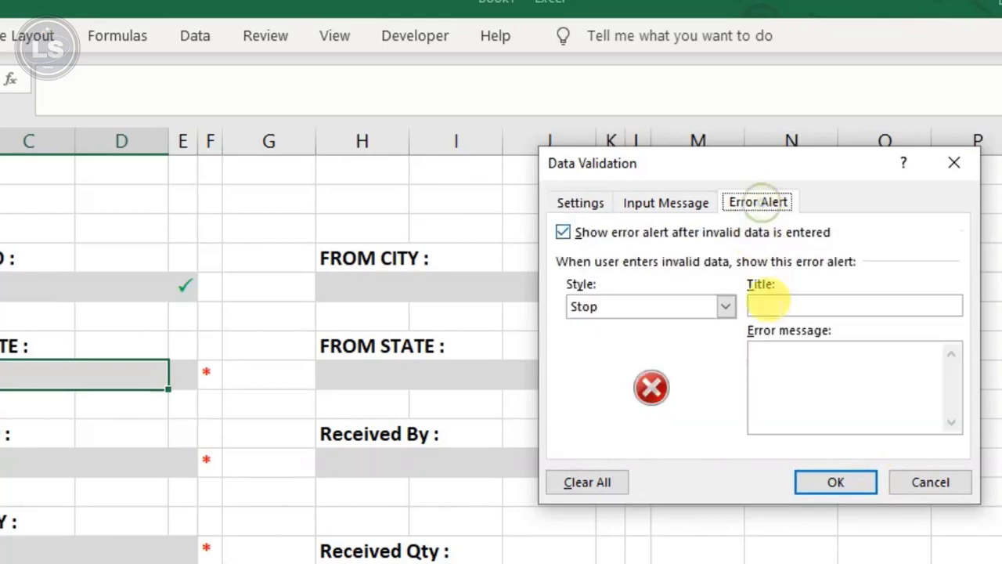
click(790, 304)
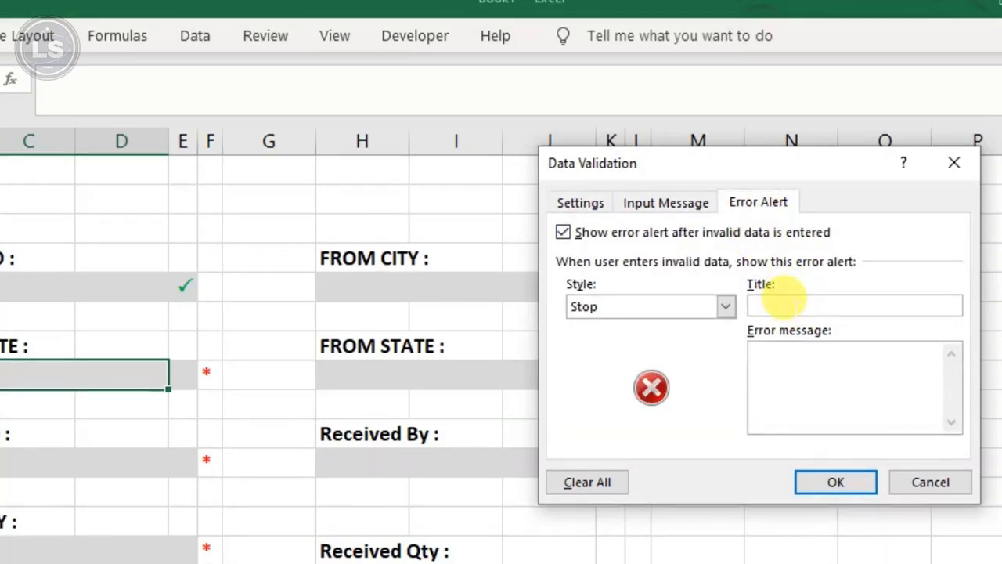
text(Invalid Date)
click(777, 352)
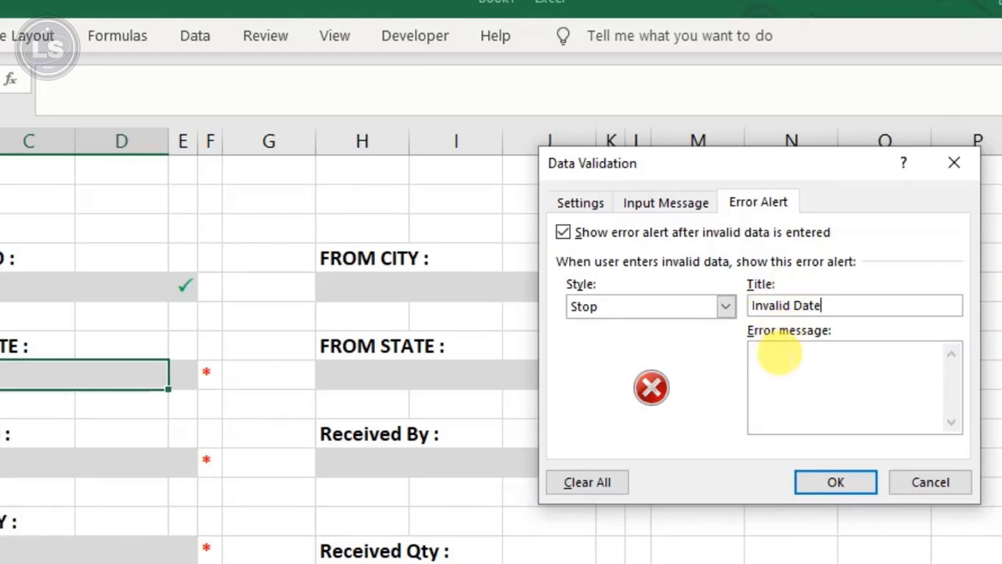
text(Please)
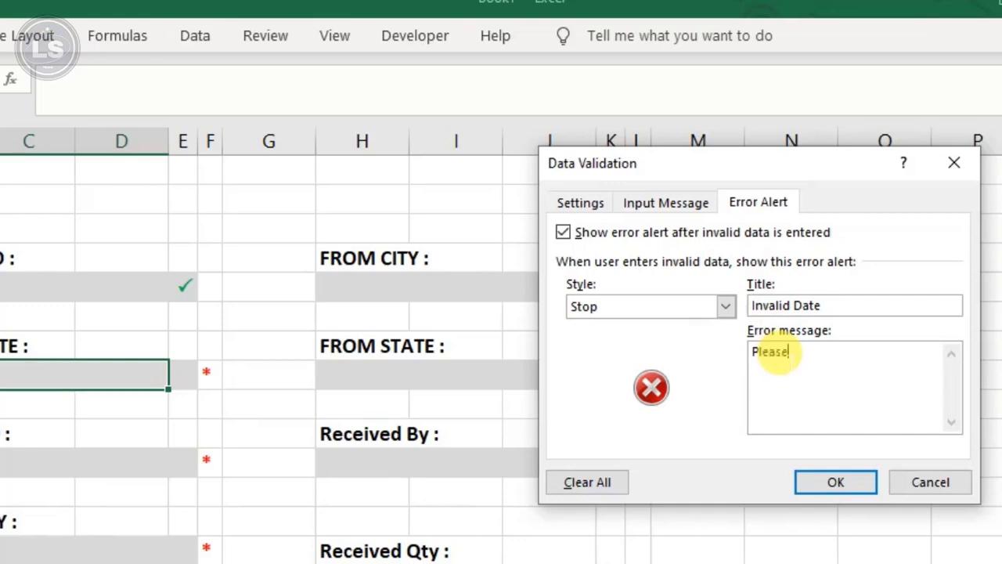
text( Enter a Valid )
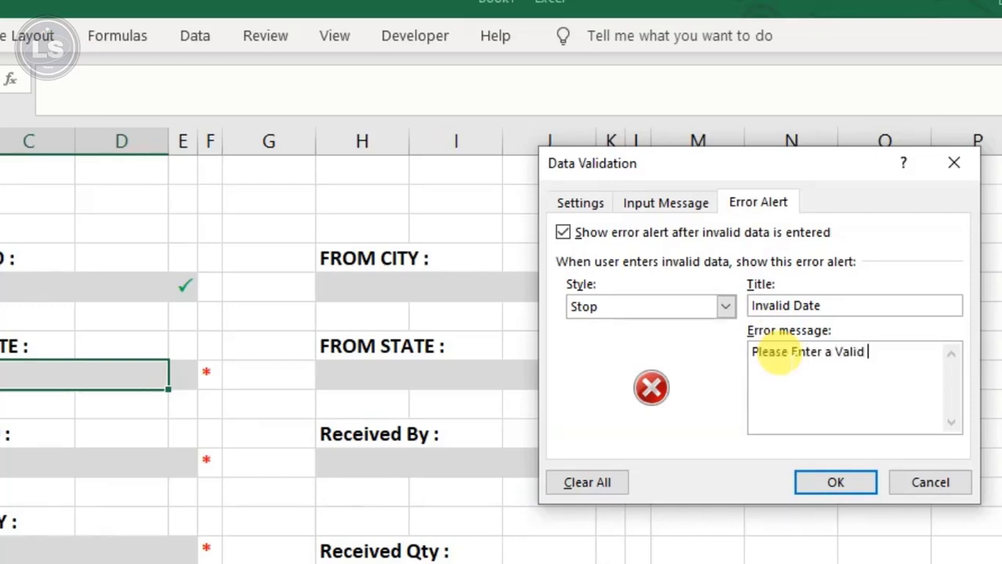
text(Date !)
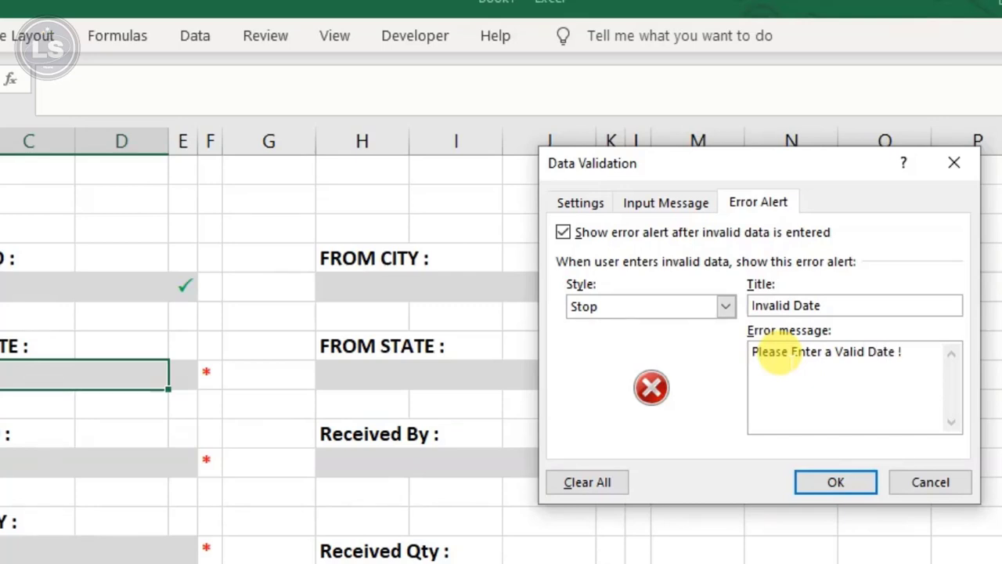
click(834, 480)
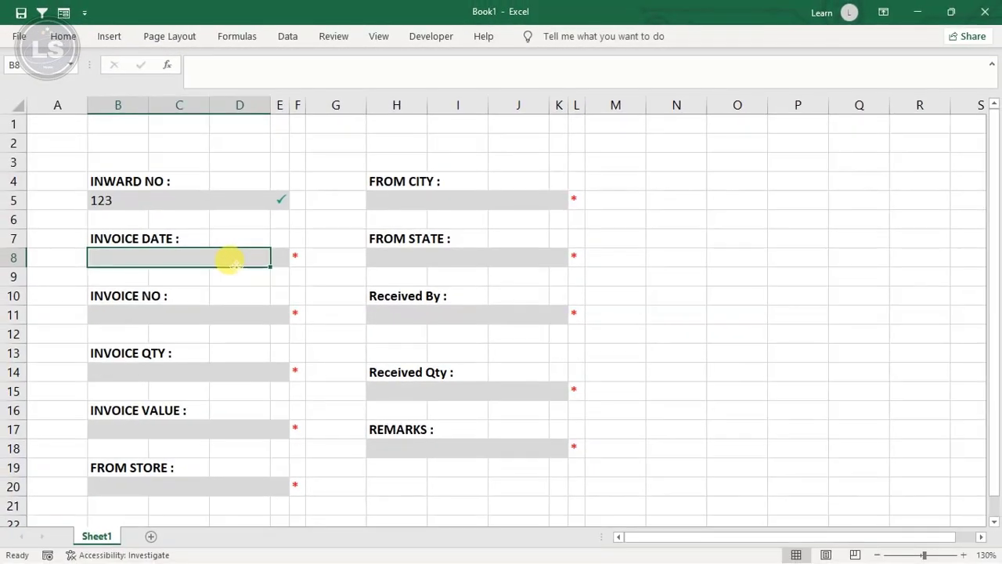
Step: Test the INVOICE DATE rule with the entry 1 in cell B8, and replace it with 01-01-2021
text(1)
key(Return)
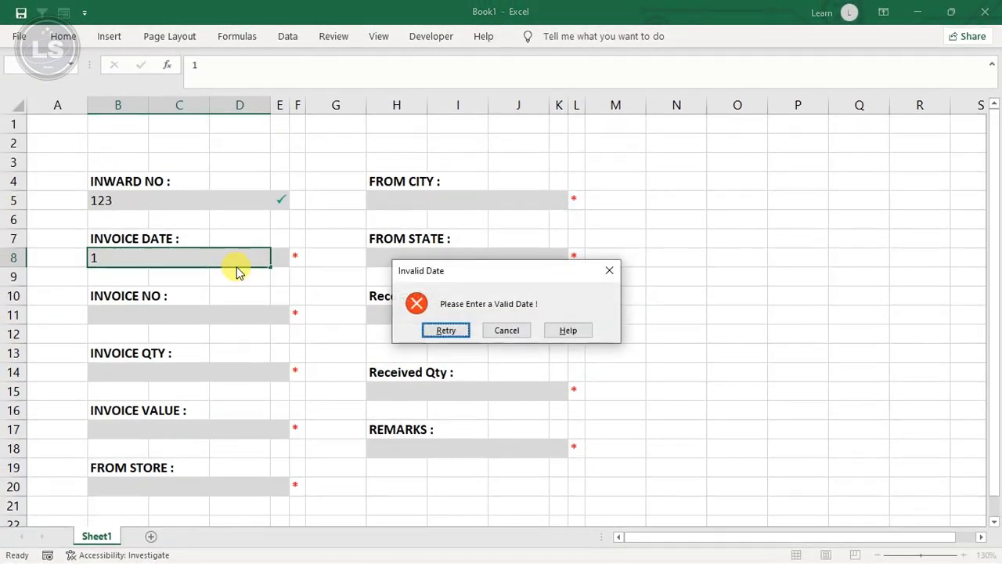
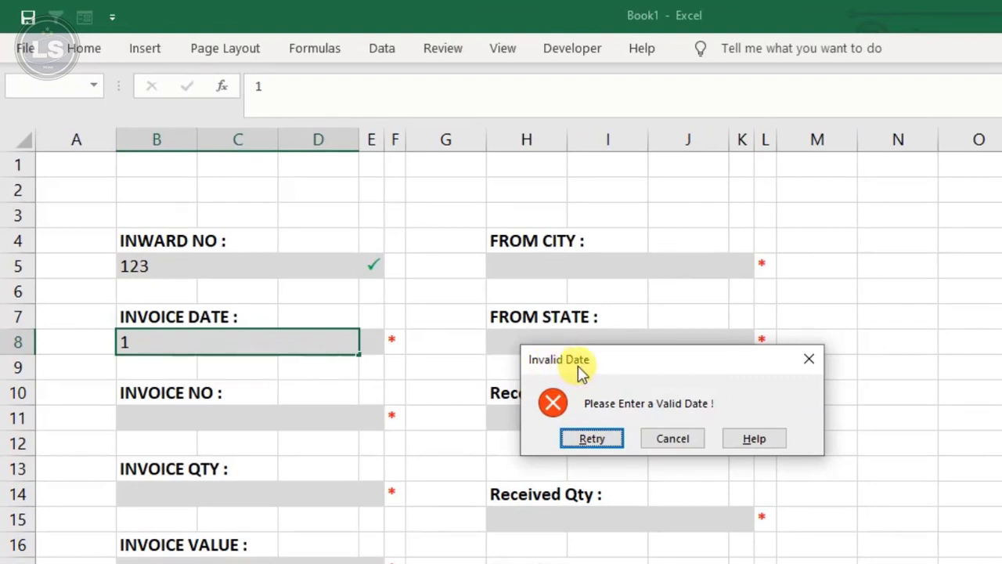
click(591, 437)
key(BackSpace)
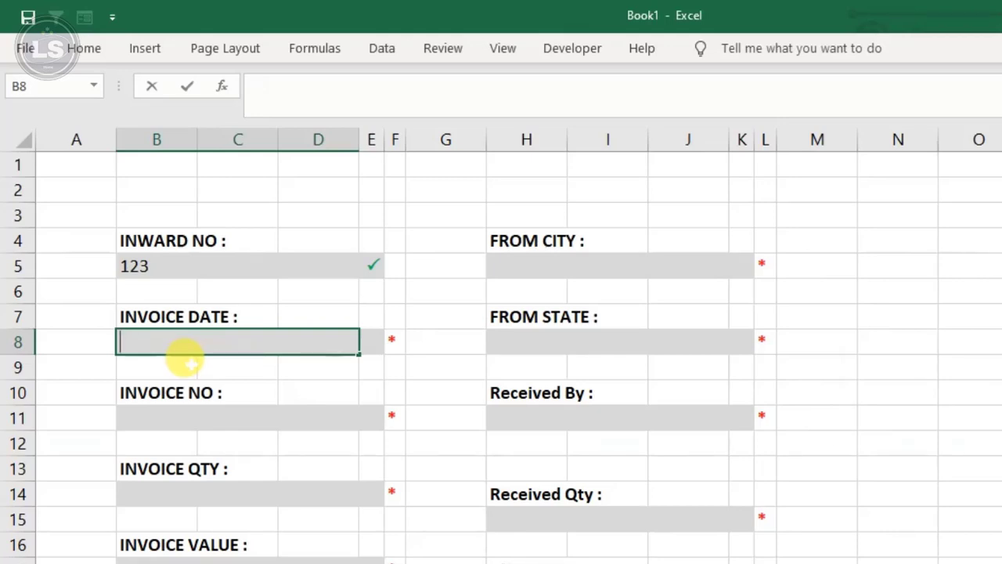
text(01-01-)
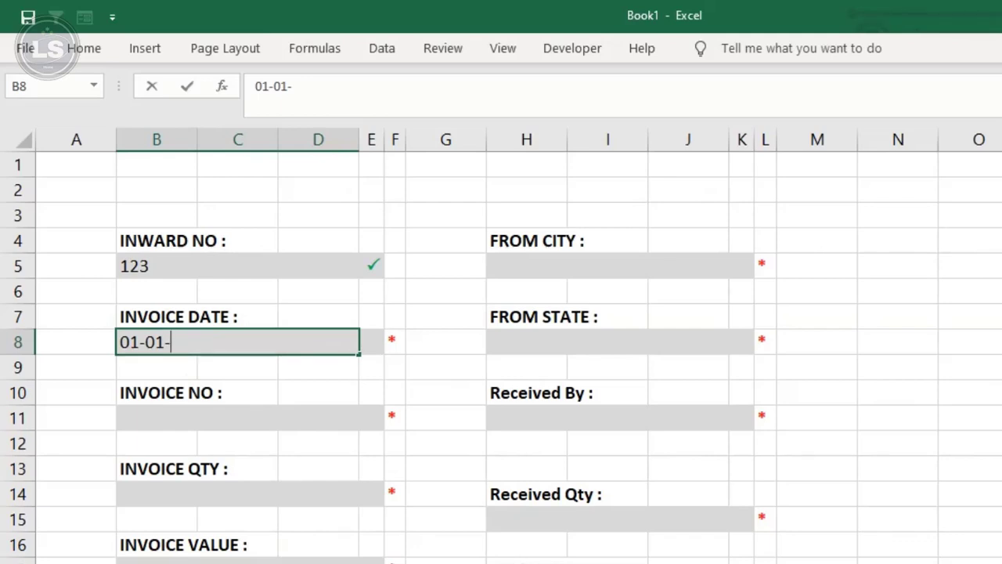
text(2021)
key(Return)
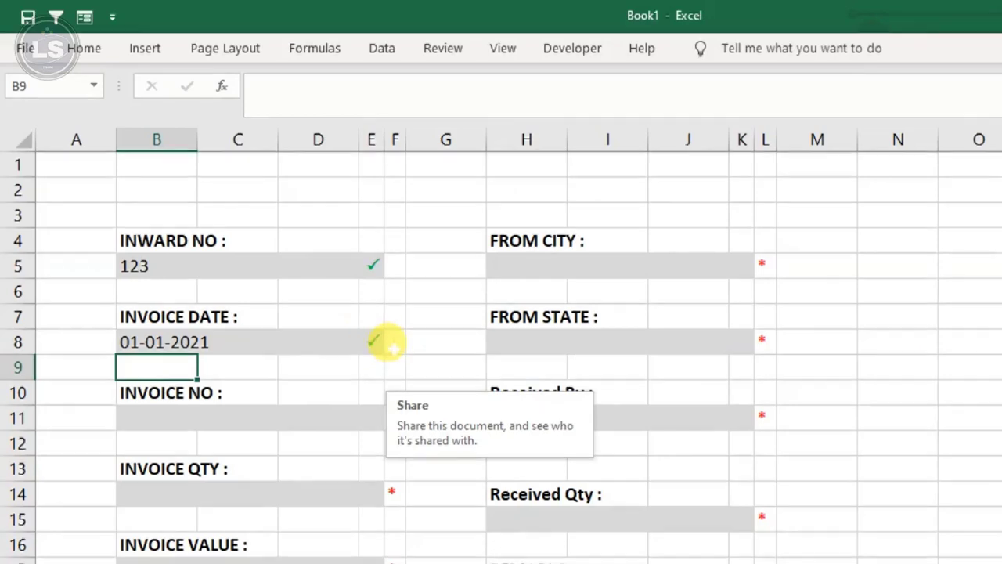
Step: Start a data validation rule on the INVOICE QTY input cell B14 that allows Custom entries
click(217, 423)
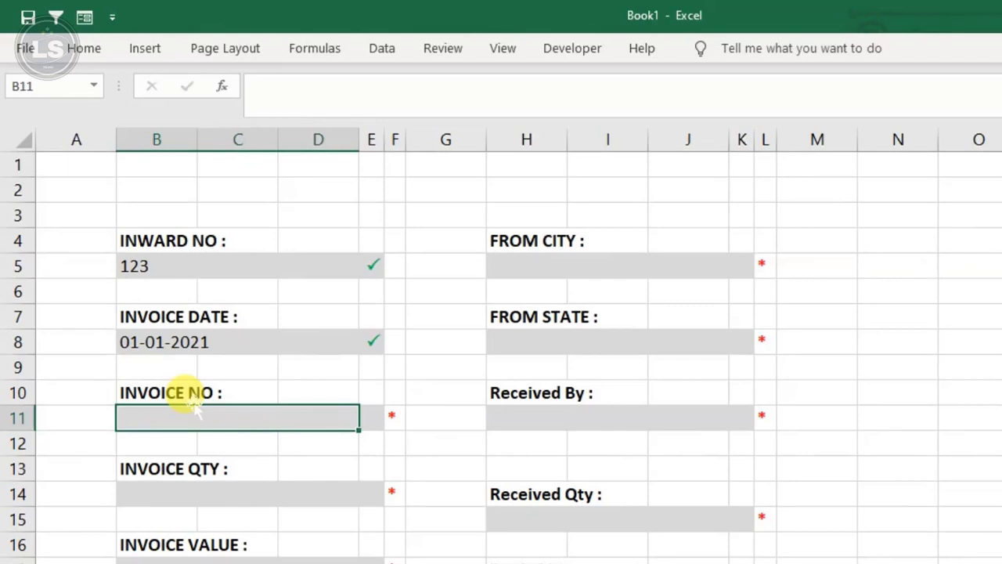
click(204, 490)
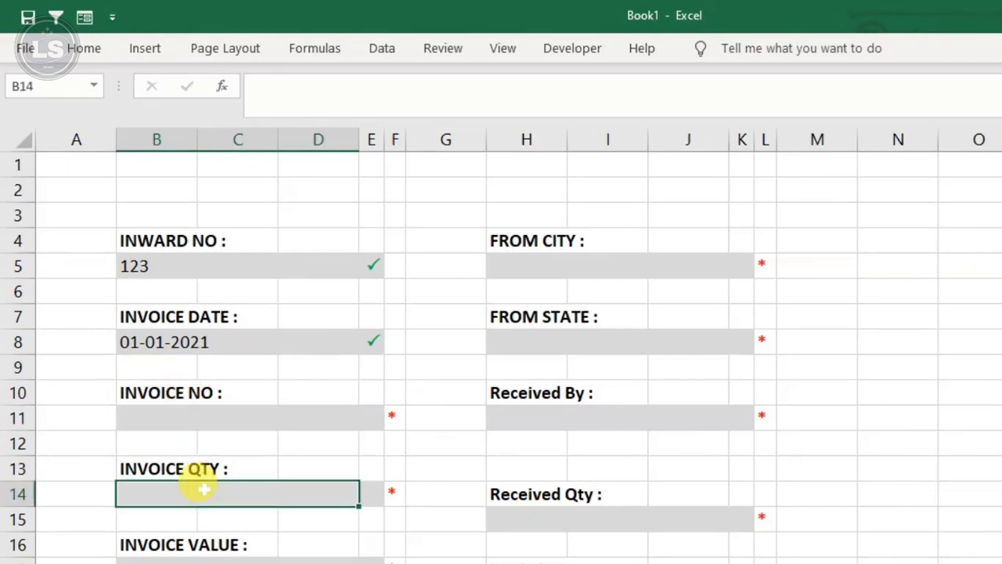
click(385, 52)
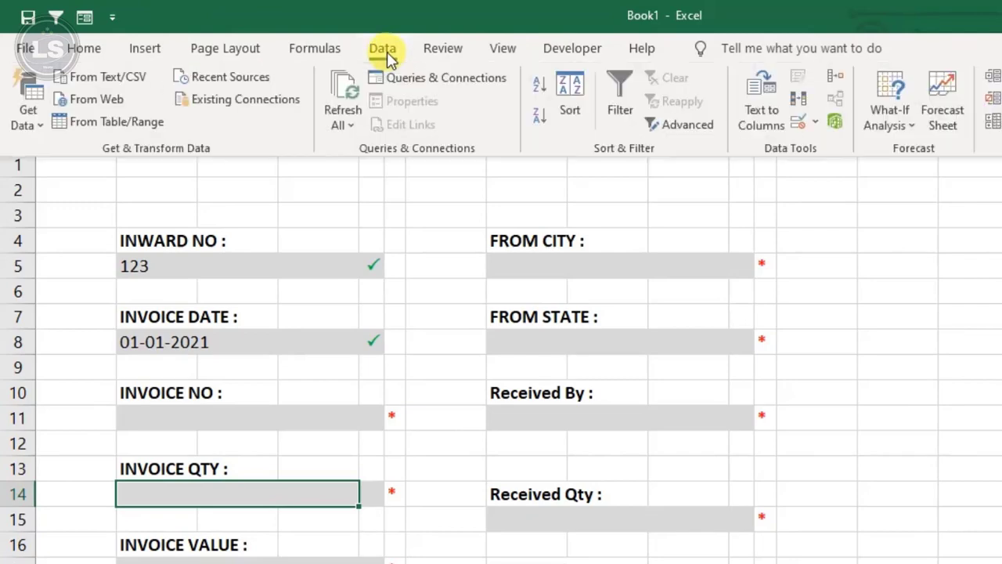
click(799, 125)
click(714, 192)
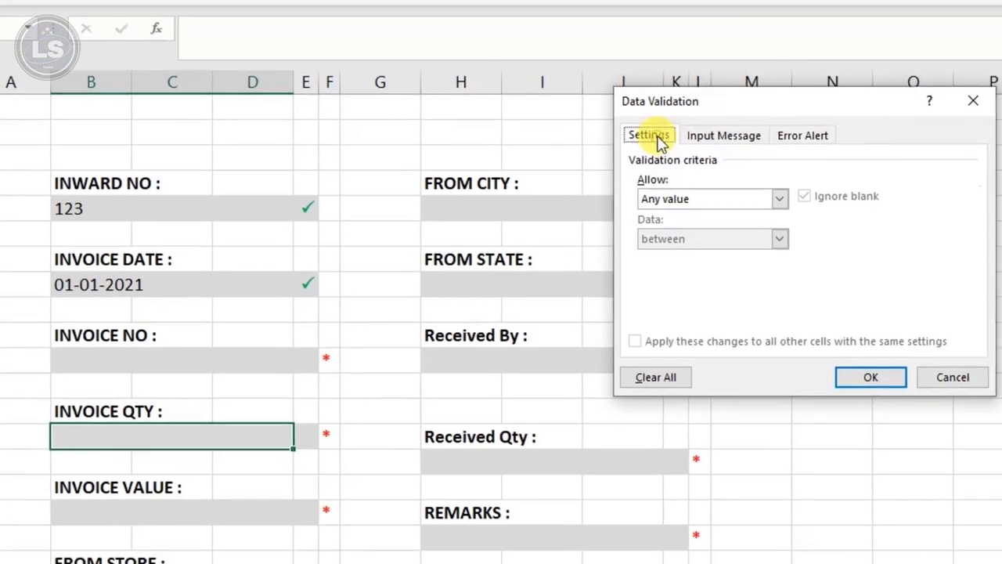
click(754, 257)
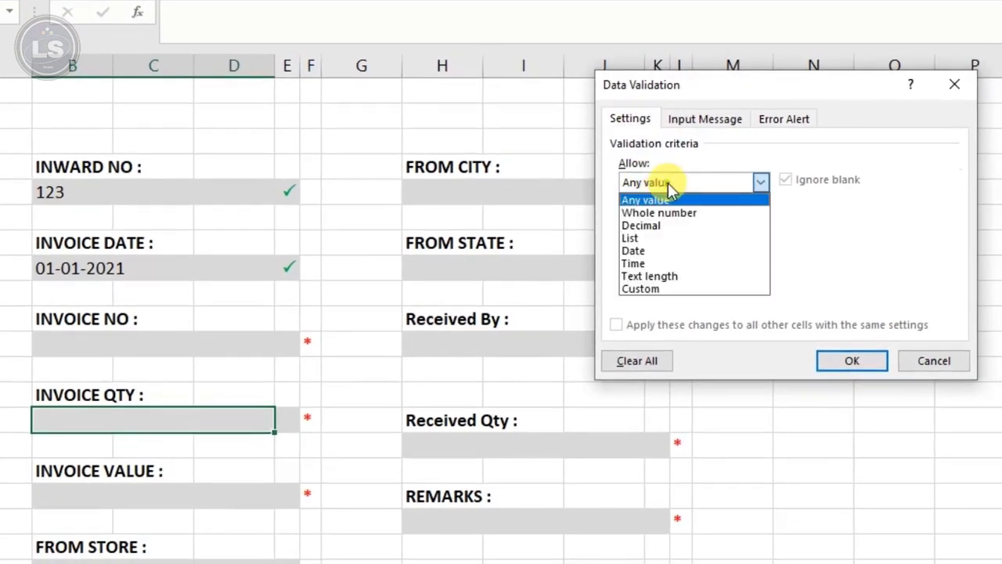
click(696, 289)
Step: Set the INVOICE QTY rule's formula to =isnumber(B14)
click(678, 258)
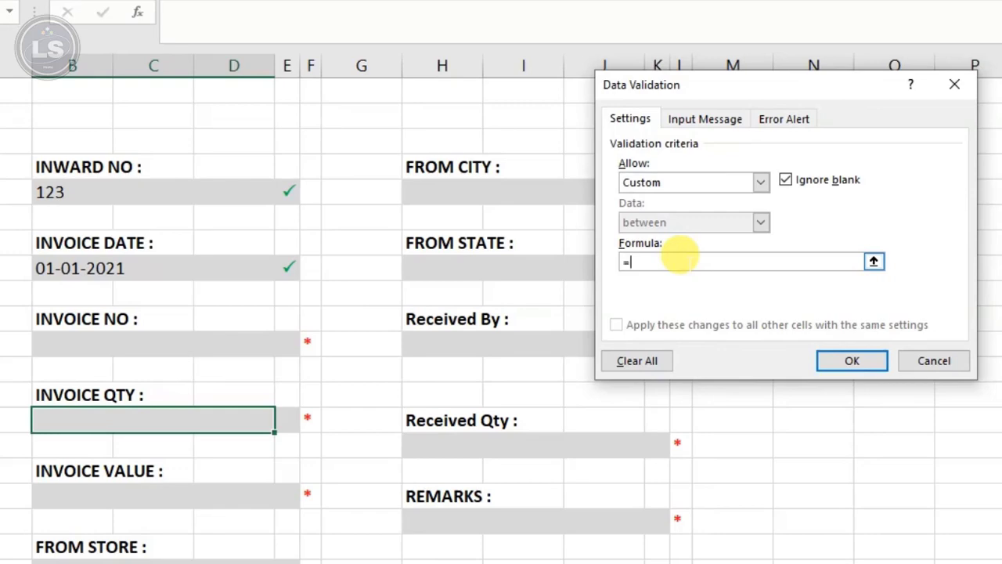
text(=isnumer)
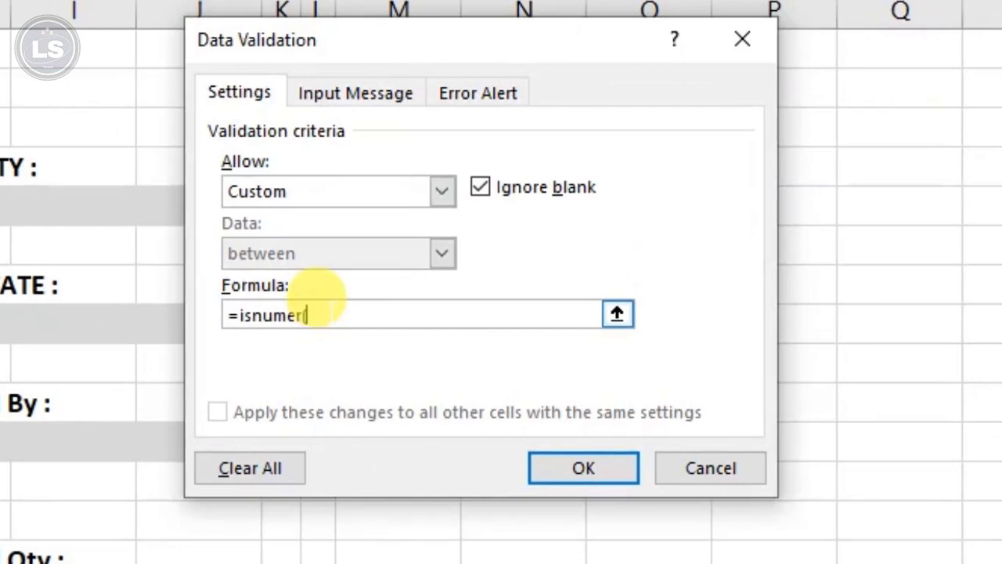
key(BackSpace)
key(BackSpace)
key(BackSpace)
key(BackSpace)
text(mber()
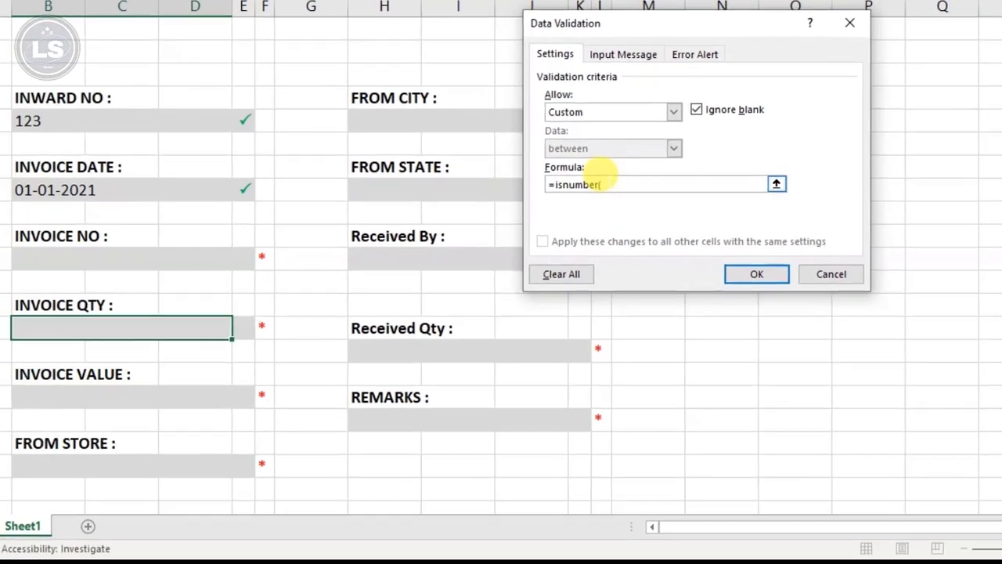
click(156, 328)
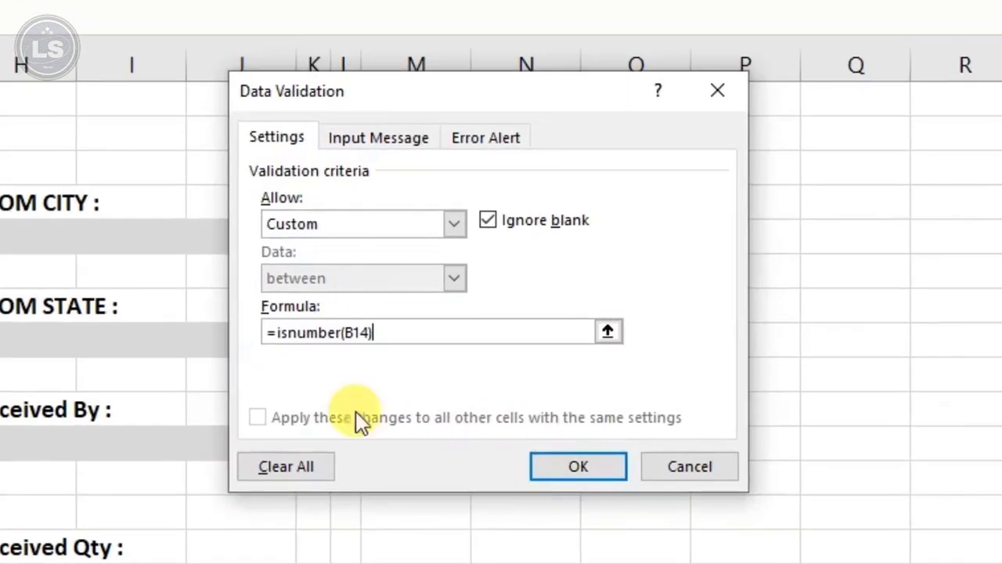
text())
Step: Title the INVOICE QTY rule's error alert "Only Qty Number"
click(513, 138)
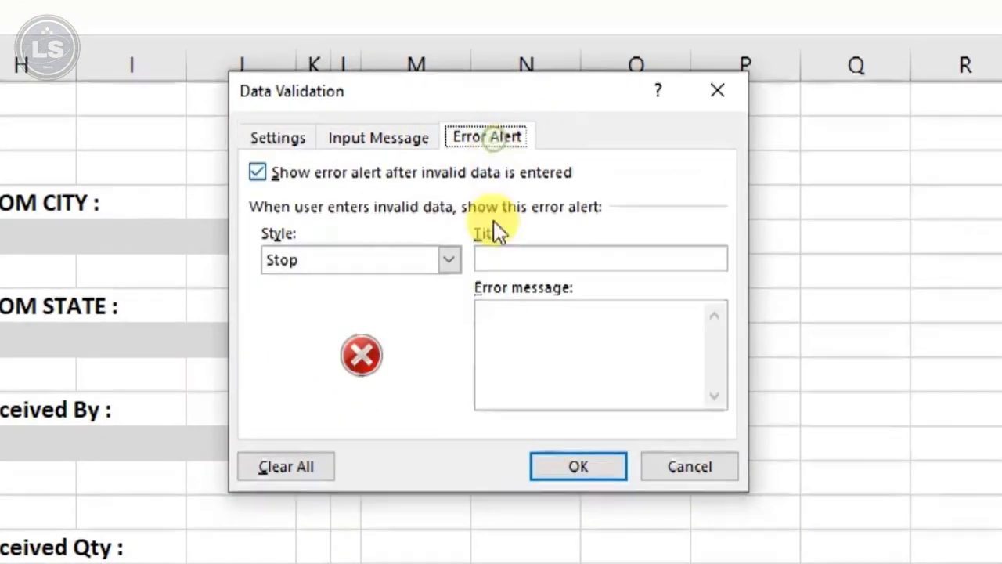
click(502, 261)
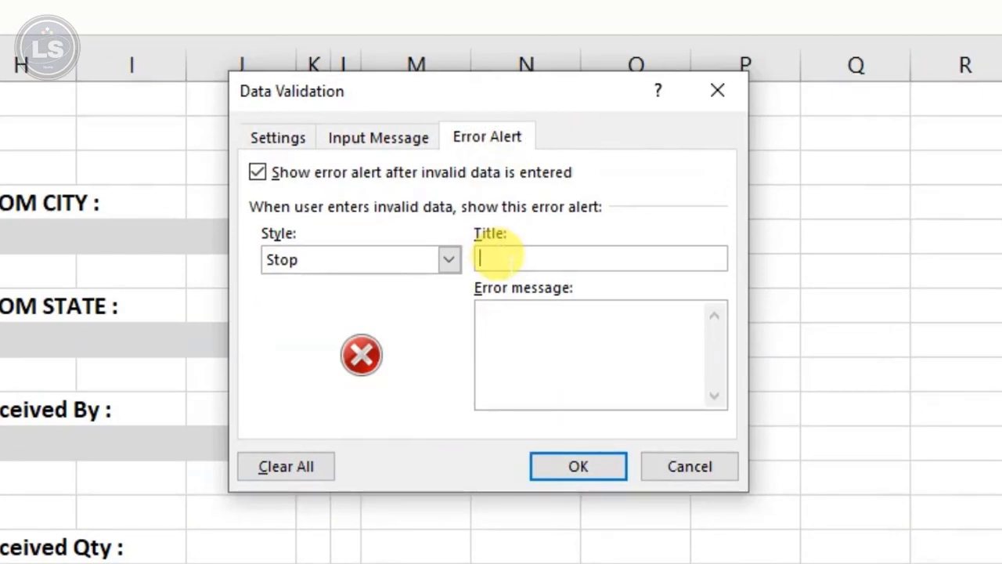
text(Only City)
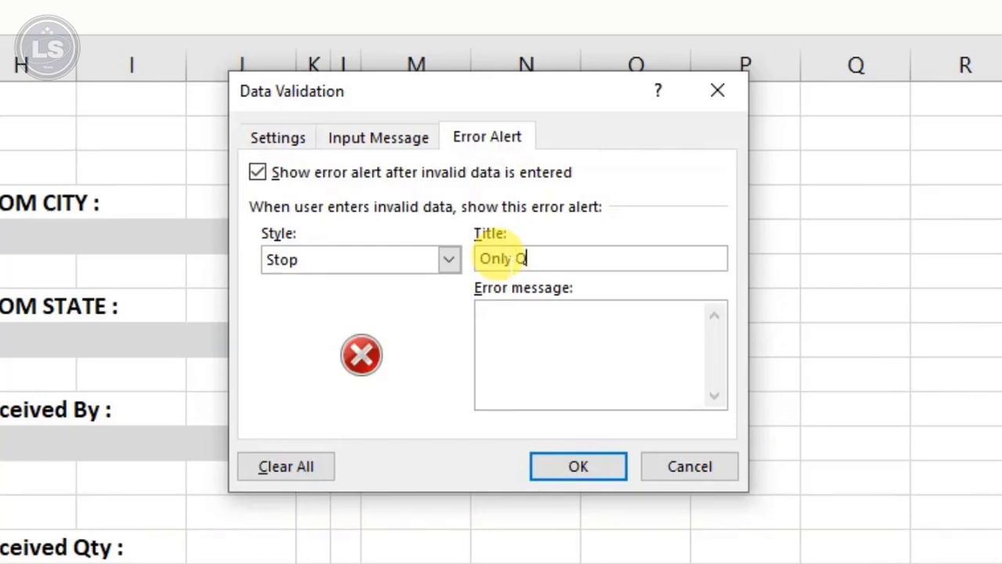
key(BackSpace)
key(BackSpace)
key(BackSpace)
key(BackSpace)
text(Qty Nyumer)
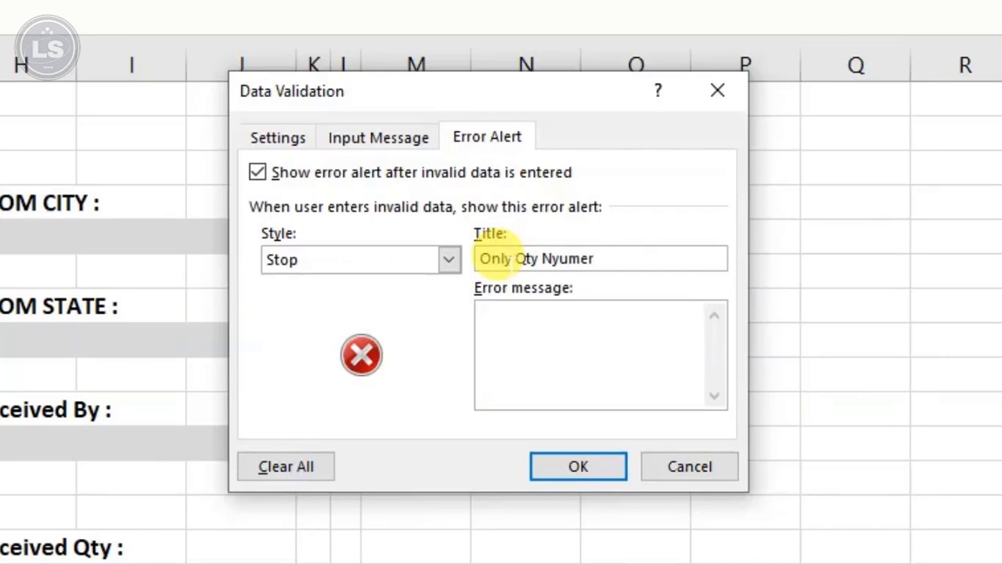
key(BackSpace)
key(BackSpace)
key(BackSpace)
key(BackSpace)
key(BackSpace)
text(umber)
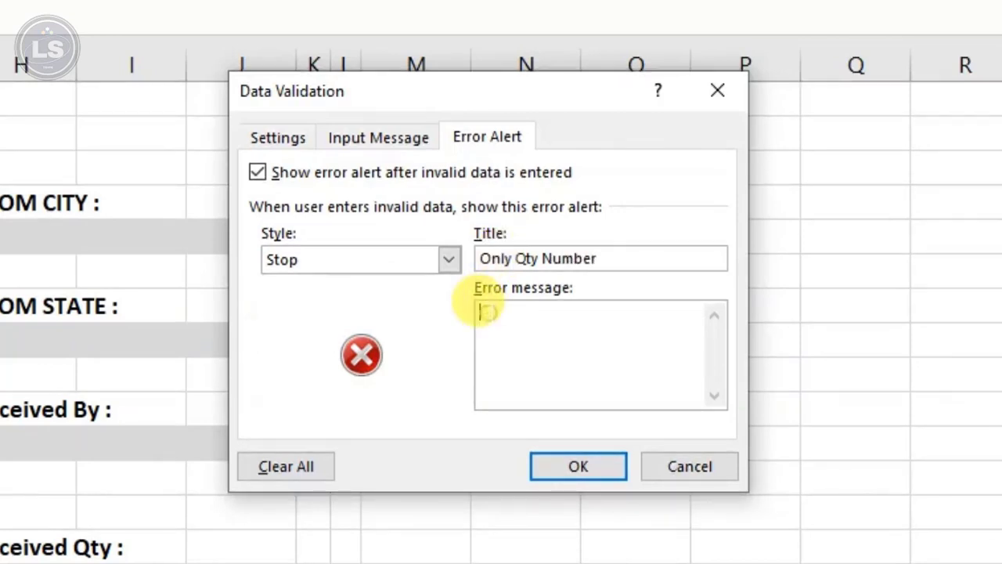
Step: Set the INVOICE QTY alert's error message to "Enter Qty Number Only !" and apply the rule
click(486, 310)
text(Enter Qty N)
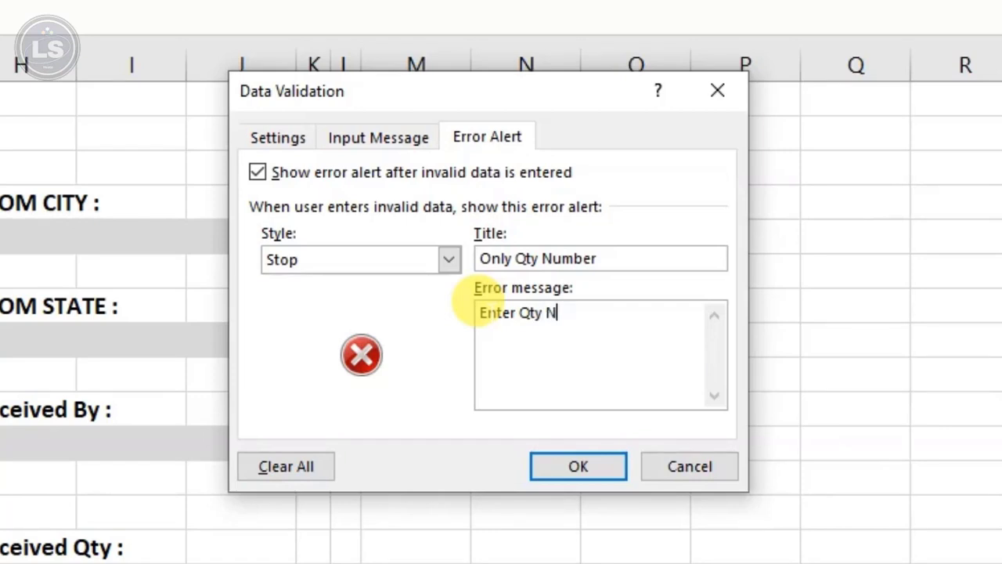
text(umber Onl)
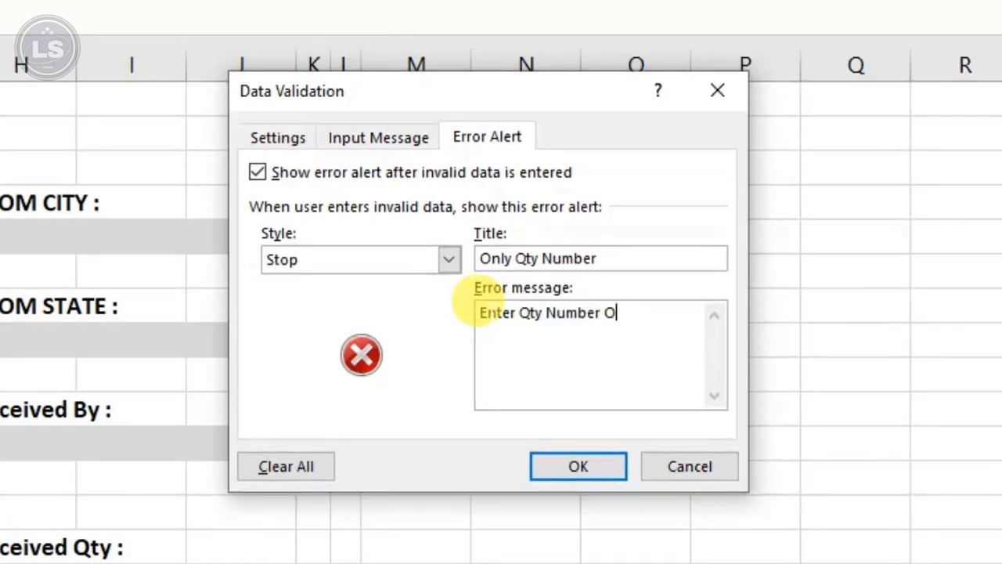
text(y !)
click(587, 464)
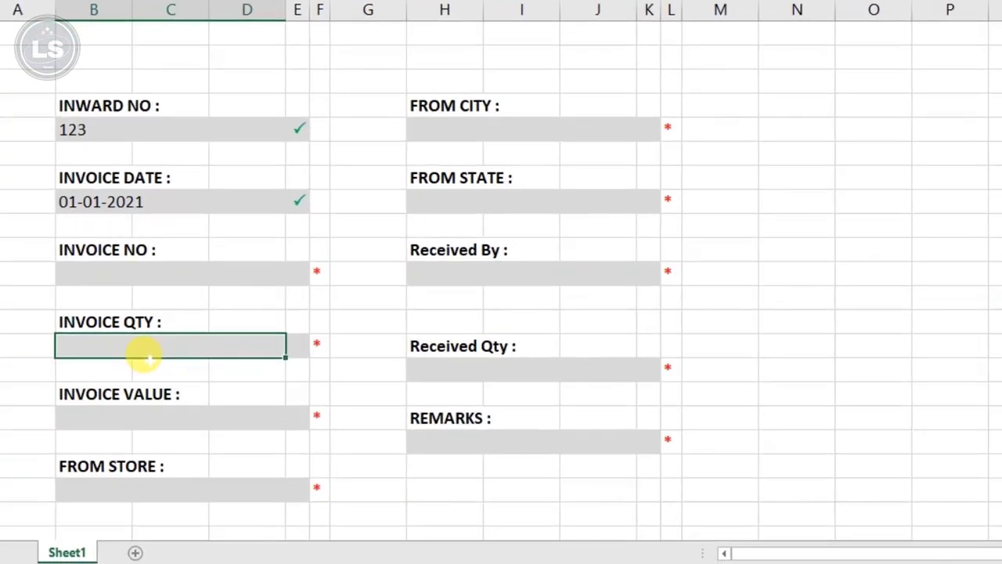
Step: Test the INVOICE QTY rule with the text entry "sdsd" and clear the entry
text(sdsd)
key(Return)
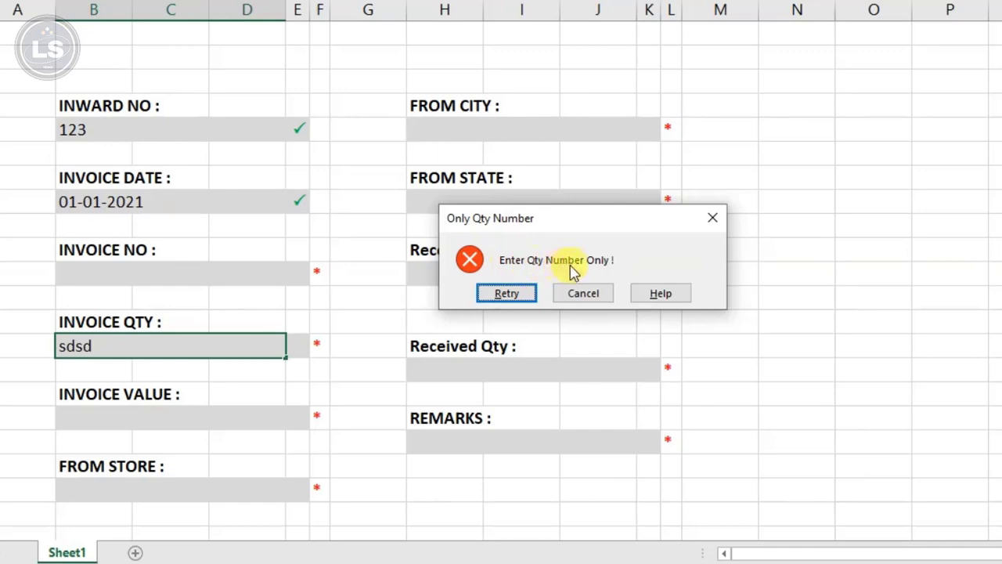
click(517, 294)
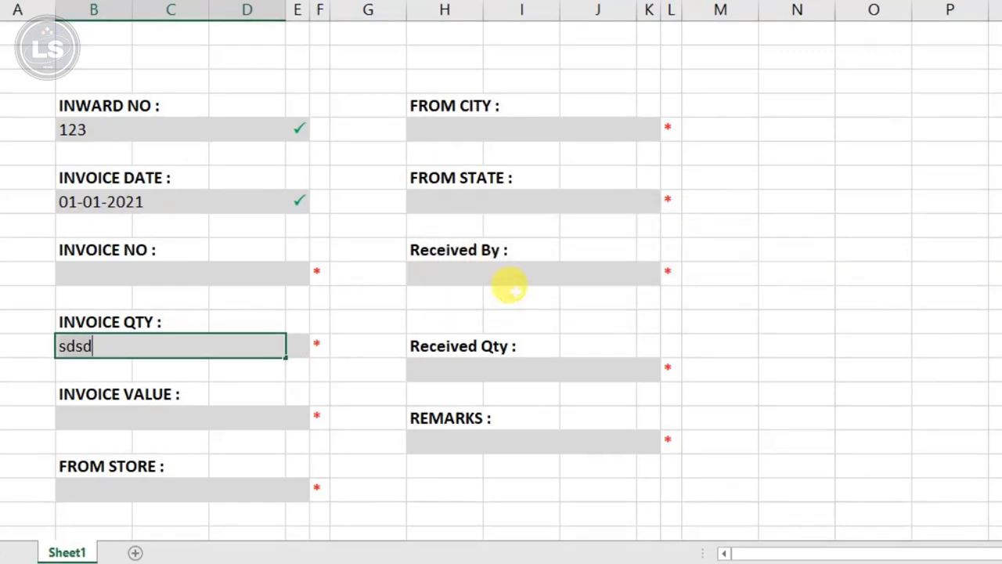
key(BackSpace)
key(BackSpace)
key(BackSpace)
key(BackSpace)
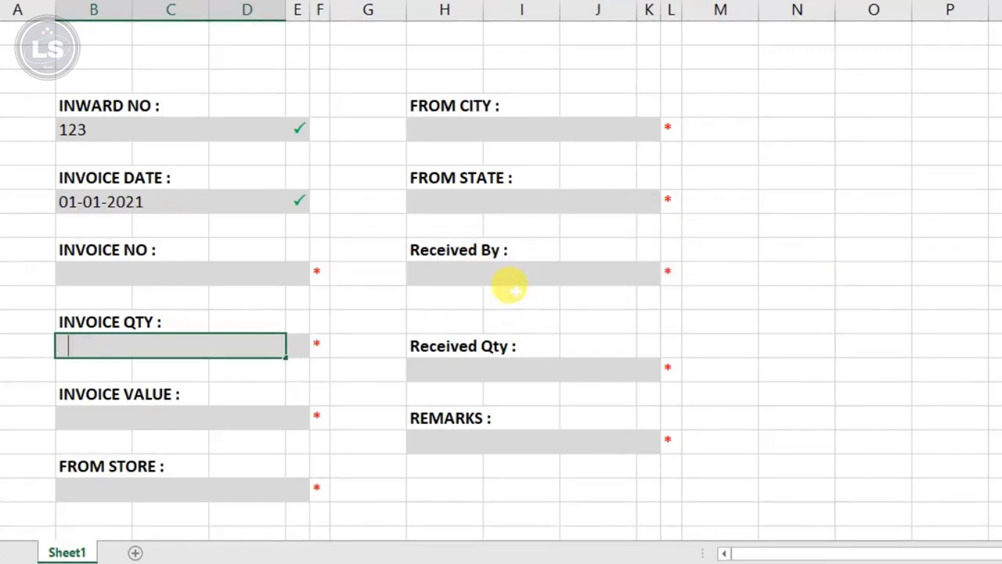
text(1211321313)
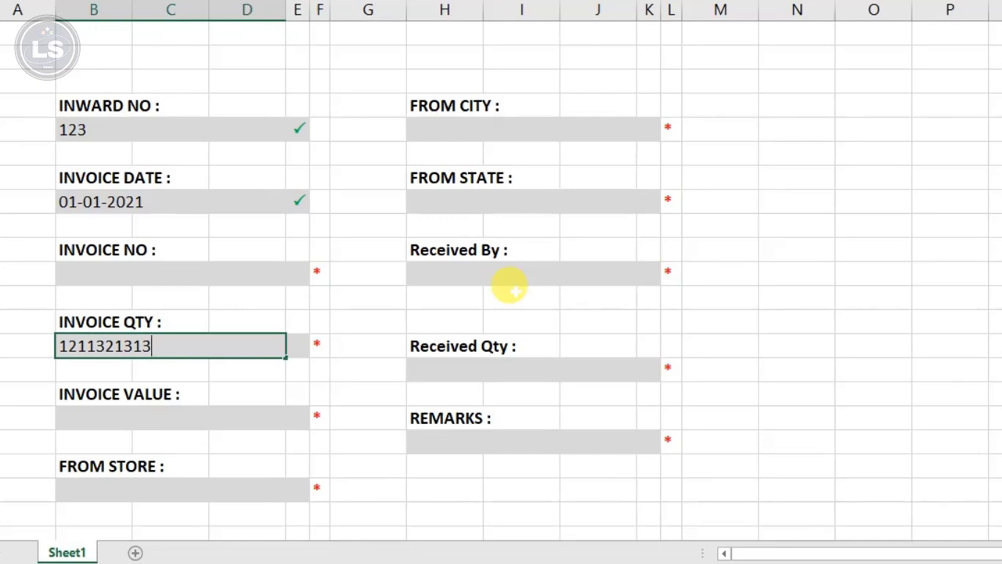
key(BackSpace)
key(BackSpace)
key(BackSpace)
key(BackSpace)
key(BackSpace)
key(BackSpace)
key(BackSpace)
key(BackSpace)
key(BackSpace)
key(BackSpace)
text(100)
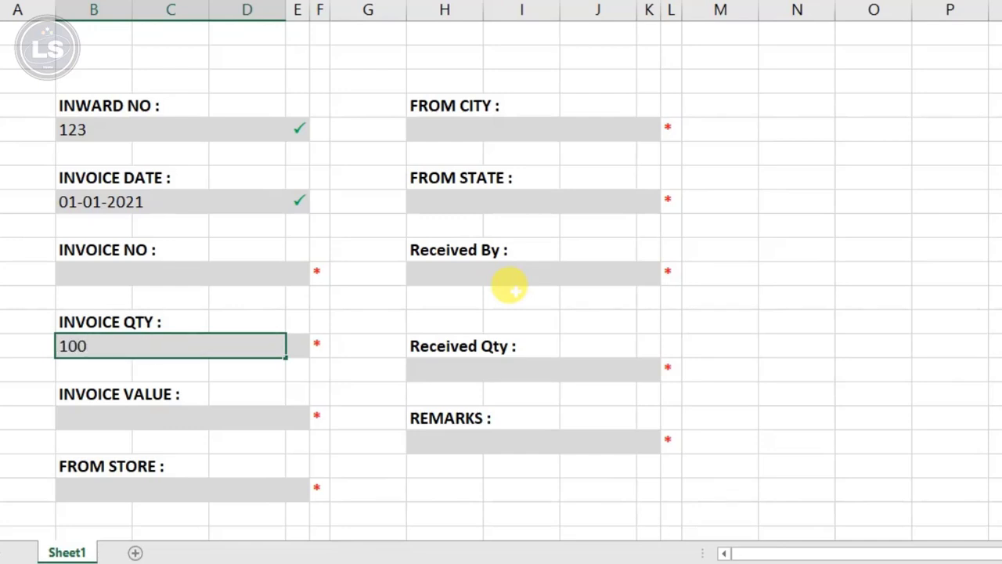
key(BackSpace)
key(BackSpace)
key(BackSpace)
Step: Enter 121 in the INVOICE QTY cell and 55564 in the INVOICE NO cell
text(121)
key(Return)
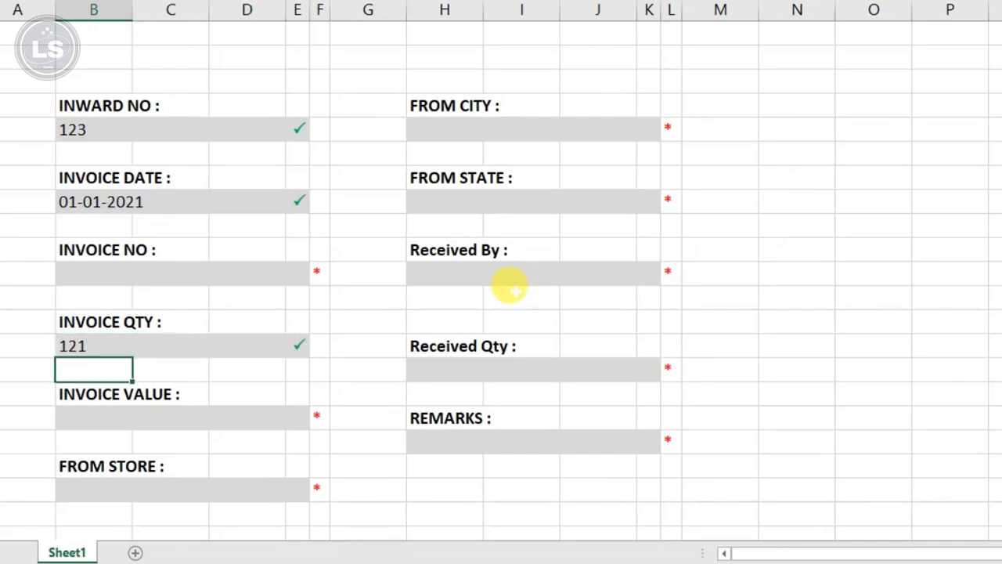
click(157, 267)
text(55564)
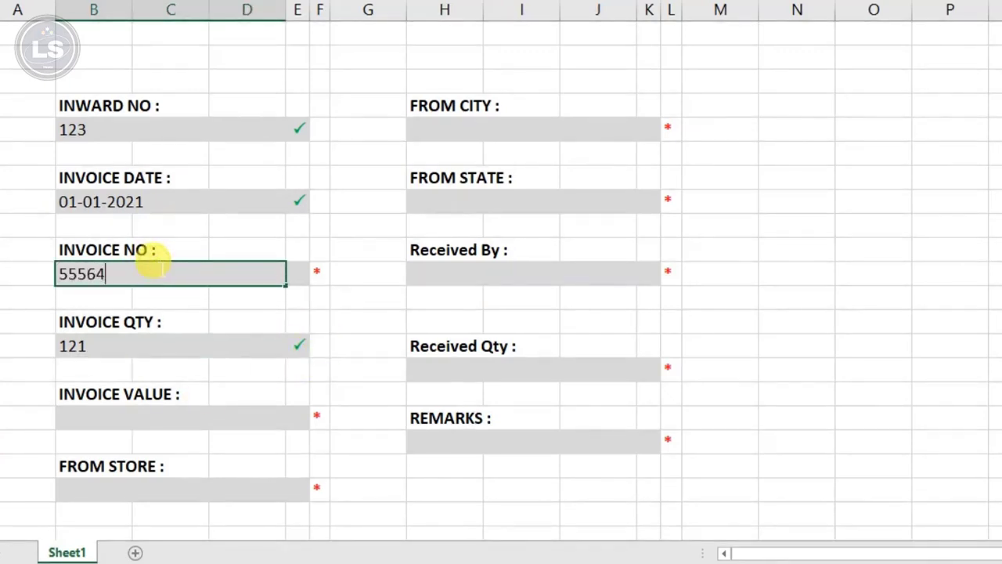
key(Return)
Step: Start a data validation rule of the Custom type for the INVOICE VALUE input cell
click(148, 417)
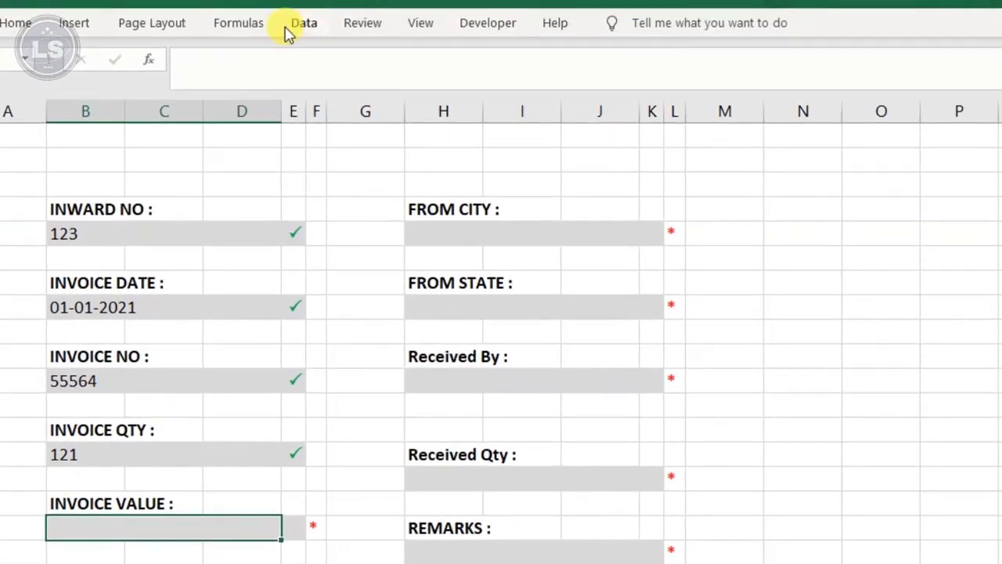
click(302, 22)
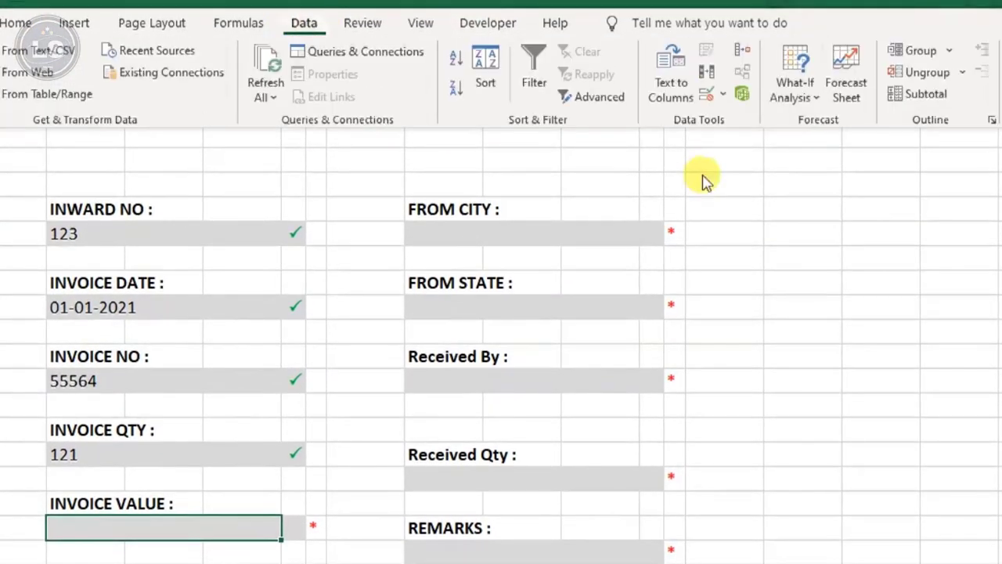
click(704, 90)
click(635, 164)
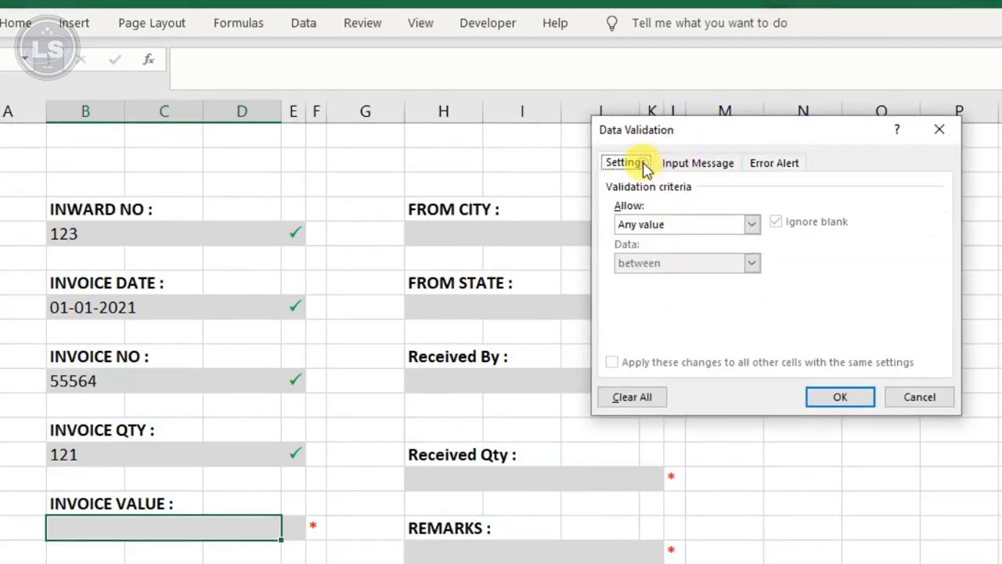
click(649, 224)
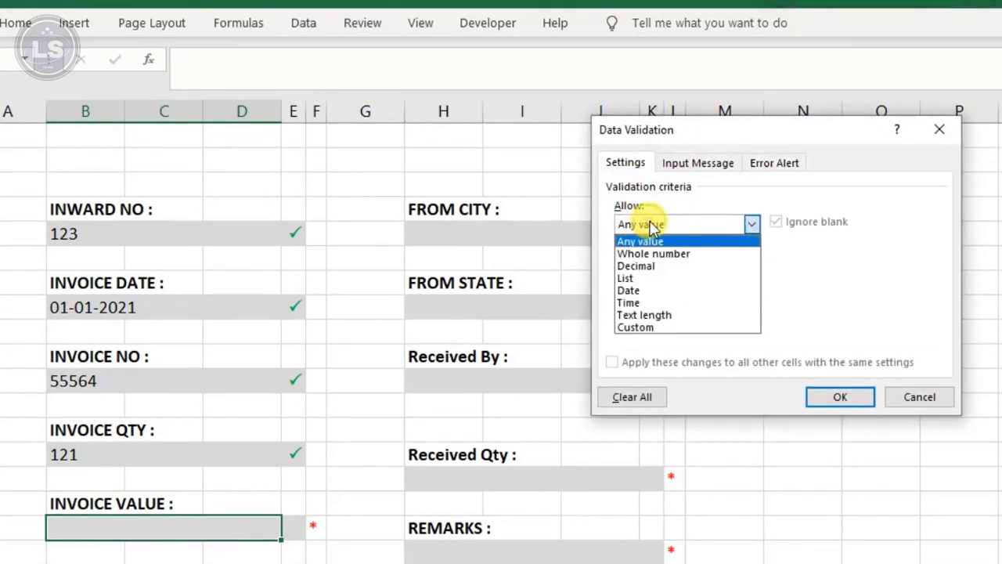
click(652, 328)
Step: Set the INVOICE VALUE rule's formula to =isnumber(B17)
click(635, 301)
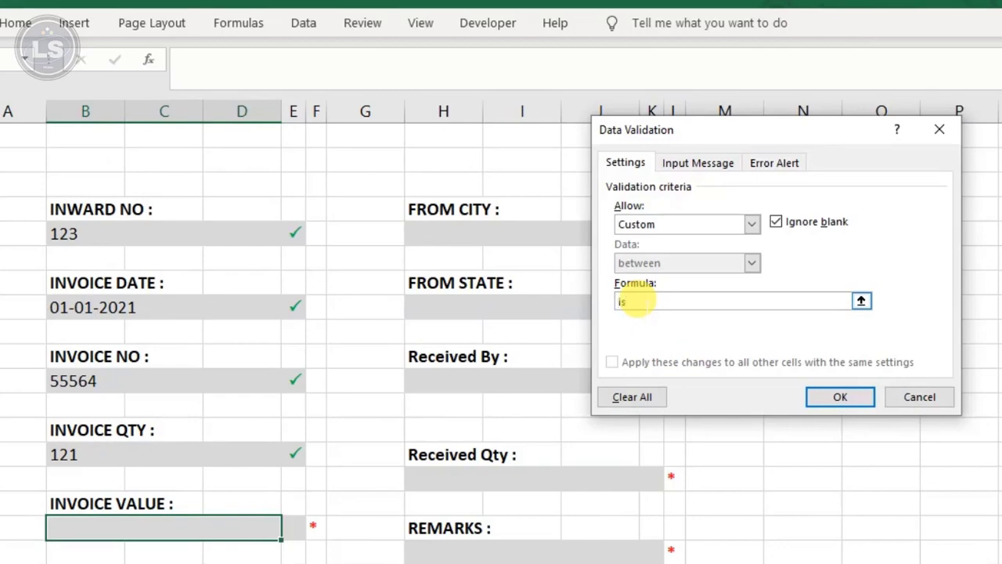
text(=is)
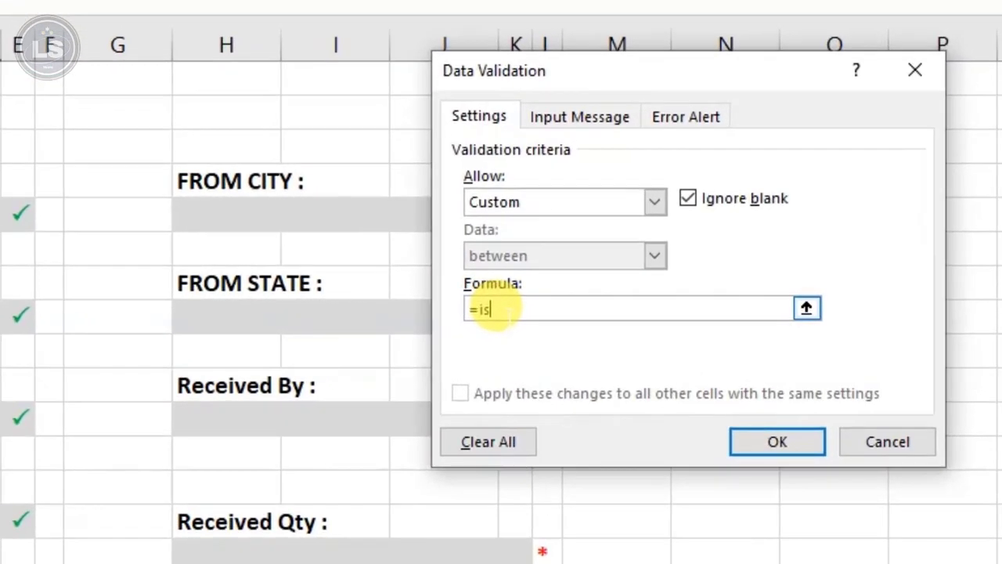
text(number)
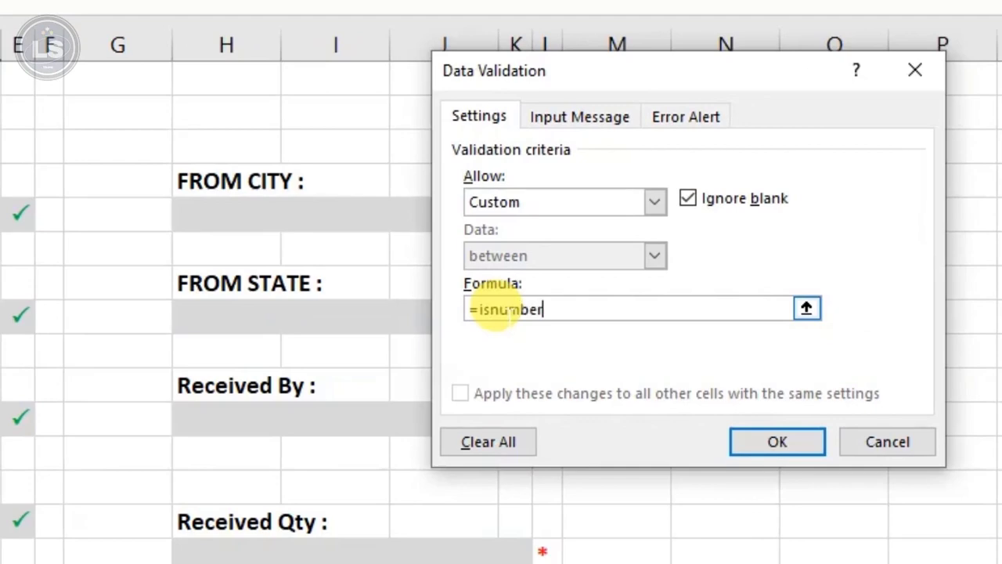
text(()
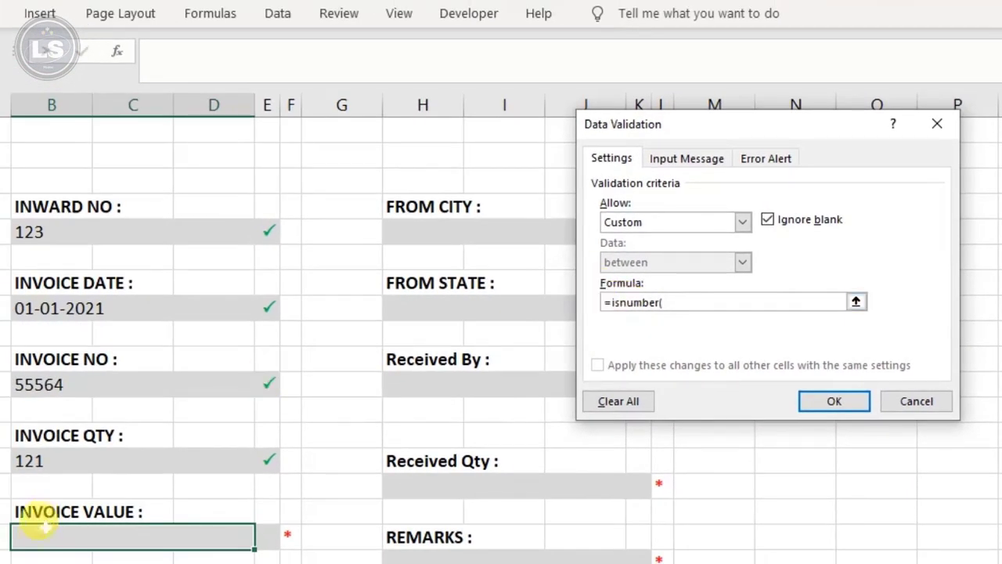
click(49, 535)
key(F4)
key(F4)
key(F4)
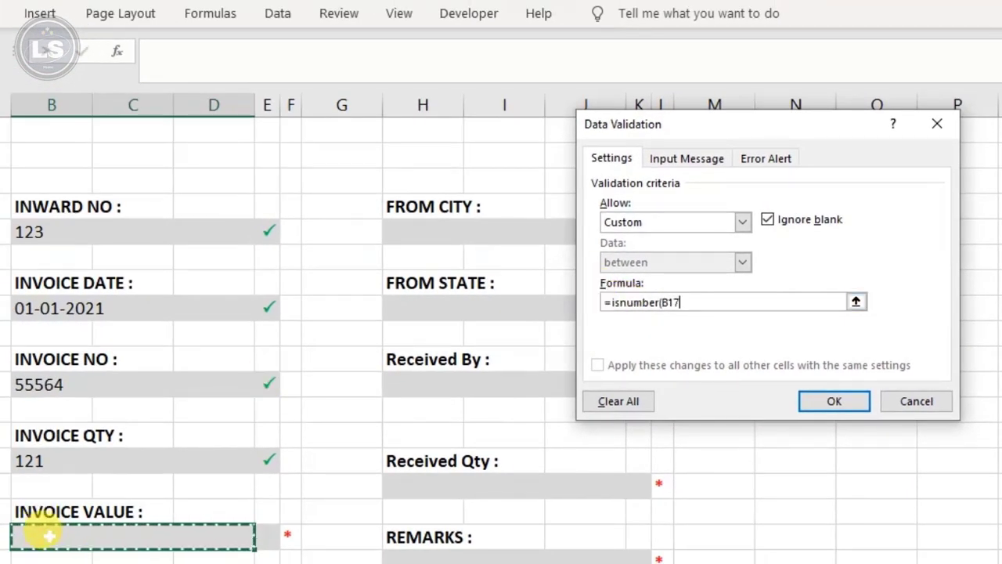
text())
Step: Give the INVOICE VALUE rule an error alert titled "Invoice Value Only !" with the message "Please enter values only" and apply the rule
click(766, 158)
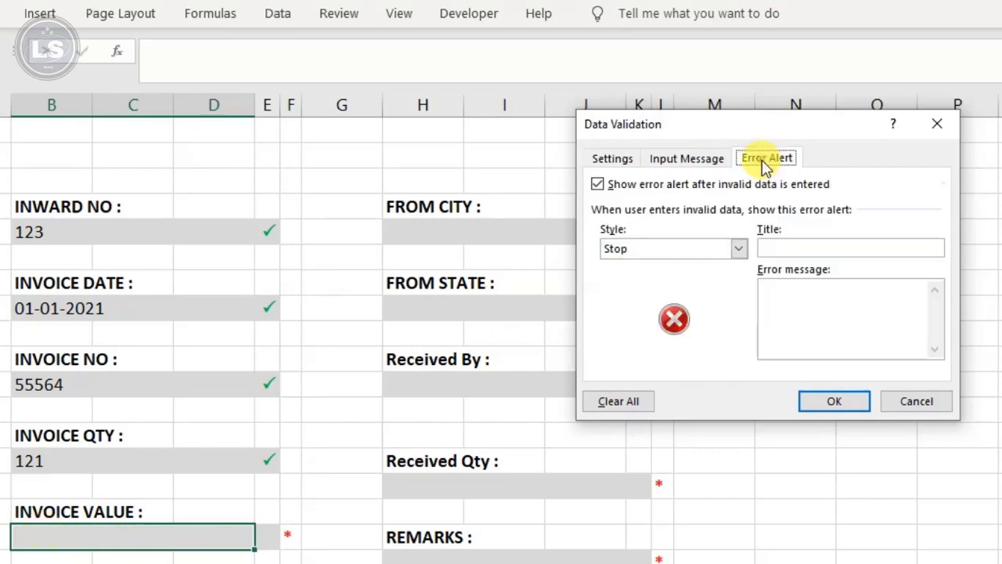
click(795, 245)
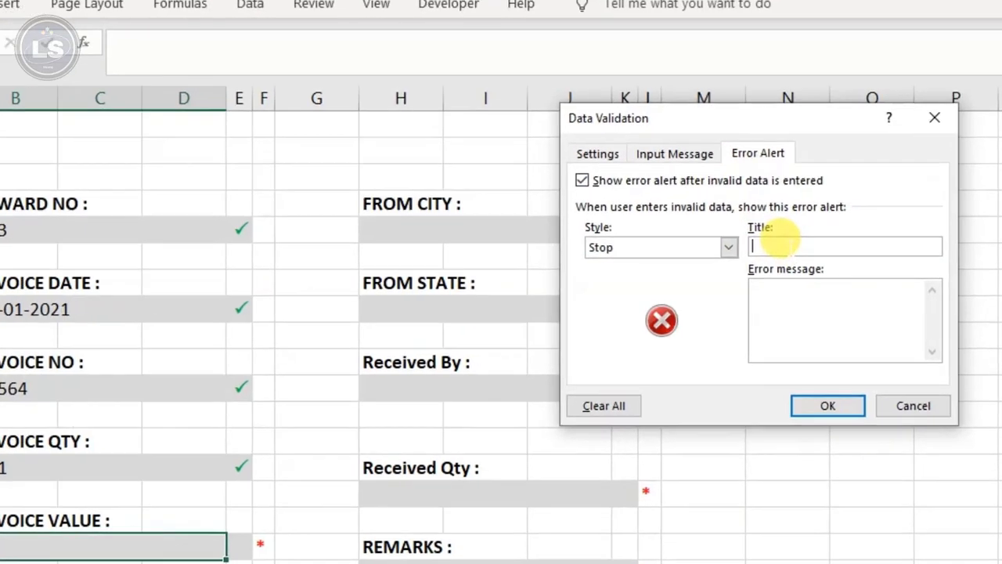
text(Invoi)
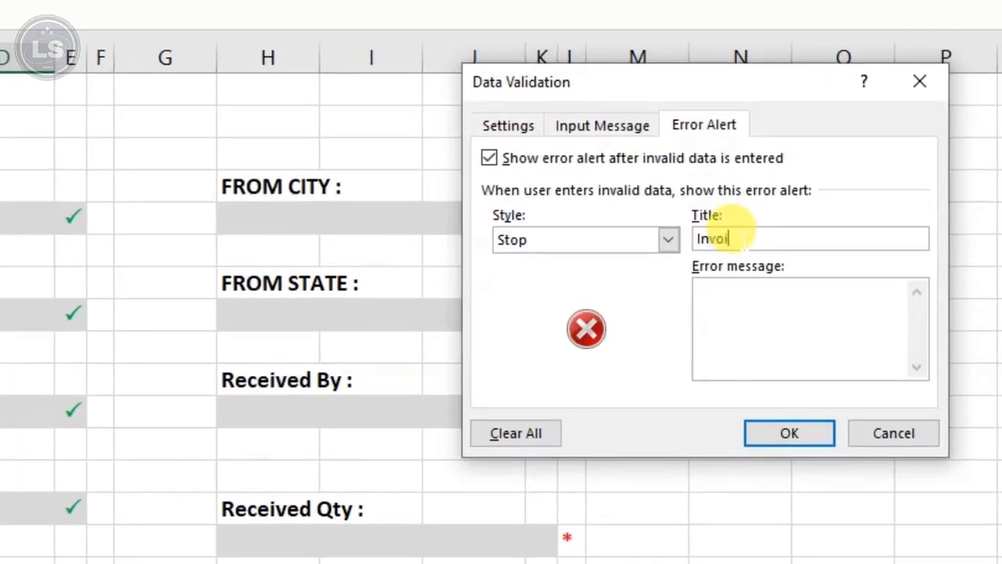
text(ce Value Only !)
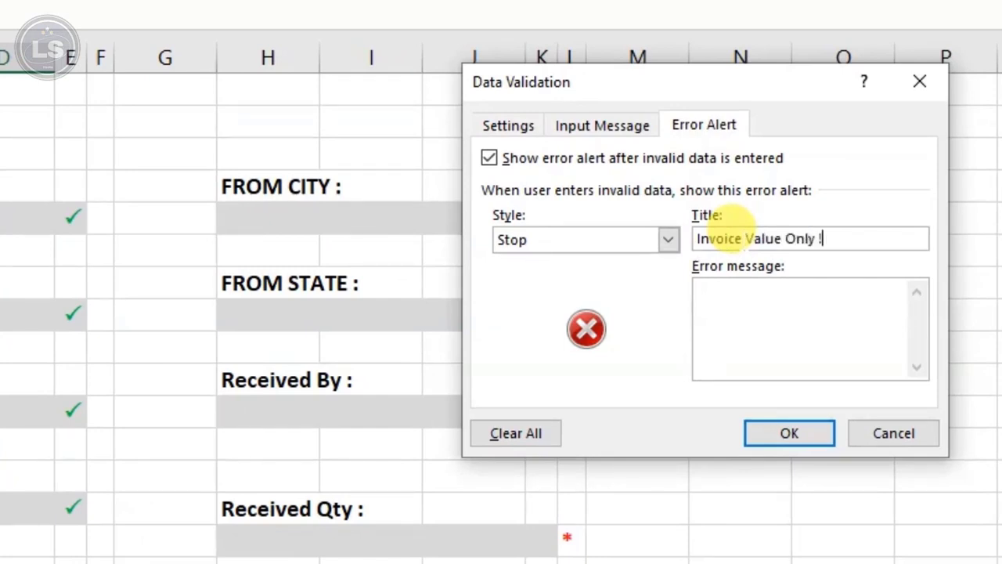
click(793, 299)
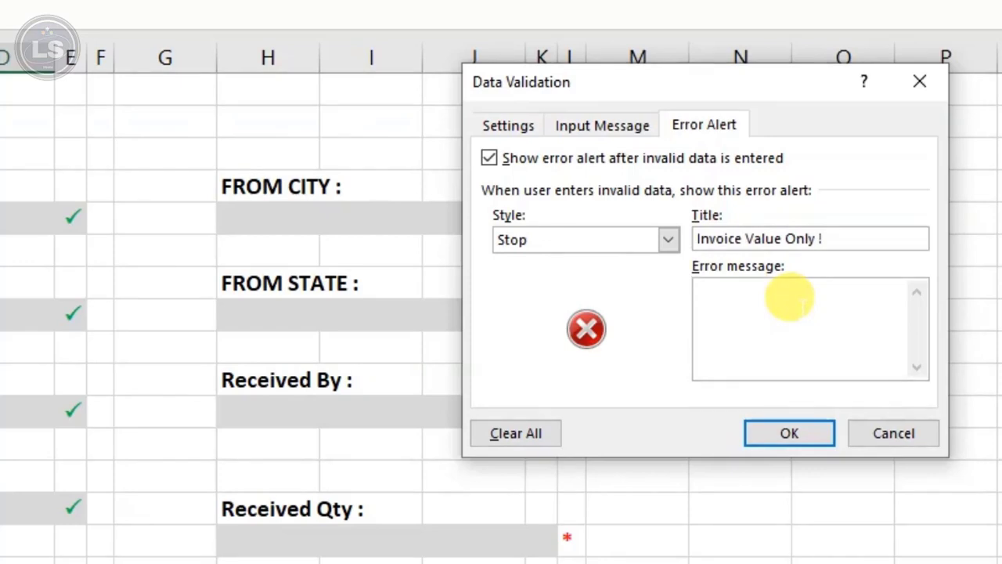
text(Please enter )
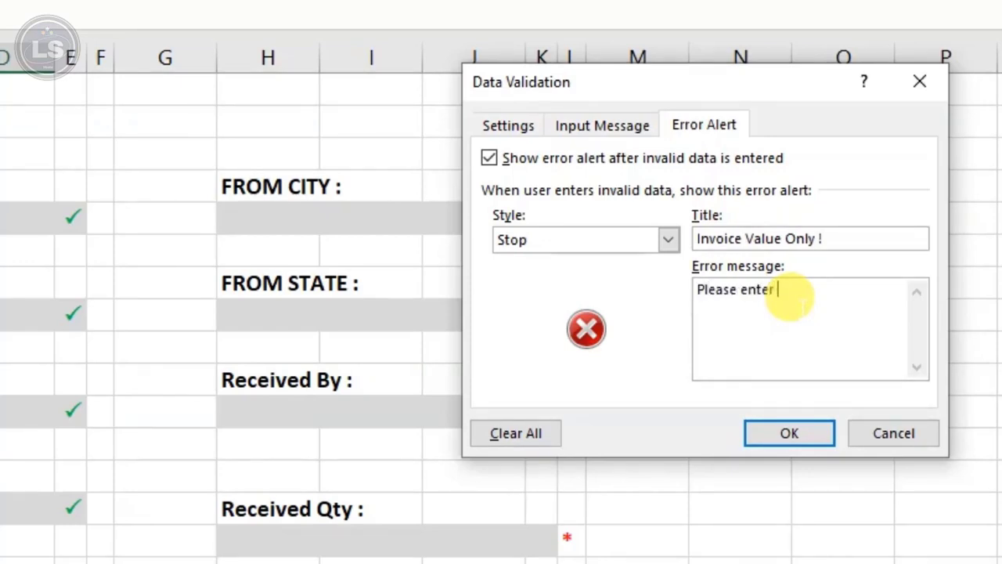
text(values only)
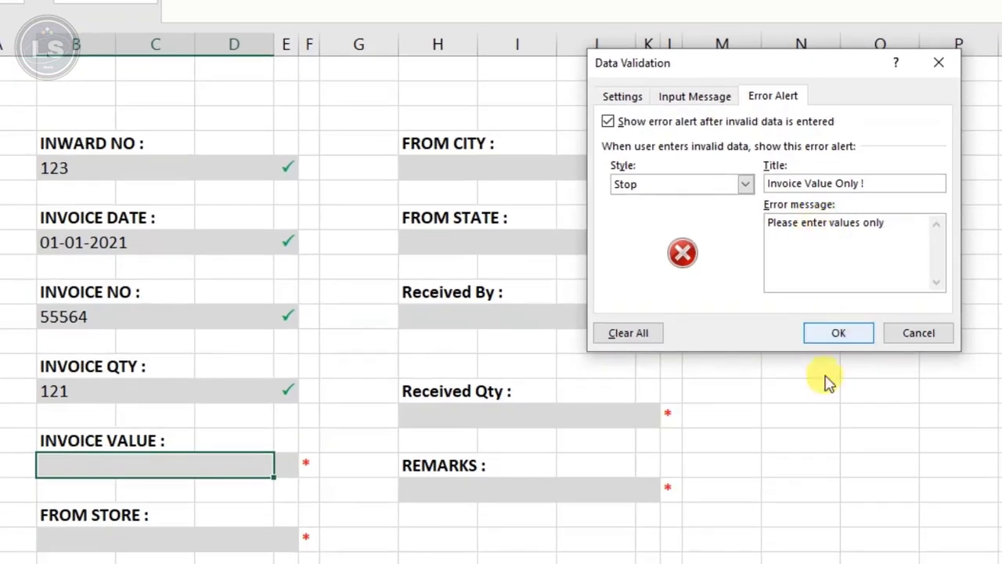
click(835, 335)
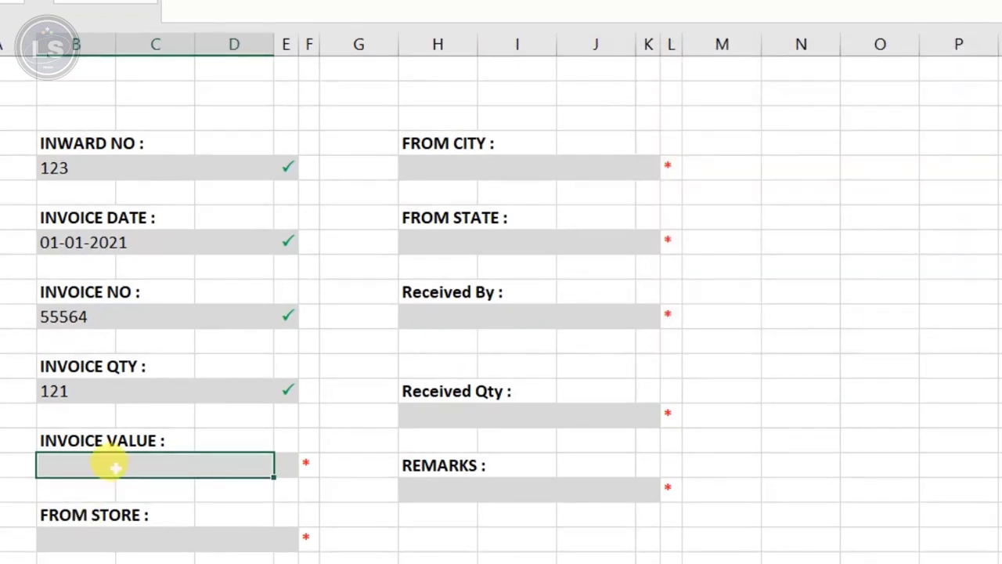
Step: Test the INVOICE VALUE rule with the text entry "sdsd" and clear the entry
text(sdsd)
key(Return)
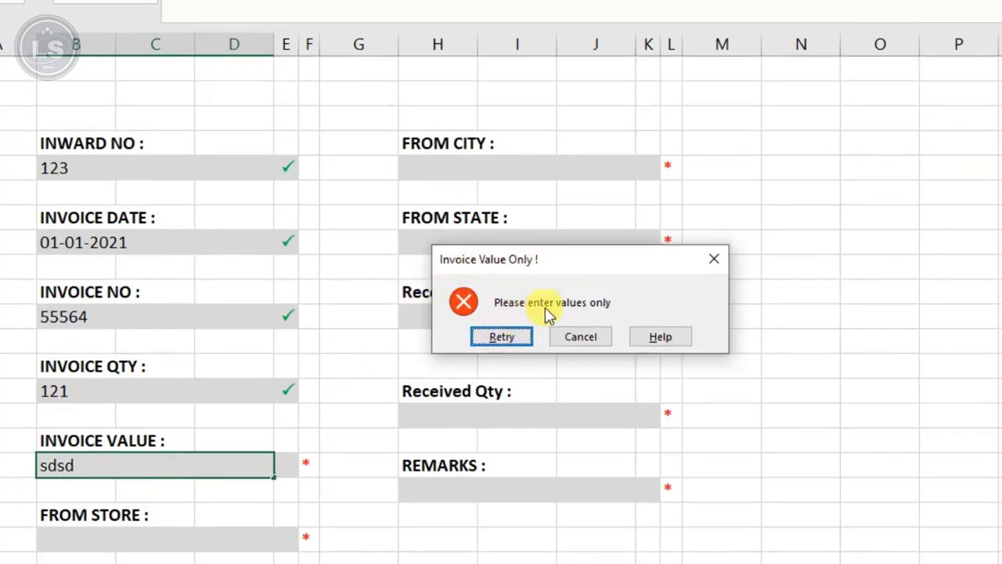
click(519, 333)
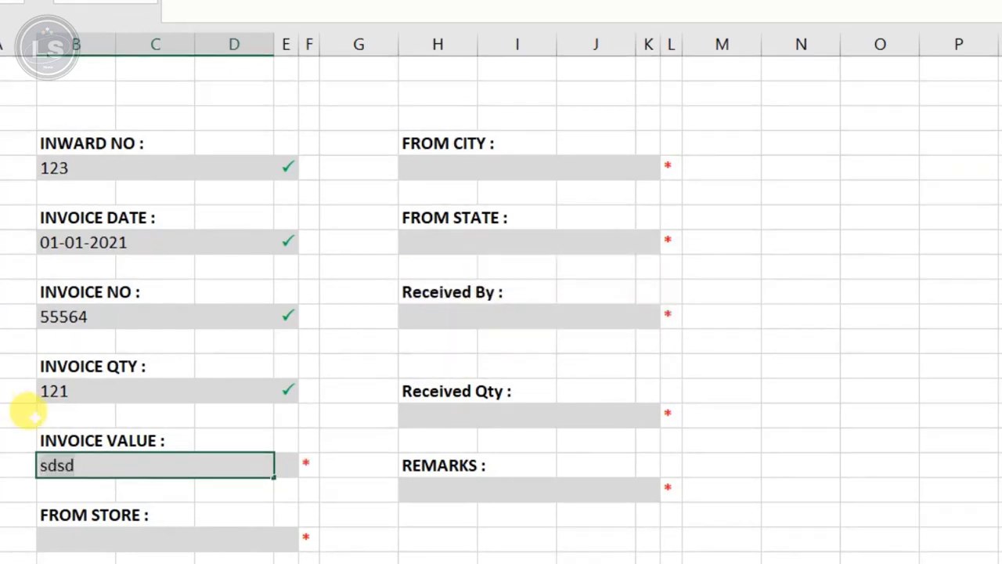
key(BackSpace)
key(BackSpace)
key(BackSpace)
key(BackSpace)
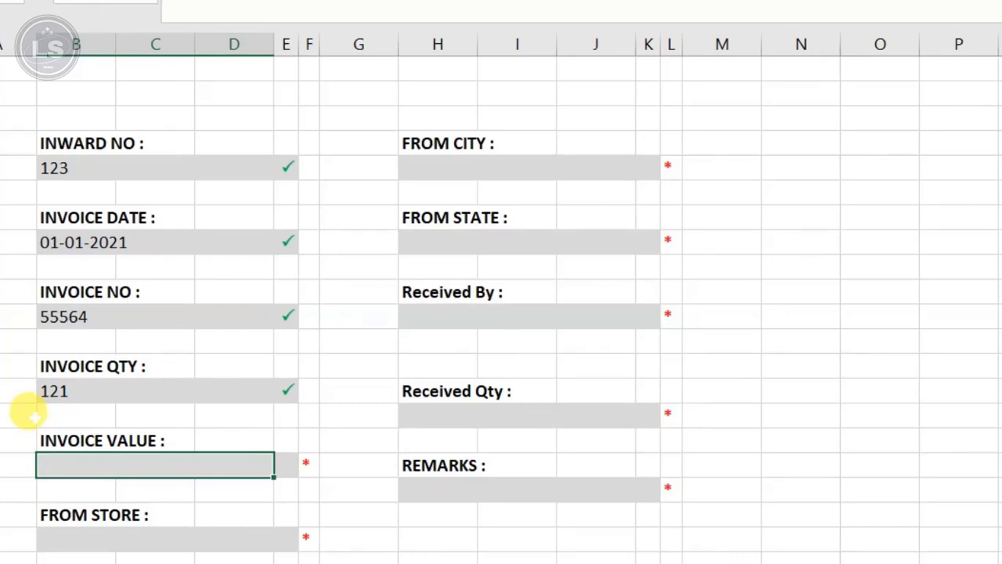
Step: Enter 5300 in the INVOICE VALUE cell and 1234 in the FROM STORE cell
text(5300)
key(Return)
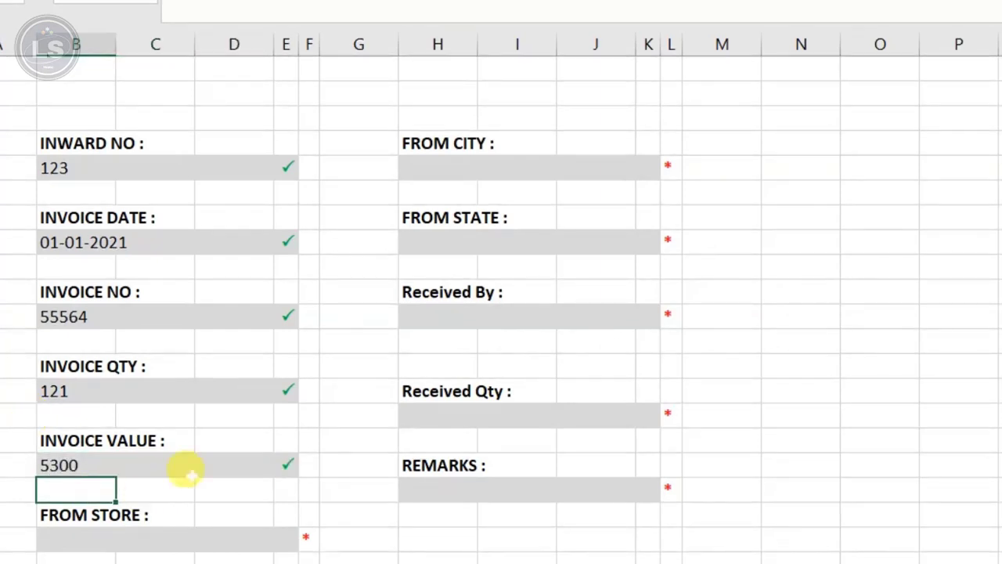
click(149, 535)
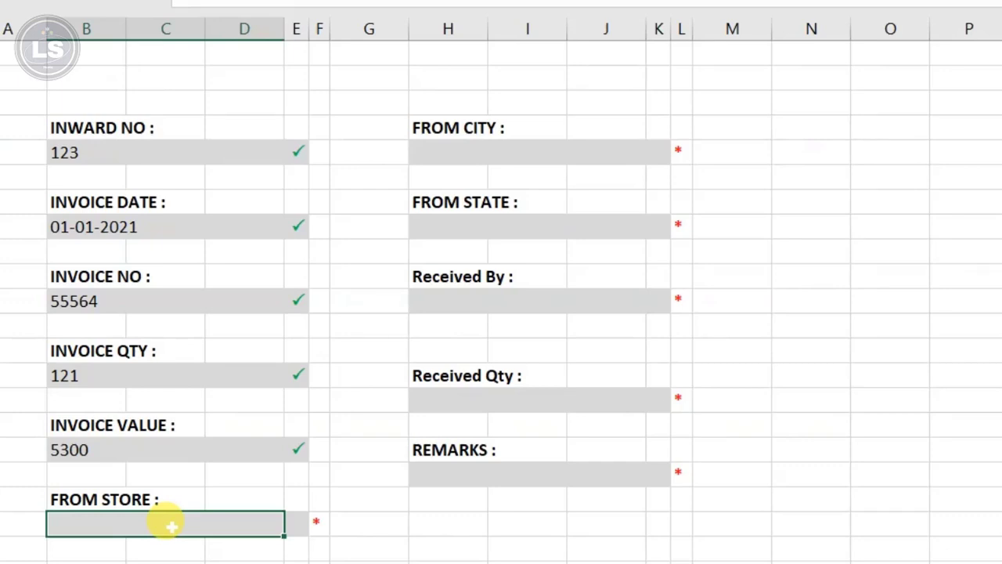
text(1234)
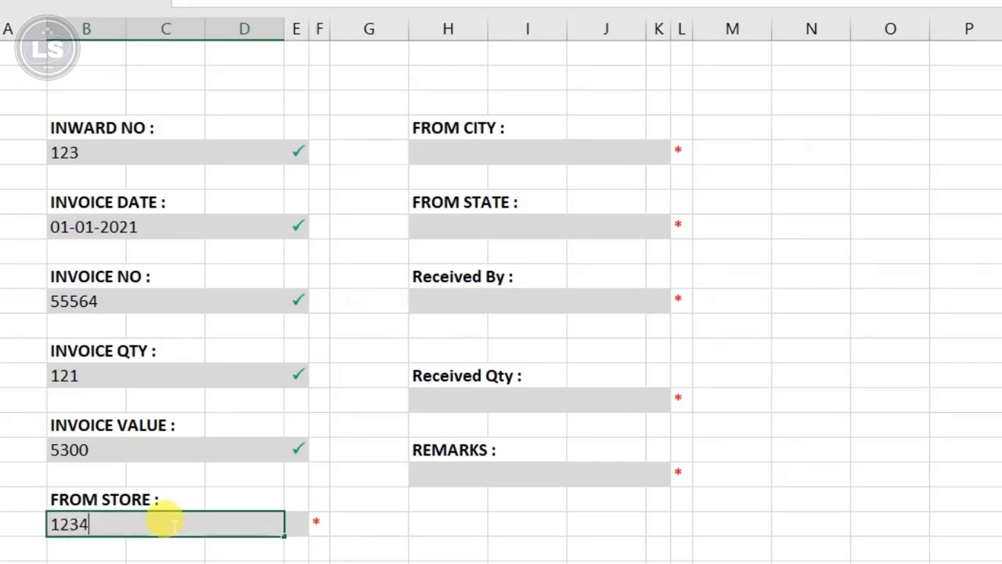
key(Return)
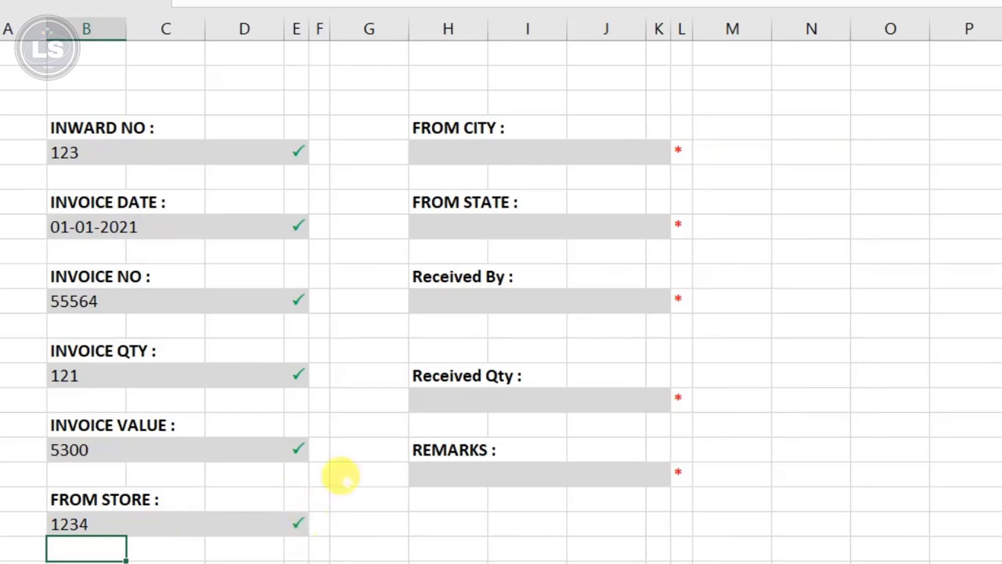
Step: Set up a Custom data validation rule for the FROM CITY input cell with the formula =istext(H5)
click(474, 151)
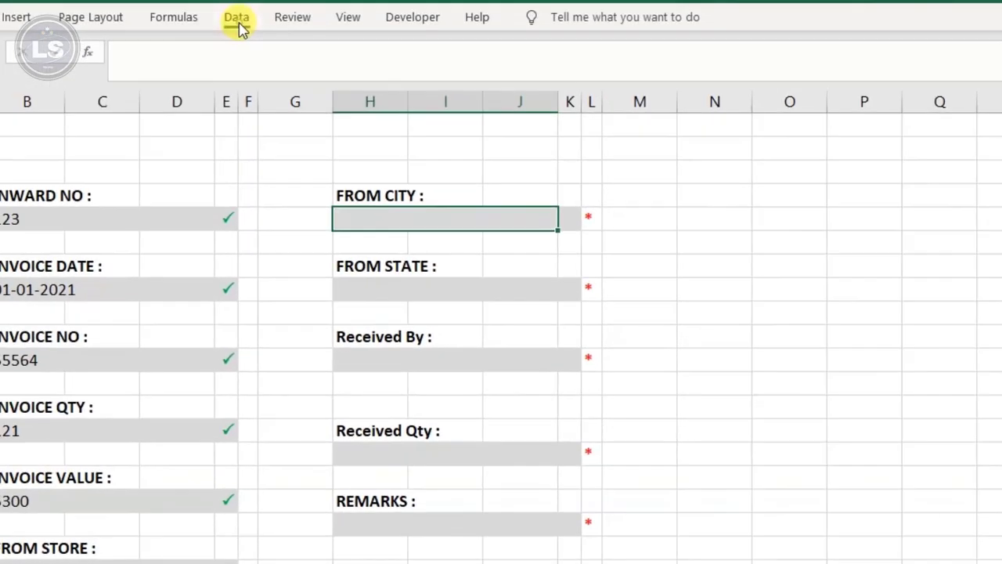
click(236, 17)
click(624, 85)
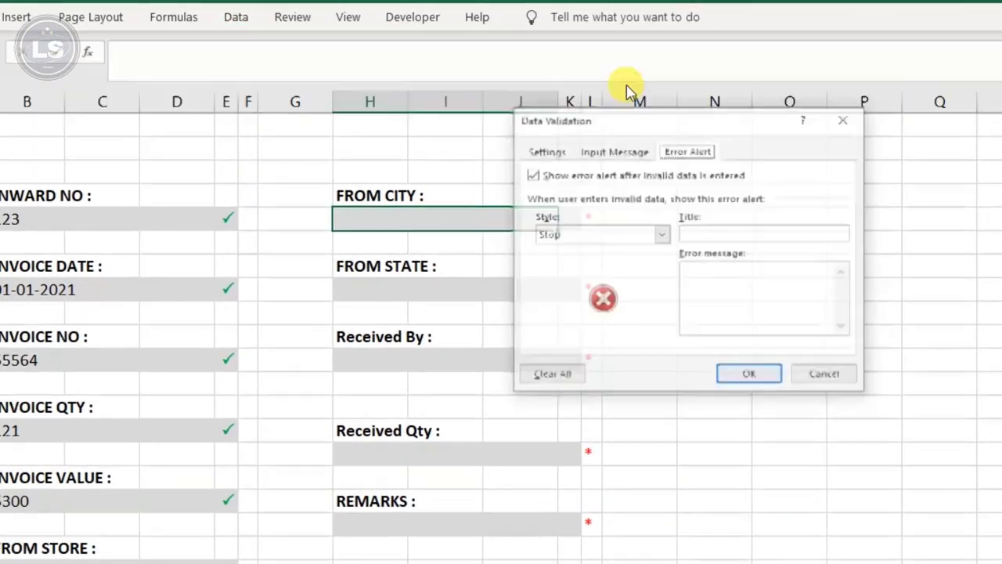
click(541, 150)
click(567, 210)
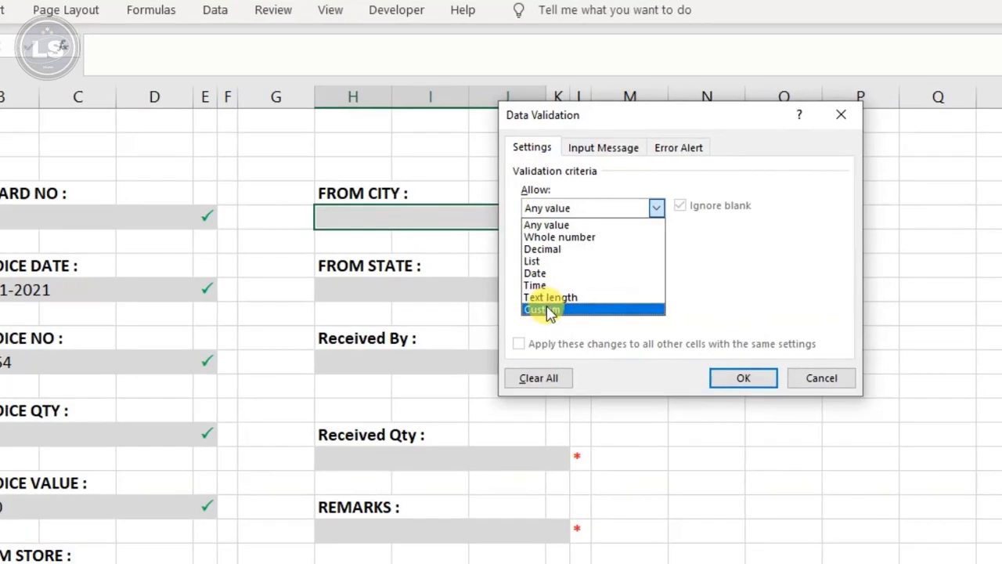
click(560, 309)
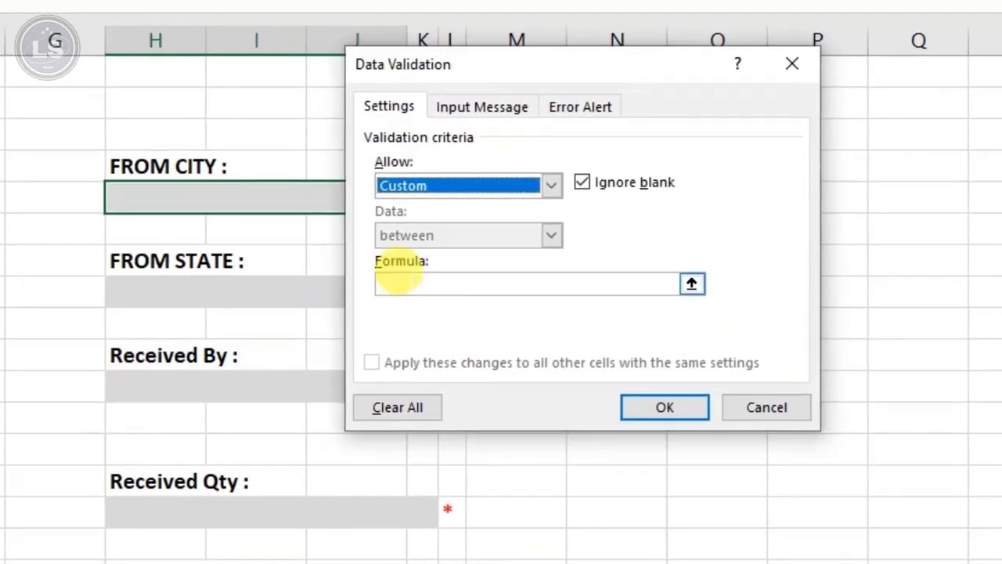
click(554, 282)
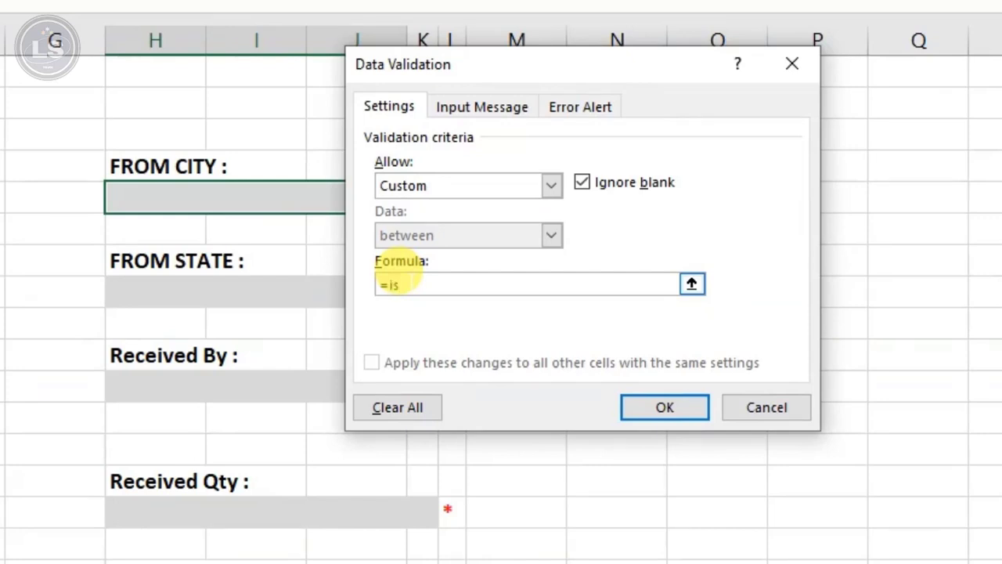
text(=istext()
click(218, 189)
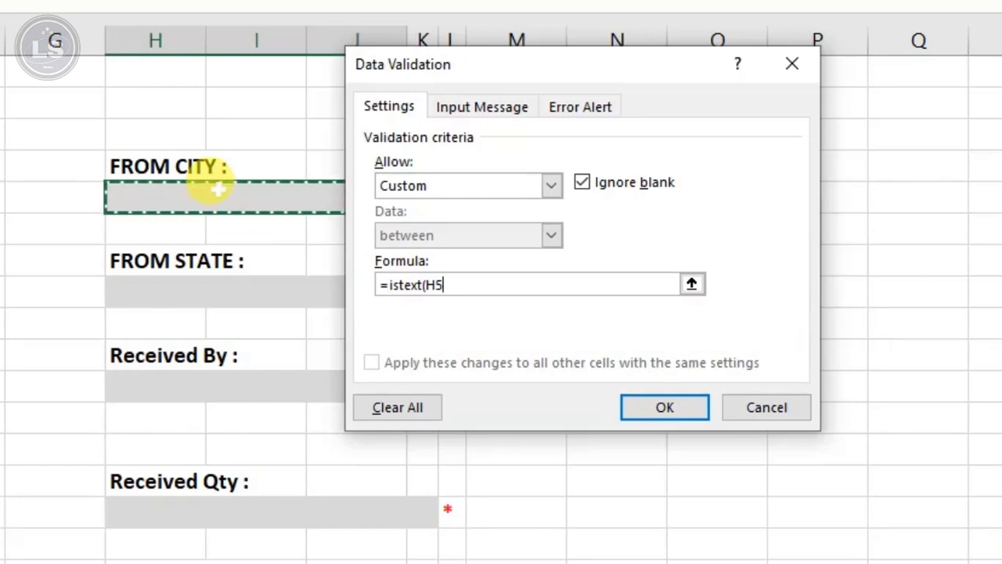
text())
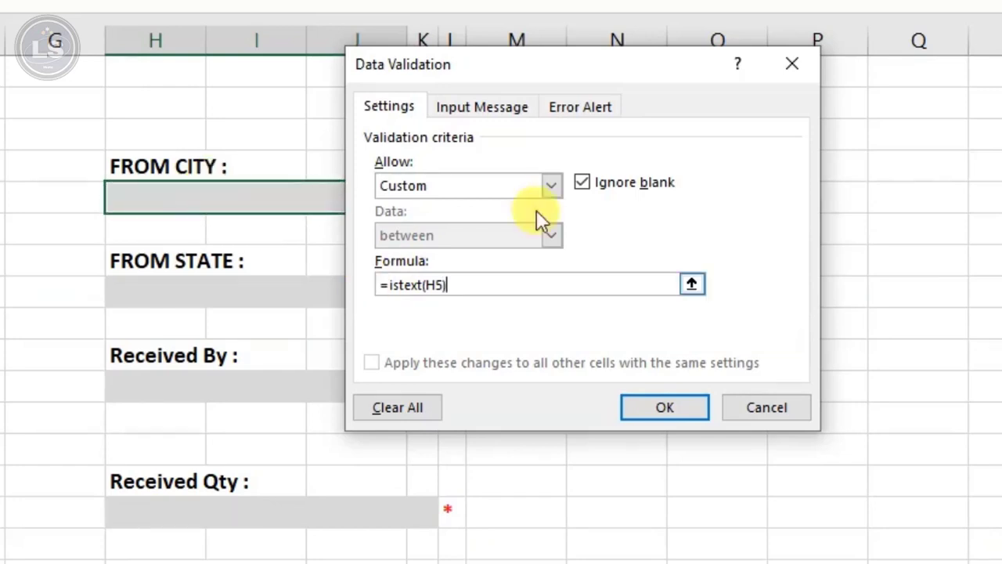
Step: Give the FROM CITY rule an error alert titled "From City" with the message "Enter City Name" and apply the rule
click(576, 108)
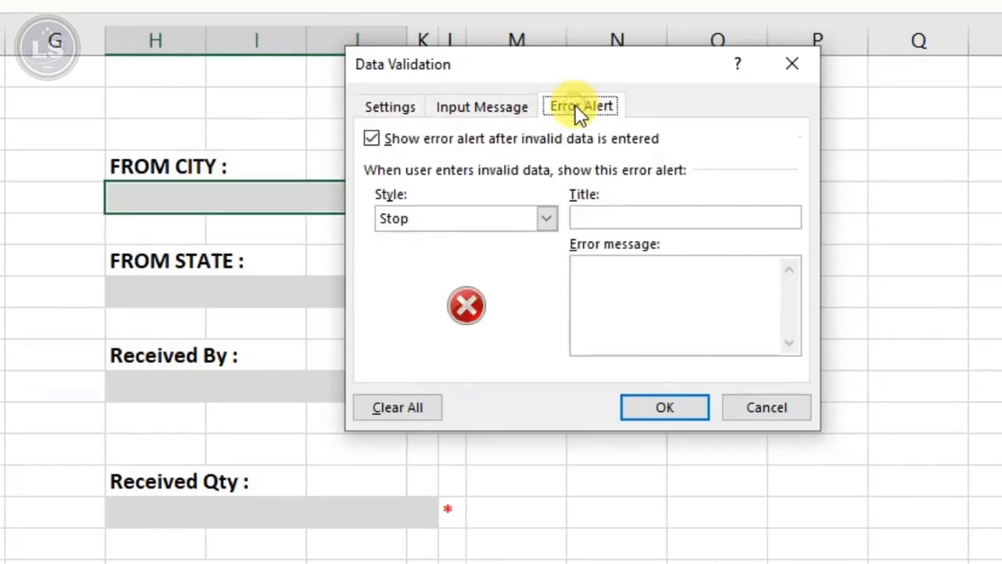
click(618, 213)
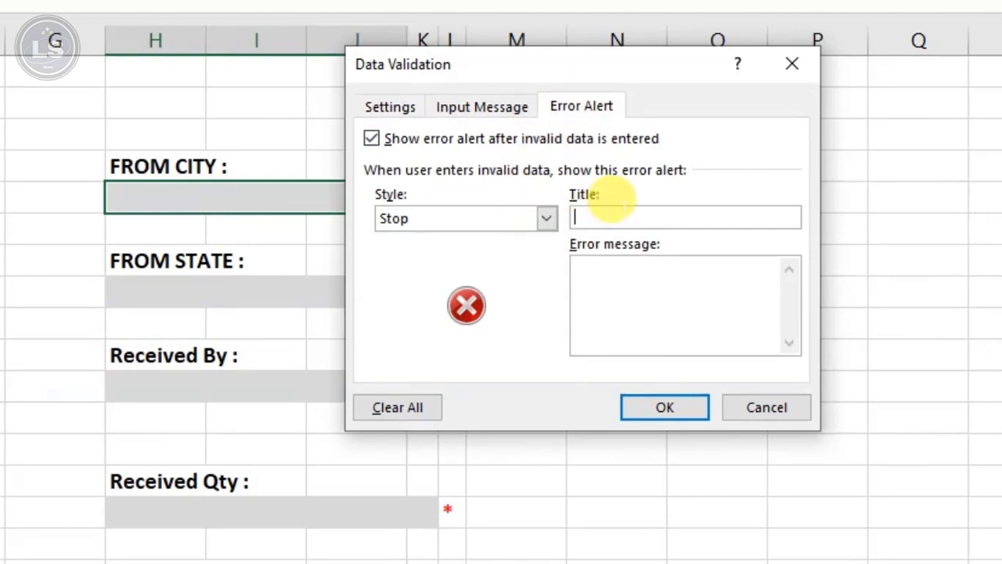
text(From City)
click(591, 264)
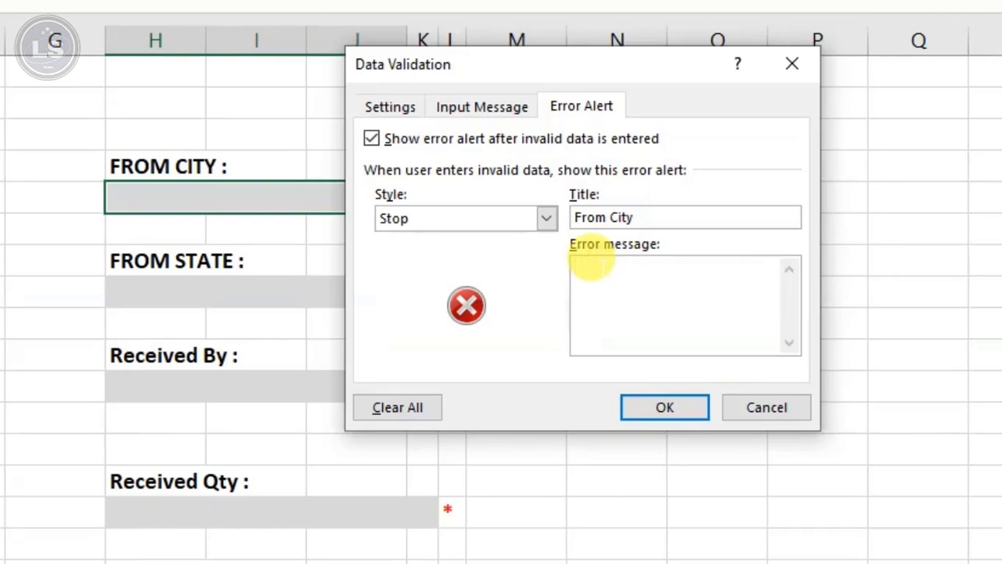
text(Enter)
text( City)
text( Namm)
key(BackSpace)
text(e)
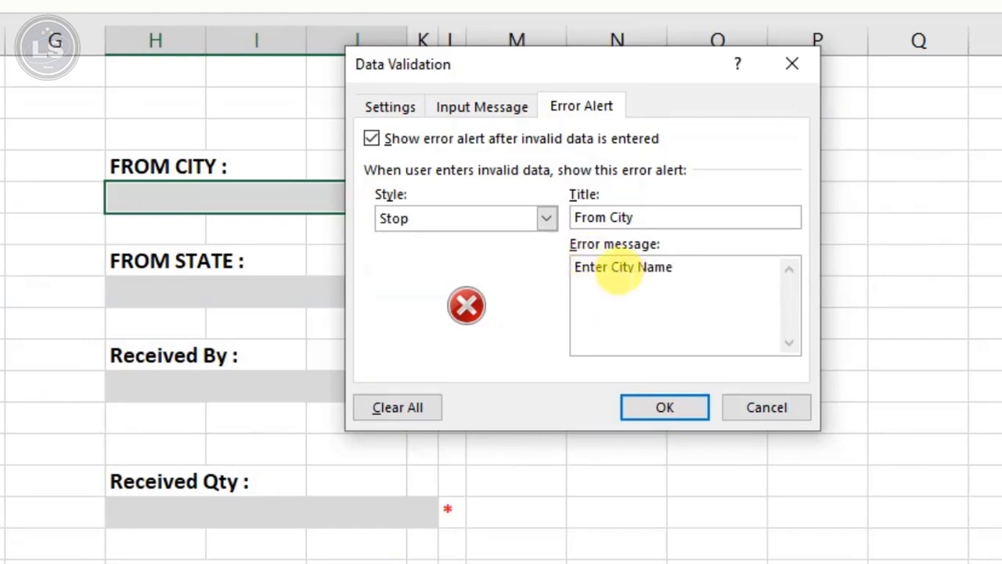
click(660, 408)
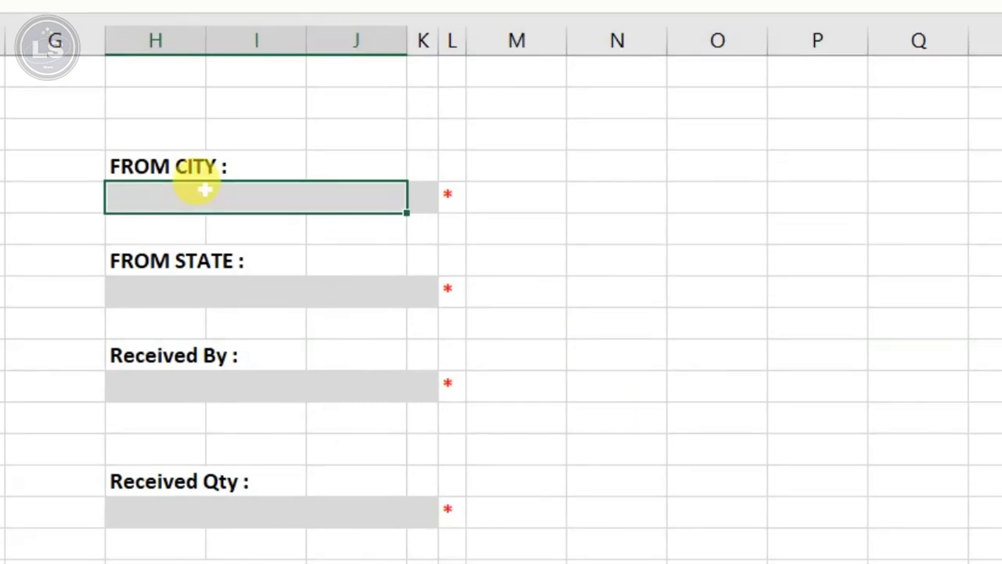
Step: Test the FROM CITY rule with the number 5465, replace the entry with Hyd and check the tick and asterisk cells
text(5465)
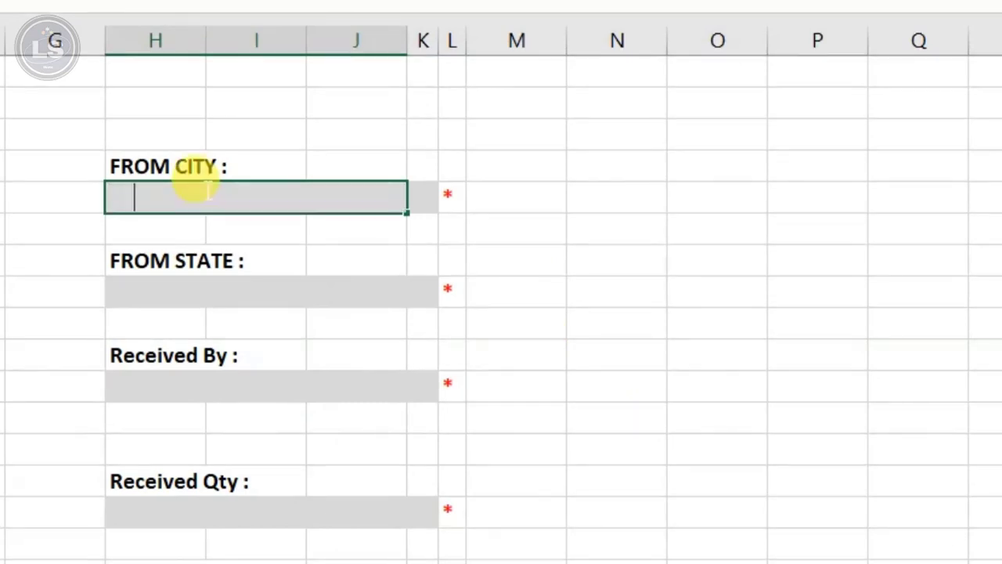
key(Return)
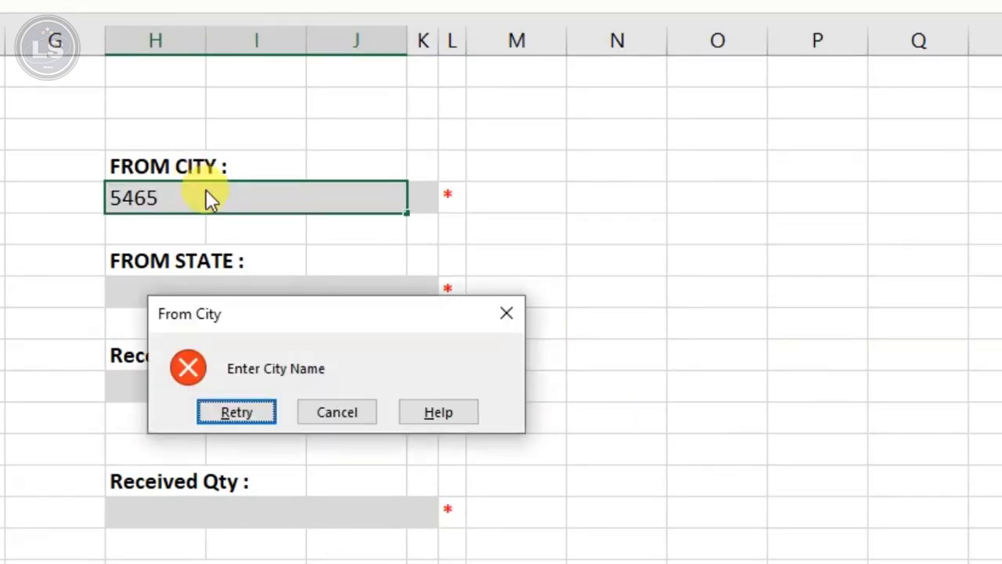
key(Return)
key(BackSpace)
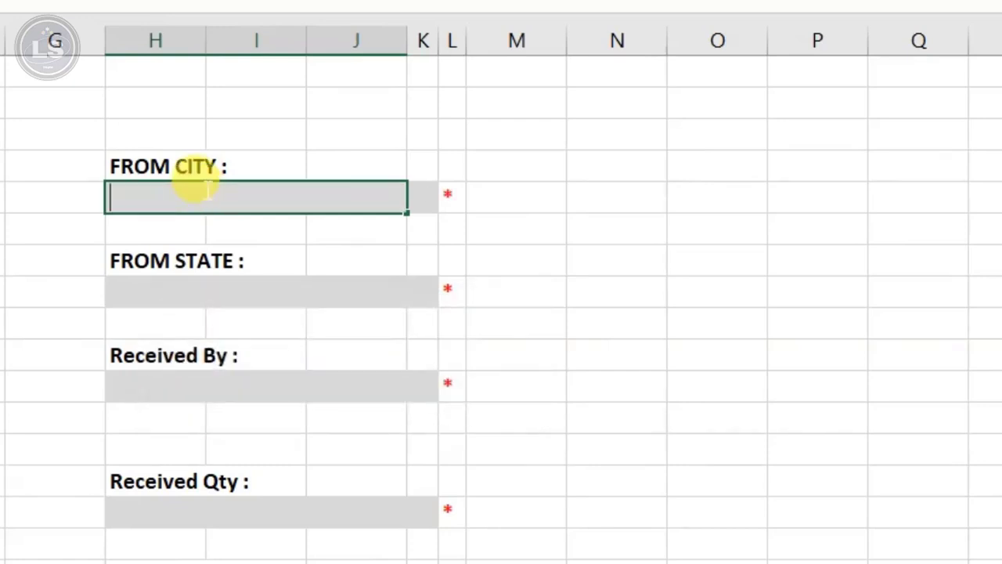
text(Hyd)
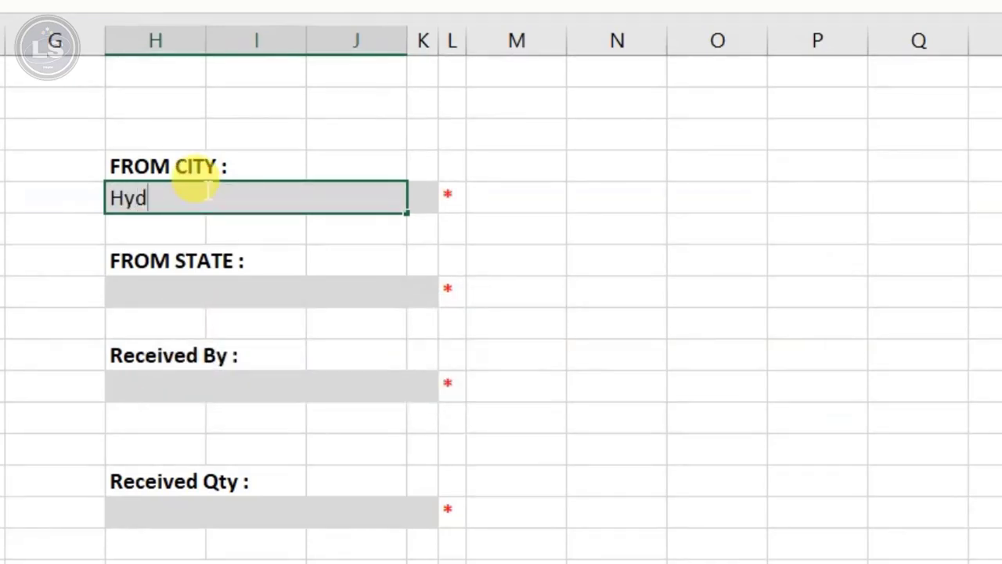
key(Return)
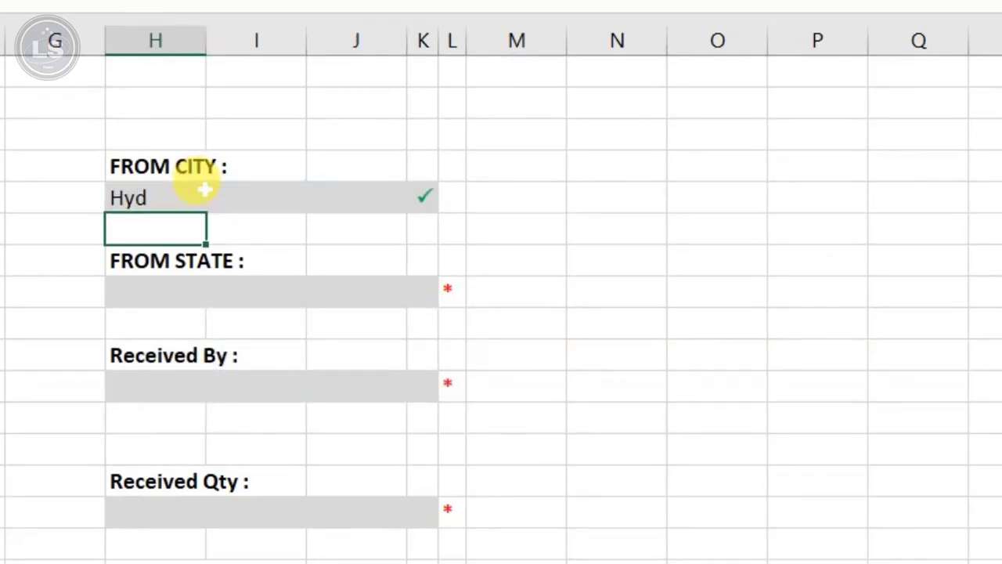
click(203, 189)
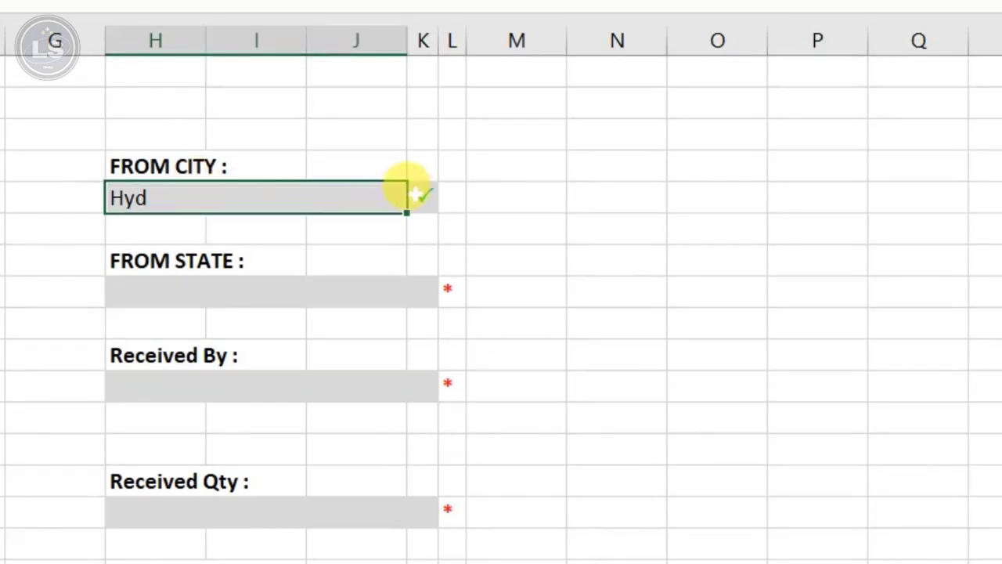
click(427, 196)
click(458, 199)
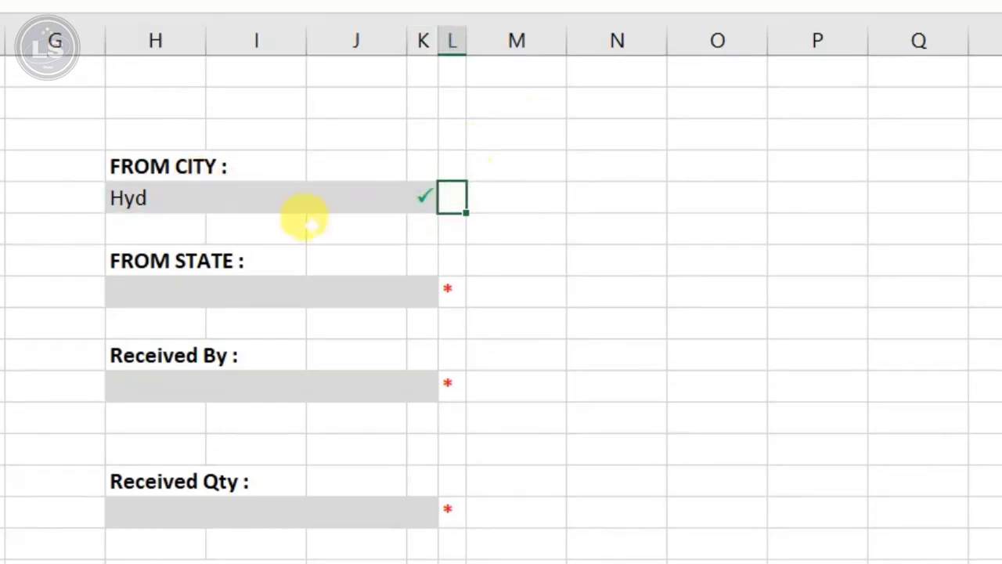
Step: Set up a Custom data validation rule for the FROM STATE input cell with the formula =istext(H8)
click(212, 289)
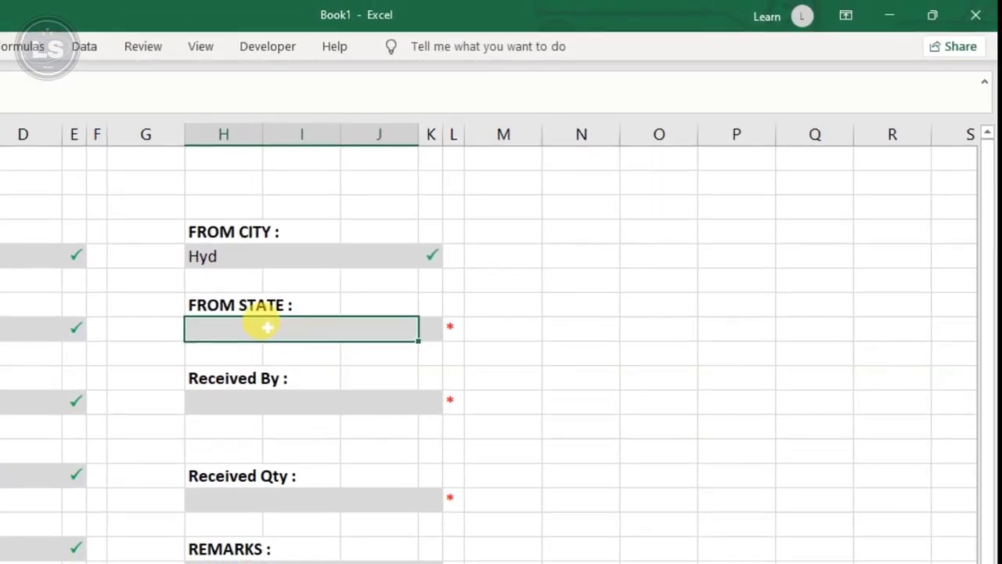
click(80, 47)
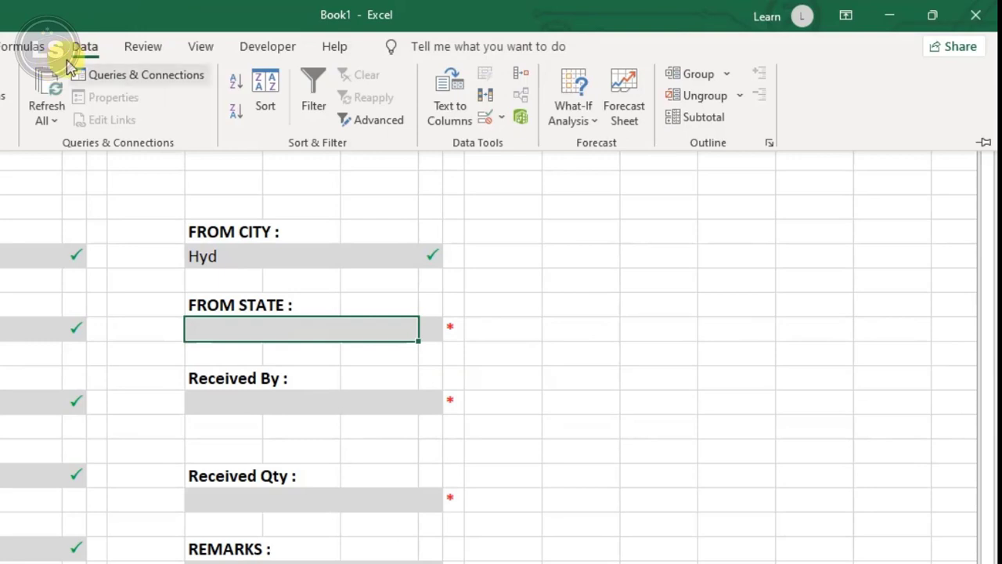
click(485, 116)
click(397, 192)
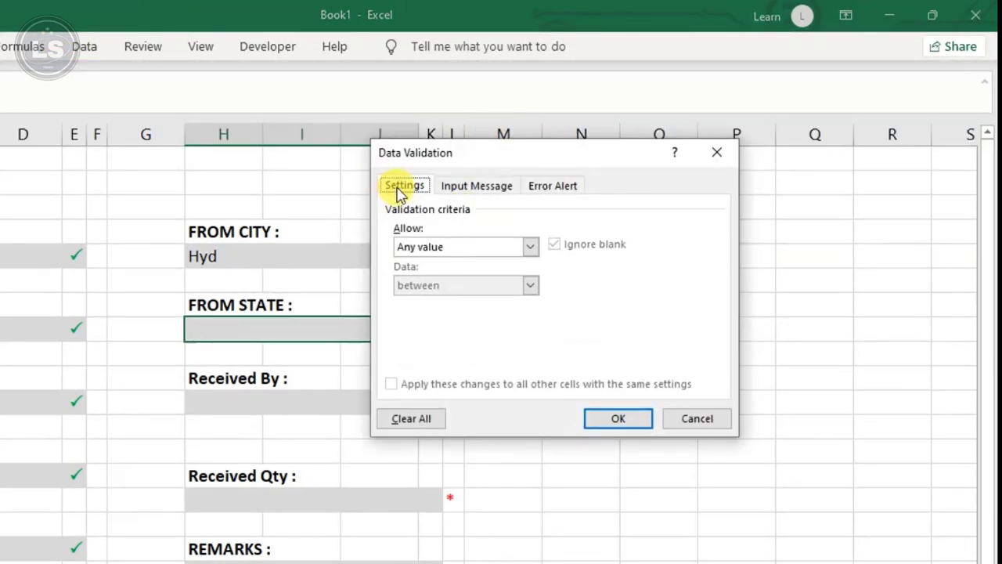
click(451, 247)
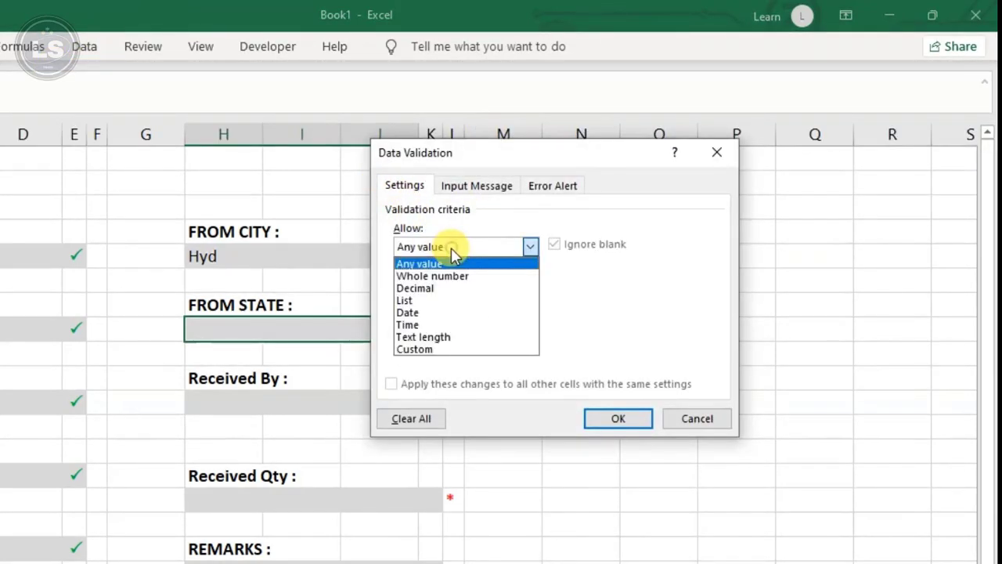
click(440, 352)
click(436, 322)
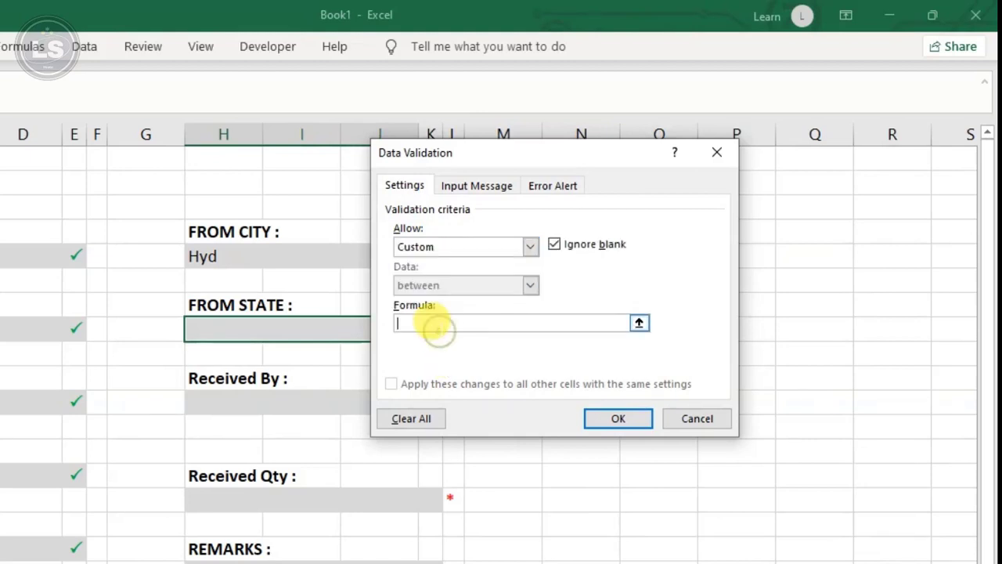
text(=)
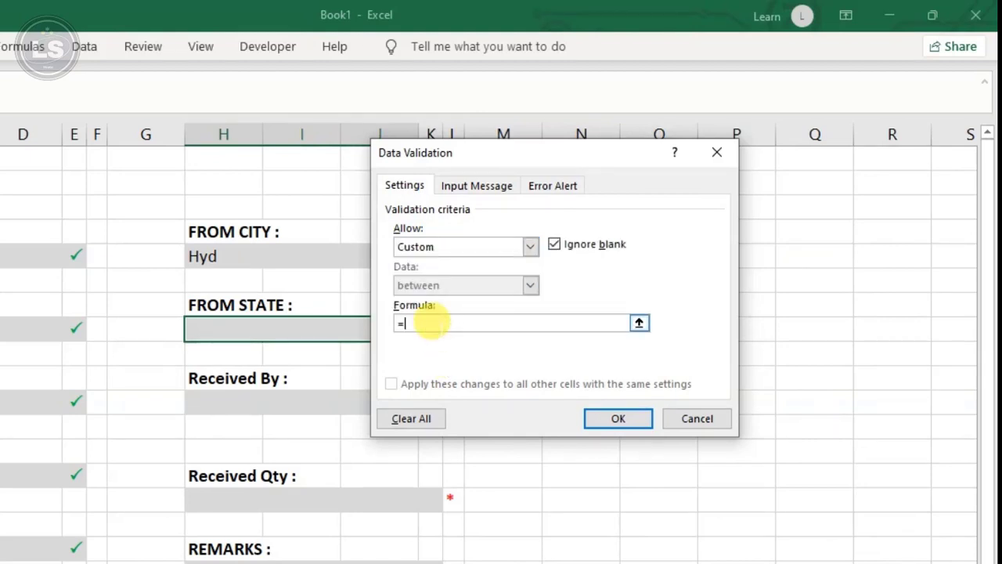
text(istext()
click(299, 327)
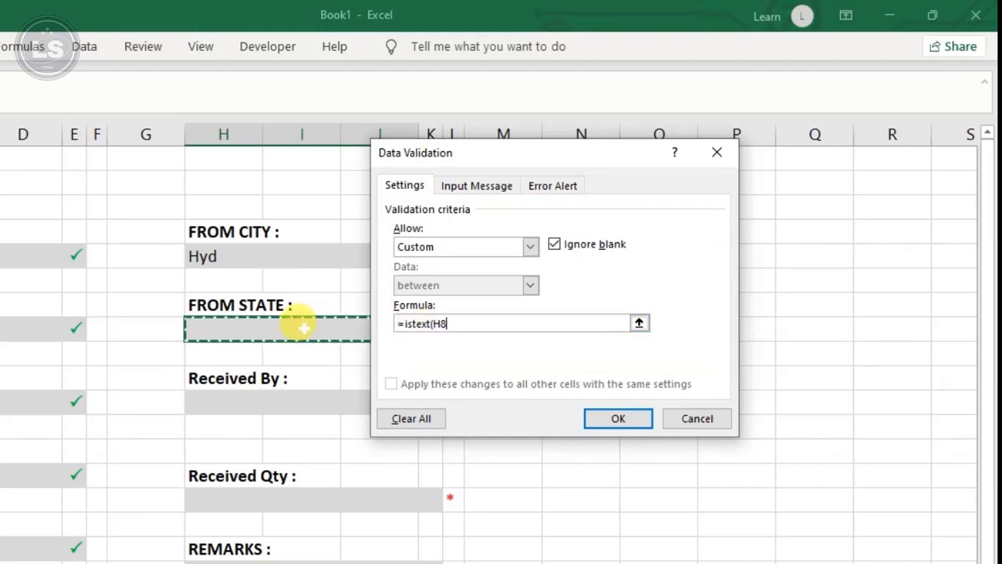
text())
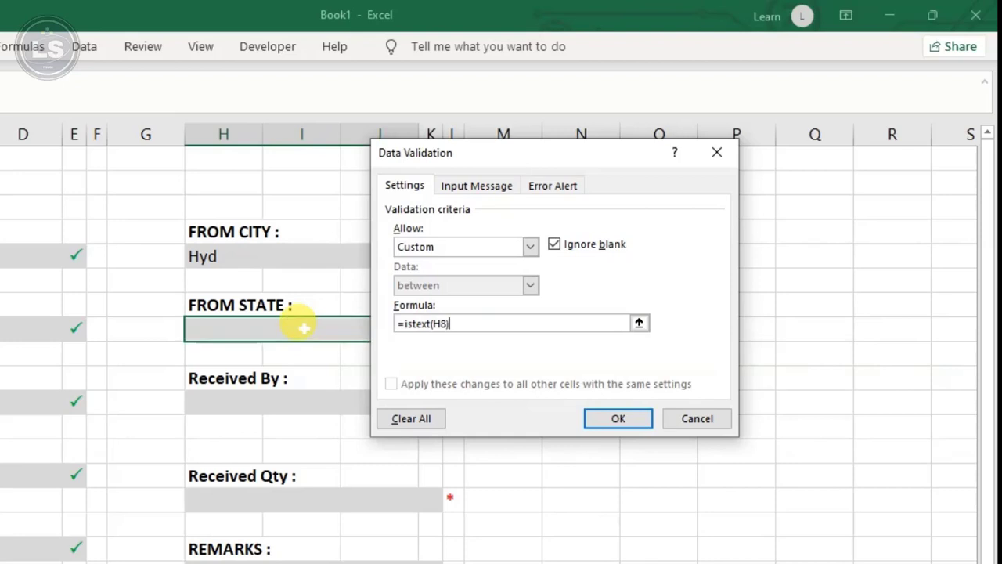
Step: Give the FROM STATE rule an error alert titled "From State" with the message "Enter State Name" and apply the rule
click(564, 187)
click(566, 269)
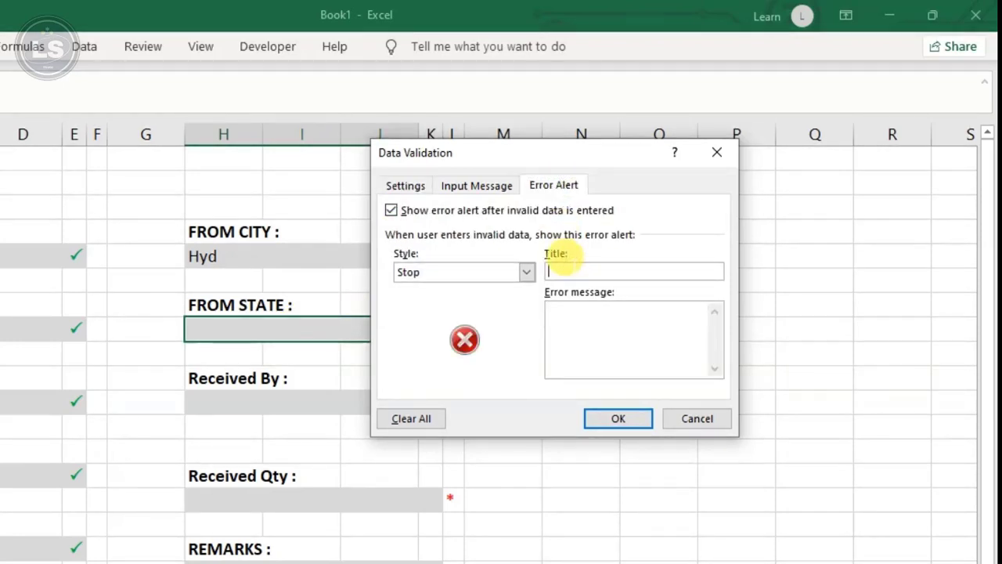
text(From State)
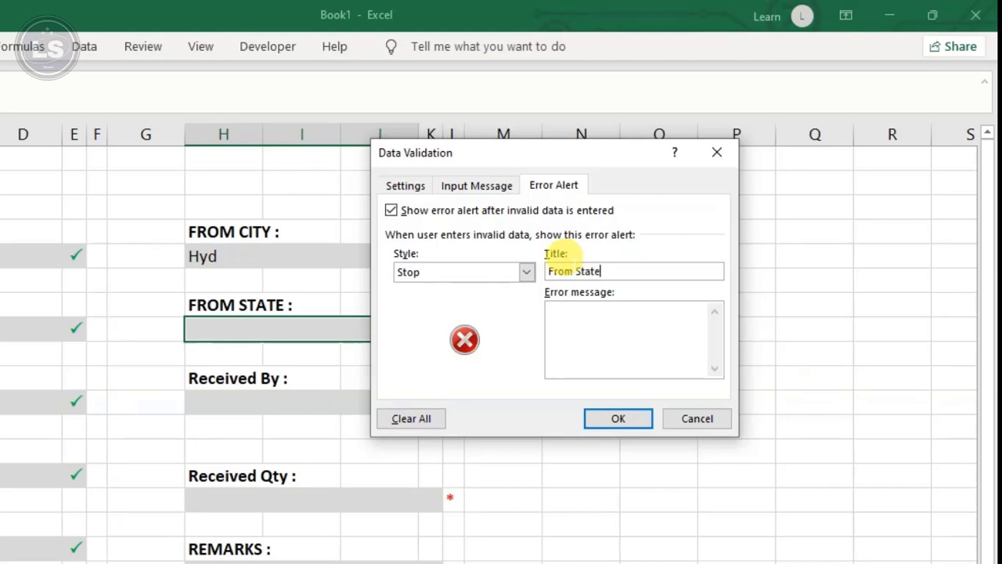
click(565, 309)
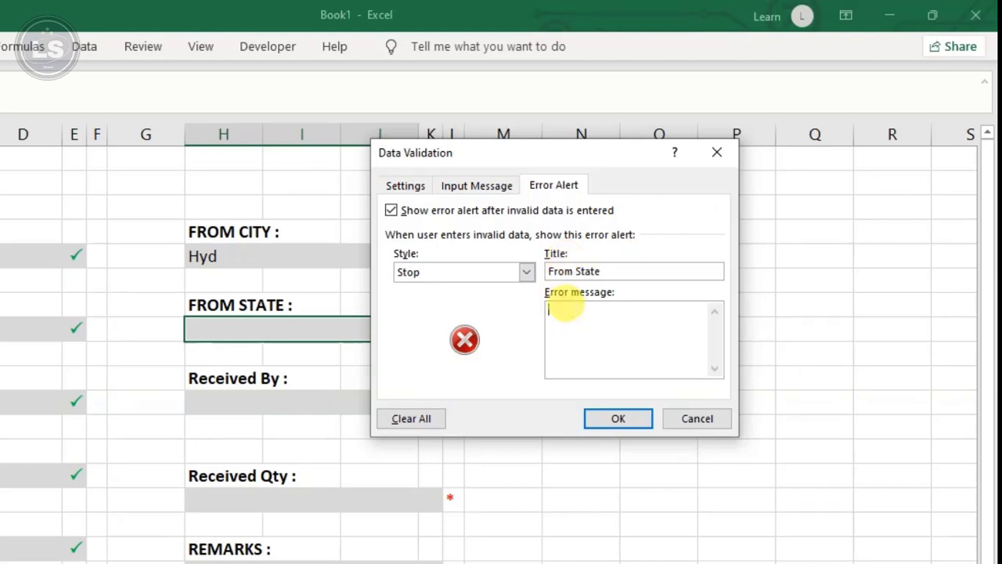
text(Enter State Name)
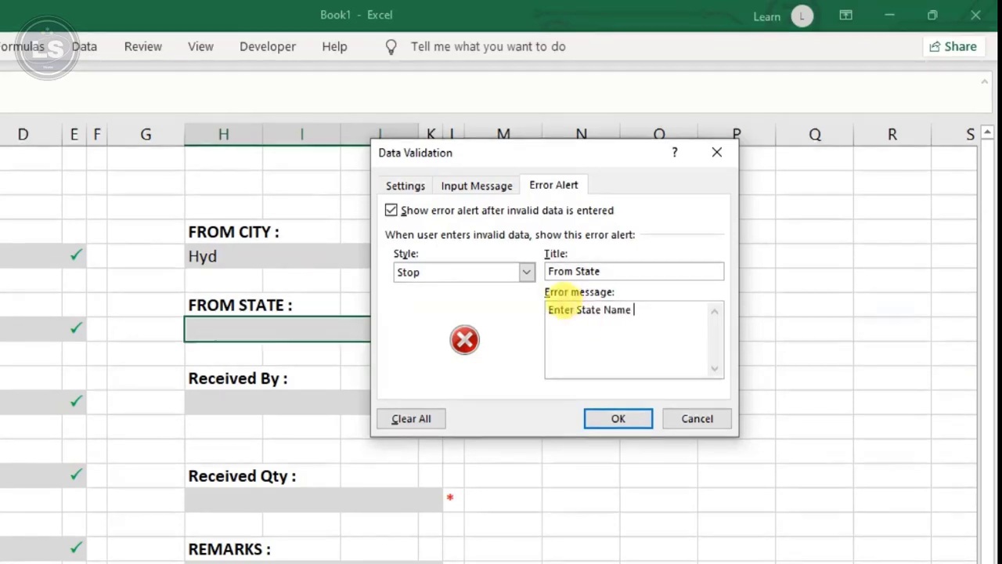
click(608, 413)
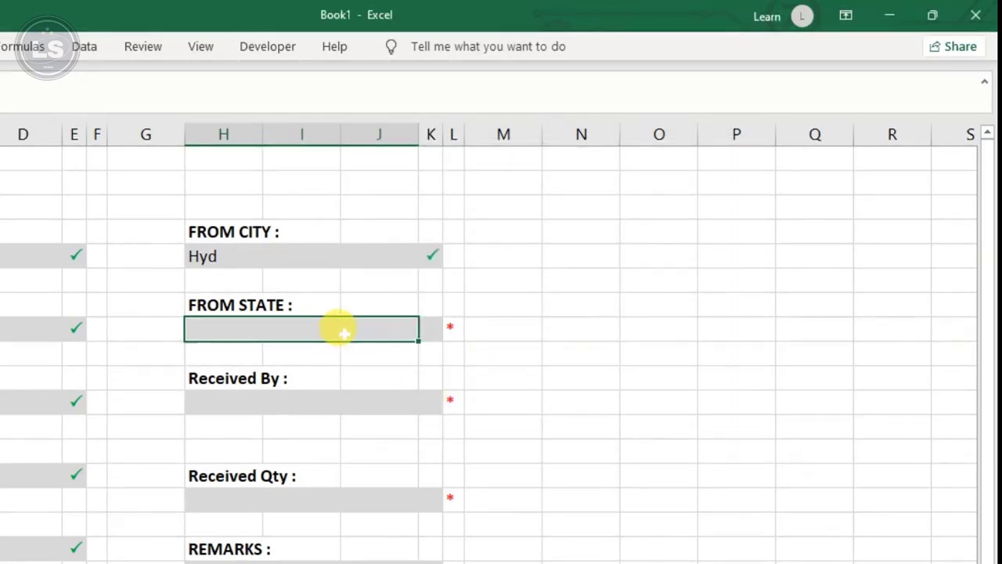
Step: Test the FROM STATE rule with the number 545 and replace the entry with TG
text(545.)
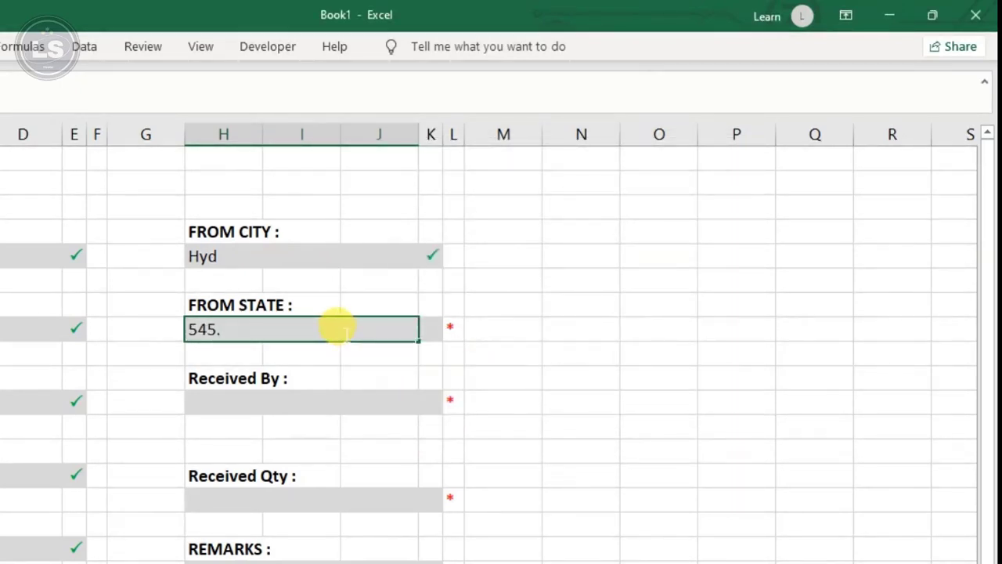
key(Return)
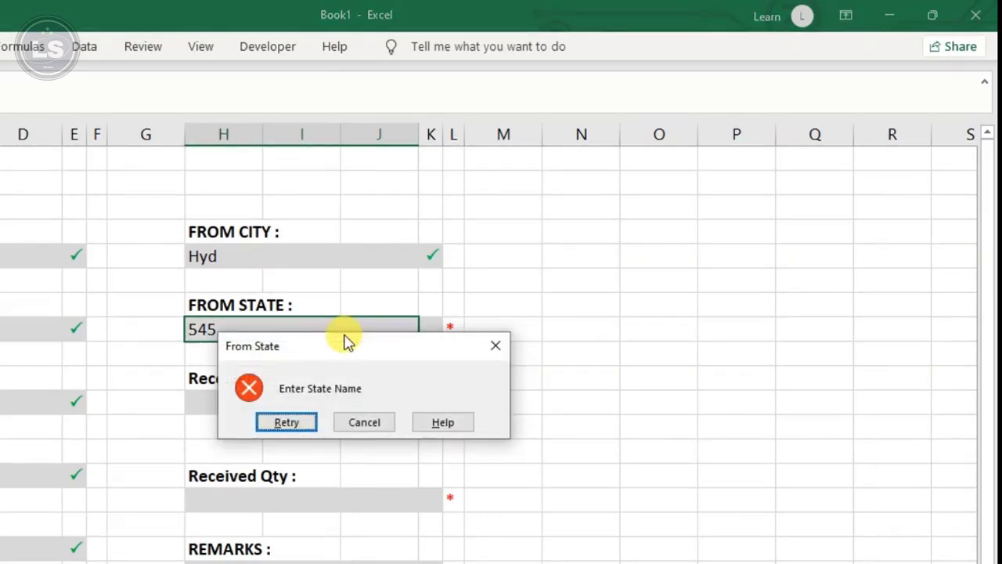
click(307, 420)
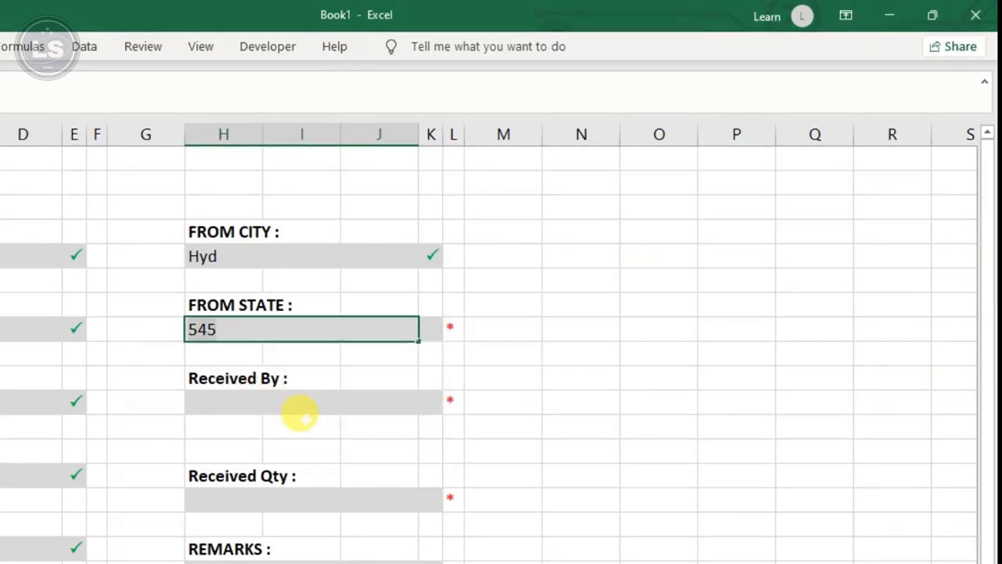
key(BackSpace)
key(BackSpace)
key(BackSpace)
text(TG)
key(Return)
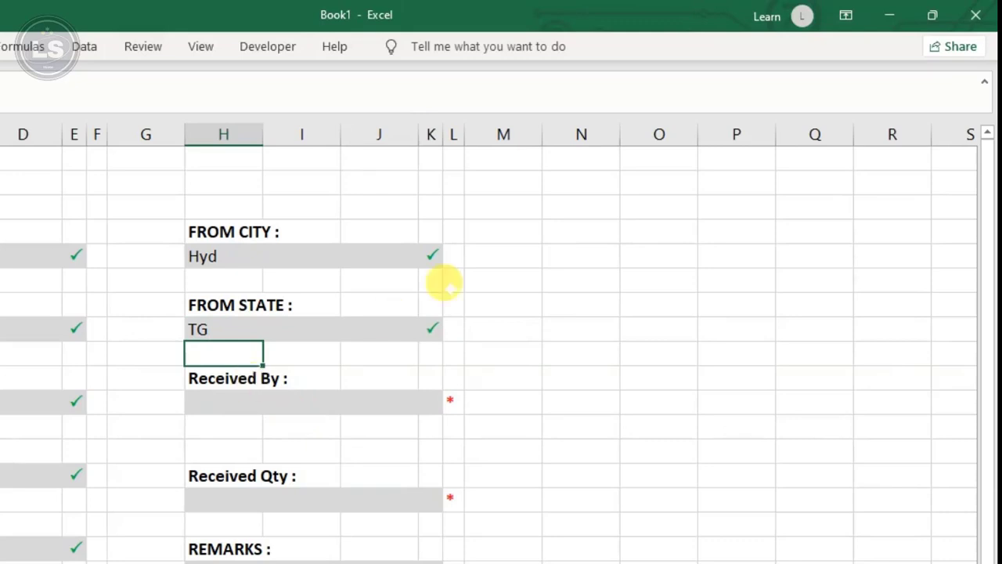
Step: Move the Received Qty and REMARKS fields, including their asterisk cells, up one row
click(289, 397)
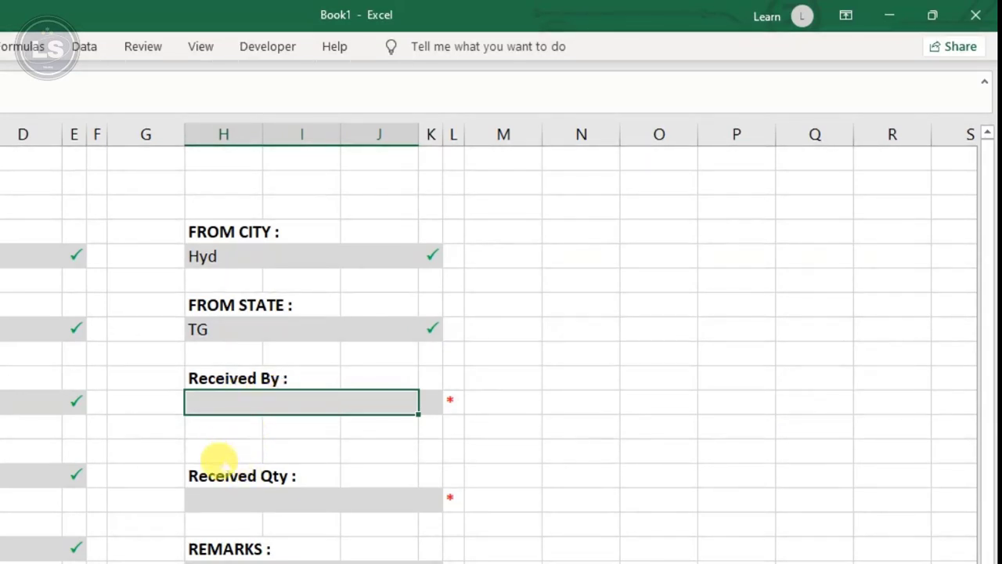
drag(219, 463, 447, 559)
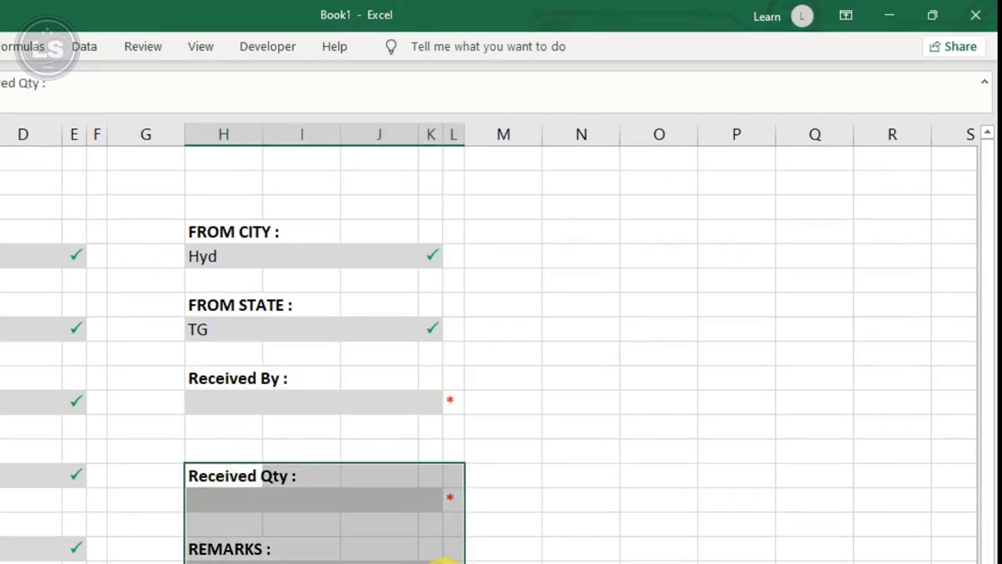
key(ctrl+x)
click(221, 447)
key(ctrl+v)
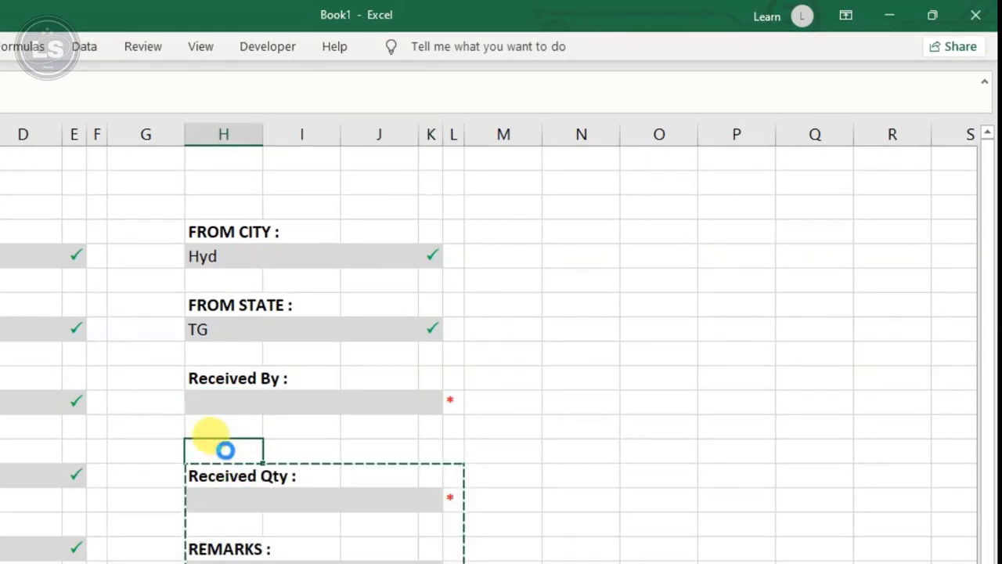
key(Return)
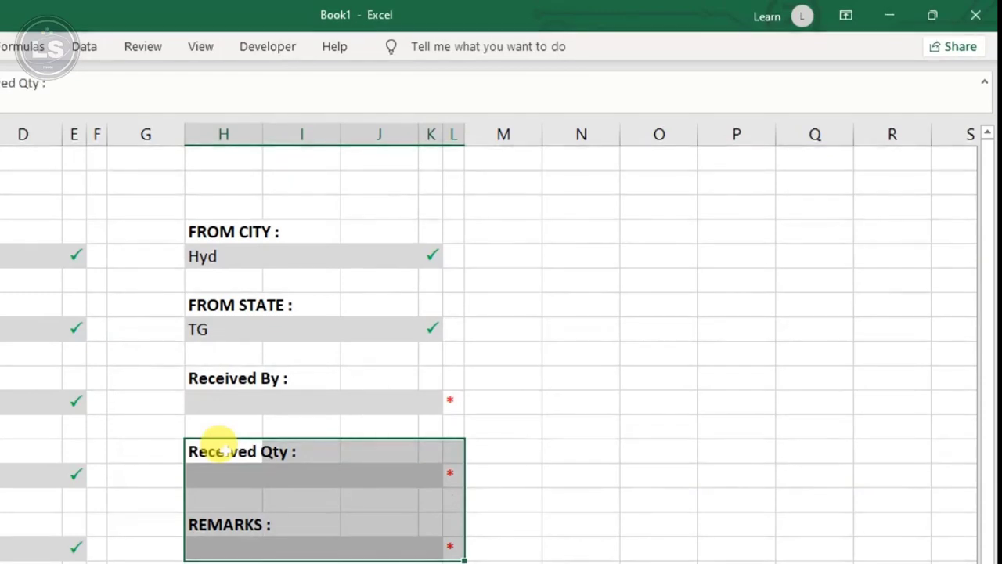
click(475, 405)
Step: Set up a Custom data validation rule for the Received By input cell with the formula =istext(H11)
click(257, 402)
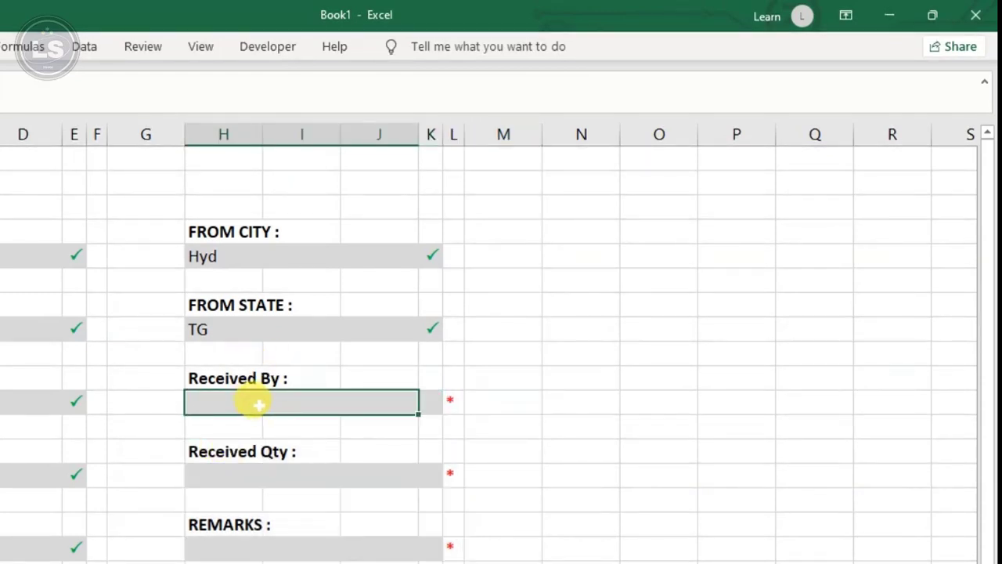
click(89, 48)
click(488, 117)
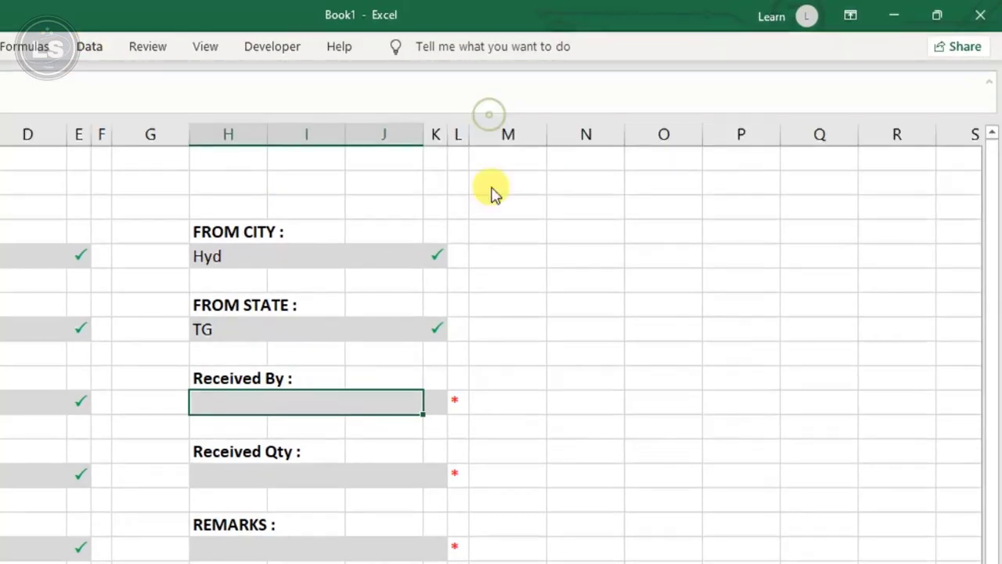
click(410, 187)
click(443, 247)
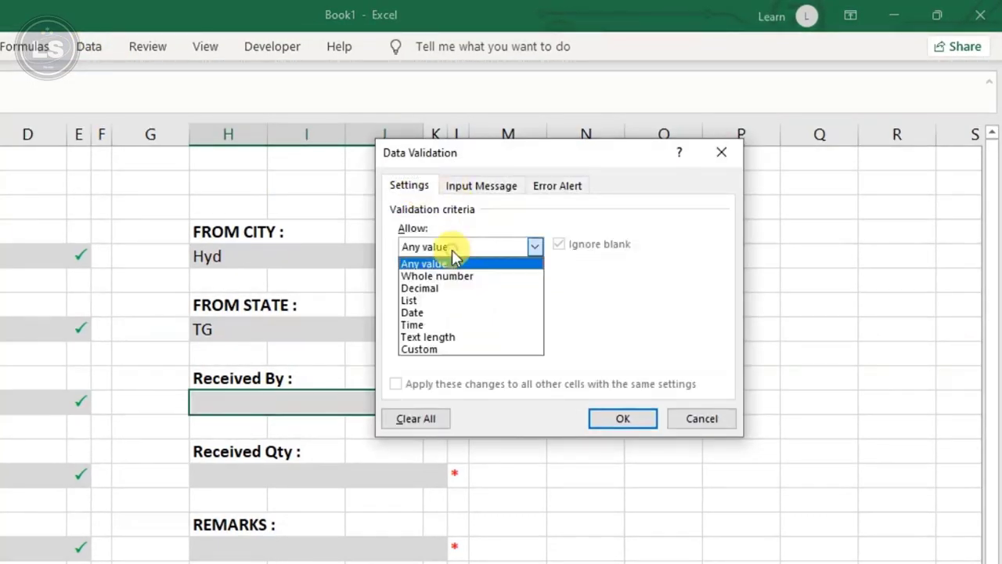
click(451, 351)
click(440, 321)
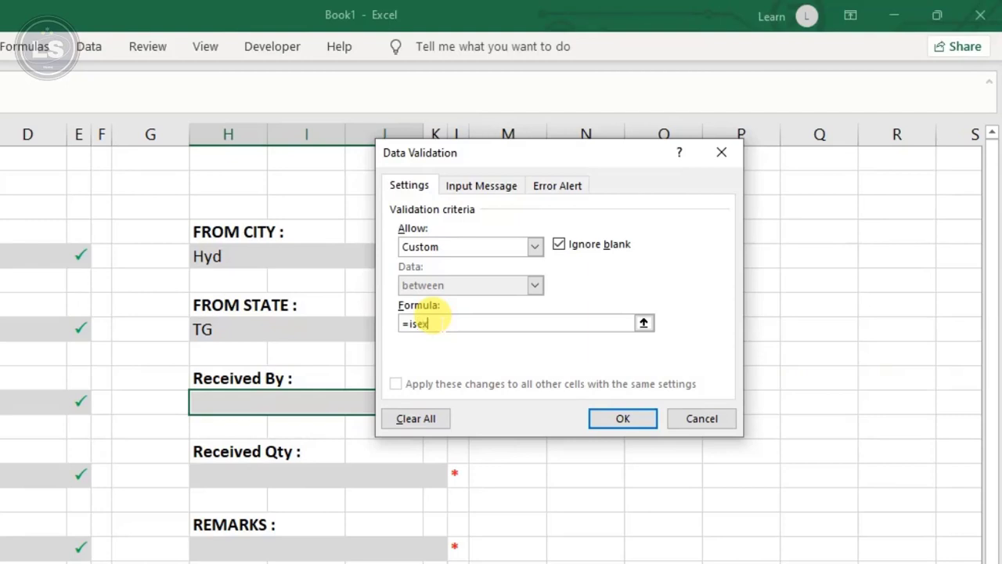
text(=istext)
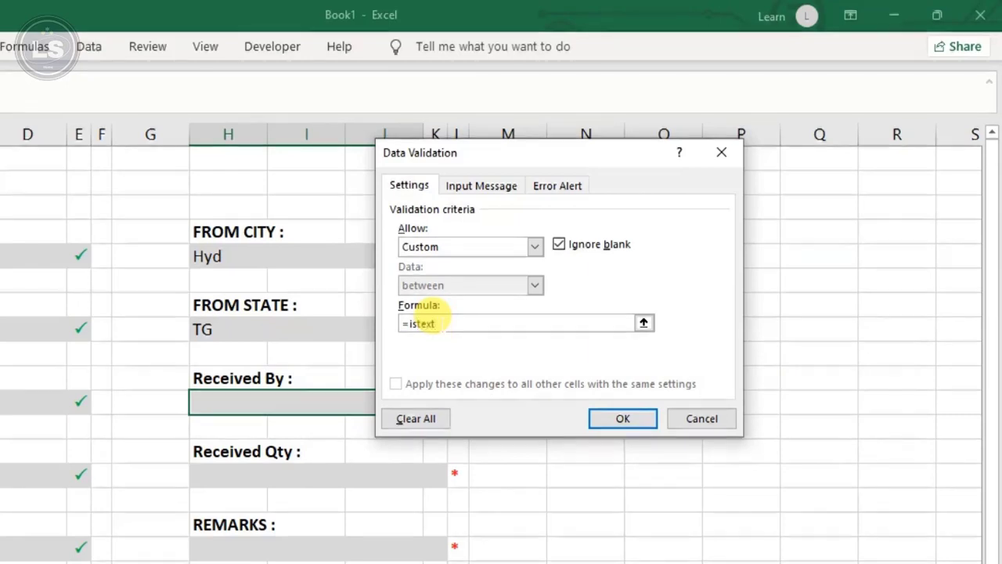
text(()
click(258, 402)
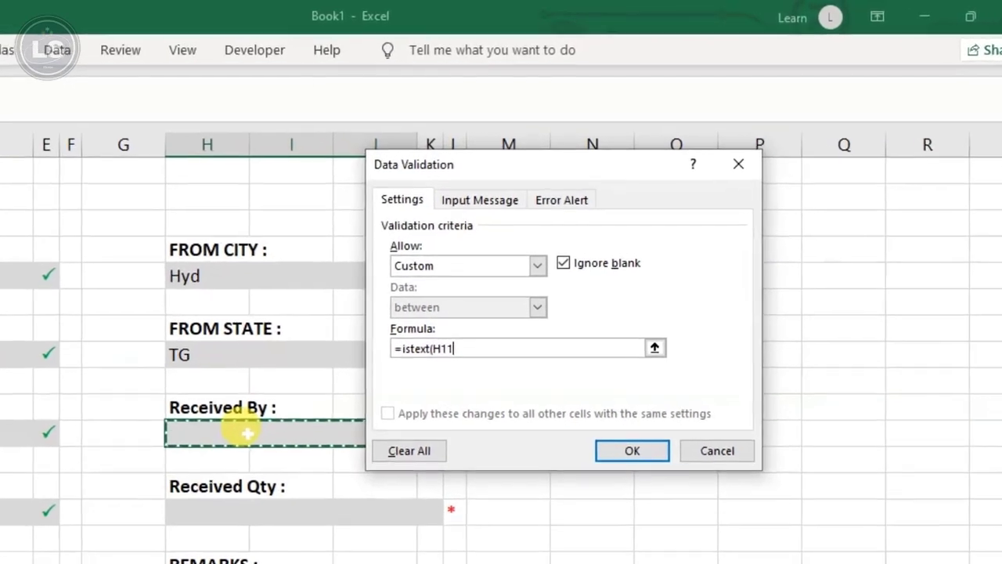
text())
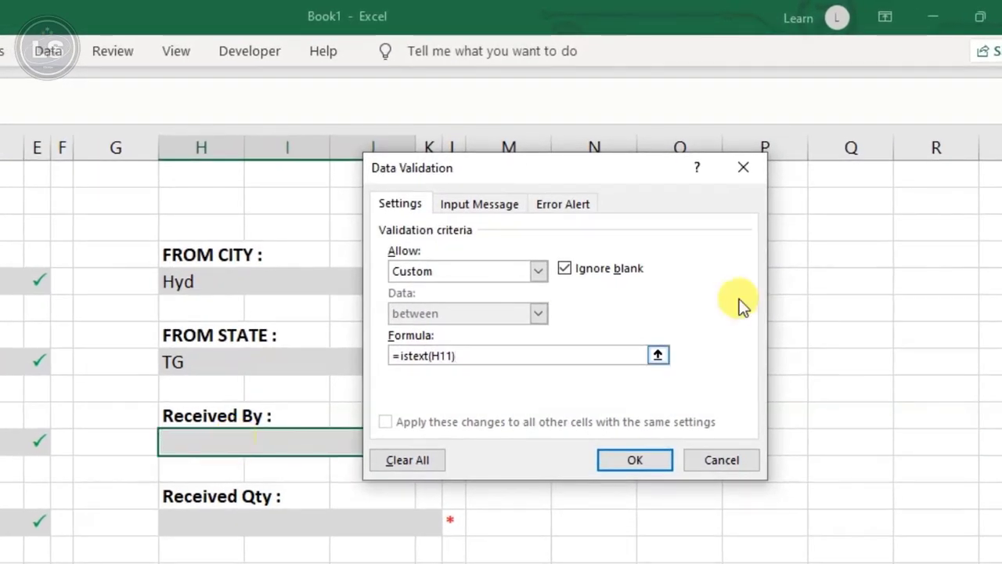
Step: Give the Received By rule an error alert titled "Received By" with the message "Enter Name Only" and apply the rule
click(577, 205)
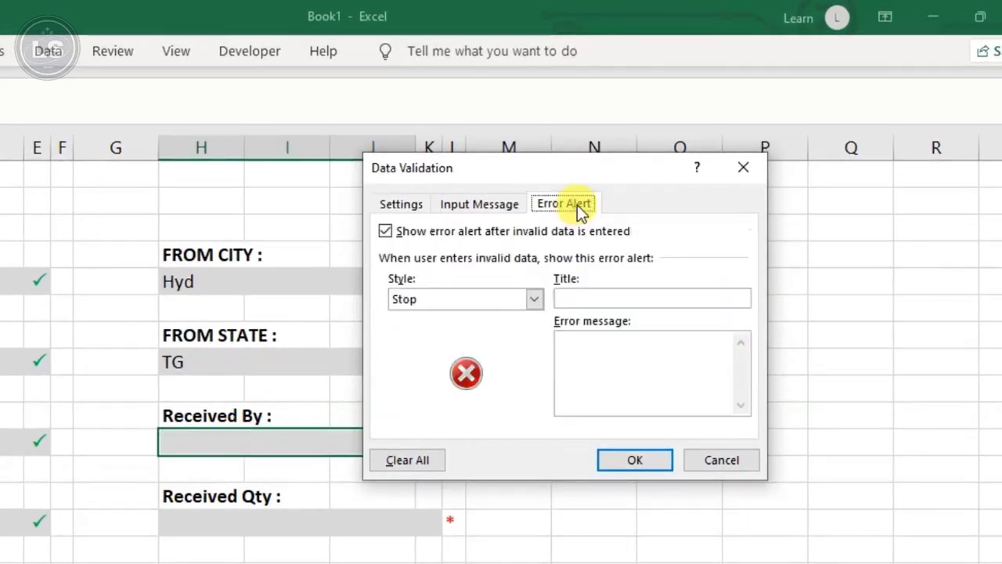
click(588, 298)
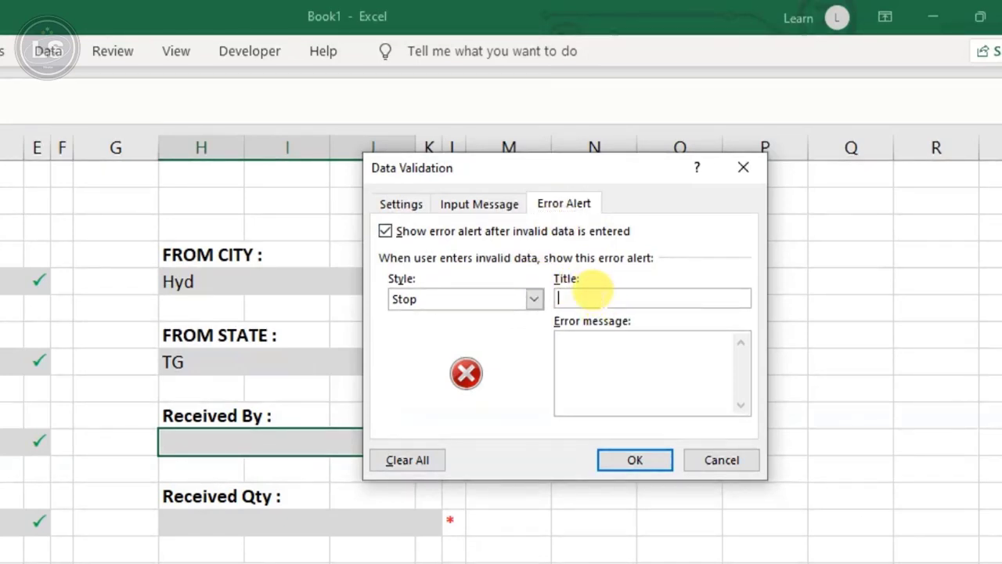
text(Received By)
click(593, 337)
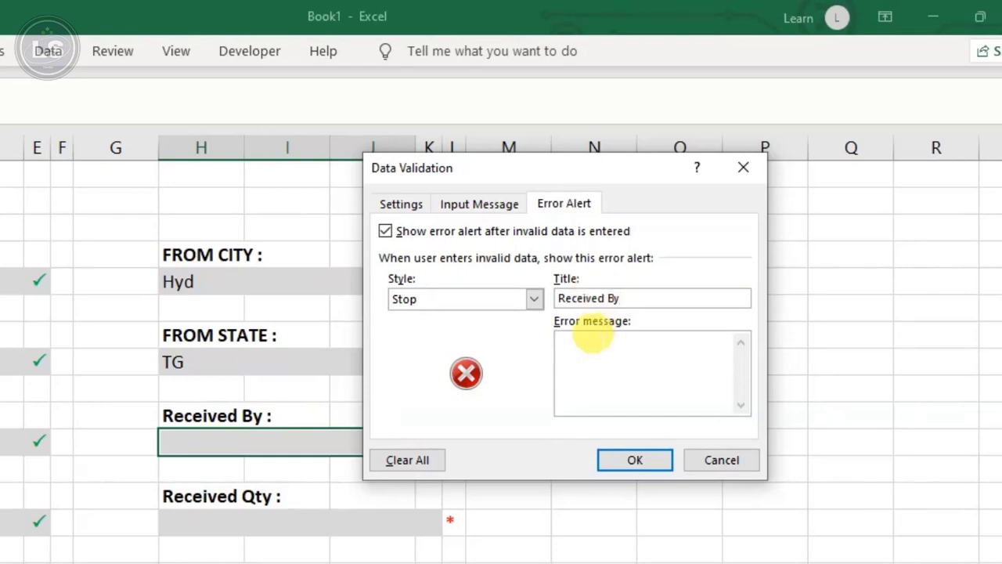
text(Enter Name NA)
key(BackSpace)
key(BackSpace)
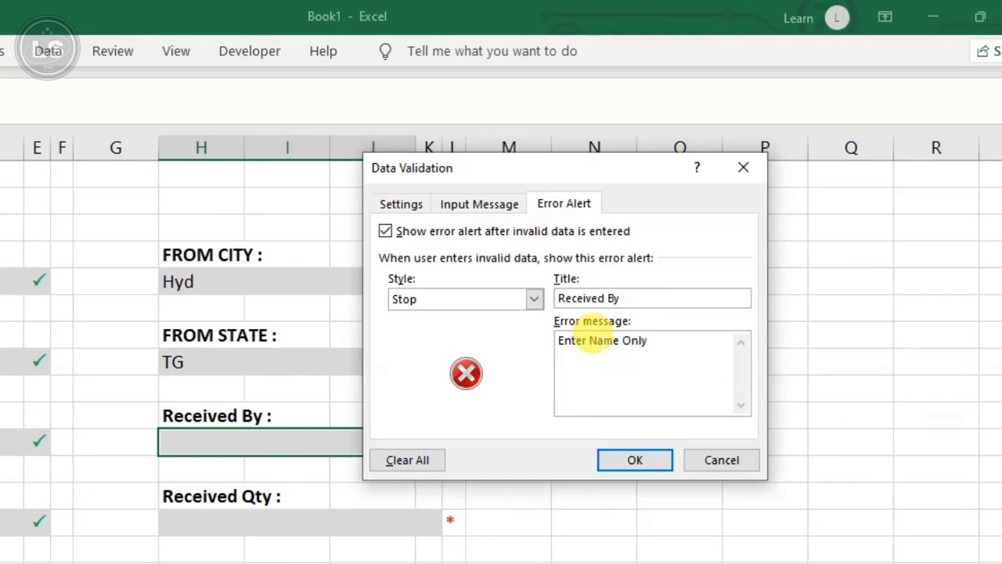
click(637, 463)
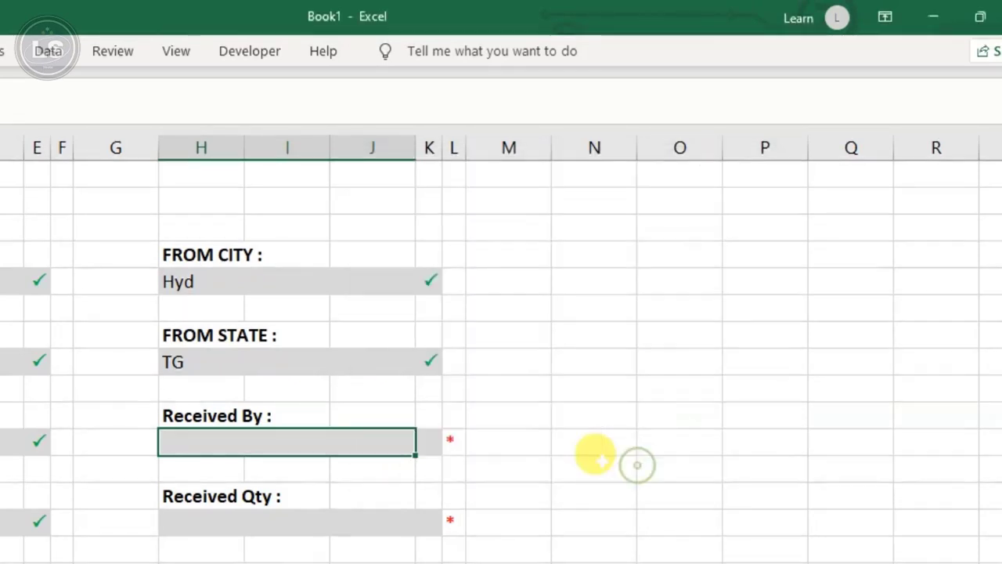
Step: Test the Received By rule with the number 56465, then fill the field with Xyz
text(56465)
key(Return)
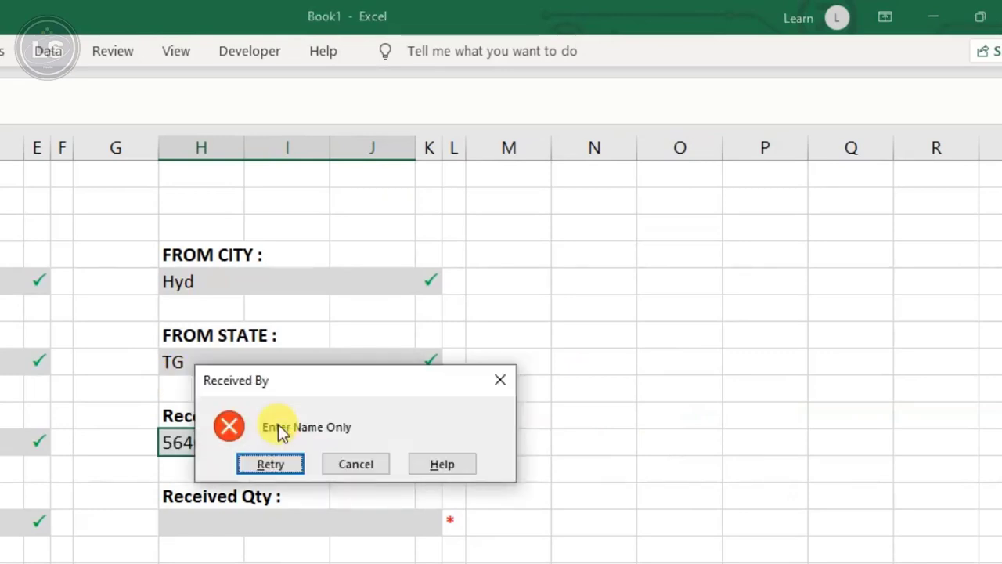
key(Escape)
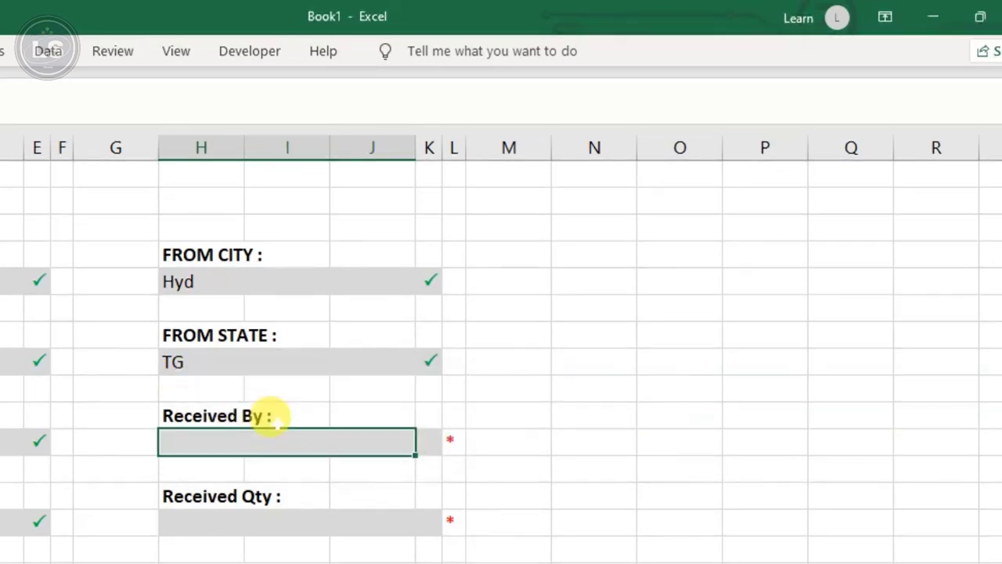
text(XSyz)
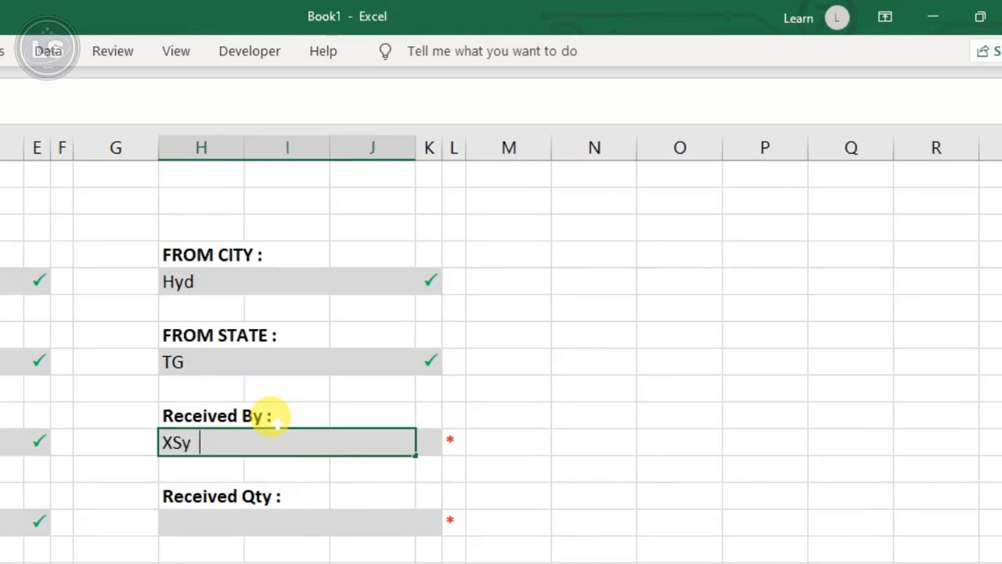
key(BackSpace)
key(BackSpace)
key(BackSpace)
text(yz)
key(Return)
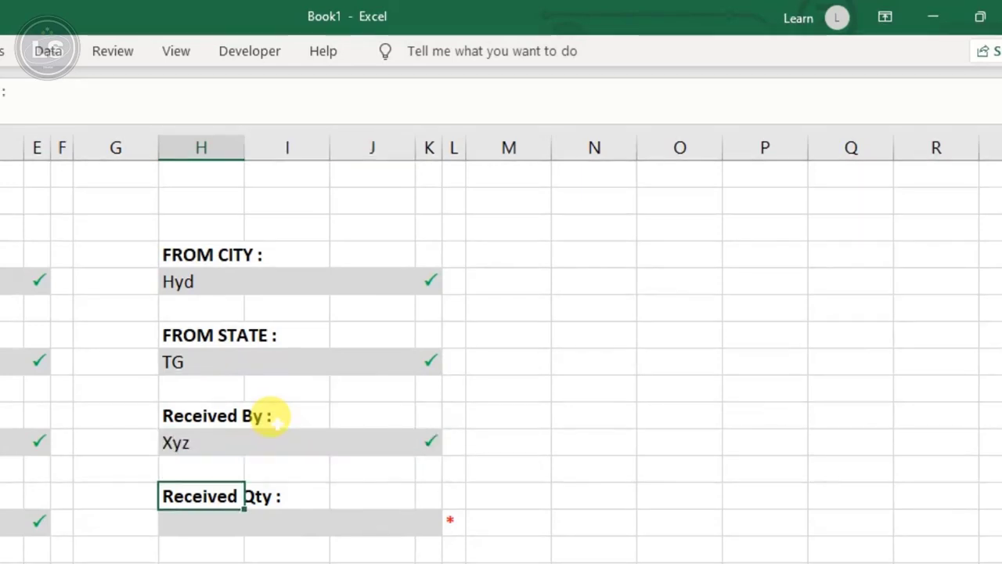
Step: Set up a Custom data validation rule for the Received Qty input cell with an =isnumber formula referencing that same cell
click(320, 523)
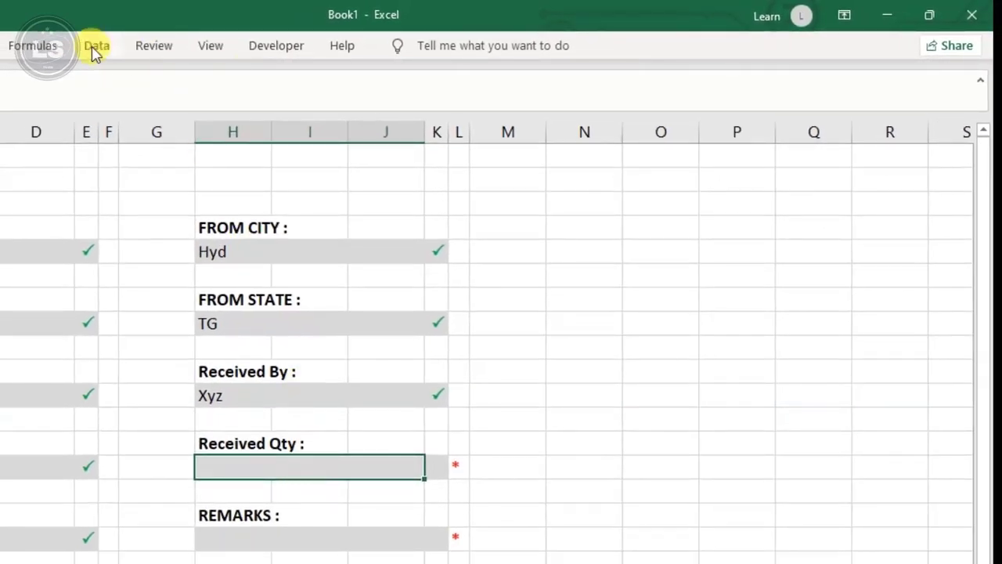
click(94, 47)
click(491, 117)
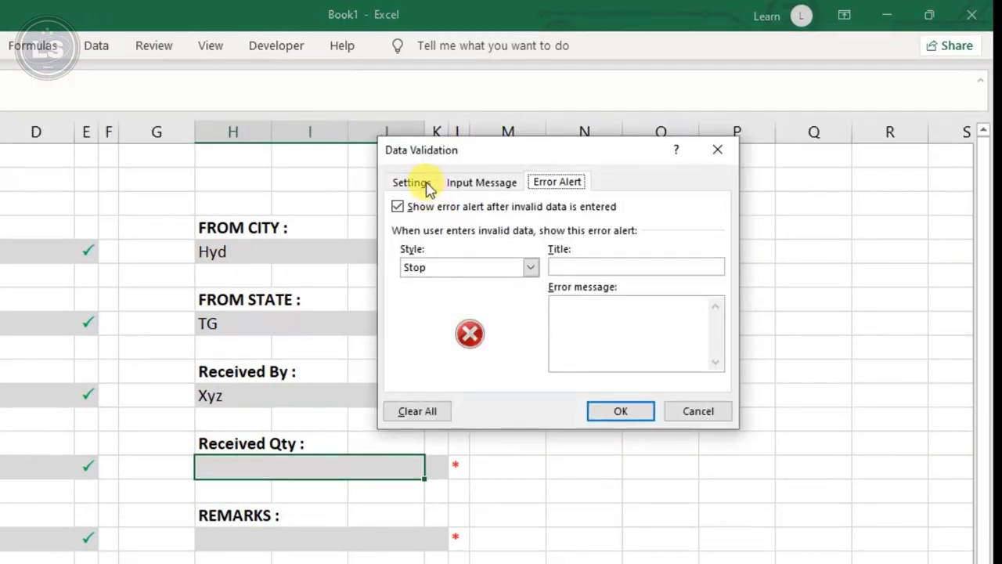
click(427, 185)
click(464, 241)
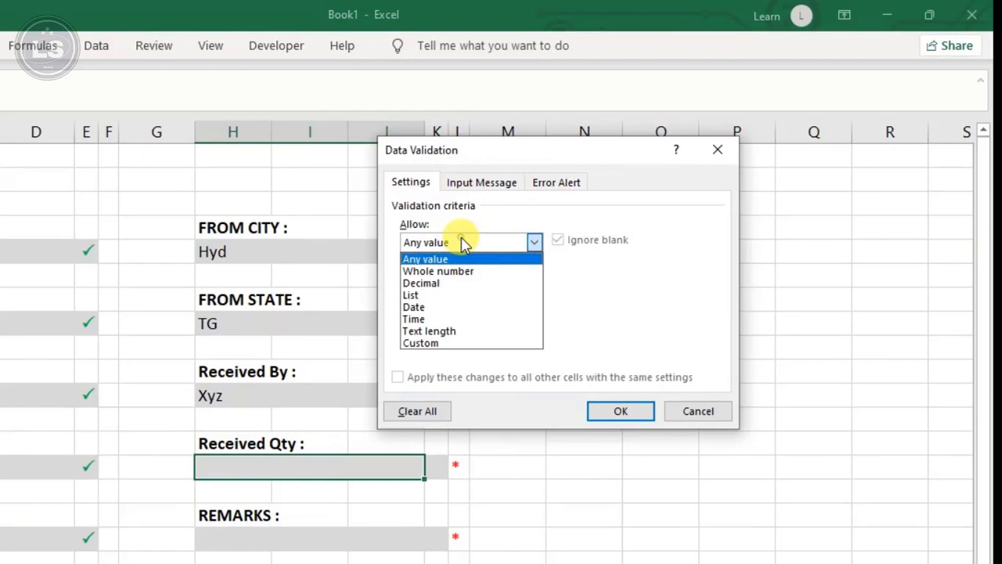
click(454, 344)
click(446, 316)
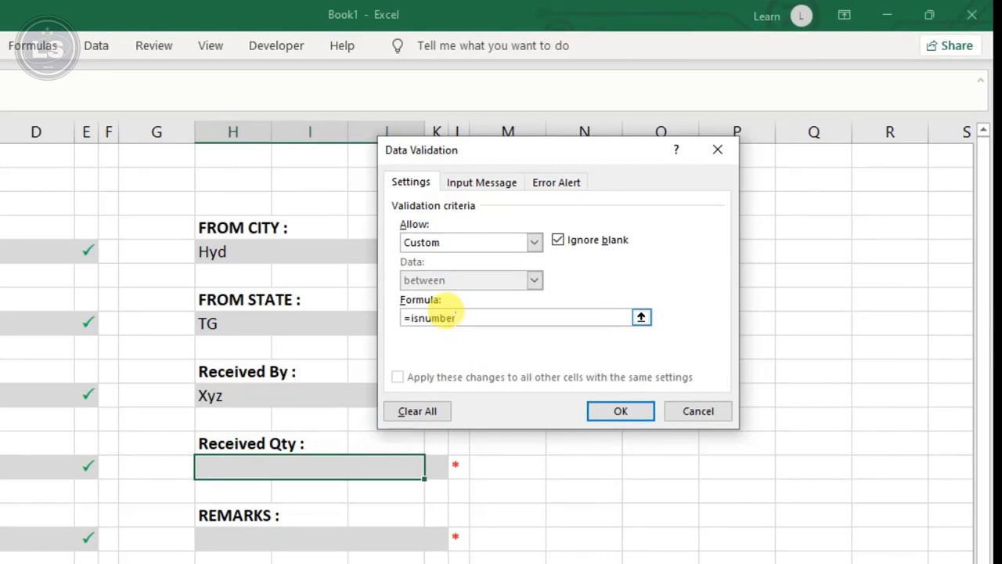
text(=isnumber()
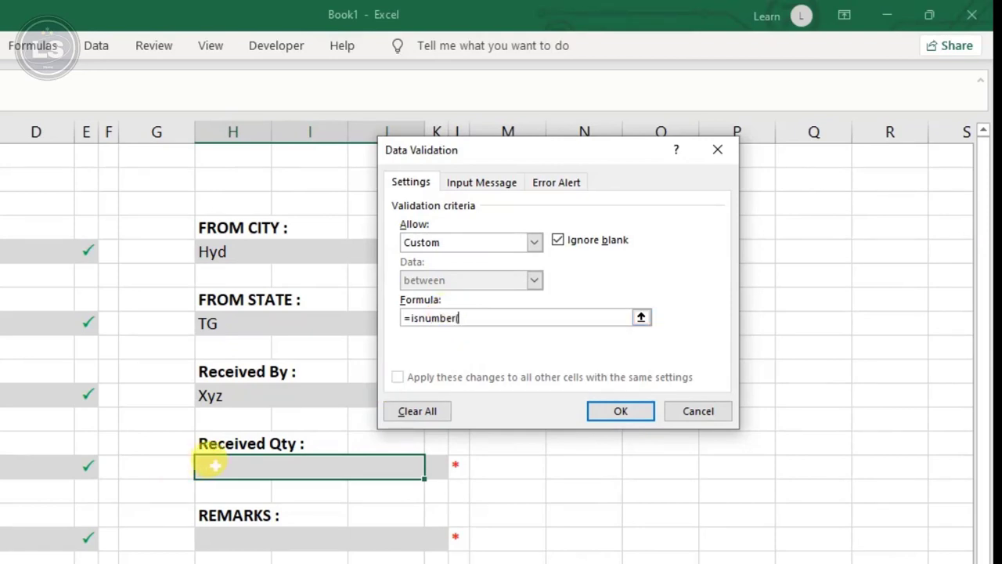
click(213, 465)
text())
Step: Give the Received Qty rule an error alert titled "Received Qty" with the message "Enter Received Qty Only !" and apply the rule
click(576, 193)
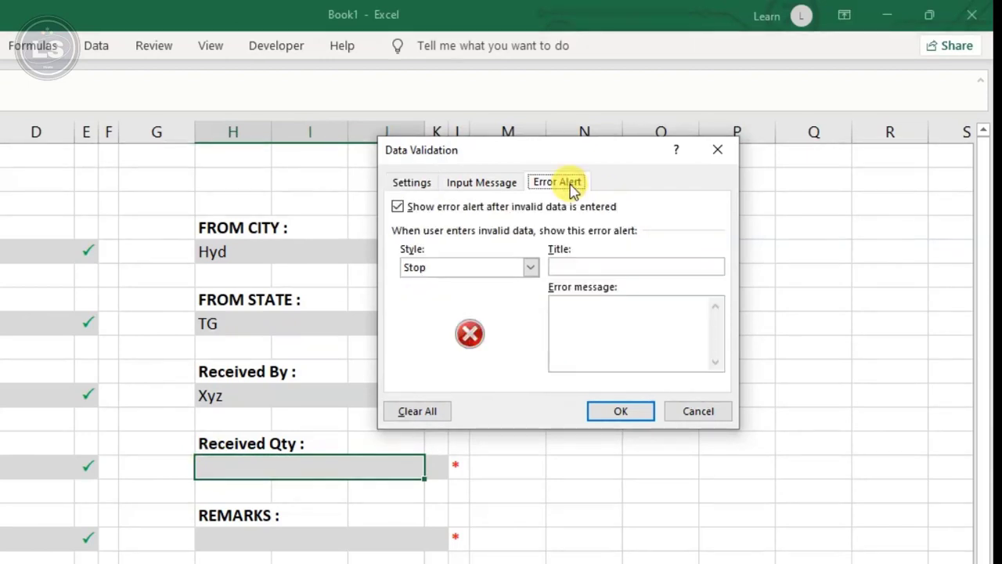
click(610, 265)
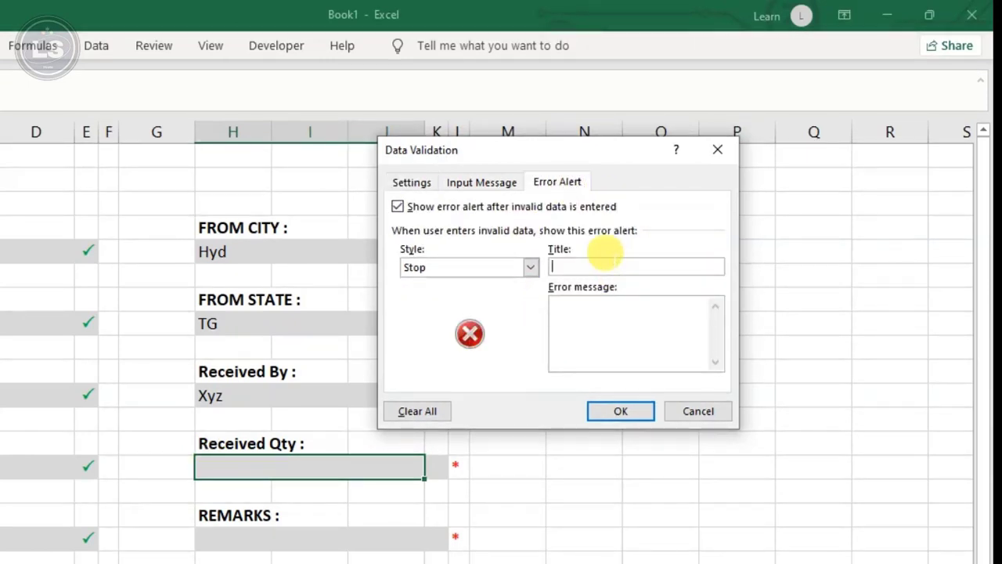
text(Received Qty)
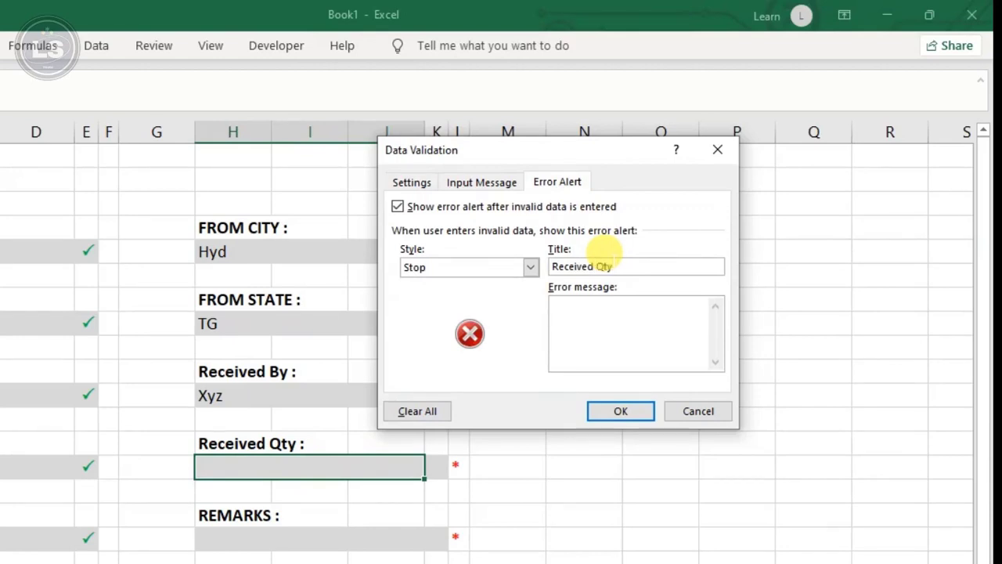
click(562, 299)
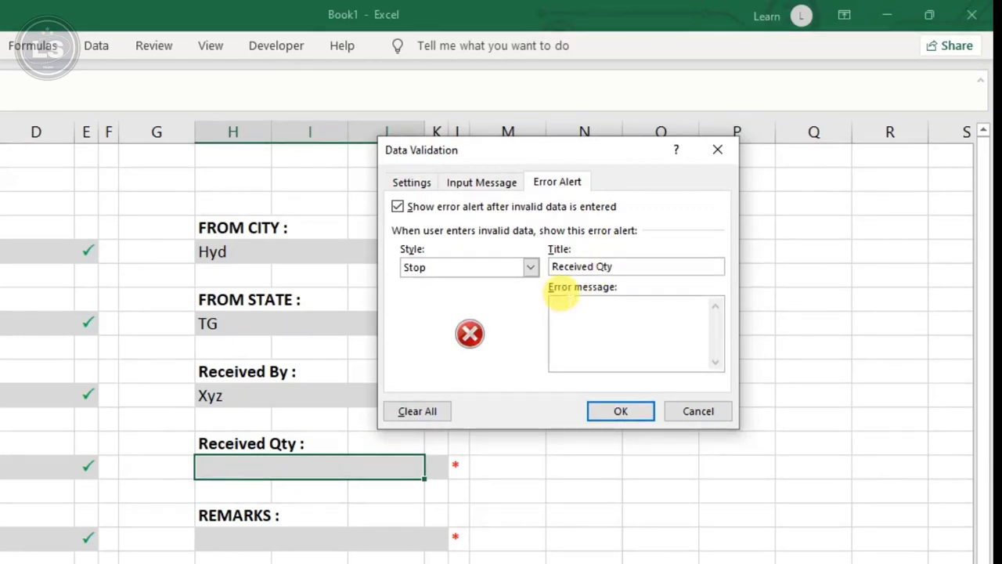
text(Enter Received Qty Only !)
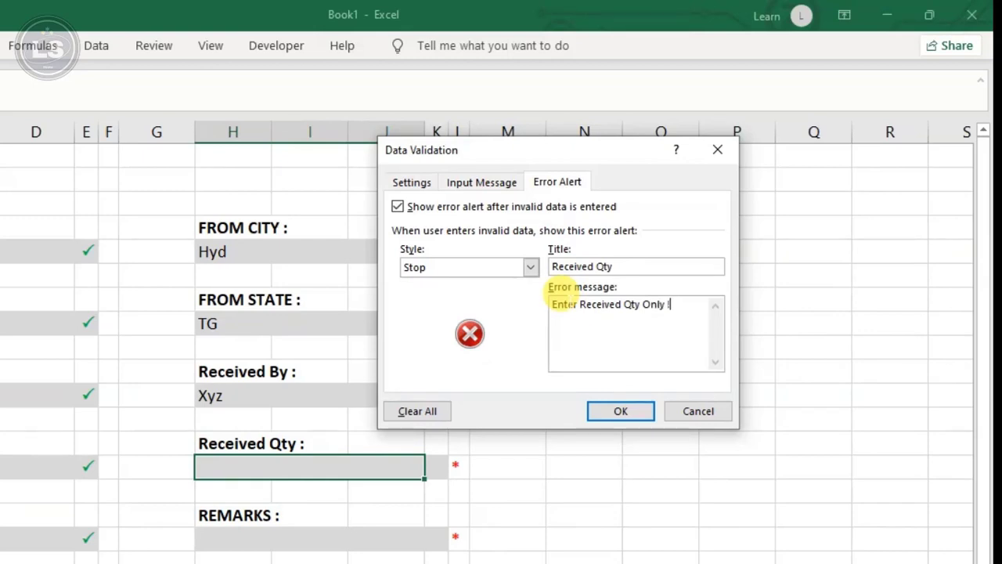
click(617, 412)
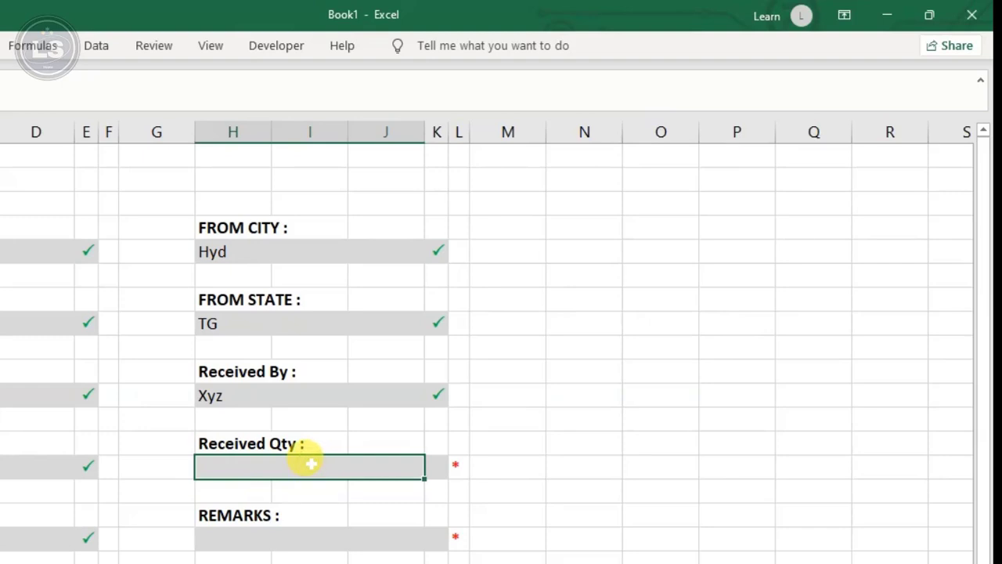
Step: Test the Received Qty rule with 45465 and the text dff, then set the quantity to 100
key(Return)
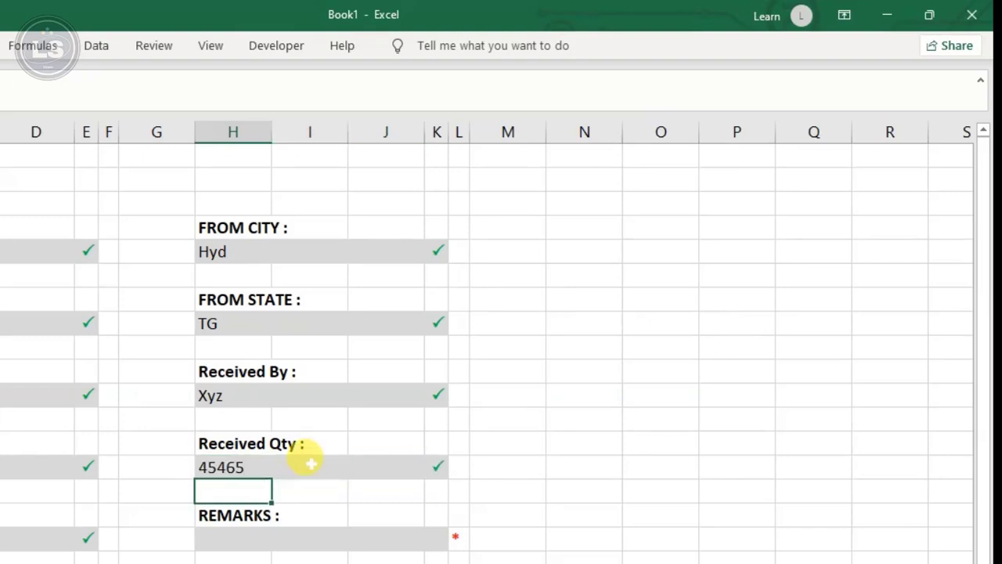
click(311, 465)
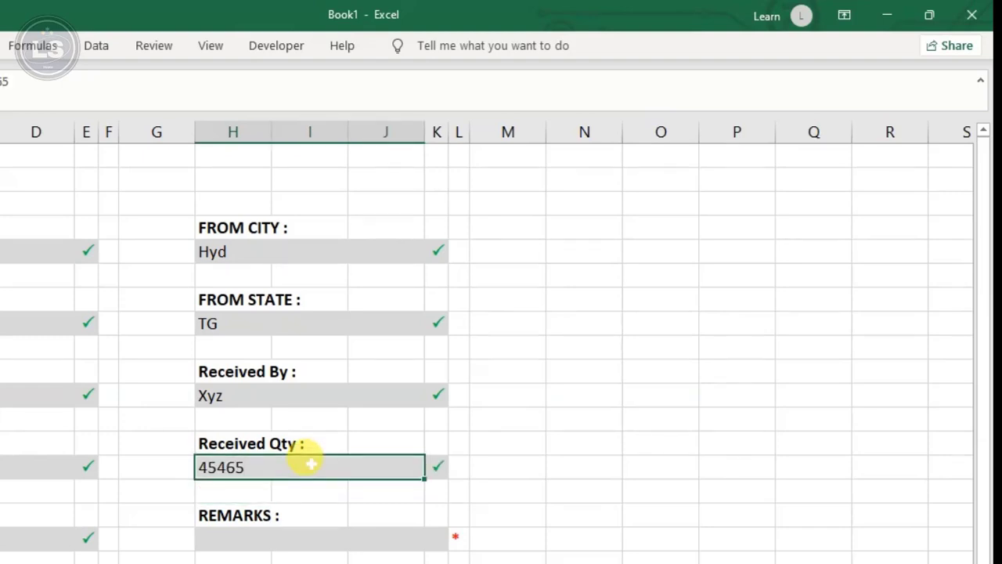
text(dff)
key(Return)
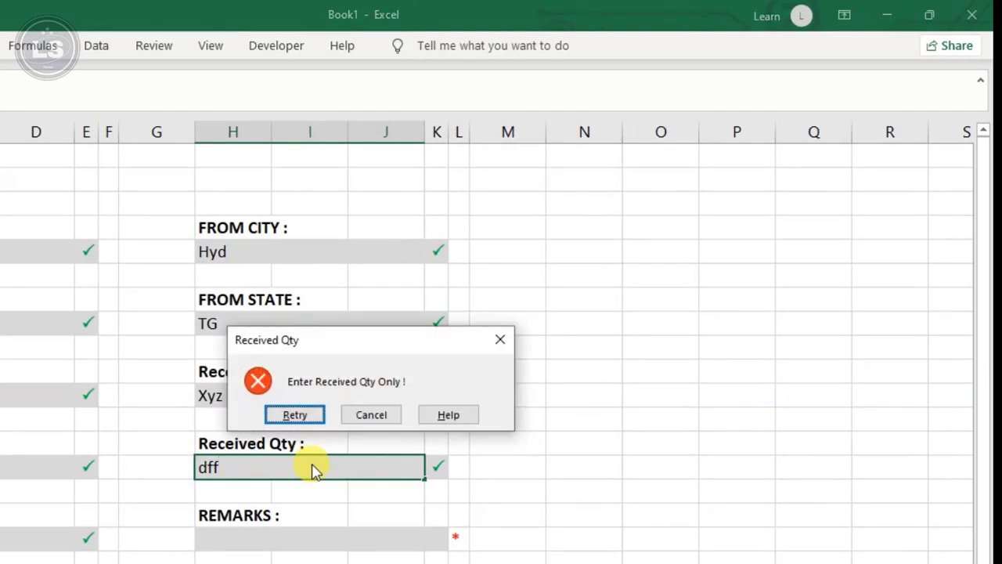
key(Escape)
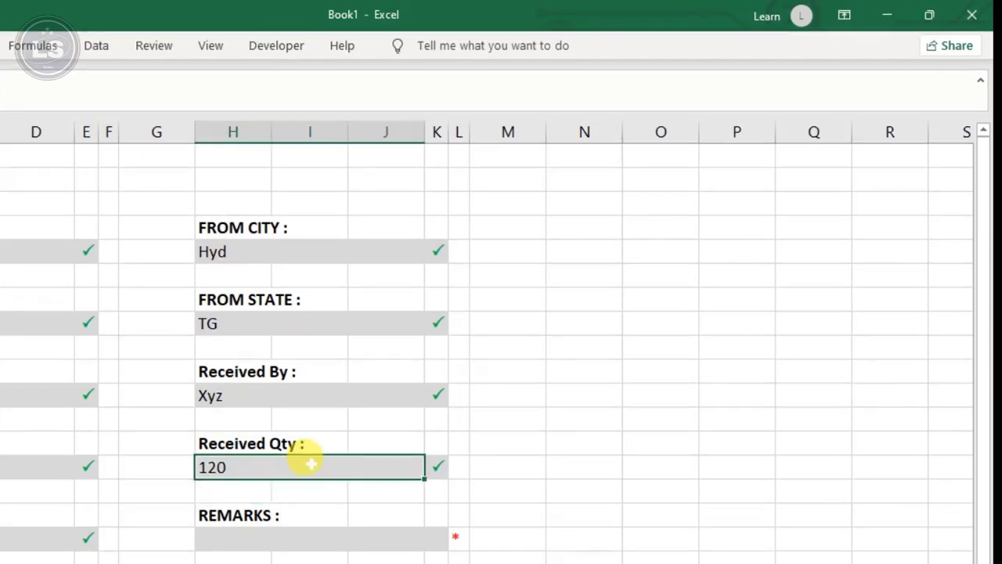
text(100)
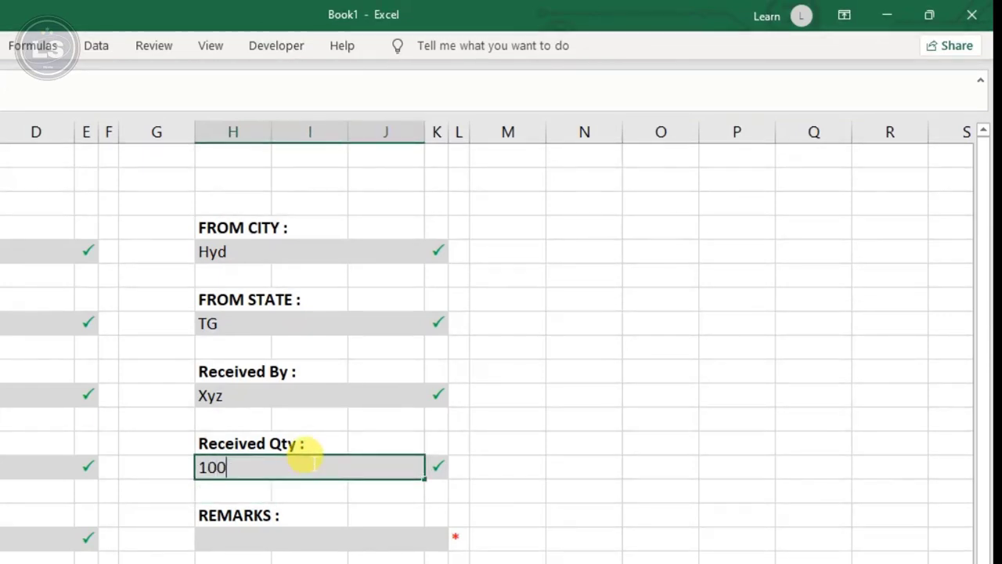
key(Return)
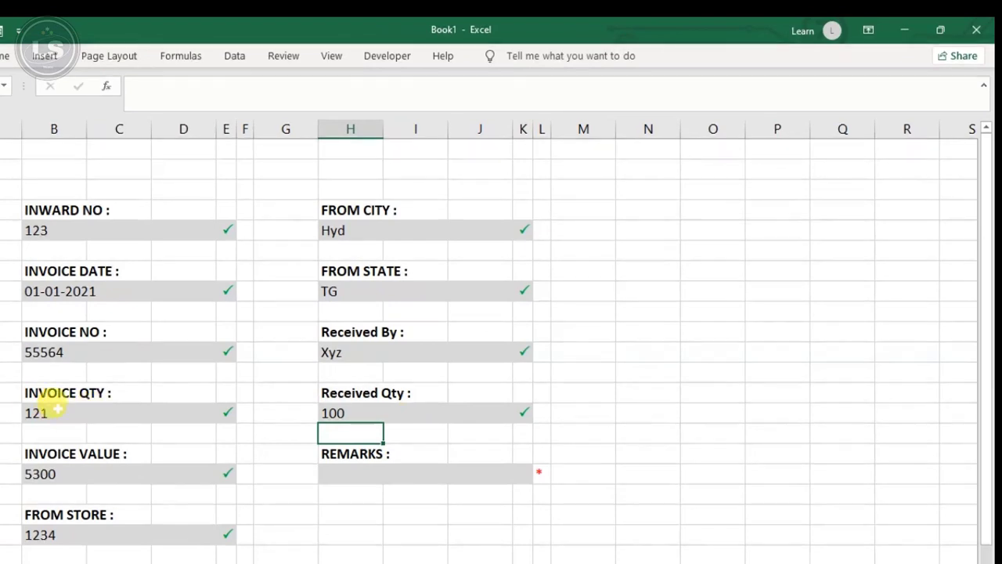
Step: Fill the Remarks field with Short and reduce the height of the blank rows above the form
click(334, 412)
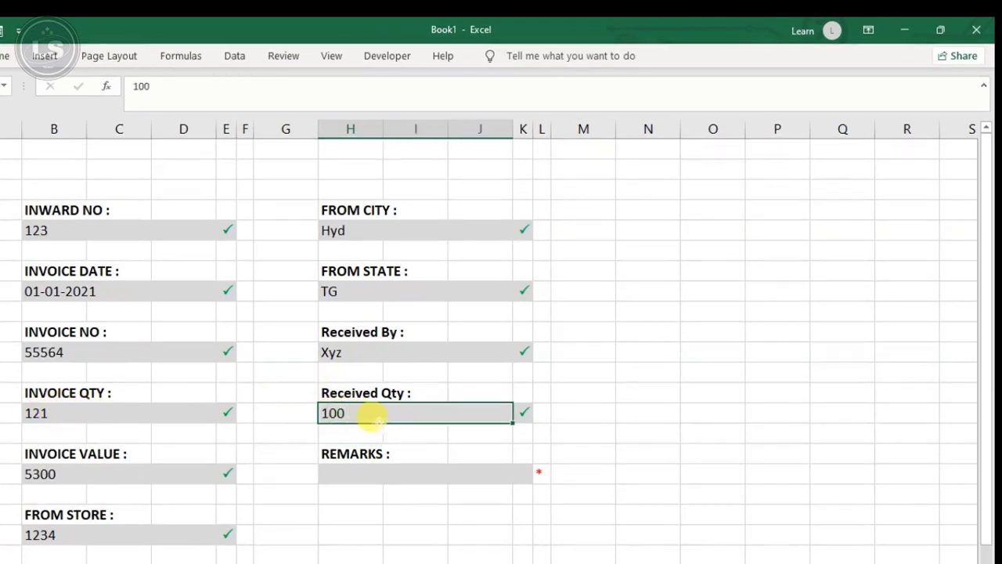
click(350, 467)
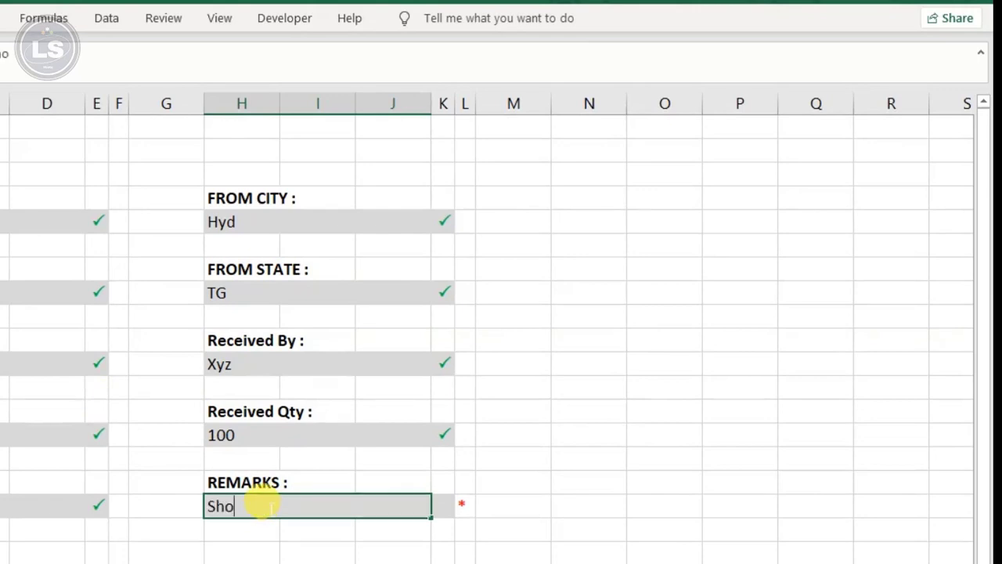
key(Return)
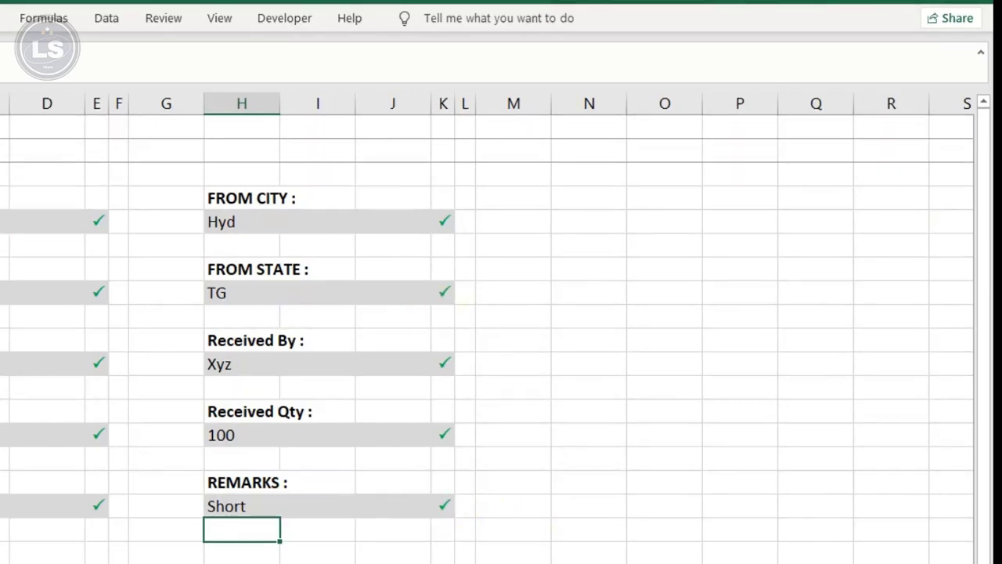
mouse_move(1, 162)
mouse_down()
mouse_move(2, 127)
mouse_move(1, 149)
mouse_up()
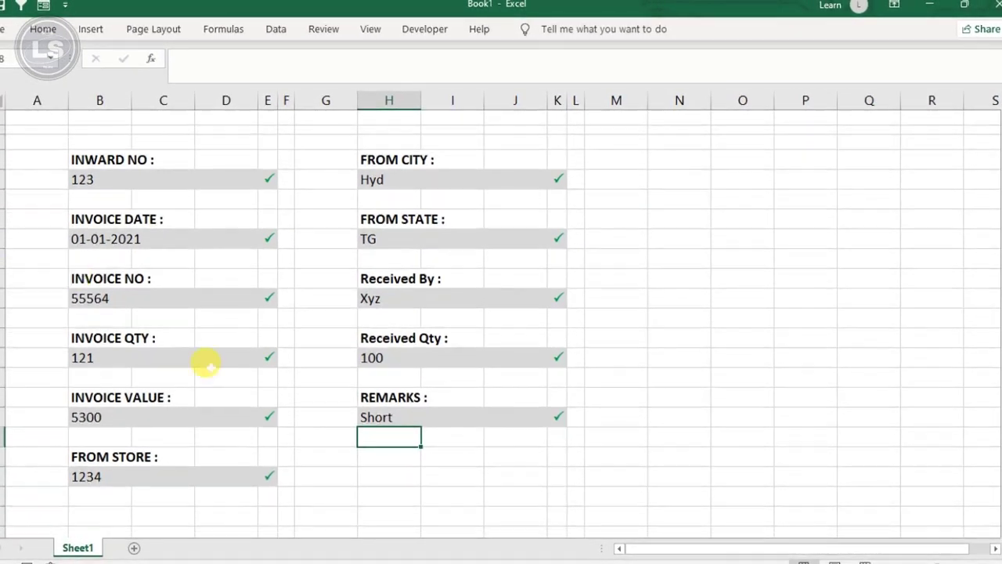
Step: Draw a rounded rectangle about 0.39" high and 0.95" wide below the Remarks field and place a duplicate to its right
click(460, 472)
click(403, 461)
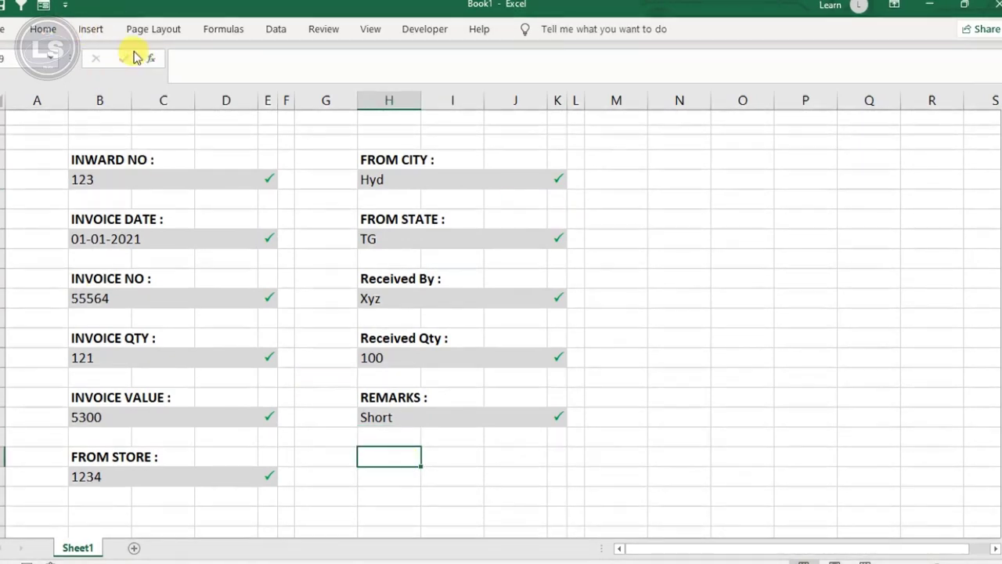
click(90, 32)
click(162, 92)
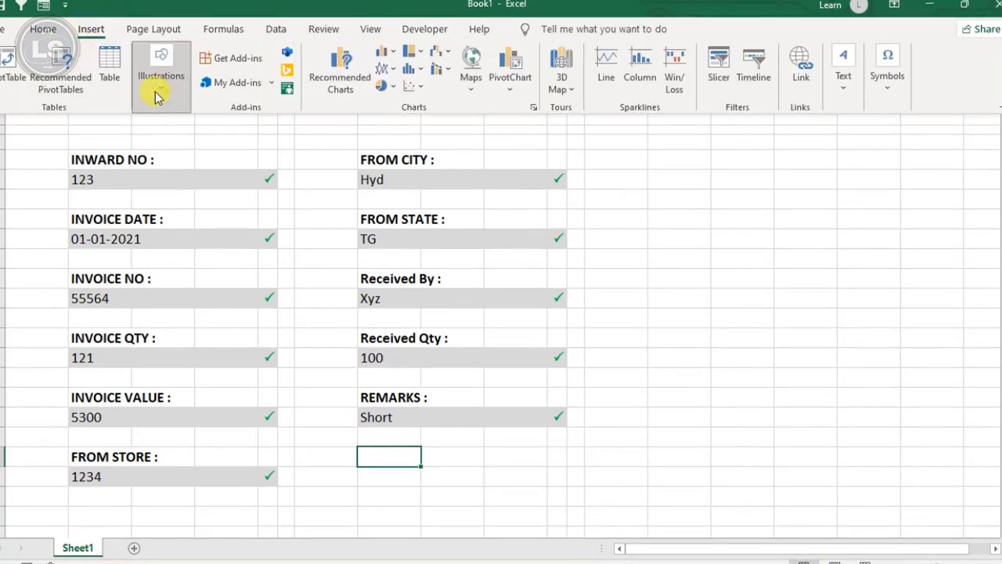
click(188, 168)
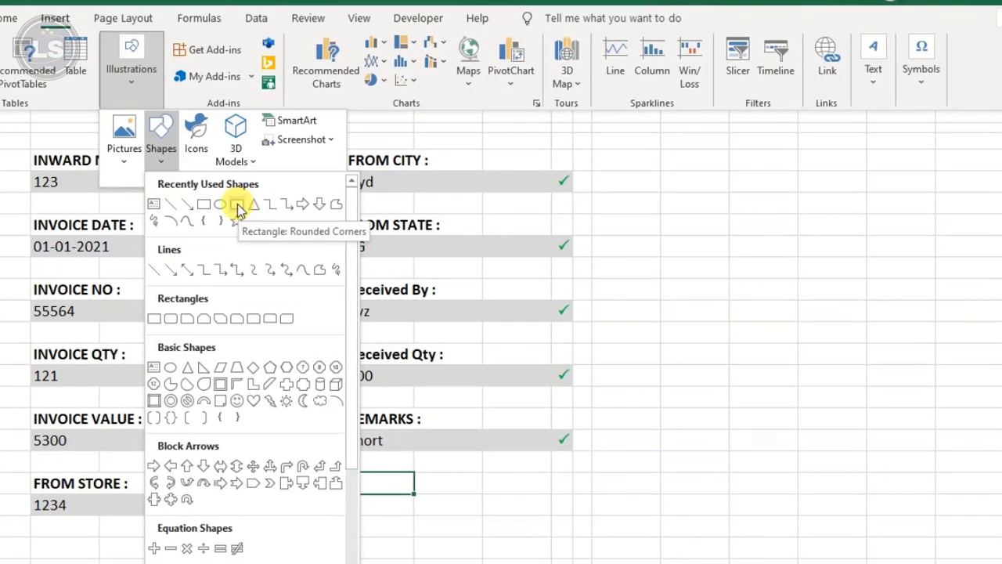
click(237, 208)
drag(341, 471, 438, 510)
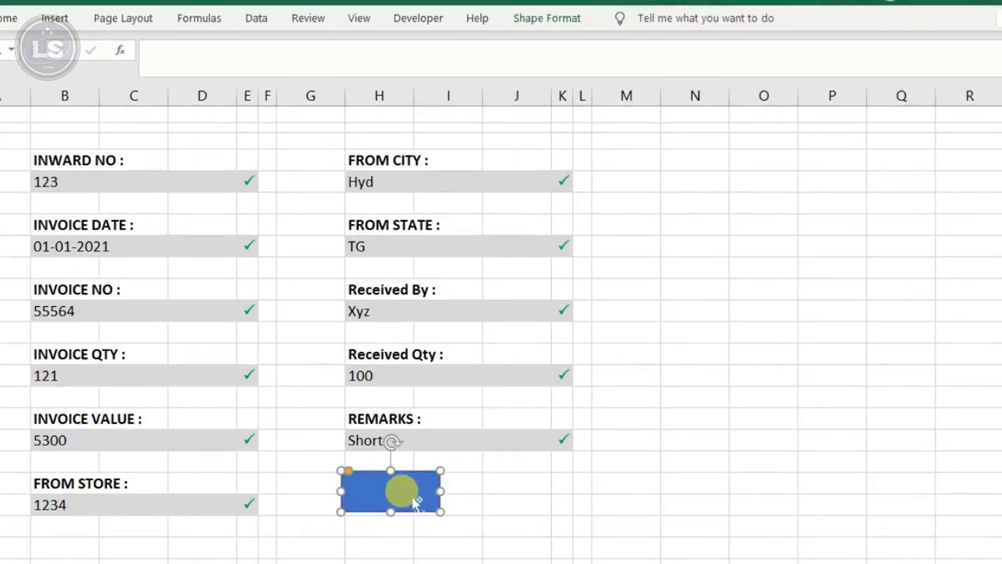
key(ctrl+d)
drag(410, 495, 506, 478)
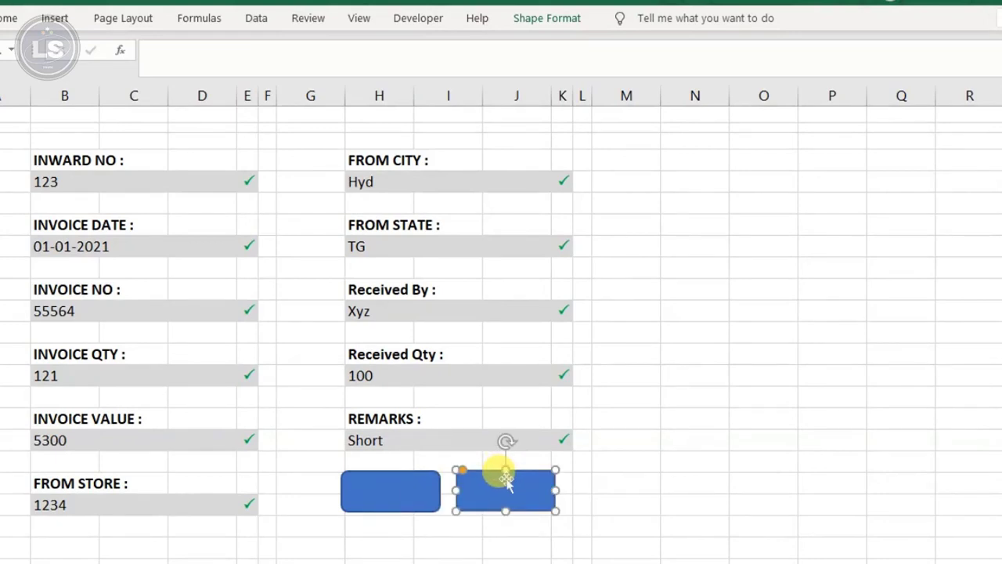
Step: Label the left rounded rectangle CLEAR and give it a red fill
click(415, 477)
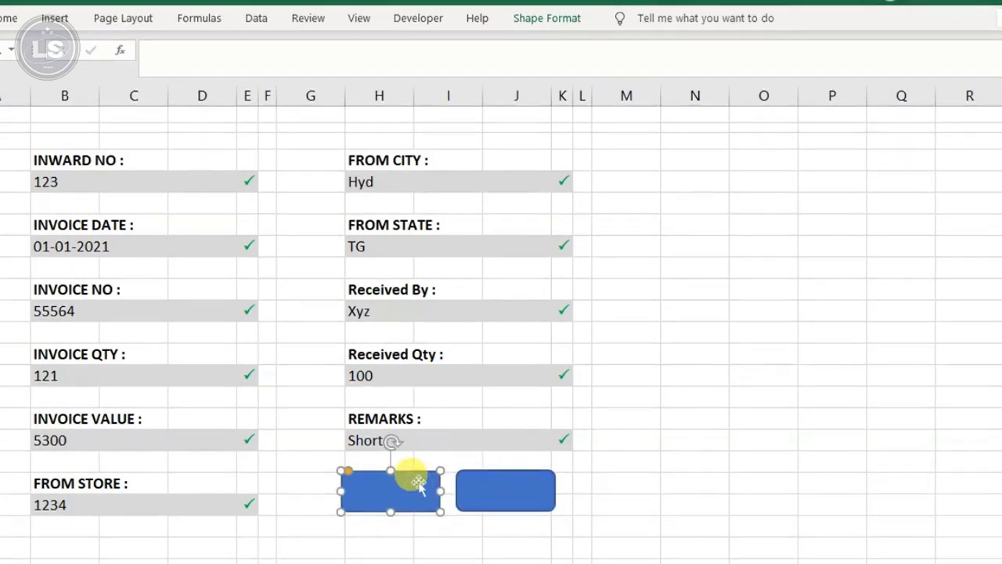
right_click(418, 480)
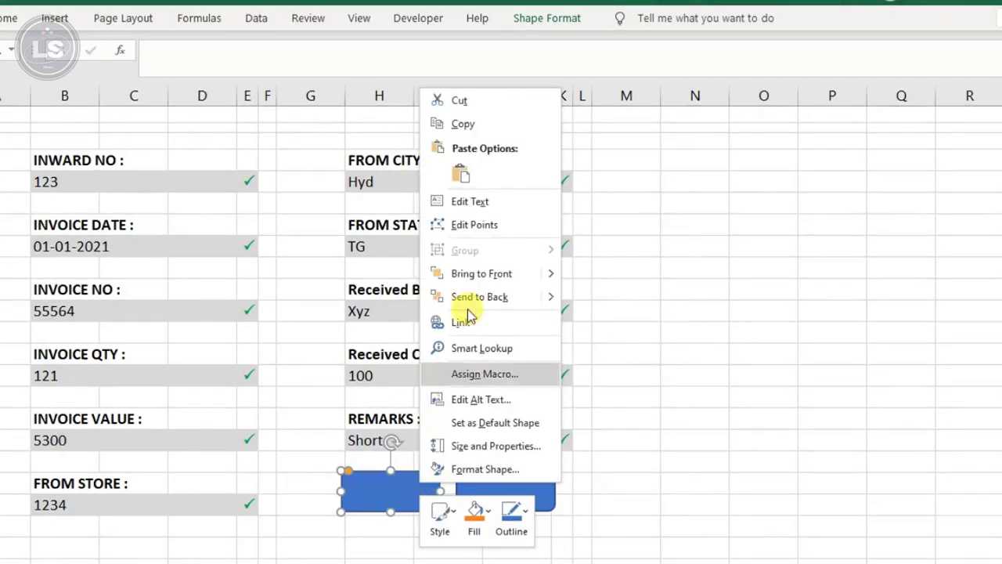
click(468, 202)
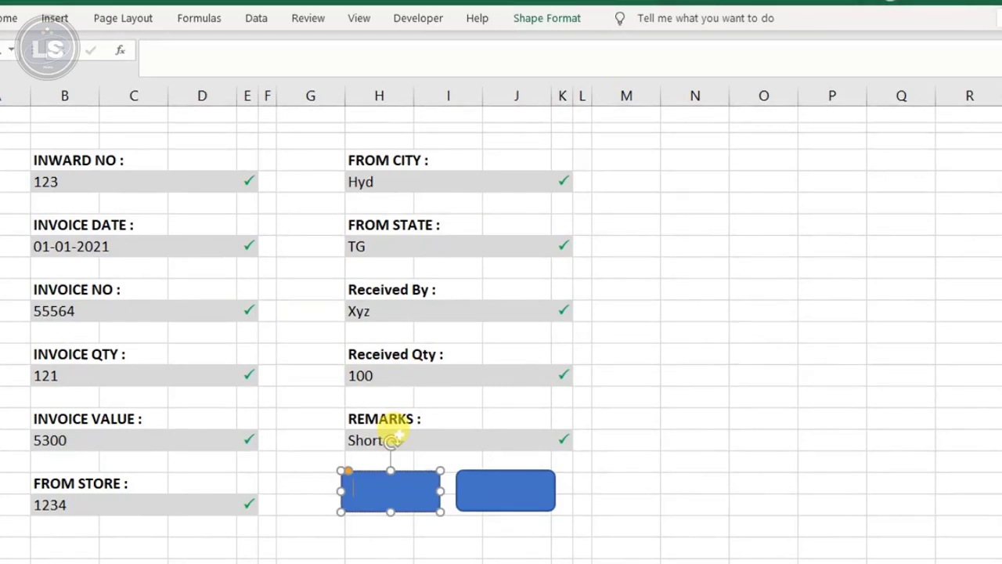
text(CLEAR)
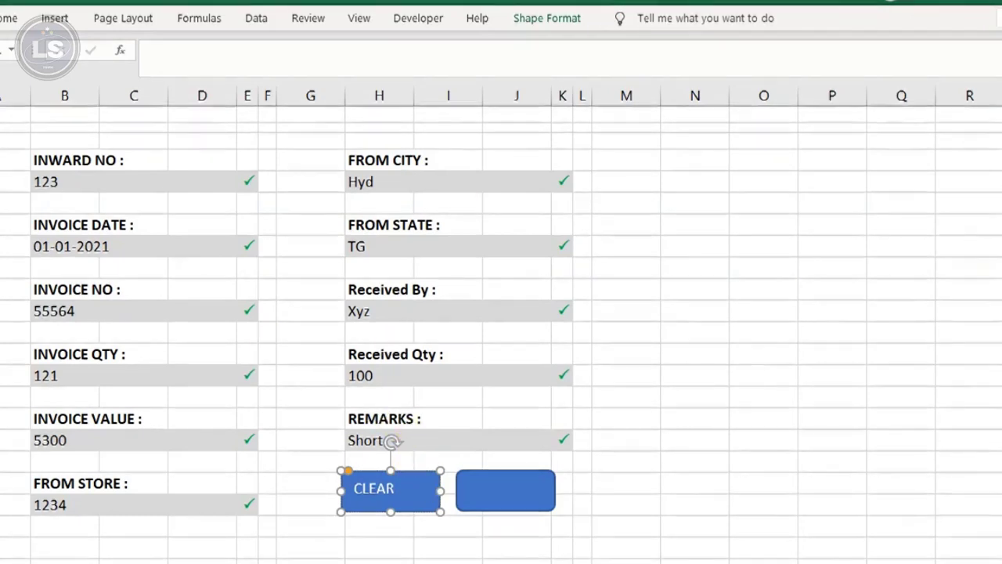
click(563, 18)
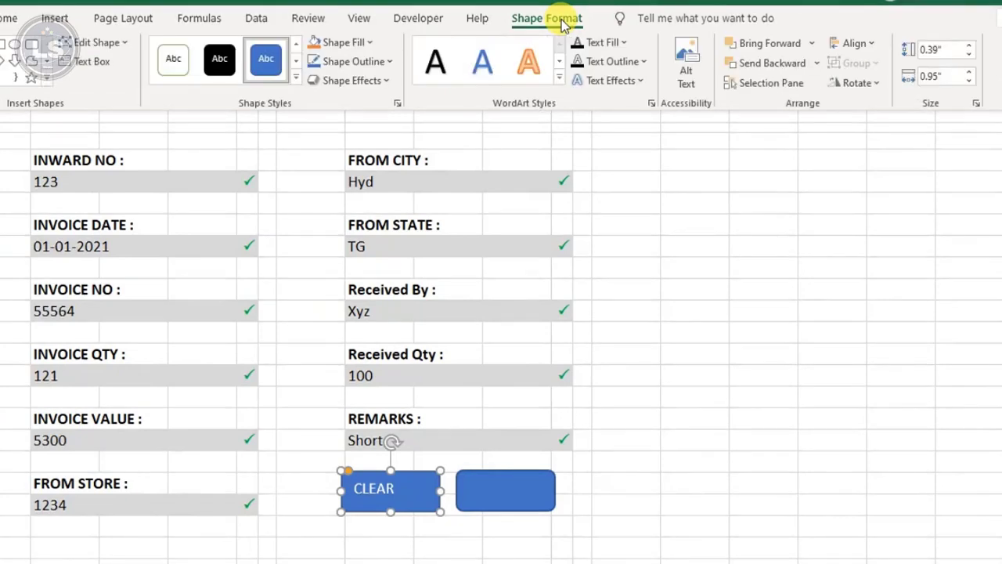
click(368, 42)
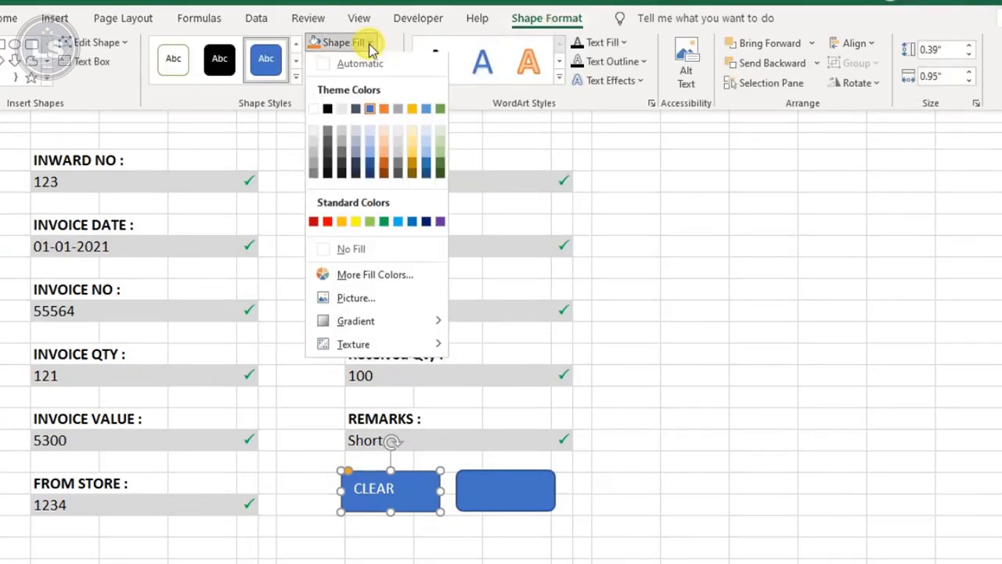
click(329, 226)
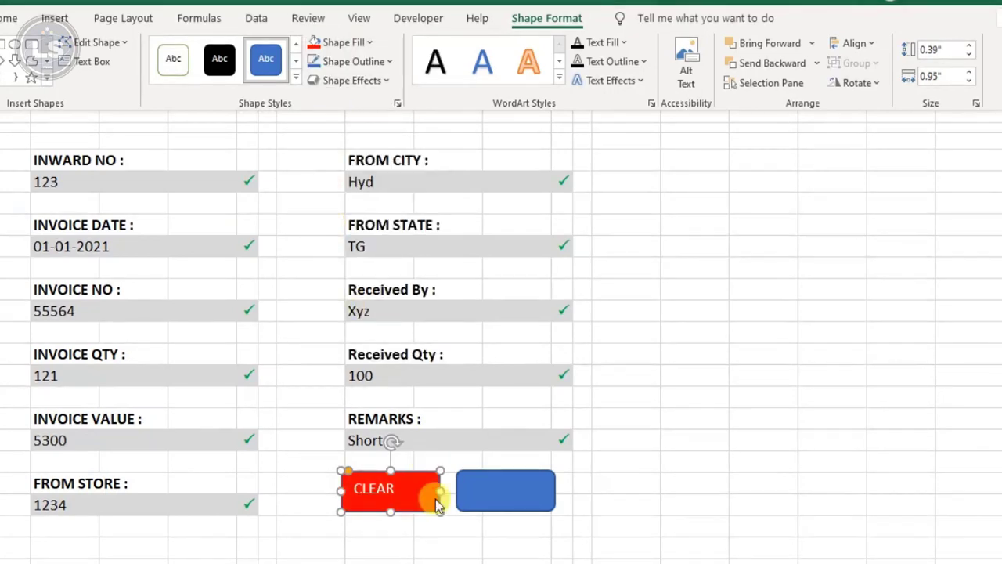
Step: Format the CLEAR label as bold, 14 pt, centred horizontally and vertically in its shape
double_click(380, 486)
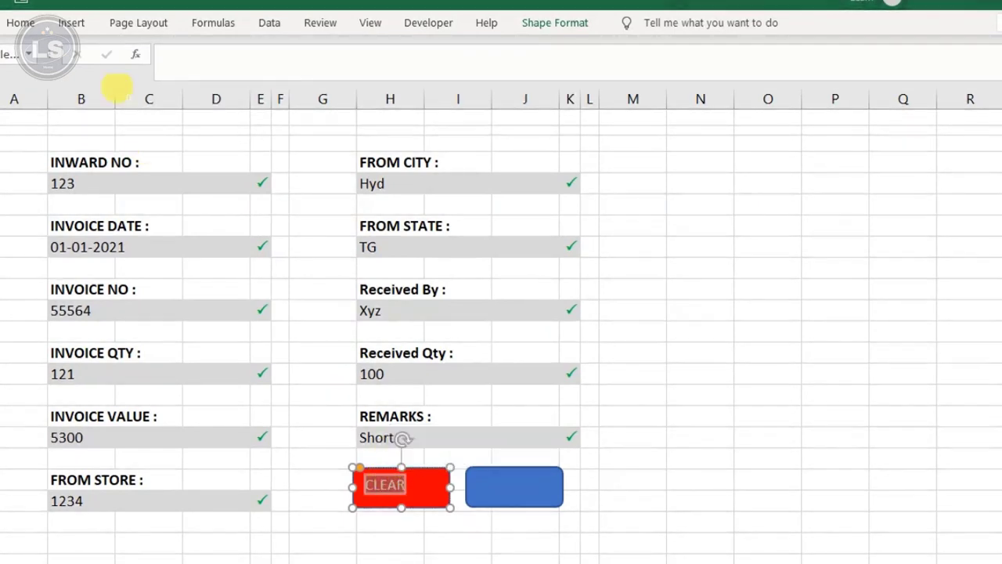
click(21, 22)
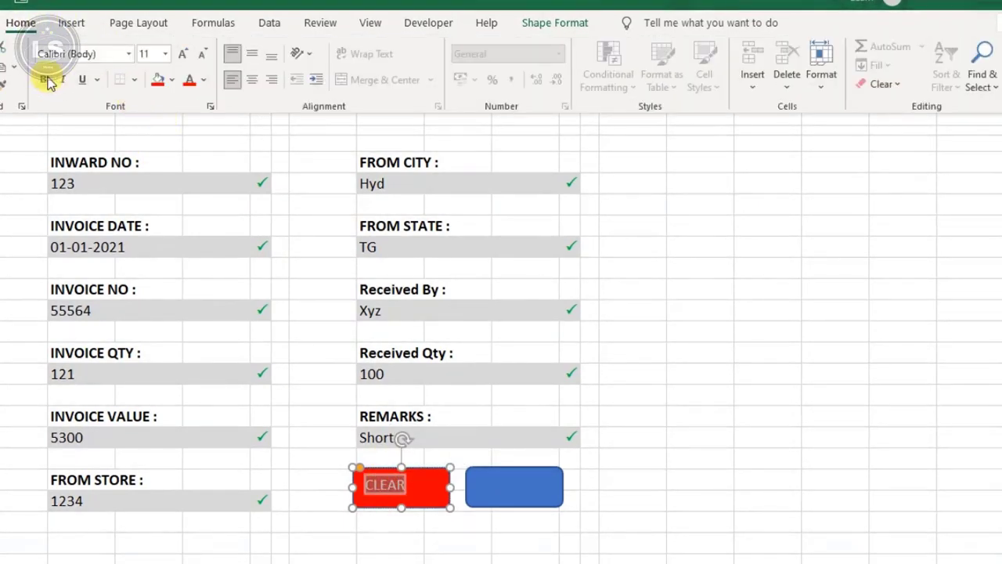
click(45, 80)
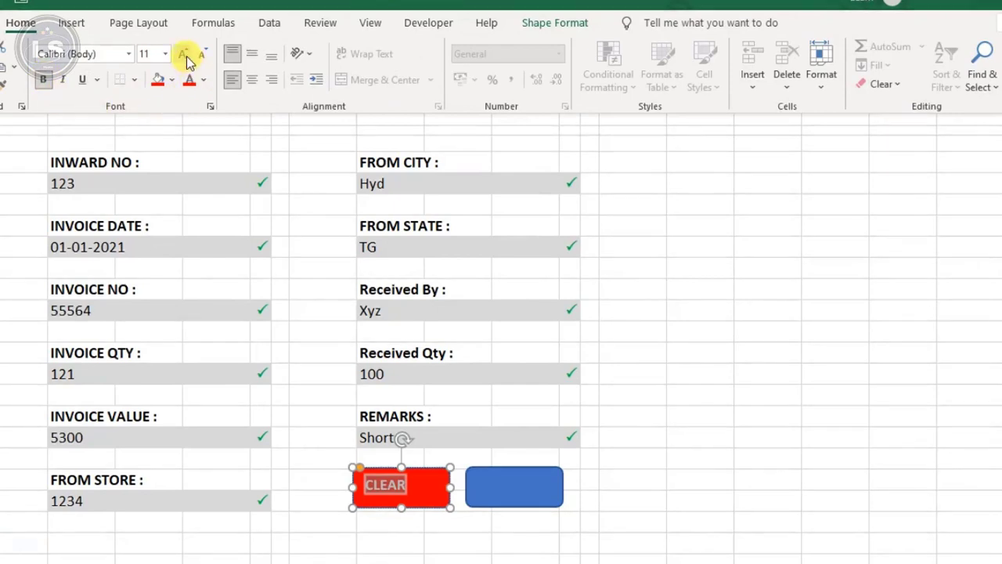
click(251, 80)
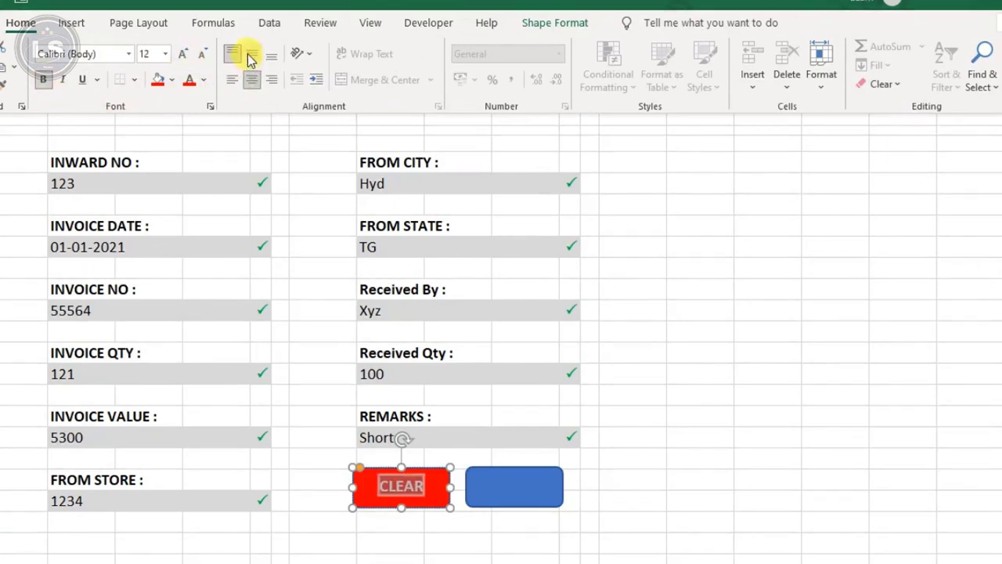
click(181, 54)
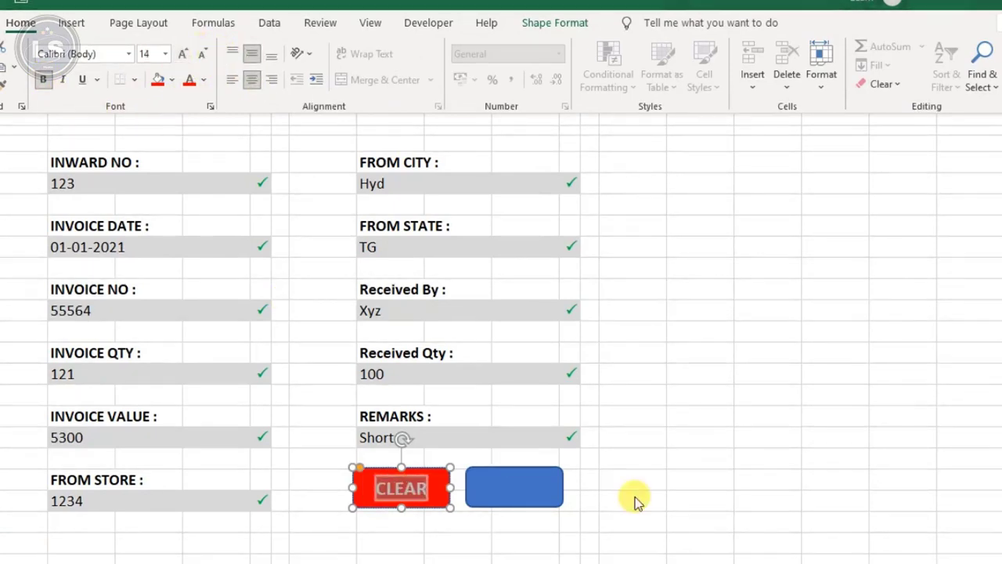
click(688, 477)
click(623, 458)
Step: Label the right rounded rectangle SAVE in bold, centred both ways, and enlarge its font
right_click(513, 484)
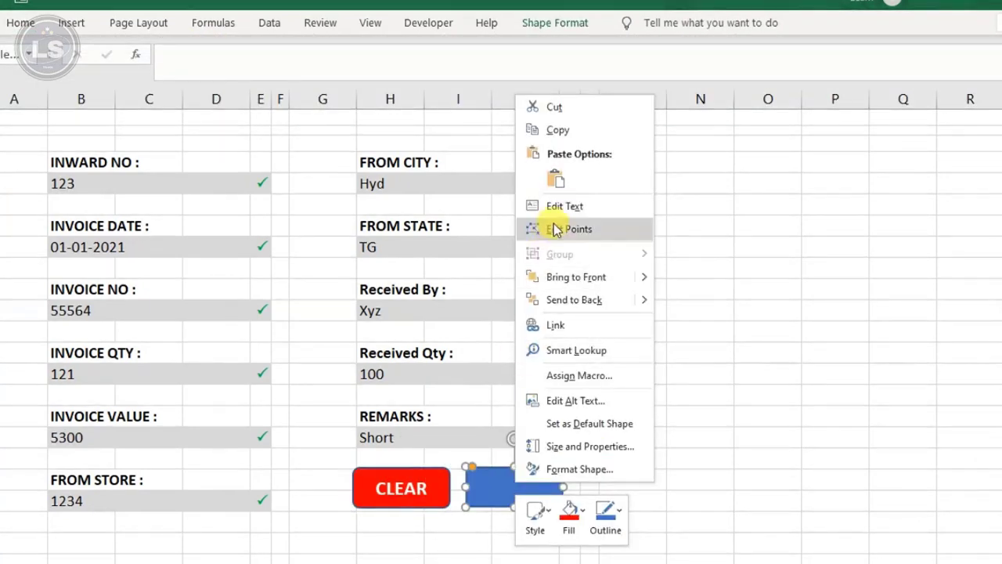
click(560, 207)
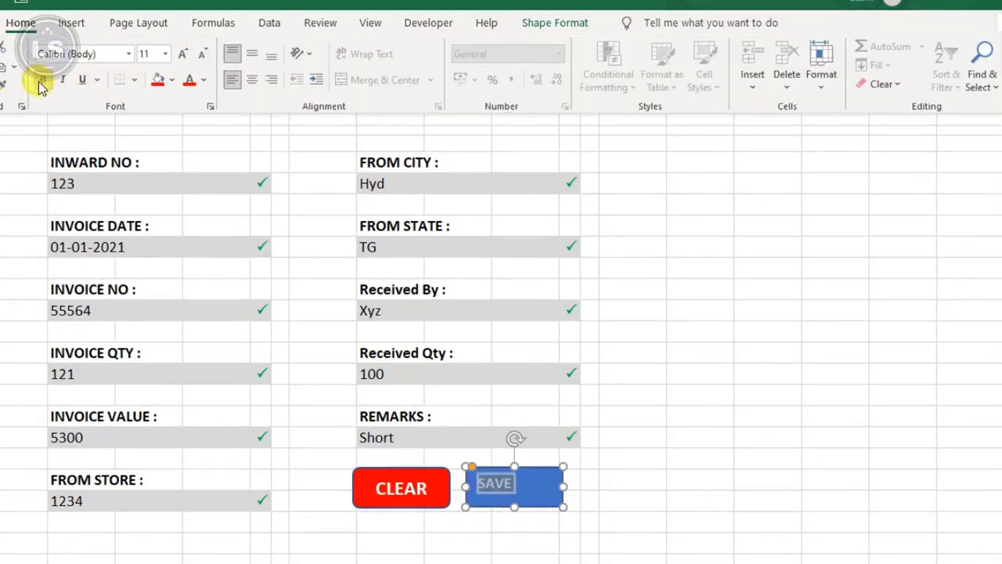
click(44, 81)
click(252, 80)
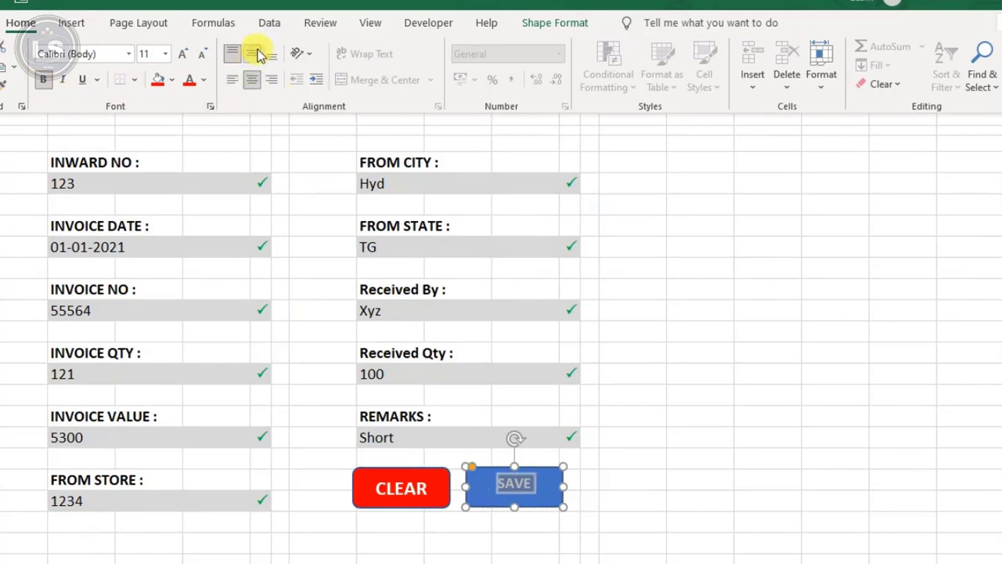
click(251, 54)
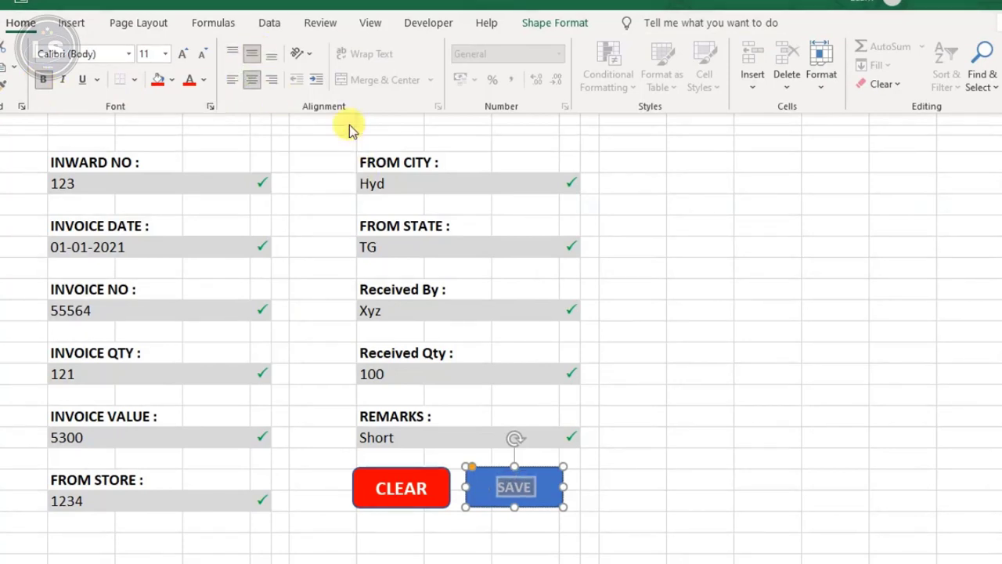
click(188, 61)
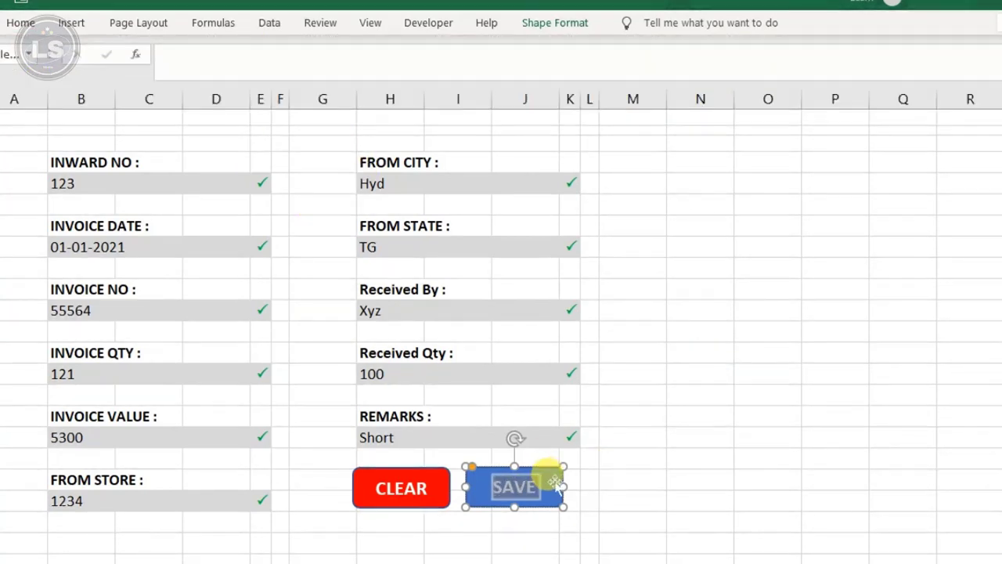
click(554, 481)
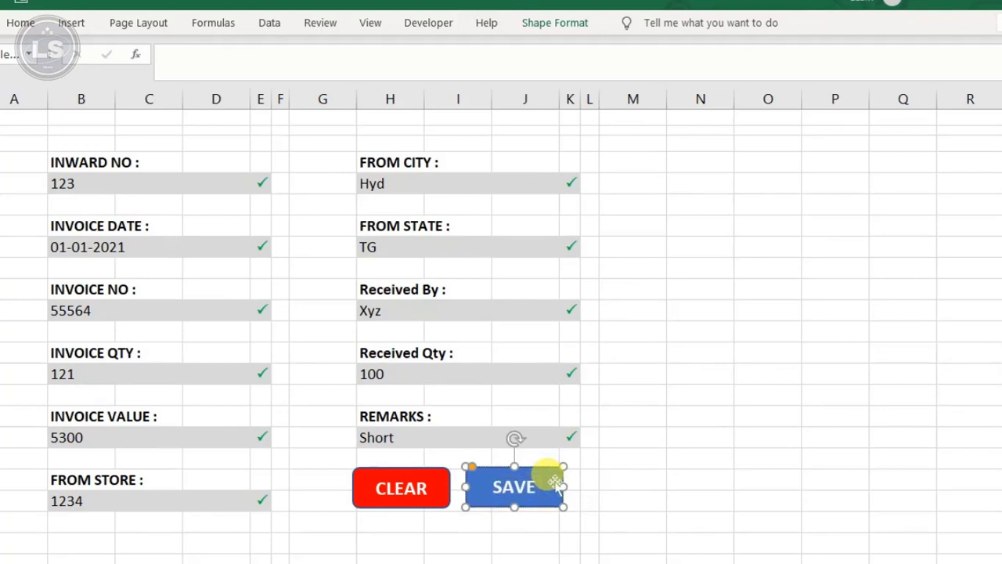
Step: Change the fill of the SAVE shape to standard green and deselect it
click(556, 27)
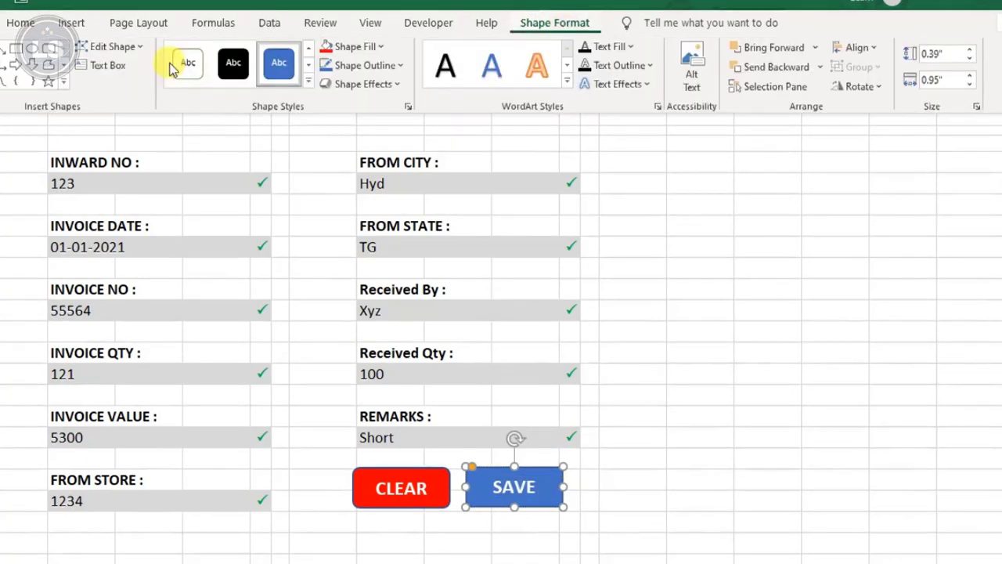
click(376, 46)
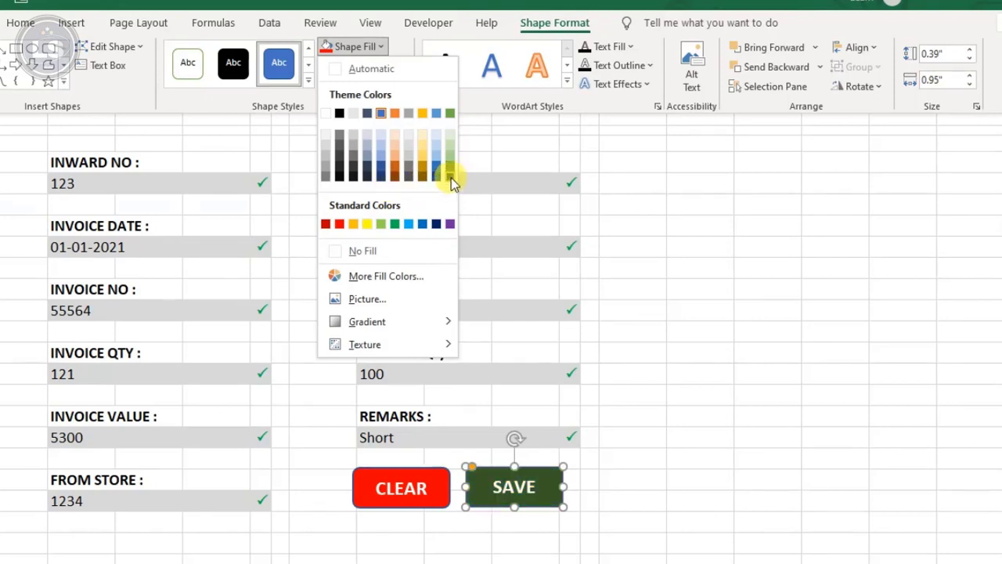
click(394, 223)
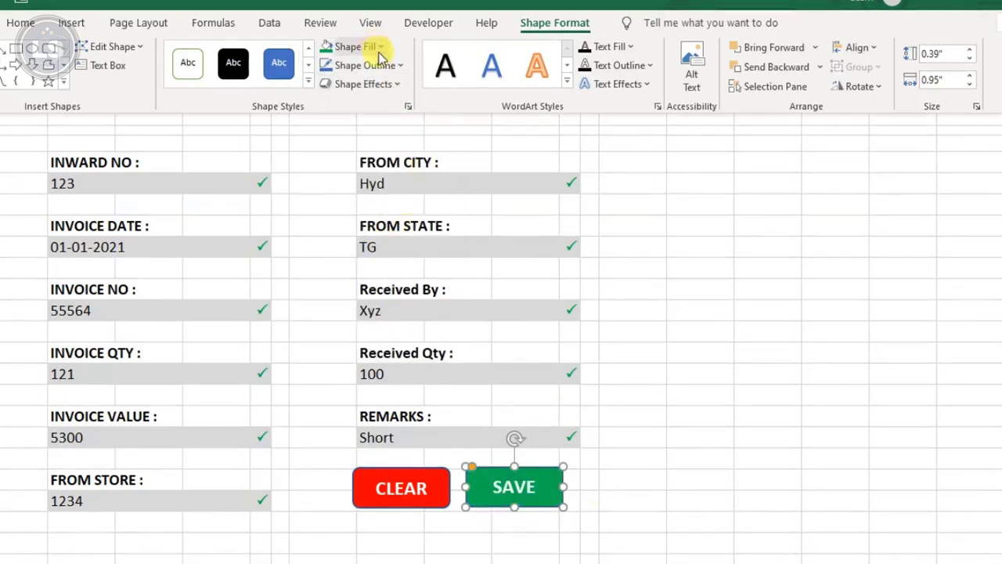
click(669, 330)
click(672, 330)
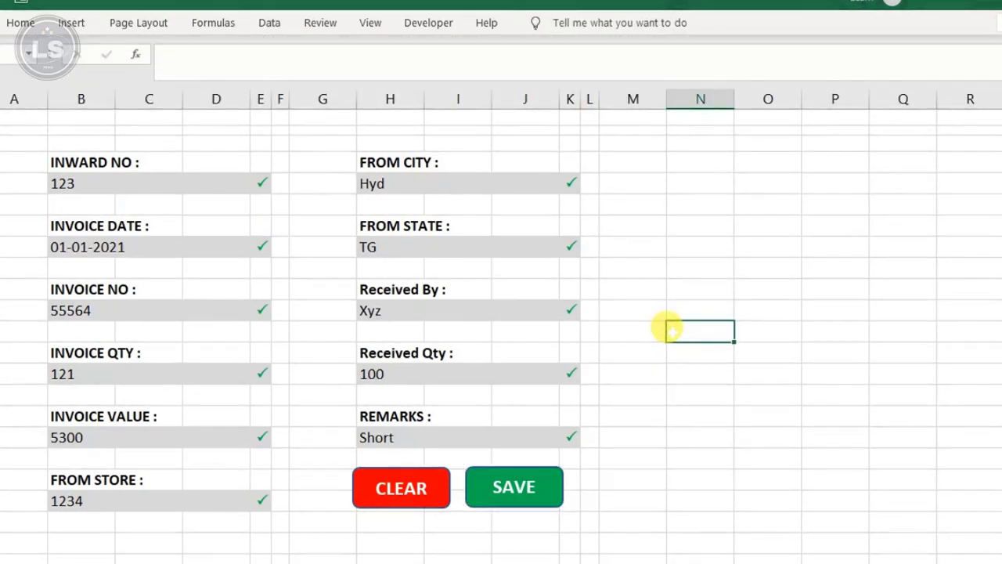
click(671, 182)
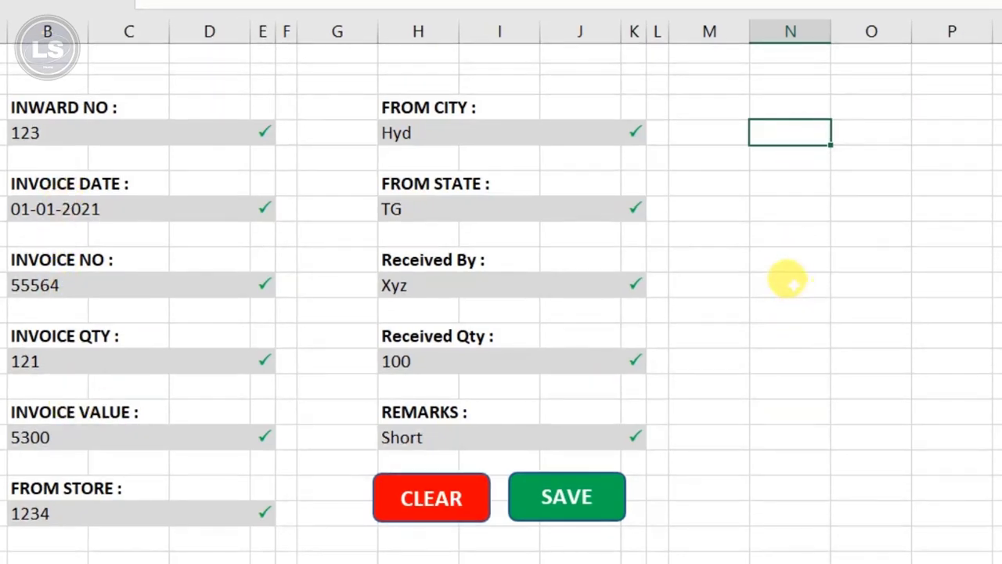
Step: Copy the six field labels in column B, from INWARD NO to FROM STORE, into consecutive cells starting at N5
click(767, 106)
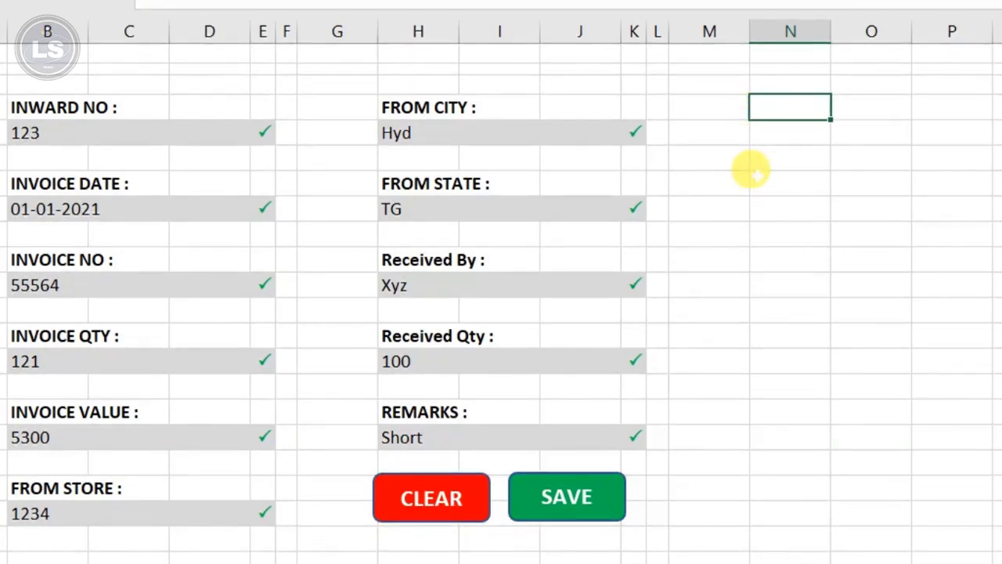
click(48, 102)
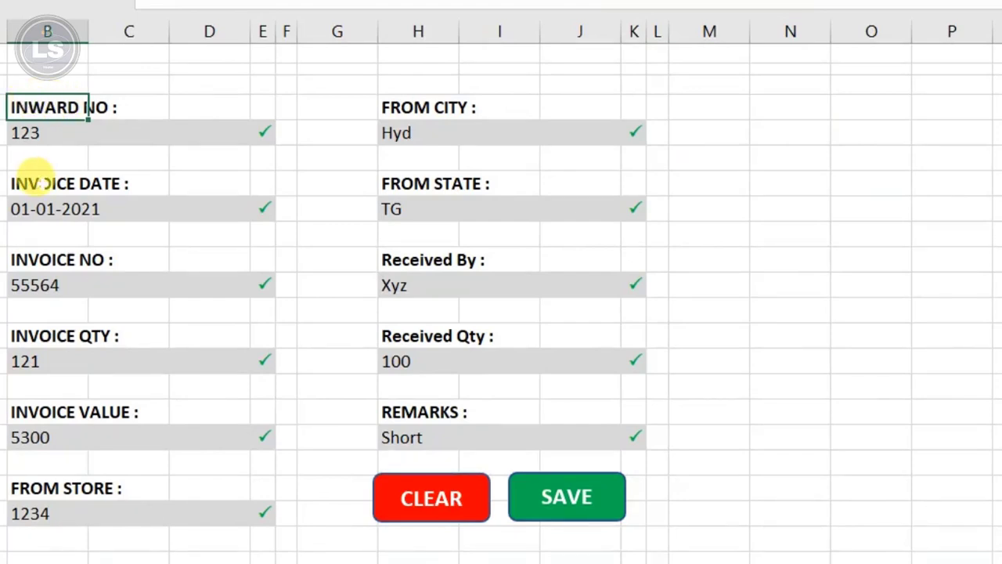
ctrl+click(39, 181)
ctrl+click(40, 260)
ctrl+click(45, 335)
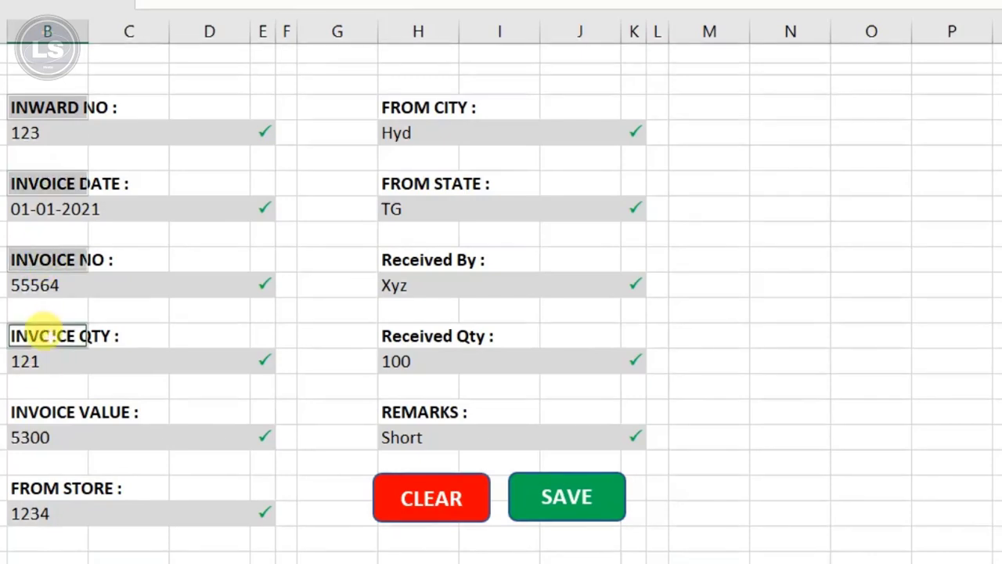
ctrl+click(39, 411)
ctrl+click(37, 487)
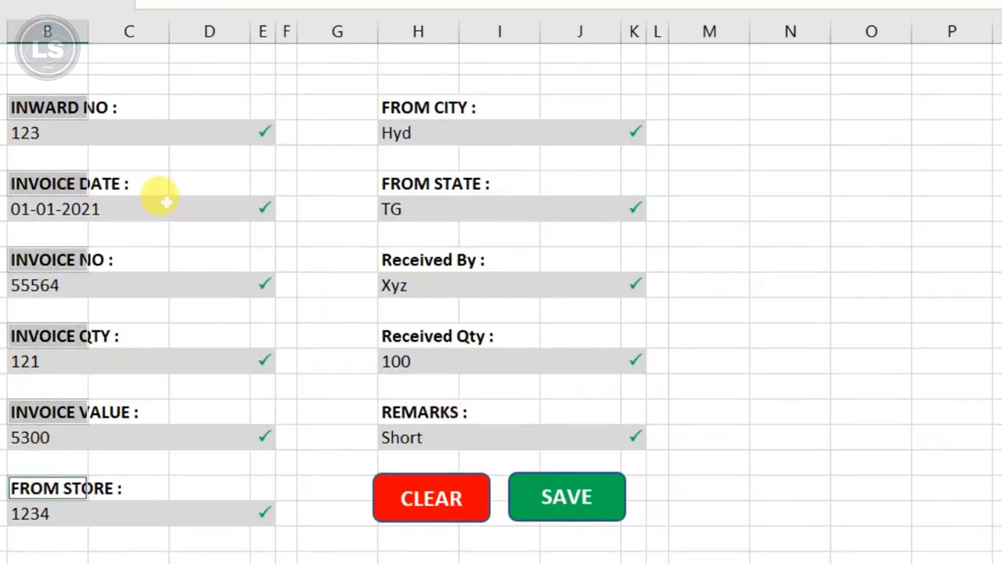
key(ctrl+c)
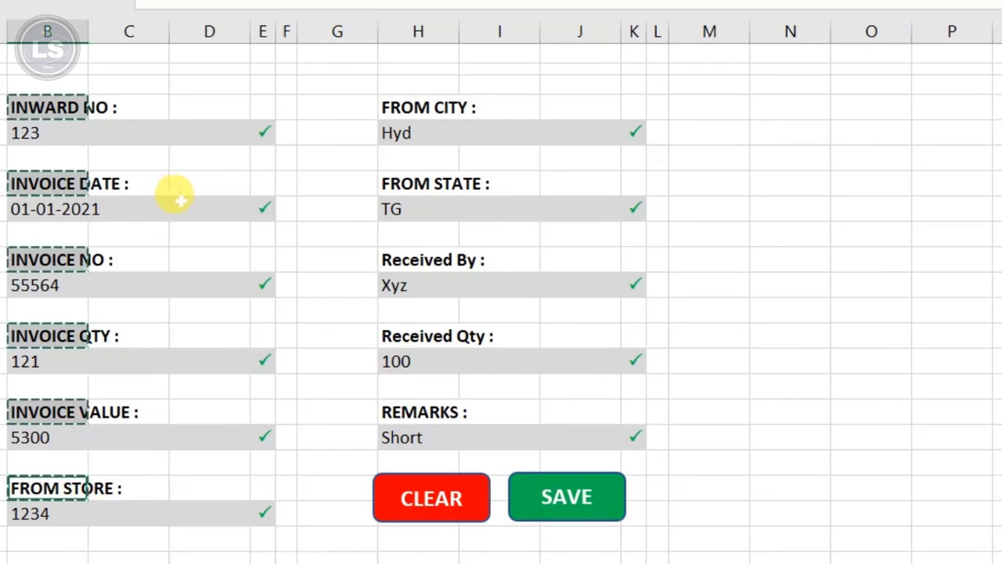
click(802, 125)
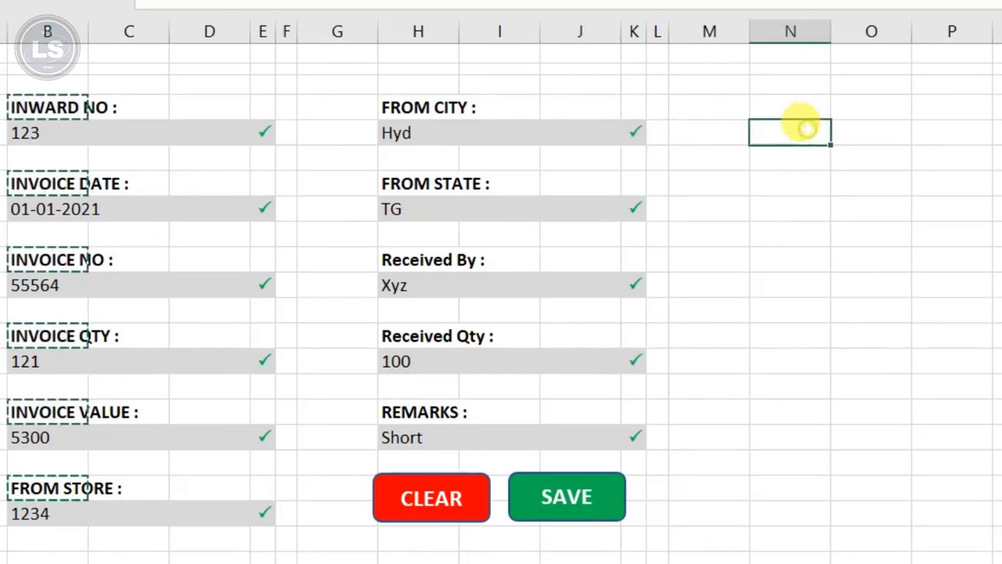
key(ctrl+v)
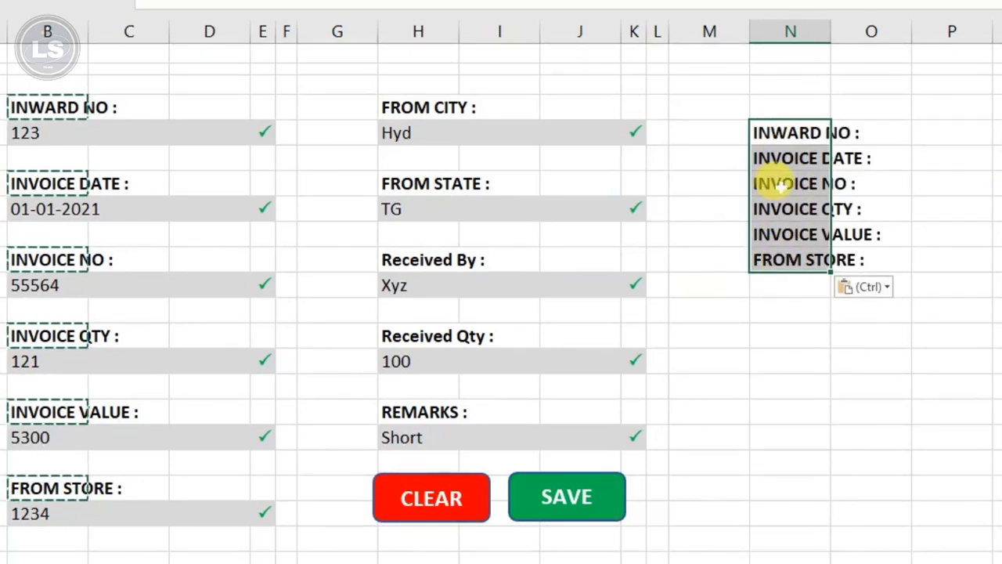
Step: Copy the five field labels in column H, from FROM CITY to REMARKS, into the cells starting at N11
click(787, 284)
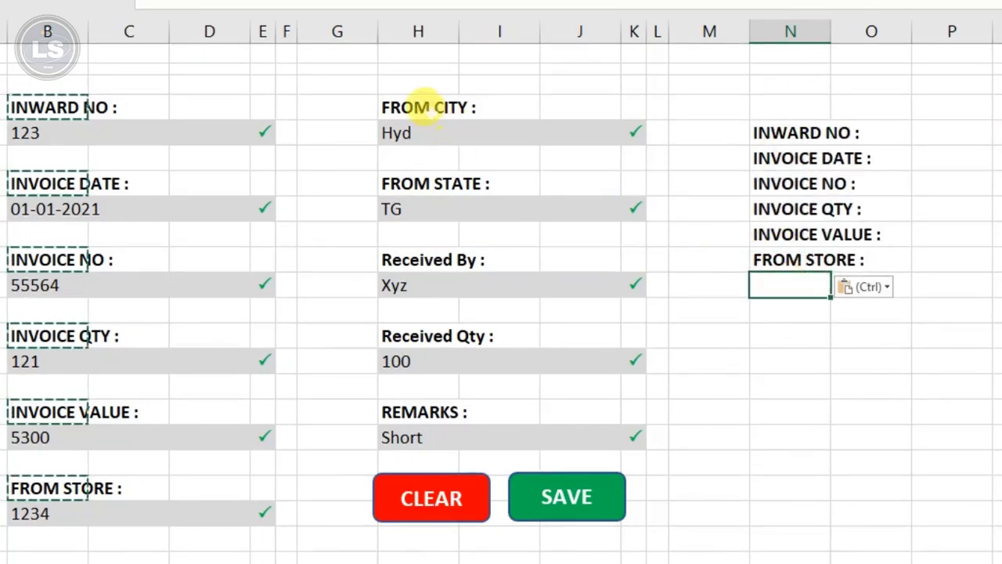
click(427, 107)
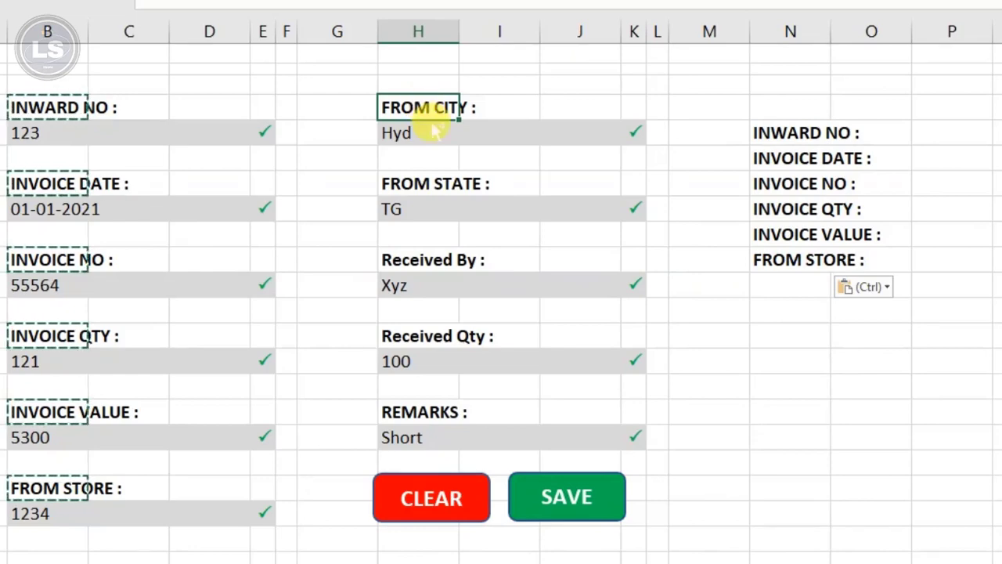
ctrl+click(411, 184)
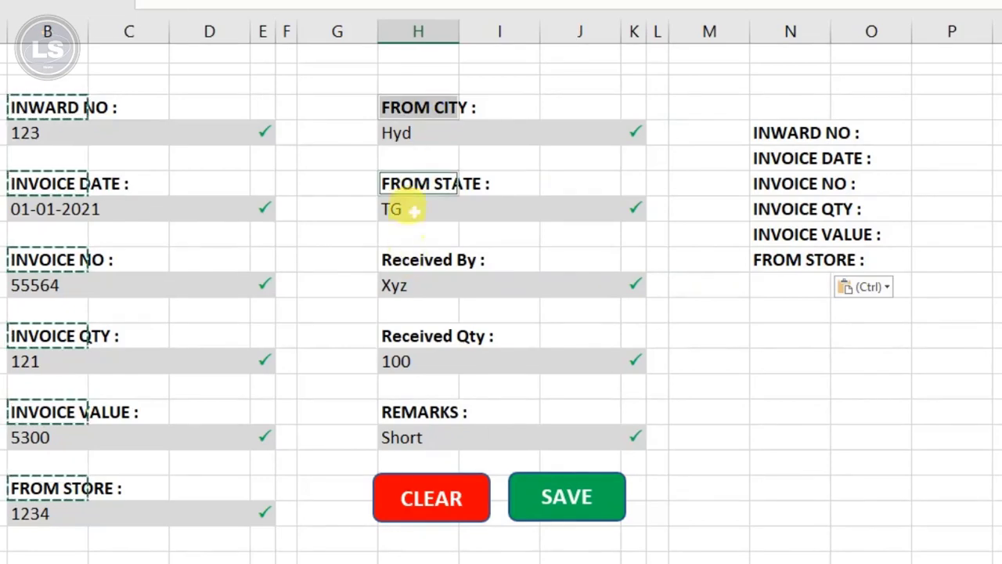
key(Escape)
click(415, 107)
ctrl+click(415, 185)
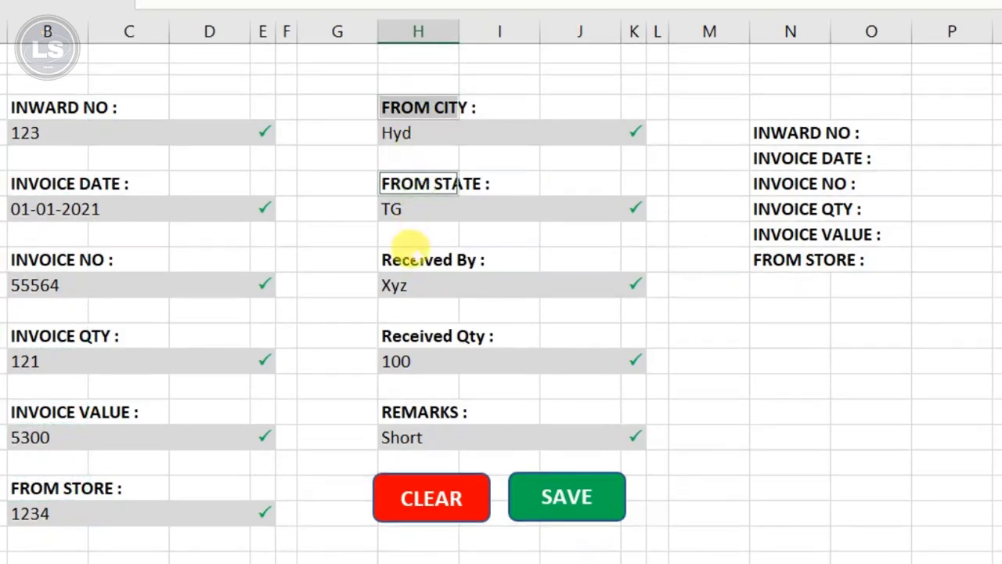
ctrl+click(410, 259)
ctrl+click(408, 336)
ctrl+click(409, 406)
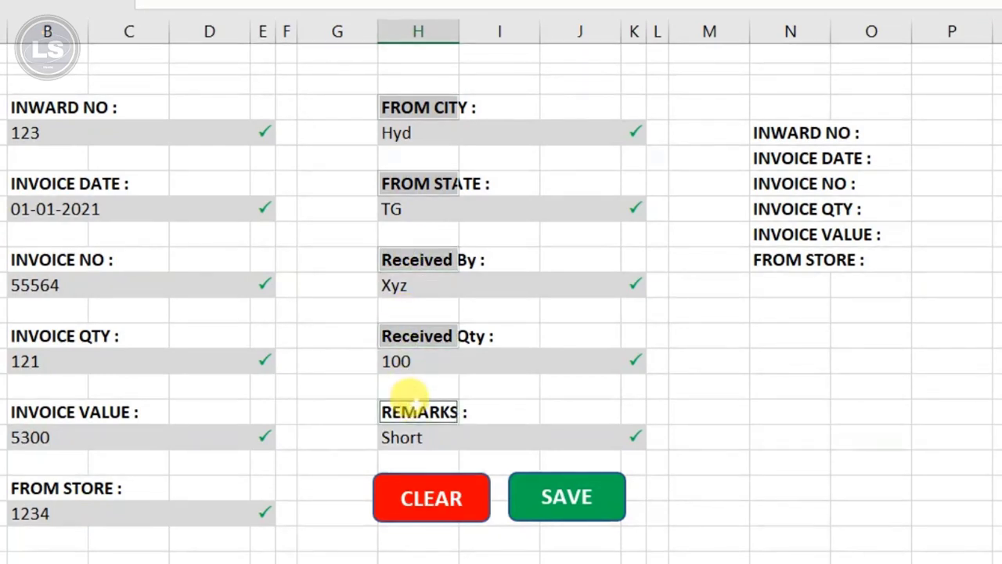
key(ctrl+c)
click(798, 285)
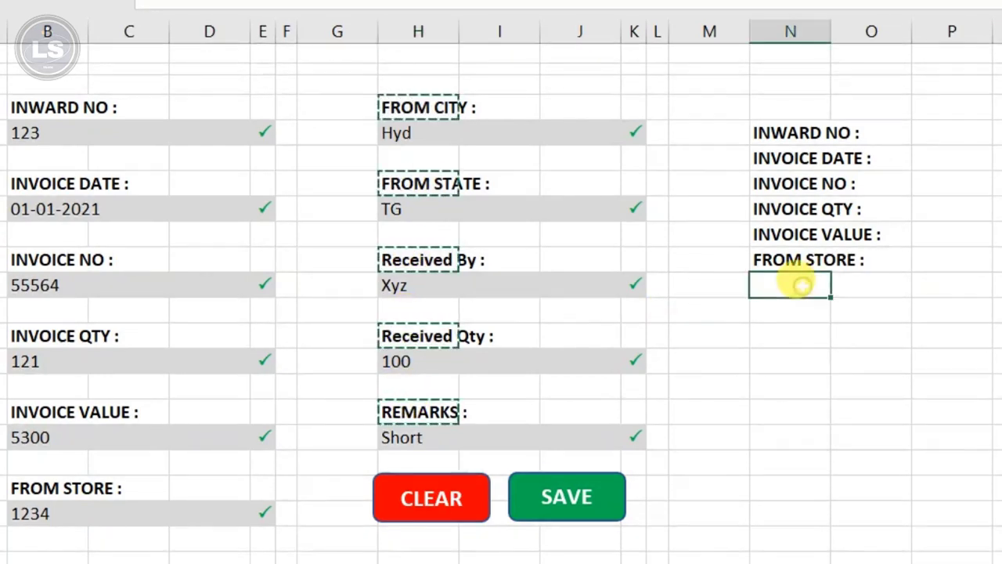
key(ctrl+v)
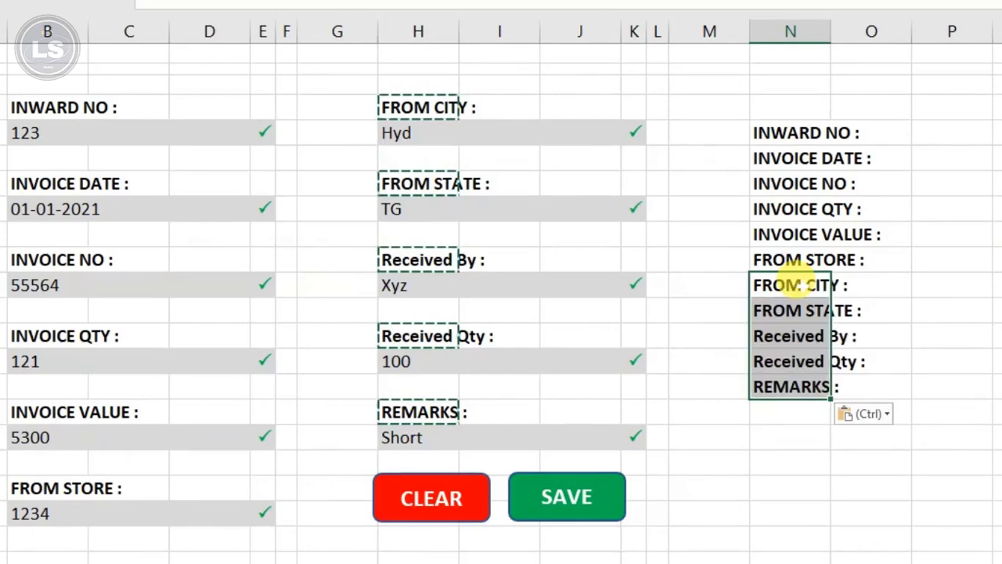
key(Escape)
Step: Replace every ":" with nothing in the copied labels N5:N15, and autofit column N to its contents
click(791, 155)
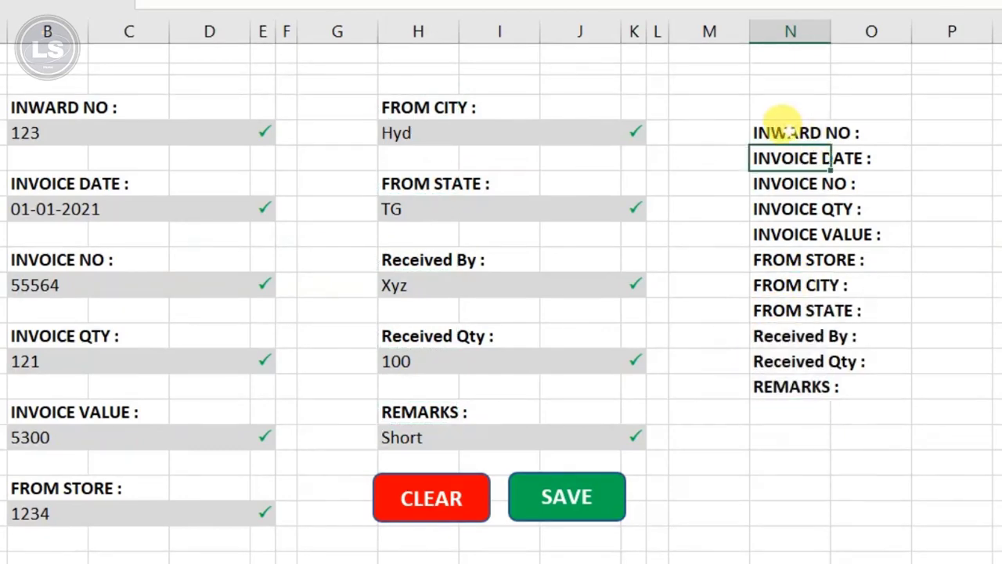
drag(779, 130, 805, 387)
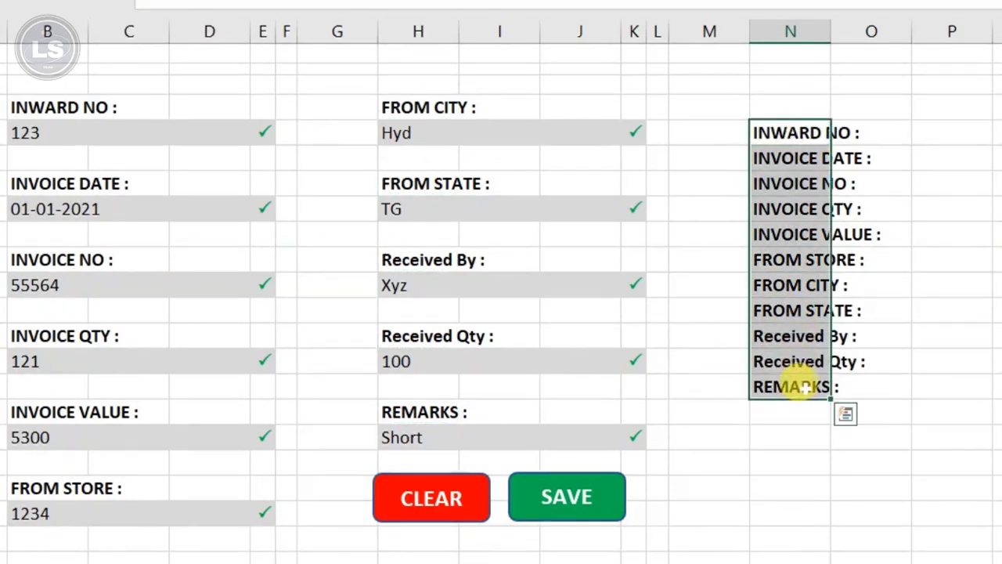
key(ctrl+f)
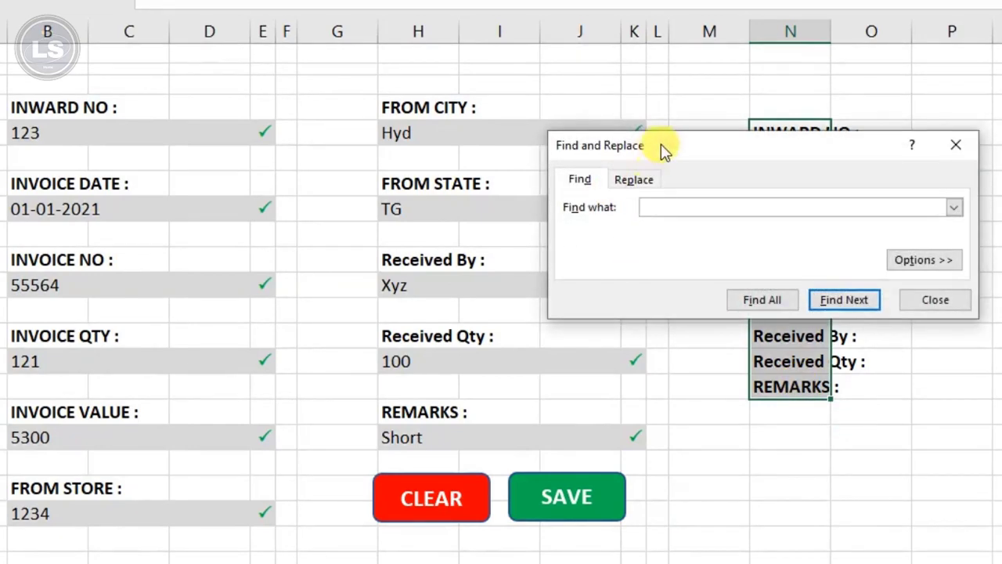
drag(665, 148, 345, 83)
click(342, 118)
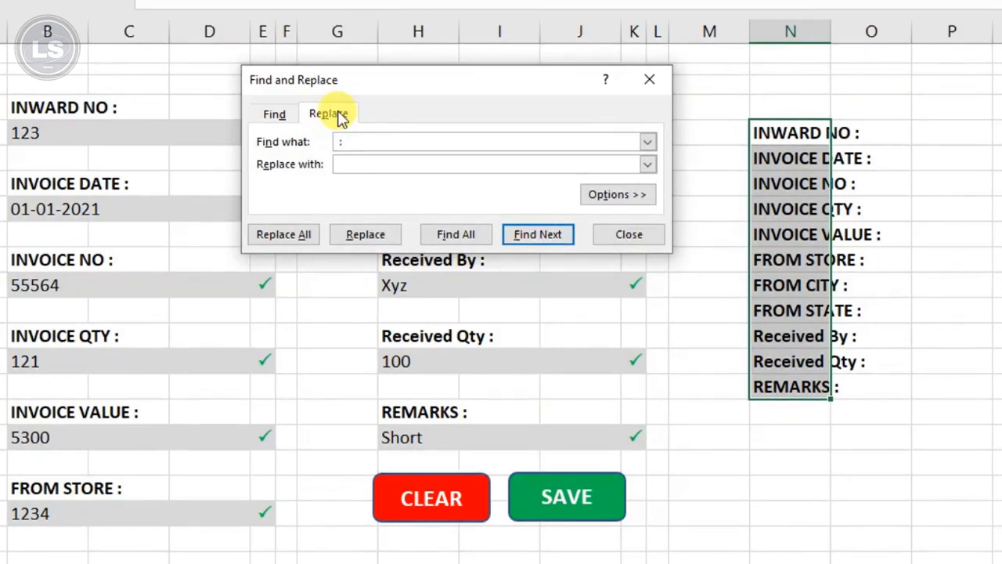
click(288, 237)
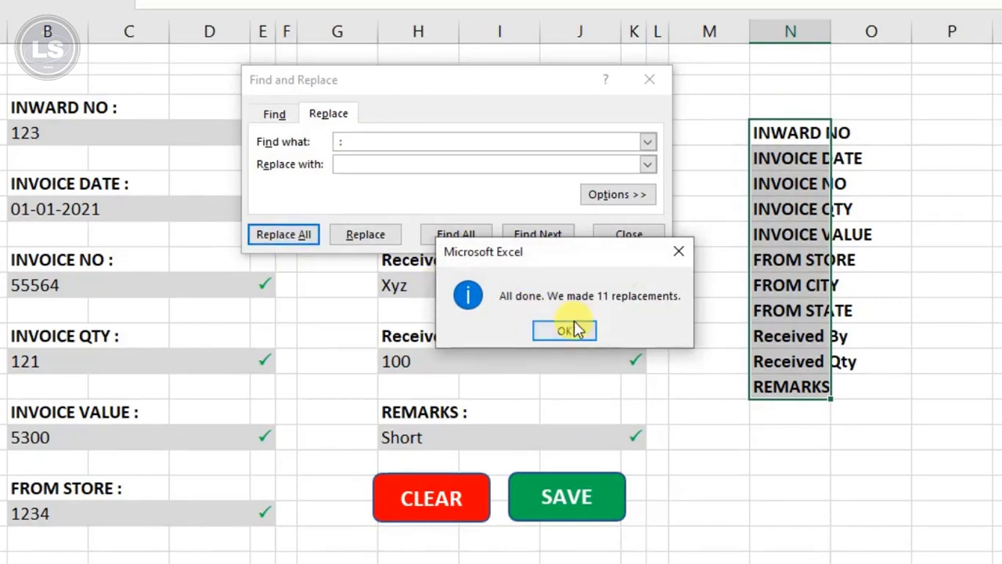
click(565, 331)
click(649, 79)
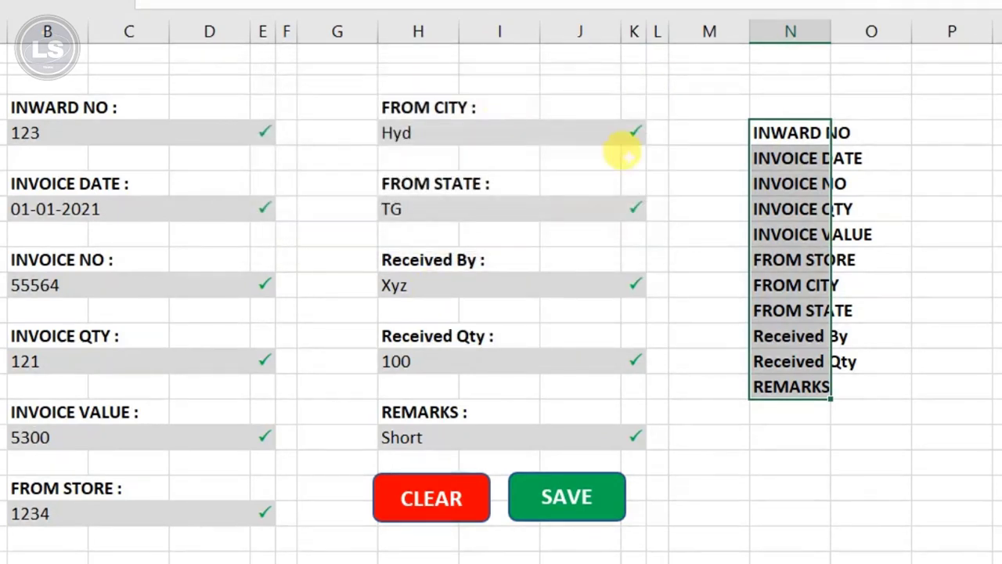
double_click(831, 25)
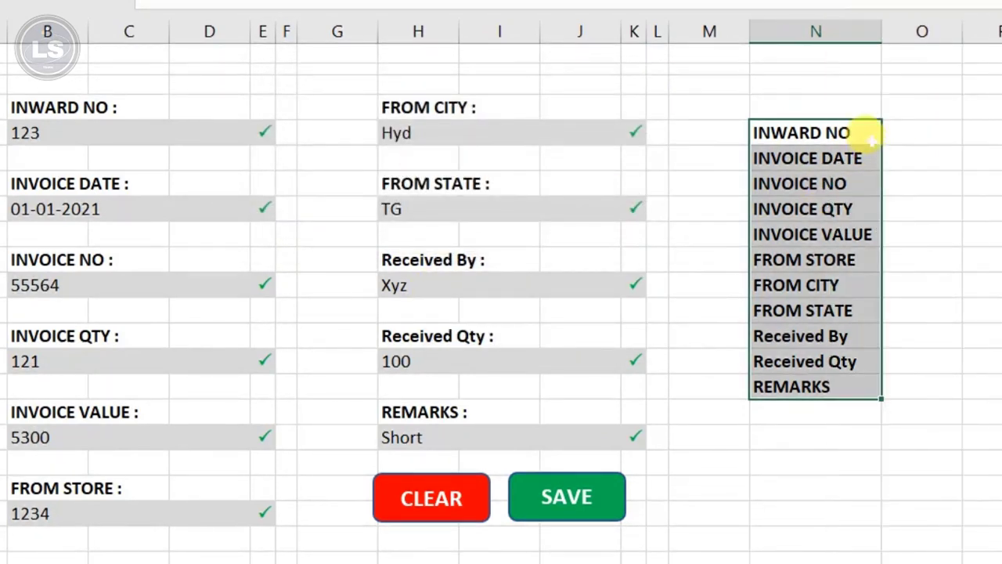
Step: Link O5 to the form's inward number entry and O6 to its invoice date entry with cell-reference formulas
click(895, 131)
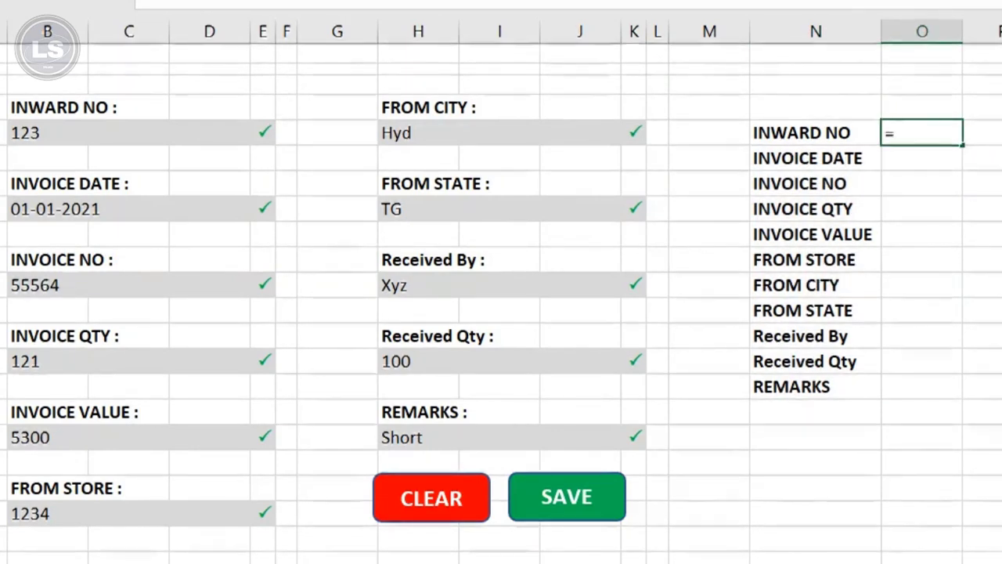
click(53, 134)
key(Return)
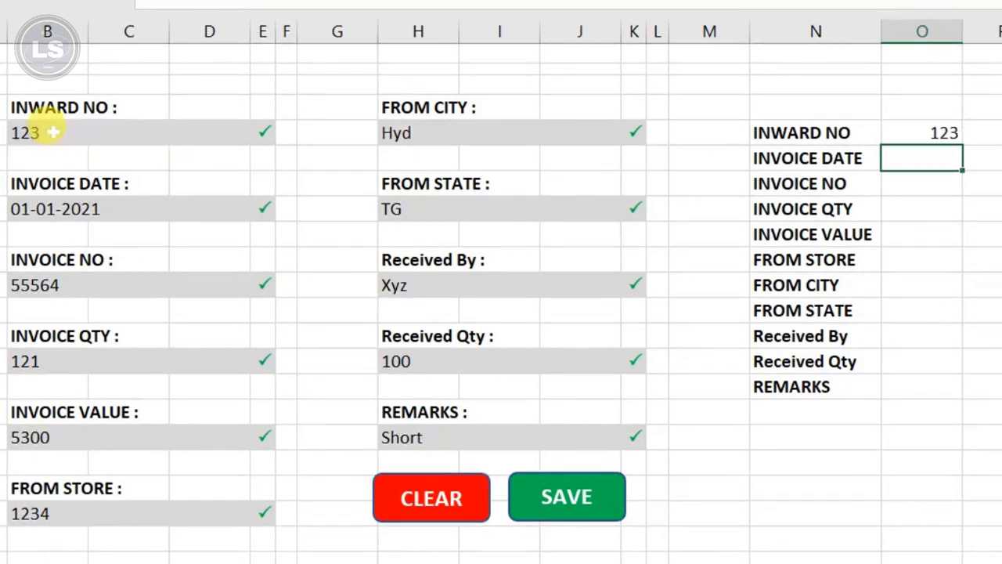
text(=)
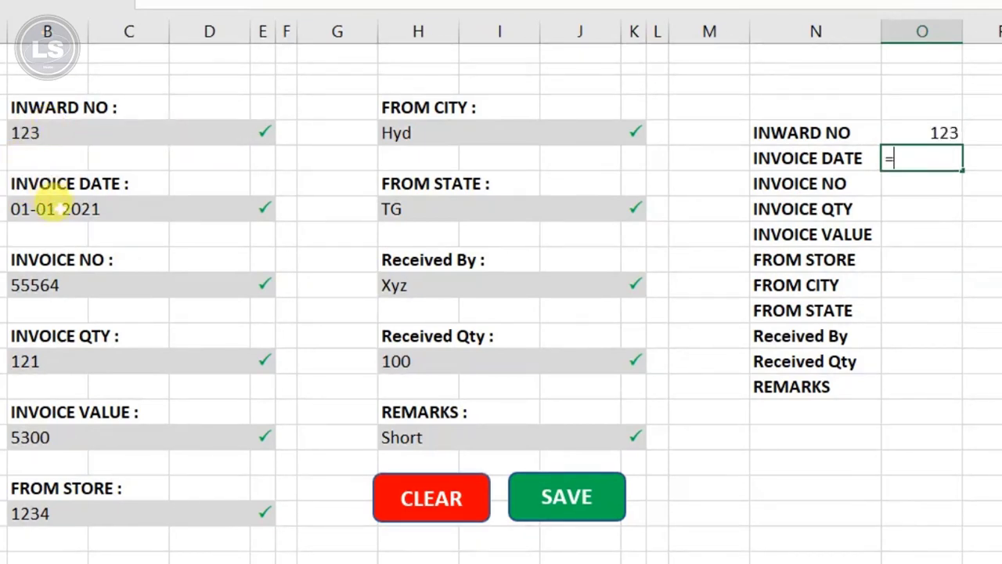
click(57, 208)
key(Return)
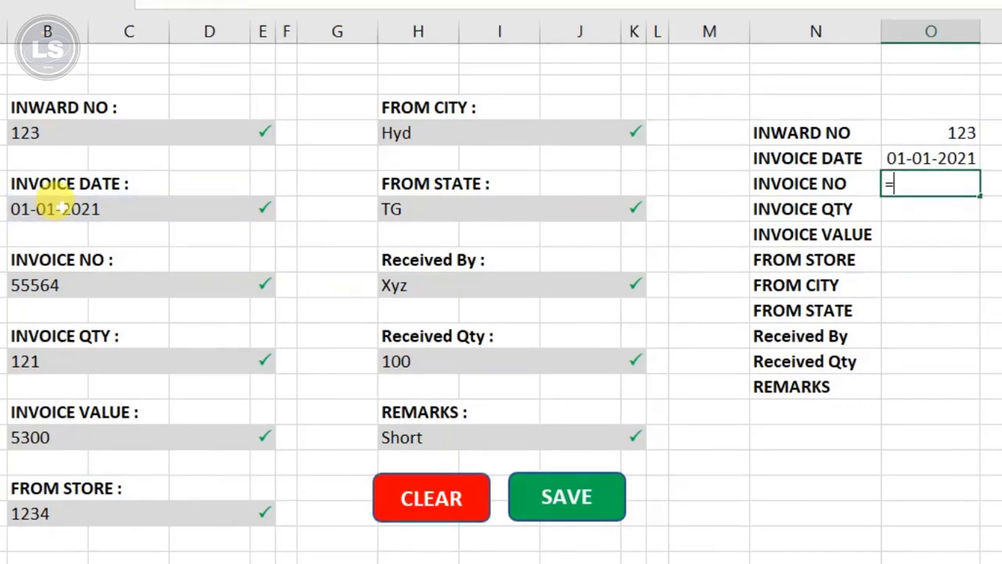
Step: Link O7 to the invoice number with =B11 and O8 to the invoice quantity with =B14
click(60, 278)
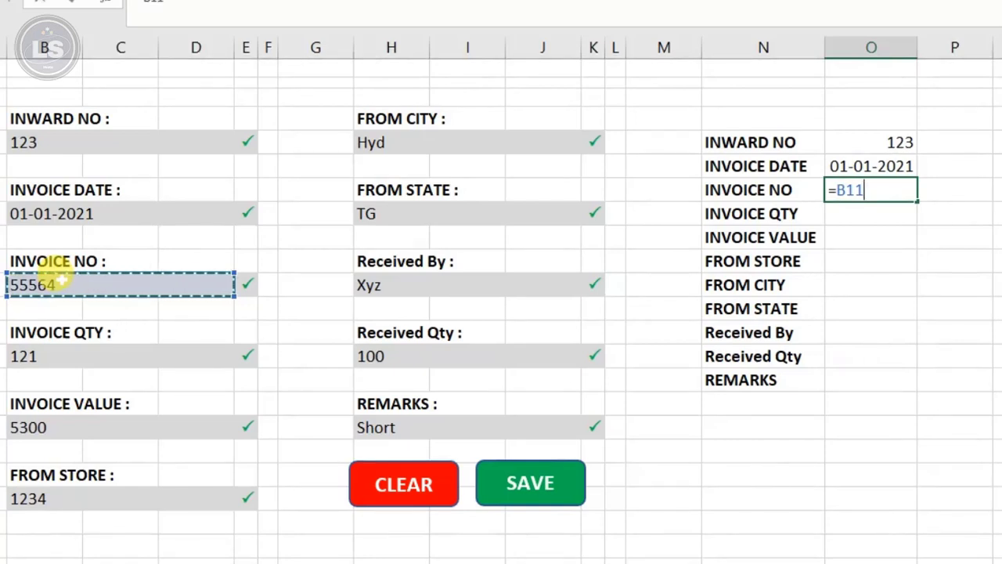
key(Return)
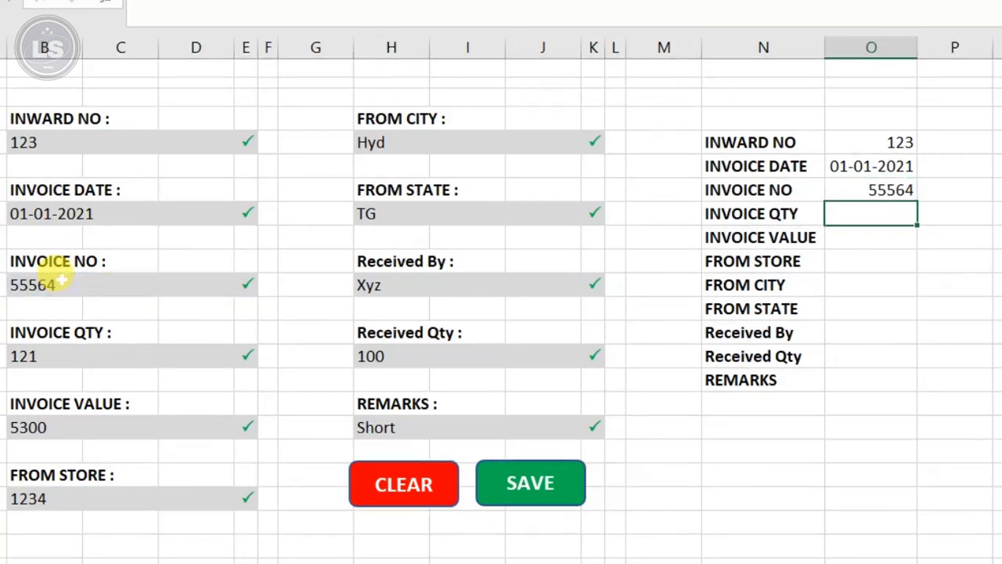
text(=)
click(73, 356)
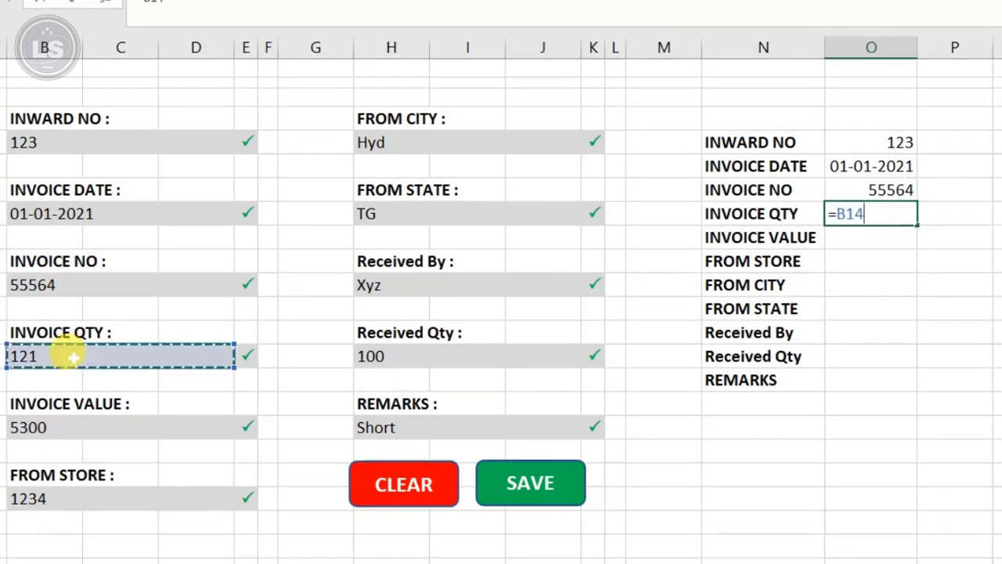
key(Return)
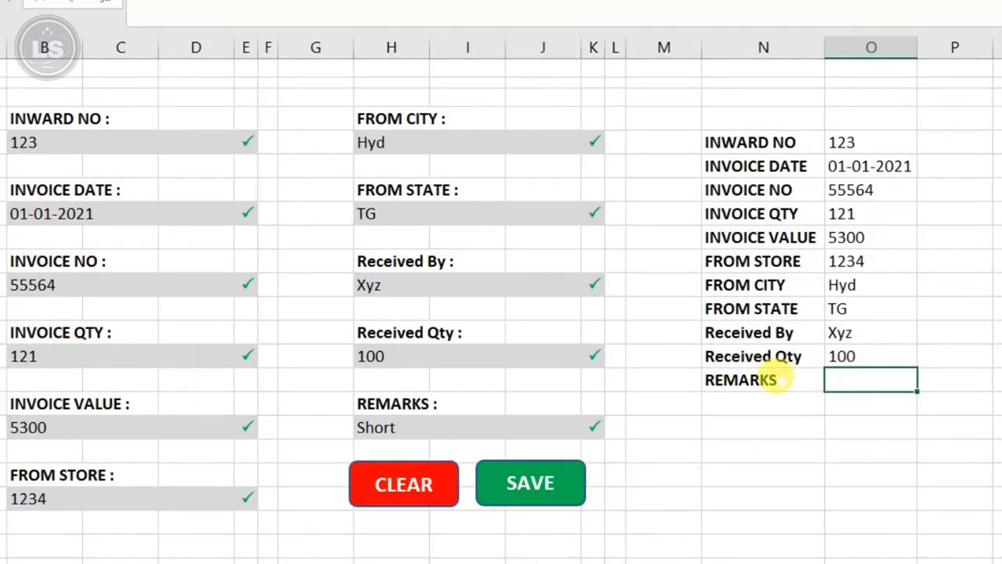
Step: Enter the heading "Diffreance" in cell N3 above the label list
click(743, 95)
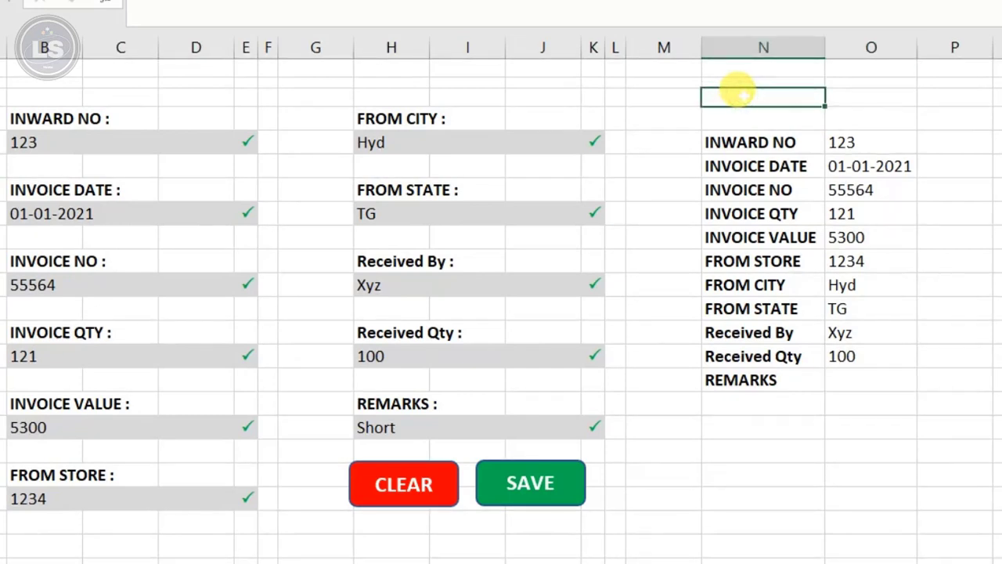
text(Di)
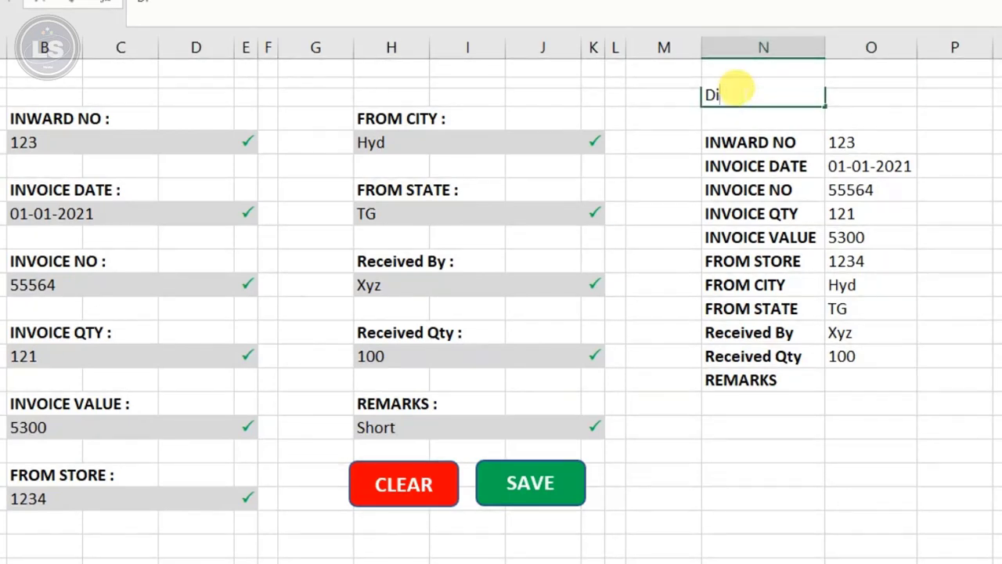
text(ffreance)
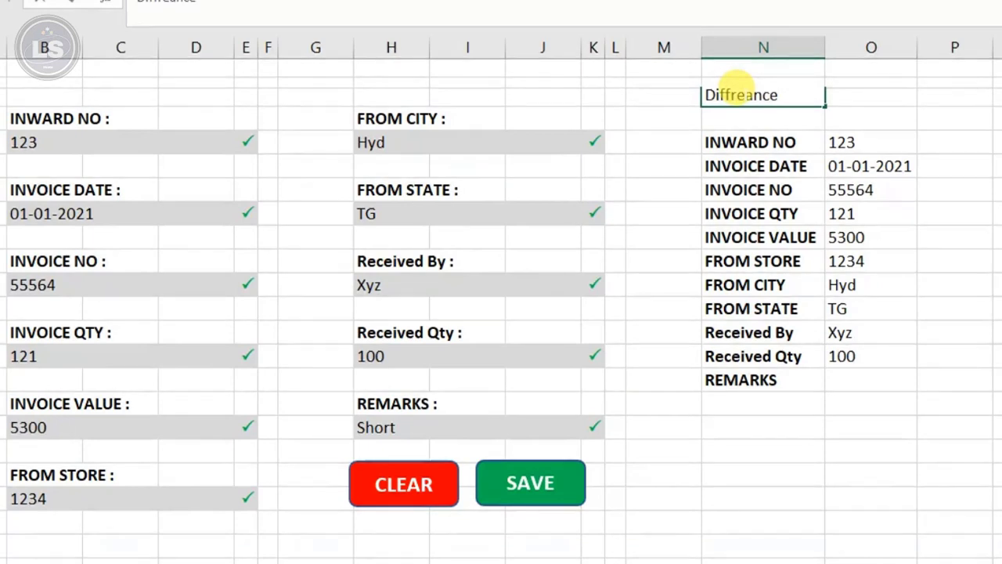
key(Return)
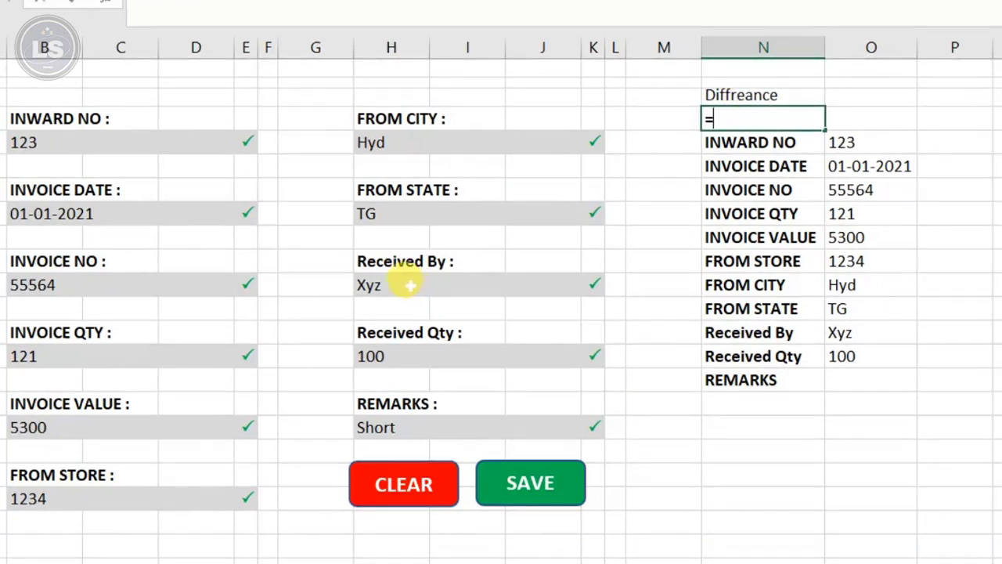
Step: Complete the formula in N4 to subtract the invoice quantity from the received quantity, =H14-B14
click(387, 354)
text(-)
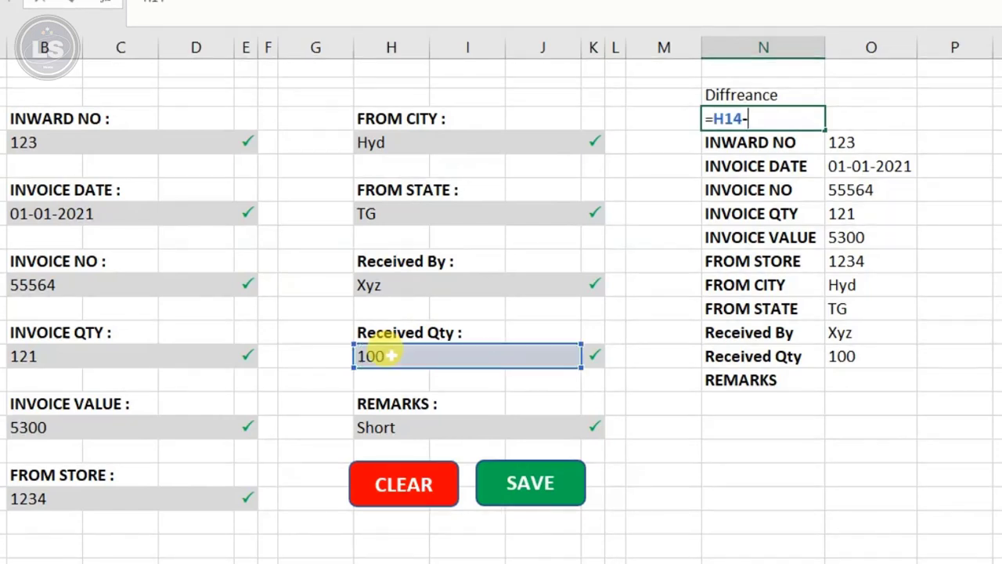
click(48, 356)
key(Return)
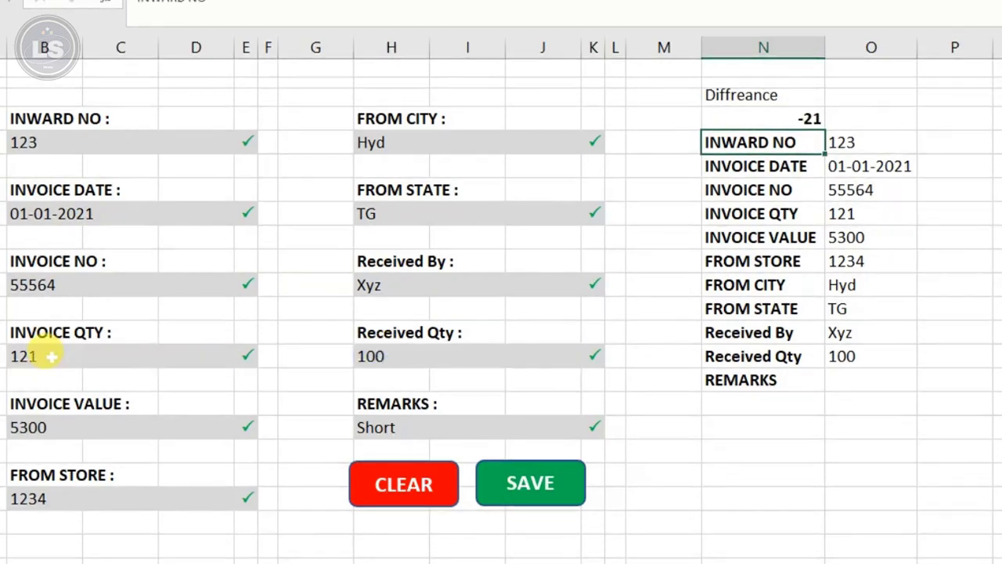
Step: Left-align the quantity difference in N4 and remove its bold formatting
click(752, 114)
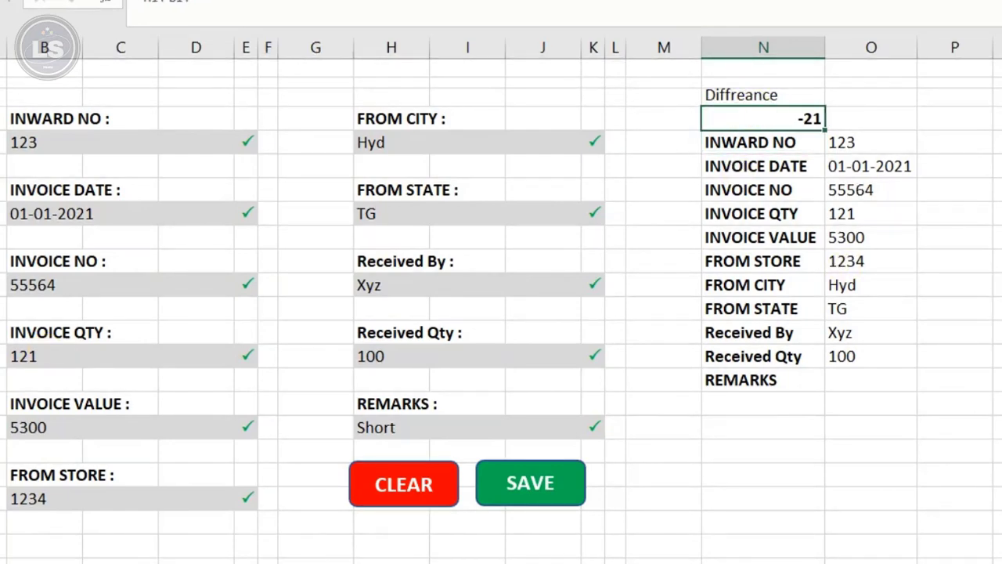
click(215, 26)
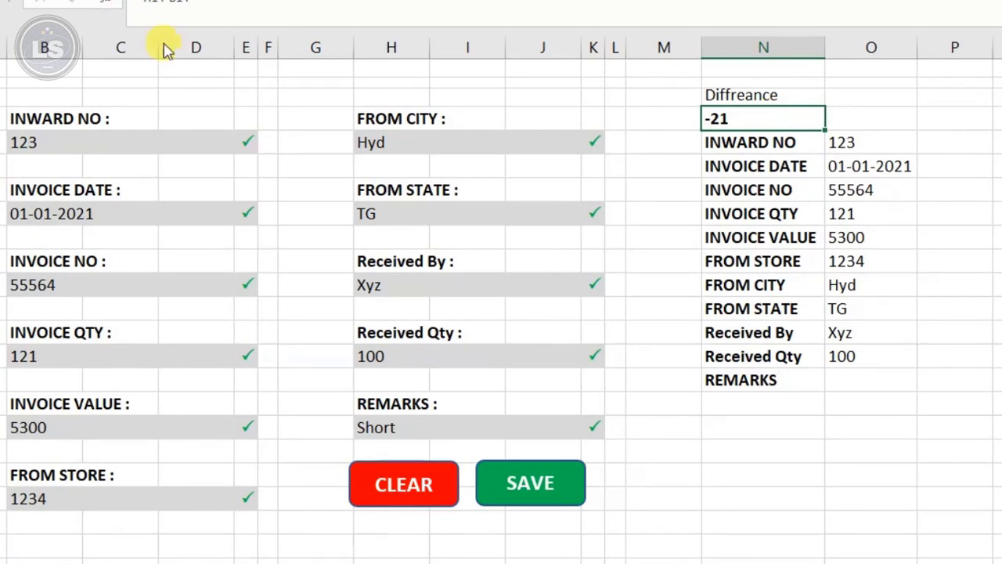
click(4, 26)
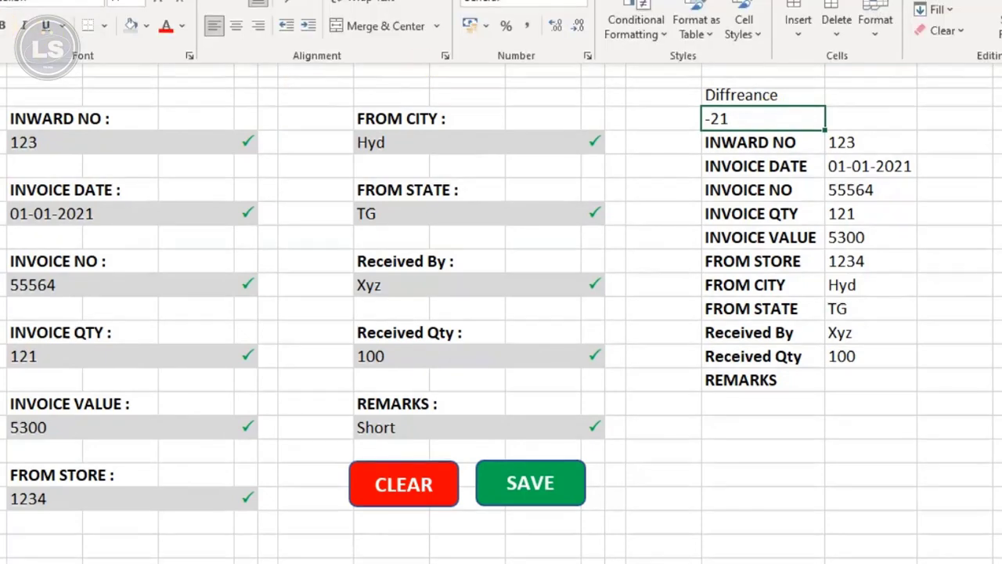
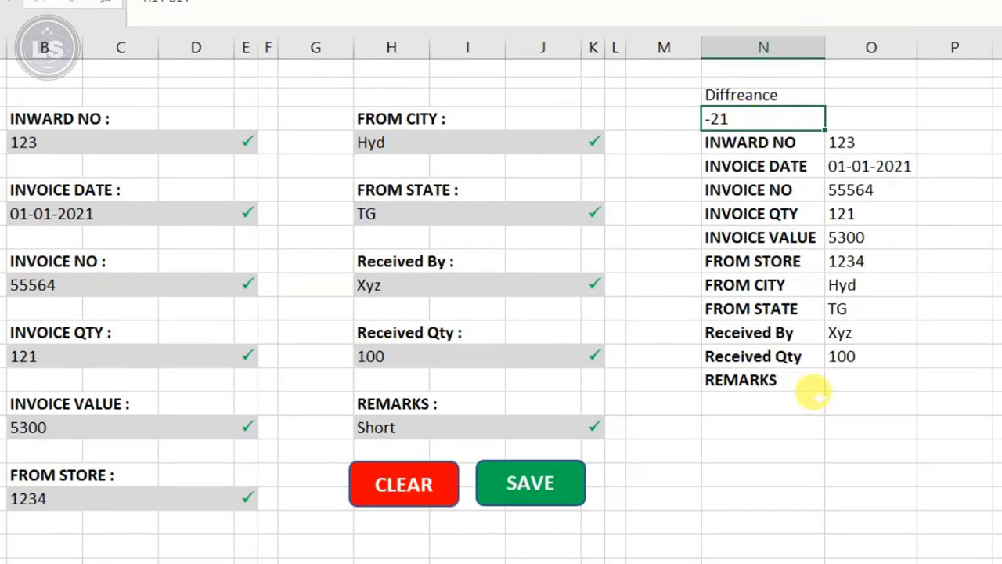
Step: Enter =N3&" "&H17&" "&N4 in O15 for REMARKS and autofit the width of column O
click(849, 381)
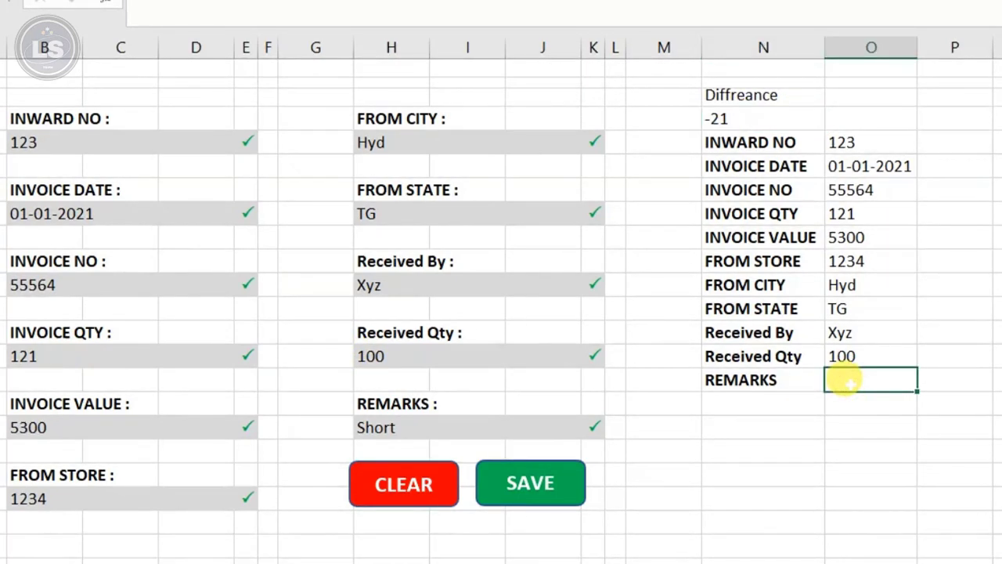
text(=)
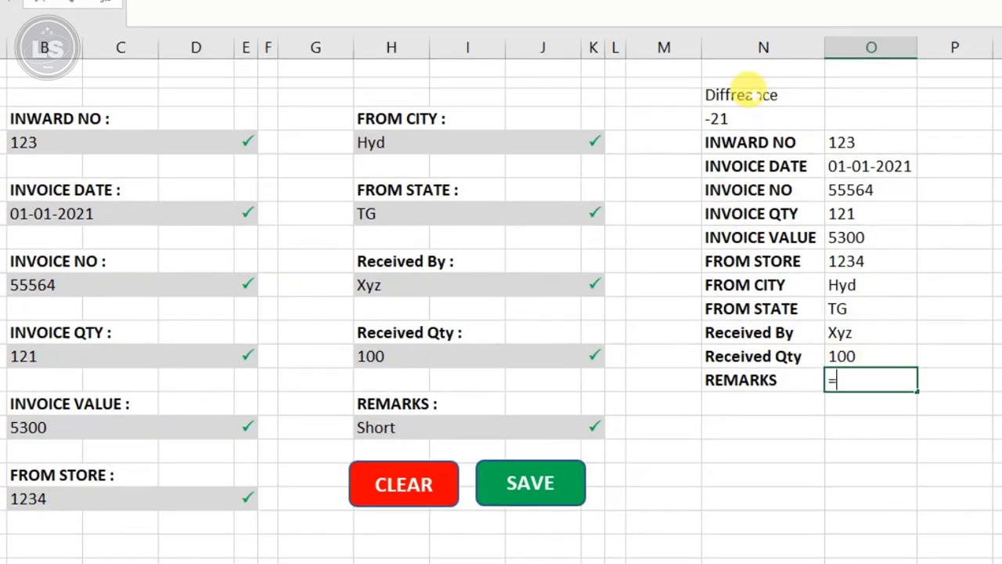
click(751, 95)
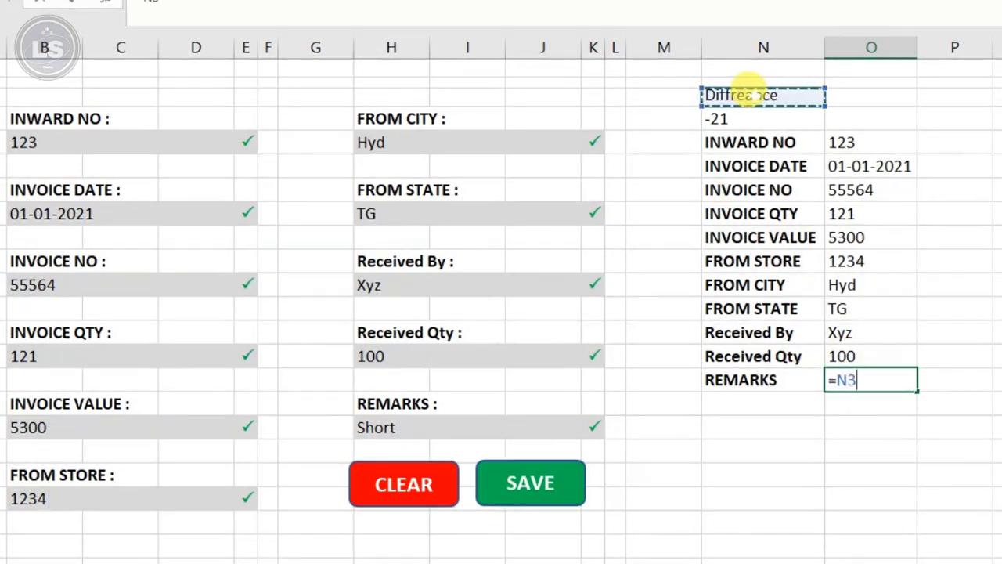
text(&)
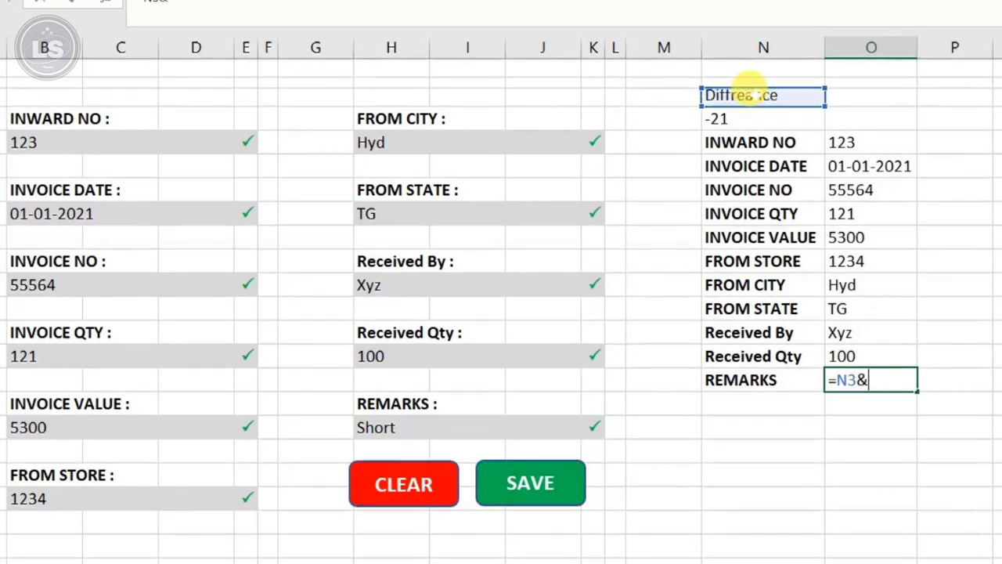
text(")
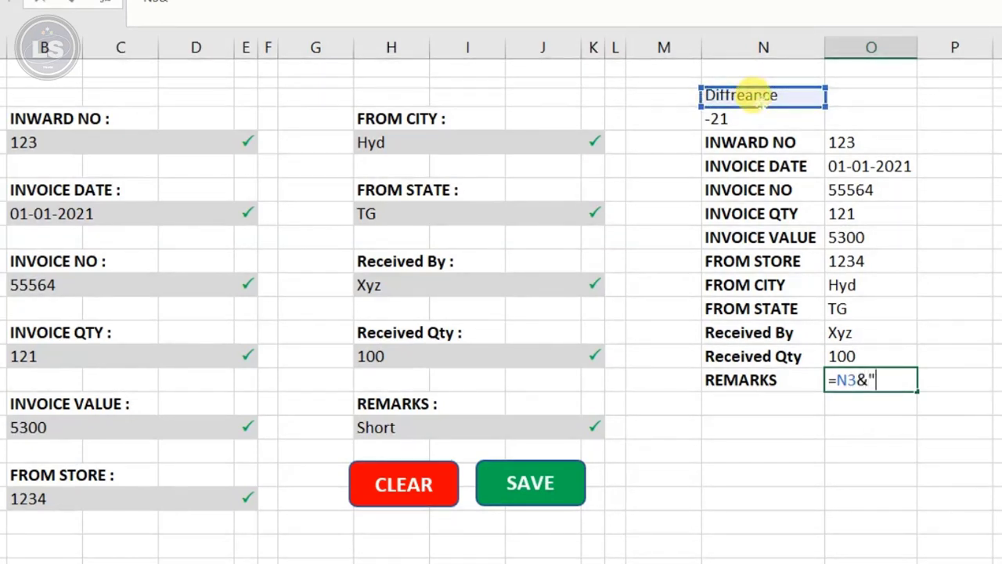
text( ")
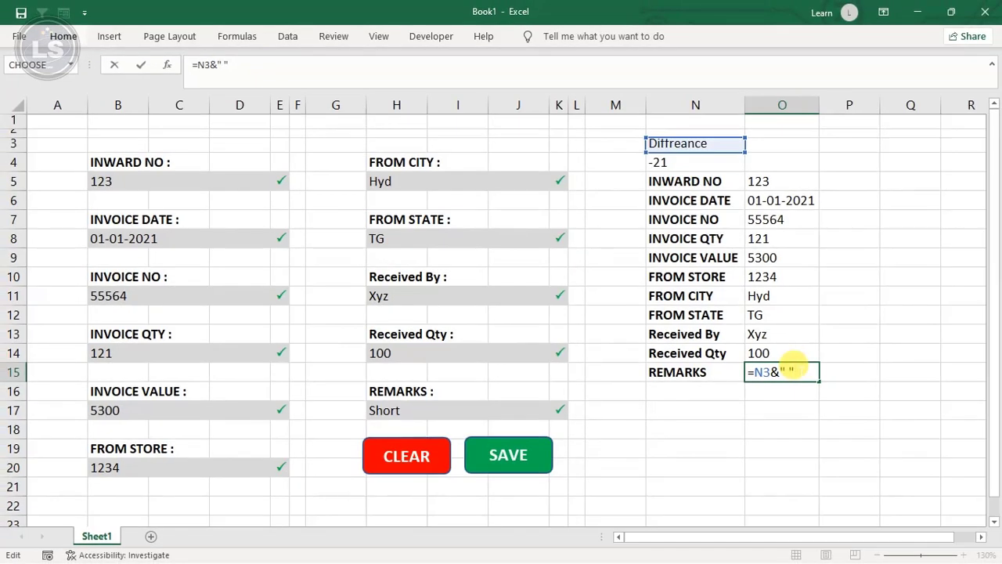
text(&)
click(435, 408)
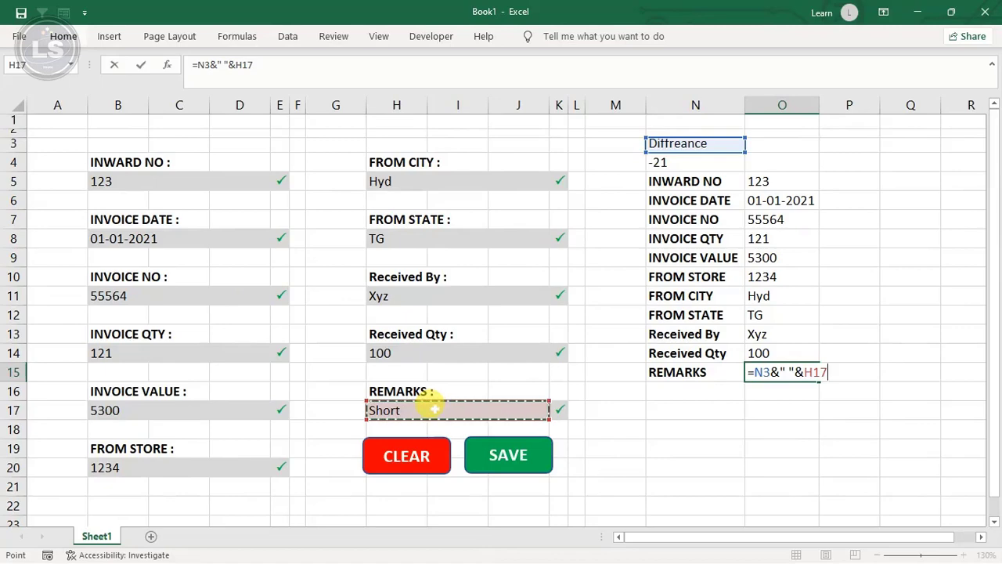
text(&")
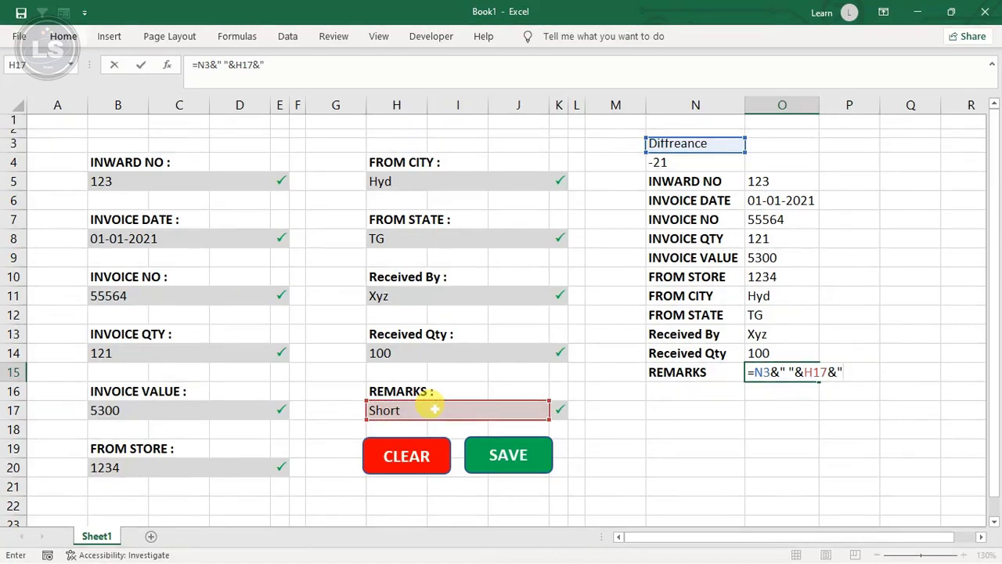
text( "&)
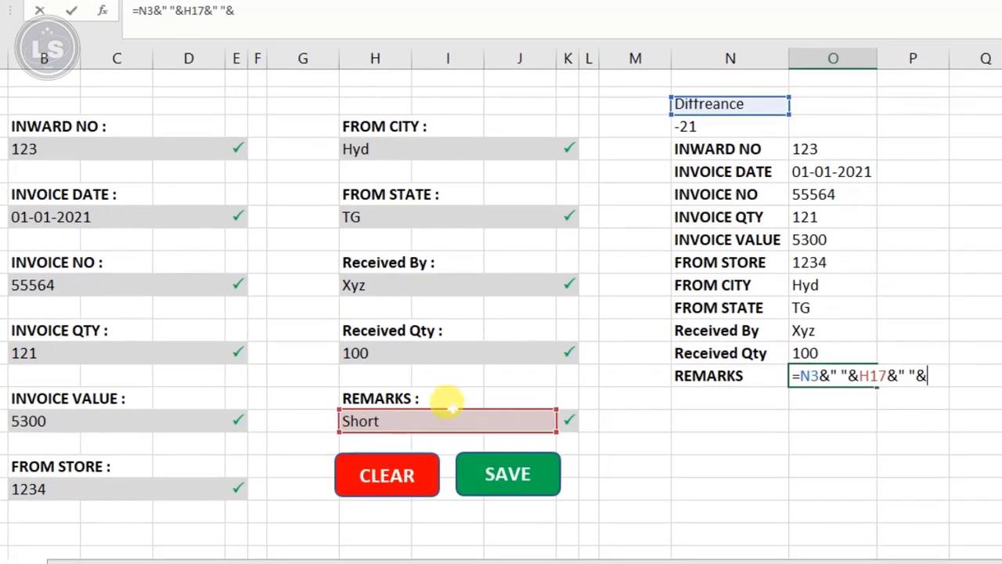
click(716, 125)
key(Return)
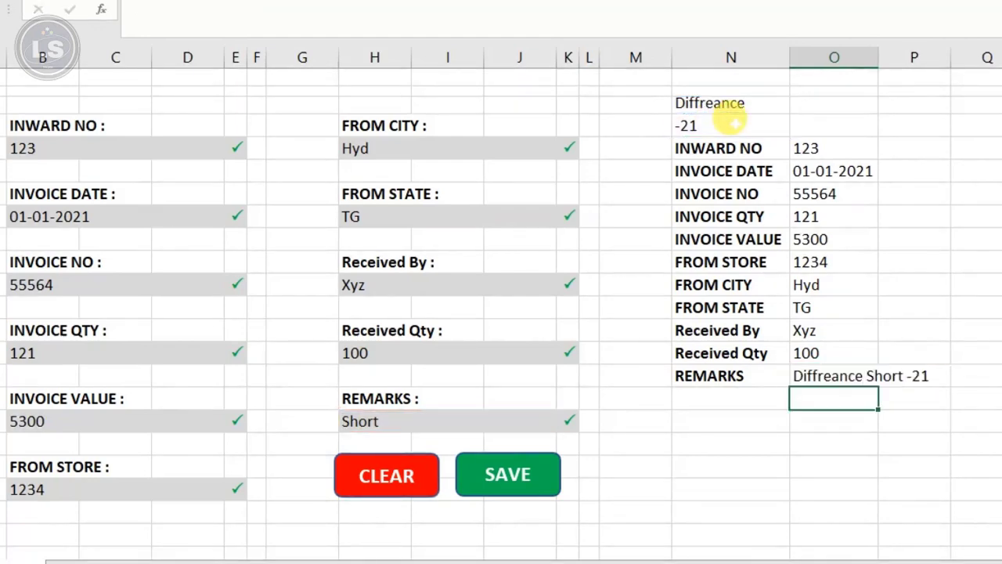
key(Up)
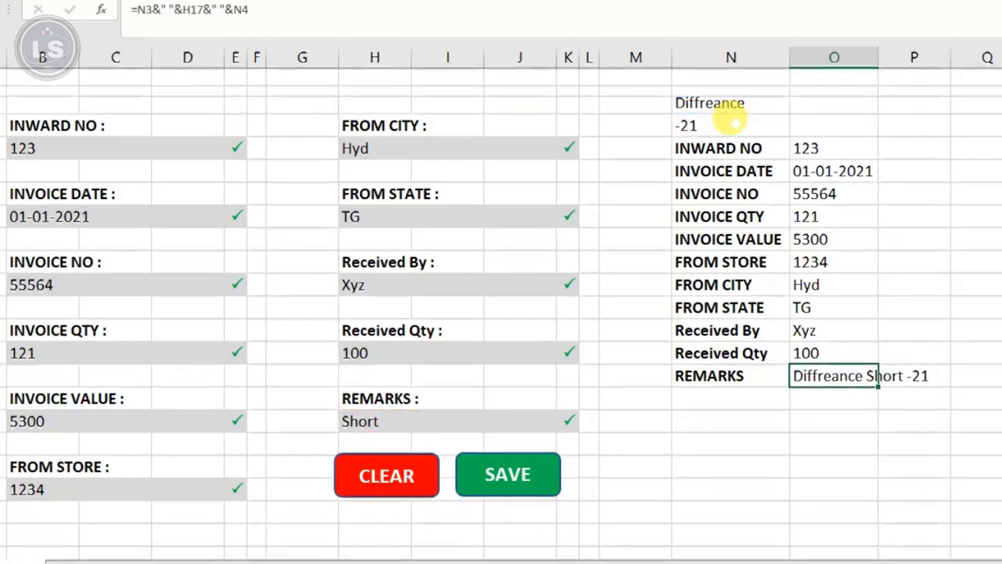
double_click(878, 57)
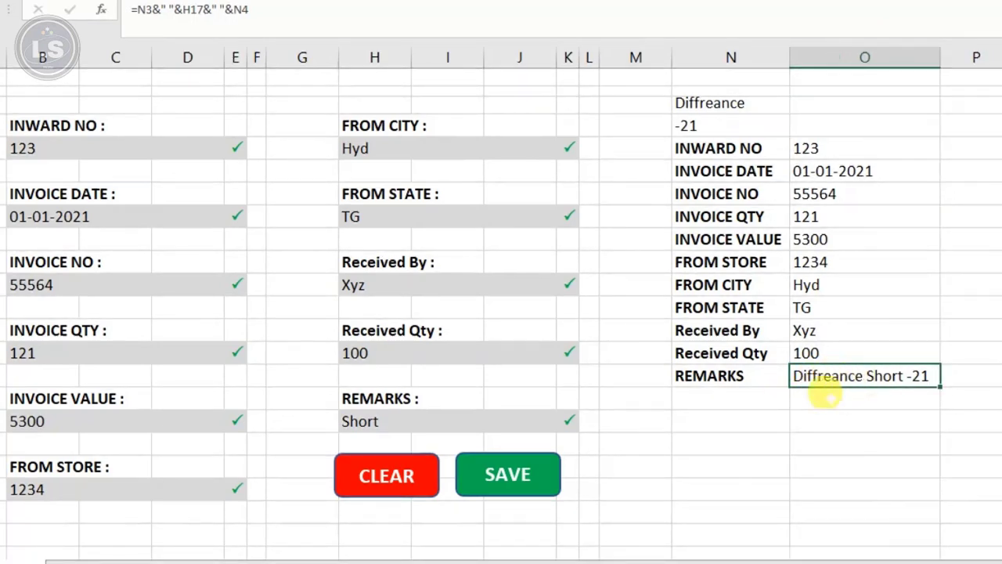
Step: Test the formulas by setting the form's remark to OK and the received quantity to 121
click(430, 417)
text(OK)
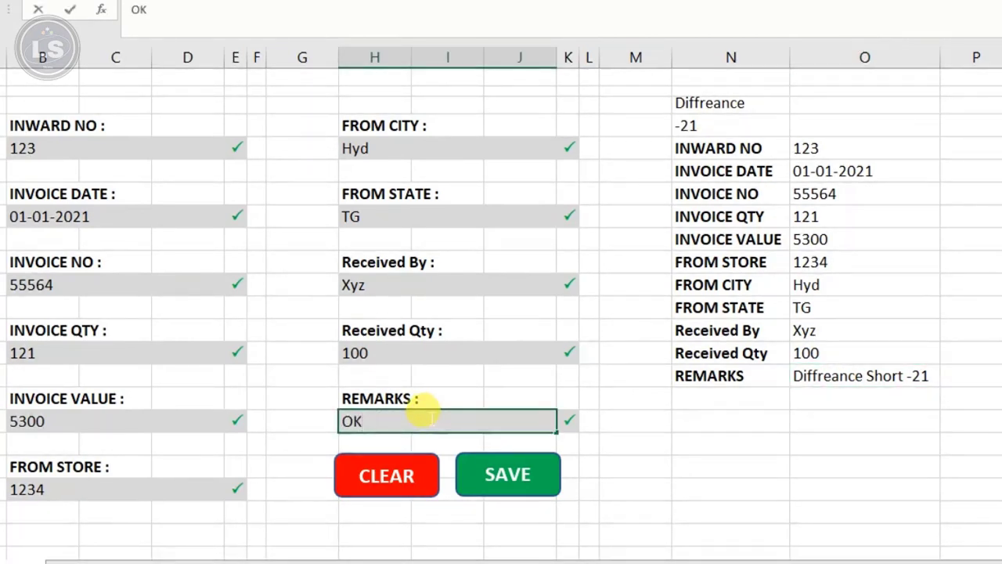
key(Return)
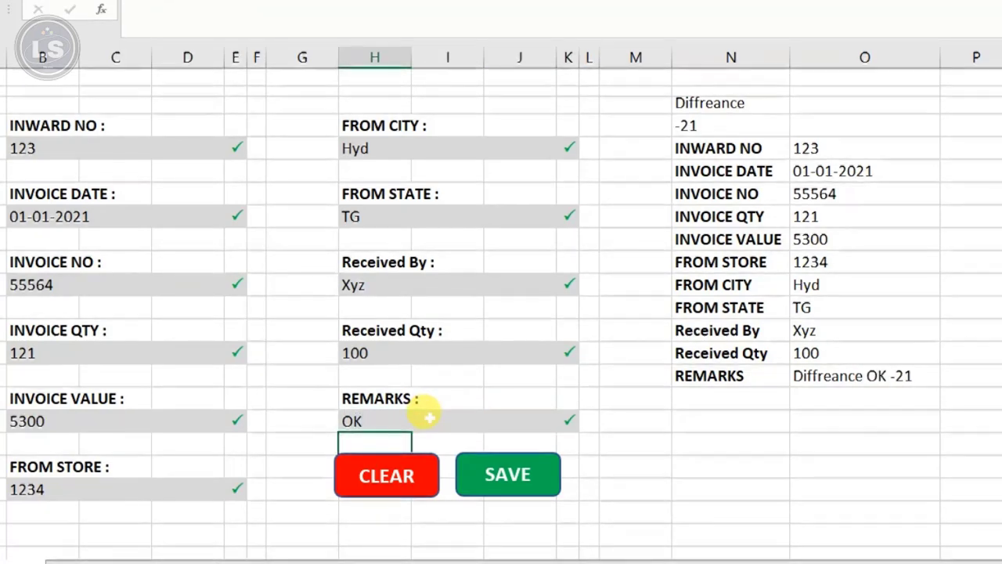
key(Up)
key(Up)
key(Up)
key(Up)
text(121)
key(Return)
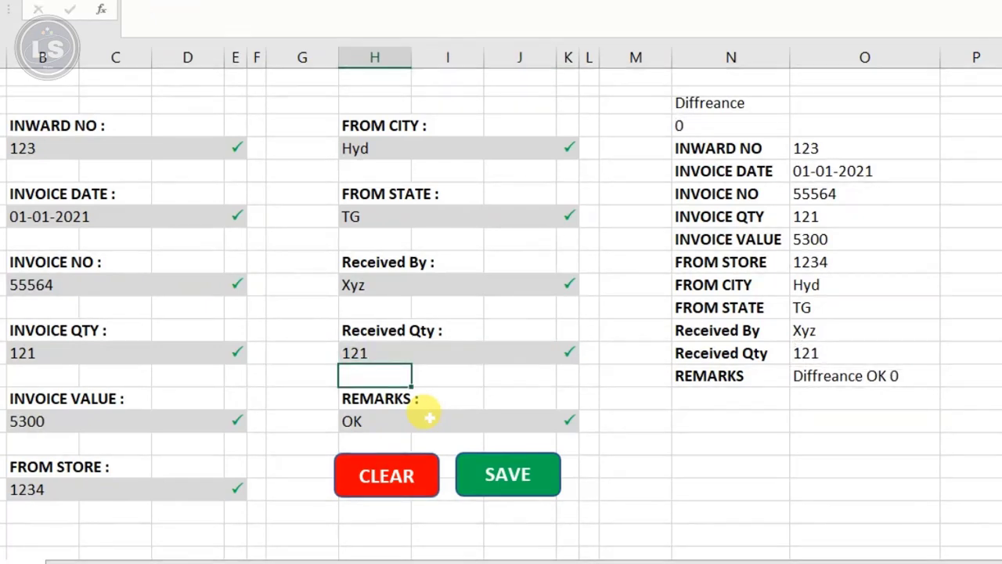
Step: Set the form's received quantity back to 100 and its remark back to Short
key(Up)
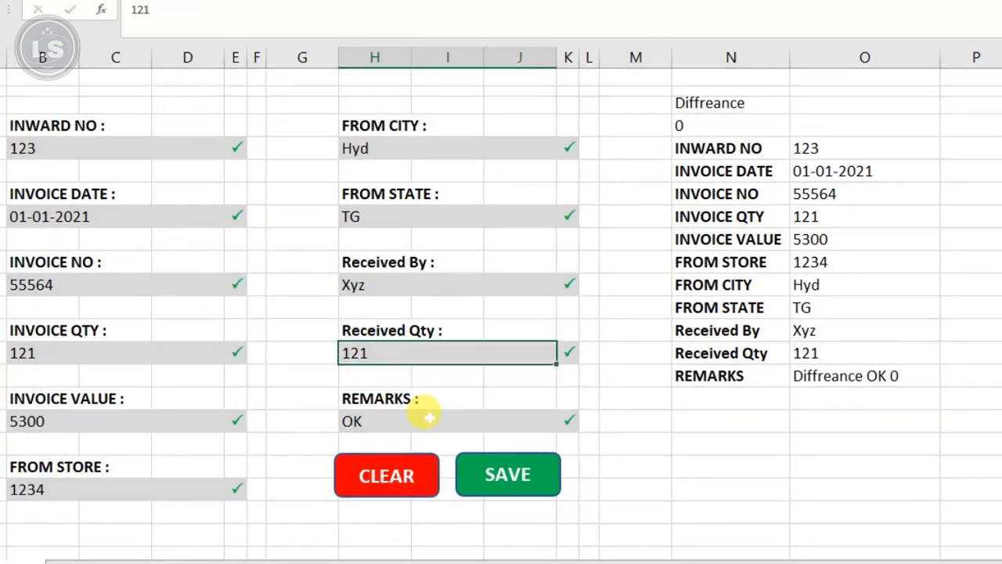
text(100)
key(Return)
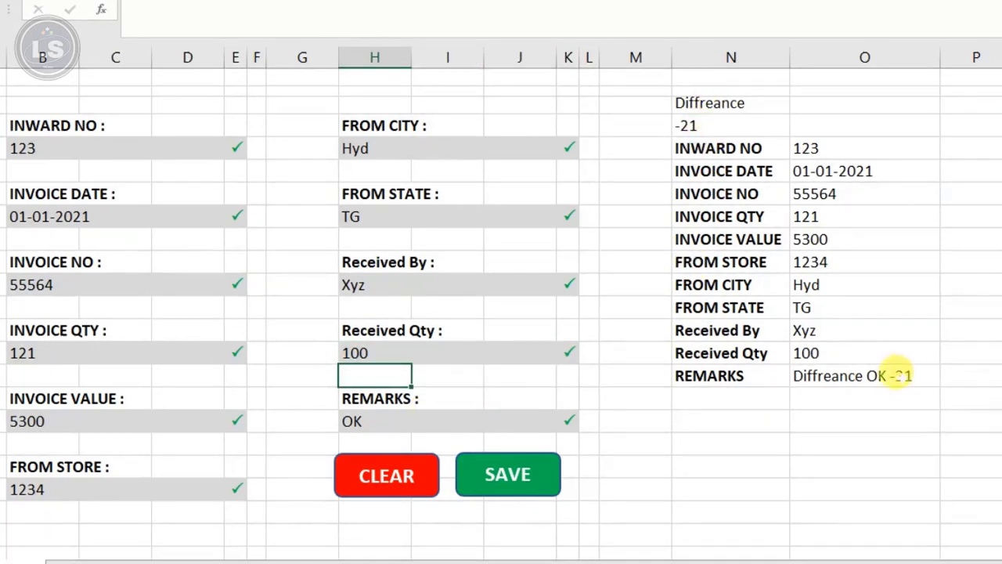
click(446, 413)
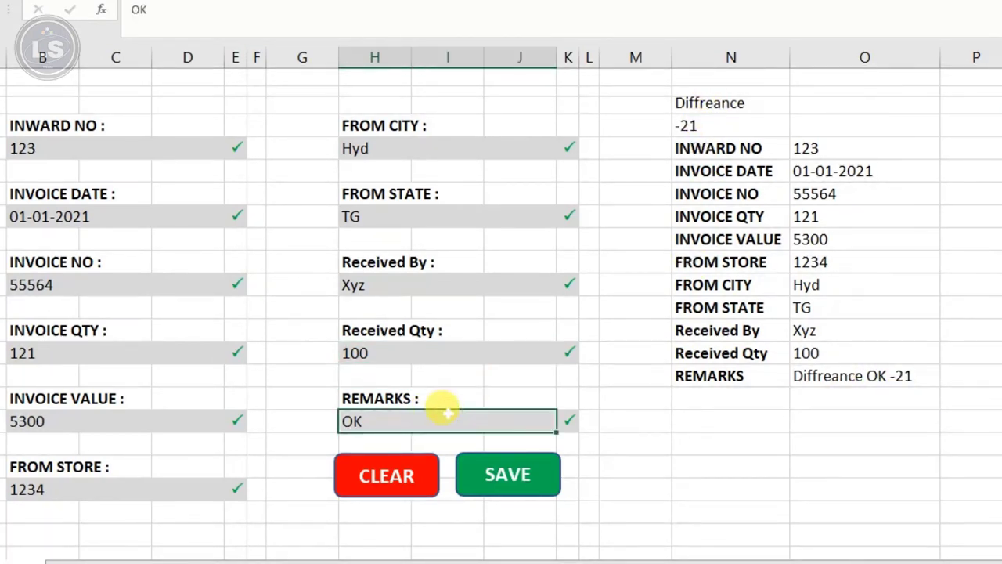
text(Short)
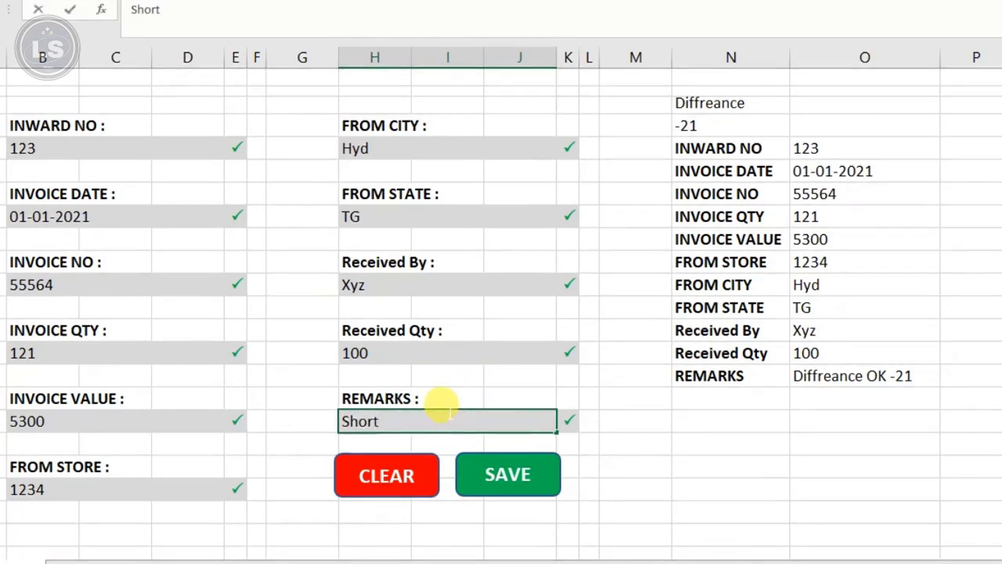
key(Return)
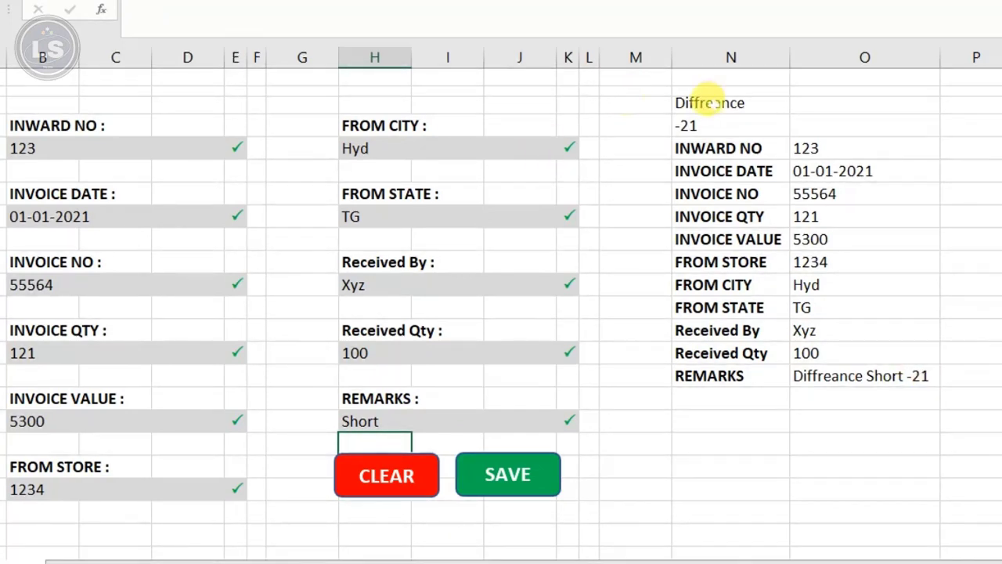
Step: Extend the heading in N3 to "Diffreance Qty" and widen column O to fit the combined remark
click(705, 104)
click(233, 15)
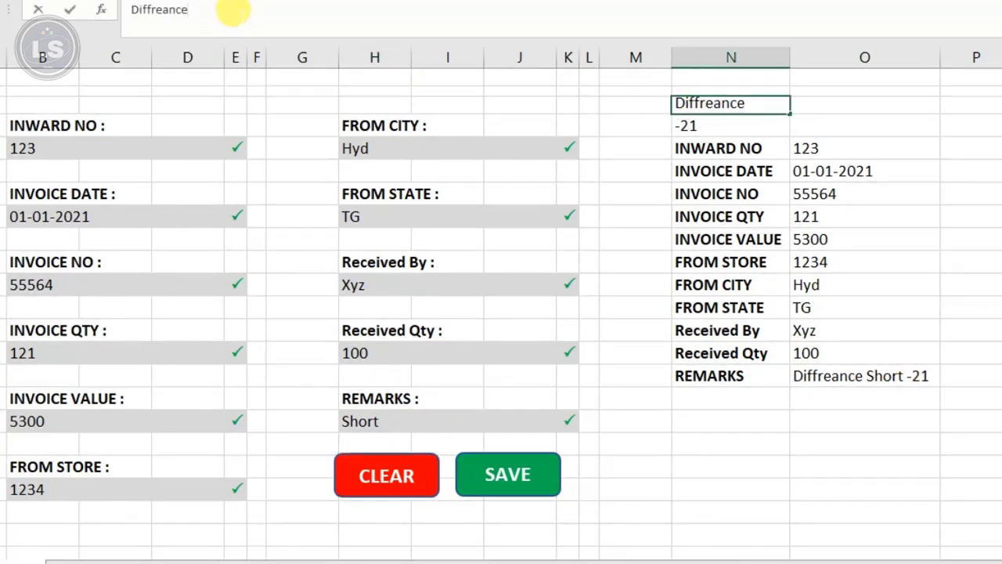
text(Qty)
key(Return)
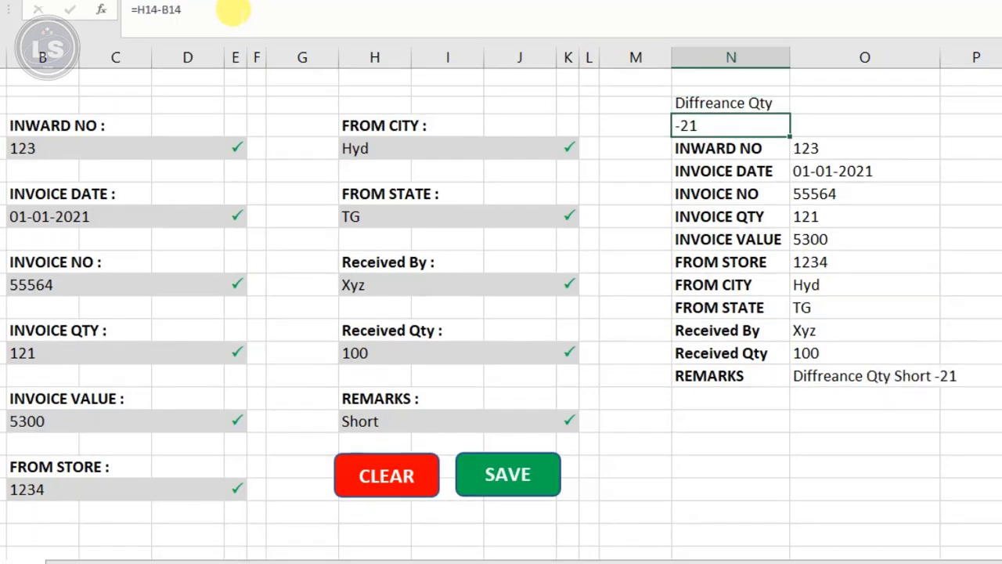
click(865, 377)
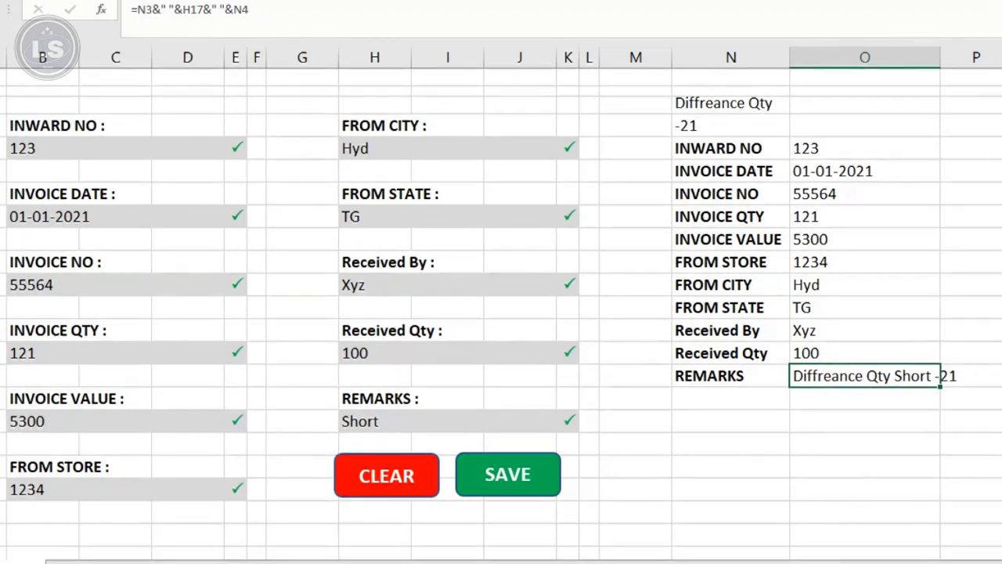
drag(939, 48, 969, 48)
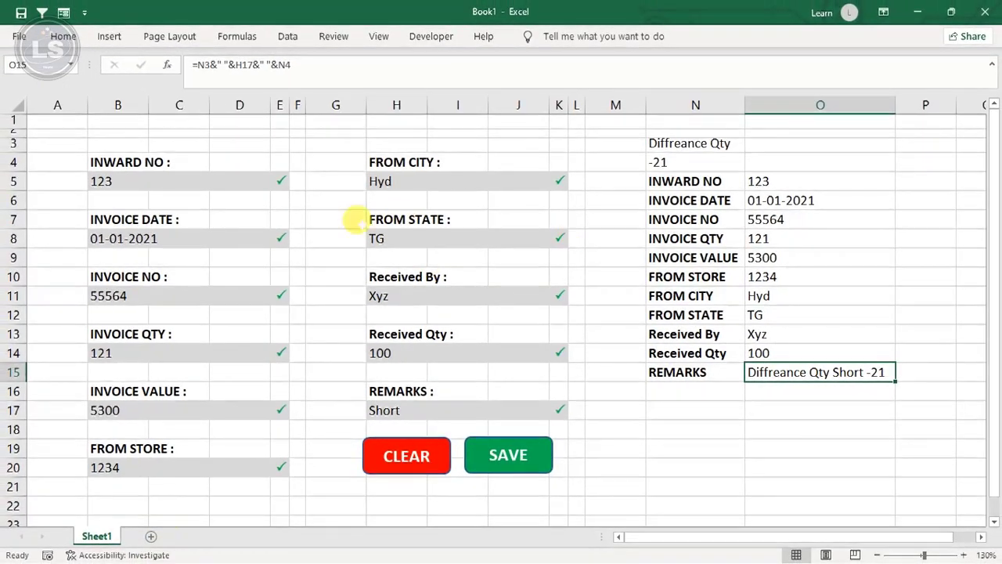
Step: Add a second worksheet, set it to 130% zoom and select cell A3
click(501, 448)
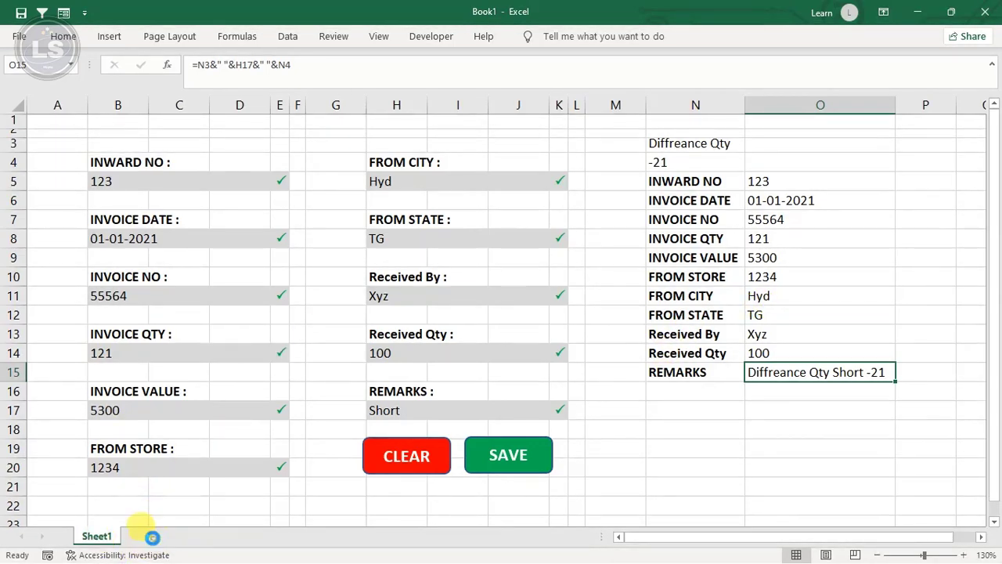
click(152, 537)
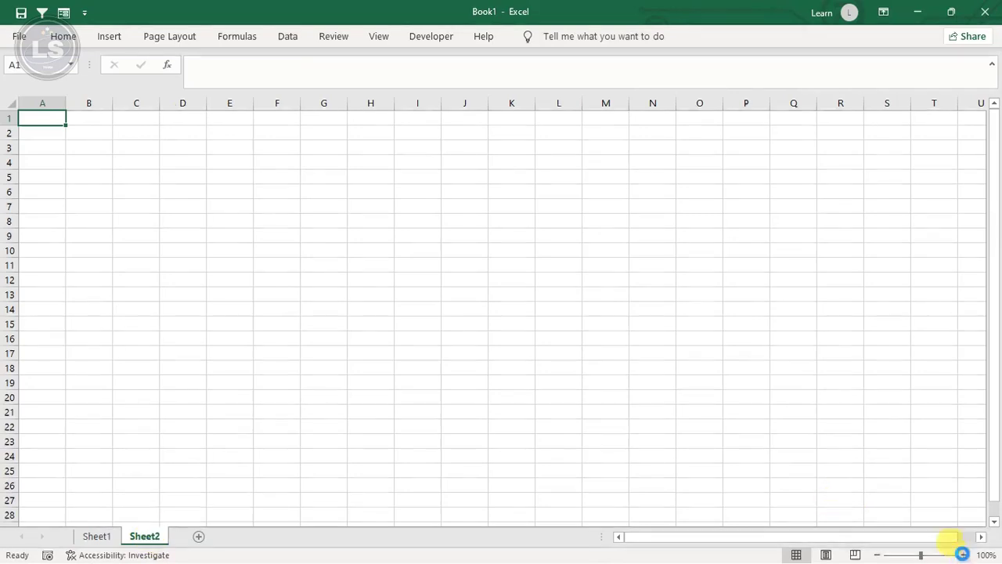
click(963, 554)
click(965, 555)
click(964, 554)
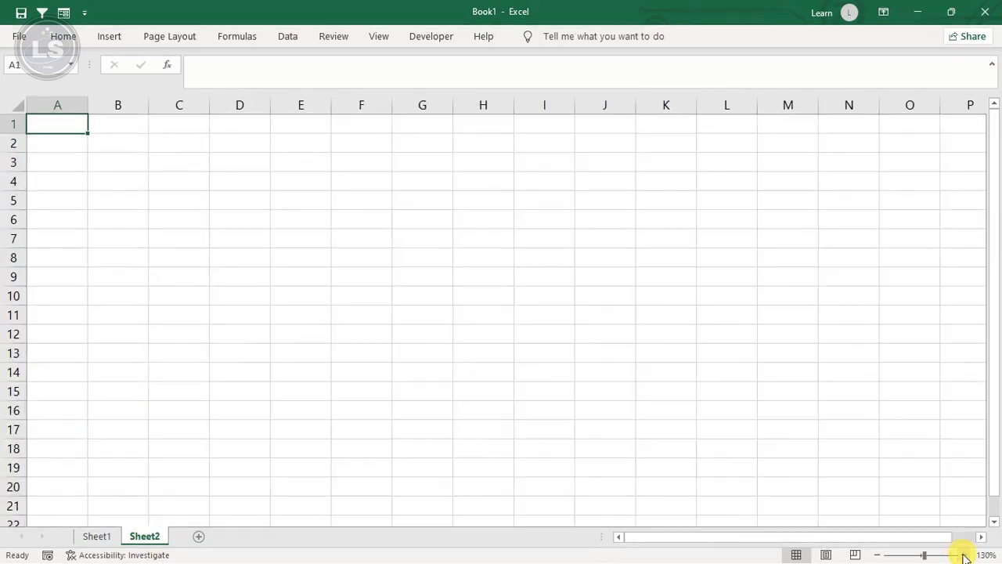
click(79, 179)
click(57, 157)
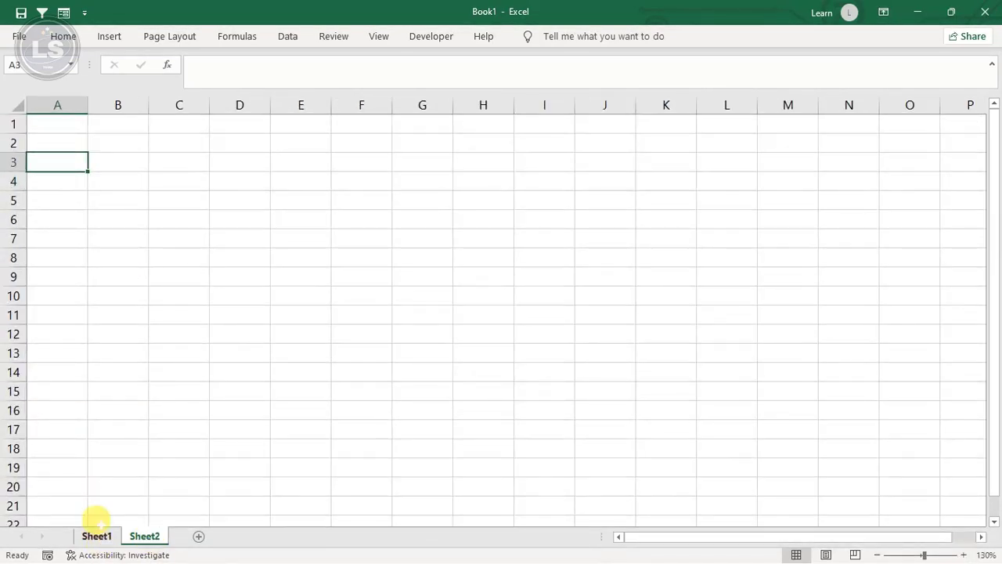
Step: Copy the helper table's field labels from INWARD NO to REMARKS, N5:N15, on Sheet1
click(96, 535)
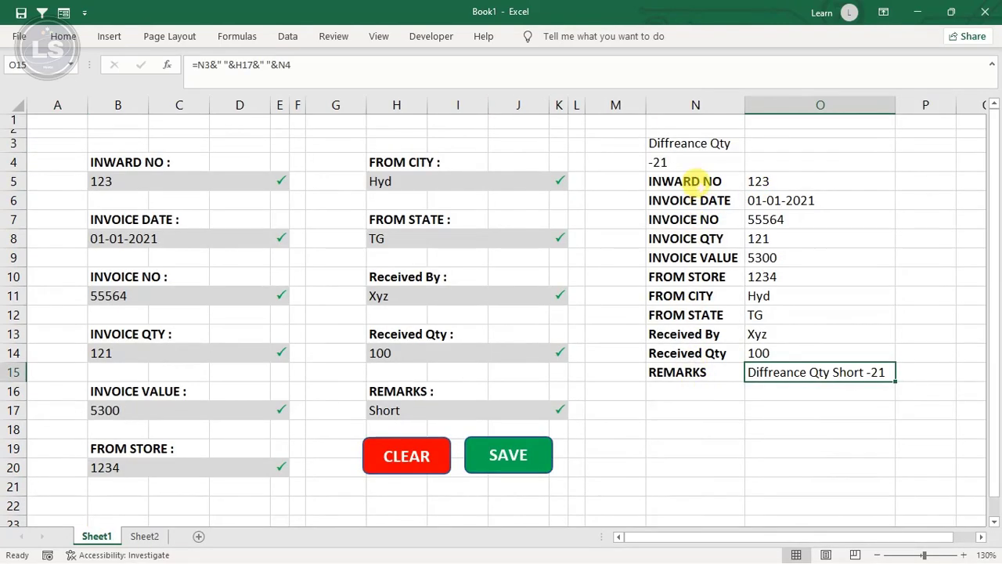
click(800, 188)
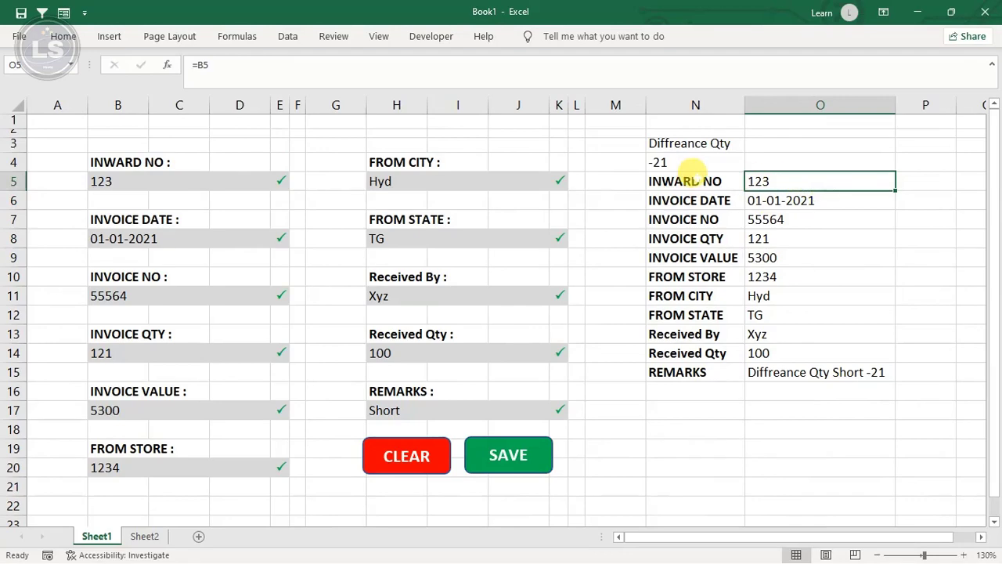
click(693, 179)
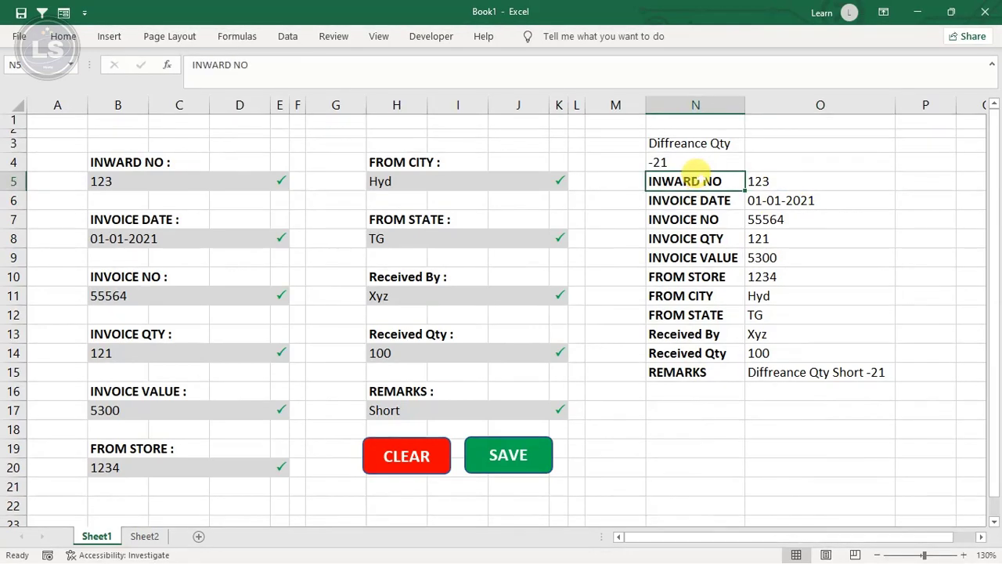
drag(695, 174, 693, 374)
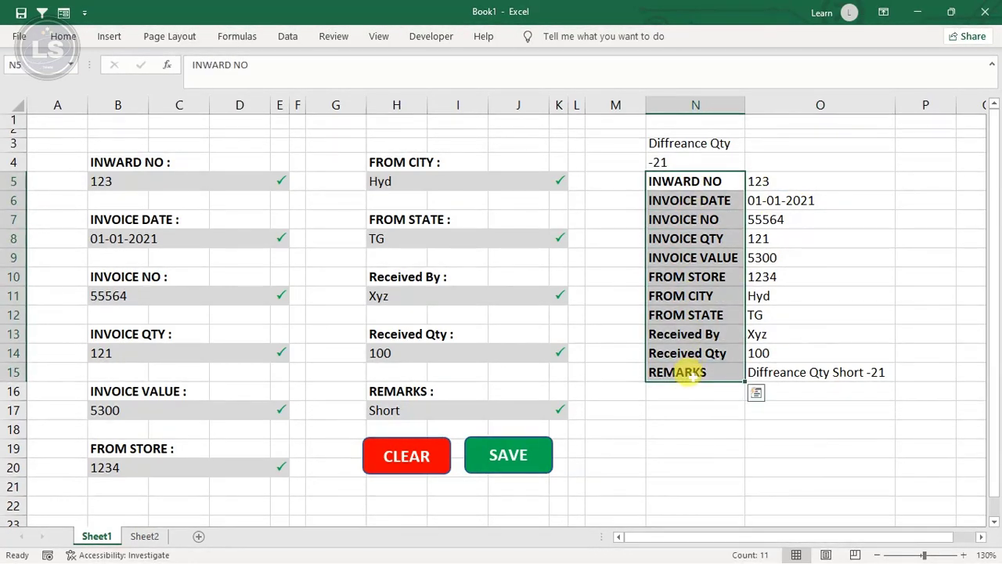
key(ctrl+c)
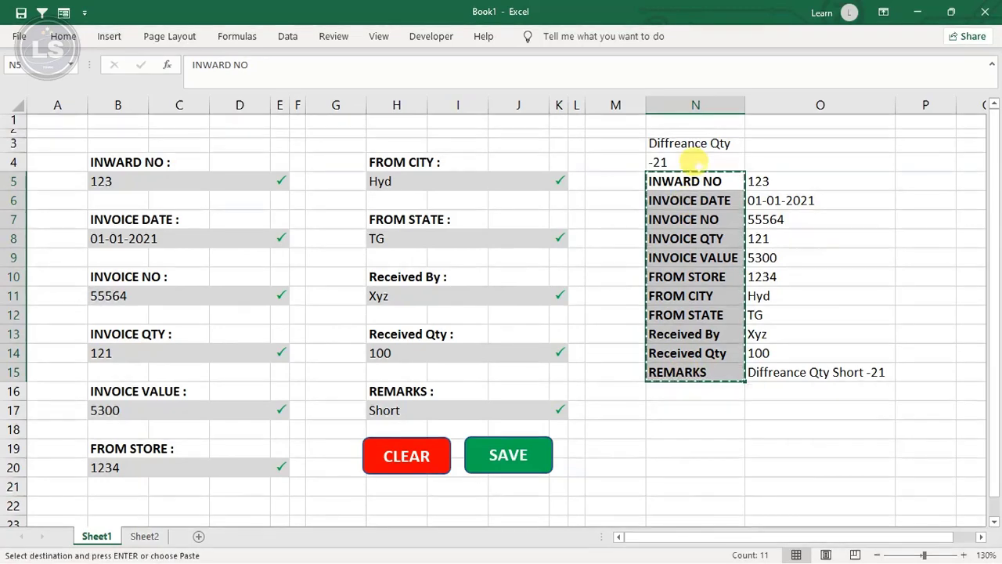
Step: Paste the copied labels into Sheet2 at A3, transposed into a single header row
click(146, 537)
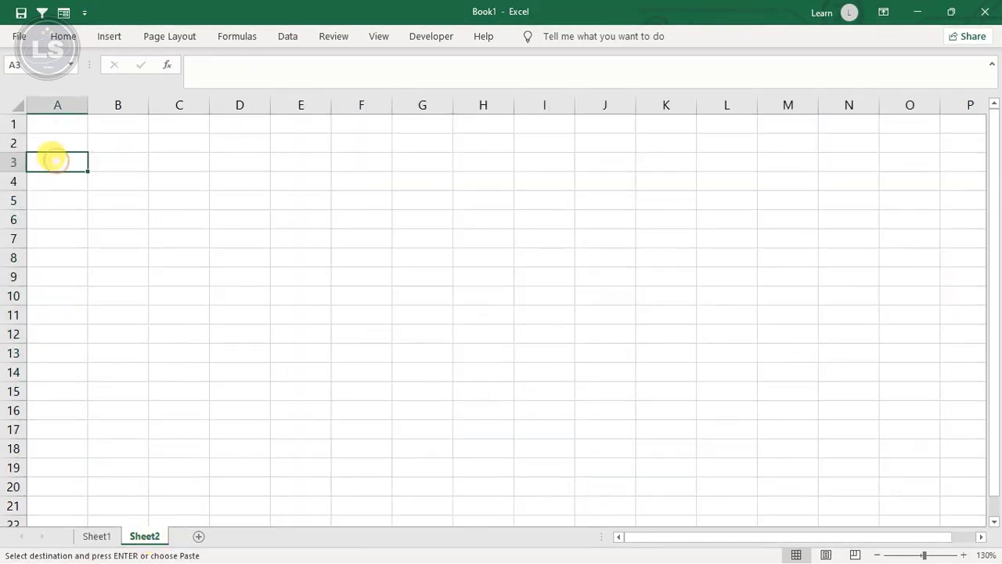
right_click(56, 161)
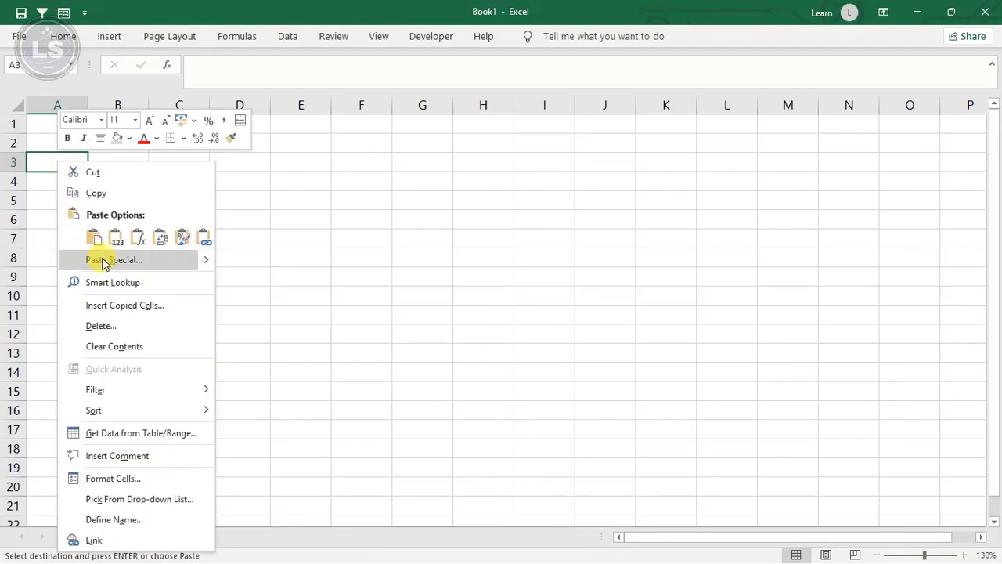
click(101, 258)
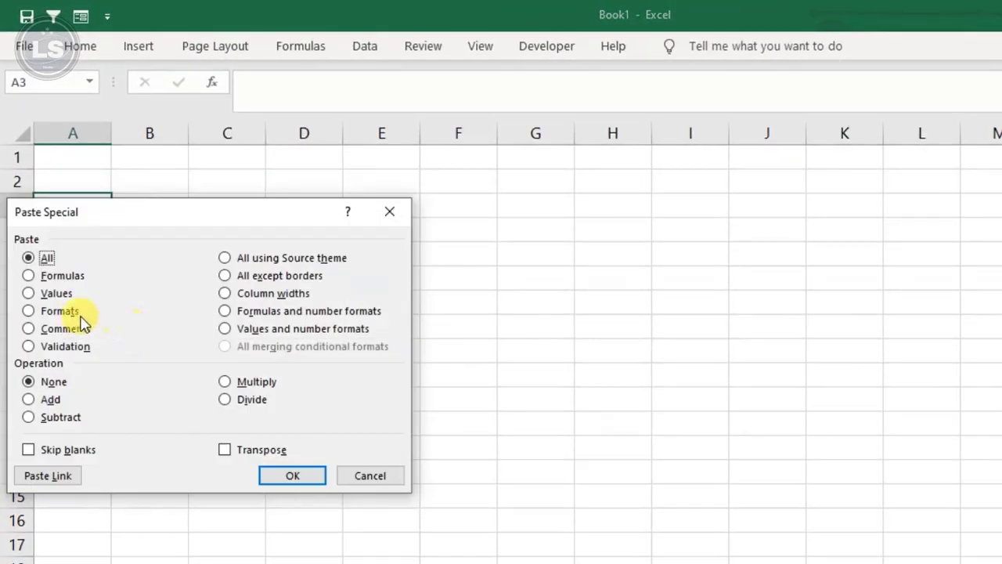
drag(146, 212, 270, 168)
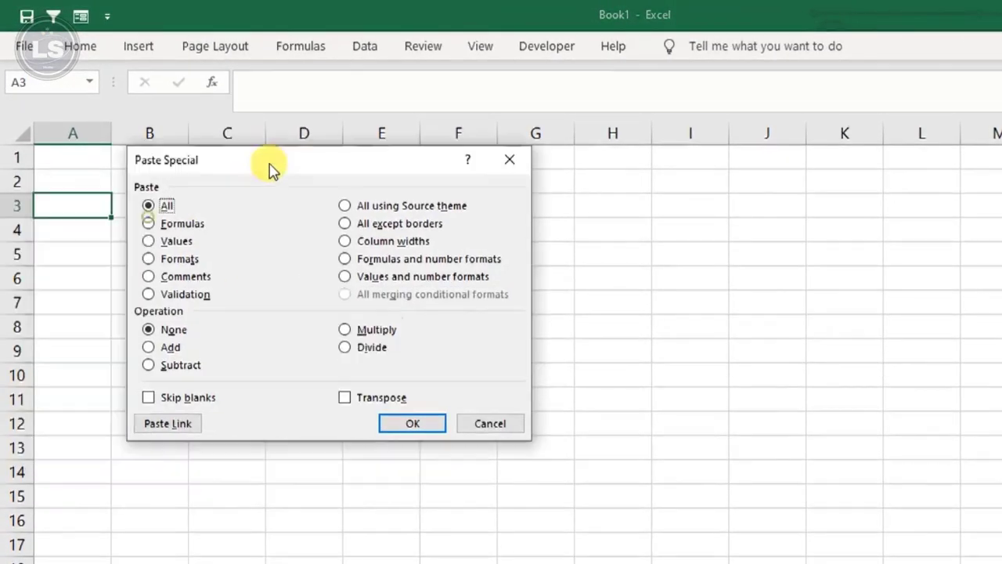
click(363, 399)
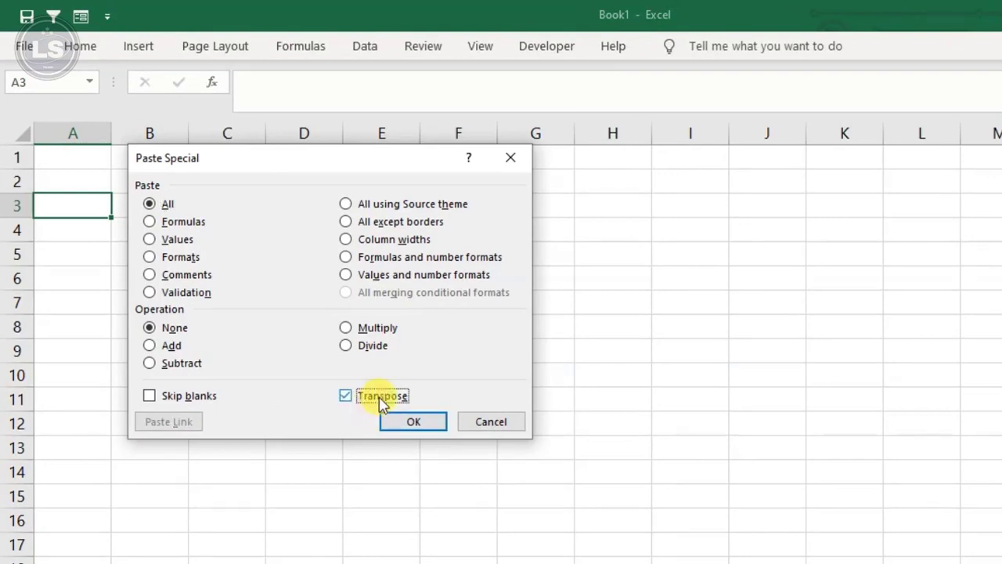
click(414, 421)
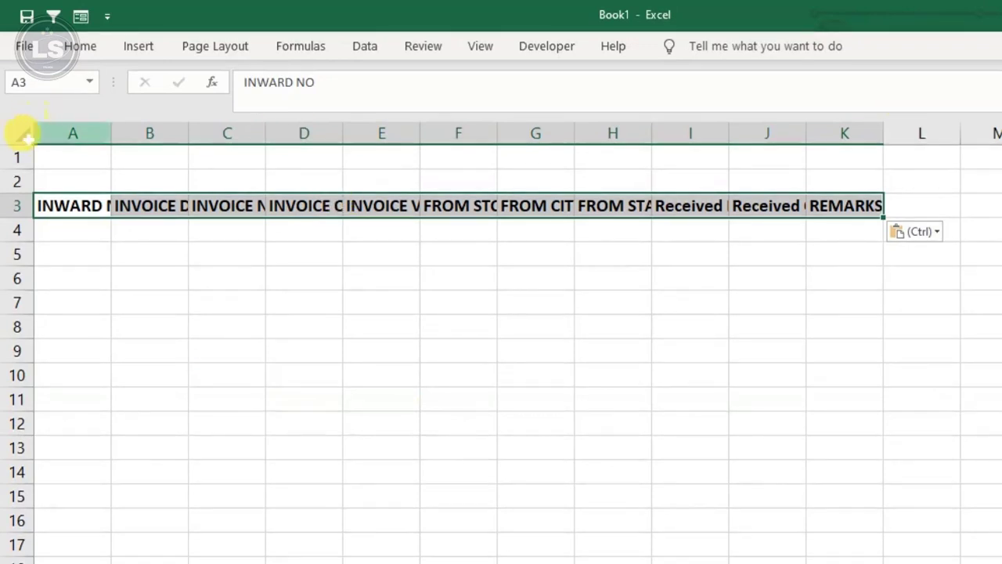
Step: Autofit all Sheet2 columns to the width of their header text
key(ctrl+a)
double_click(112, 131)
click(145, 227)
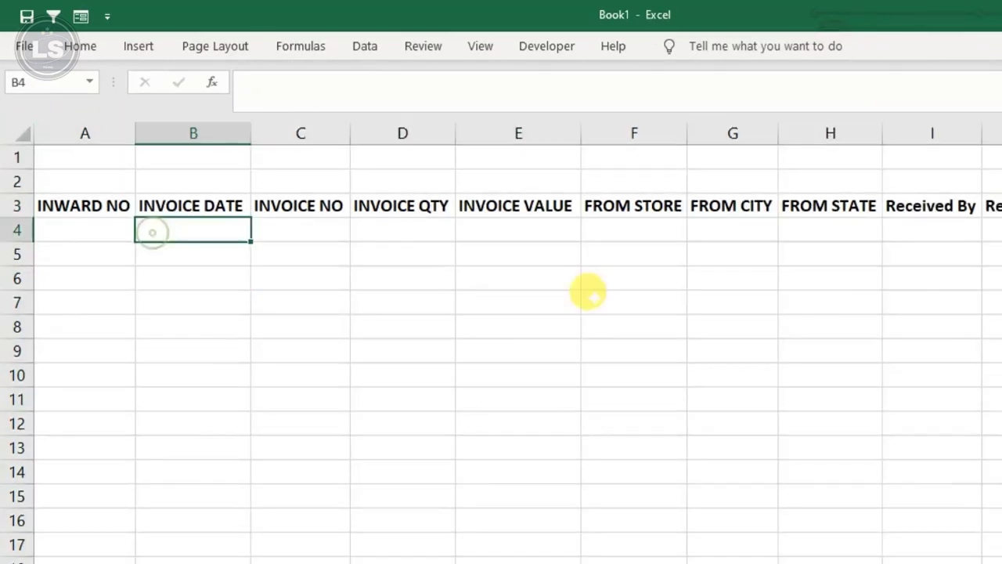
Step: Merge and center the range A1:K2 above the header row
drag(47, 155, 1001, 180)
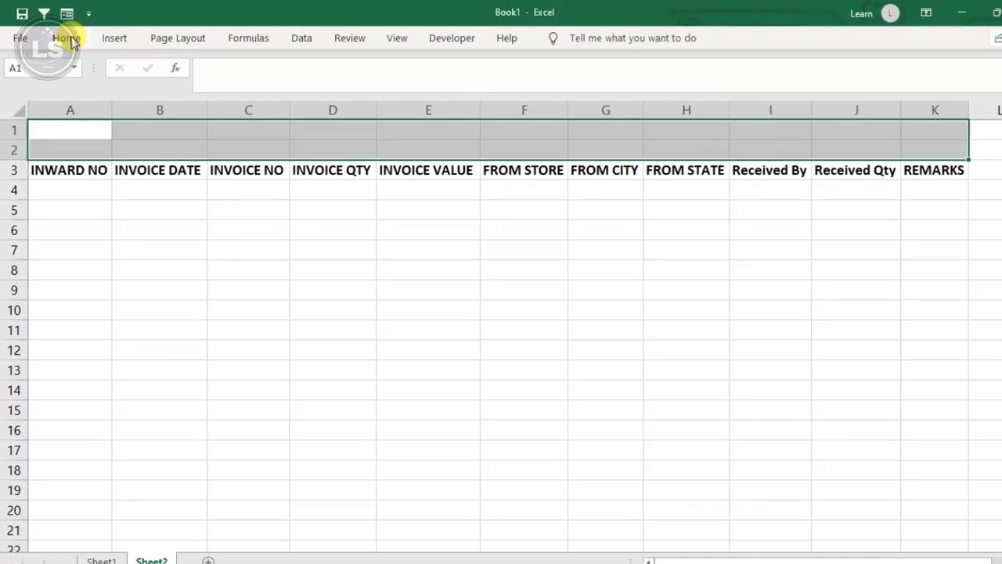
click(67, 38)
click(388, 88)
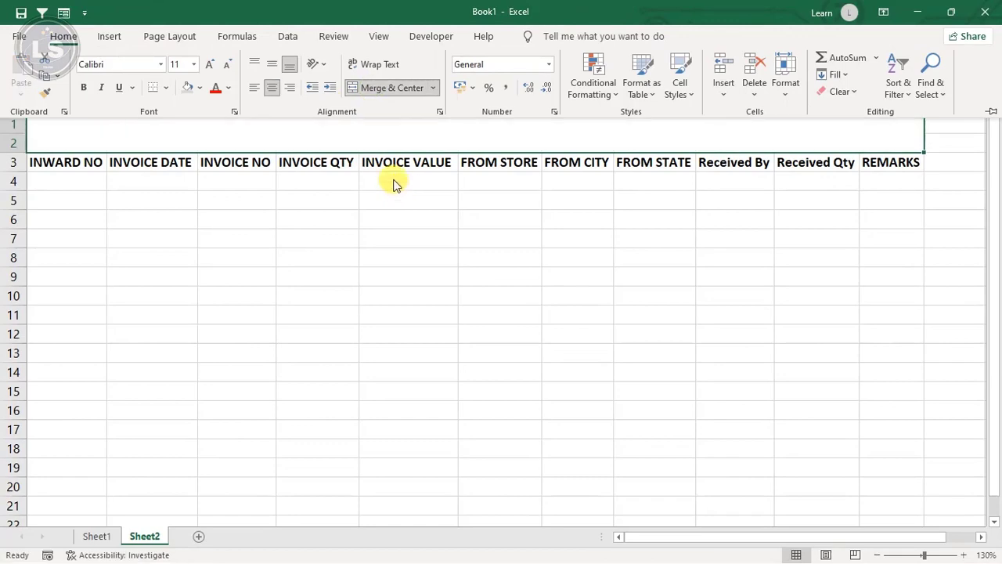
Step: Enter the title "Received Store Name & Store Code : Xyz - 1234" in the merged cell above the headers
click(357, 129)
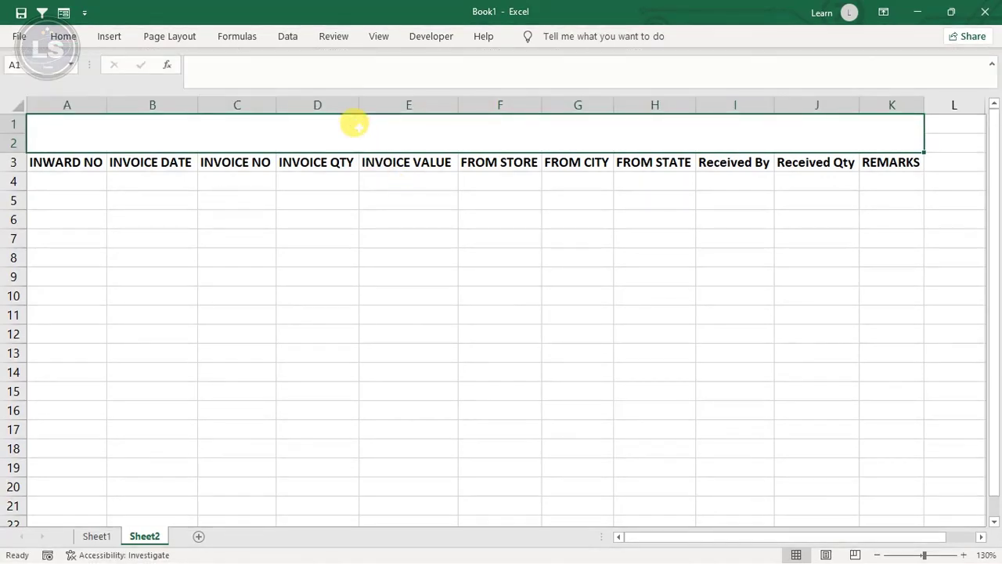
double_click(356, 126)
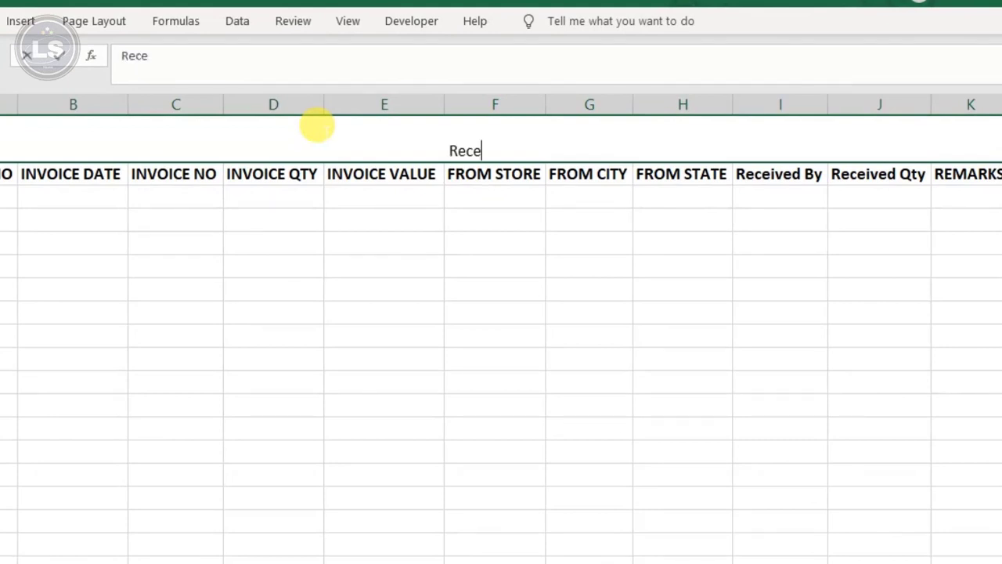
text(Received S)
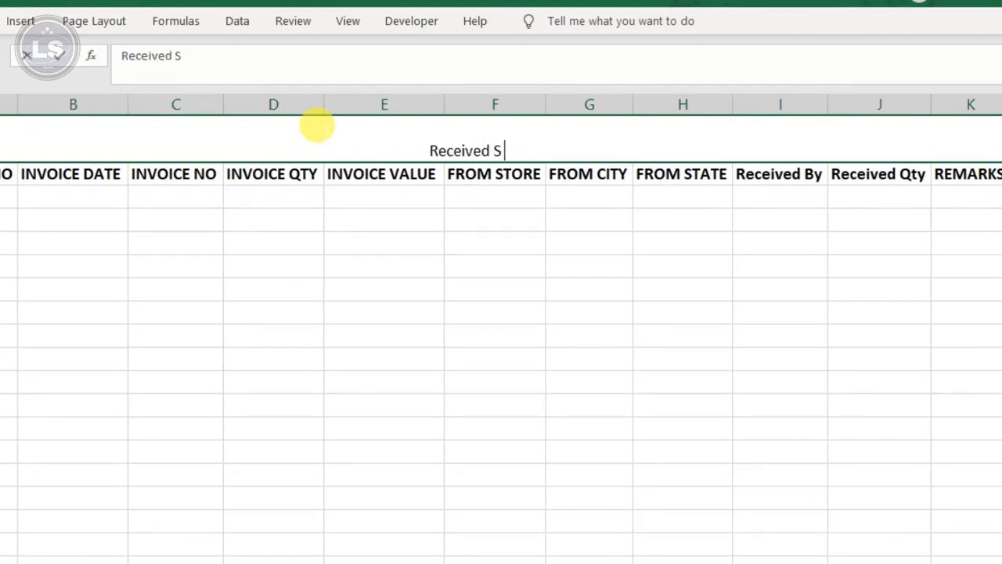
text(tore Name )
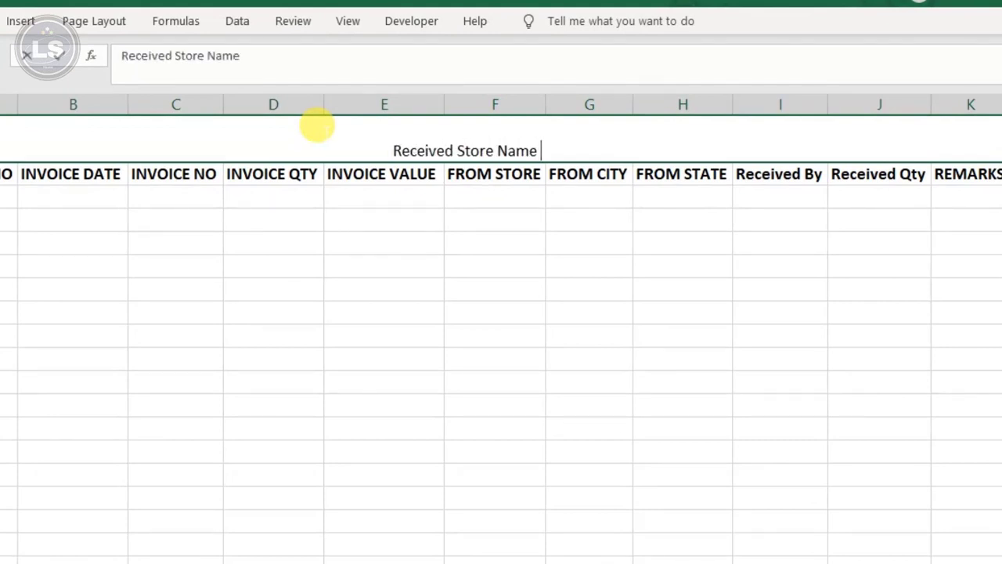
text(& Store Code)
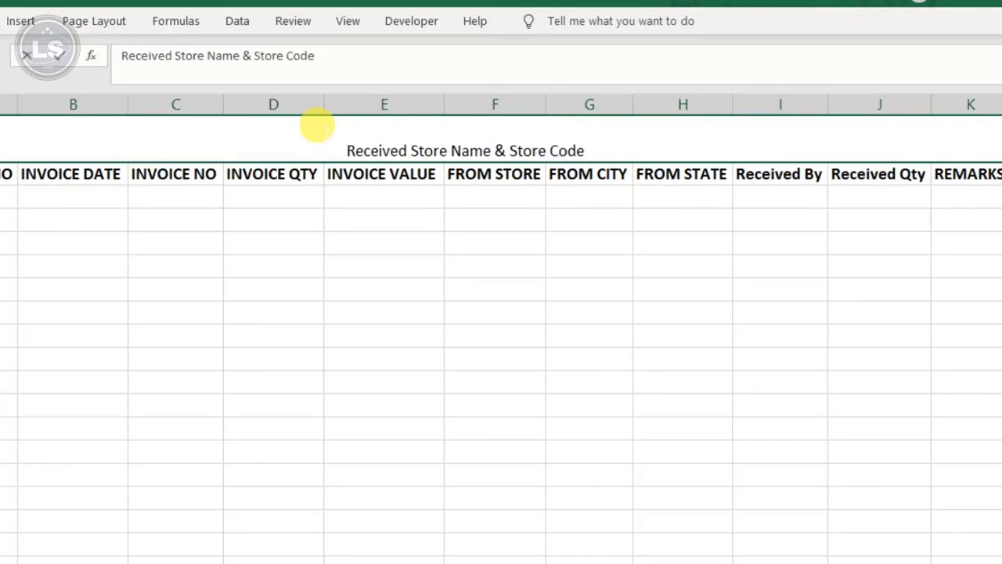
text( :)
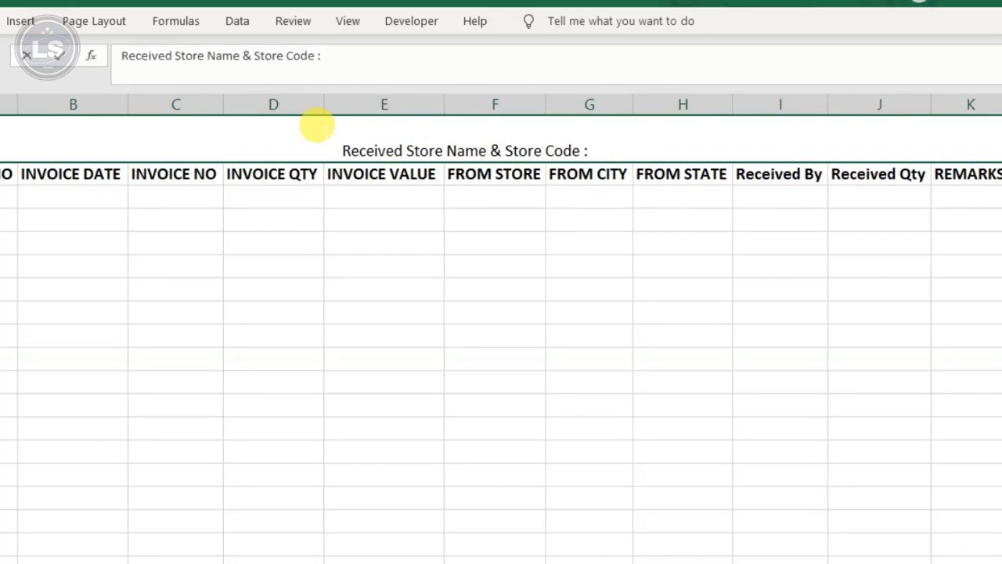
text( Xyz)
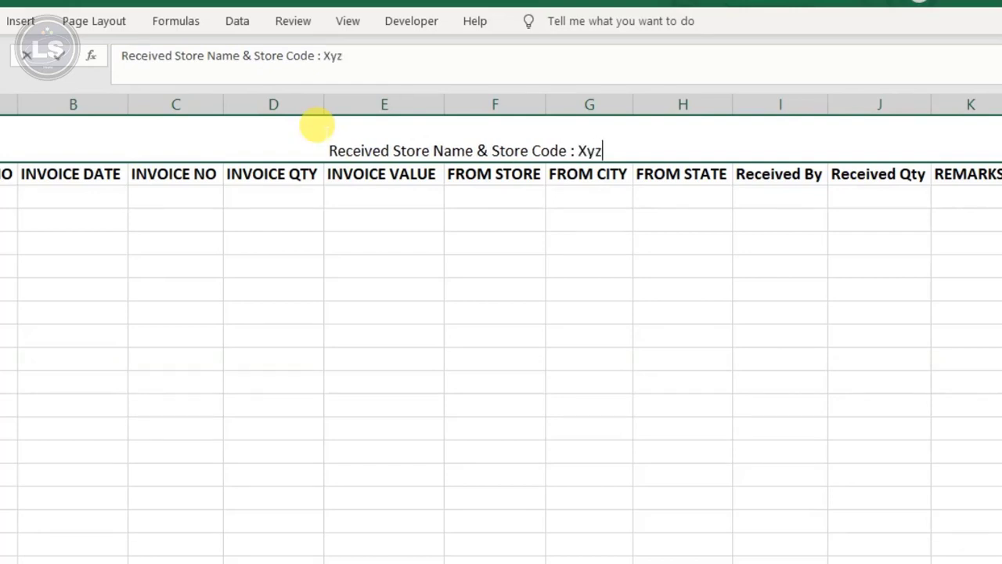
text( - )
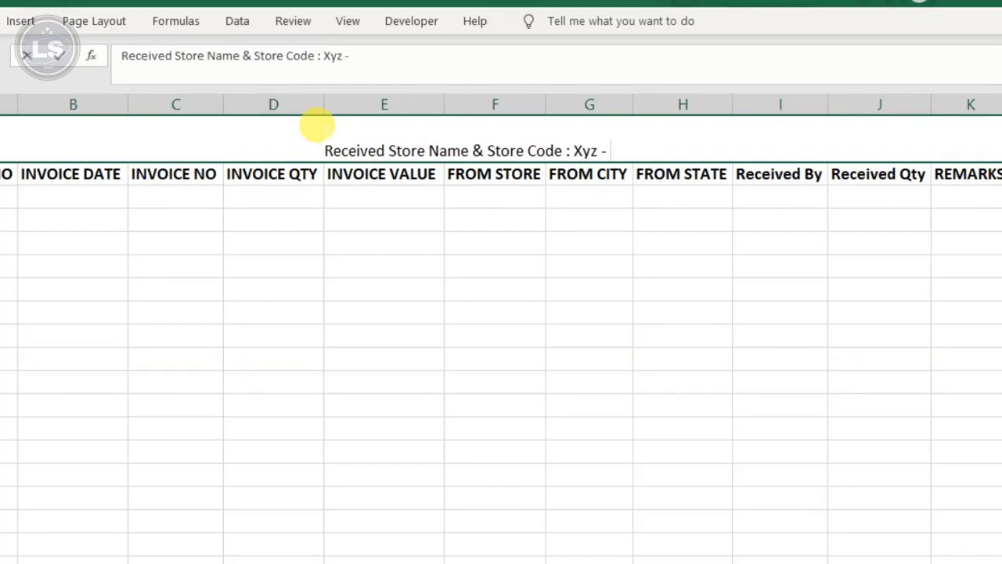
text(1234)
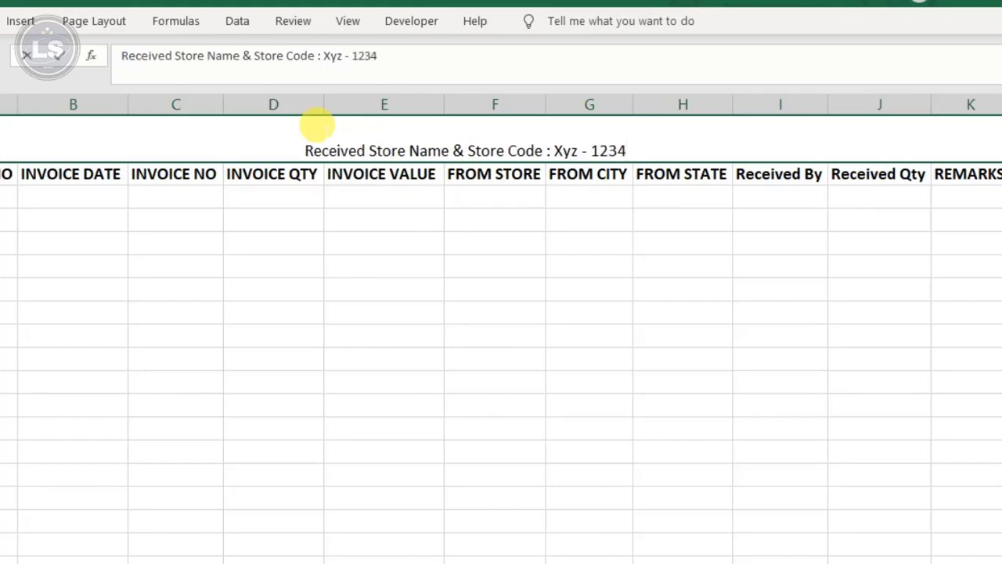
key(Return)
key(Up)
Step: Format the merged title with a light green fill, bold 16-point text and middle vertical alignment
click(6, 29)
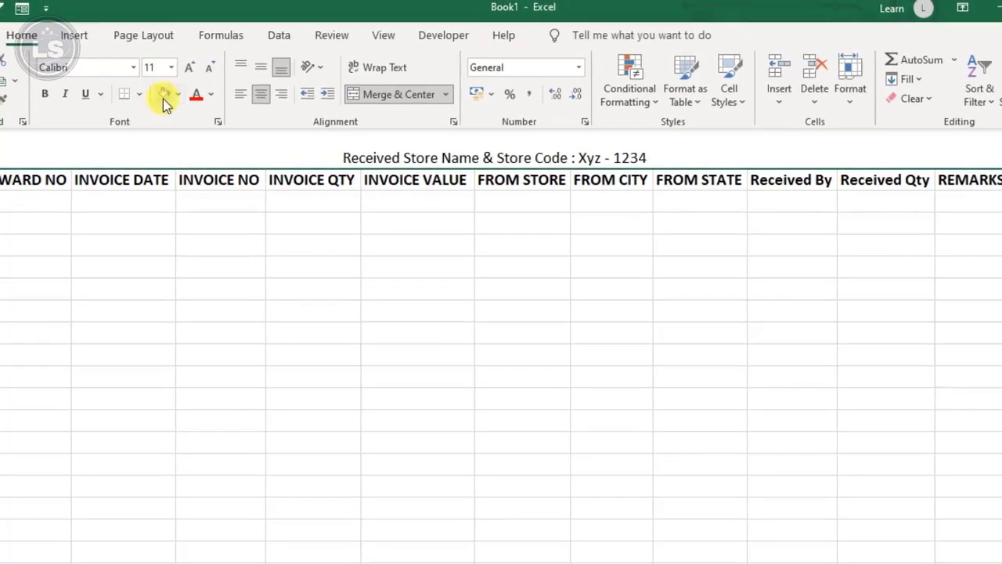
click(179, 94)
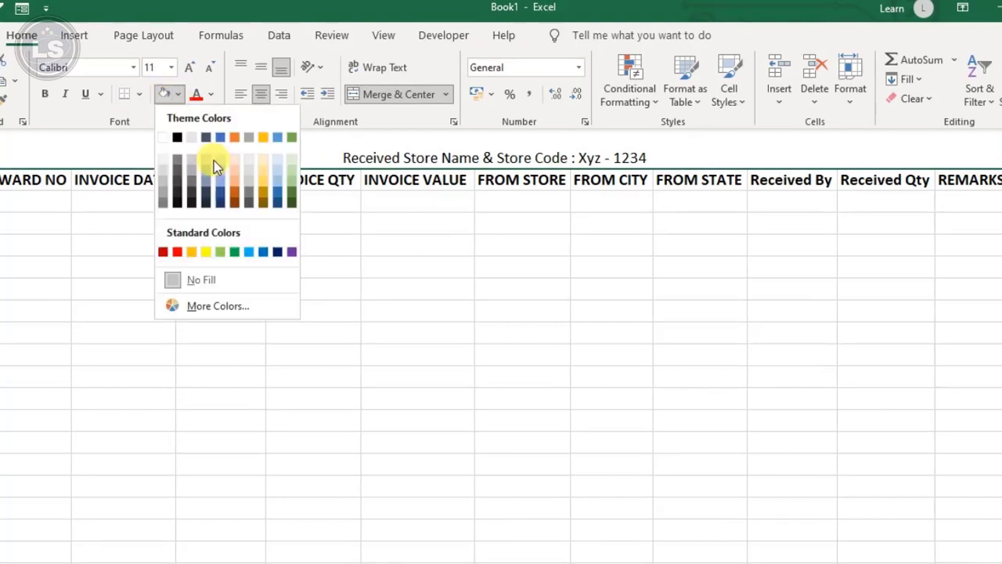
click(289, 166)
click(45, 94)
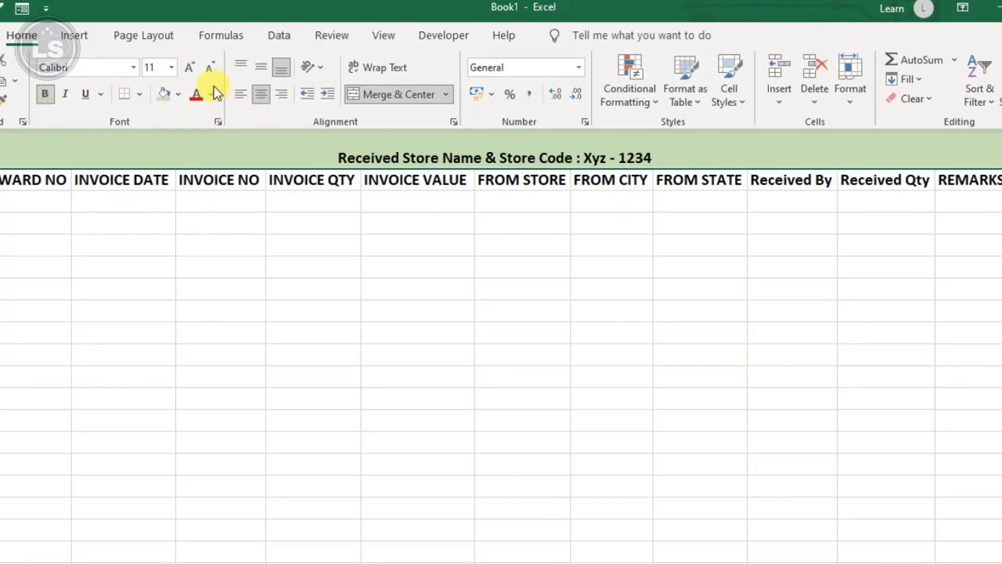
click(192, 68)
click(193, 69)
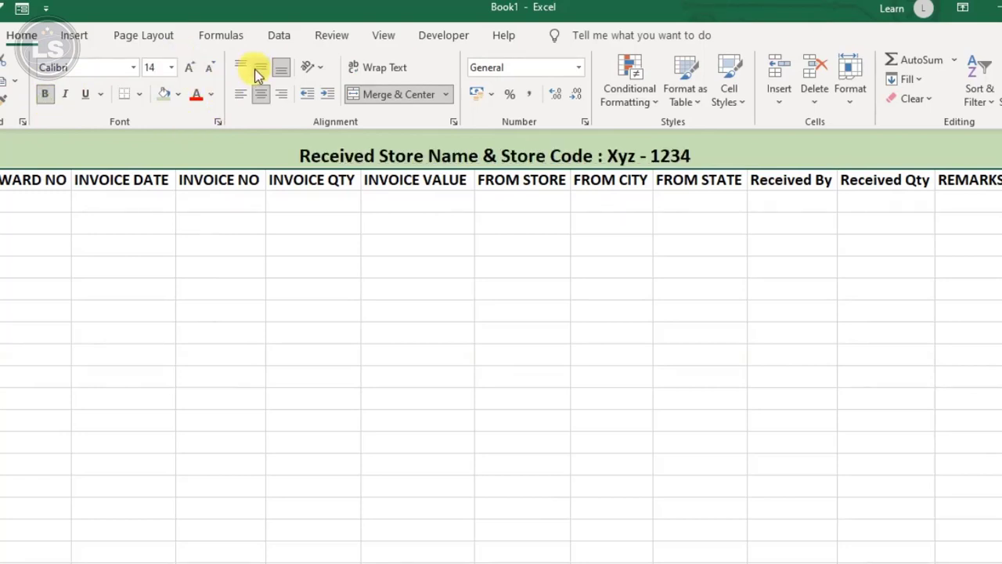
click(188, 68)
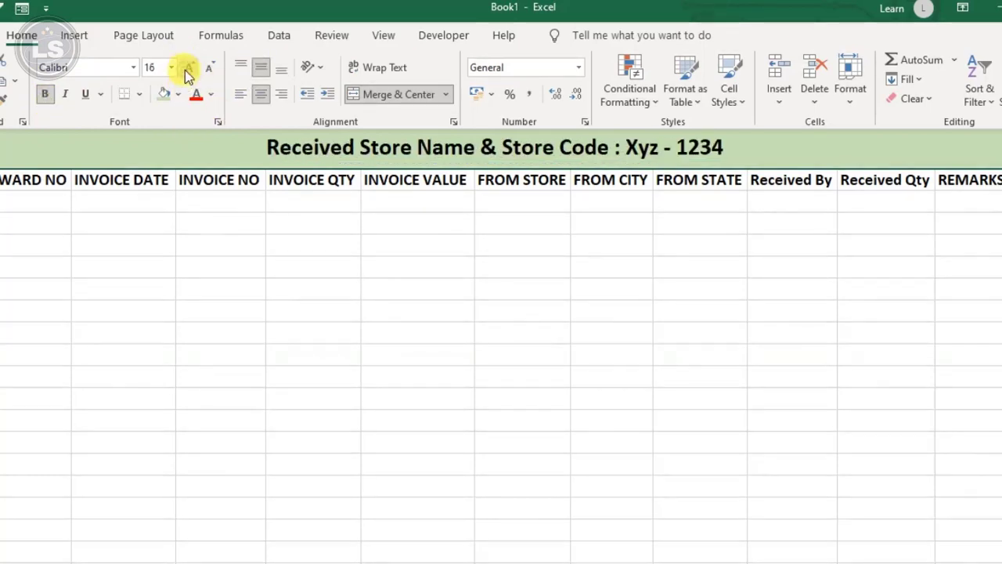
click(317, 237)
click(317, 239)
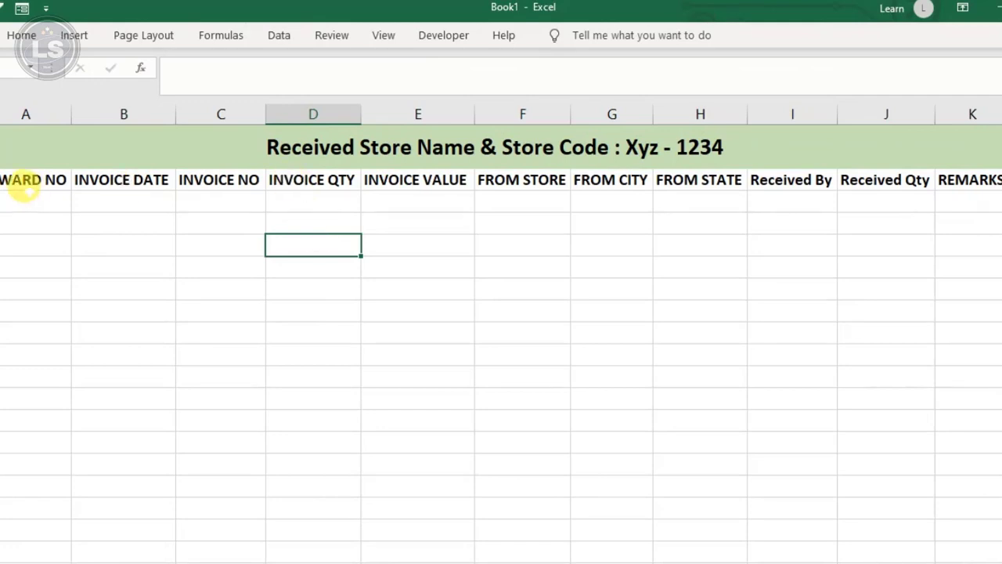
Step: Convert the range A3:K6 into a table that uses its first row as headers
drag(11, 178, 956, 179)
click(26, 204)
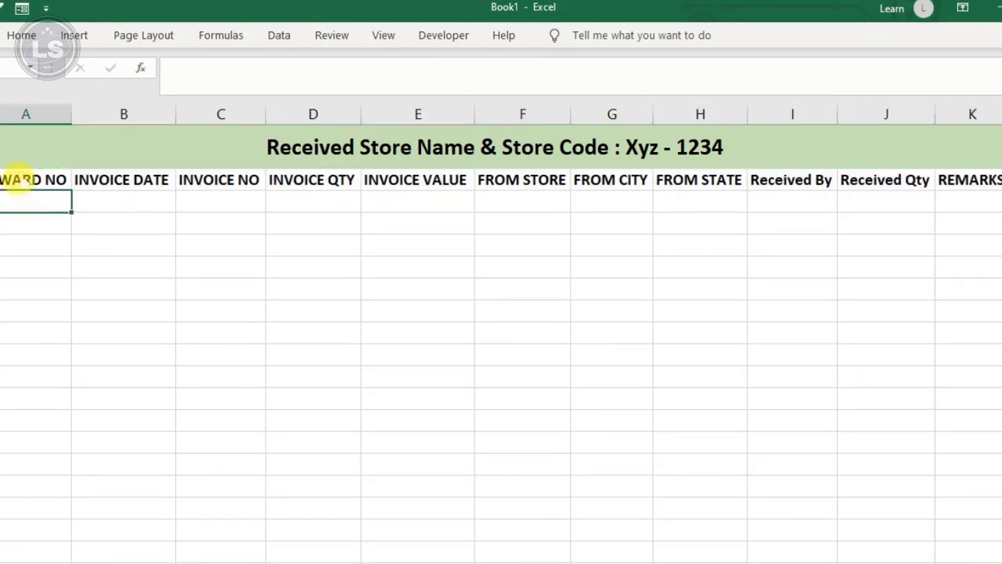
drag(20, 179, 971, 223)
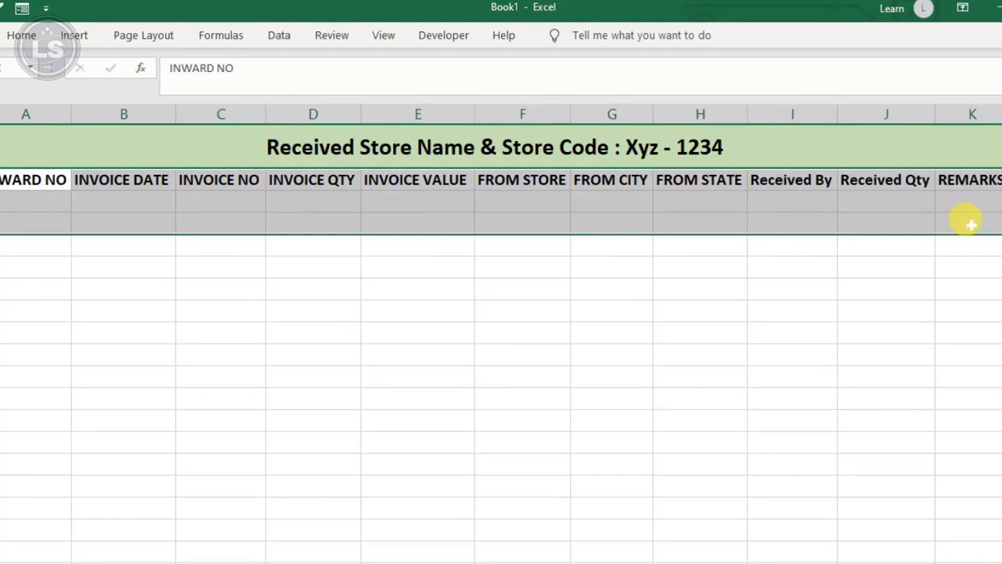
drag(971, 230, 971, 236)
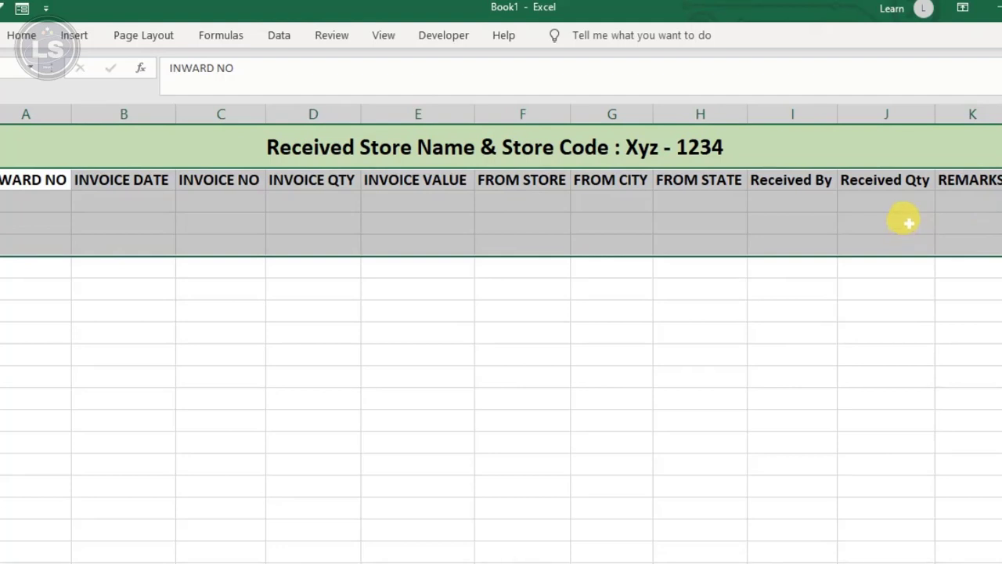
key(ctrl+t)
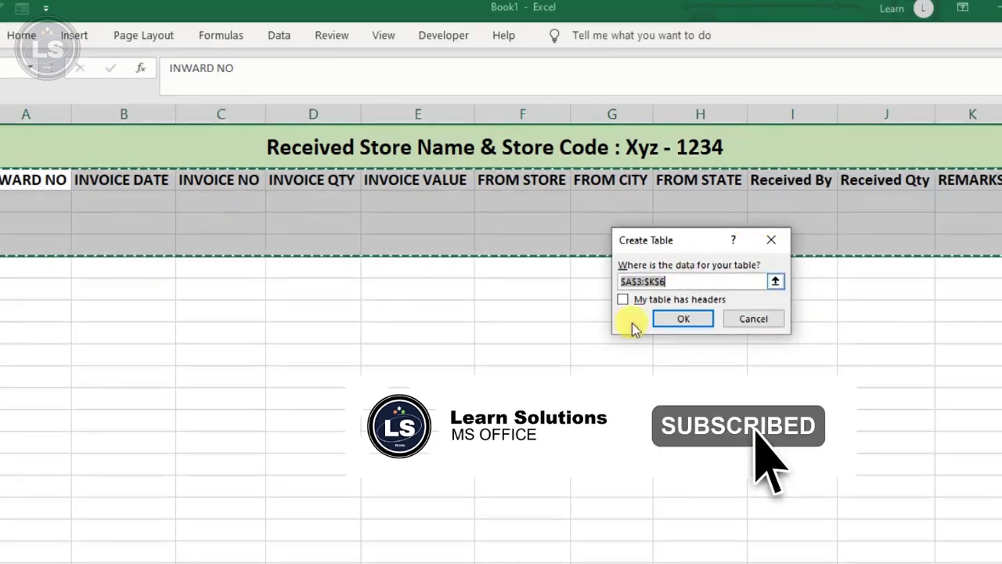
click(663, 299)
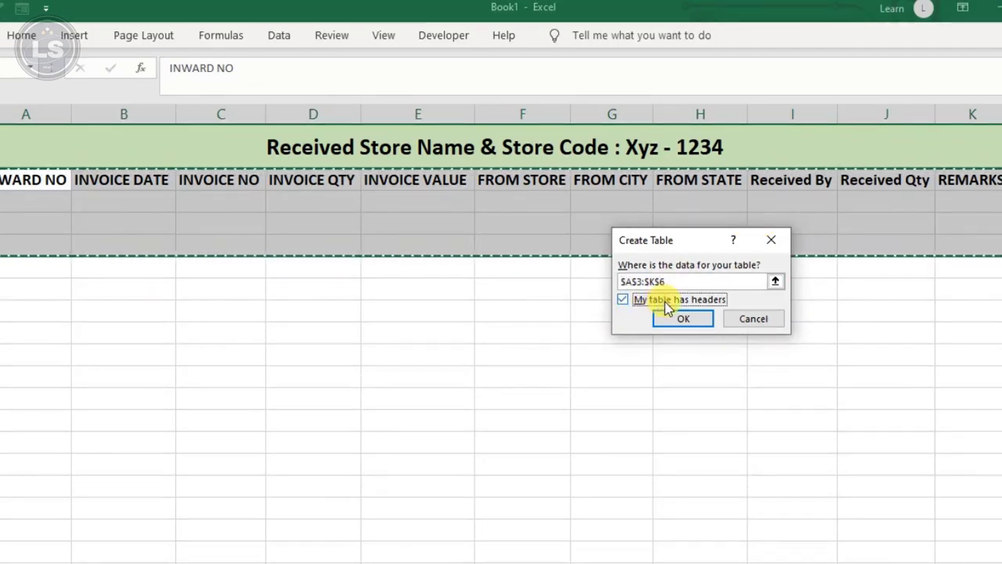
click(667, 318)
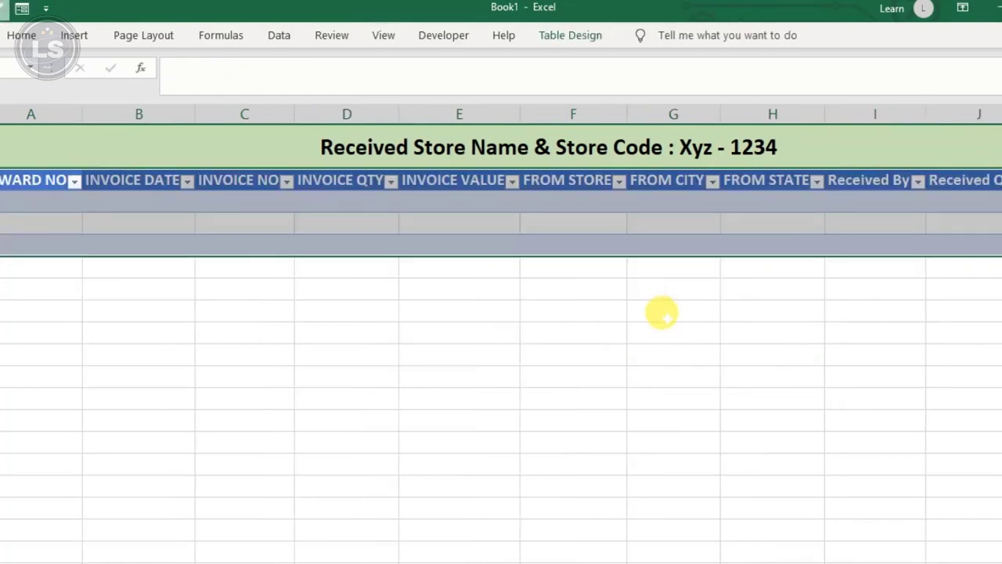
Step: Turn off the table's banded rows and filter buttons, and apply the medium table style with a black header row and horizontal lines
click(575, 36)
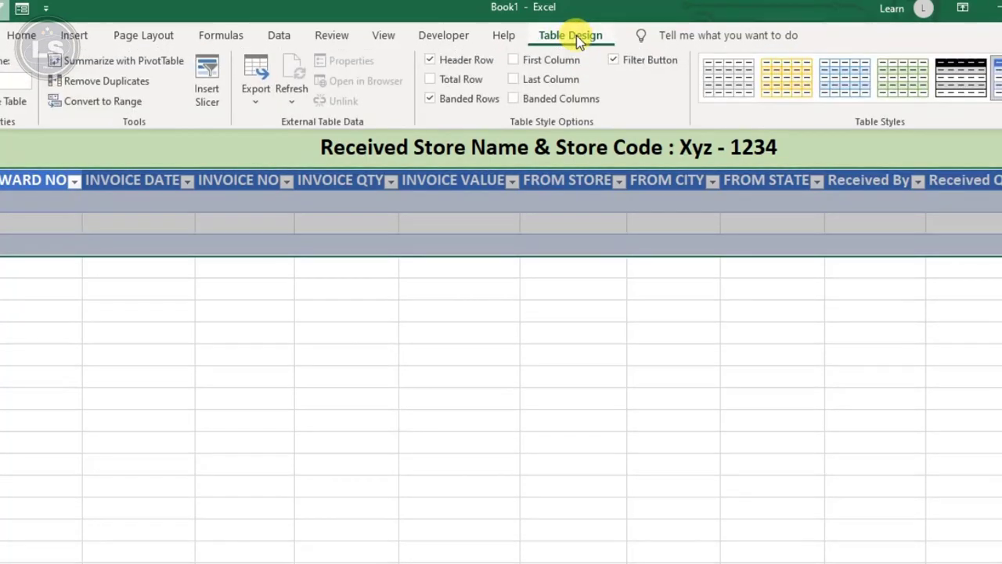
click(466, 97)
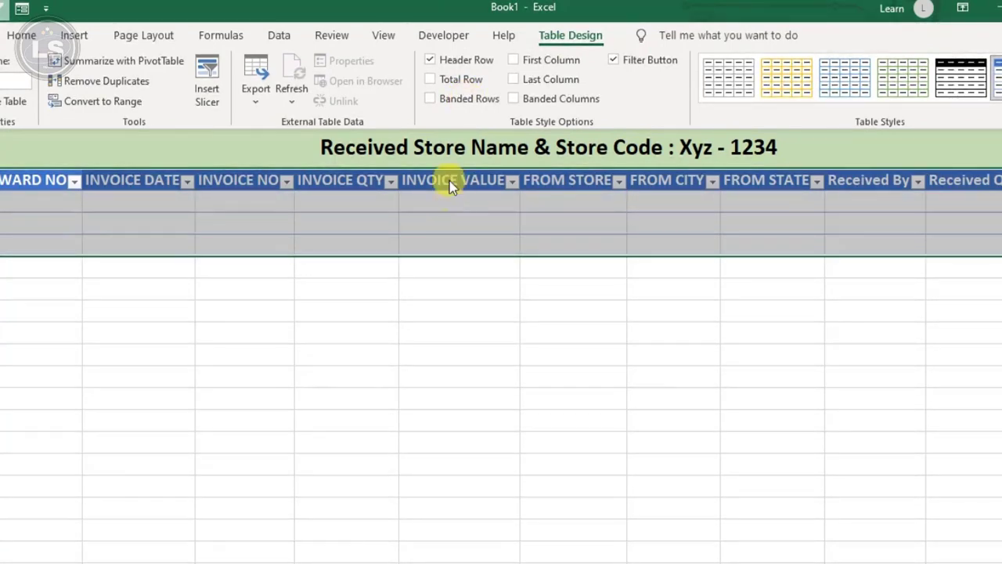
click(623, 60)
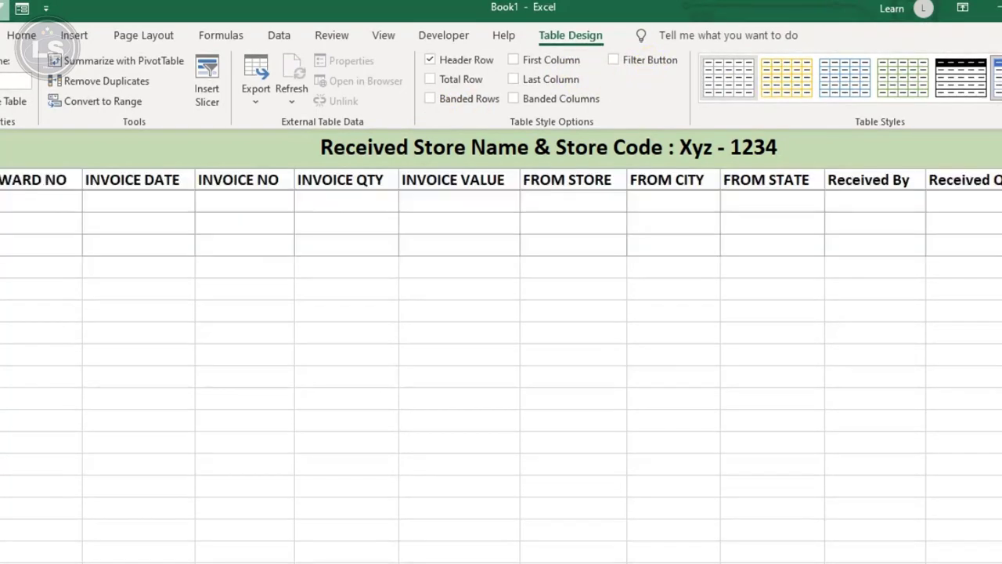
click(1001, 97)
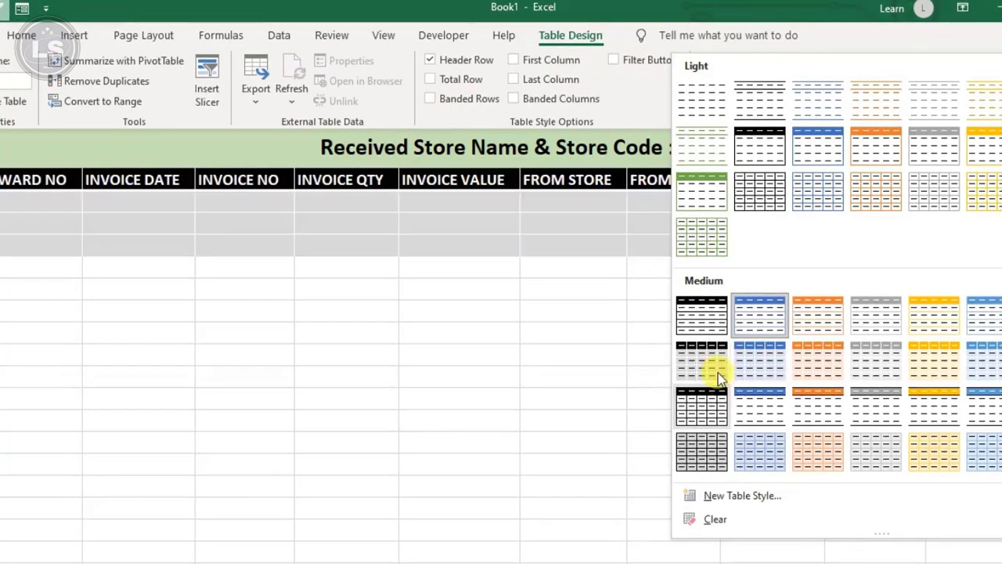
click(695, 313)
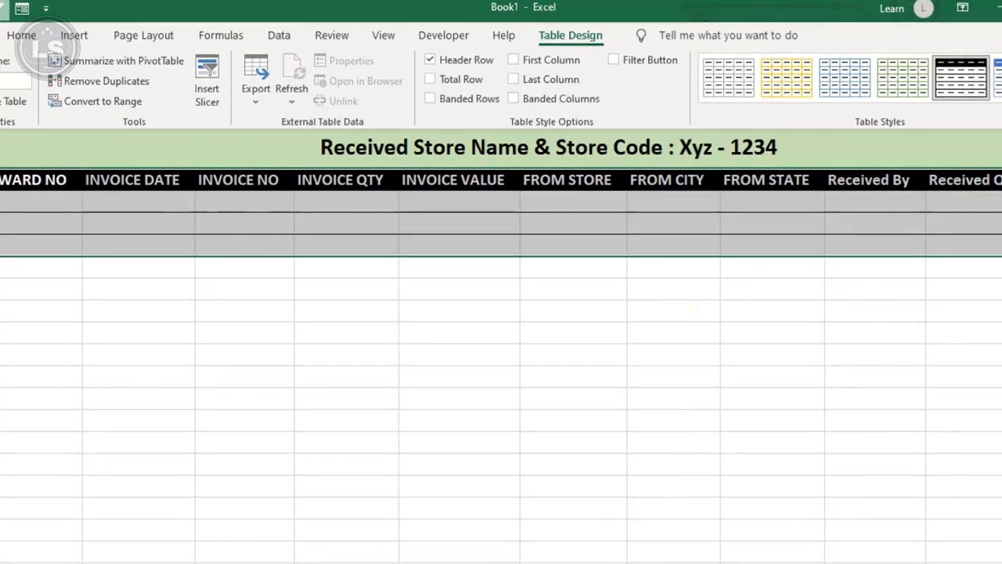
Step: Apply all borders to the table range A3:K6
click(31, 39)
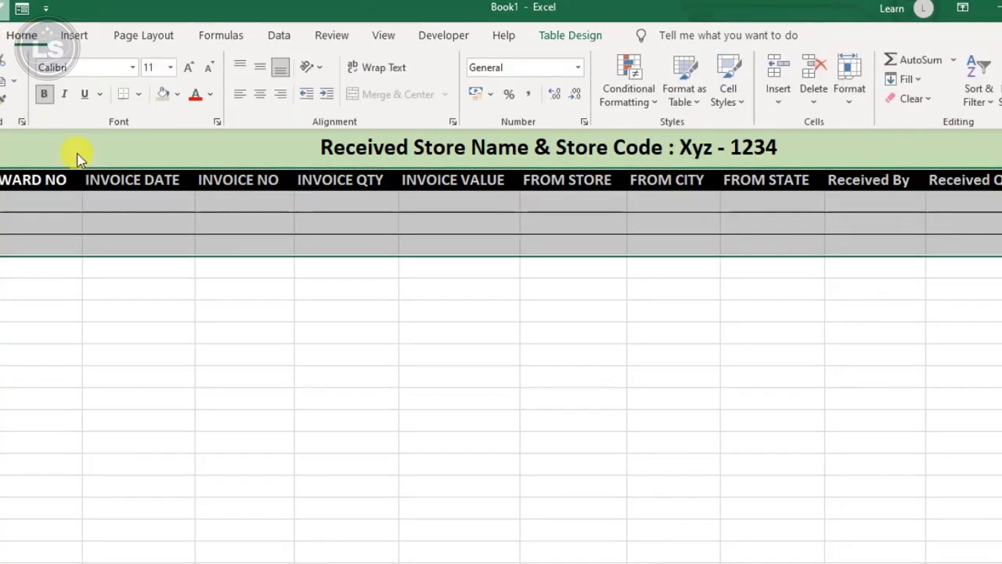
click(141, 93)
click(151, 265)
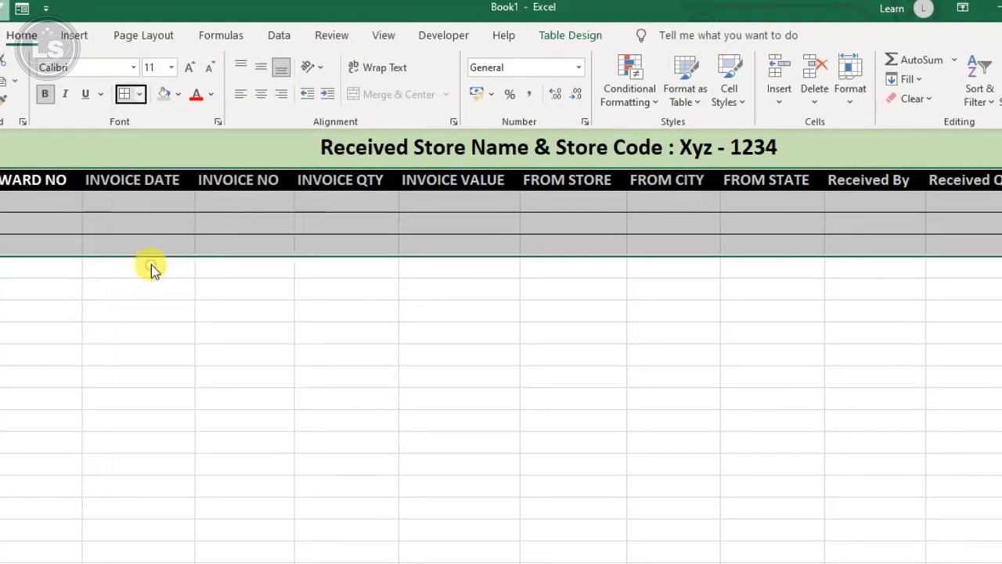
click(308, 303)
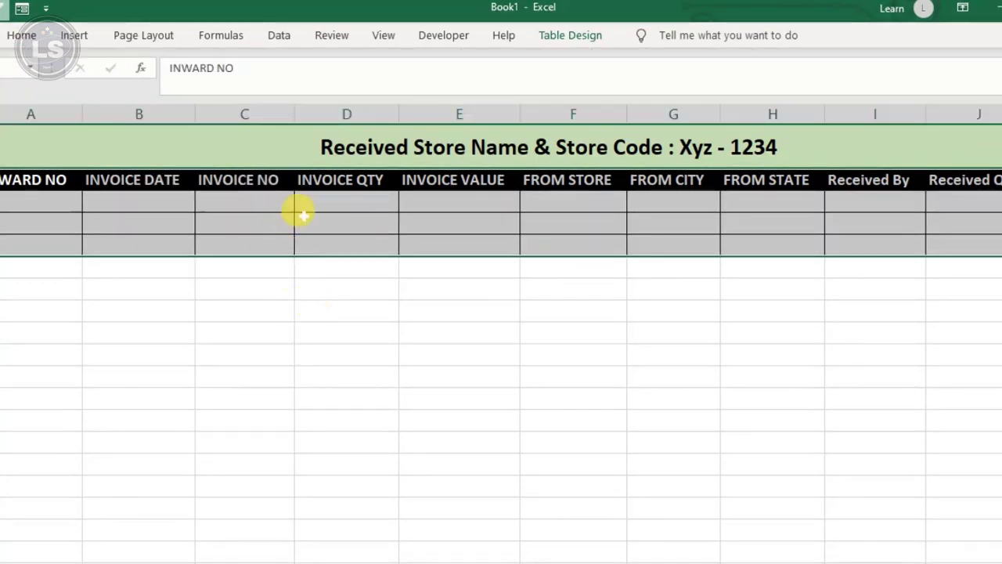
click(302, 222)
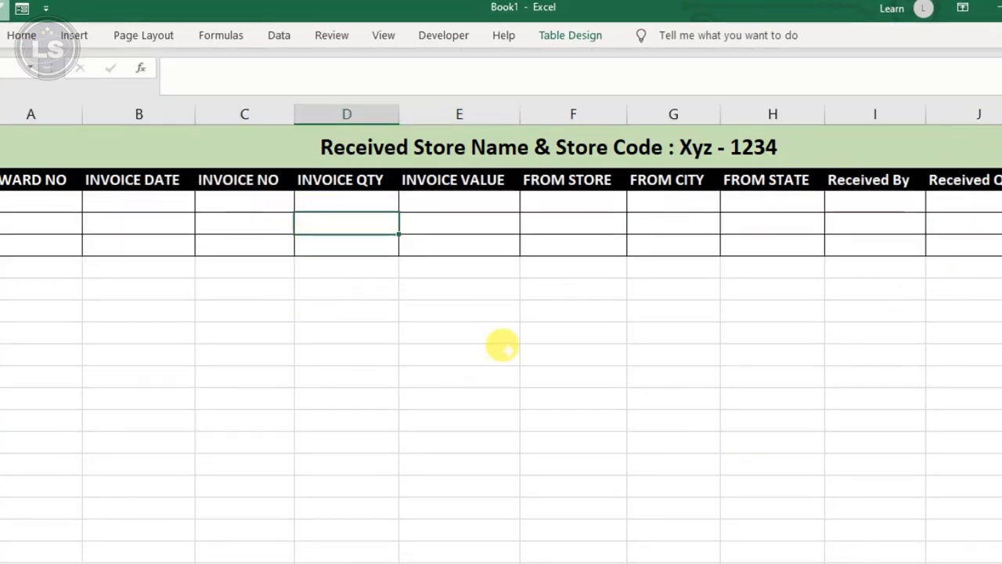
Step: Narrow column A slightly so that it fits its INWARD NO header
key(ctrl+a)
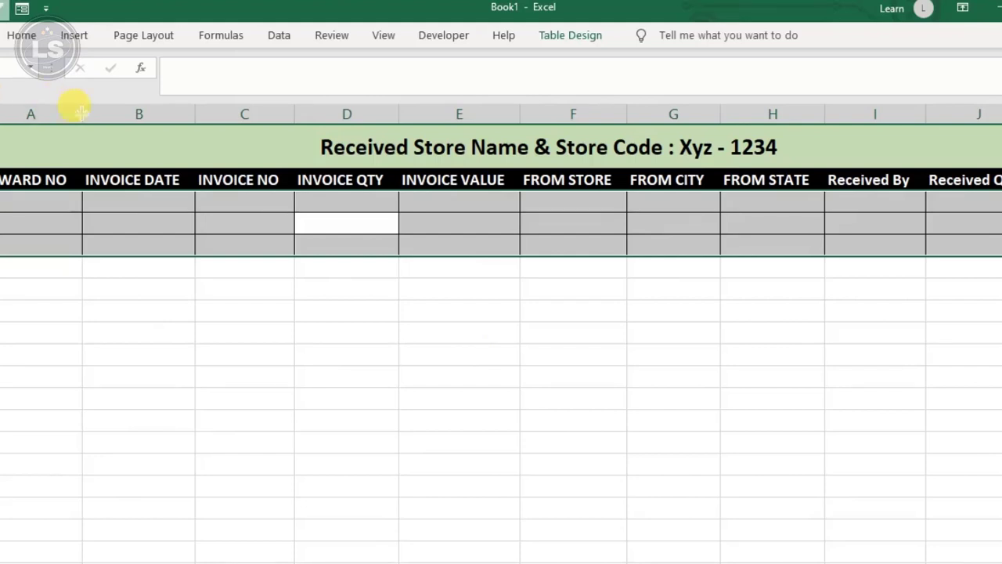
drag(81, 114, 71, 95)
click(230, 378)
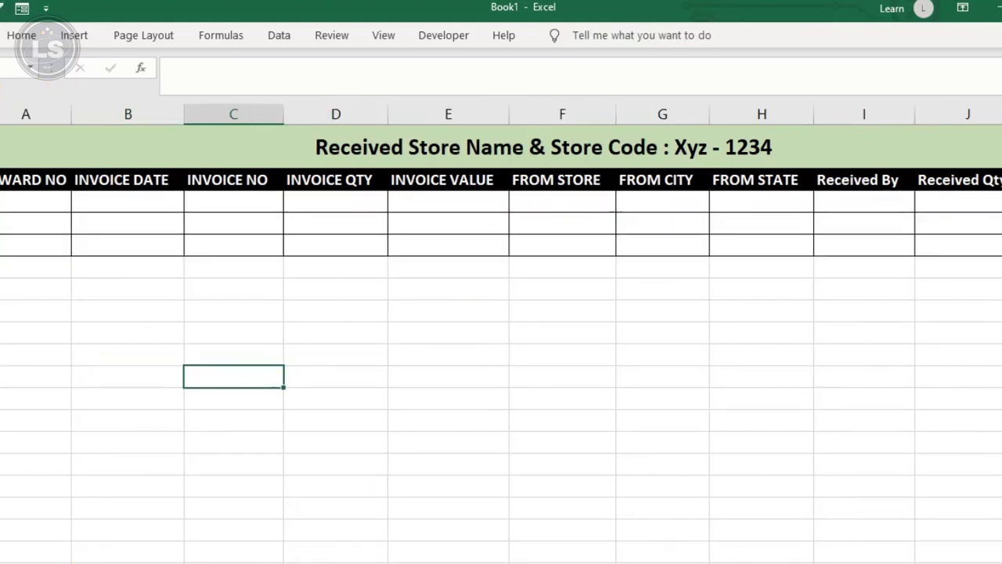
scroll(693, 454, down, 1)
click(578, 377)
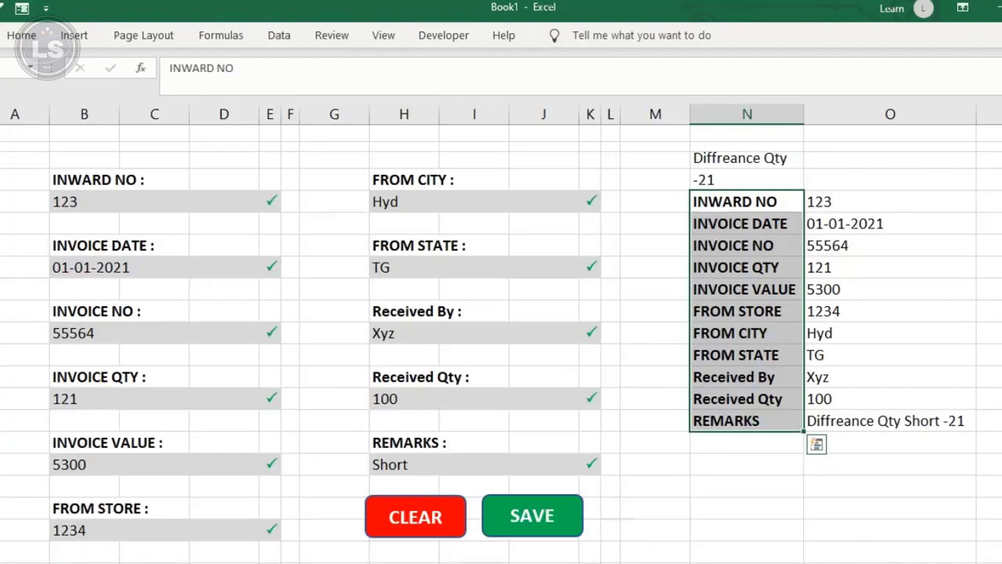
Step: Rename the form sheet Sheet1 as Inward
click(805, 522)
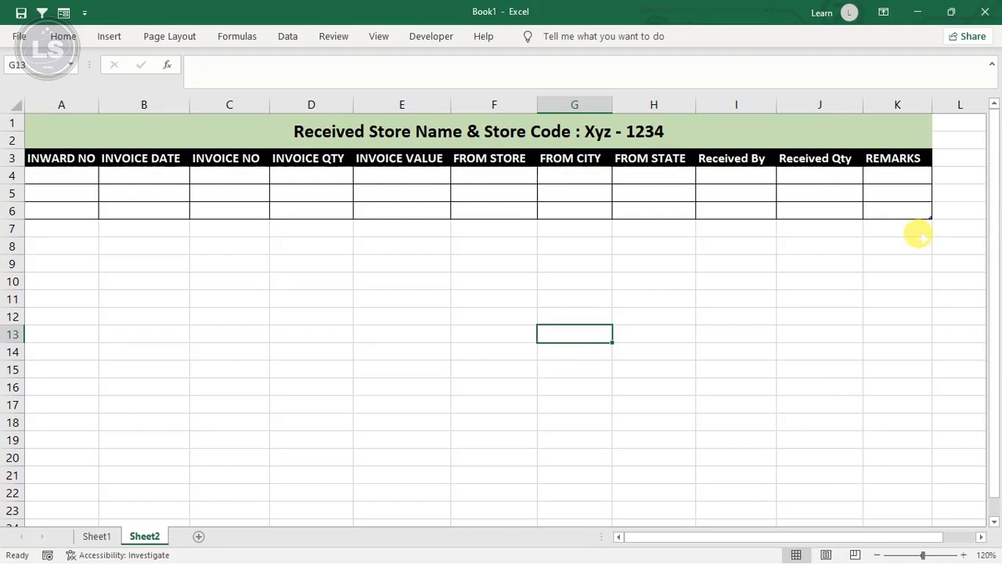
click(95, 536)
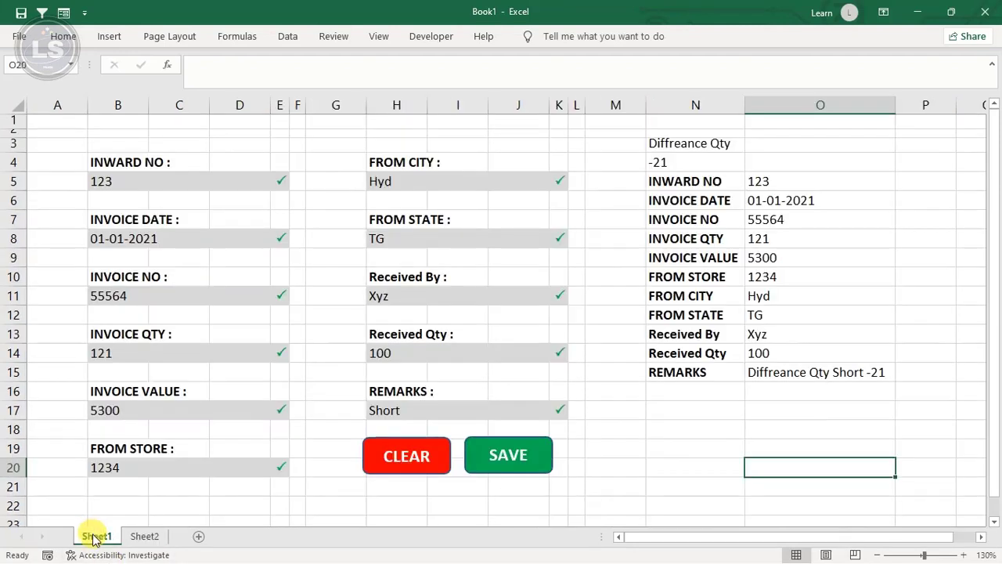
double_click(96, 536)
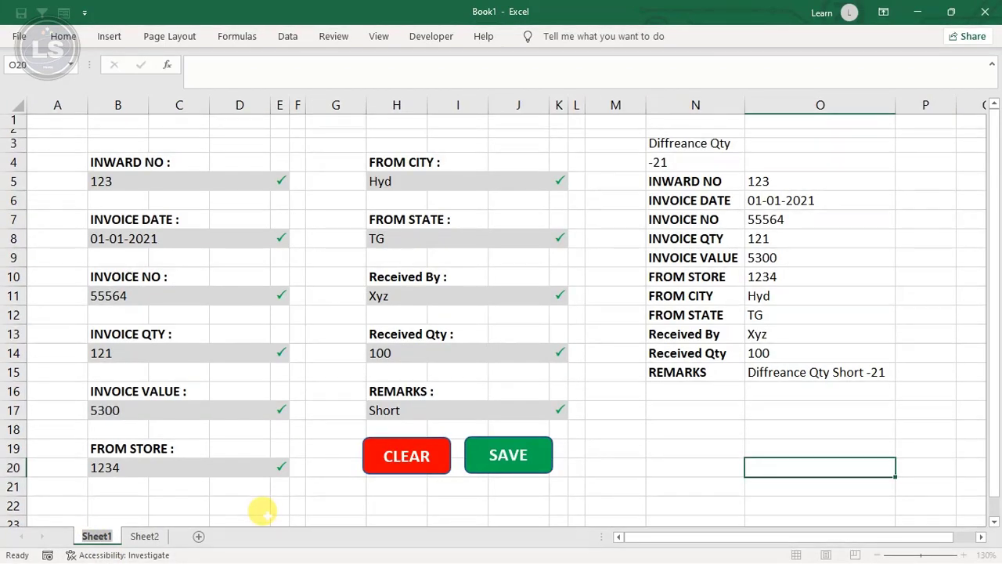
text(In)
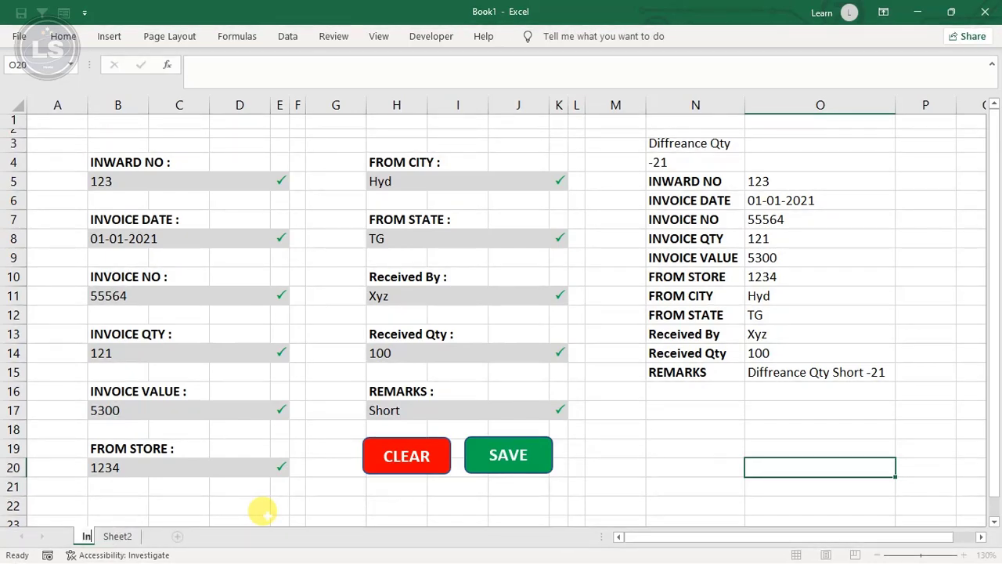
text(wa)
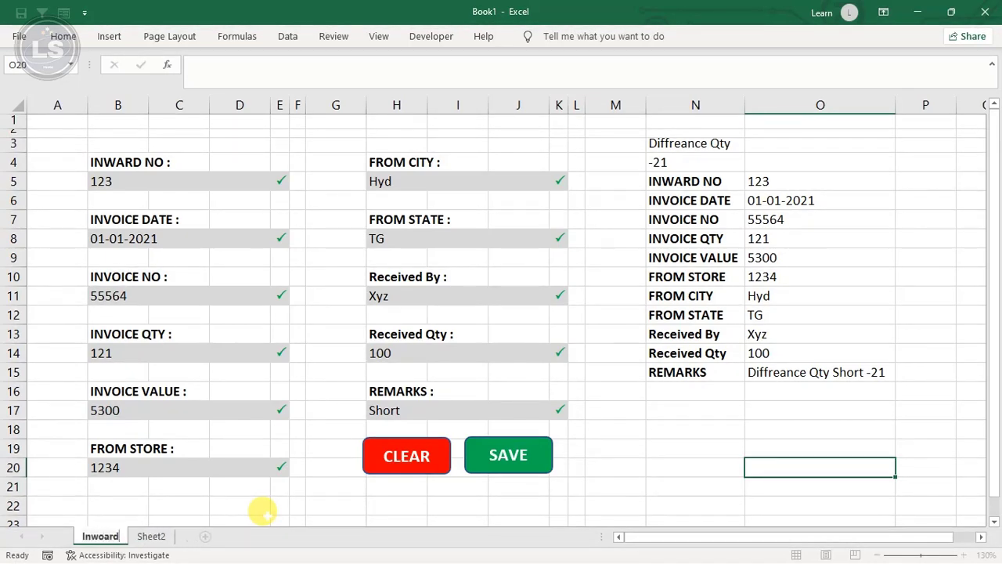
key(BackSpace)
text(a)
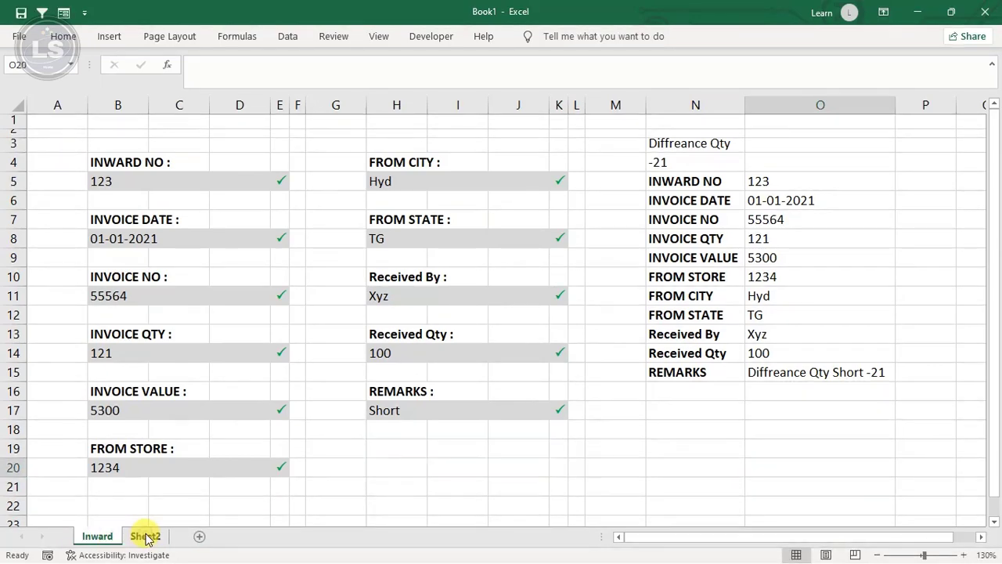
Step: Rename the table sheet Sheet2 as Data
click(145, 537)
double_click(146, 537)
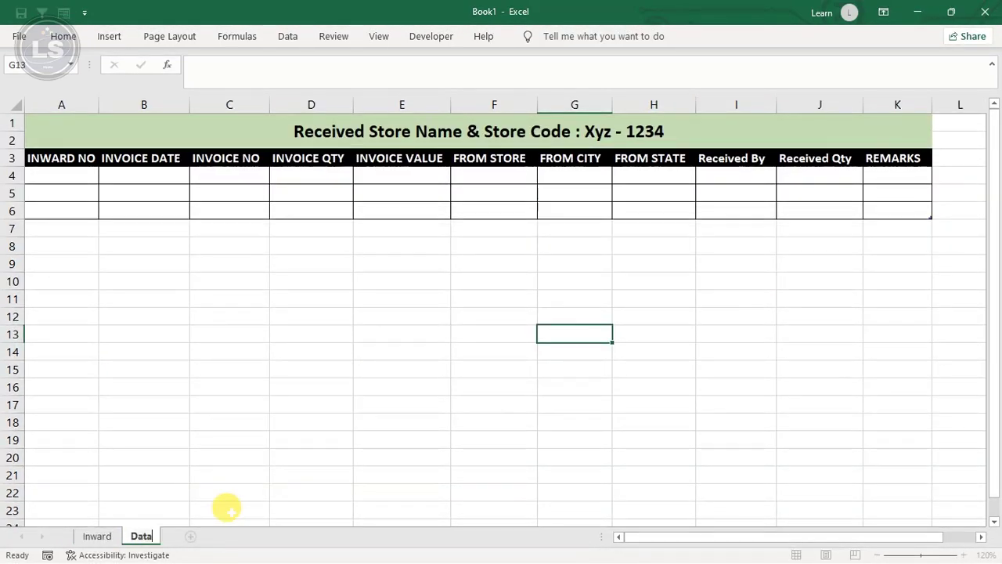
key(Return)
Step: Start recording a macro named Save from the Inward sheet, stored in This Workbook
click(100, 537)
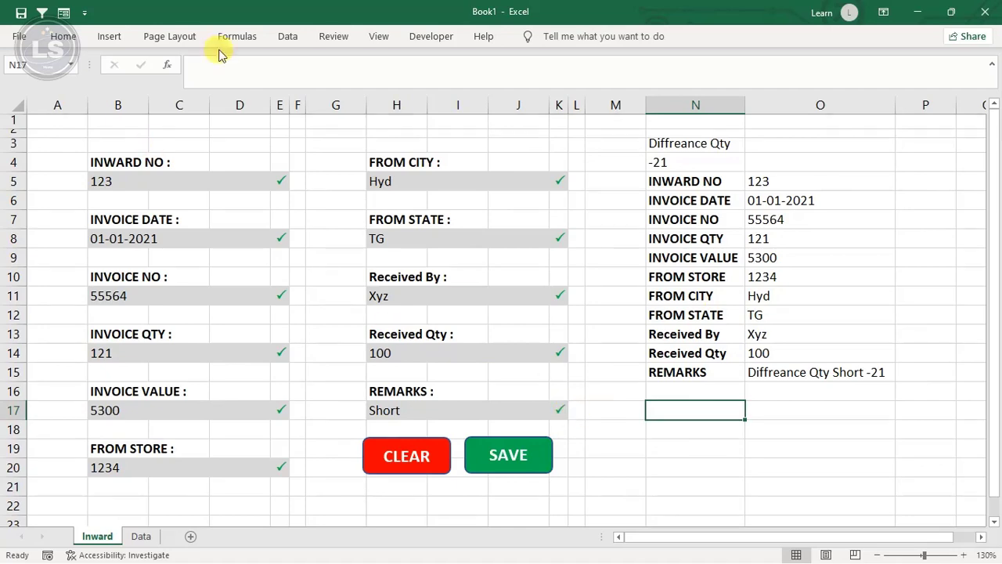
click(379, 38)
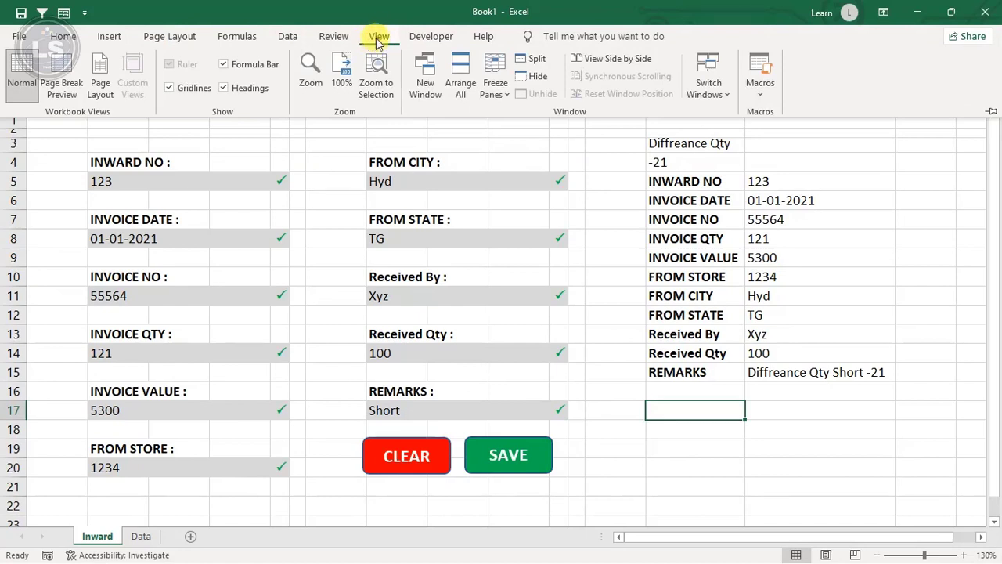
click(760, 97)
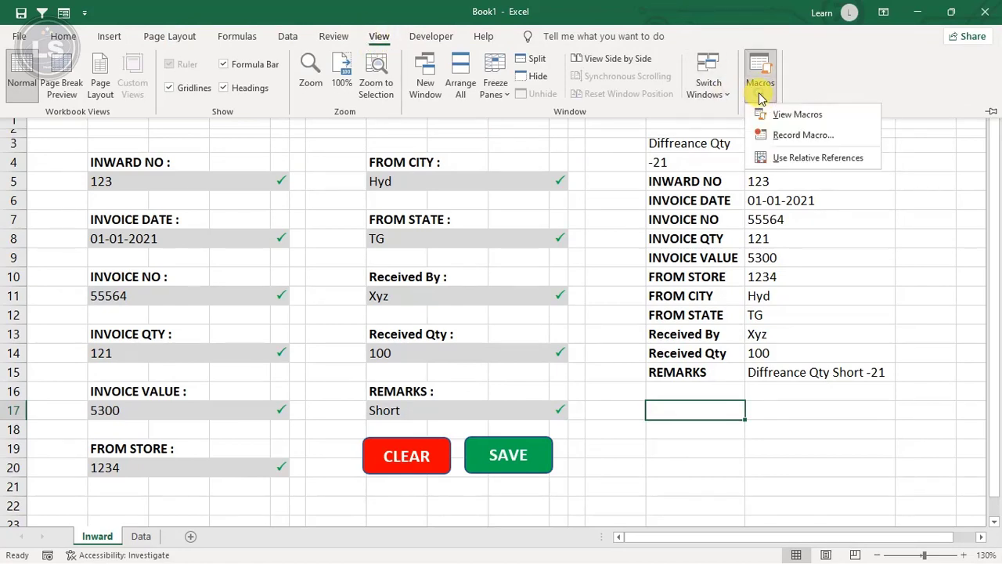
click(790, 135)
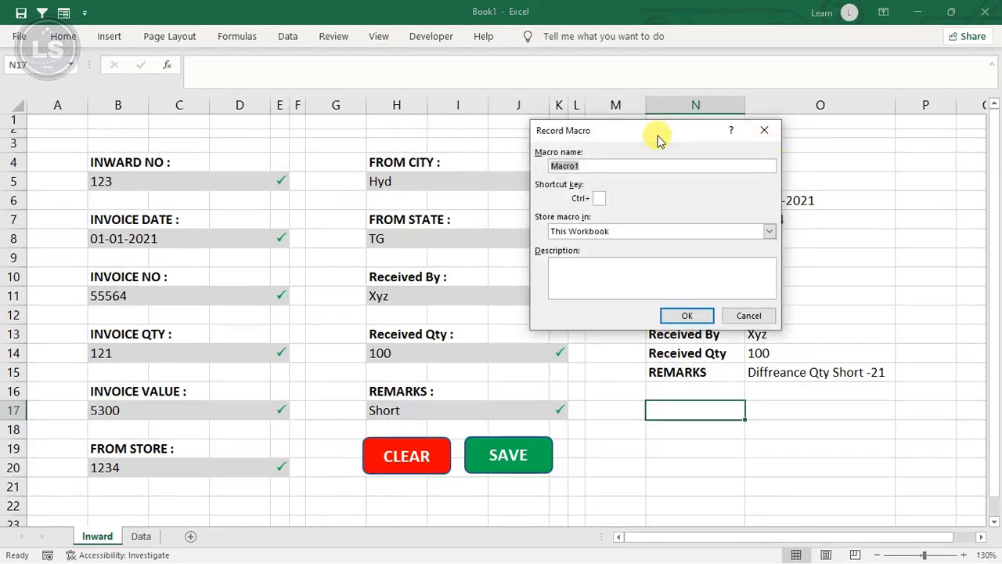
text(Save)
drag(600, 164, 531, 174)
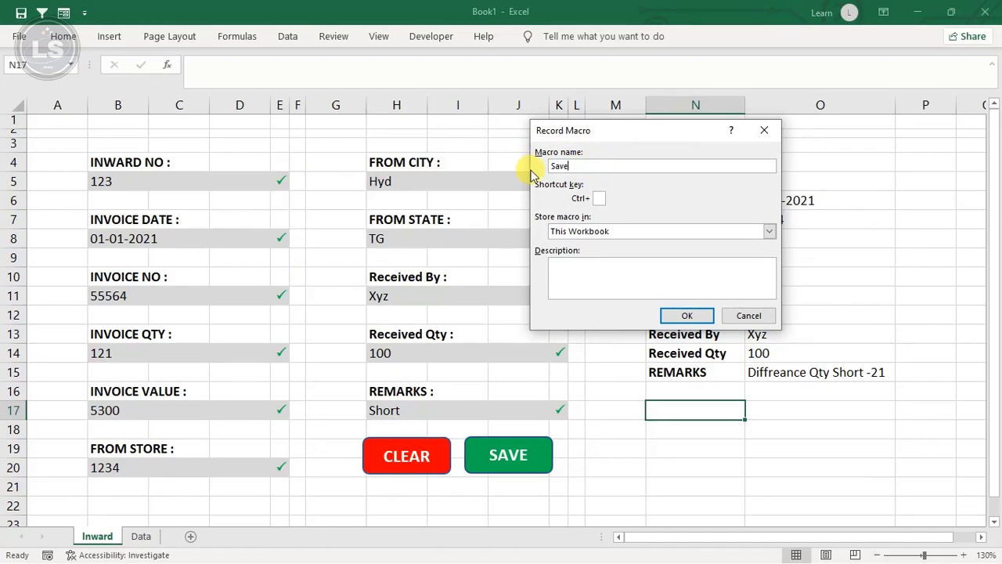
click(687, 314)
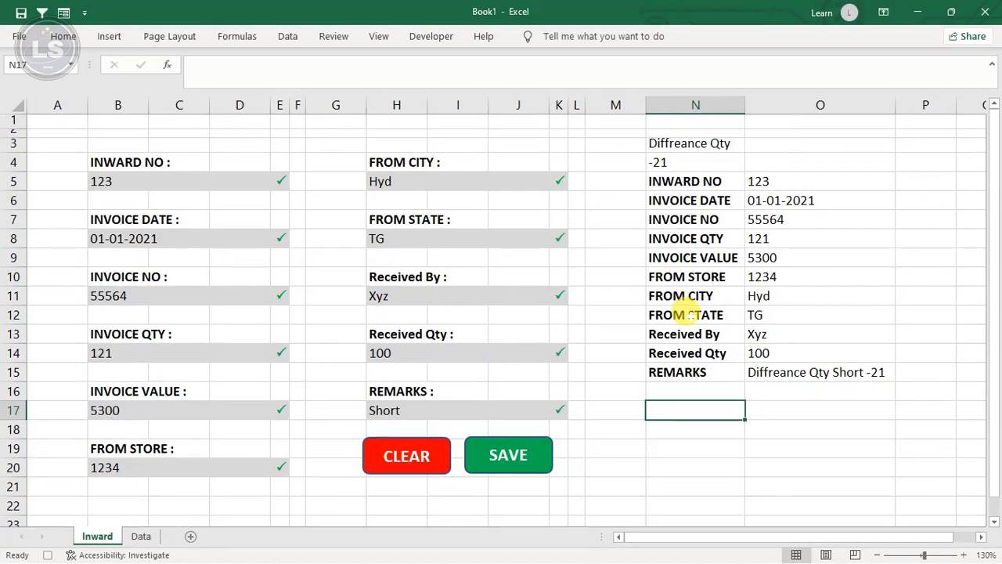
Step: Copy the helper table values O5:O15 and paste them as transposed values starting at cell A4 of the Data sheet
click(775, 180)
drag(775, 179, 787, 372)
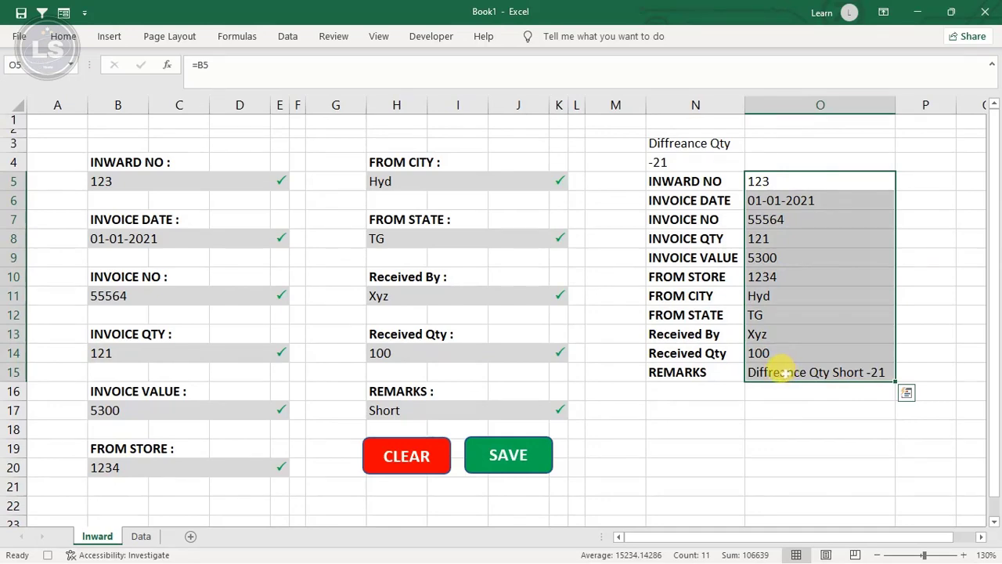
key(ctrl+c)
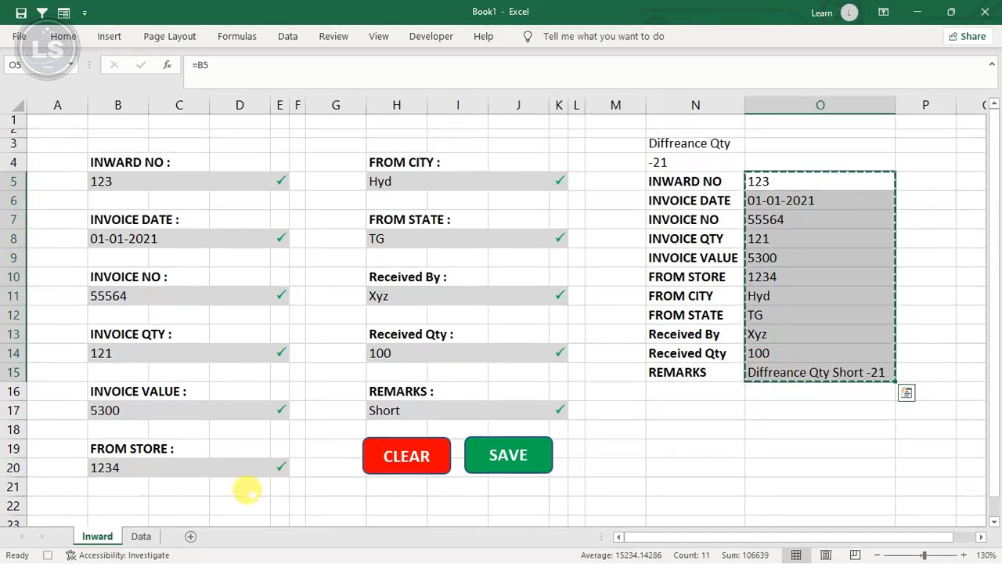
click(140, 536)
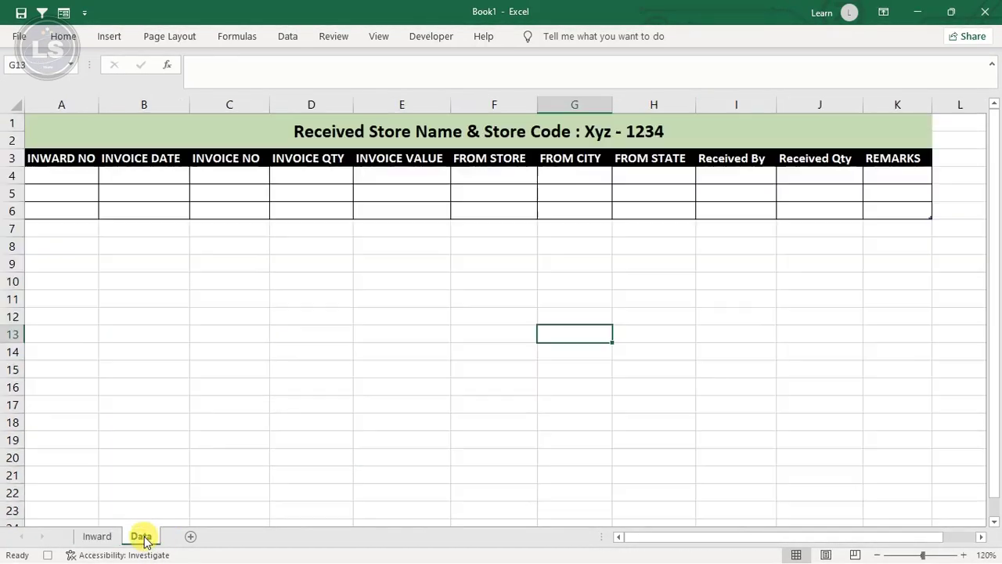
click(50, 174)
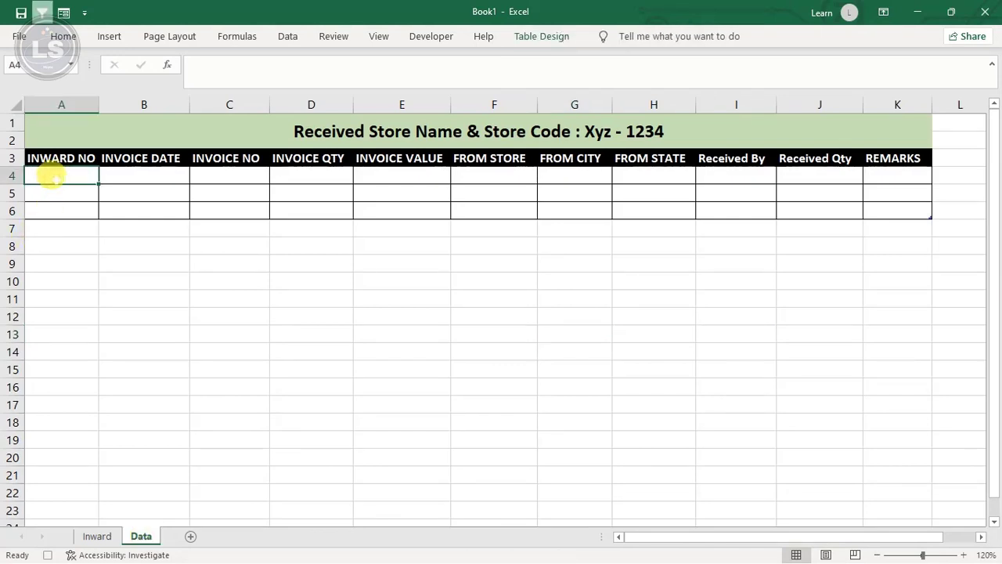
right_click(50, 175)
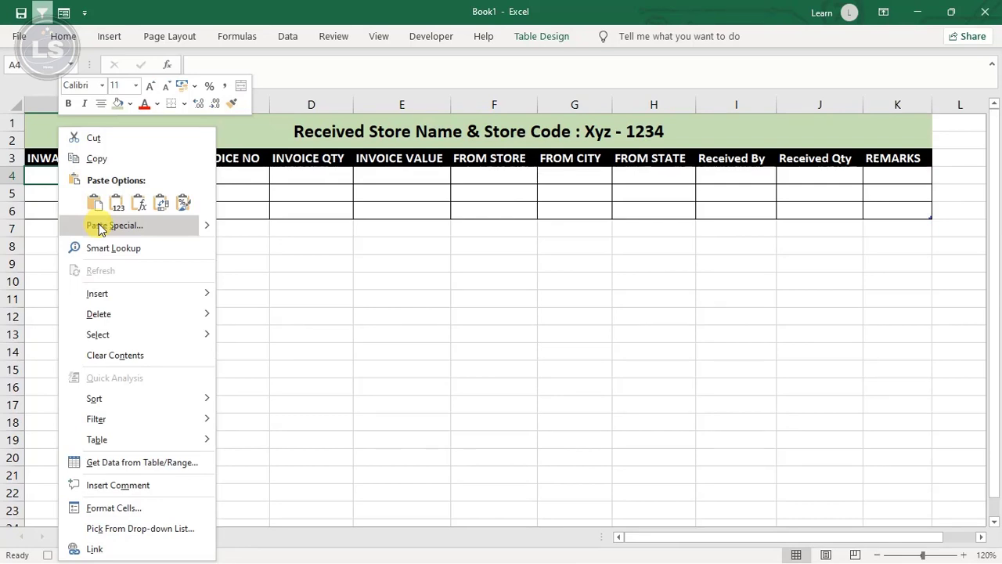
click(99, 225)
click(44, 197)
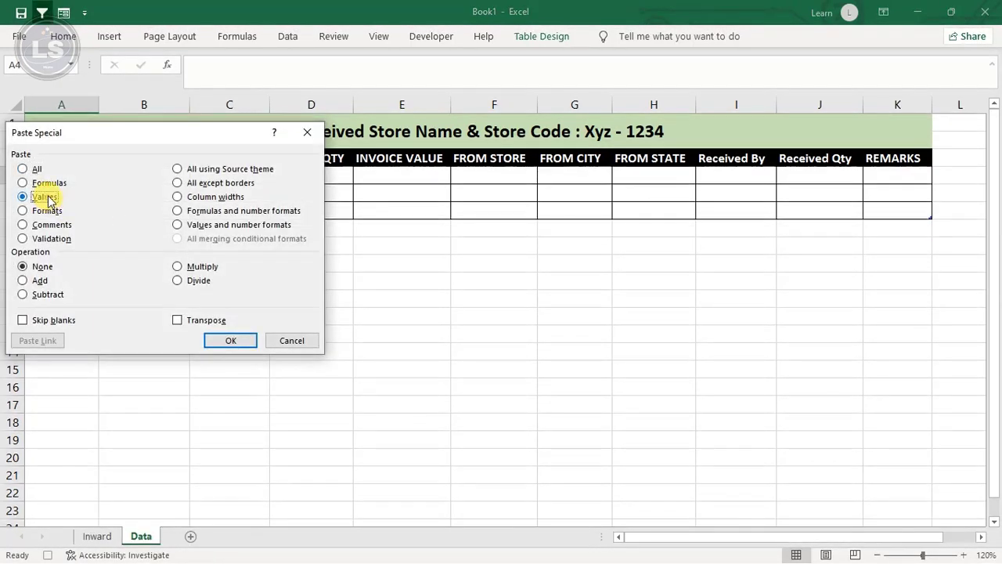
click(182, 322)
click(227, 345)
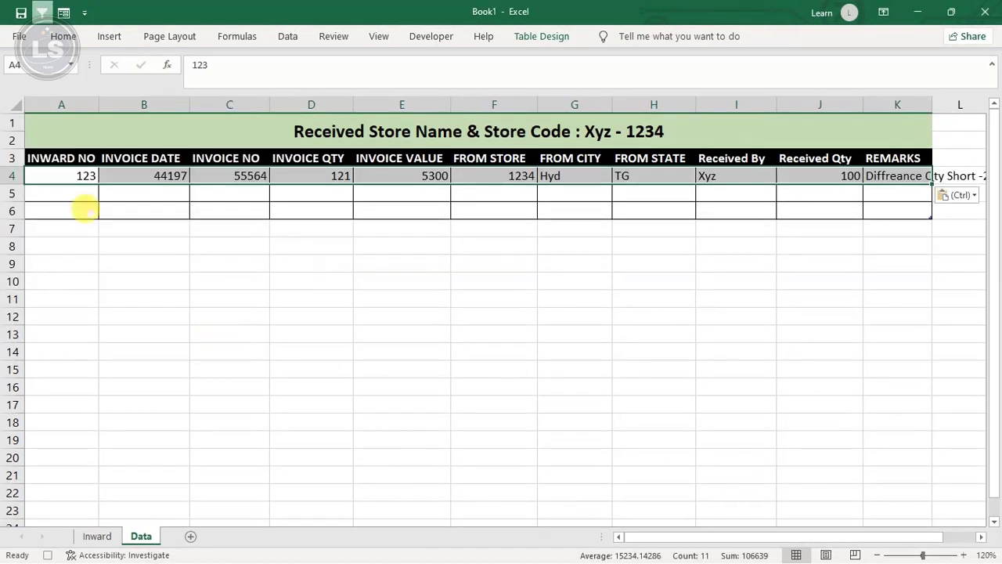
Step: Insert a new table row above the record in row 4 of the Data sheet
click(63, 171)
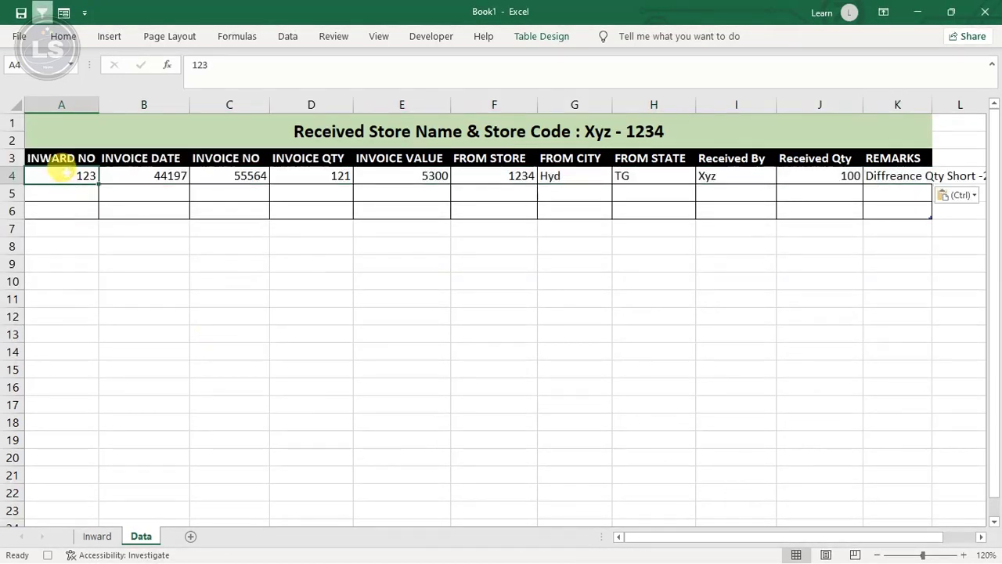
right_click(67, 177)
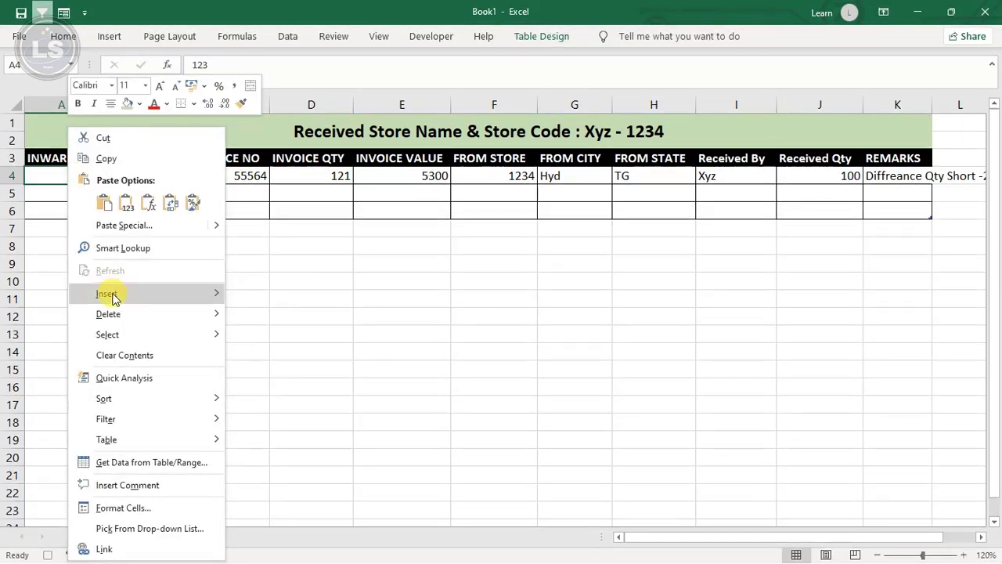
mouse_move(110, 292)
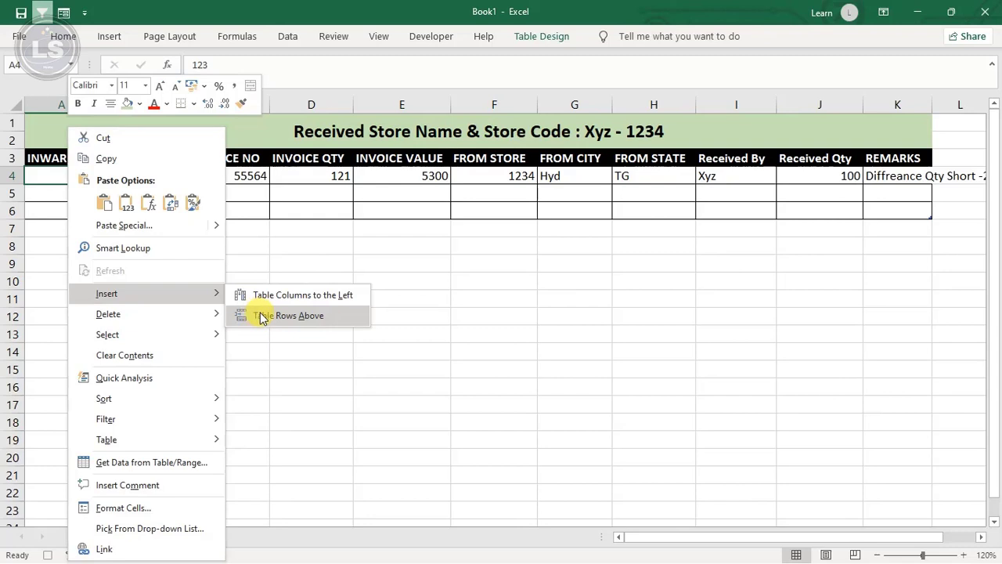
click(288, 316)
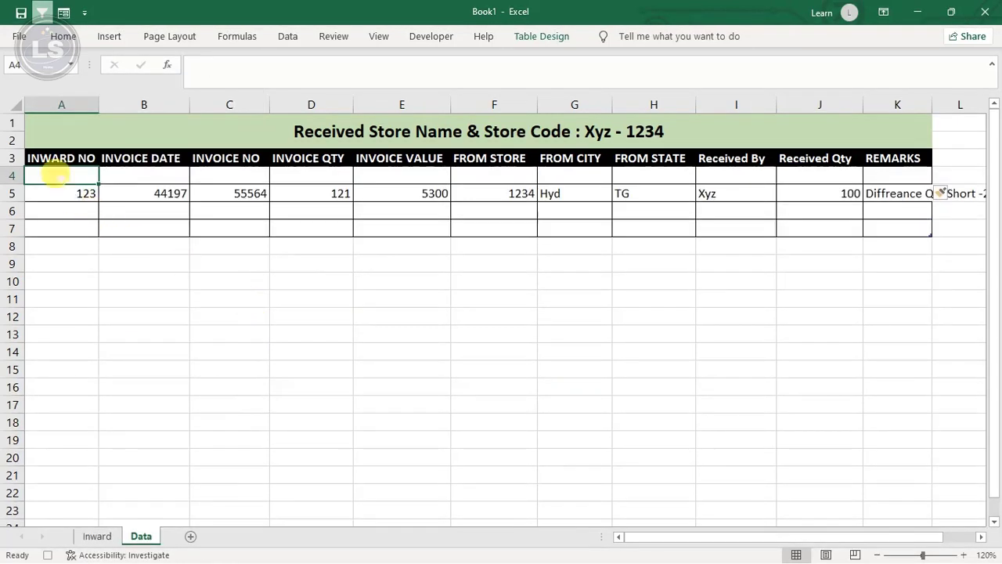
Step: Clear the contents of all eleven entry fields on the Inward sheet together, from INWARD NO through REMARKS
click(98, 536)
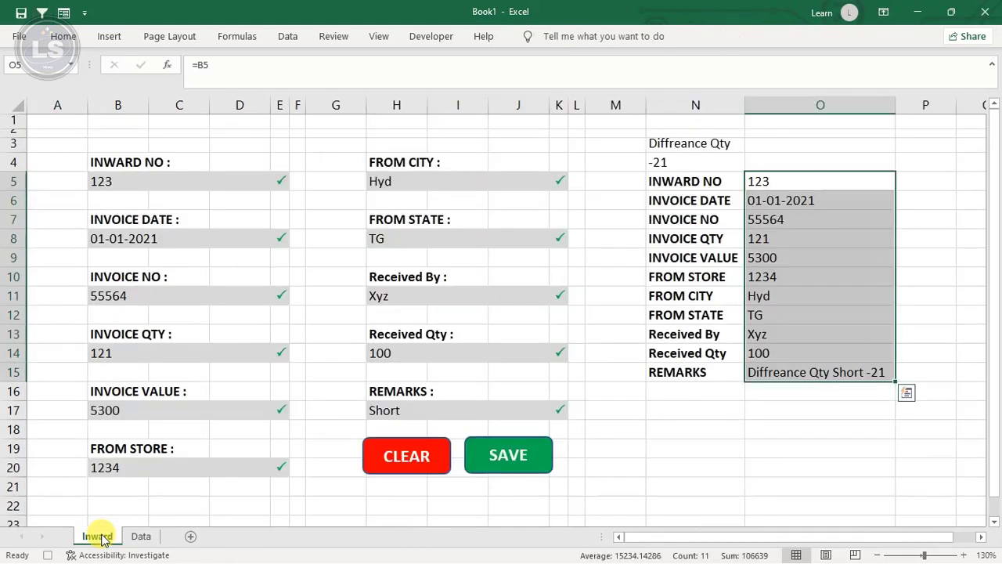
click(137, 181)
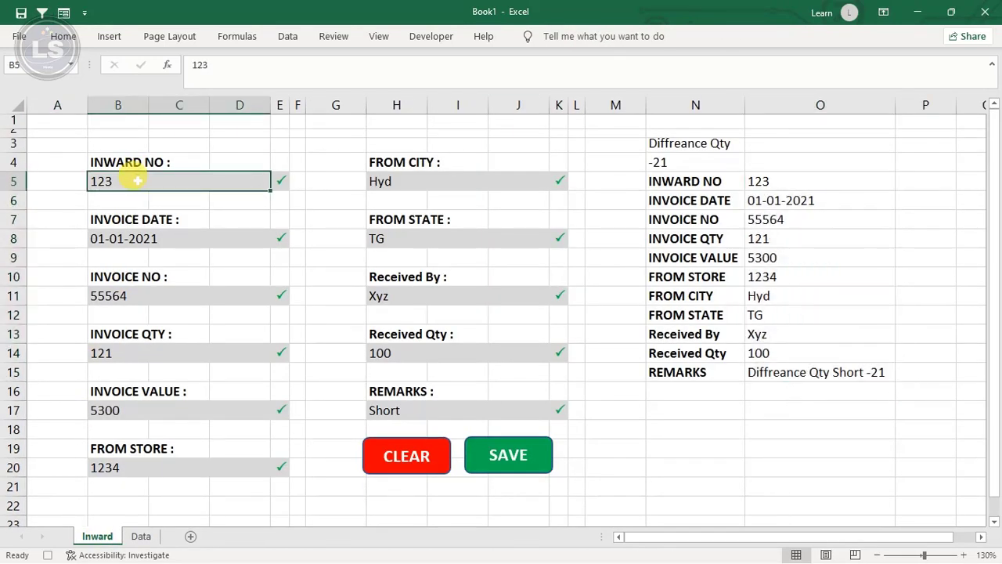
ctrl+click(129, 237)
ctrl+click(128, 292)
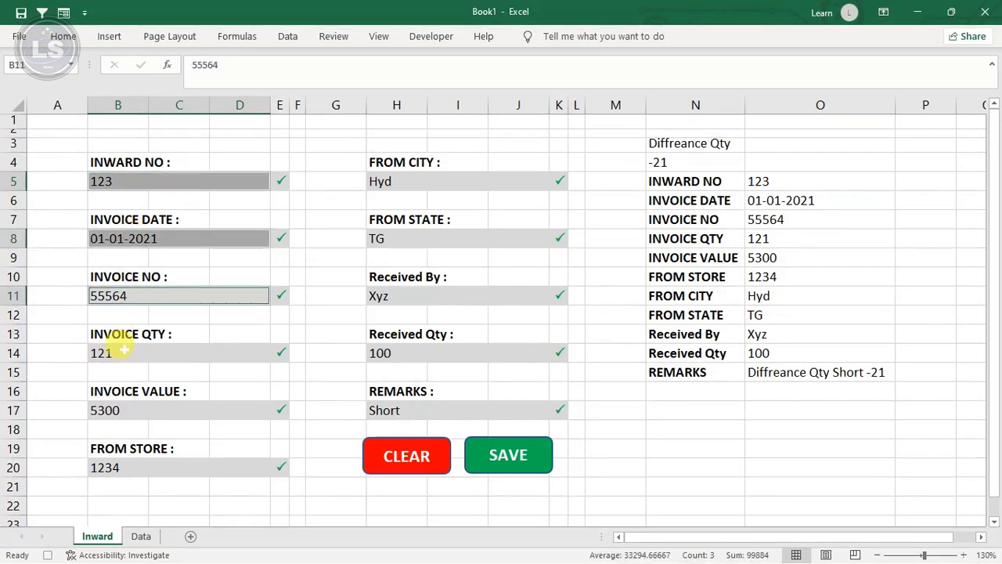
ctrl+click(123, 352)
ctrl+click(109, 407)
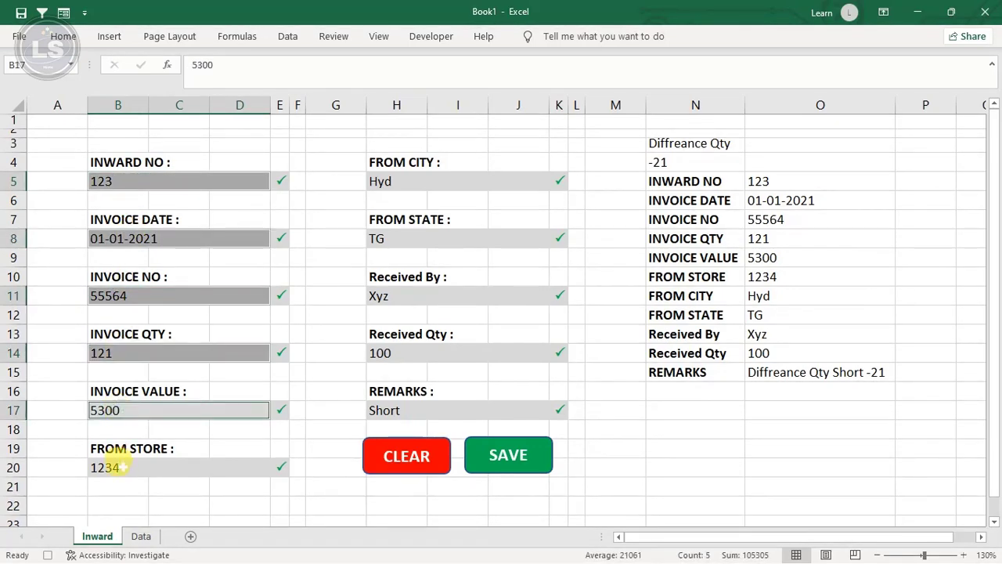
ctrl+click(117, 466)
ctrl+click(408, 185)
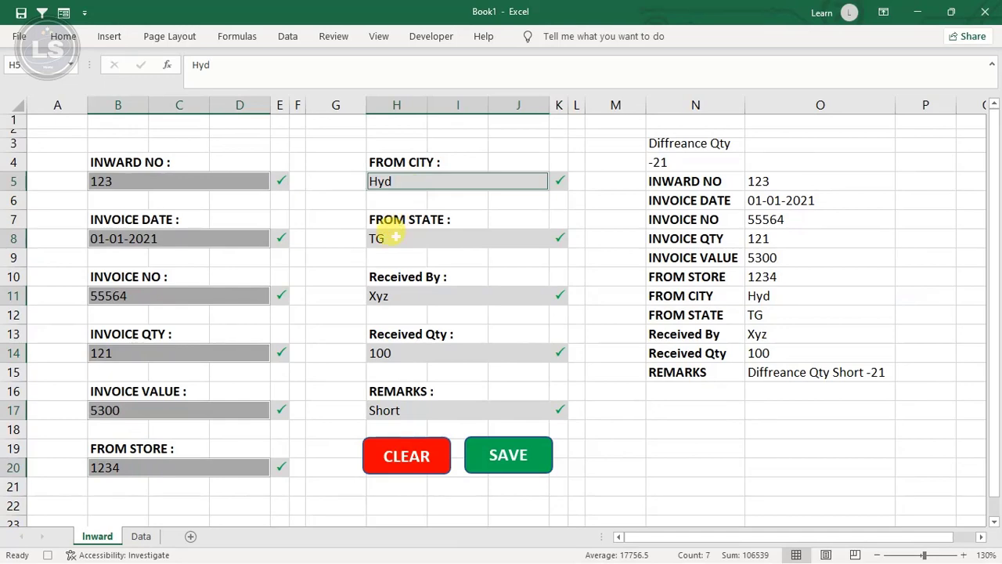
ctrl+click(395, 237)
ctrl+click(380, 294)
ctrl+click(375, 351)
ctrl+click(383, 410)
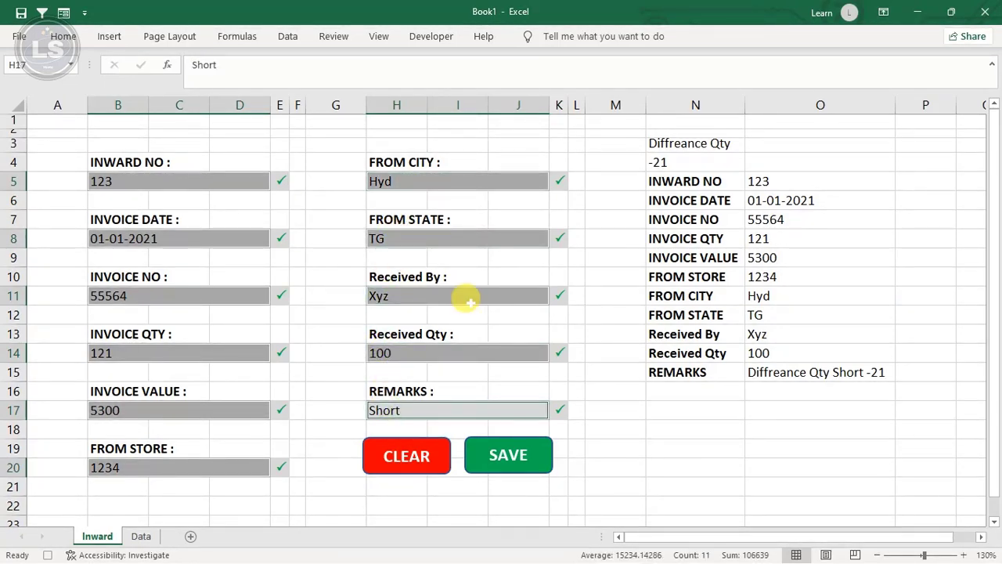
key(Delete)
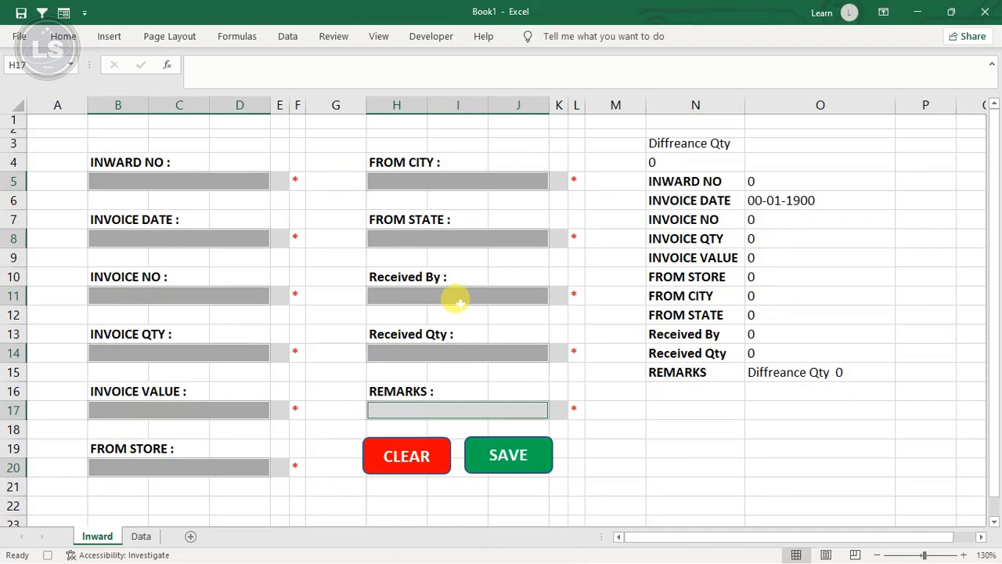
Step: Select the INWARD NO entry cell and stop recording the macro
click(129, 181)
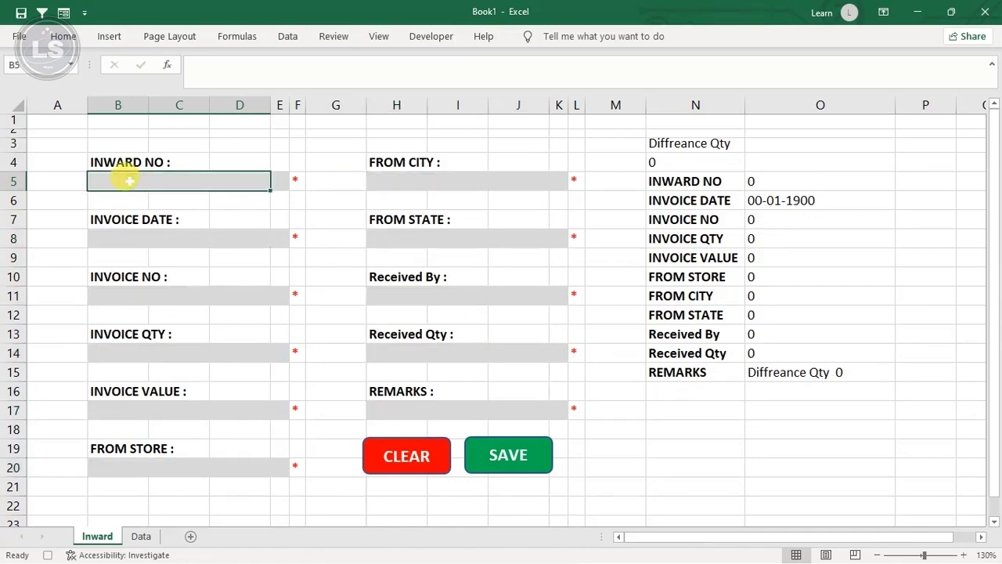
click(383, 37)
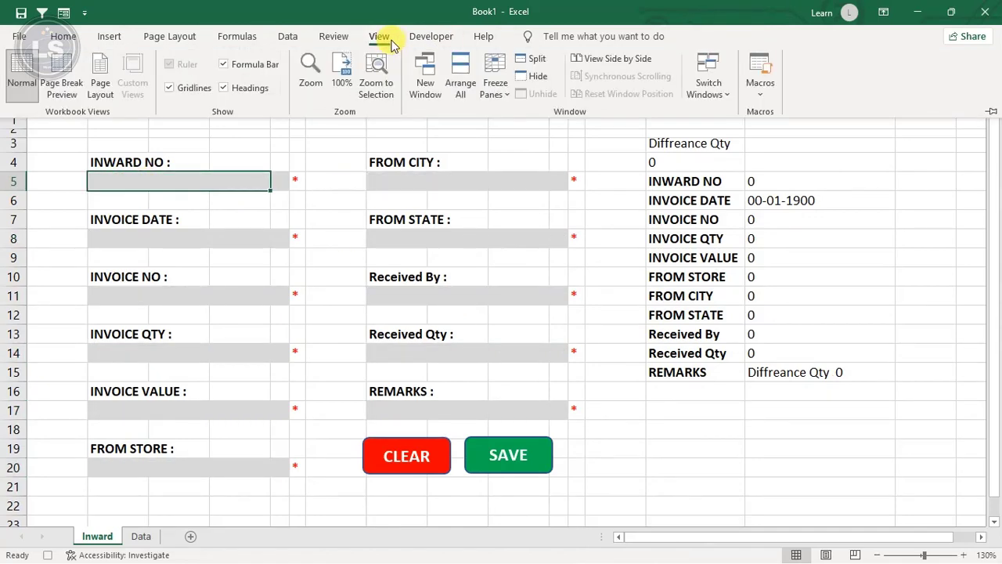
click(762, 92)
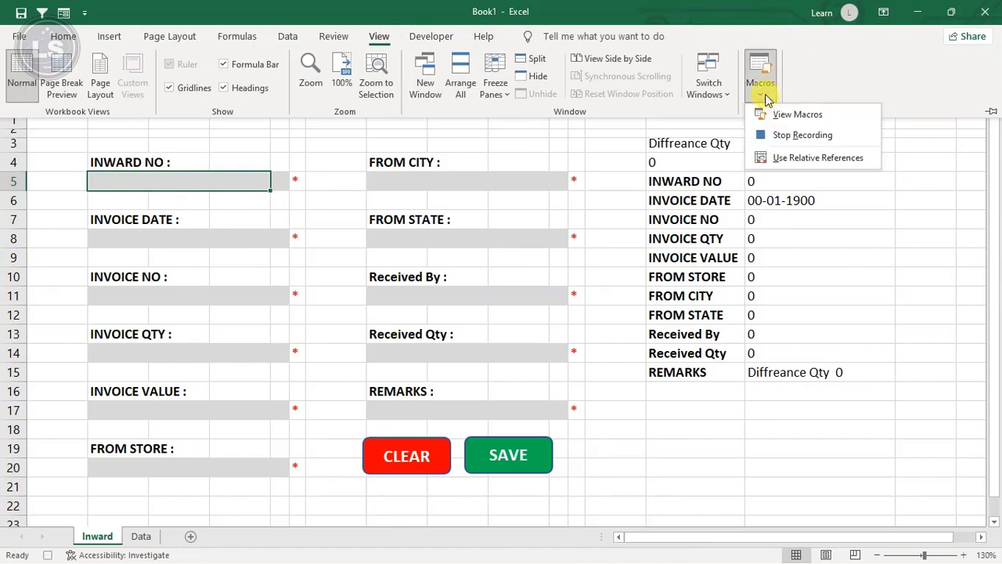
click(781, 136)
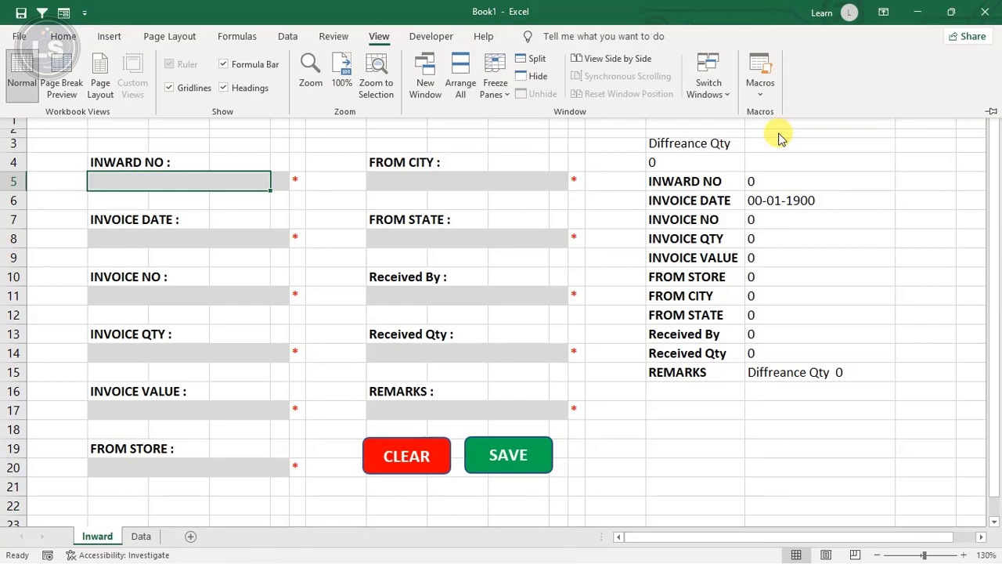
Step: Assign the Save macro from This Workbook to the green SAVE shape and deselect the shape
right_click(539, 453)
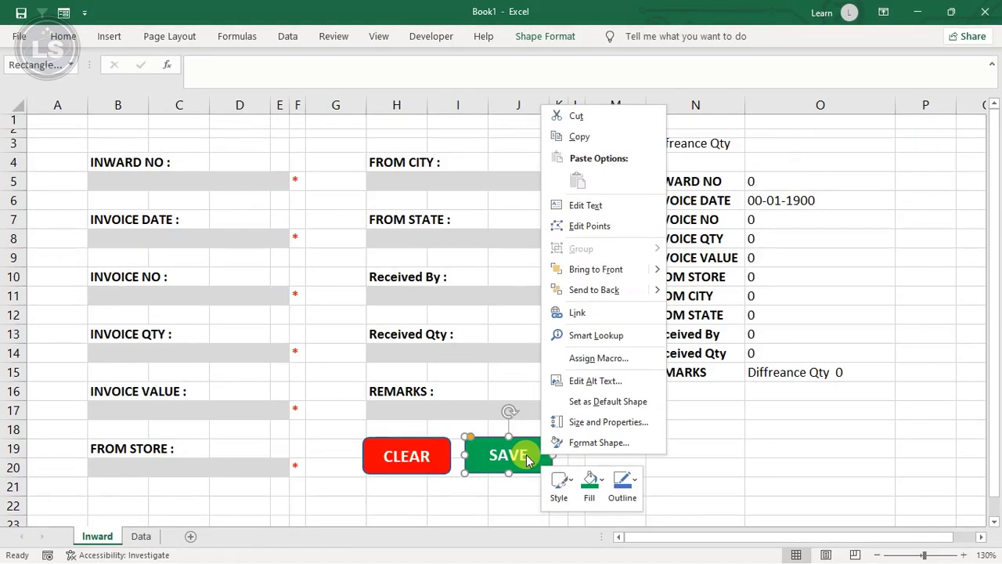
click(601, 358)
click(562, 402)
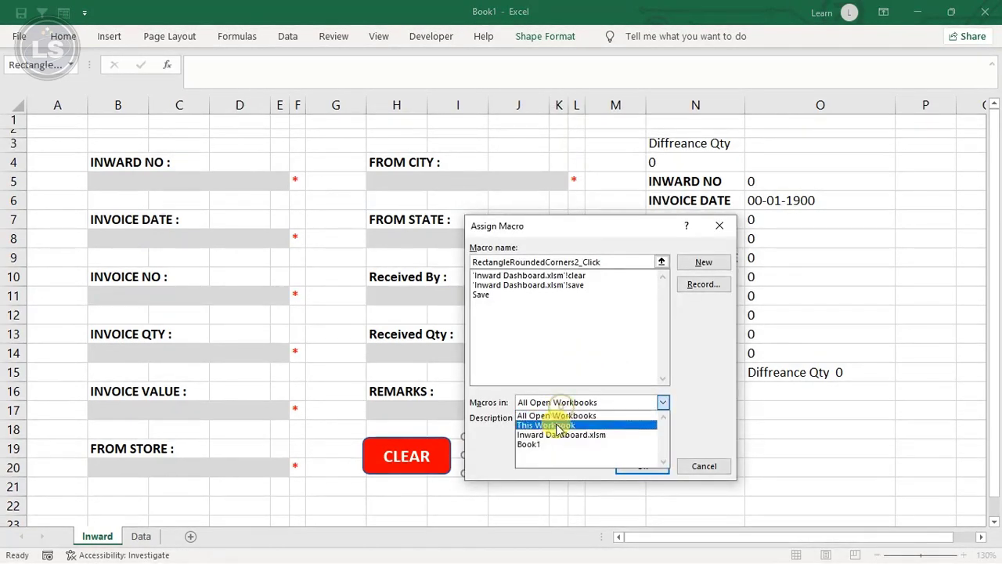
click(554, 425)
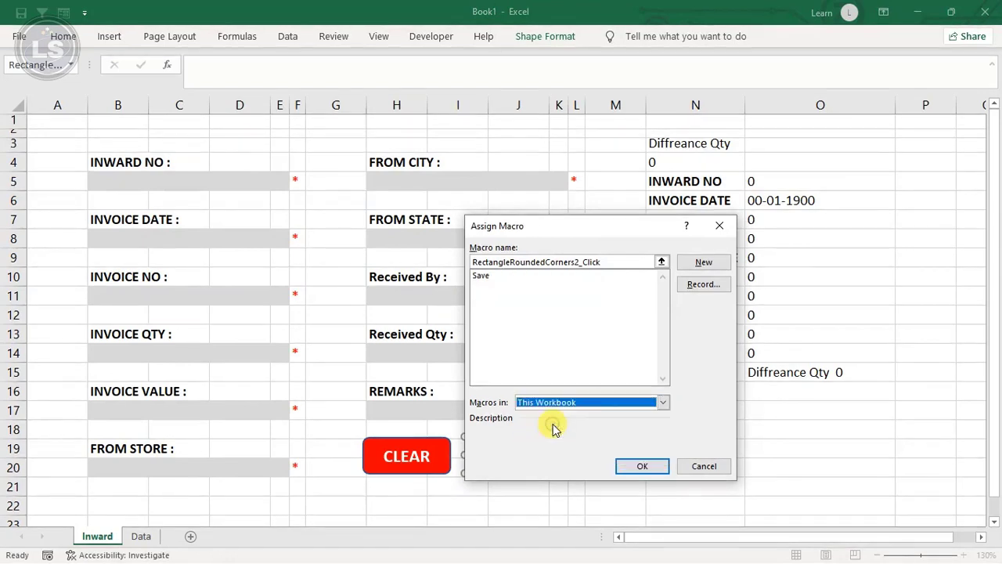
click(487, 277)
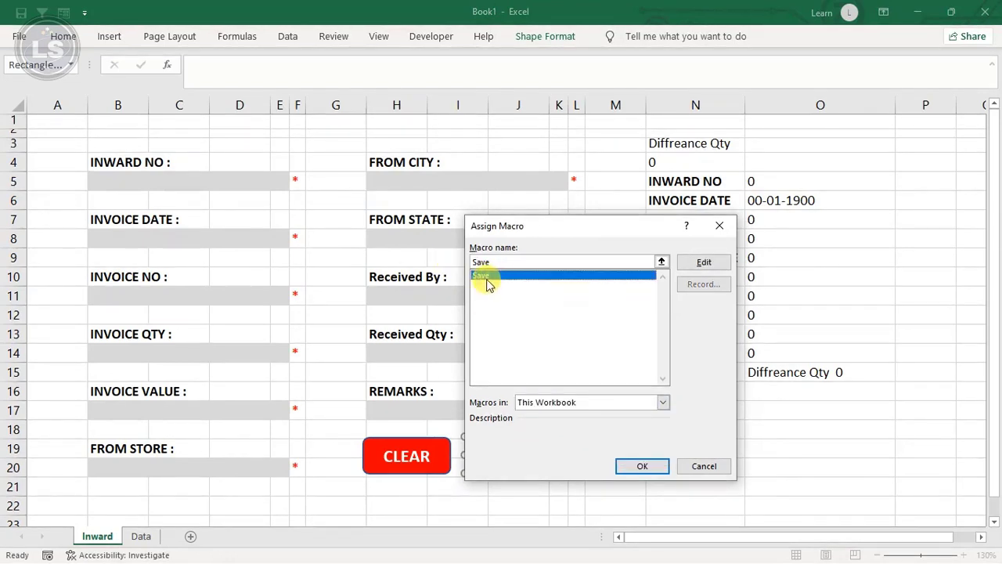
click(640, 465)
click(607, 430)
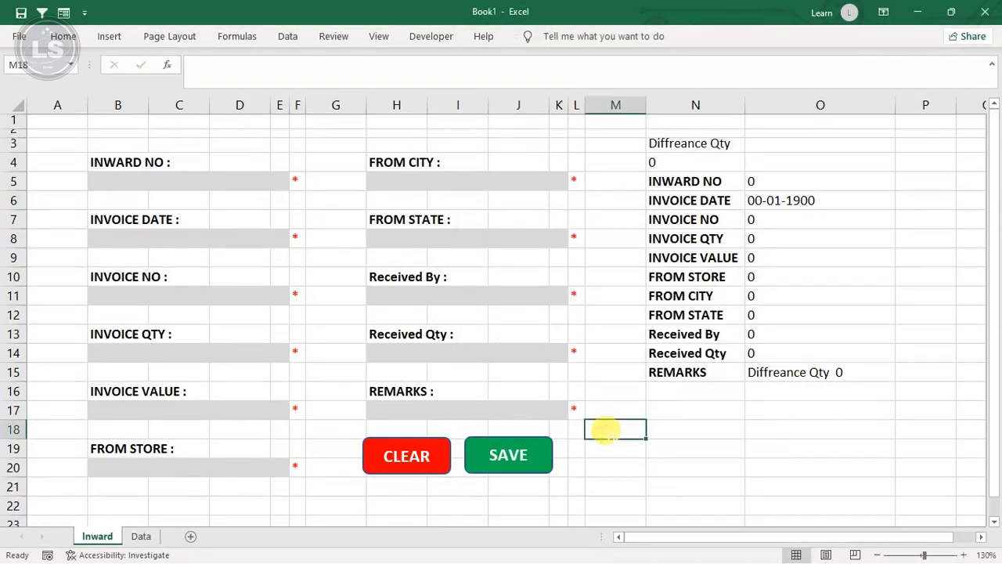
click(509, 455)
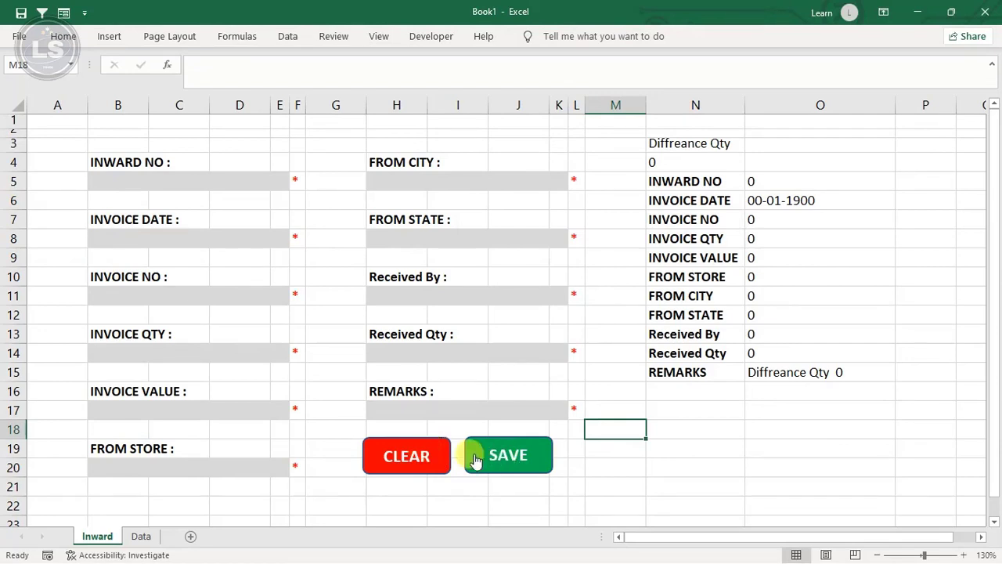
click(598, 446)
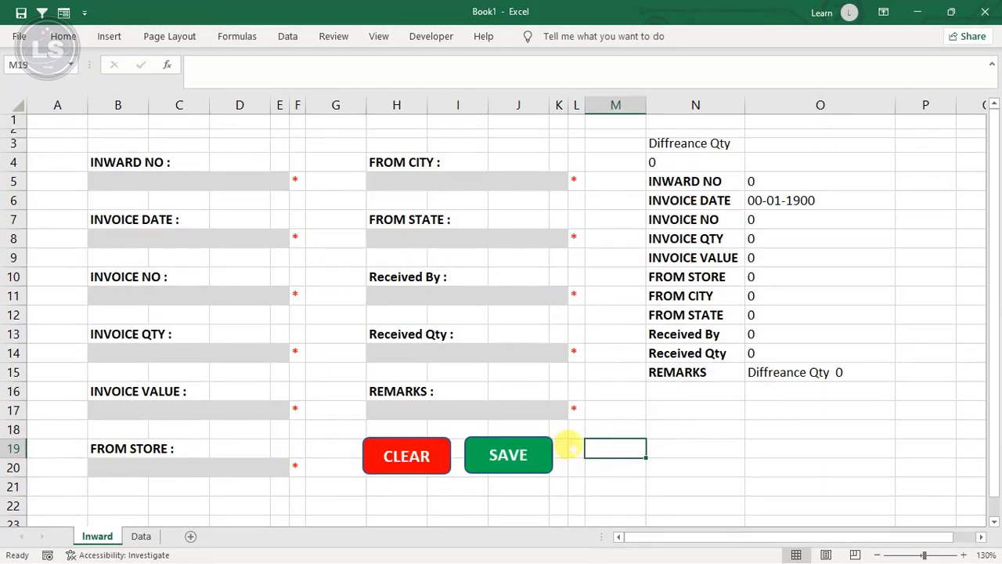
click(531, 457)
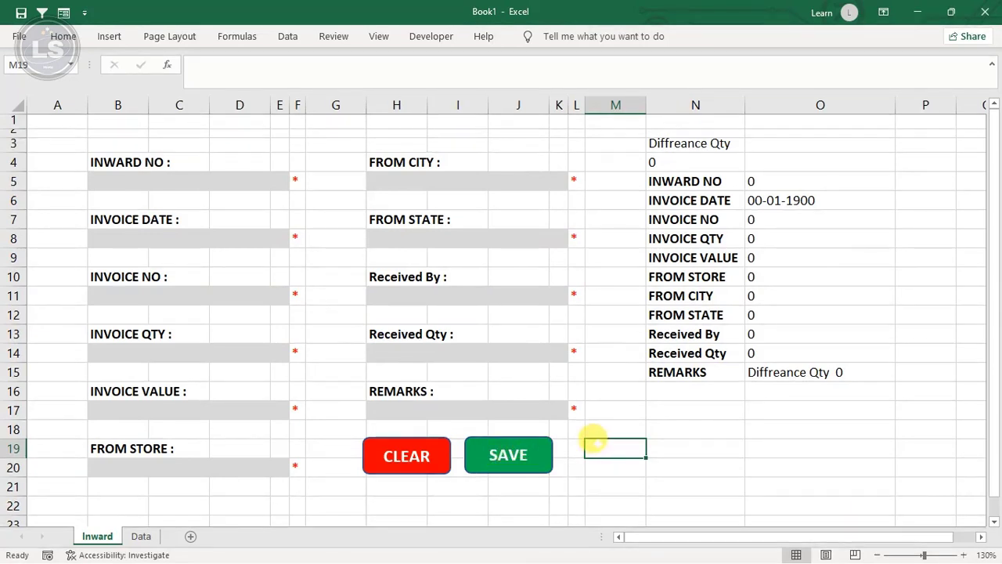
Step: Fill in the form's inward number as 101 and its invoice date as 01-01-2021
click(212, 179)
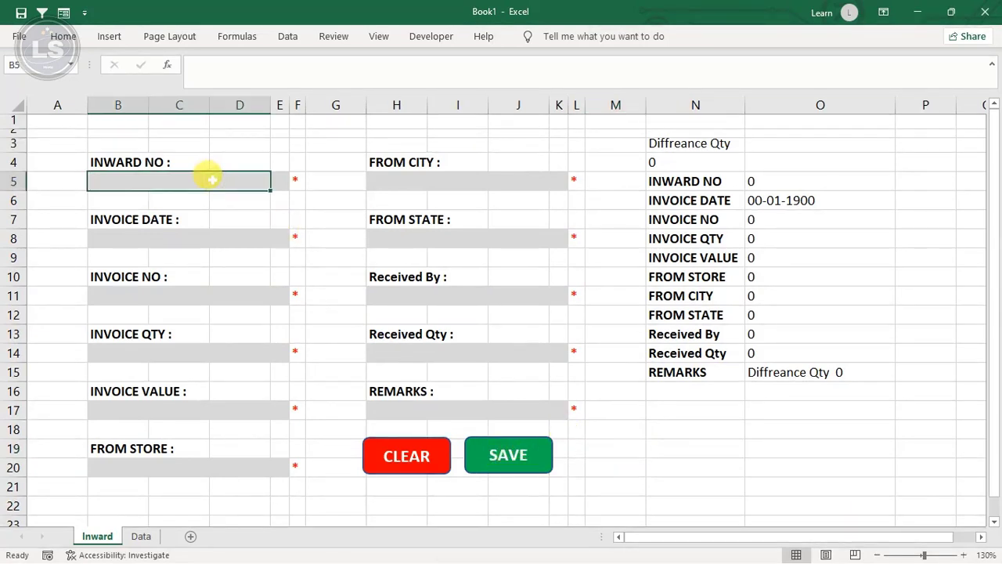
text(101)
key(Return)
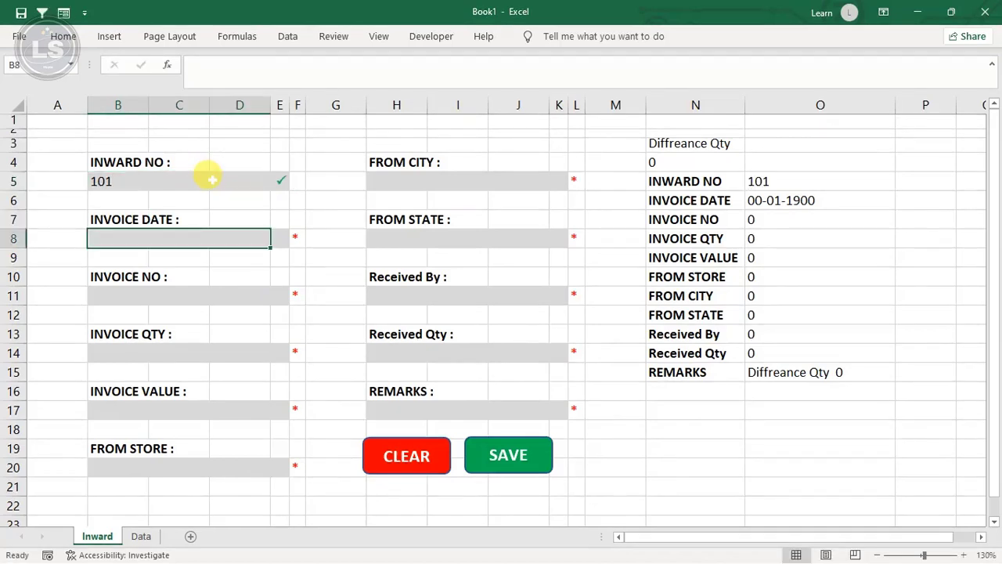
text(5654)
key(Return)
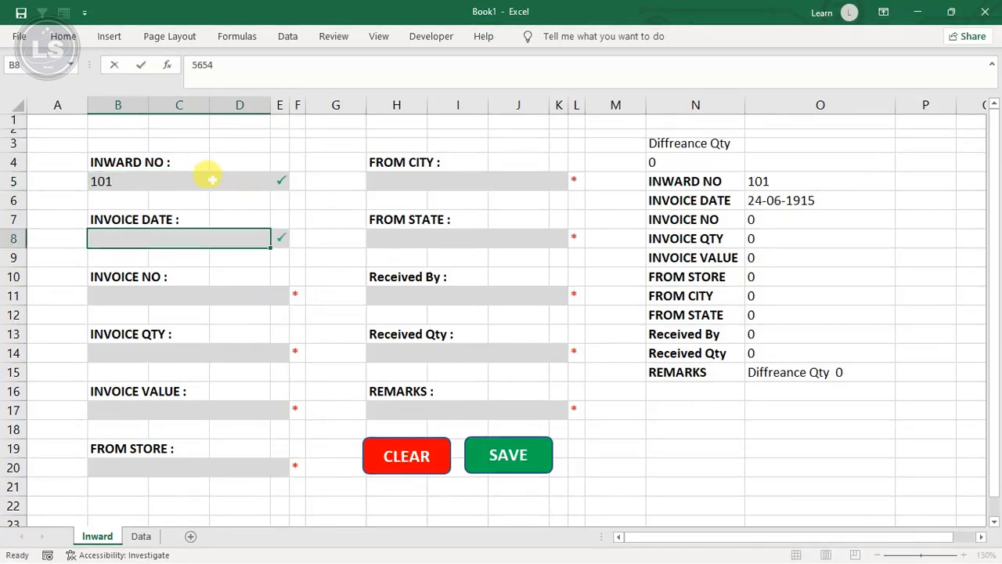
text(01)
text(-0)
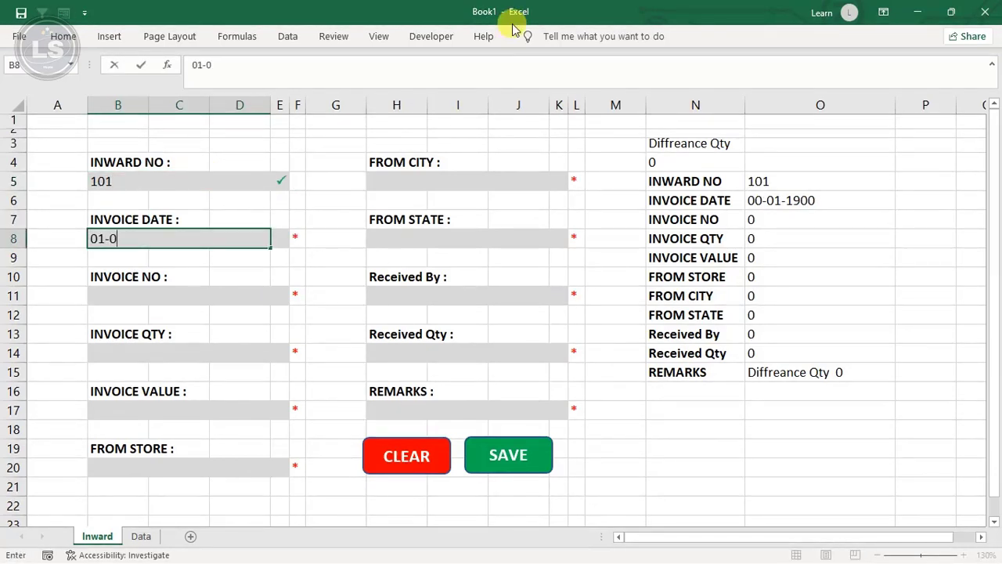
text(1-)
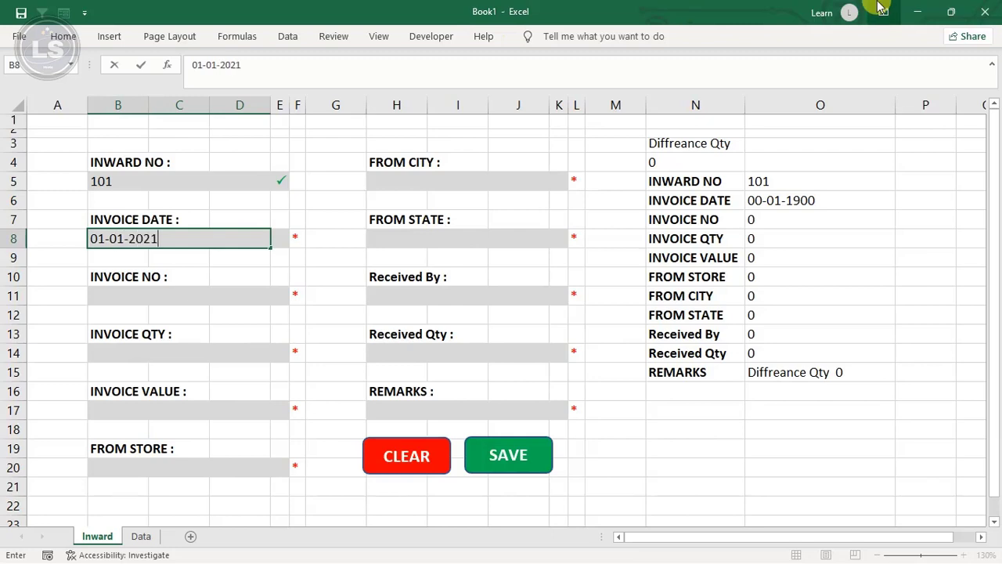
text(2021)
key(Return)
key(Return)
key(Return)
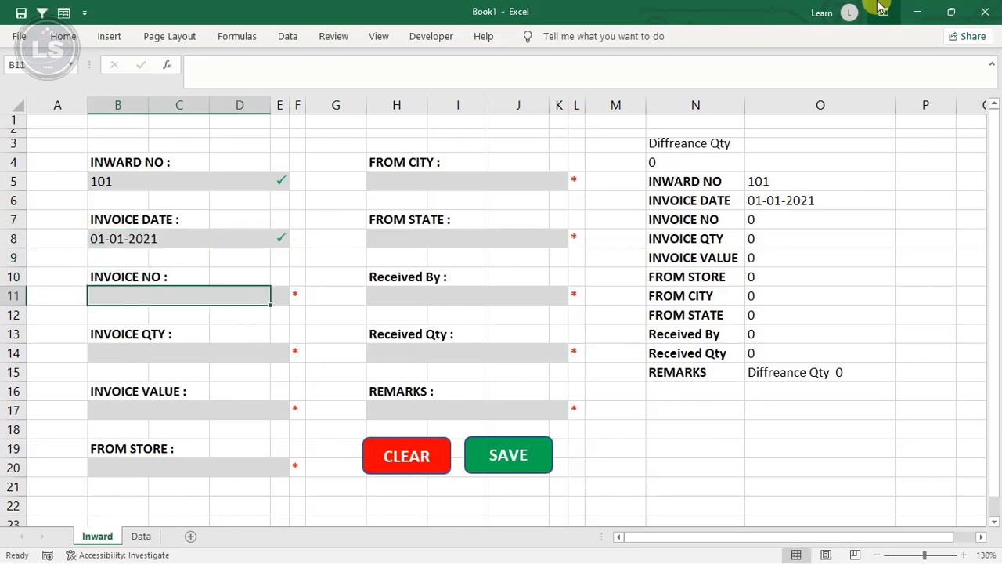
Step: Enter 7787 as the invoice number and 100 as the invoice quantity in the form
text(7787)
key(Return)
key(Return)
key(Return)
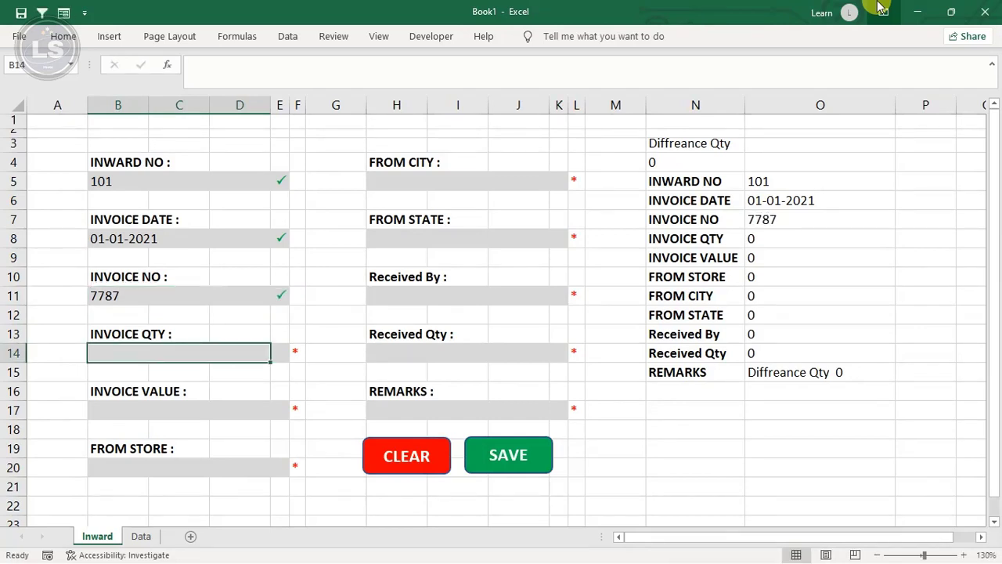
text(100)
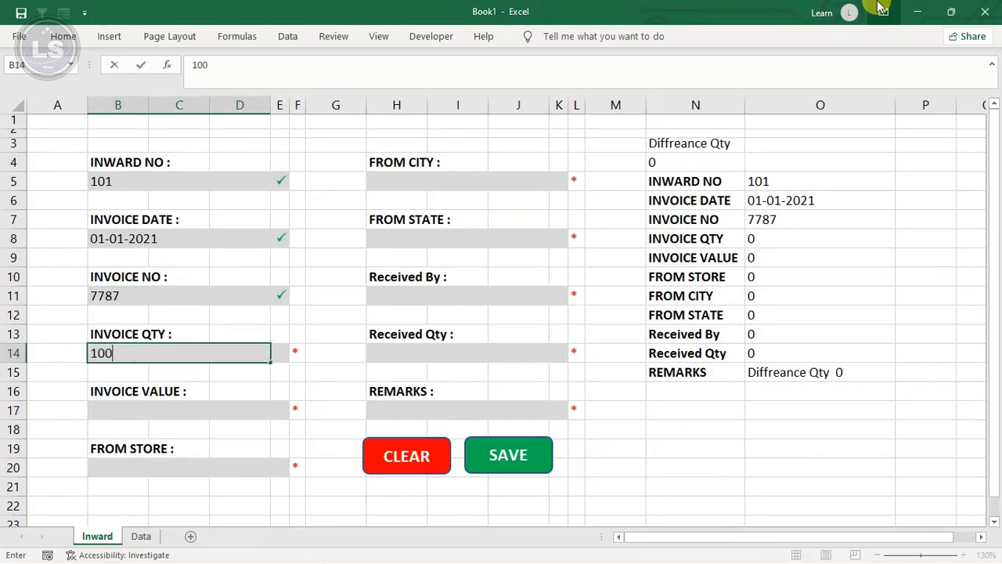
key(Return)
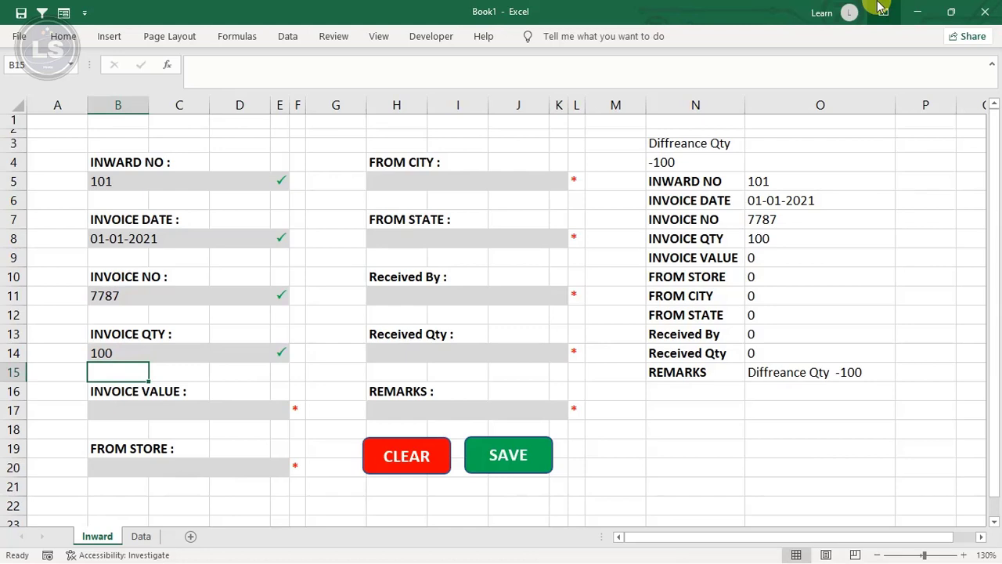
Step: Enter 10000 as the invoice value in the form
click(157, 410)
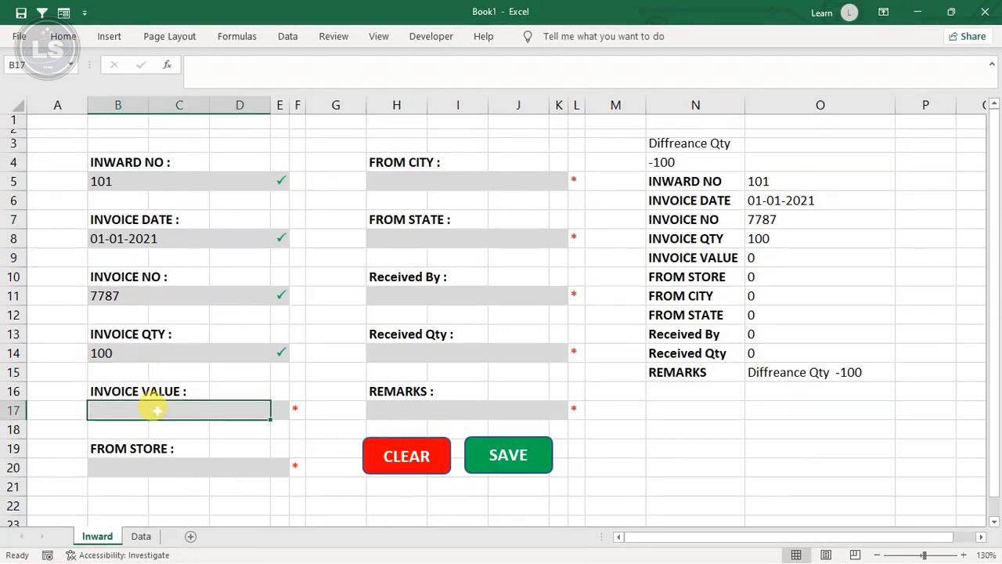
text(1000)
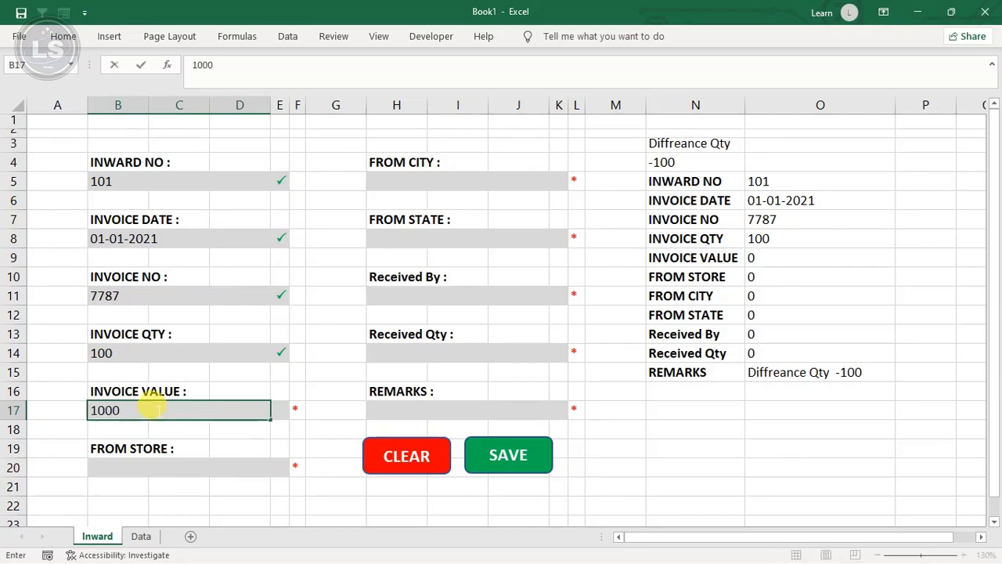
text(0)
key(Return)
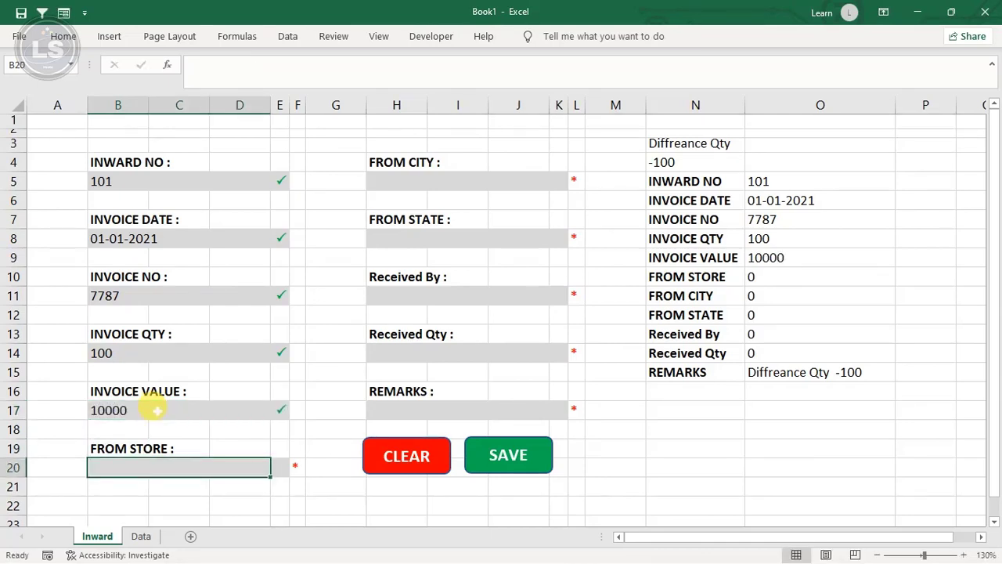
Step: Enter 5645 as the from store and Hyd as the from city in the form
text(56456)
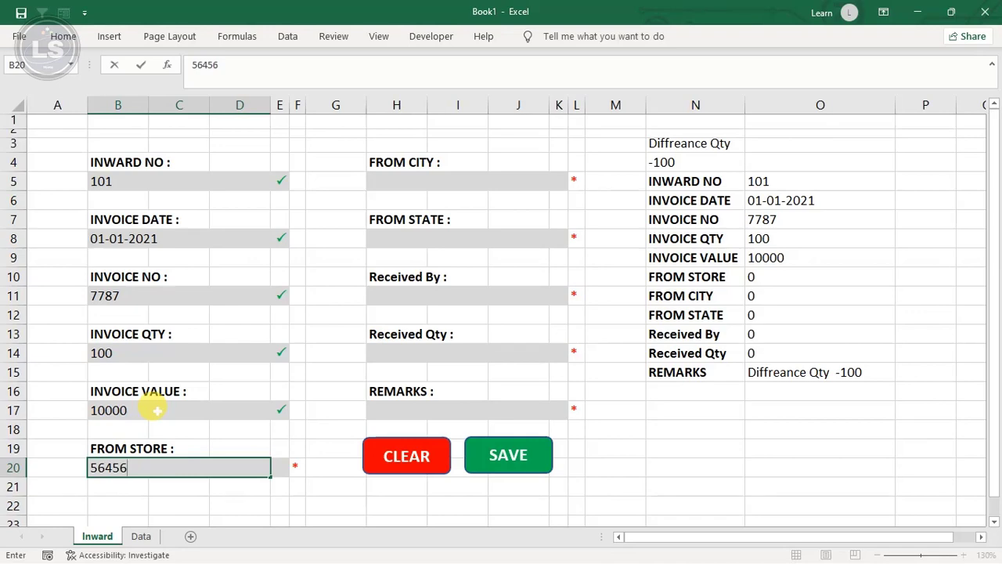
key(BackSpace)
key(Return)
click(395, 186)
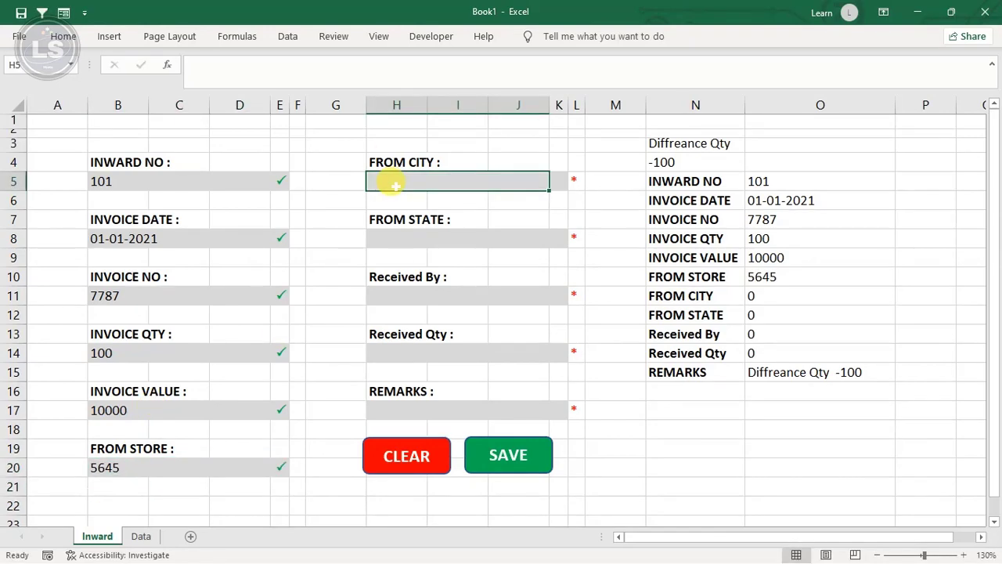
text(Hyd)
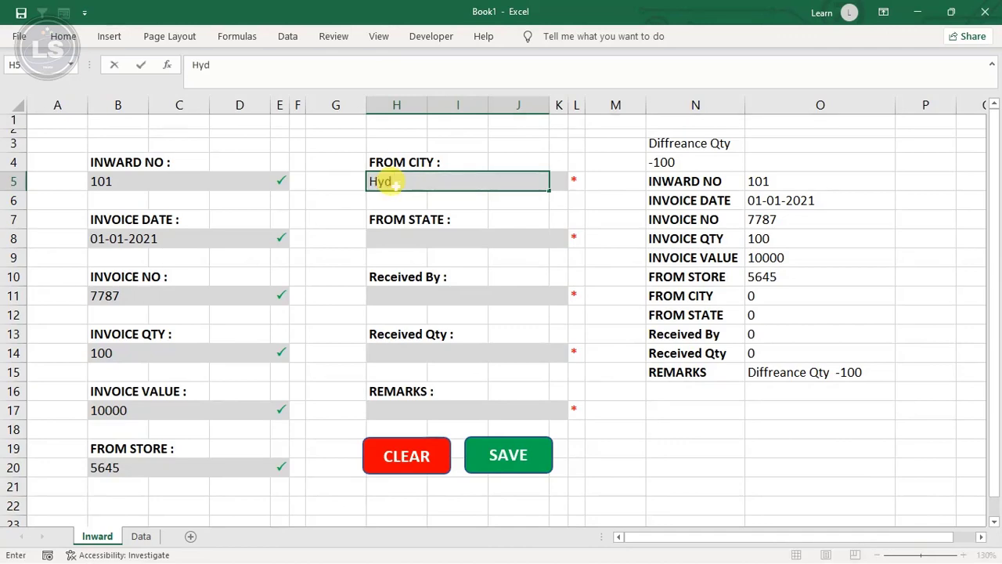
key(Return)
Step: Fill in TG as the from state and Xyz in the form's Received By field
text(RG)
key(BackSpace)
key(BackSpace)
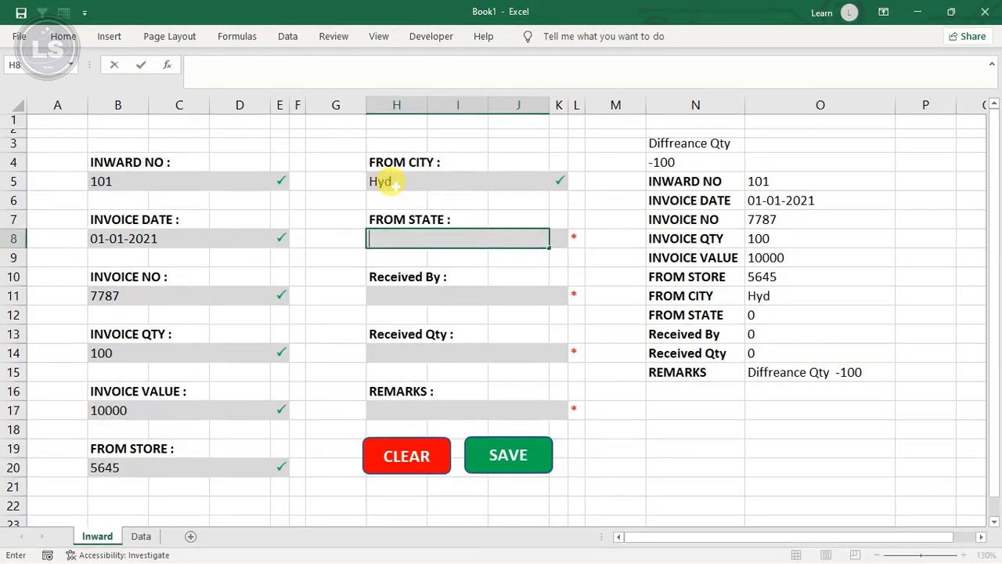
key(Return)
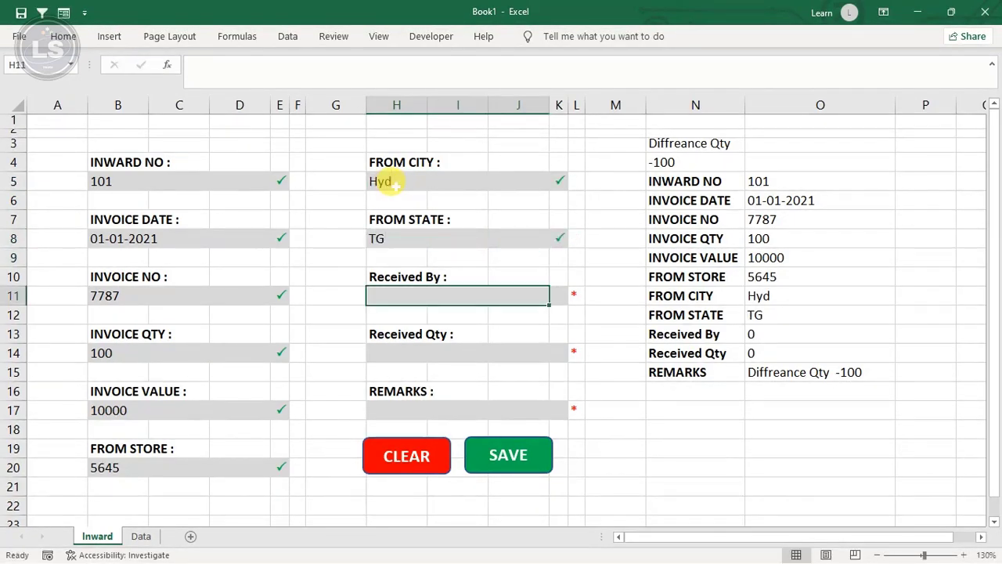
text(Z)
key(BackSpace)
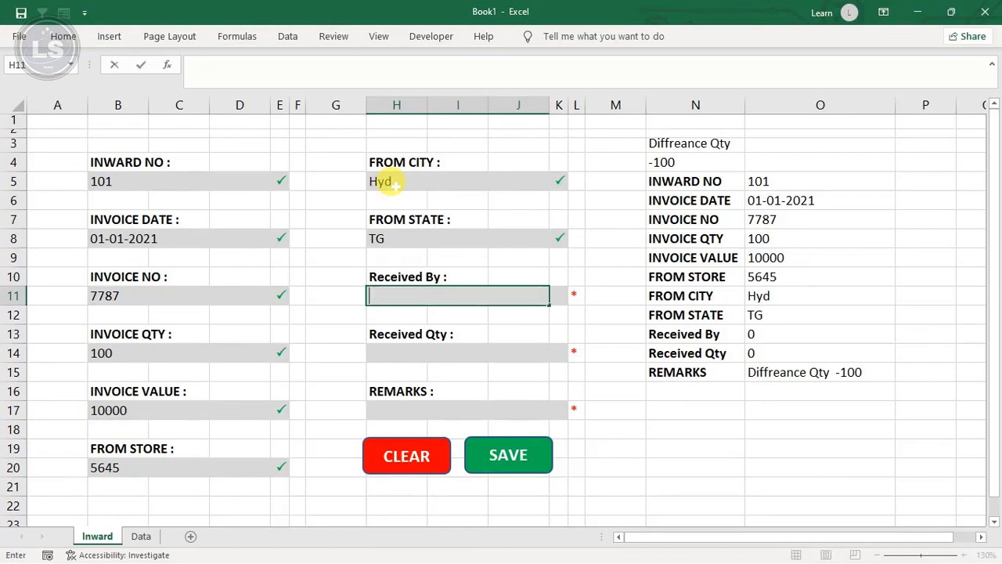
key(Return)
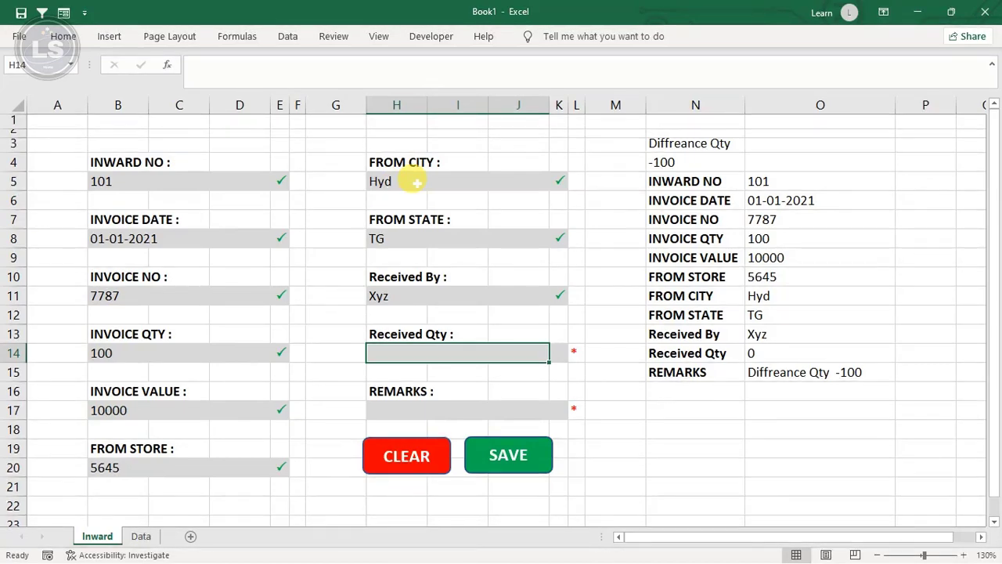
Step: Enter 95 as the received quantity and Short as the remarks in the form
text(95)
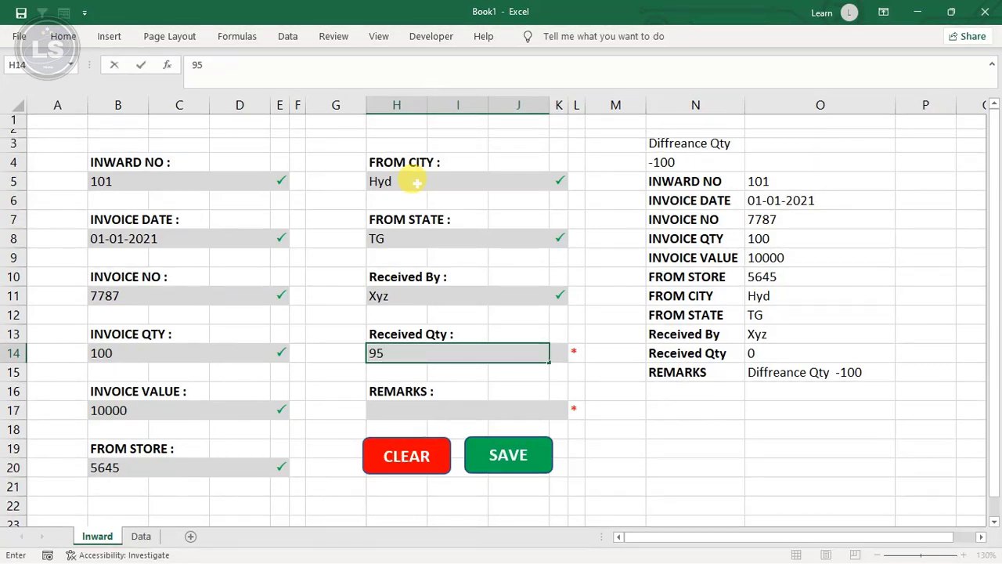
key(Return)
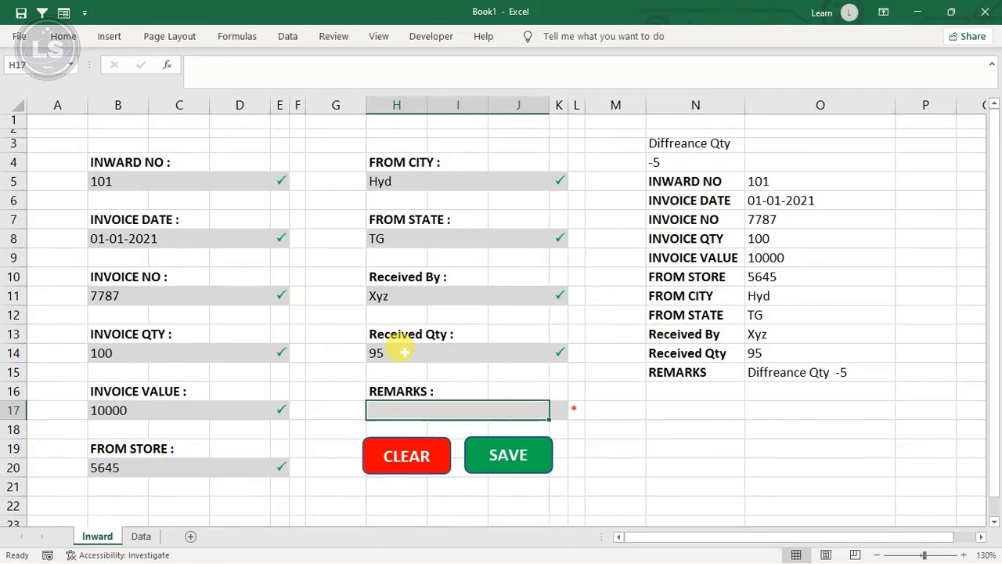
text(Shor)
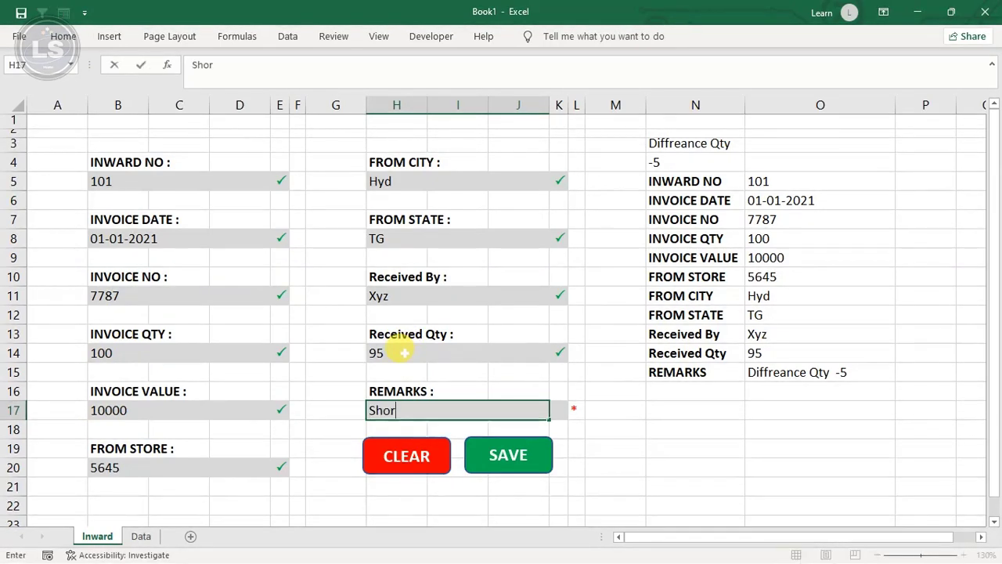
text(t)
key(Return)
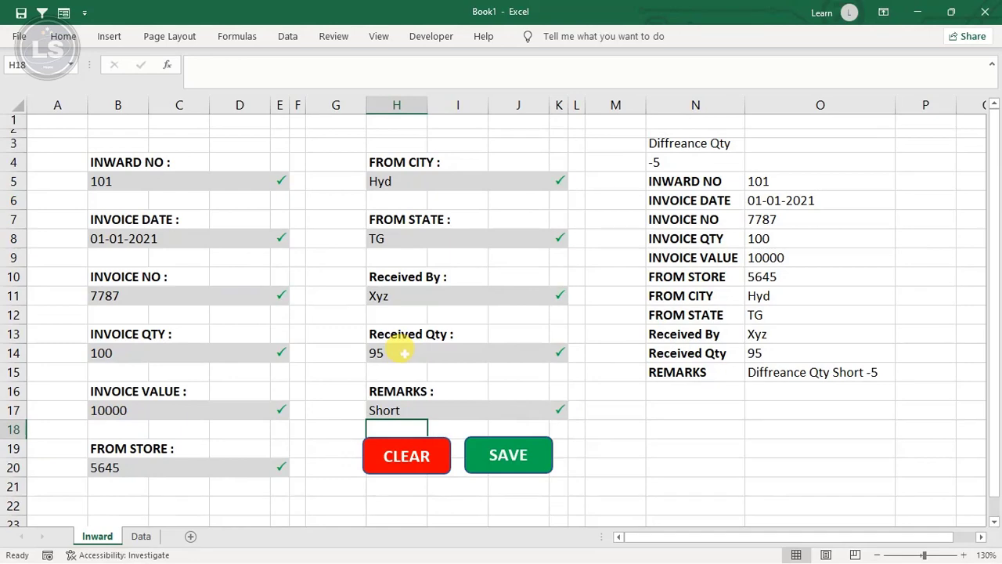
Step: Save the completed entry with the form's SAVE shape and widen the REMARKS column on the Data sheet
click(508, 454)
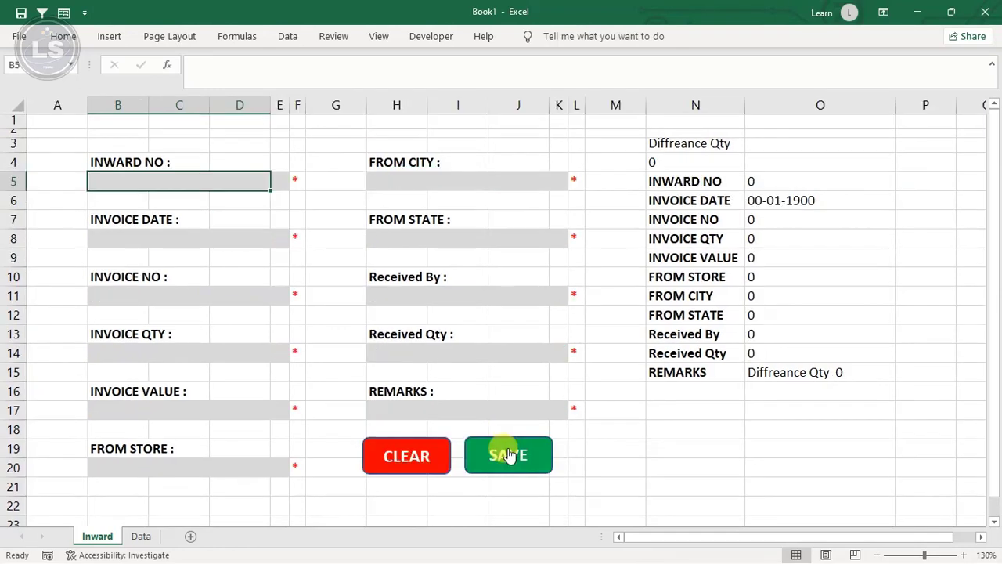
click(141, 536)
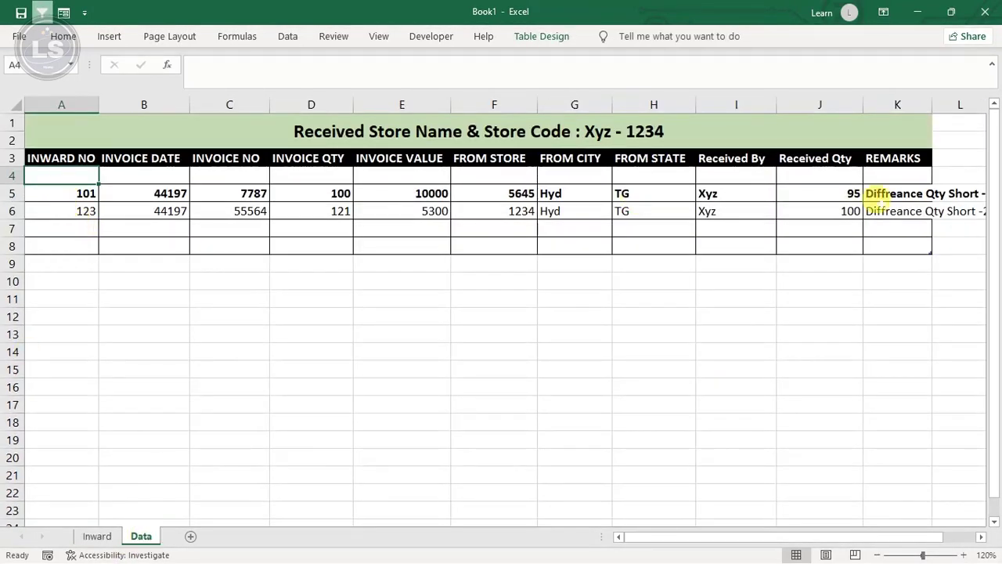
drag(932, 101, 994, 101)
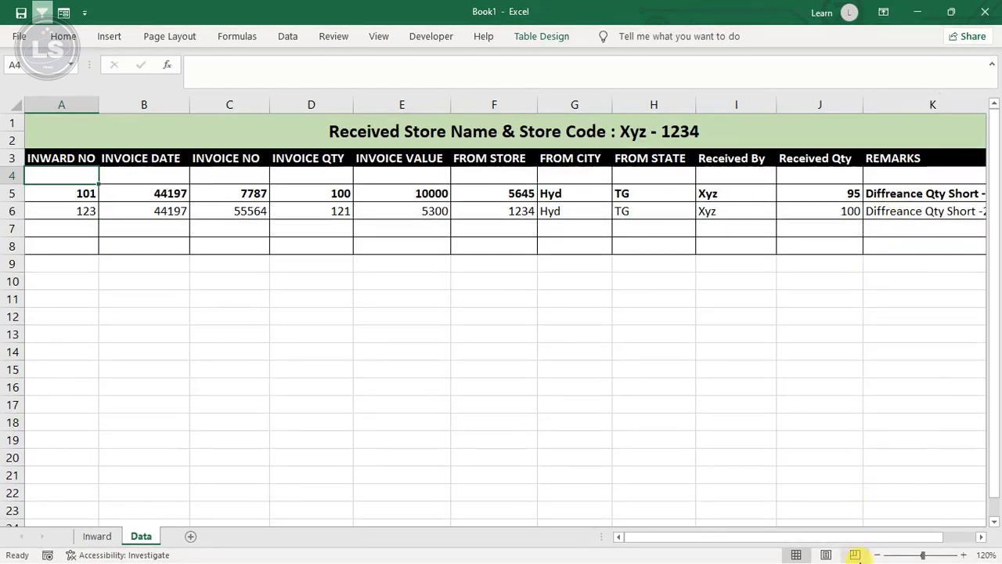
Step: Check the invoice quantity, received quantity and full remarks of the newly saved record on the Data sheet
drag(859, 540, 935, 537)
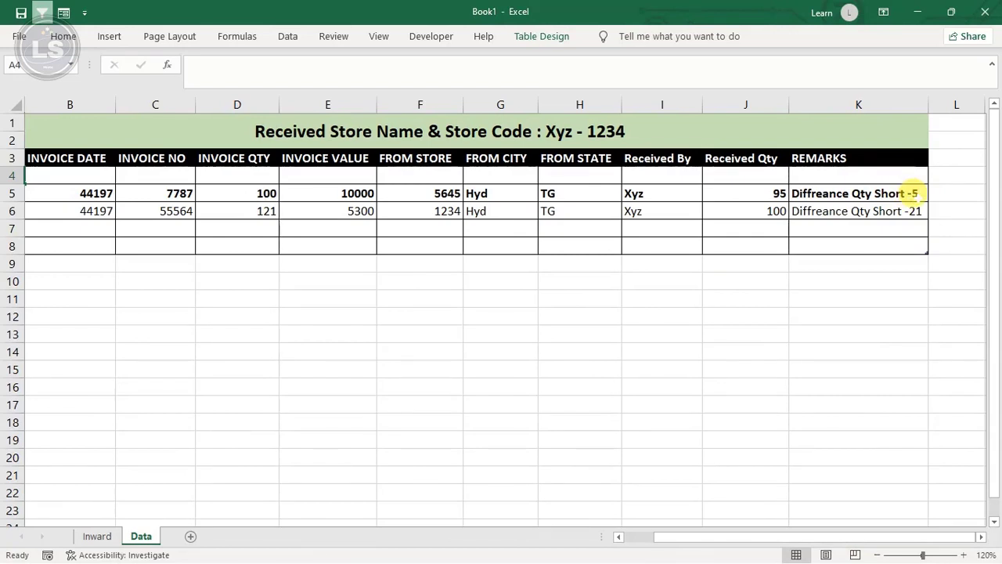
drag(719, 532, 689, 540)
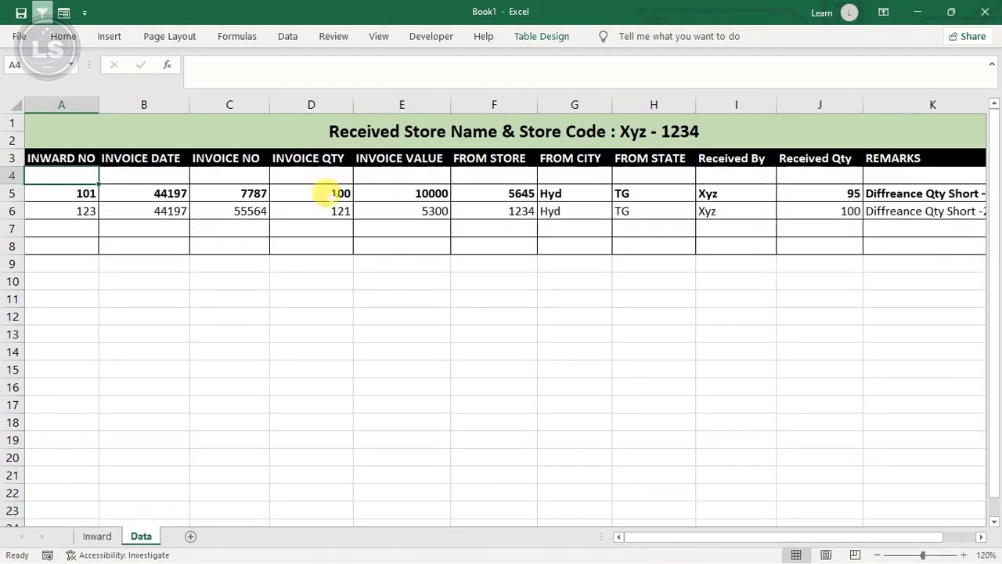
click(313, 193)
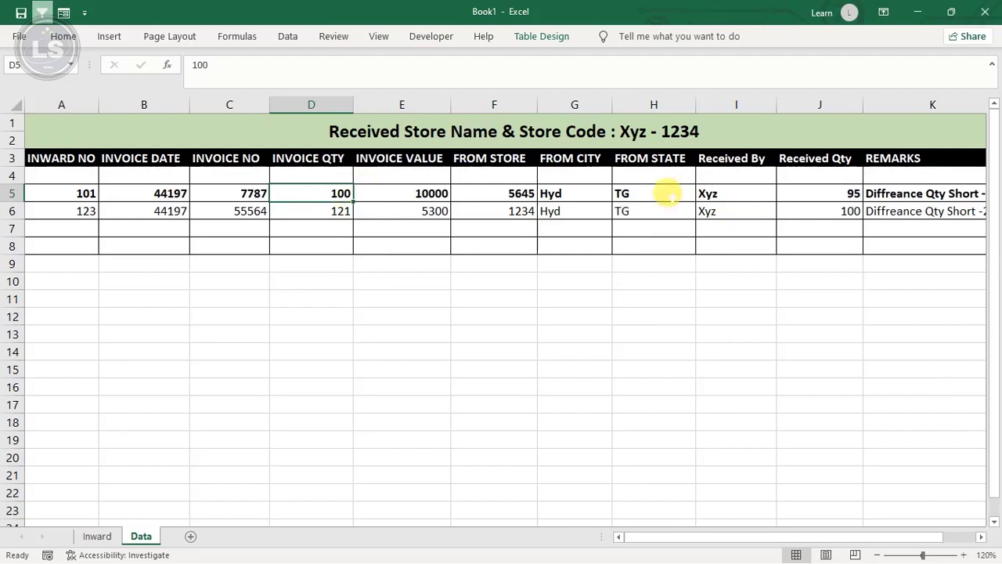
click(821, 188)
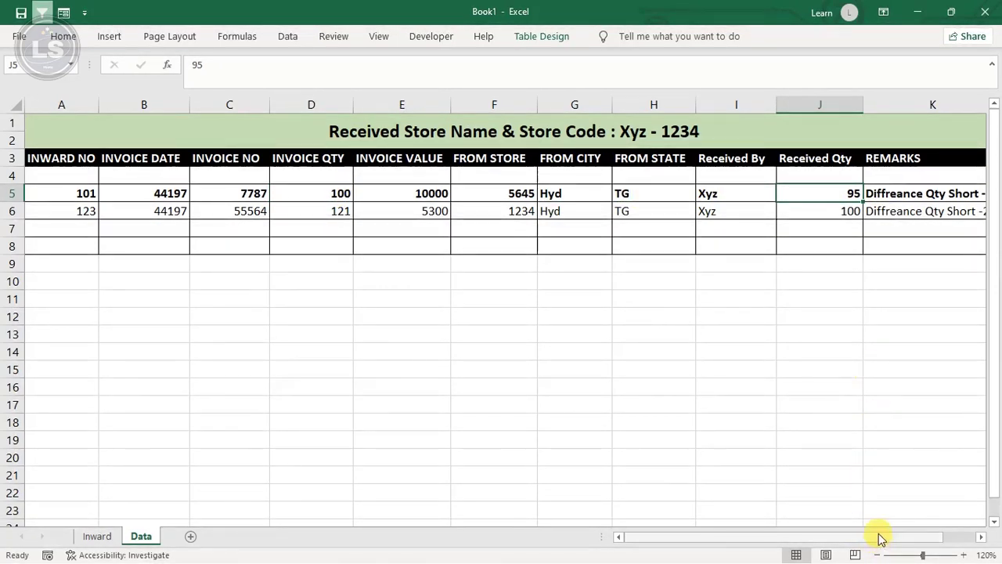
drag(879, 537, 927, 540)
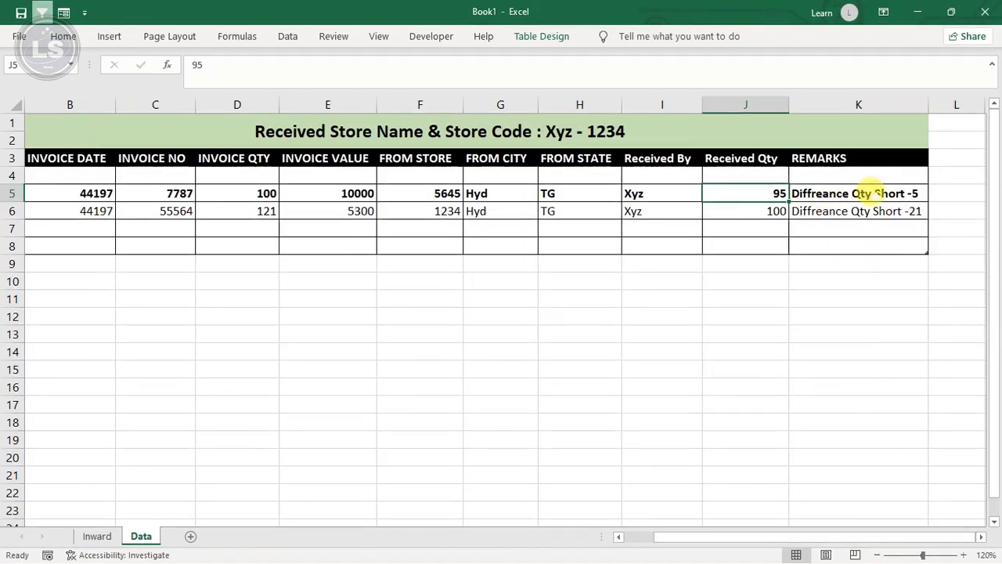
click(886, 194)
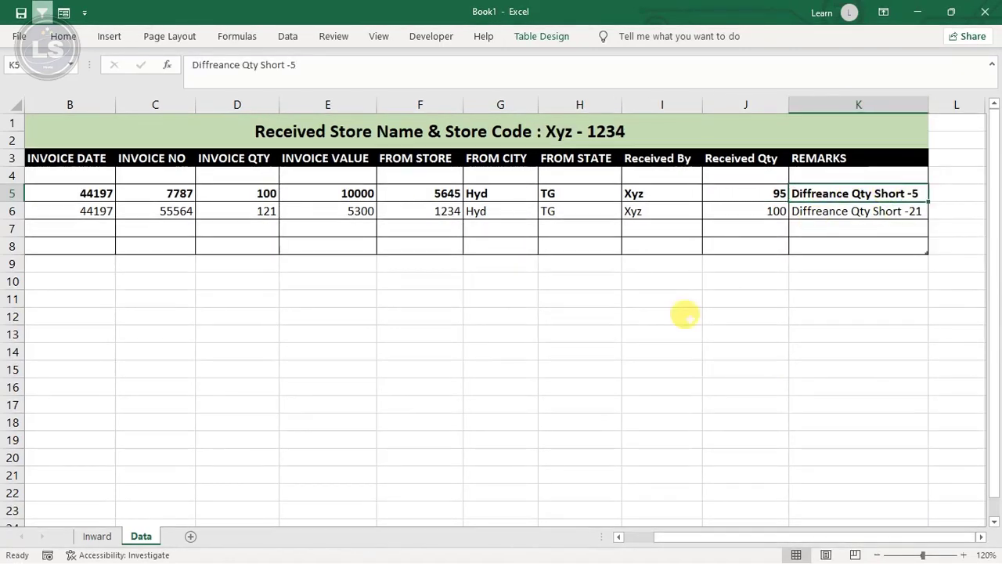
click(640, 539)
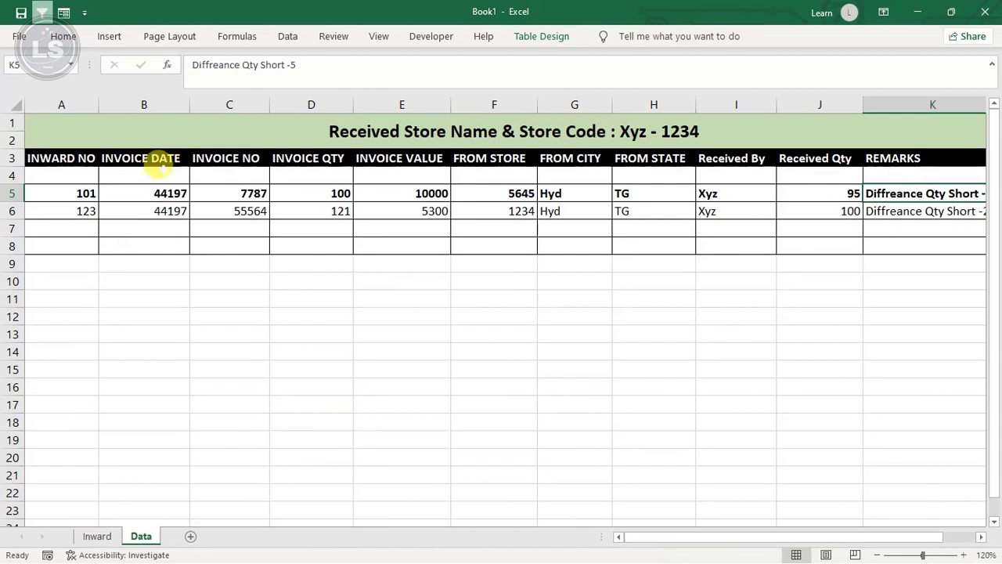
Step: Format the INVOICE DATE cells B4:B8 in the Data table as Short Date
drag(157, 174, 149, 246)
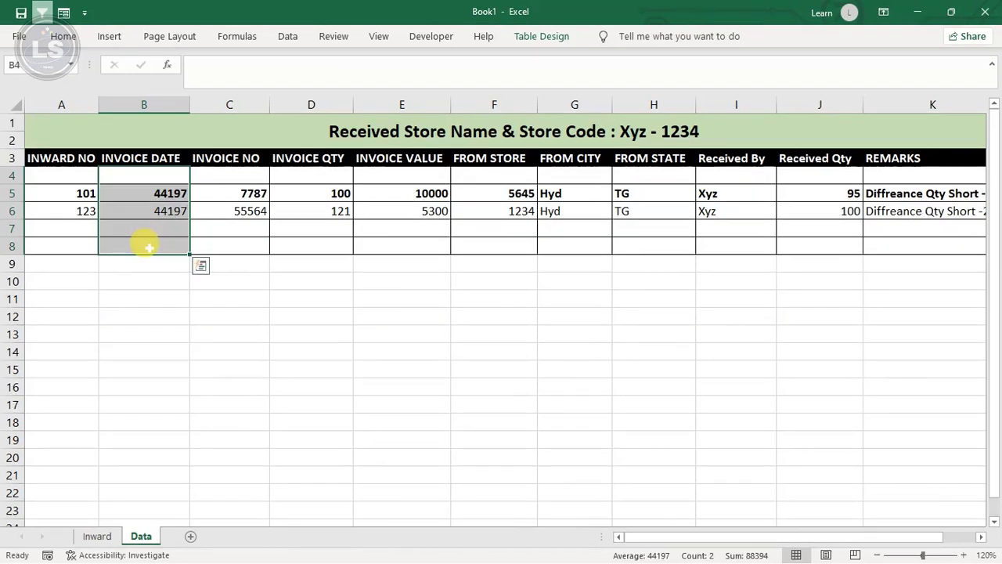
click(63, 36)
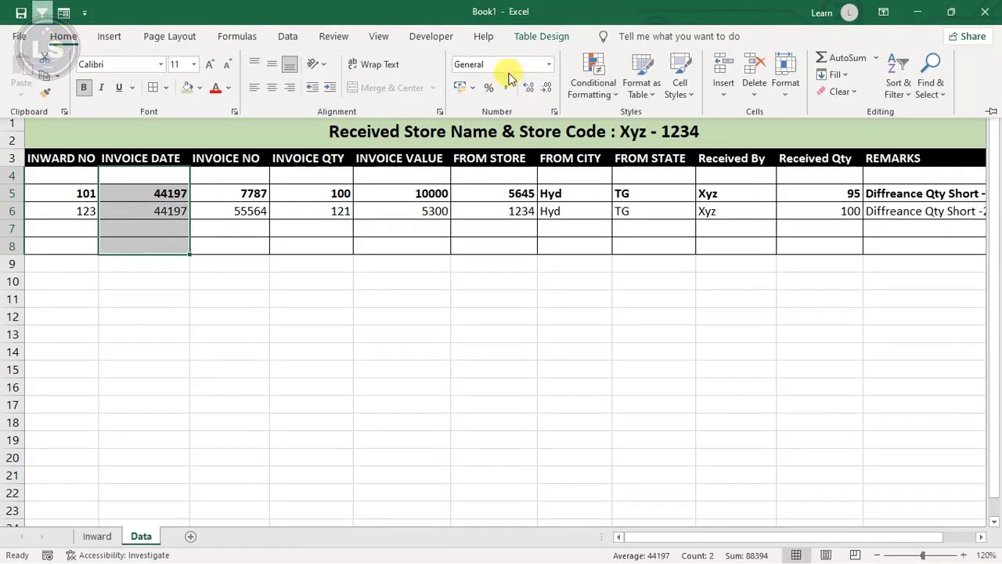
click(549, 65)
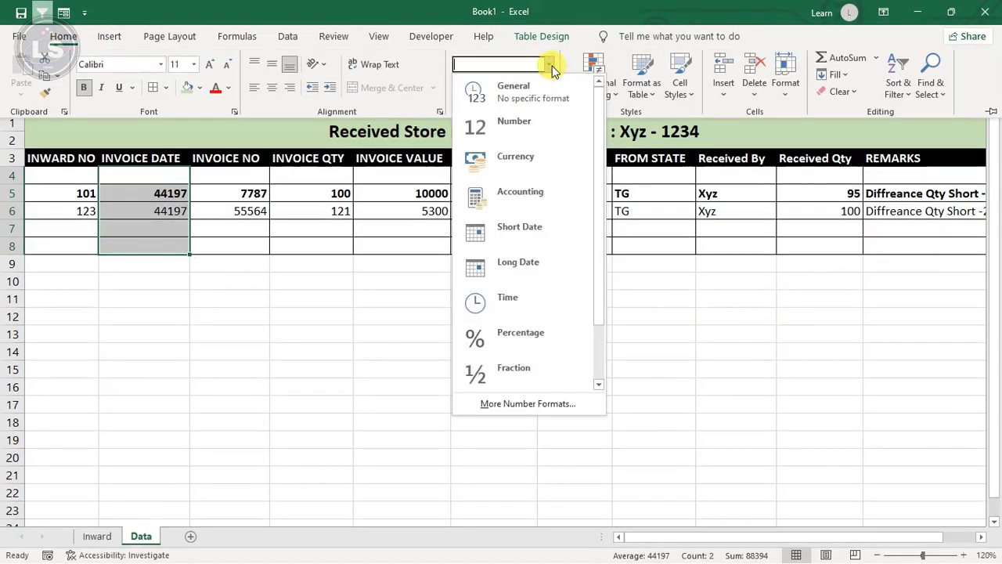
click(534, 234)
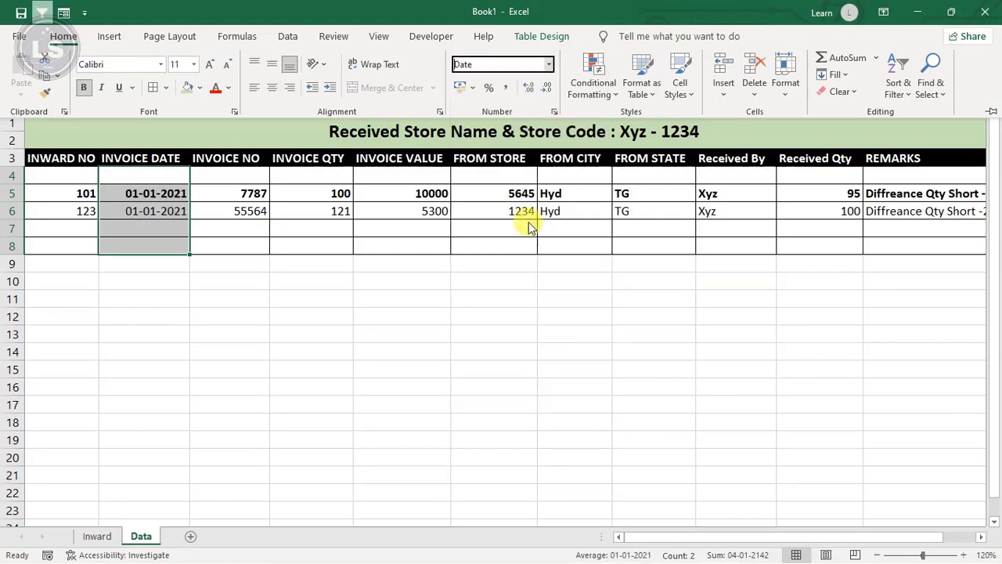
click(286, 270)
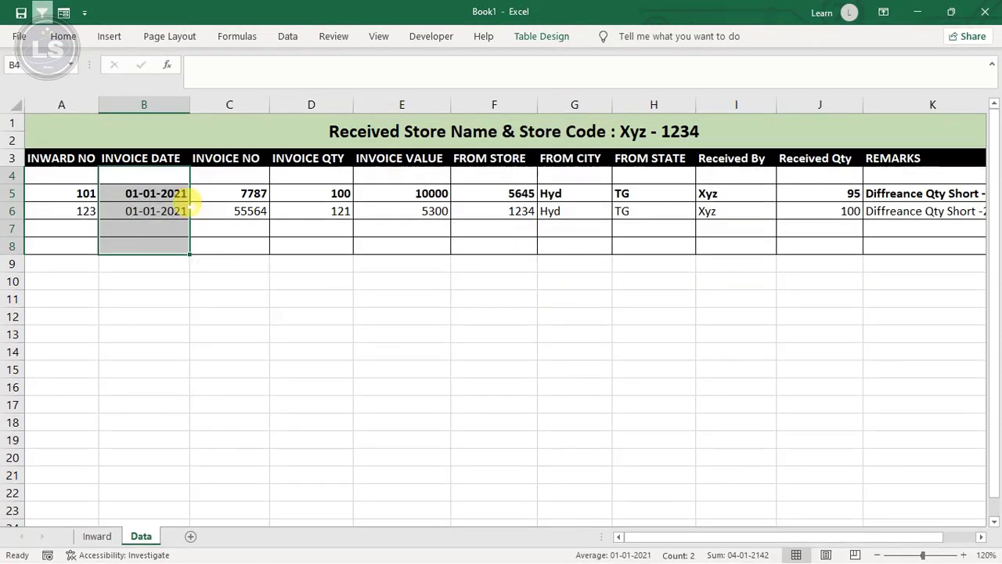
click(192, 205)
Step: Remove the bold formatting from all body rows of the Data table, A4:K8
drag(47, 174, 51, 191)
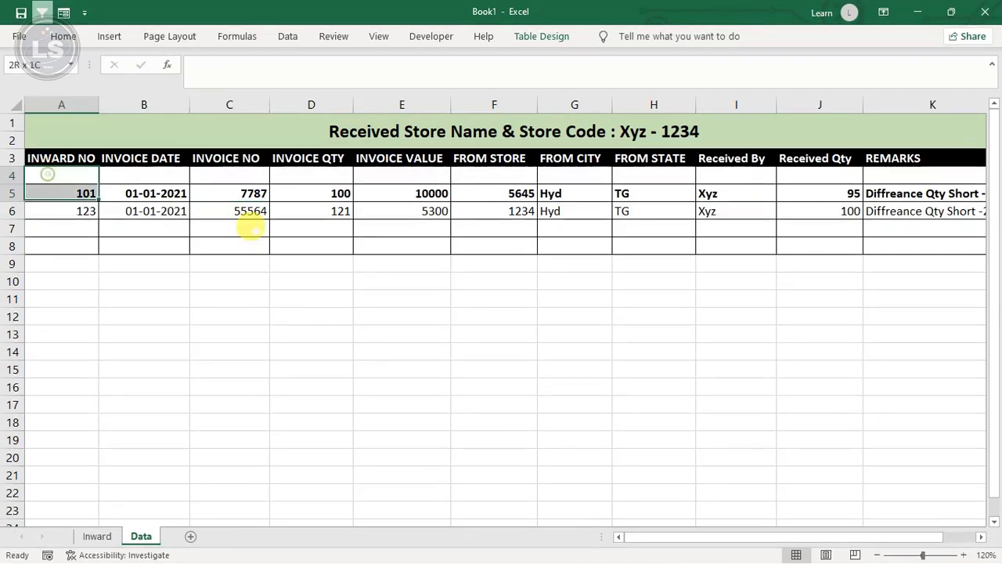
drag(250, 227, 809, 237)
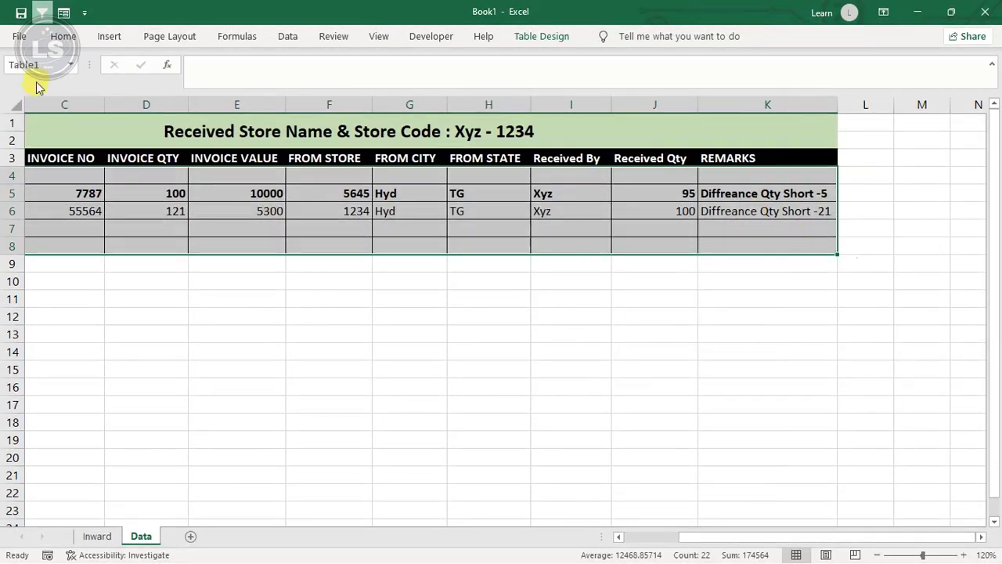
click(64, 36)
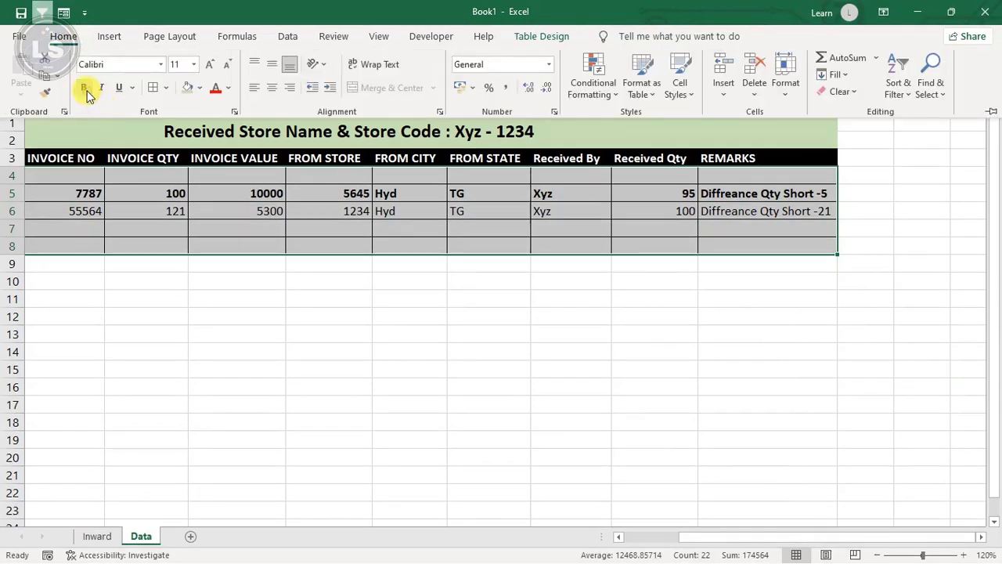
click(87, 91)
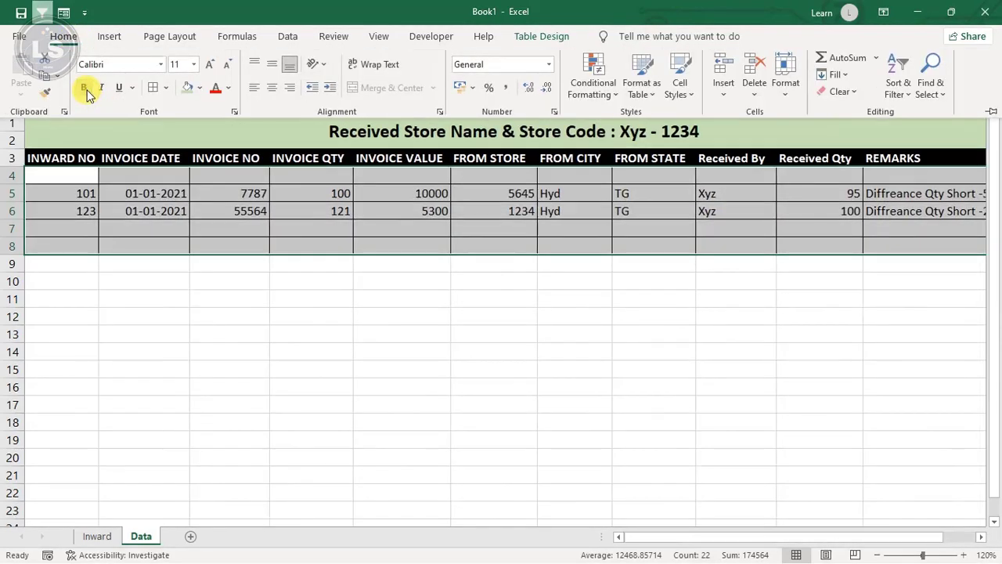
click(115, 292)
click(131, 196)
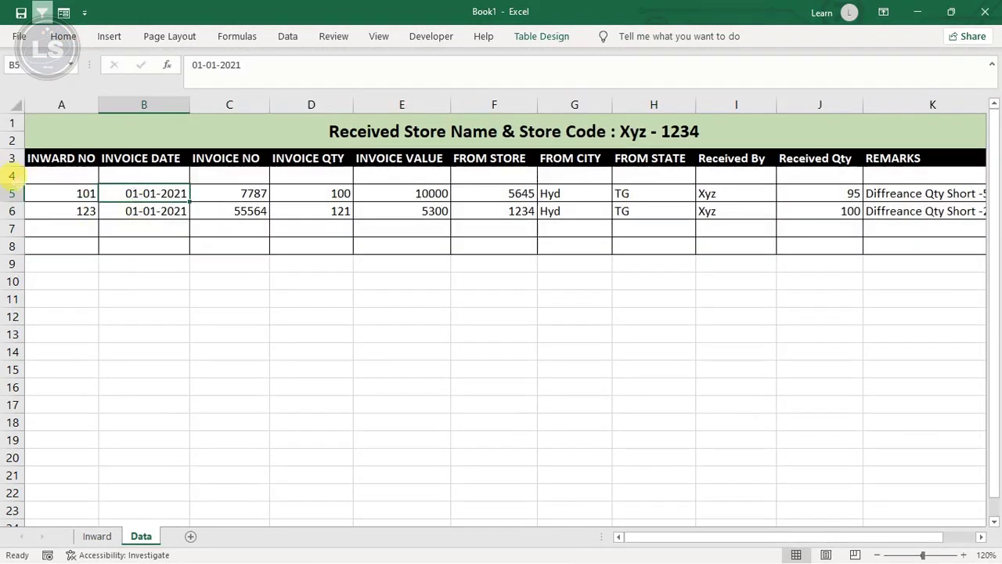
Step: Shrink the empty row 4 under the Data table's headers to a thin strip
click(12, 176)
drag(12, 184, 12, 157)
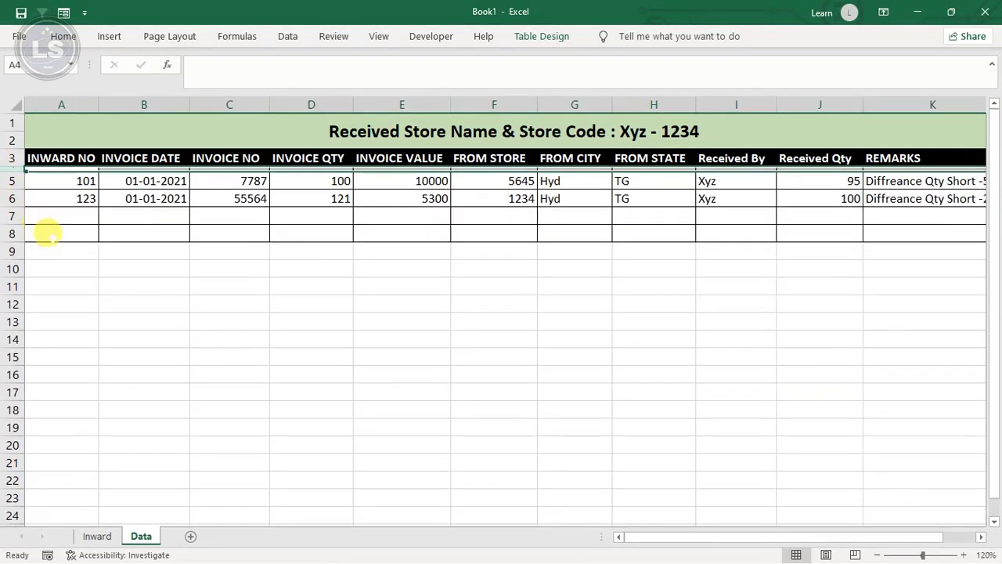
click(128, 251)
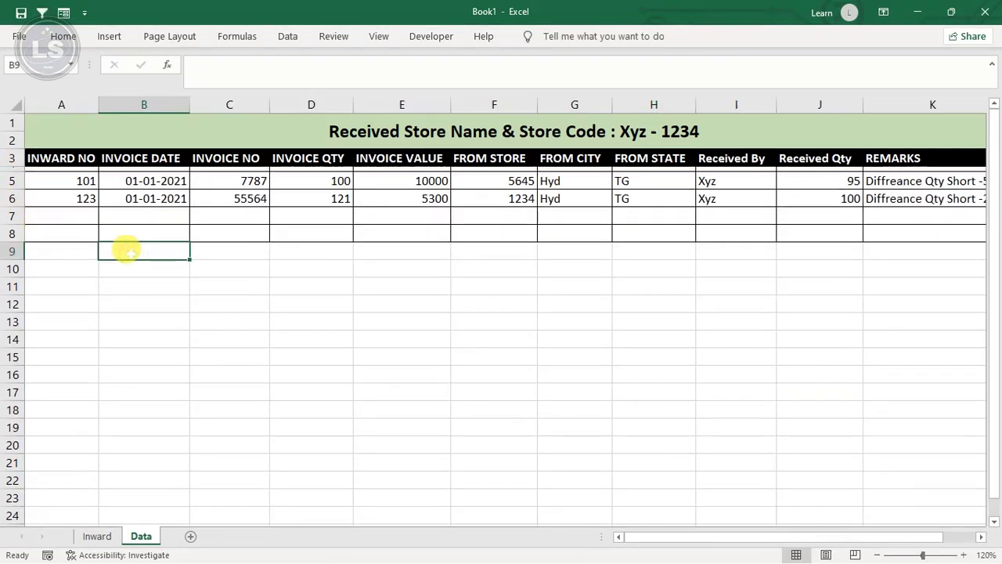
Step: Start another entry on the Inward sheet with 155 as the inward number
click(96, 537)
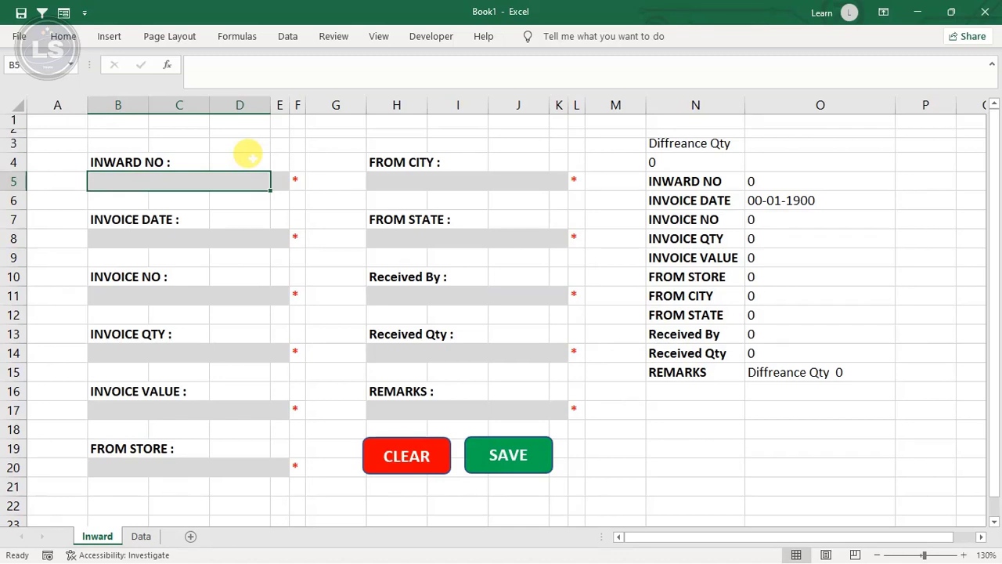
text(155)
key(Return)
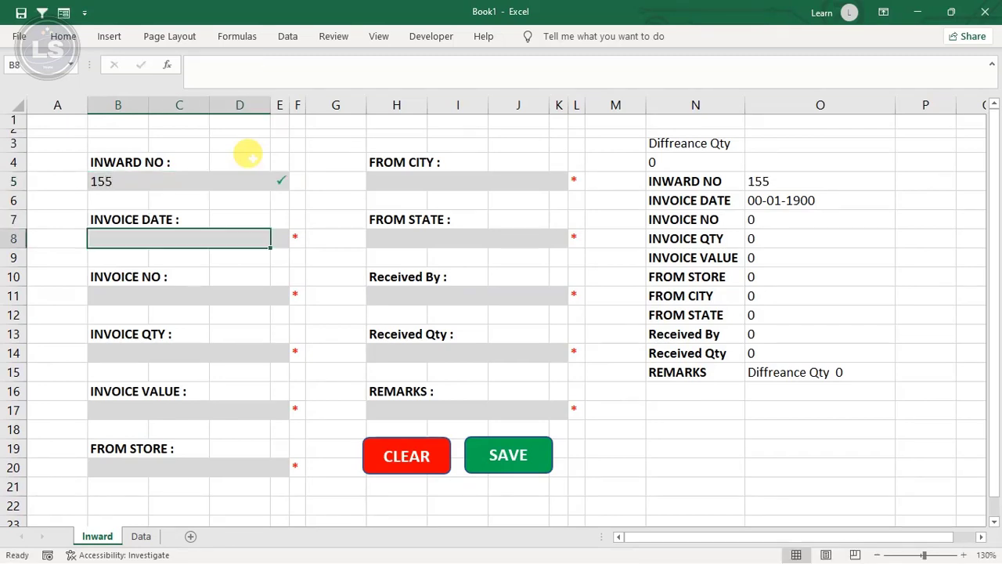
Step: Fill in the invoice date 01-02-2021, invoice number 6645 and invoice quantity 100 on the Inward form
text(01-02)
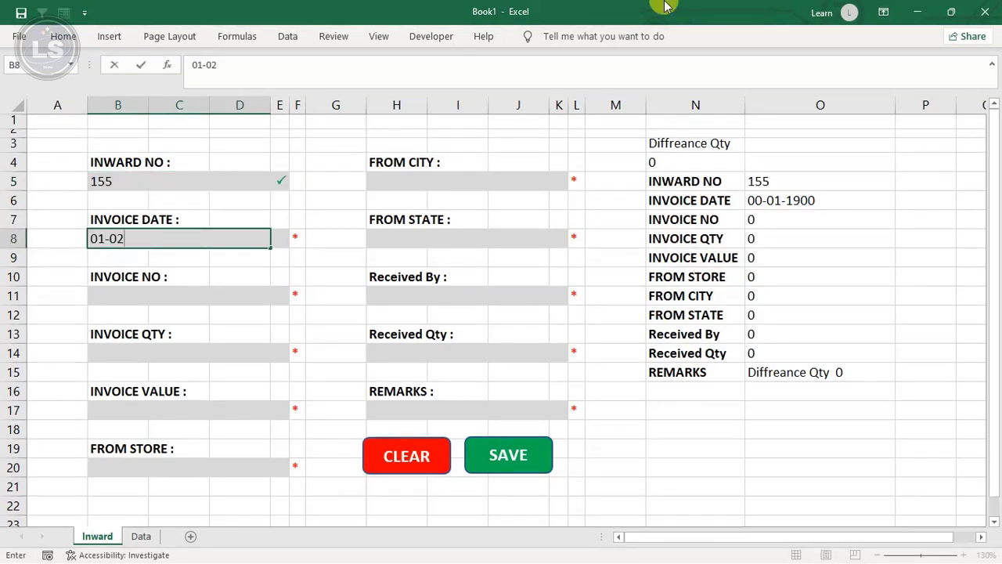
text(-2021)
key(Return)
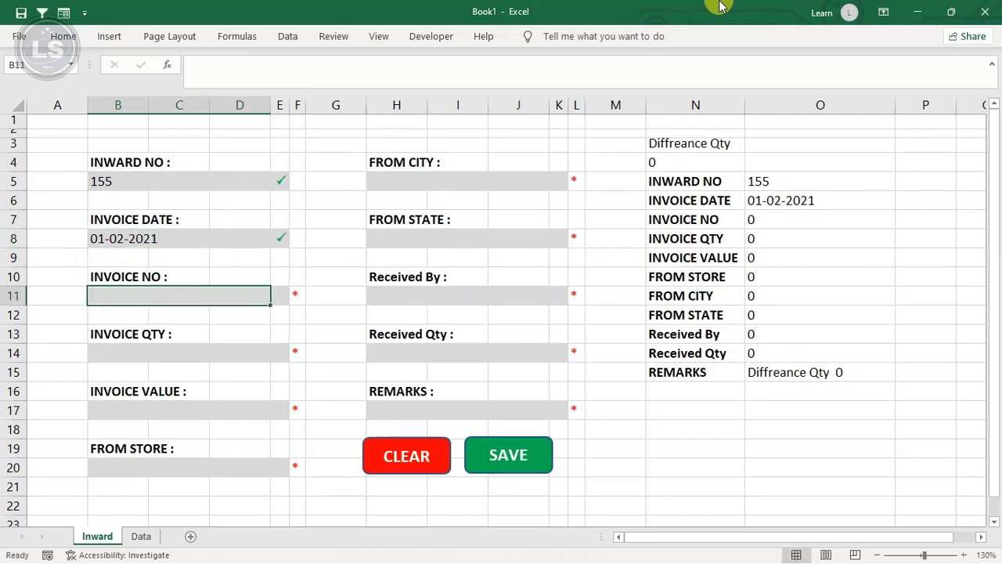
text(664)
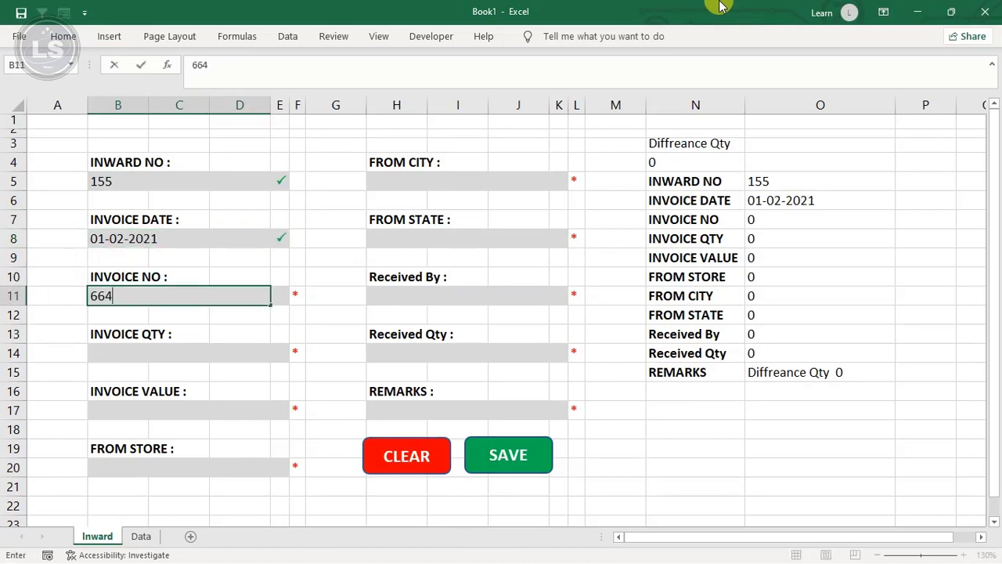
text(5)
key(Return)
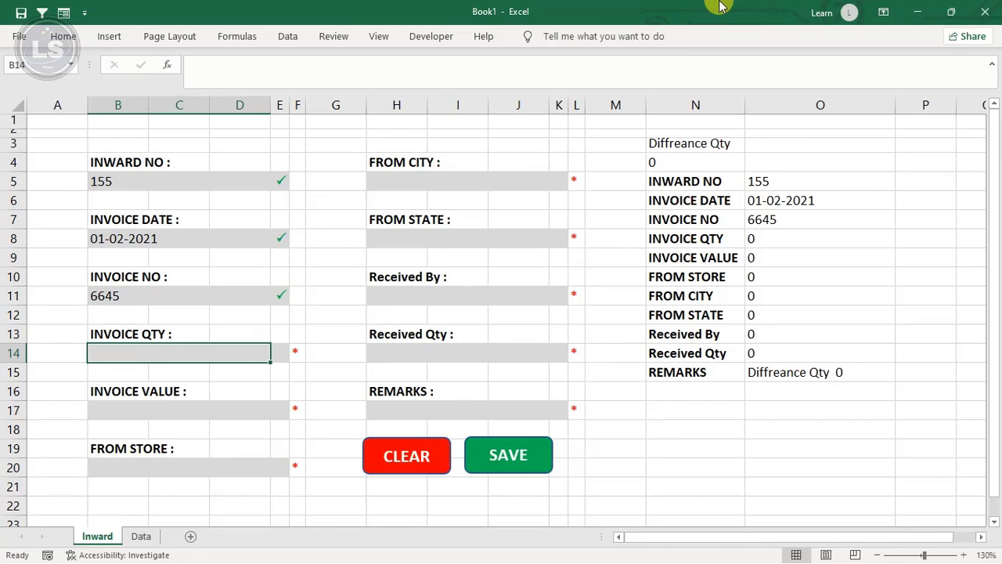
text(100)
key(Return)
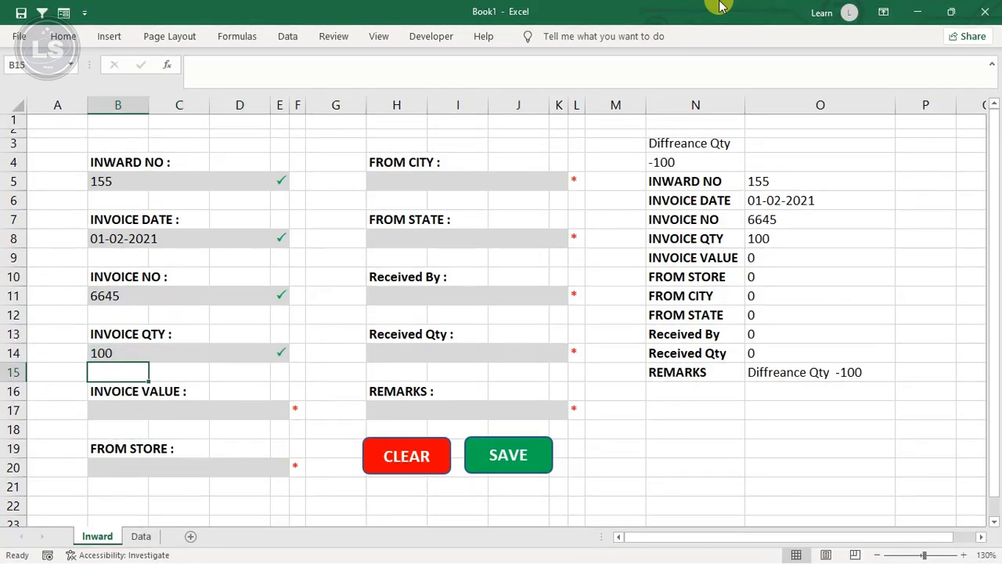
Step: Enter 6556 as the invoice value and 6656 as the from store on the Inward form
click(114, 405)
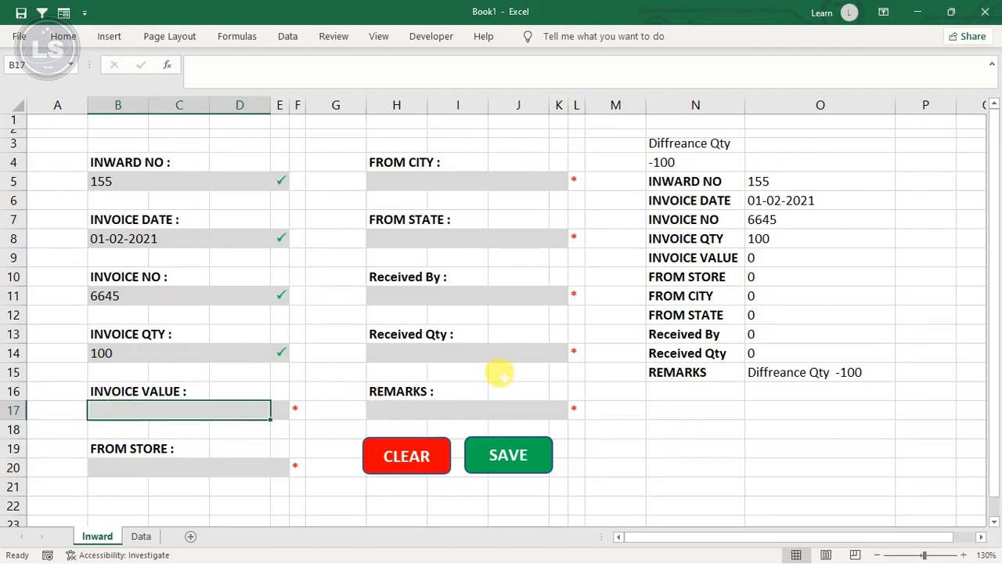
text(654)
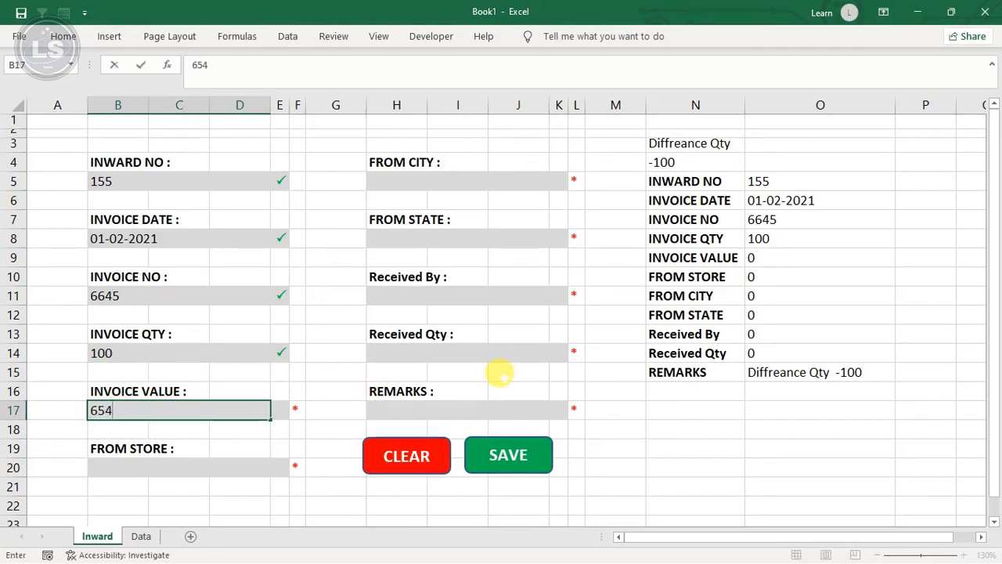
key(Return)
key(Up)
text(65564)
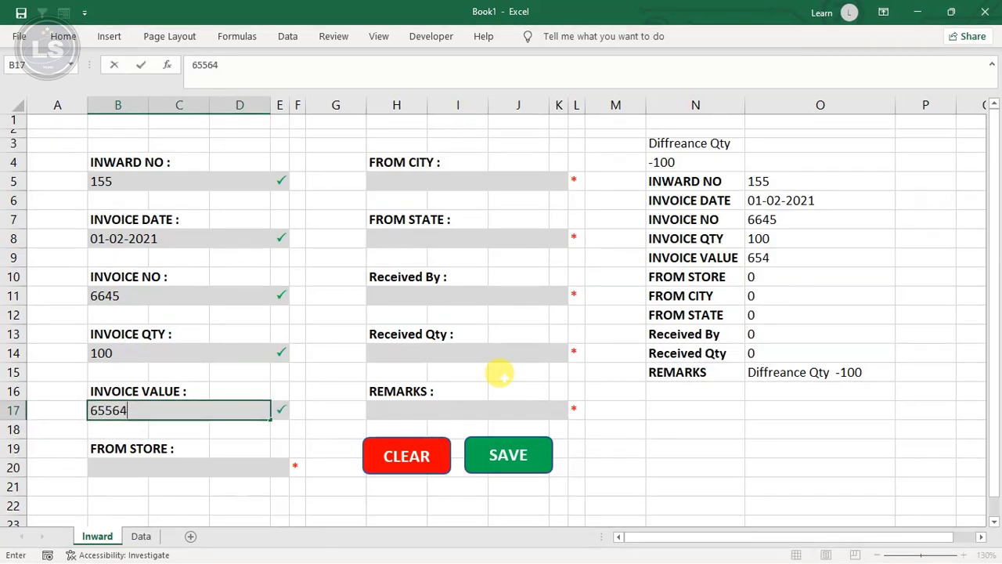
key(BackSpace)
key(Return)
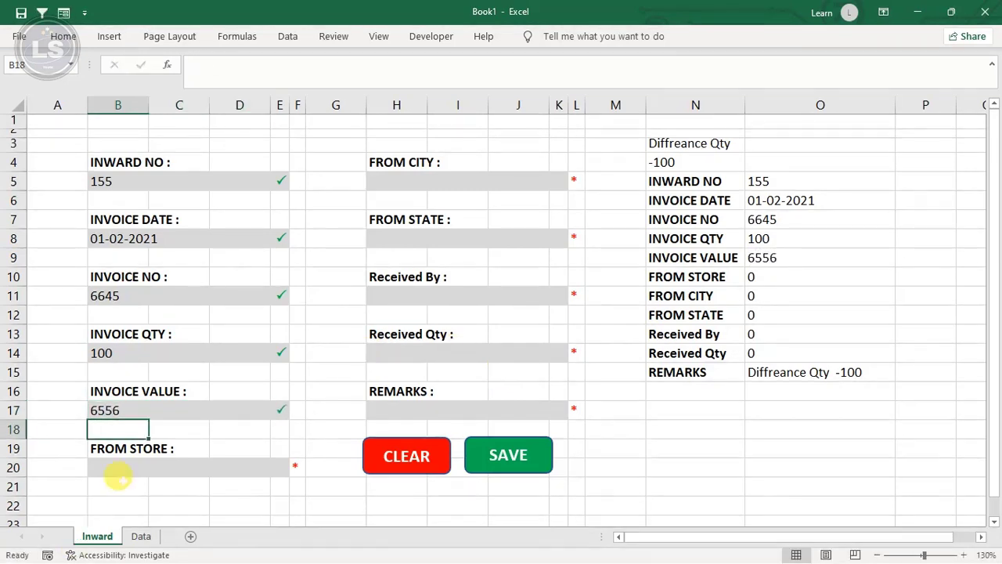
click(121, 467)
text(66564)
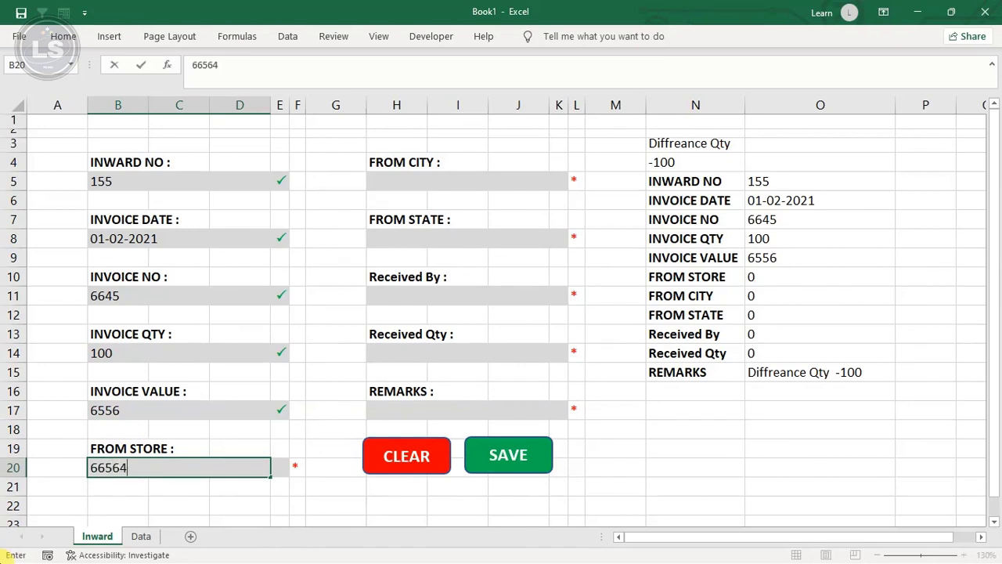
key(Return)
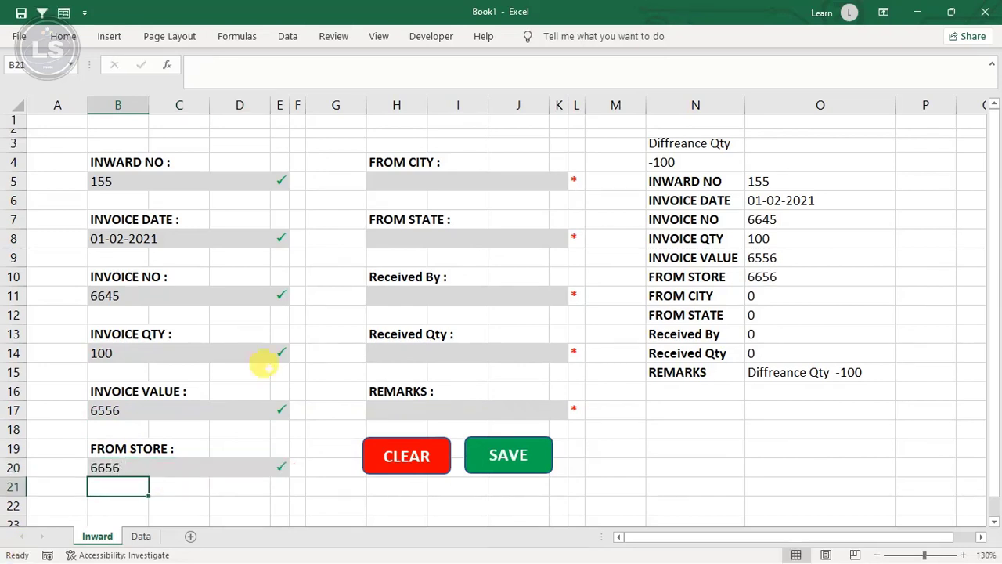
Step: Enter HYD as the from city and TG as the from state
click(412, 179)
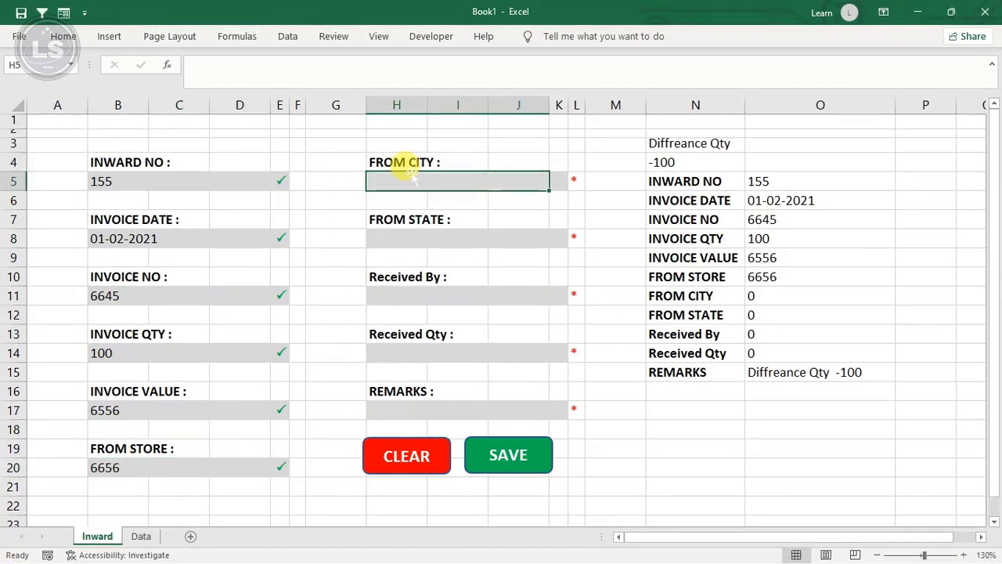
text(HYD)
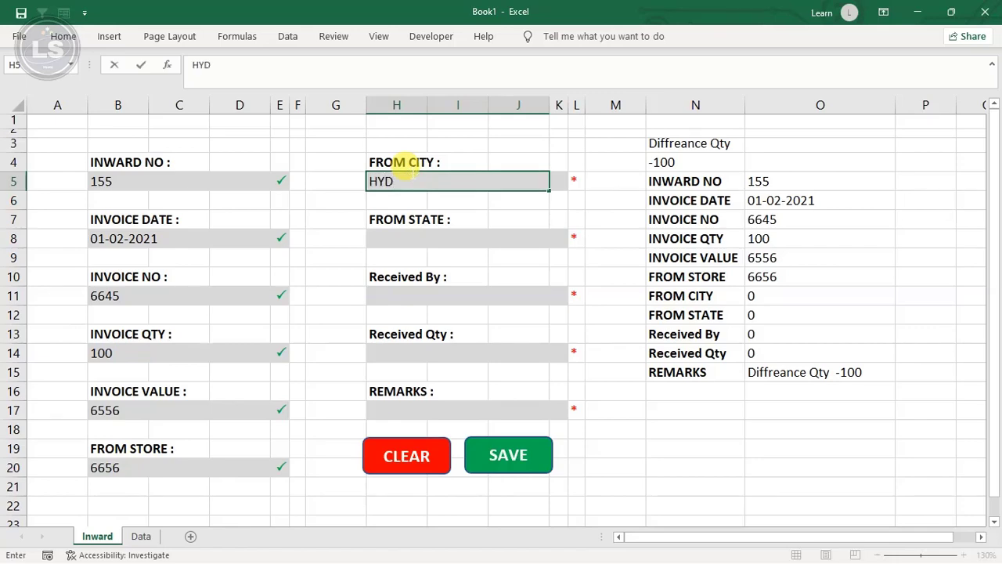
key(Return)
text(TG)
key(Return)
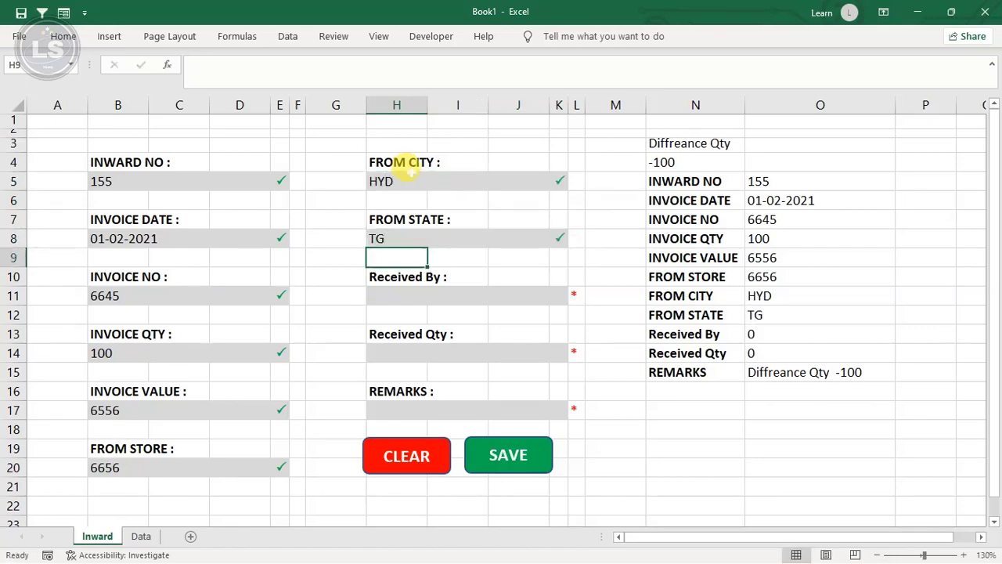
Step: Enter Xyz in the Received By field and 105 as the received quantity
key(Return)
key(Return)
text(X)
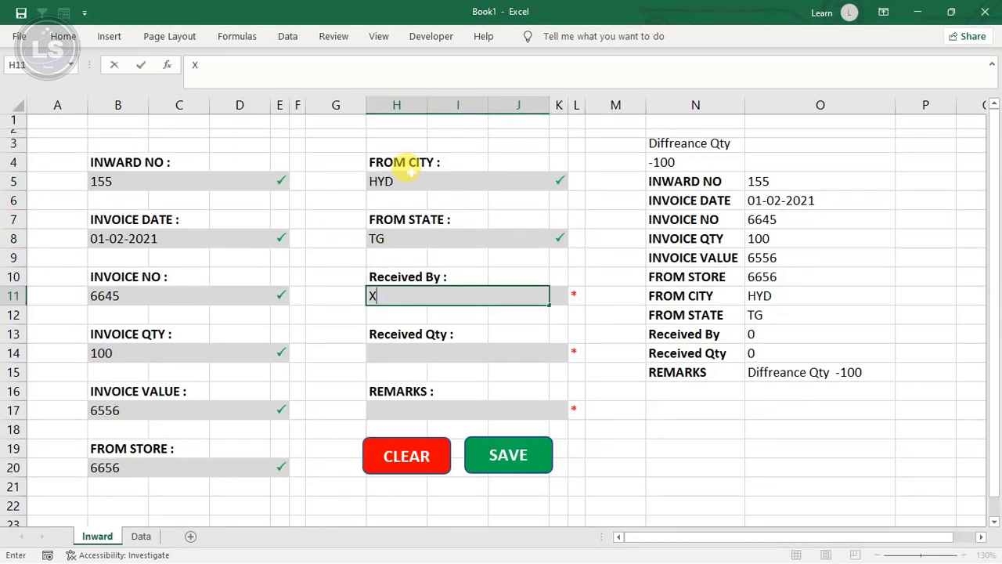
text(t)
key(BackSpace)
text(yz)
key(Return)
click(425, 353)
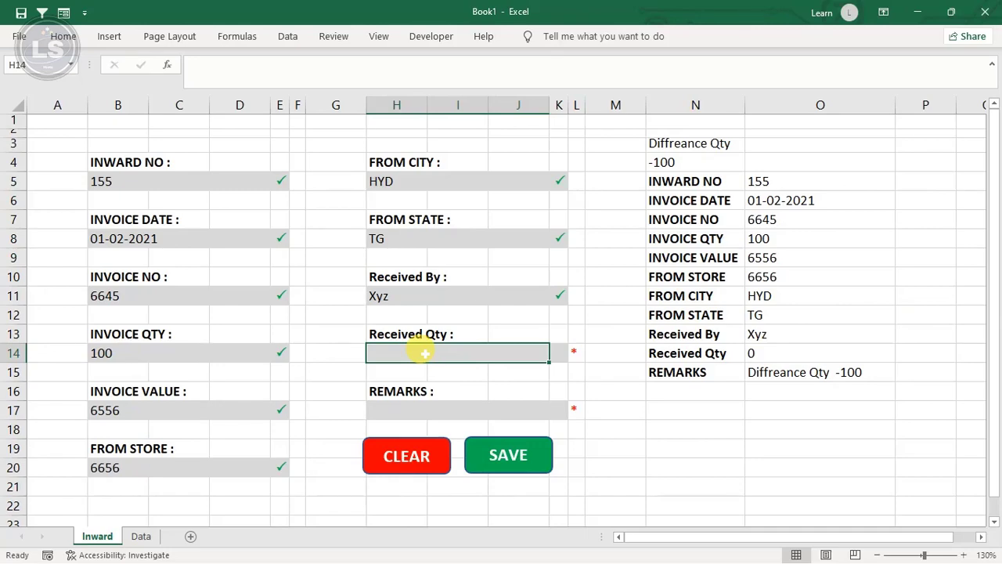
text(105)
key(Return)
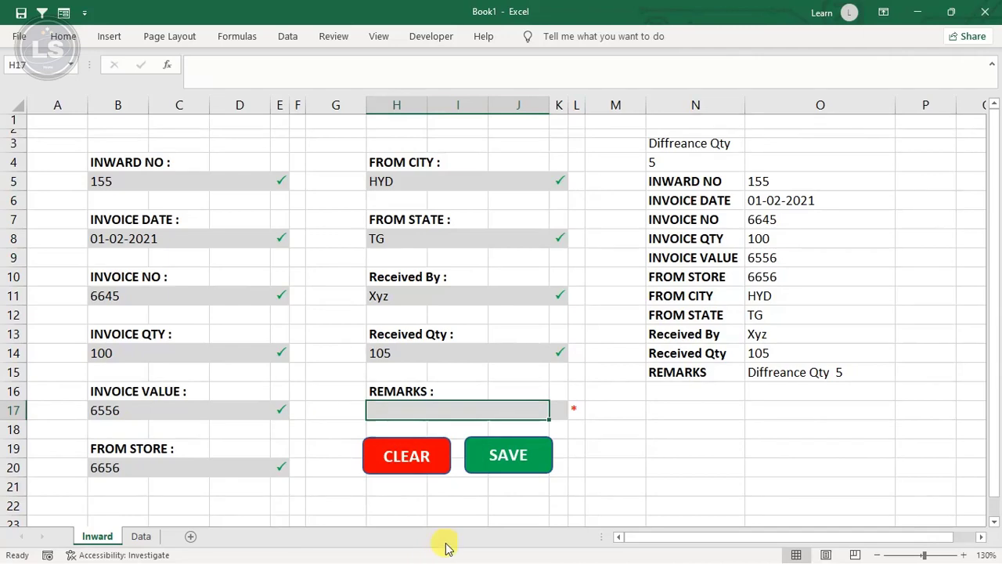
Step: Enter Excess as the remark, check the combined remarks formula in O15 and save the entry with the form's SAVE macro
text(Excess)
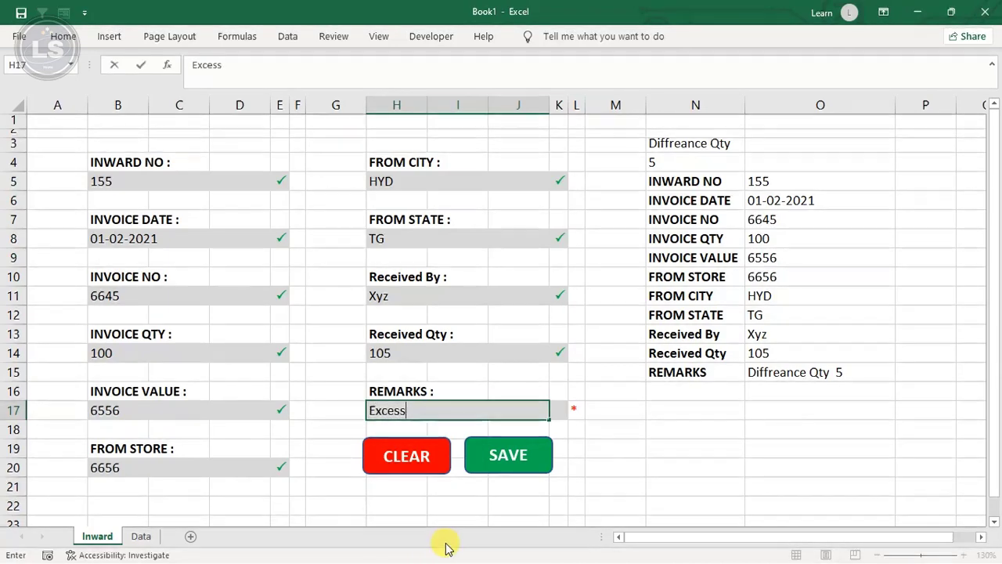
key(Return)
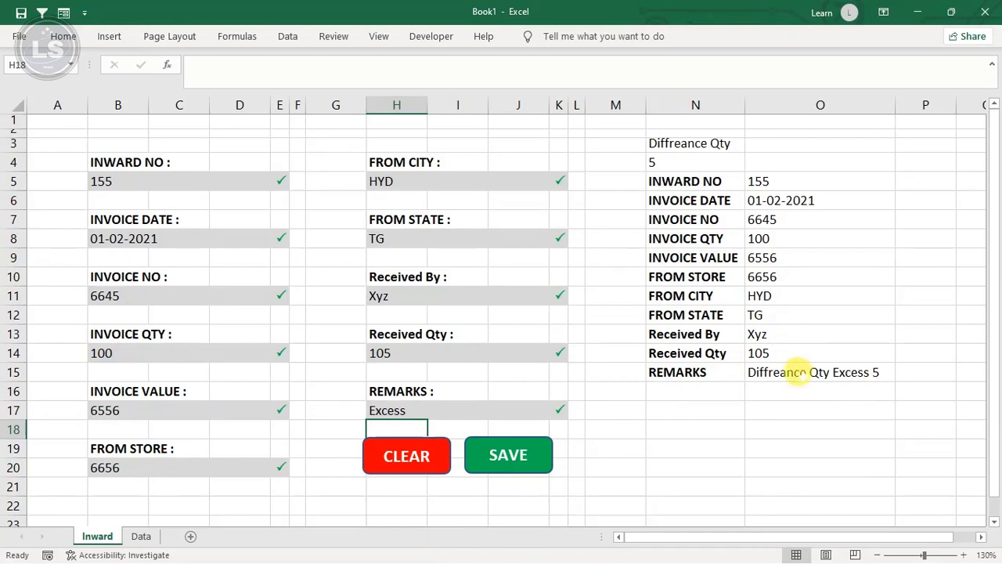
click(818, 372)
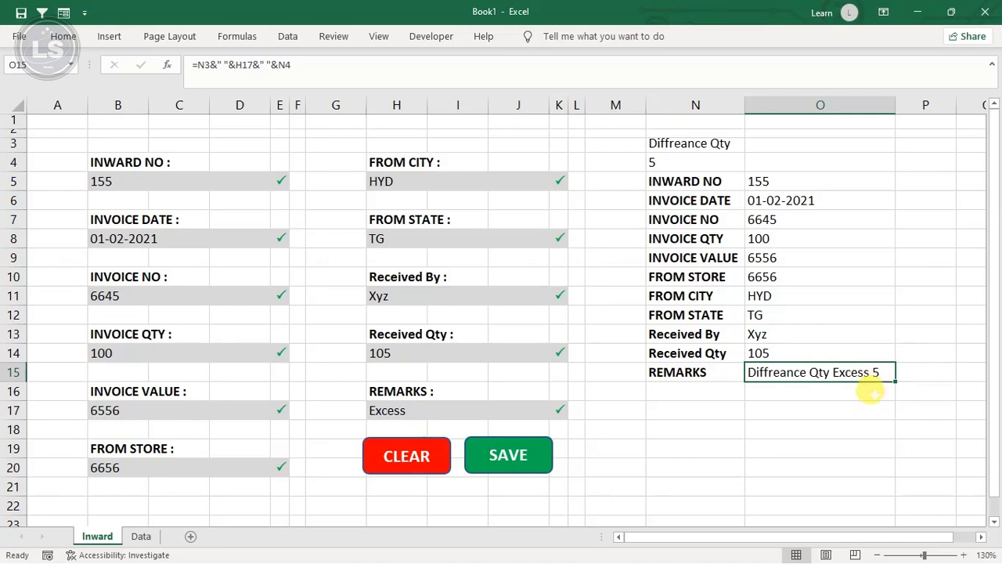
click(505, 455)
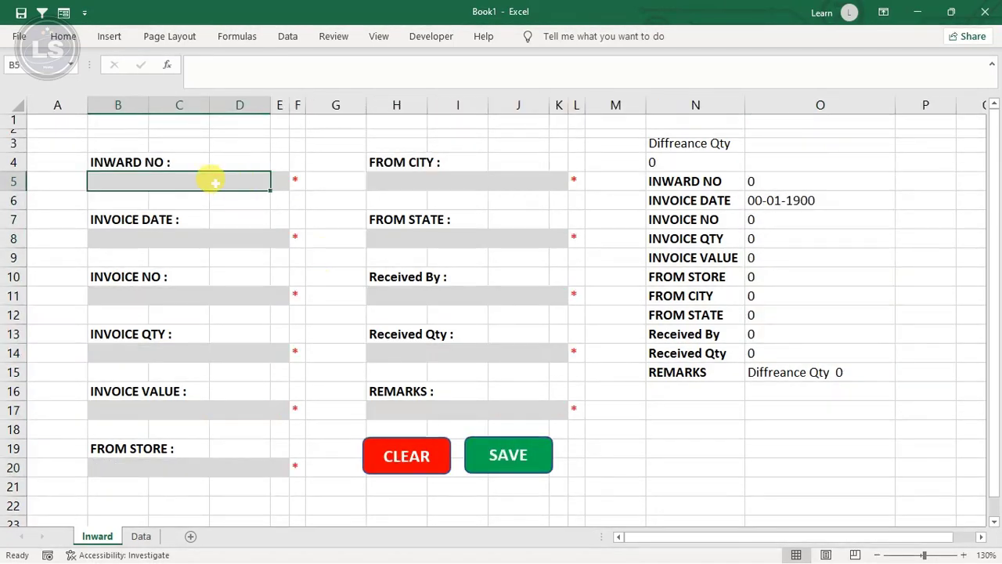
Step: Examine the newly saved record in row 5 of the Data sheet, comparing its invoice quantity, received quantity and remarks
click(153, 538)
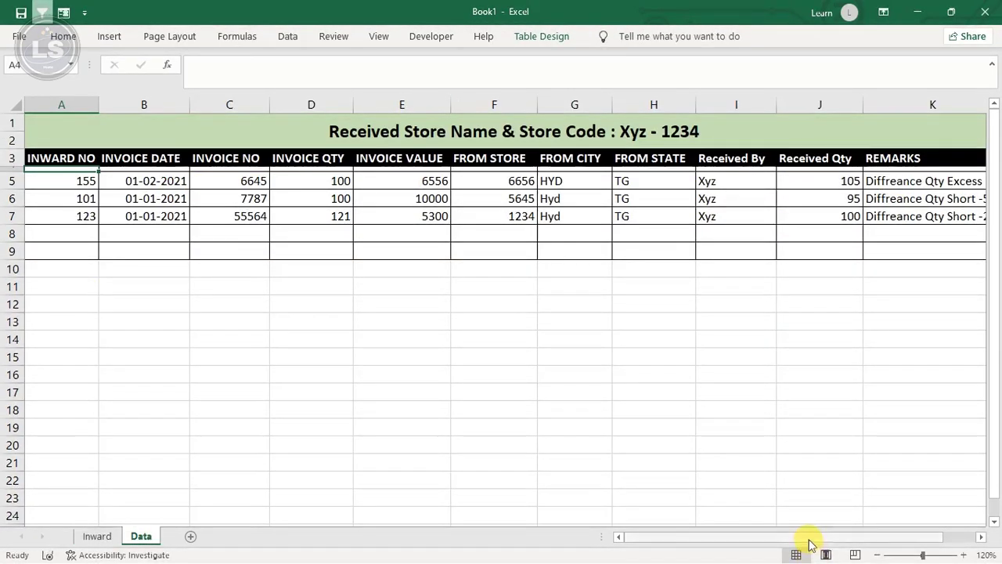
drag(810, 540, 884, 540)
click(893, 180)
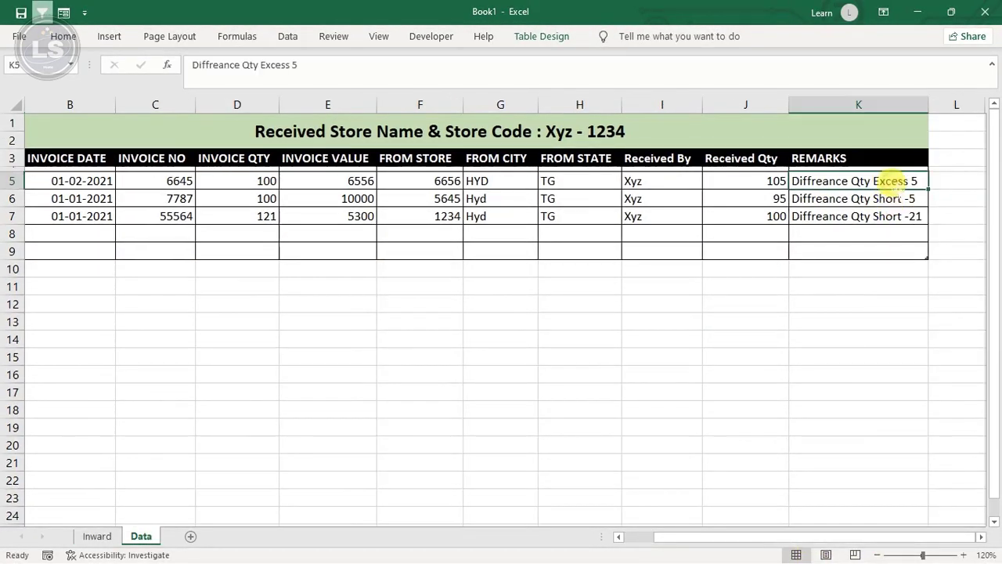
click(565, 180)
click(227, 180)
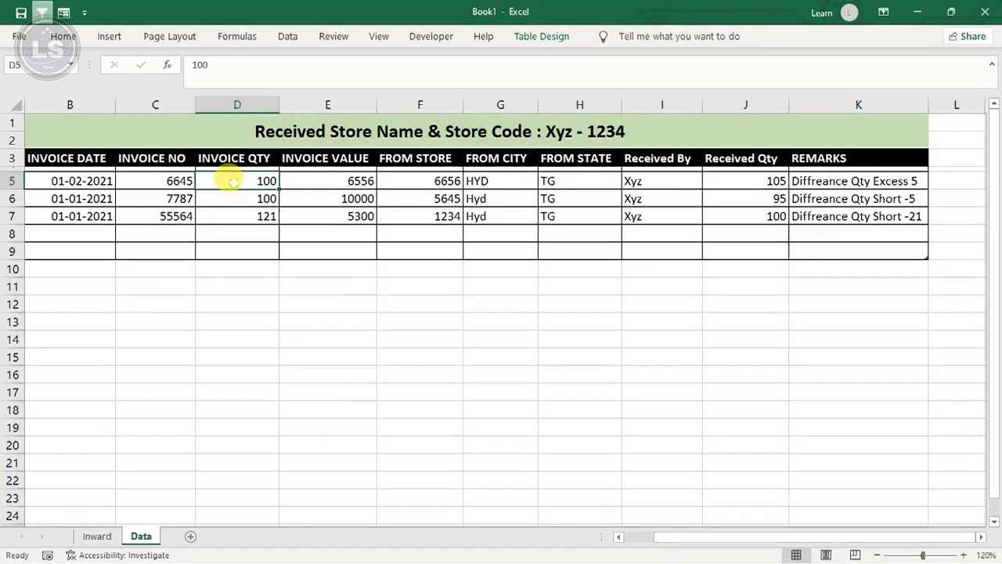
click(731, 182)
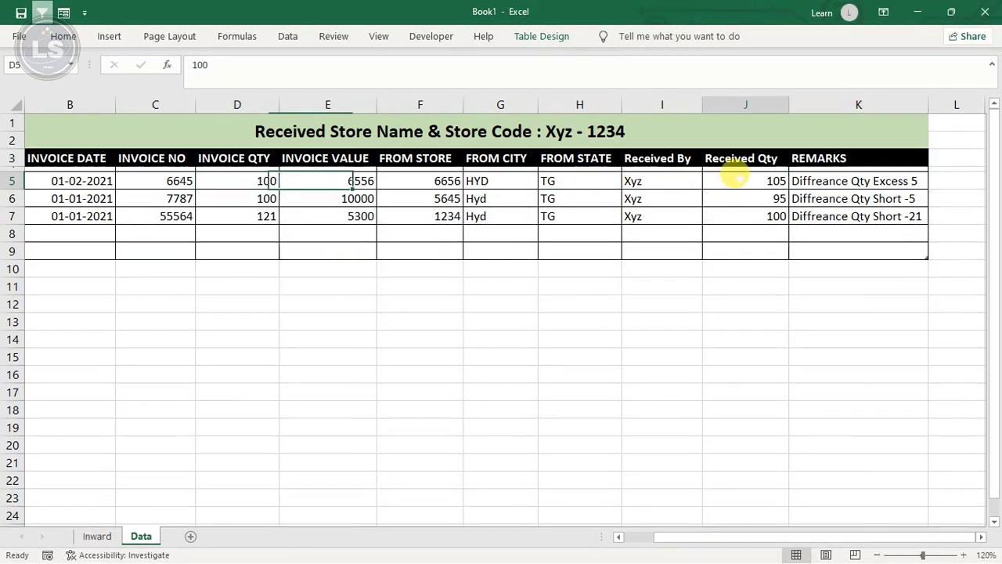
click(822, 180)
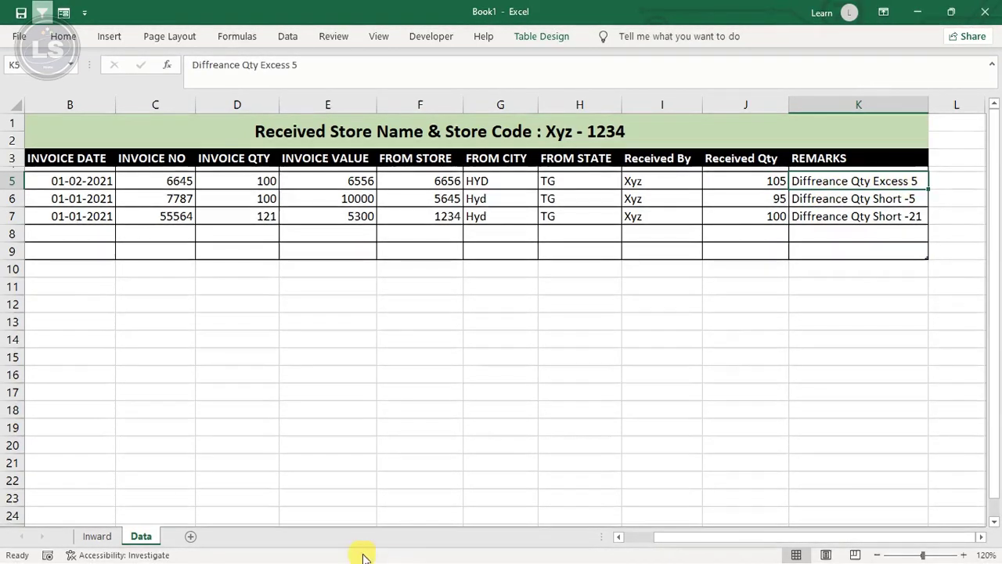
Step: Hide helper columns N and O on the Inward sheet and widen column M to fill the freed space
click(97, 536)
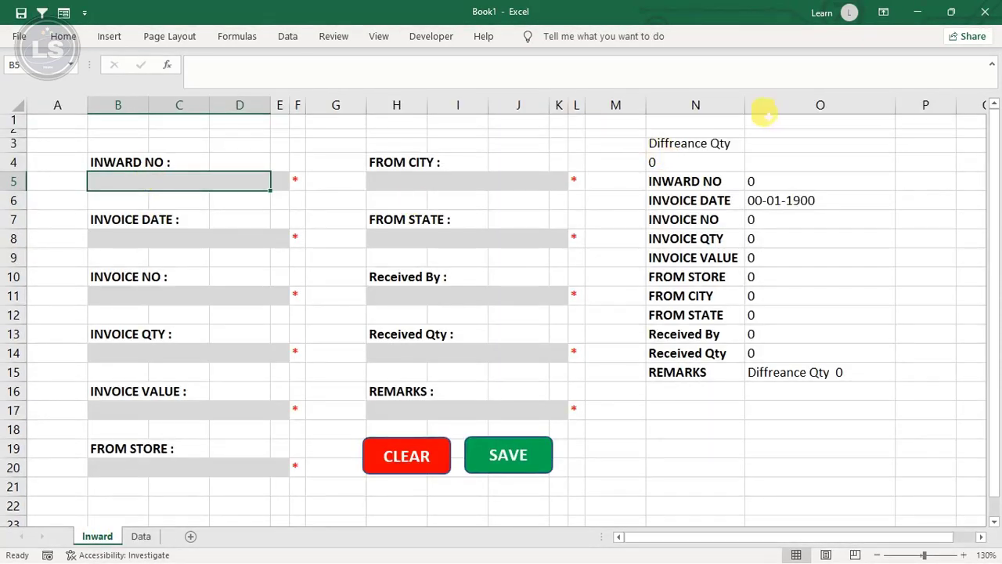
click(691, 103)
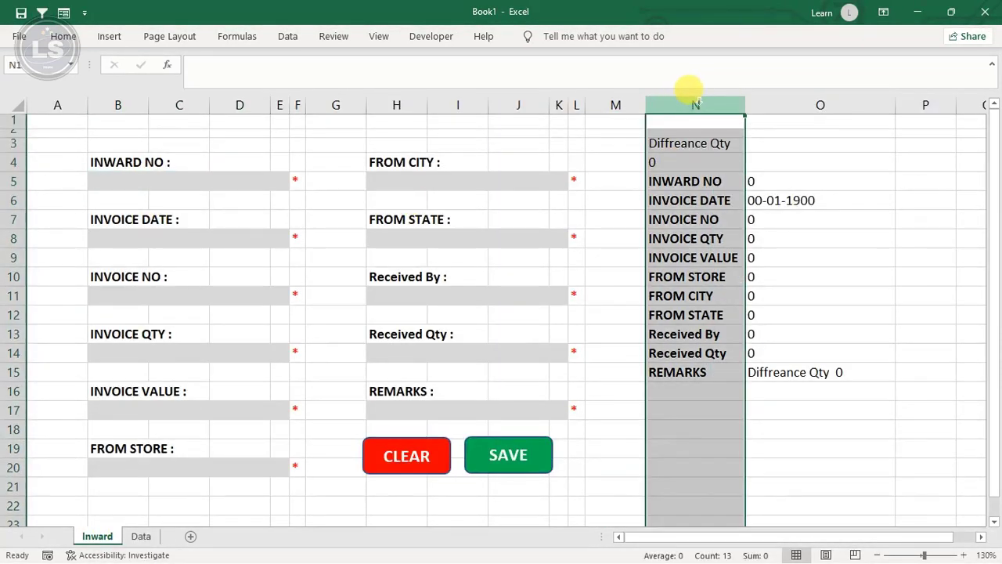
key(shift+Right)
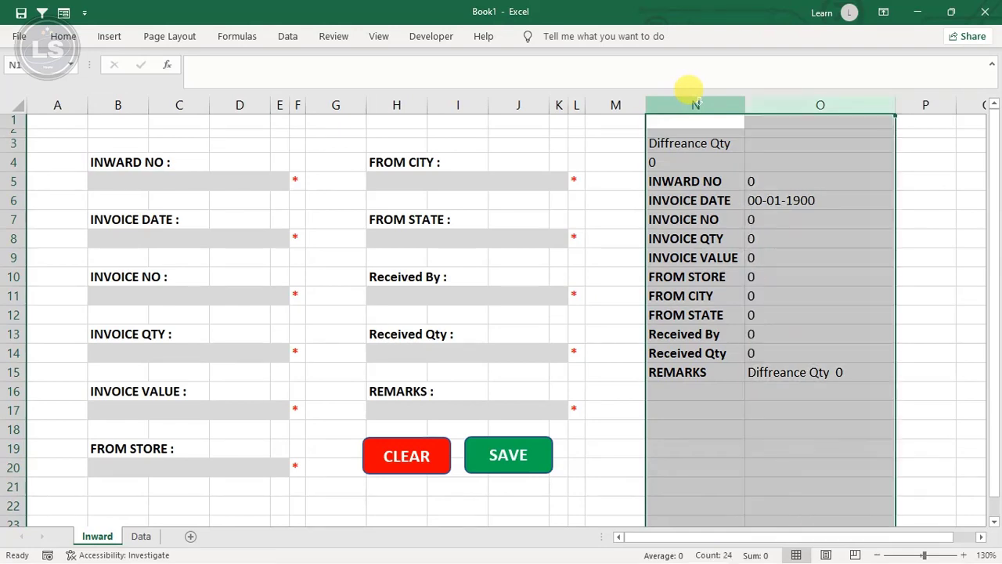
right_click(694, 100)
key(Up)
key(Up)
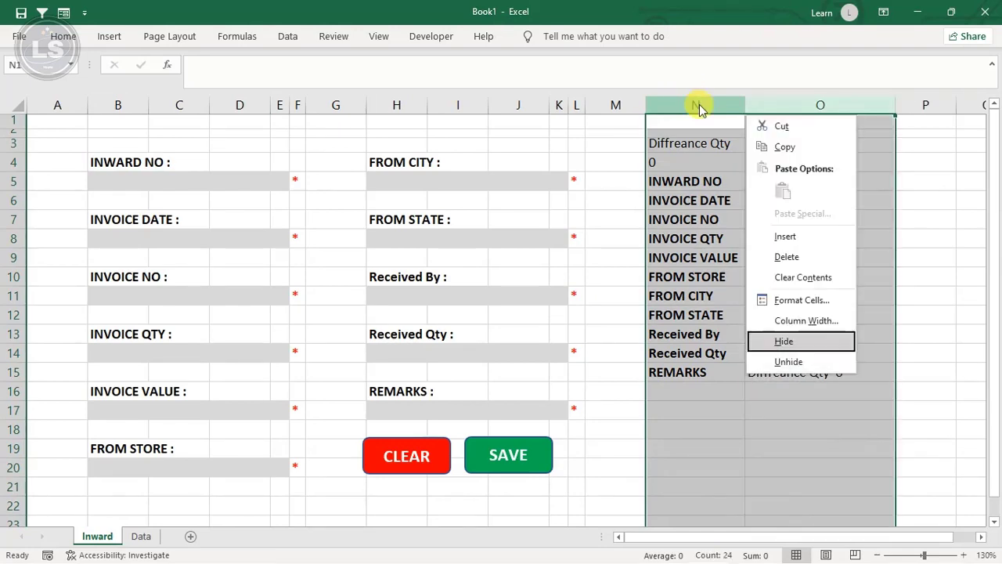
key(Return)
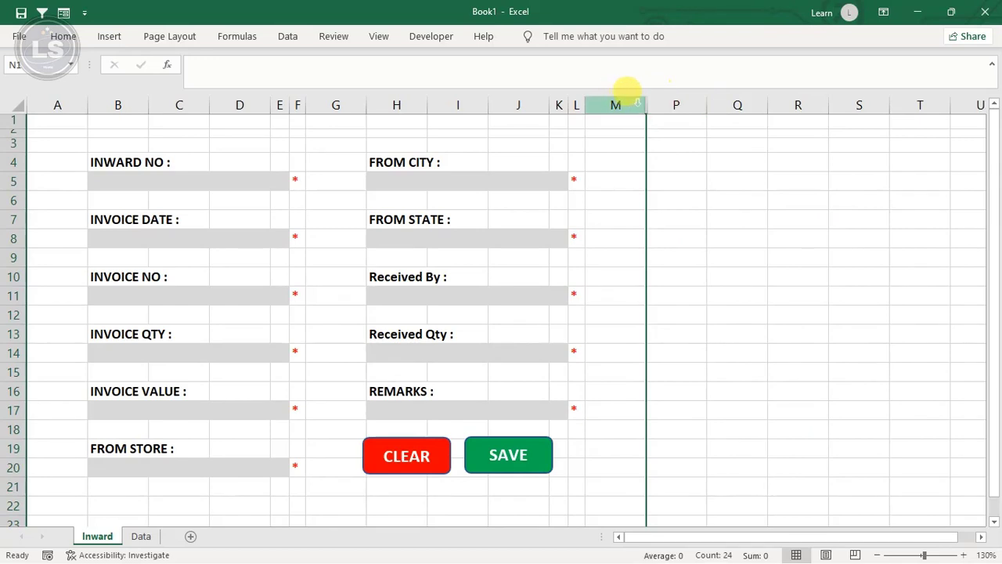
drag(643, 106, 887, 104)
click(779, 177)
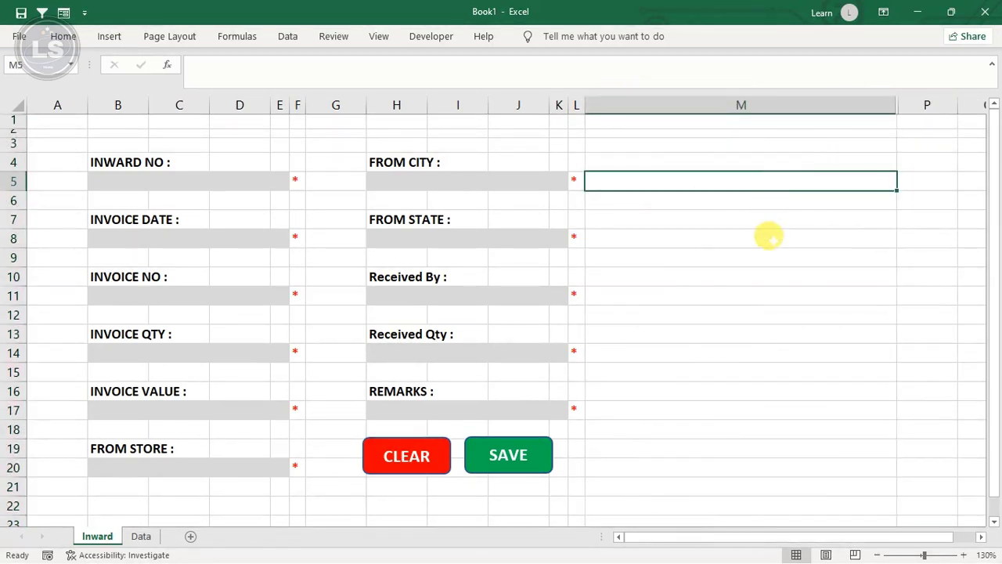
Step: Hide the gridlines, row and column headings and formula bar on the Inward sheet, and collapse the ribbon
click(17, 104)
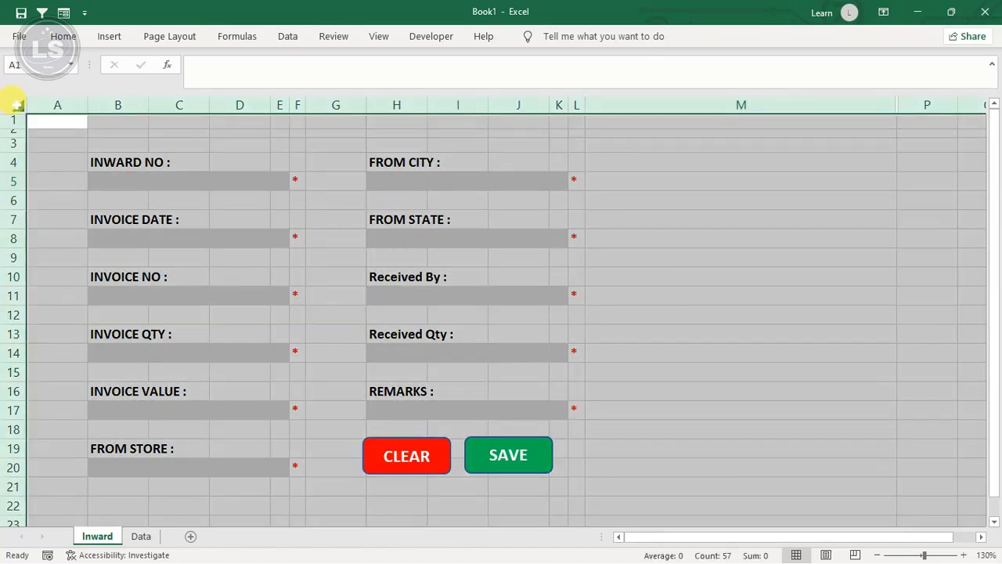
click(349, 41)
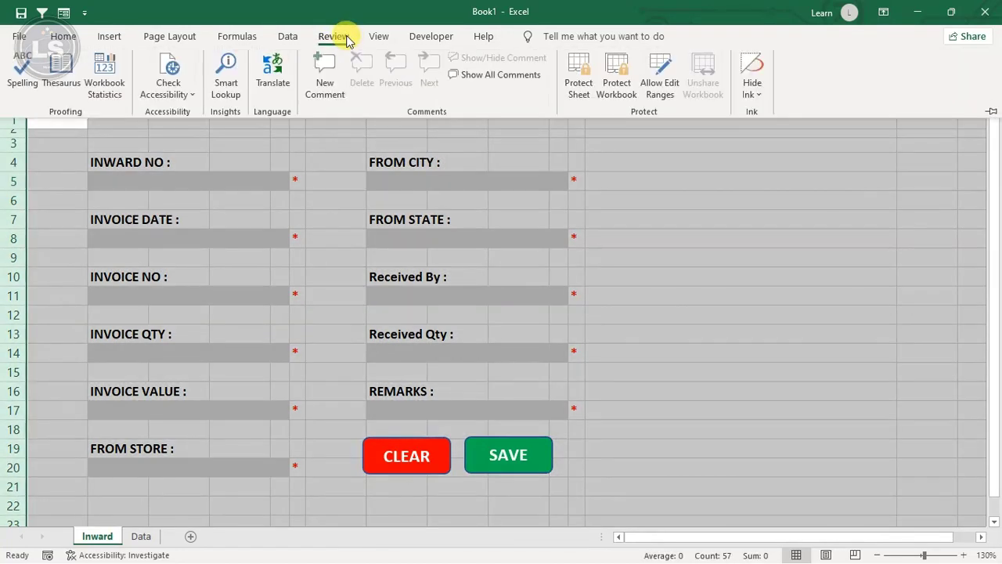
click(371, 37)
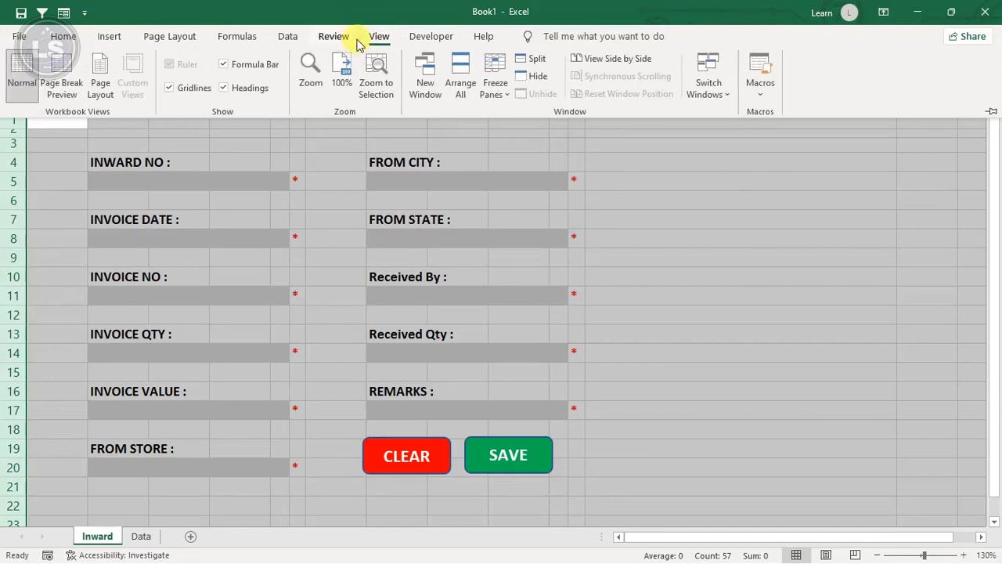
click(190, 89)
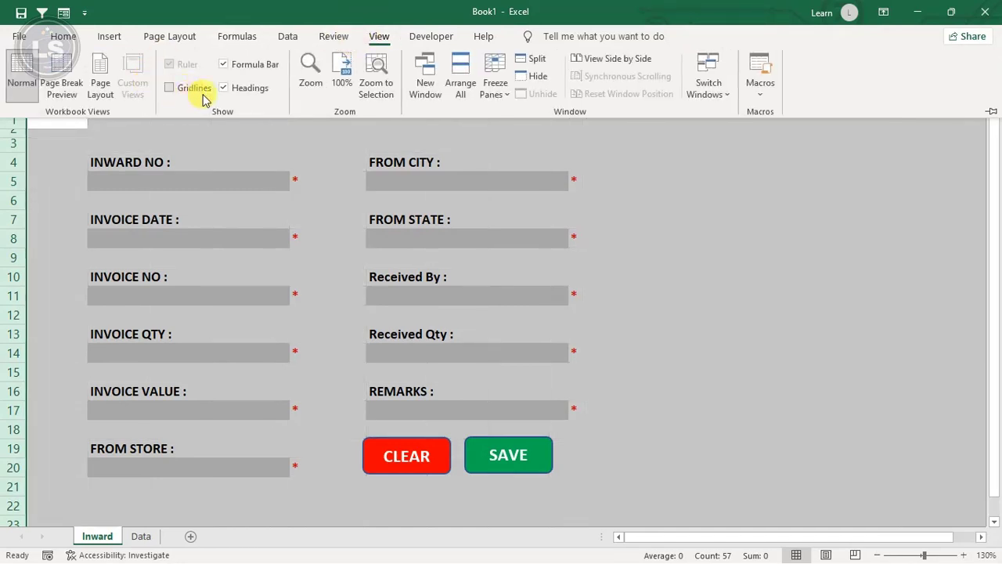
click(250, 92)
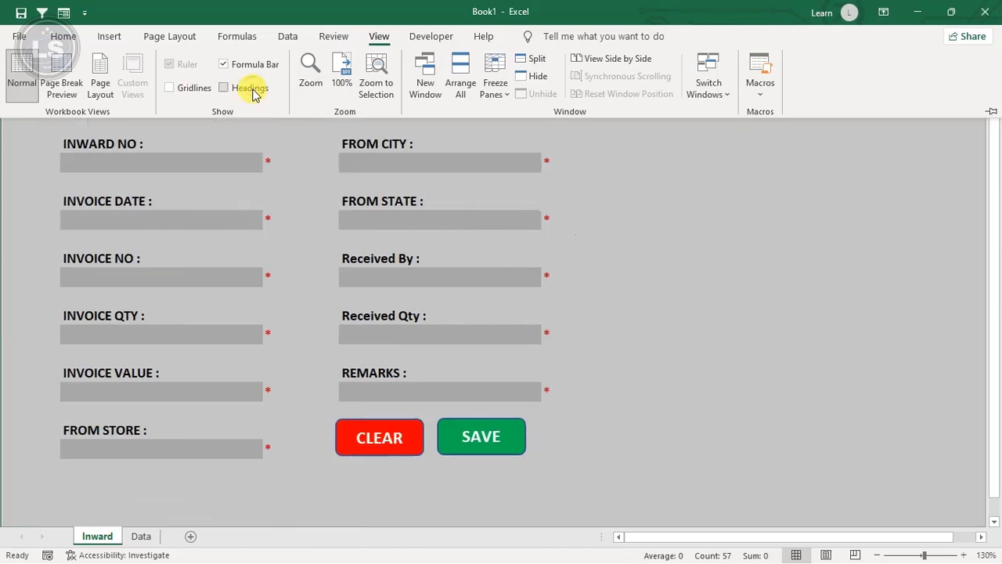
click(254, 66)
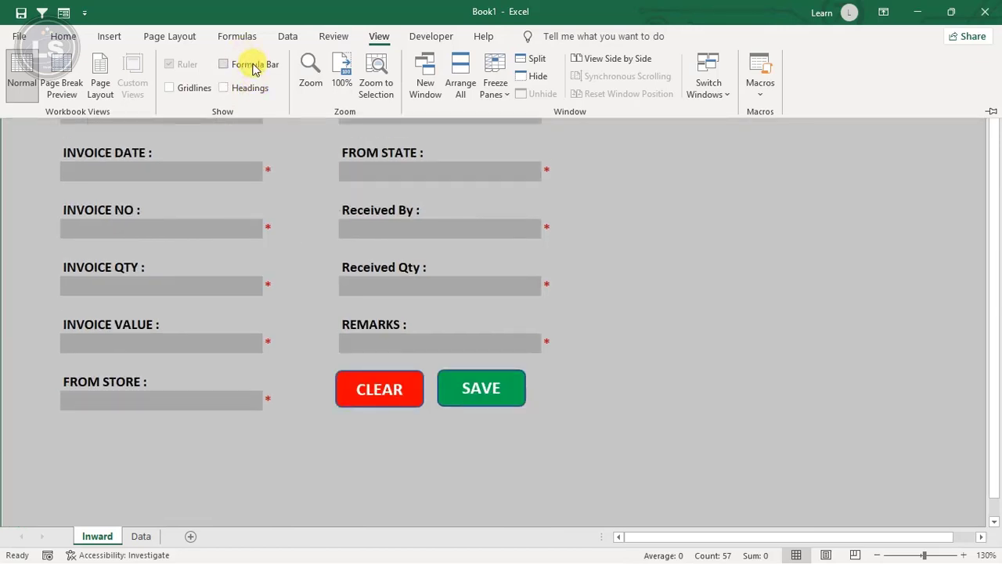
key(ctrl+F1)
click(716, 233)
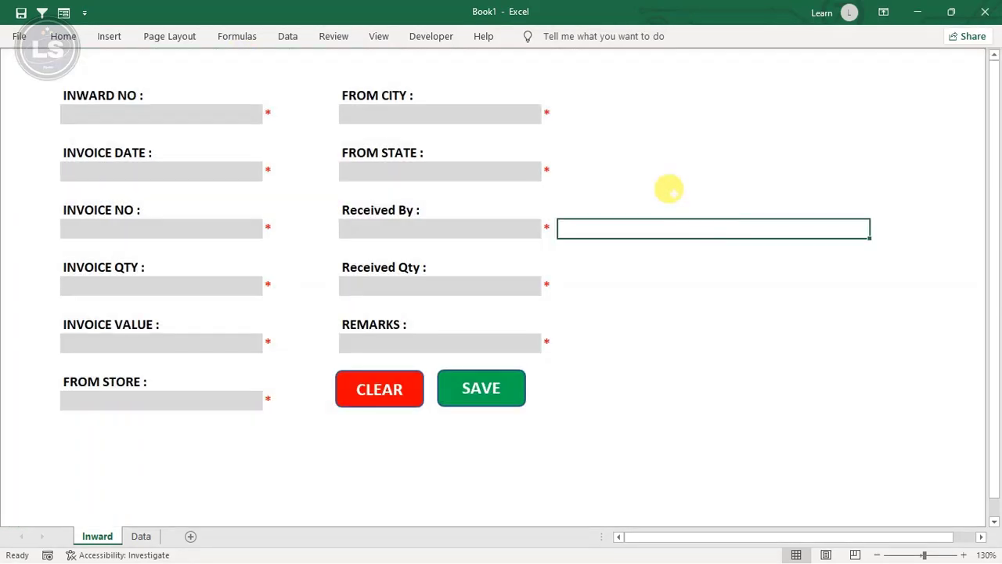
Step: Enter inward number 125, invoice date 01-05-2021 and invoice number 4454 in the Inward form
click(136, 112)
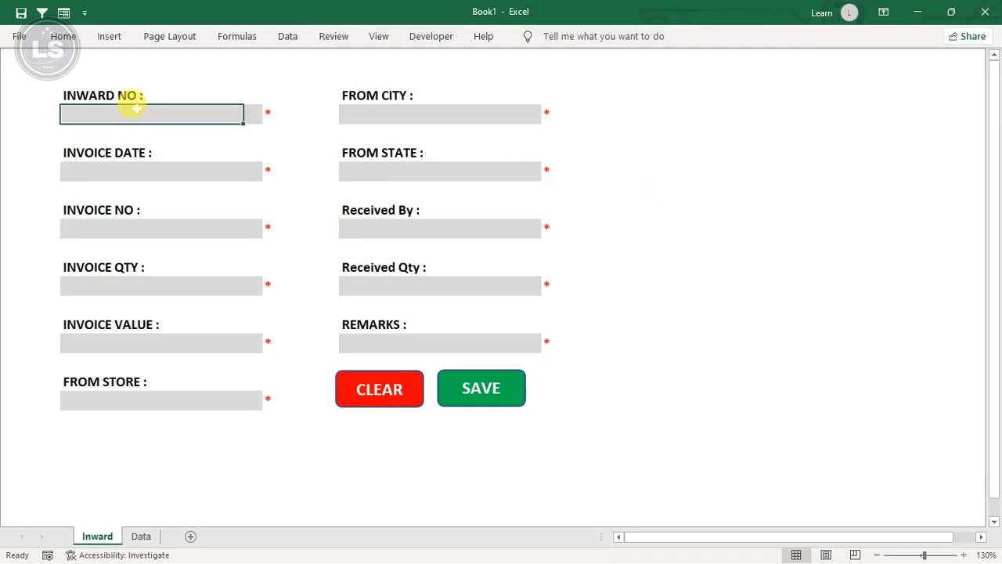
text(125)
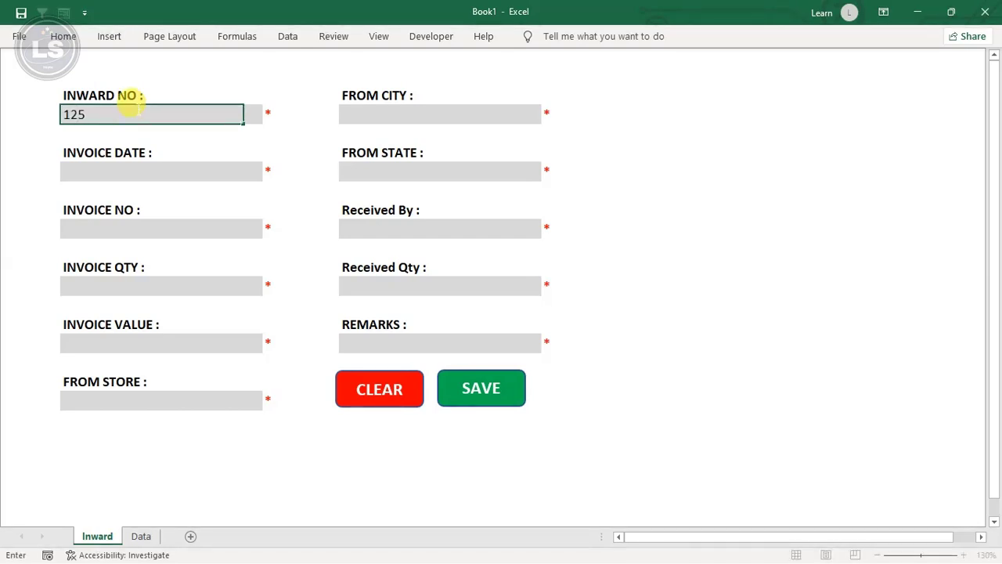
key(Return)
key(Return)
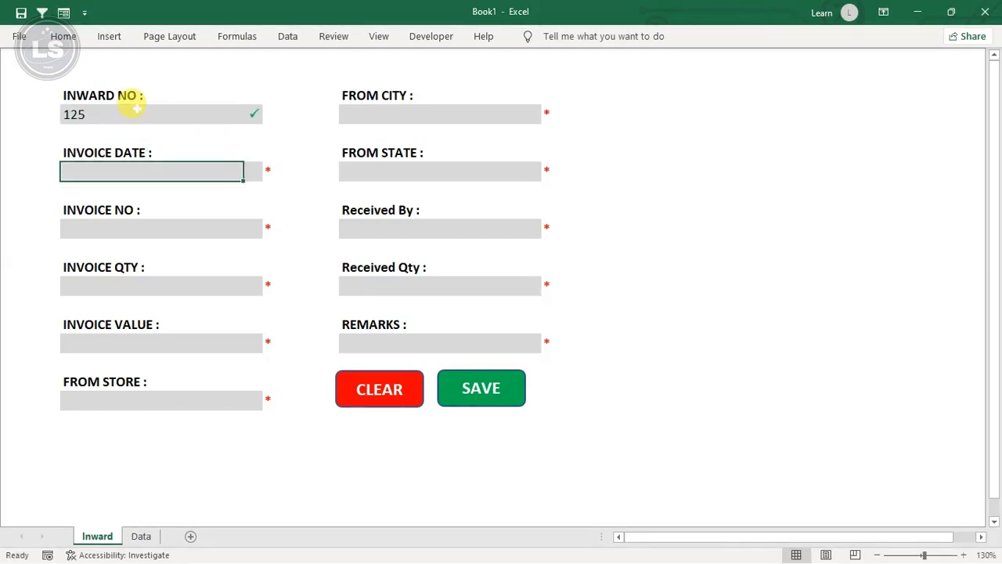
text(01-05-2021)
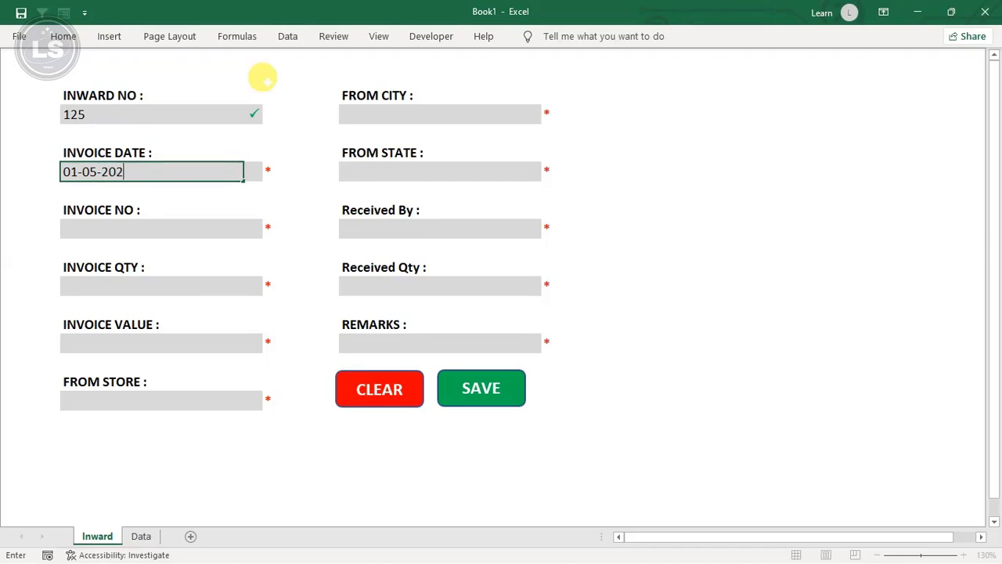
key(Return)
key(Return)
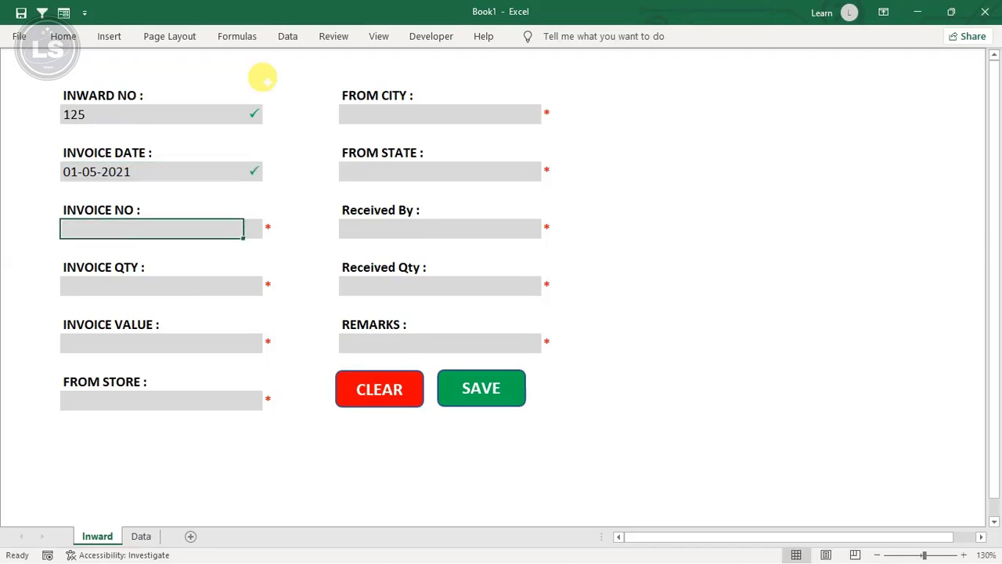
text(4454)
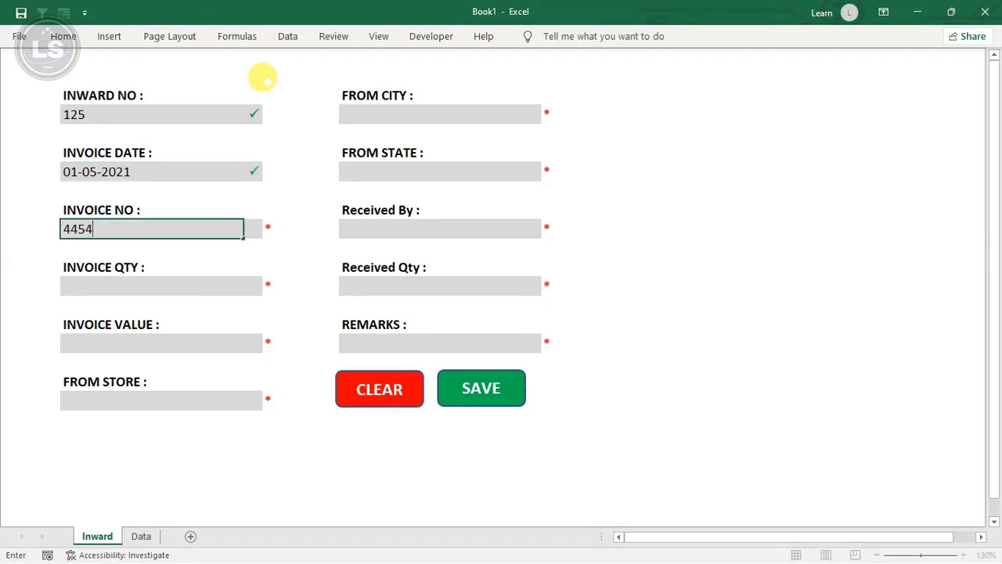
key(Return)
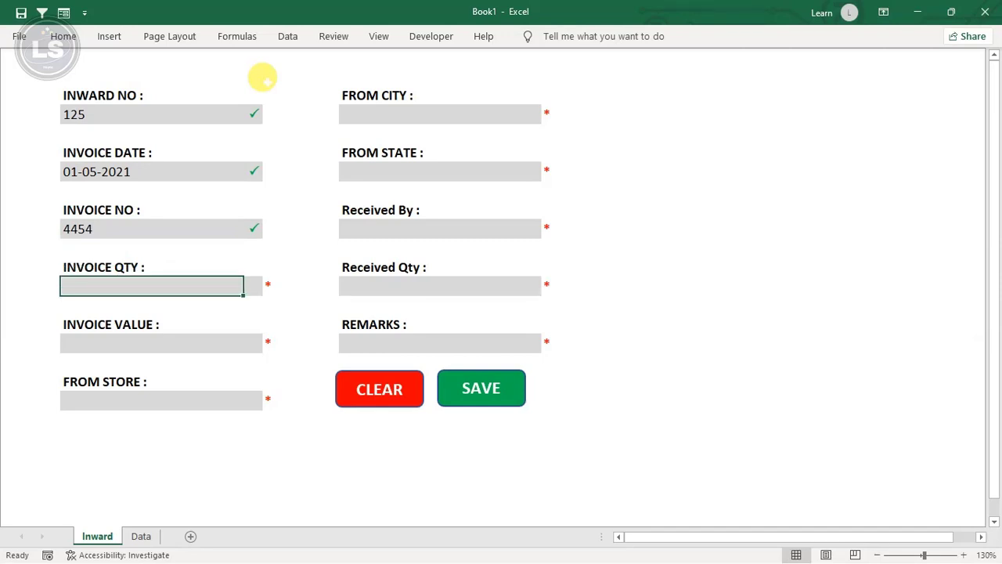
Step: Enter 95 as the invoice quantity, 13214 as the invoice value and 7787 as the sending store
text(95)
key(Return)
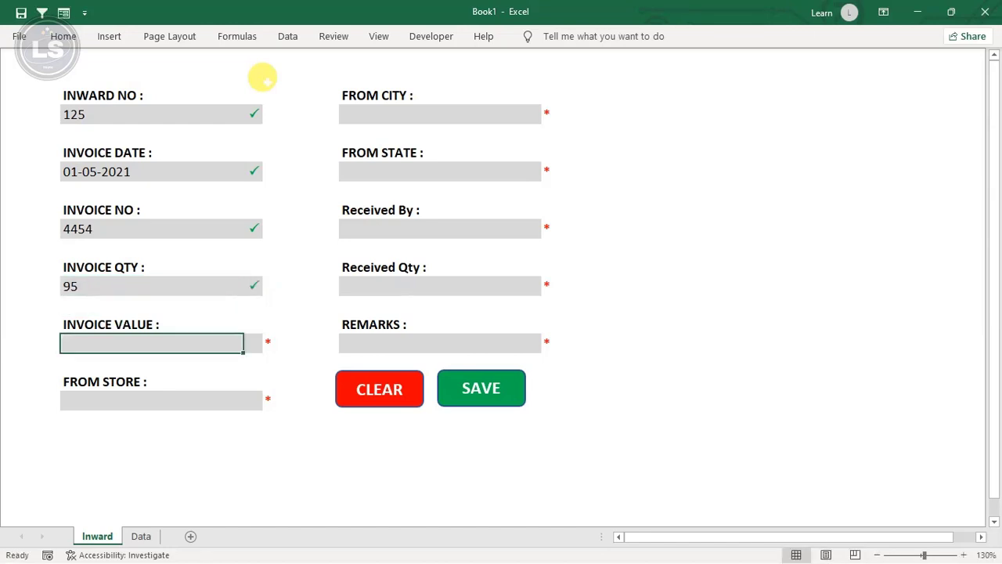
text(13214)
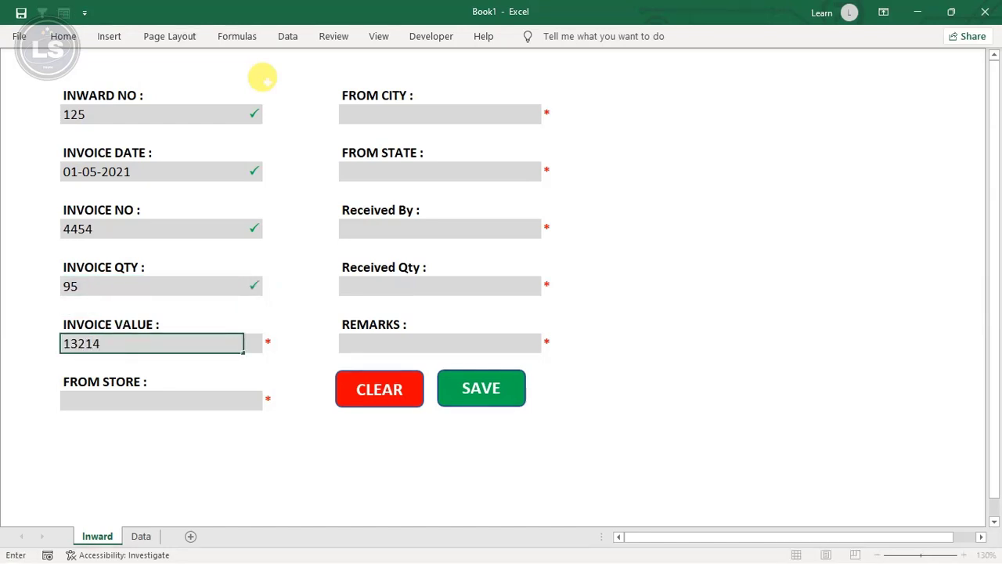
key(Return)
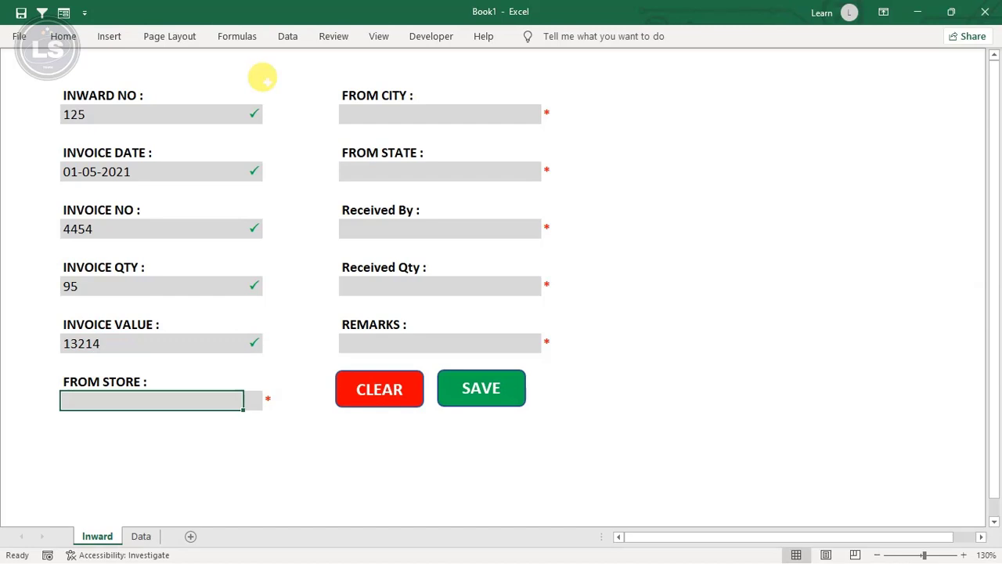
text(7787)
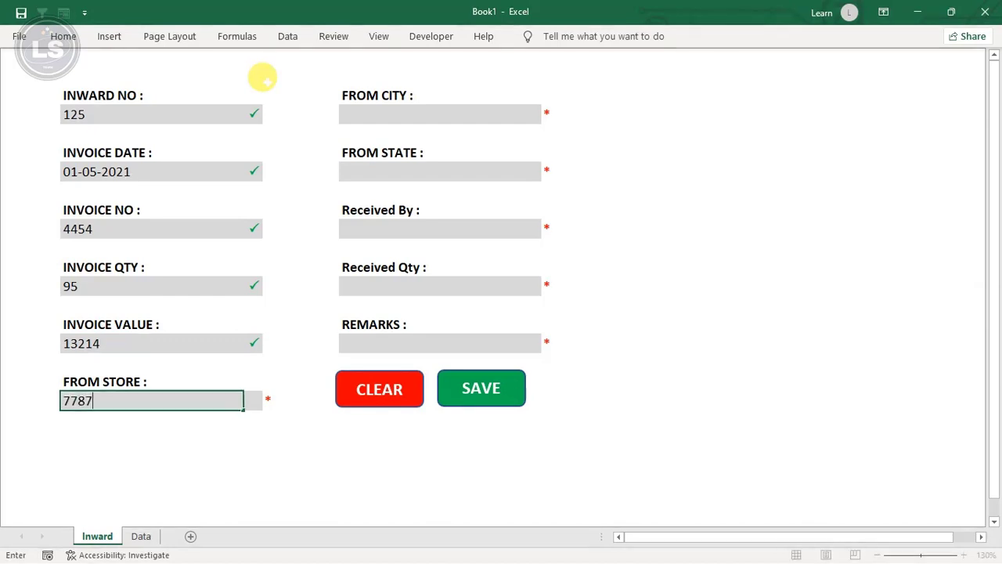
key(Return)
Step: Enter HYD in the From City field and TG in the From State field
click(385, 107)
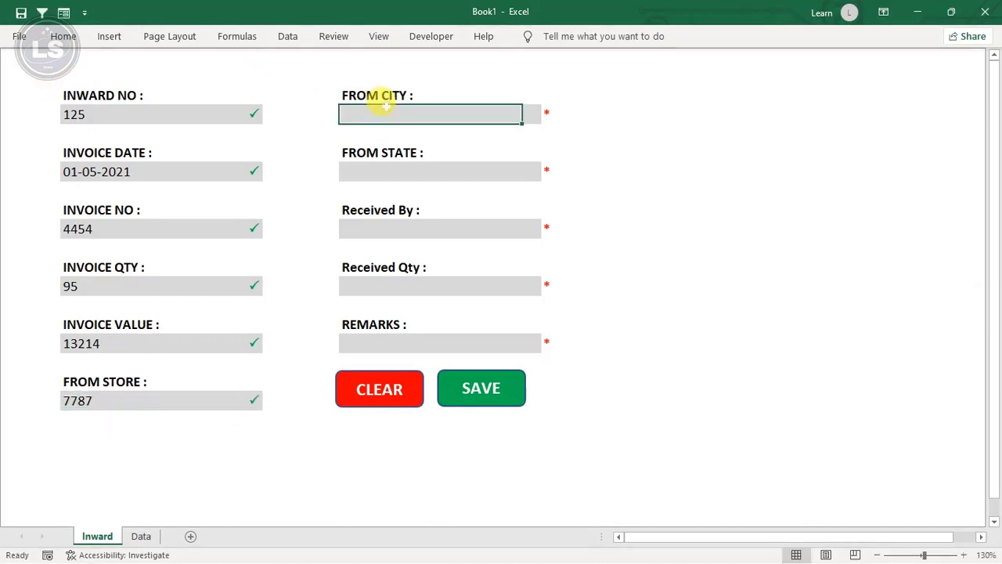
text(HYD)
key(Return)
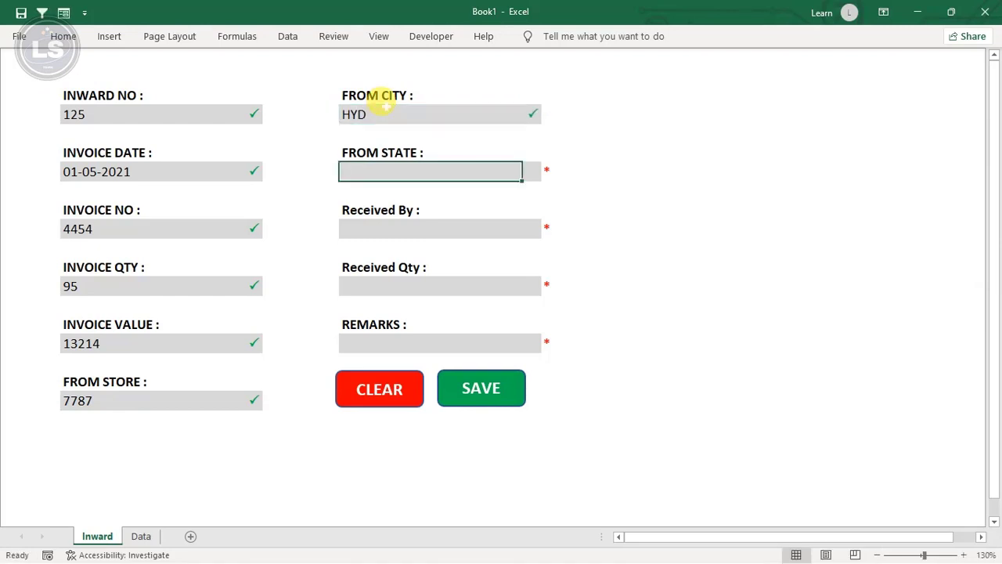
text(TG)
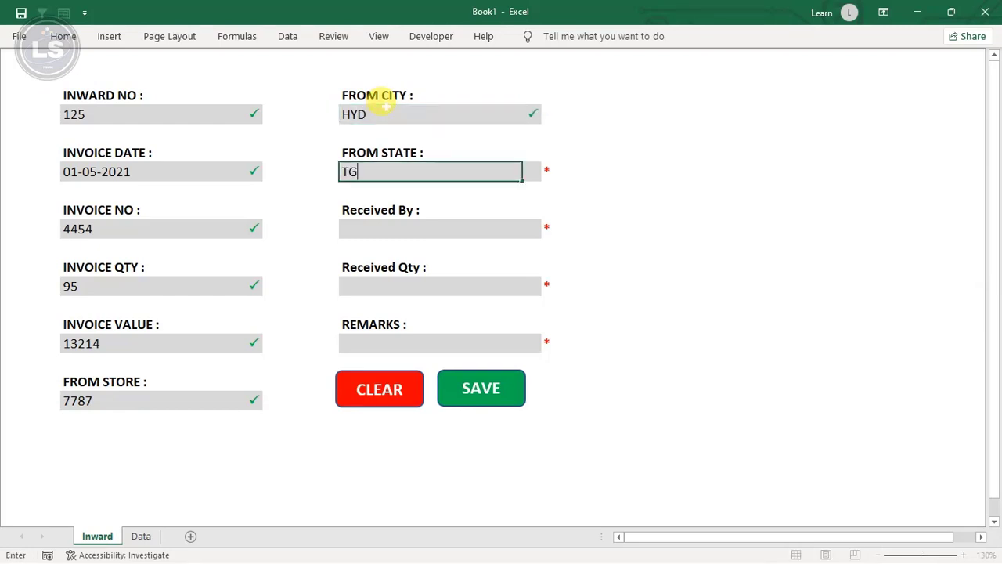
key(Return)
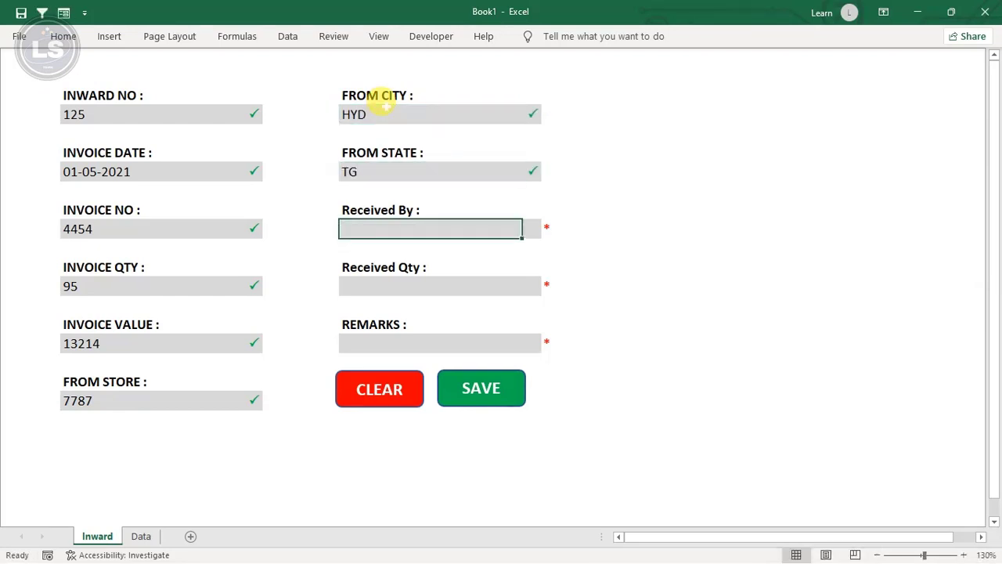
Step: Fill in Xyz as the receiver and 95 as the received quantity
text(Xyz)
key(Return)
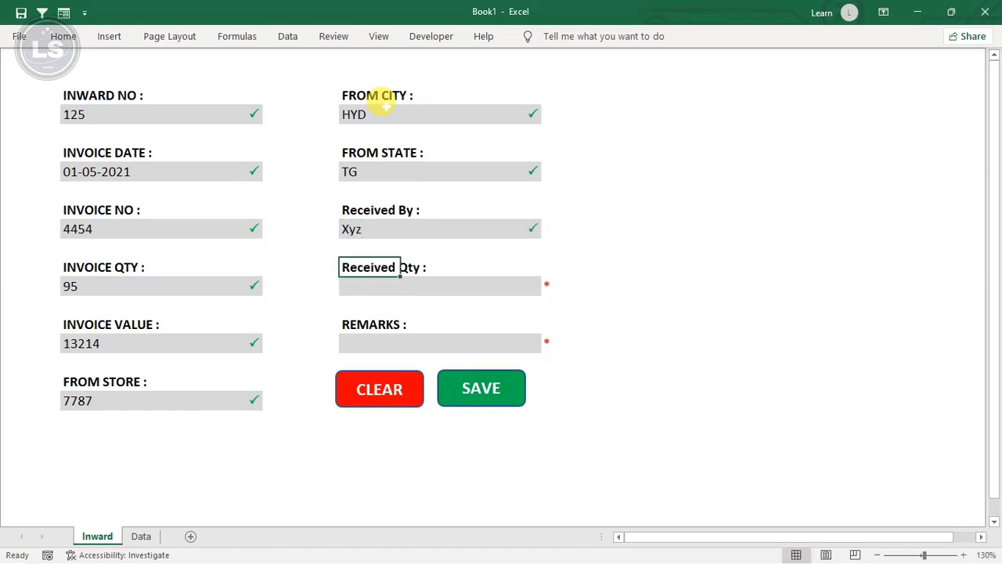
key(Return)
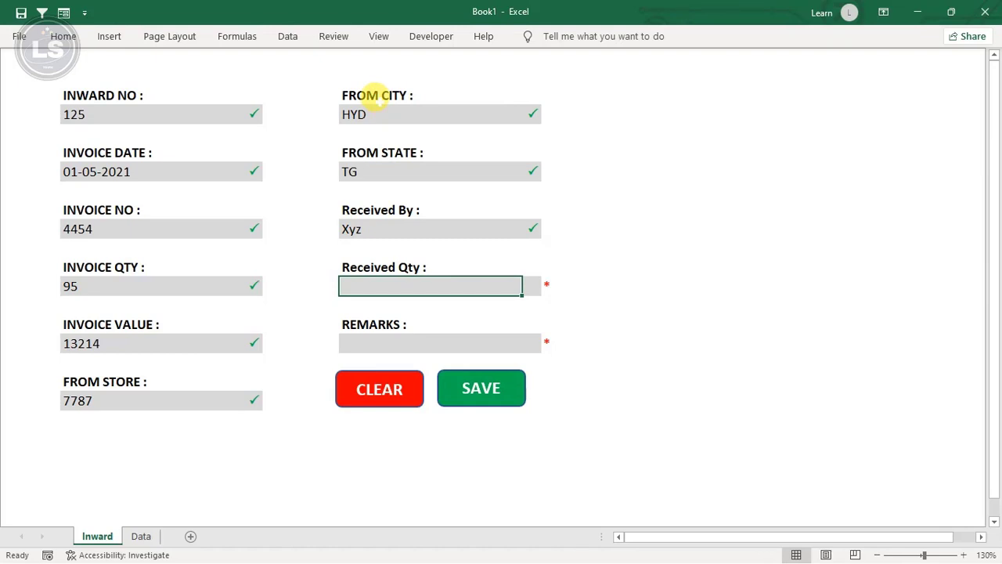
text(95)
key(Return)
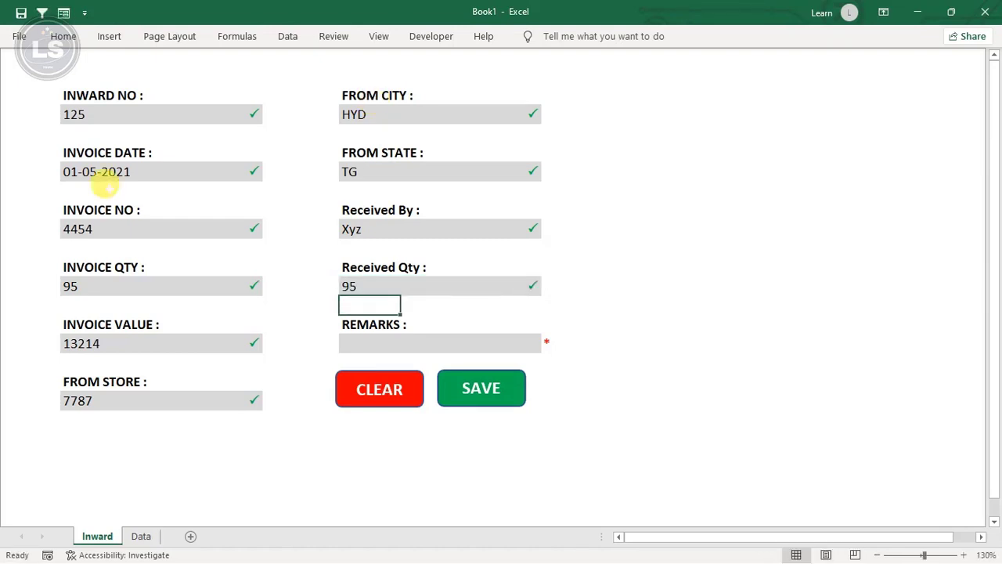
Step: Compare the form's invoice quantity field with its received quantity field
click(79, 285)
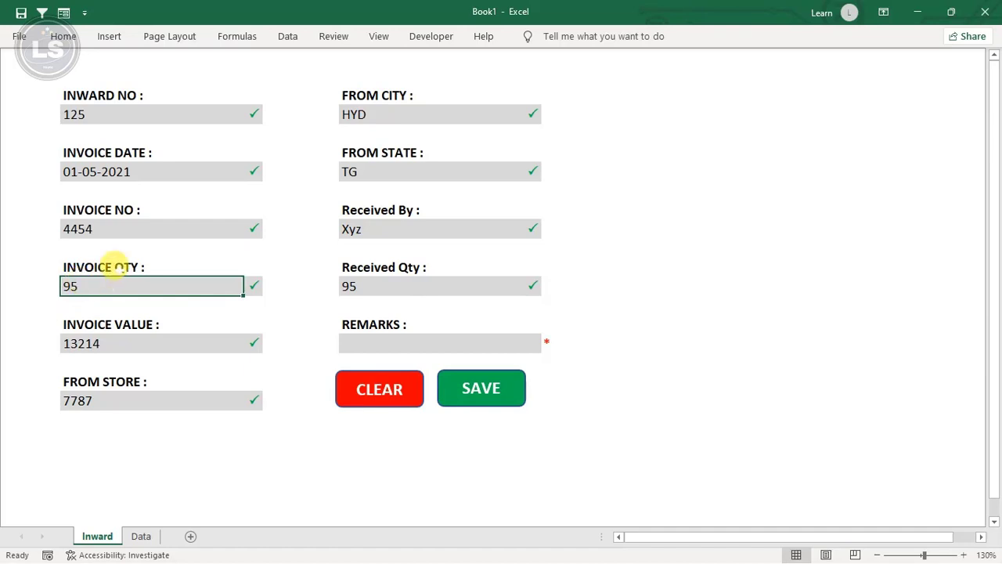
click(378, 266)
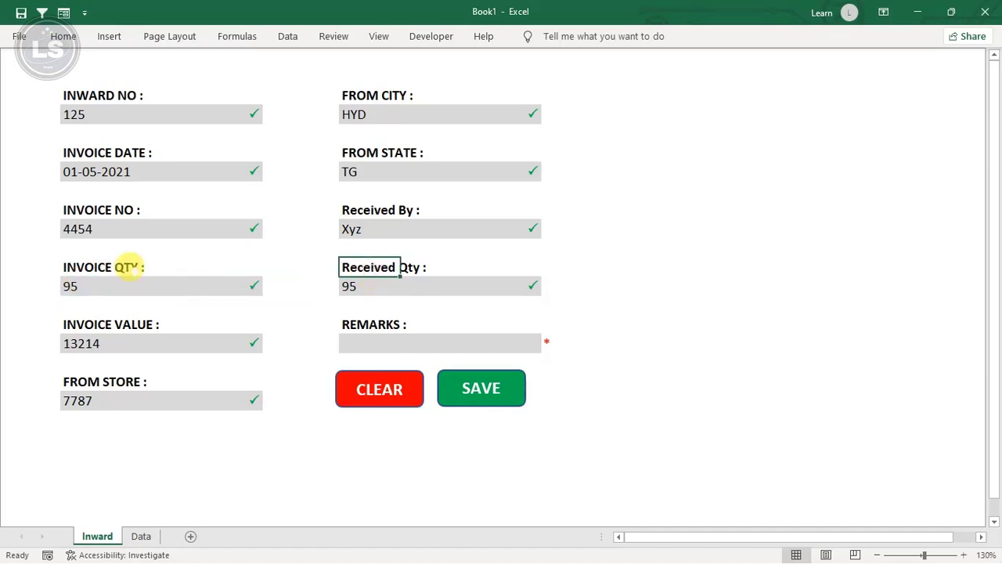
click(125, 270)
click(124, 284)
click(396, 270)
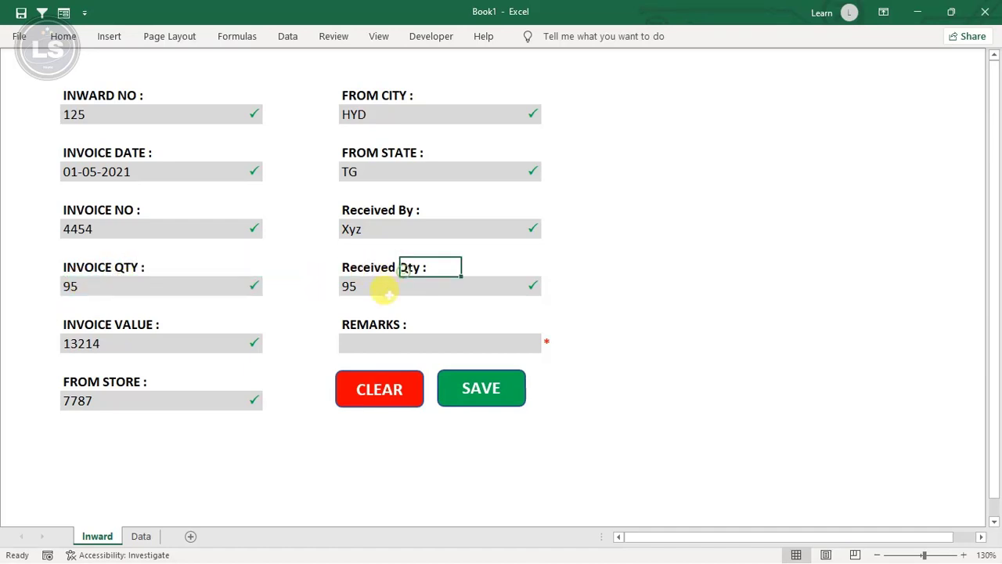
click(386, 290)
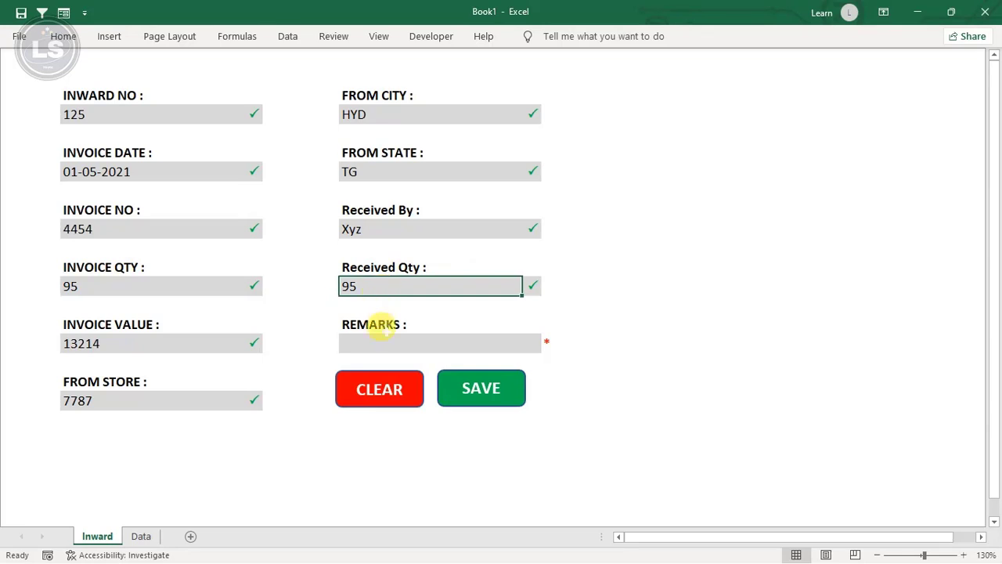
Step: Enter OK as the remark and save the completed entry with the form's SAVE macro
click(383, 342)
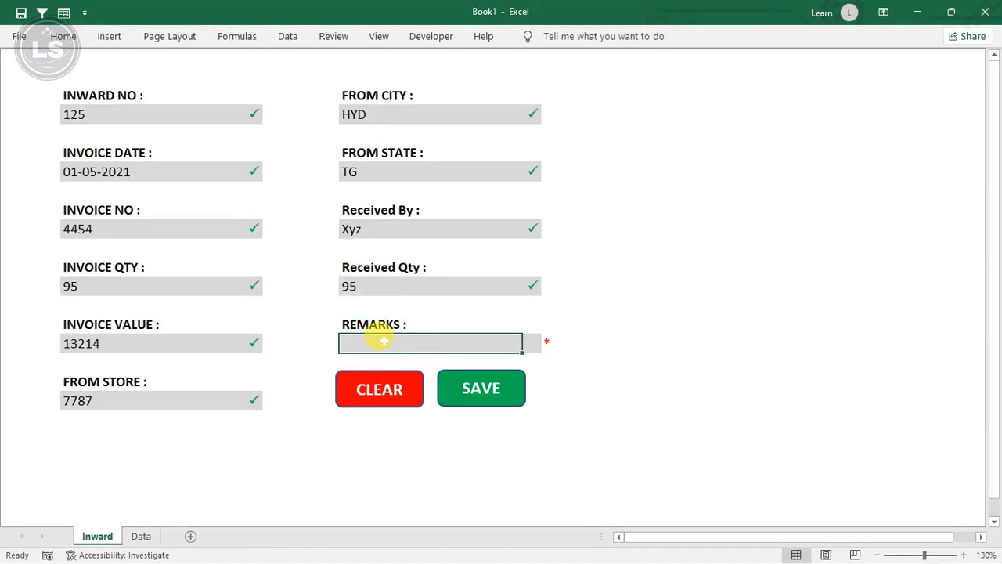
text(OK)
key(Return)
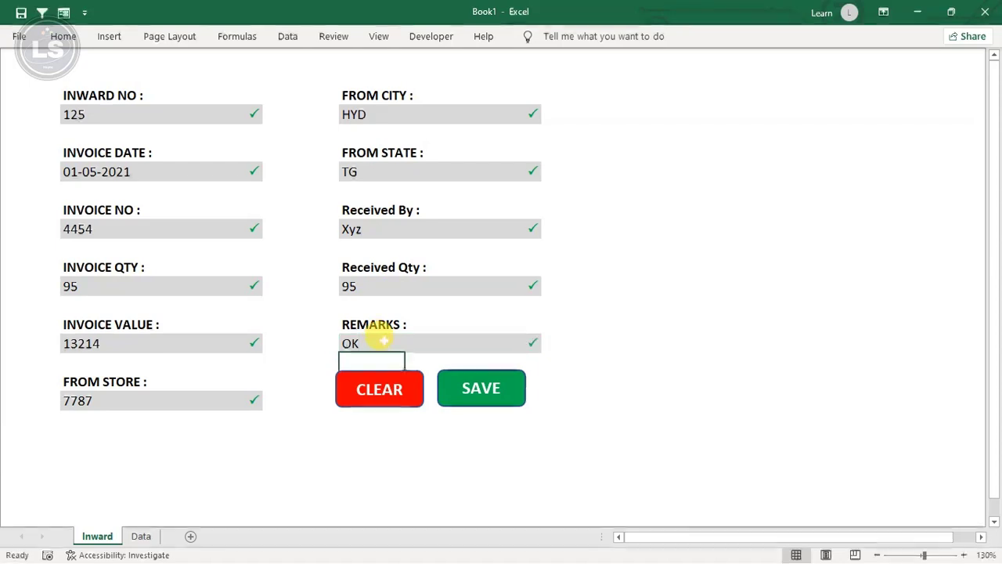
click(385, 341)
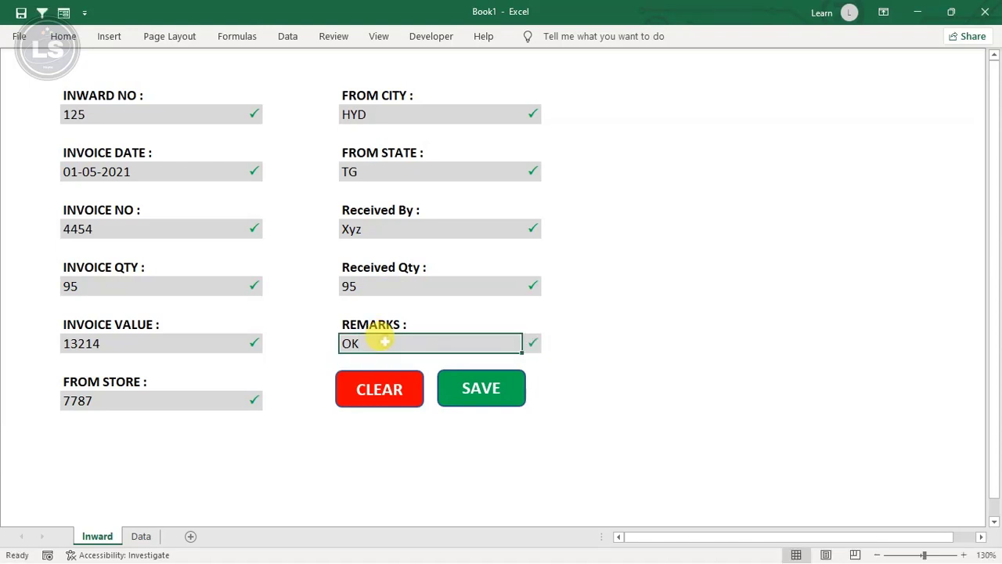
click(483, 389)
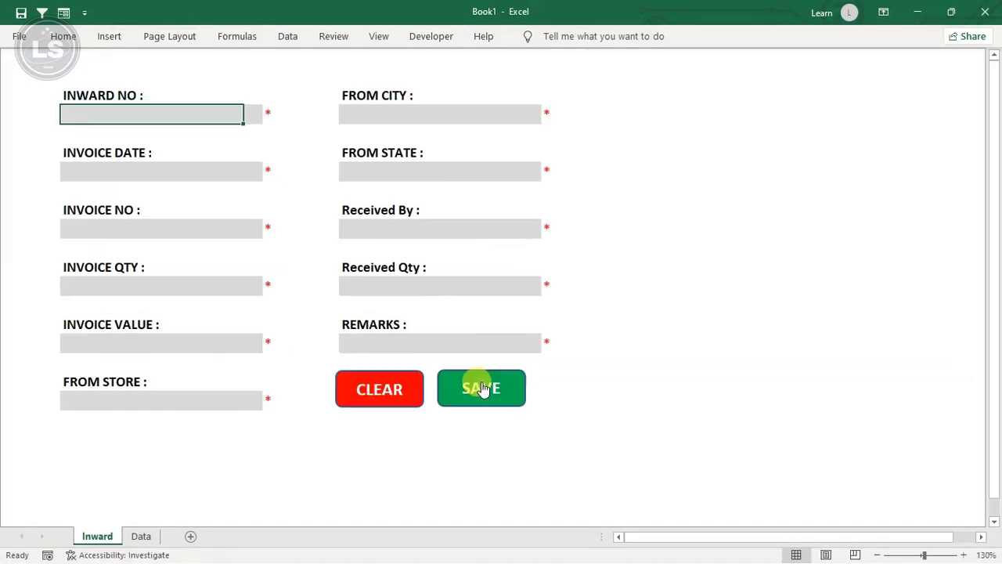
Step: Check the newly saved record and its remarks in row 5 of the Data sheet
click(141, 536)
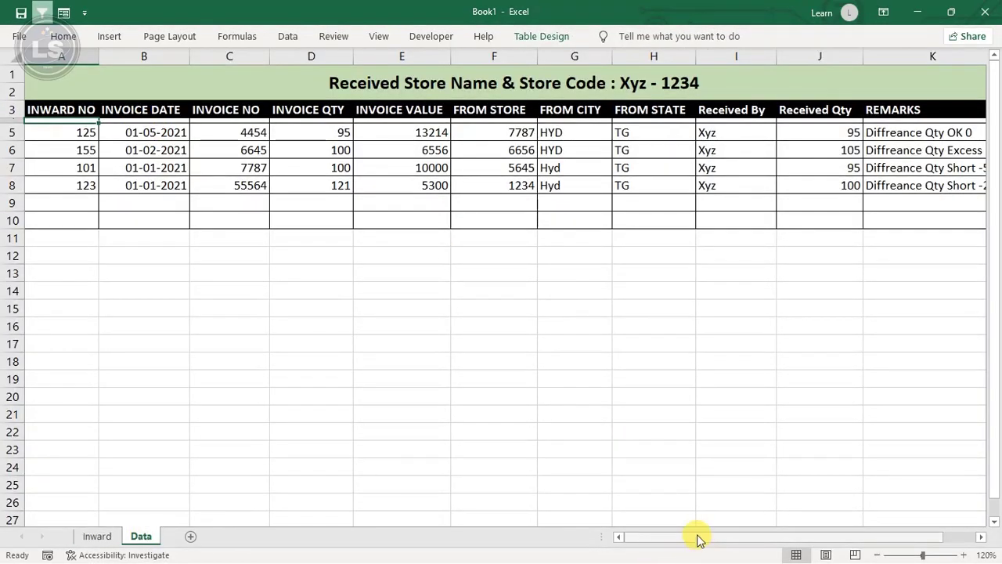
drag(697, 537, 859, 537)
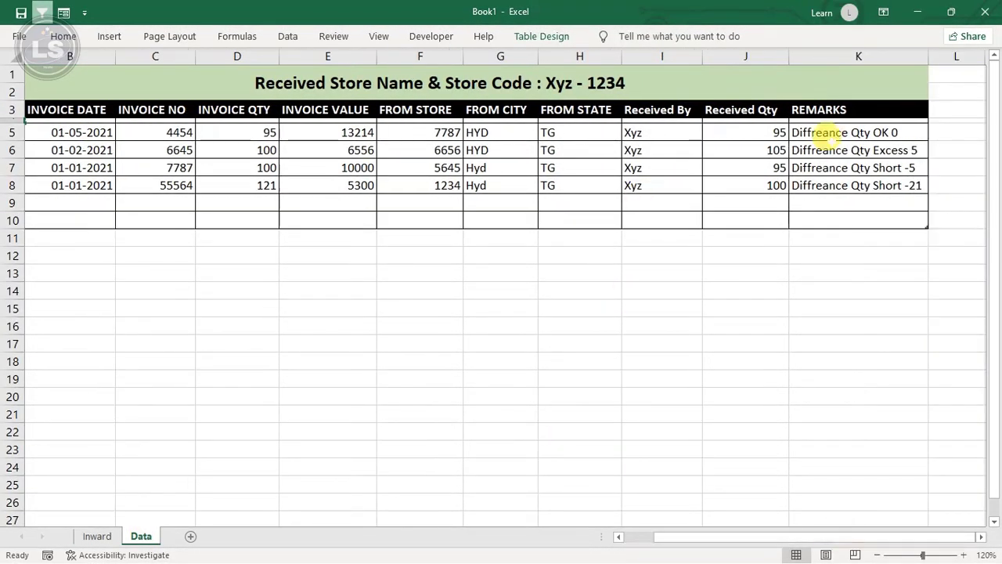
Step: Compare the invoice quantity, received quantity and remarks of the record in row 5 and return to the Inward form
click(825, 132)
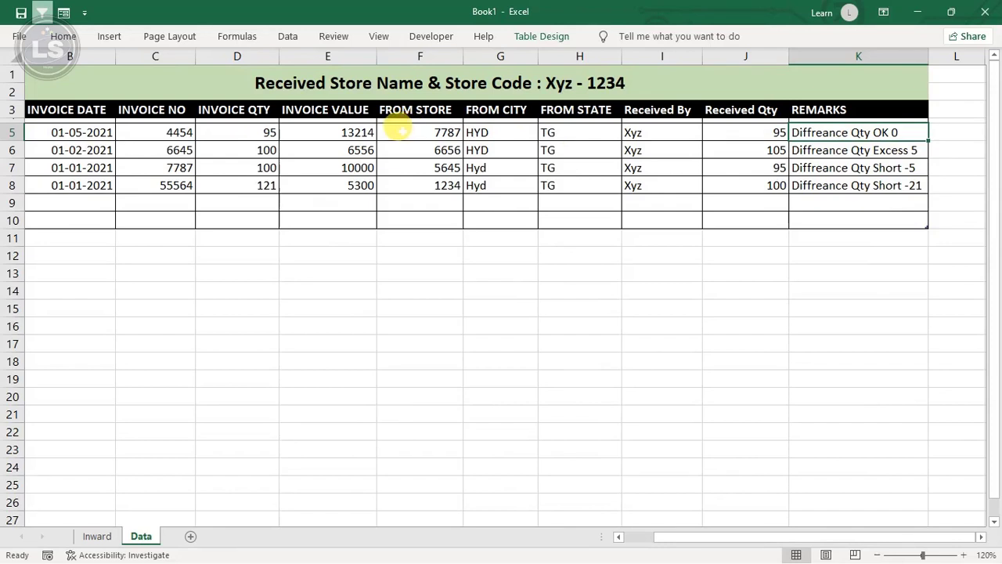
click(396, 130)
click(230, 131)
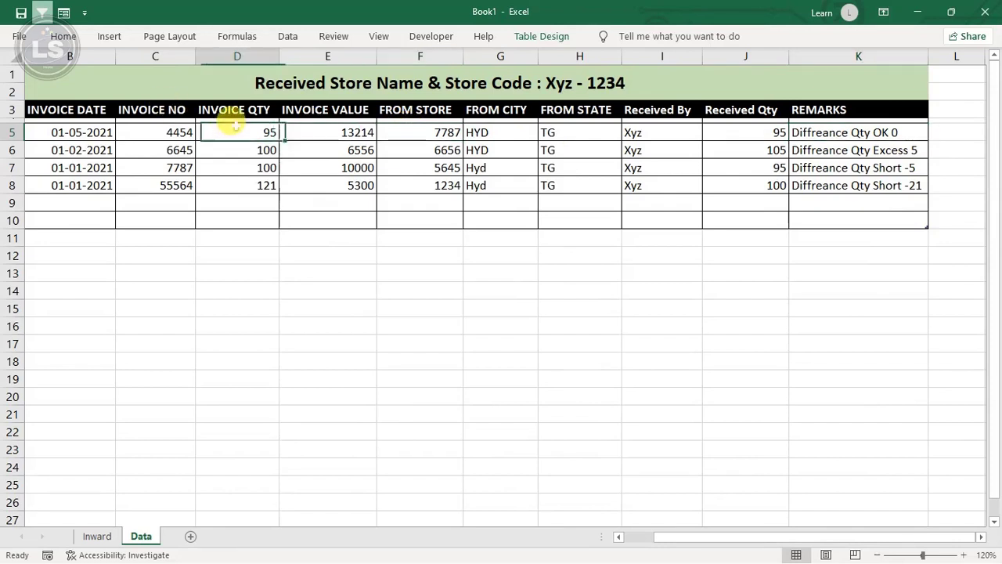
click(728, 135)
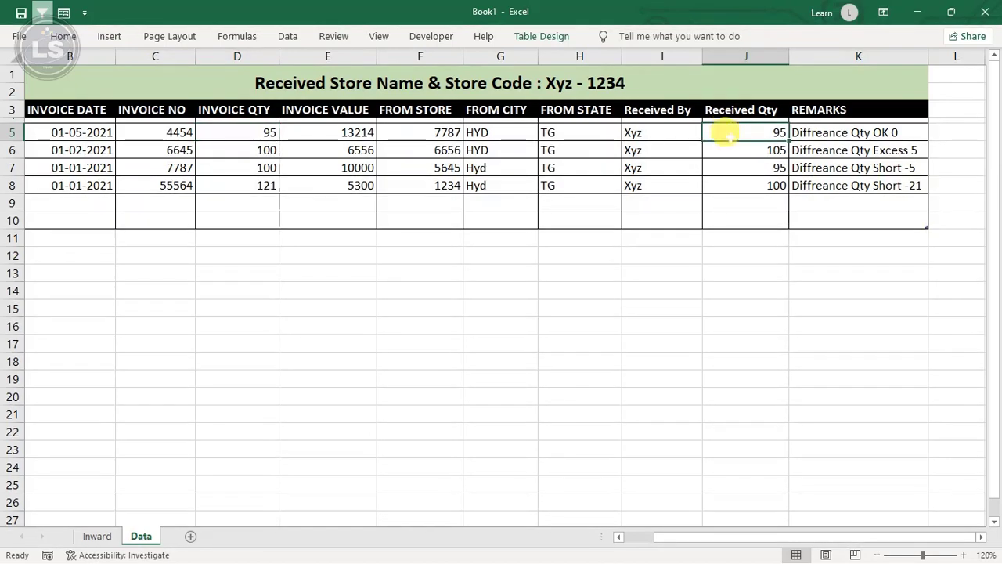
click(619, 537)
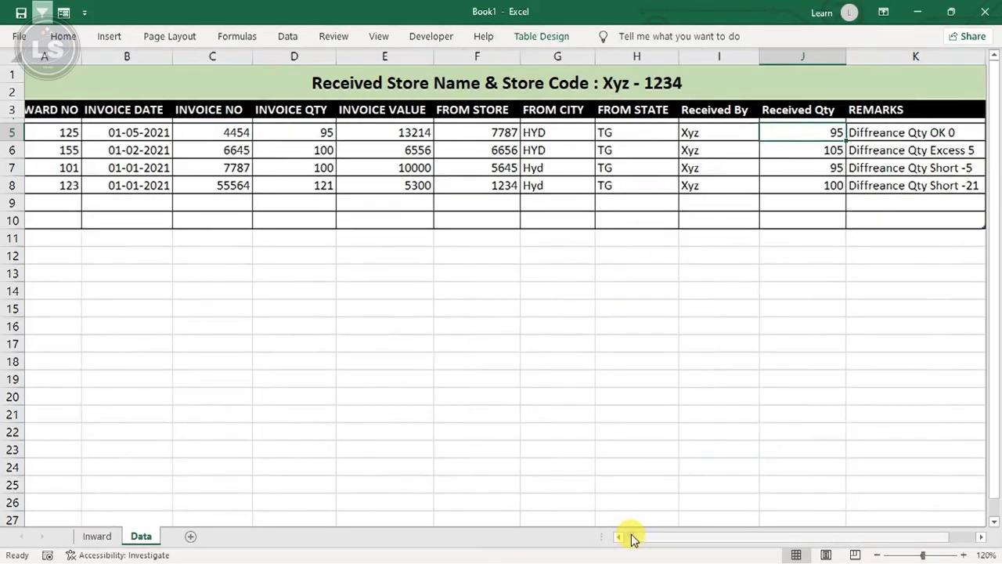
click(98, 535)
click(376, 388)
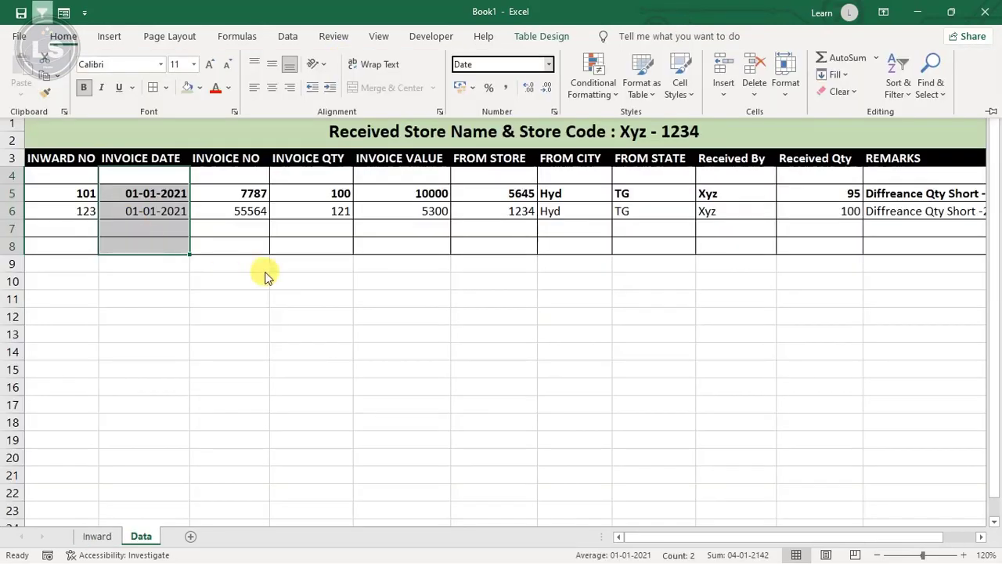
Step: Remove the bold formatting from the Data sheet's table rows 4 to 8 across all columns
key(ctrl+F1)
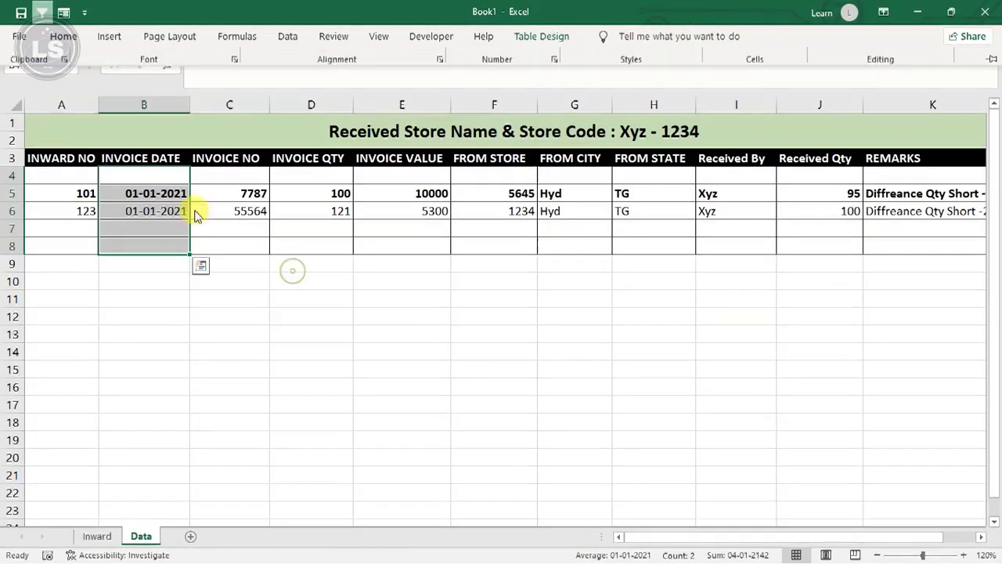
click(200, 210)
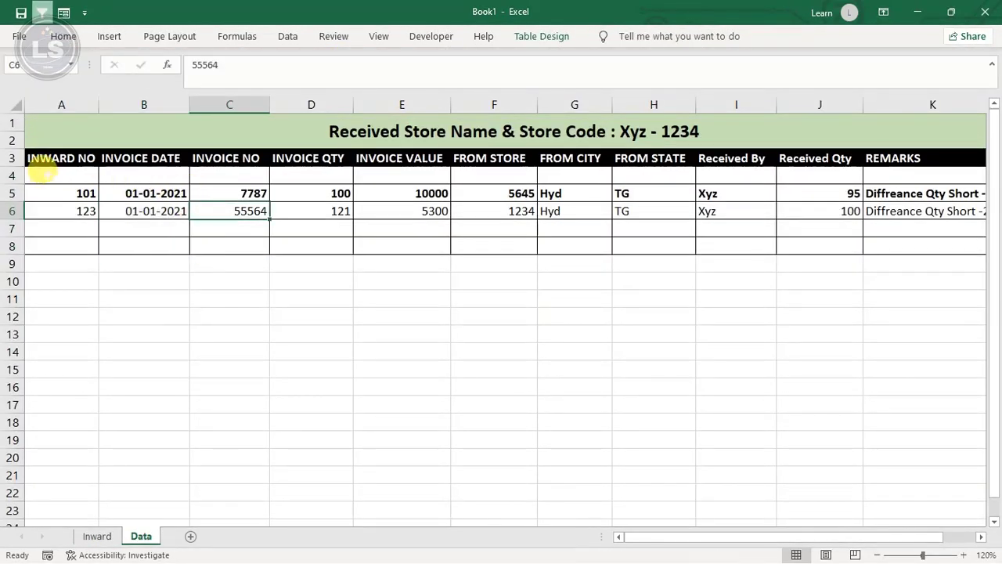
drag(55, 177, 144, 227)
drag(981, 242, 815, 243)
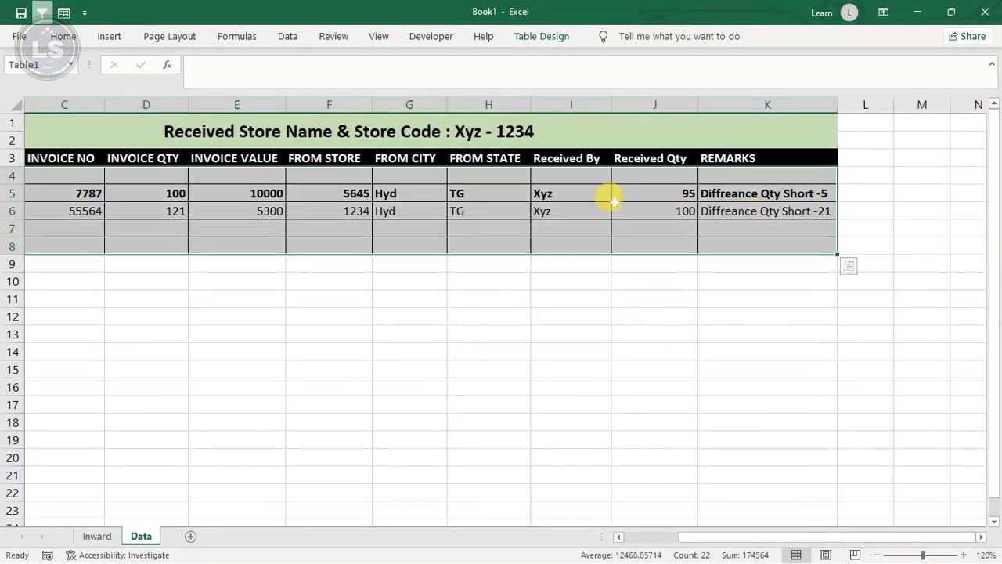
click(67, 35)
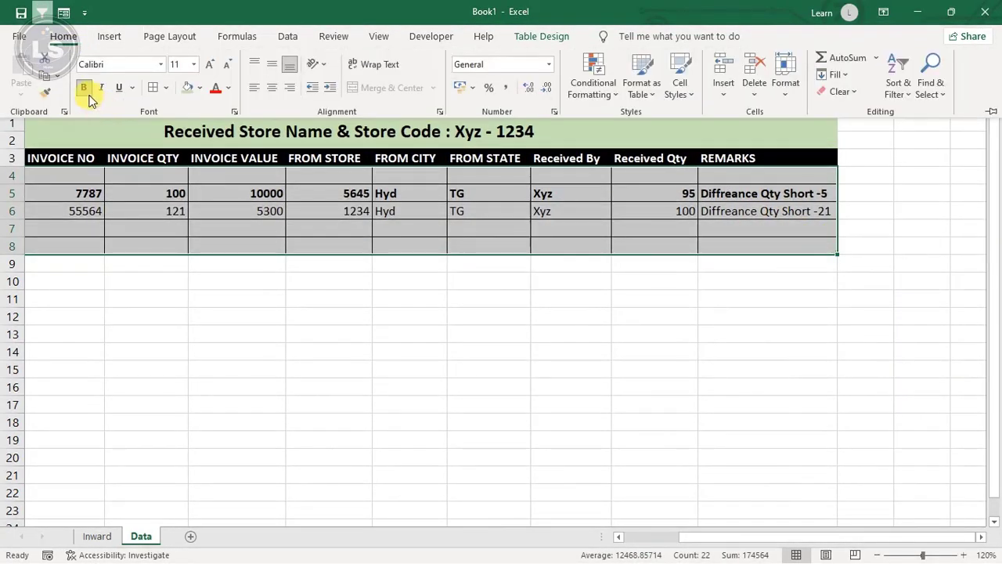
click(83, 88)
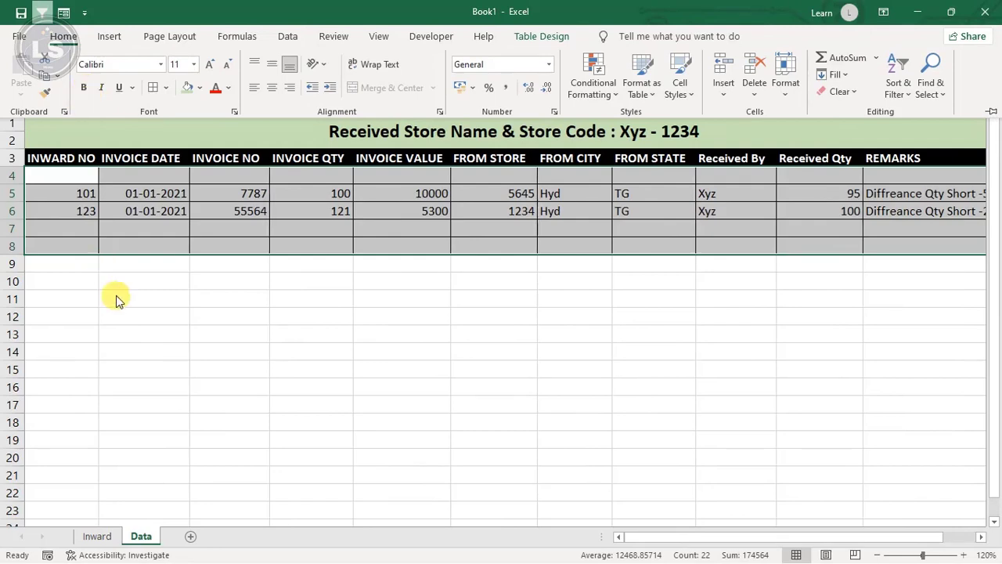
Step: Shrink the blank row 4 below the Data sheet's headers to a thin strip and return to the Inward form
click(138, 196)
click(11, 175)
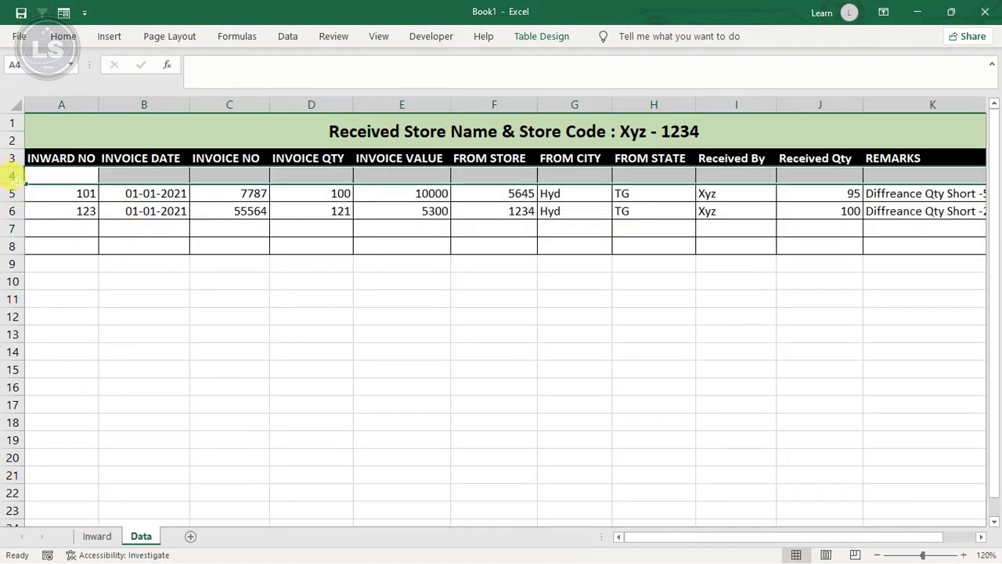
drag(12, 185, 11, 168)
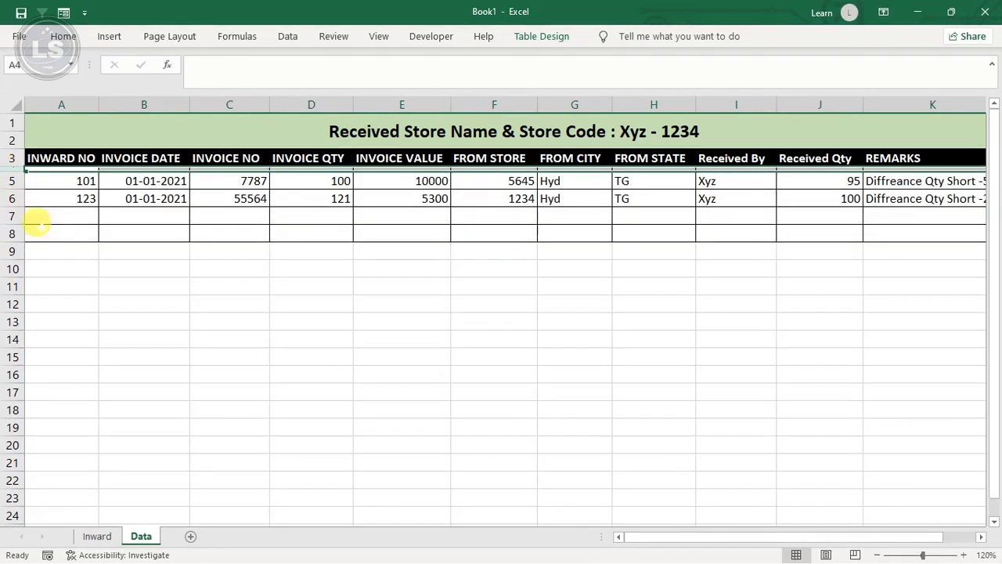
click(128, 250)
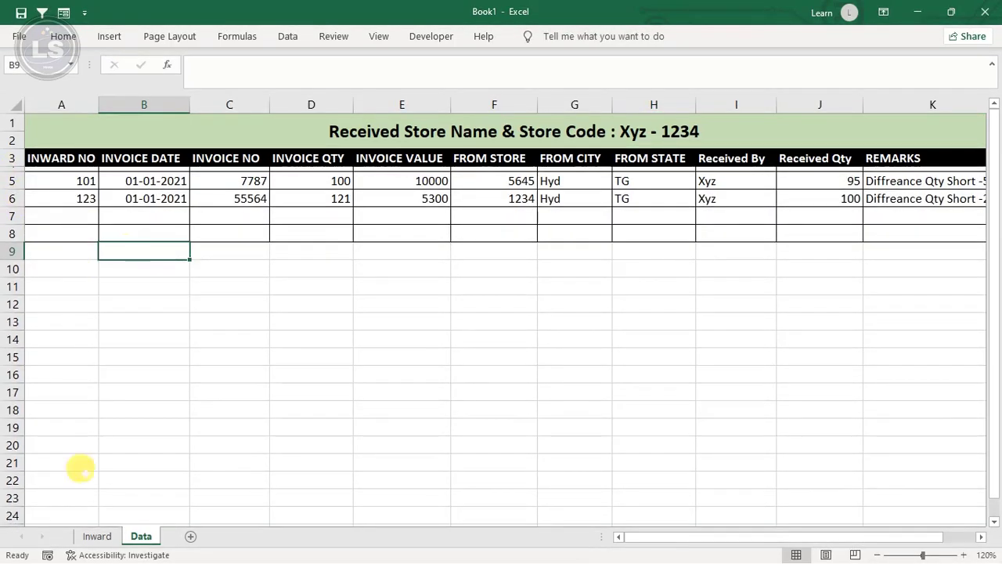
click(95, 537)
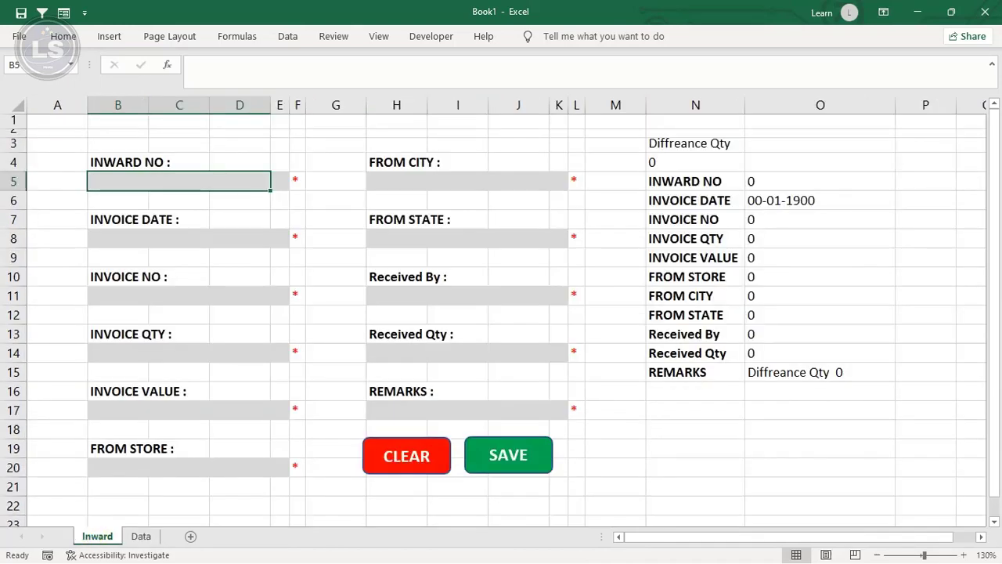
Step: Try to enter 95 and 69 as the form's inward number
text(95)
click(253, 162)
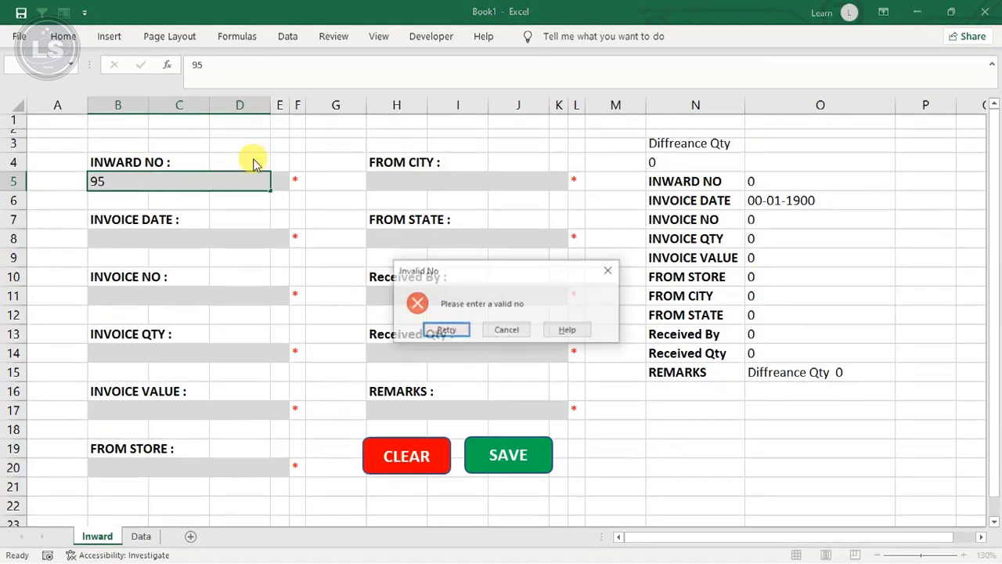
key(Escape)
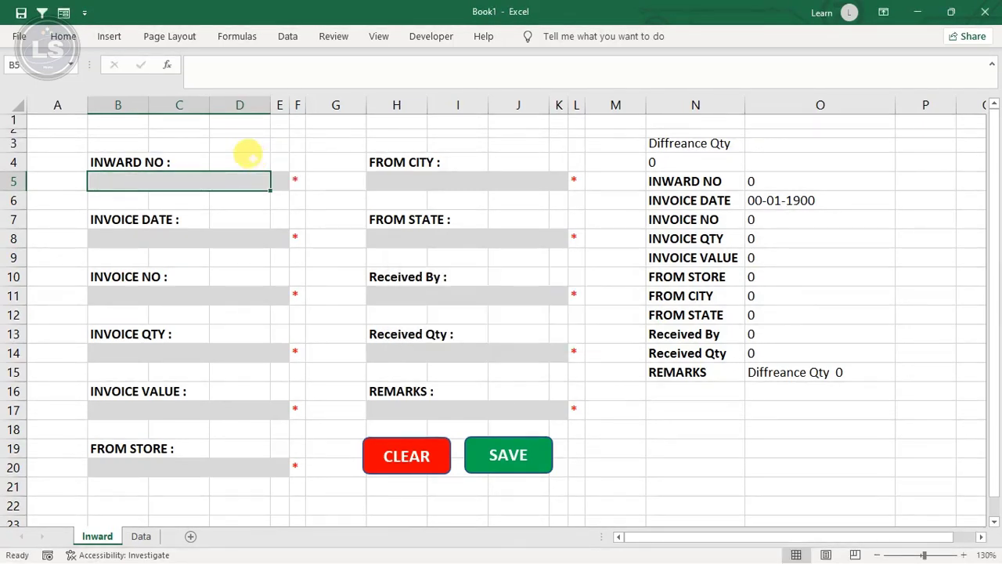
text(69)
key(Return)
key(Escape)
Step: Fill in inward number 155, invoice date 01-02-2021, invoice number 6645 and invoice quantity 100 in the form
text(155)
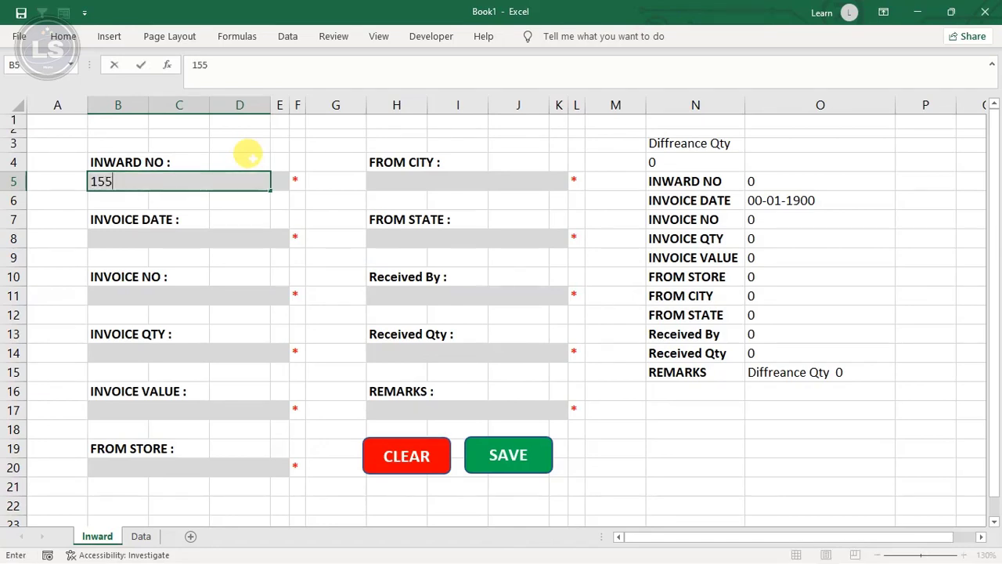
key(Return)
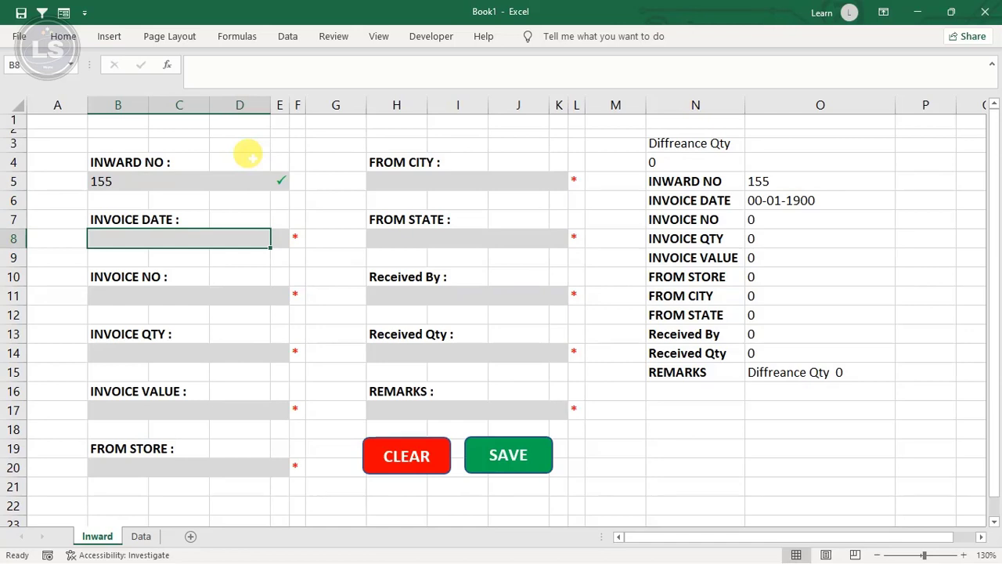
text(01-02-2021)
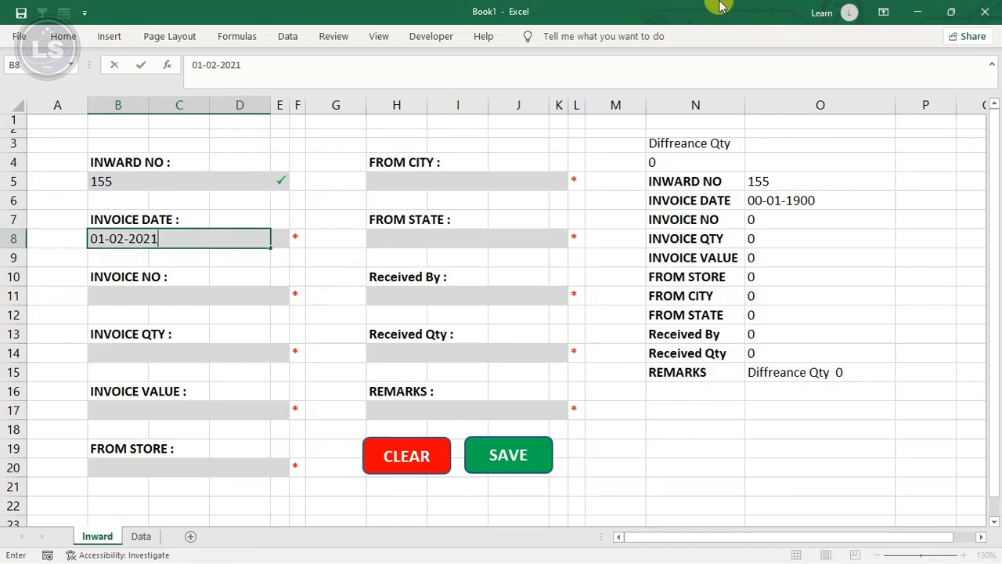
key(Return)
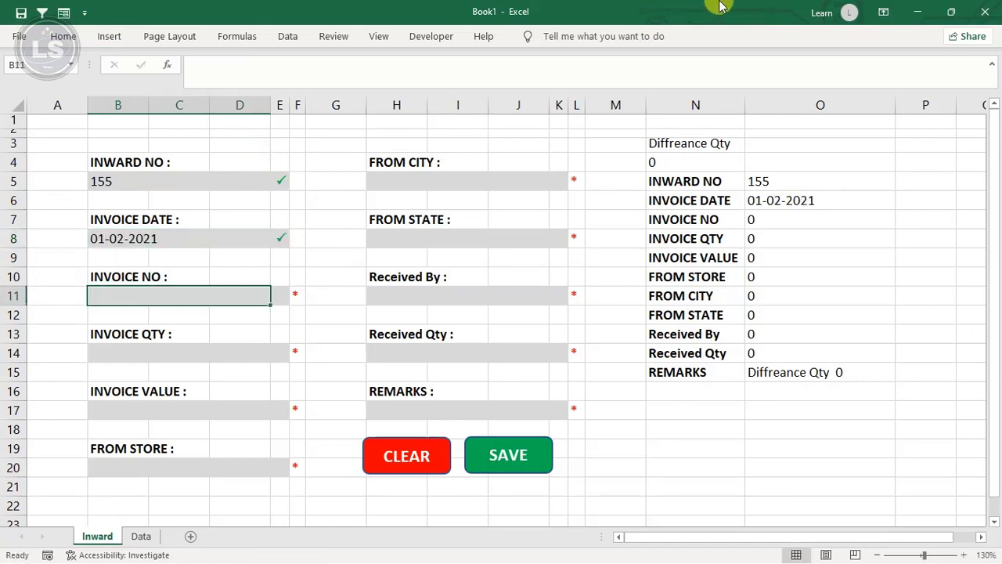
text(6645)
key(Return)
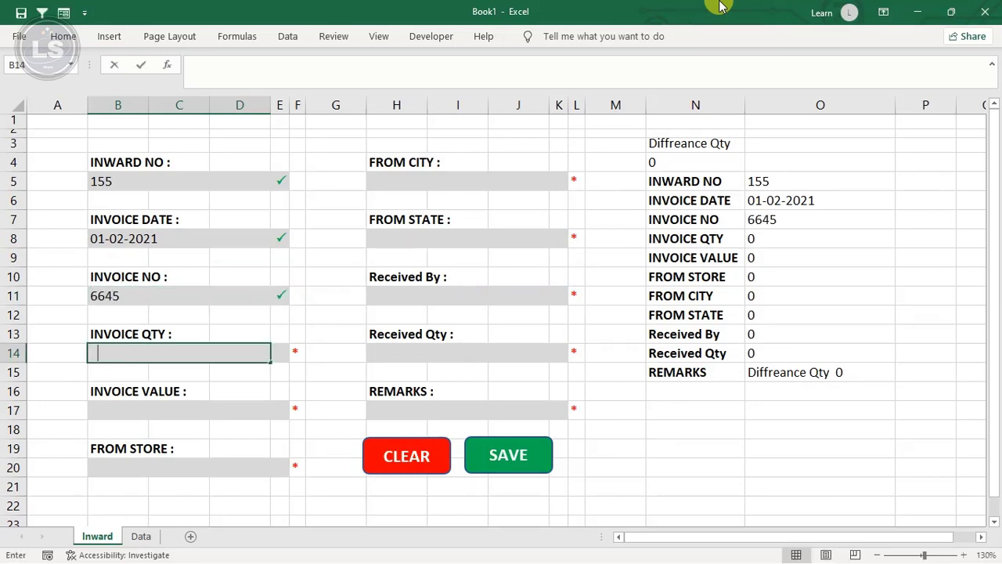
text(100)
key(Return)
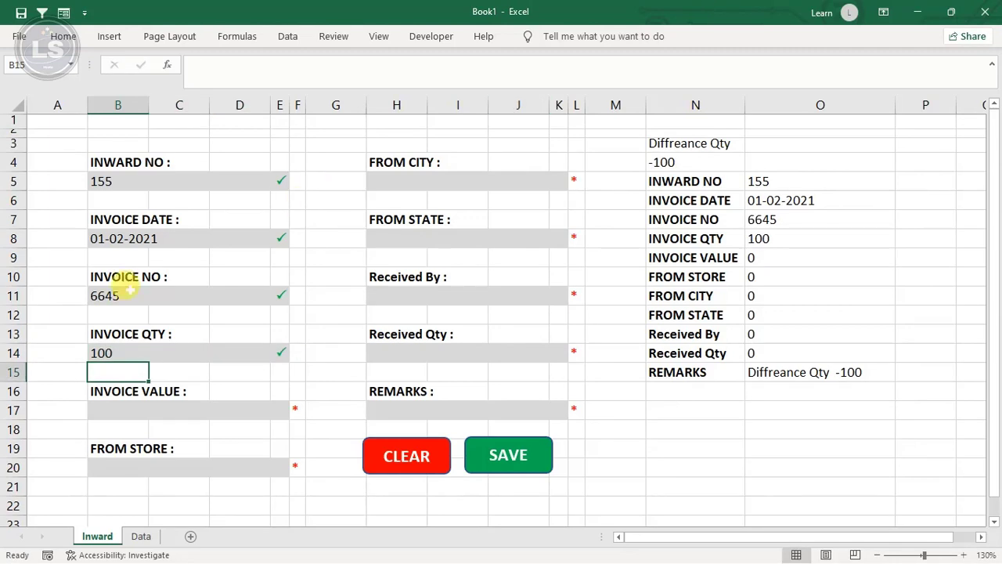
Step: Fill in 6556 as the invoice value and 6656 as the sending store in the form
click(114, 406)
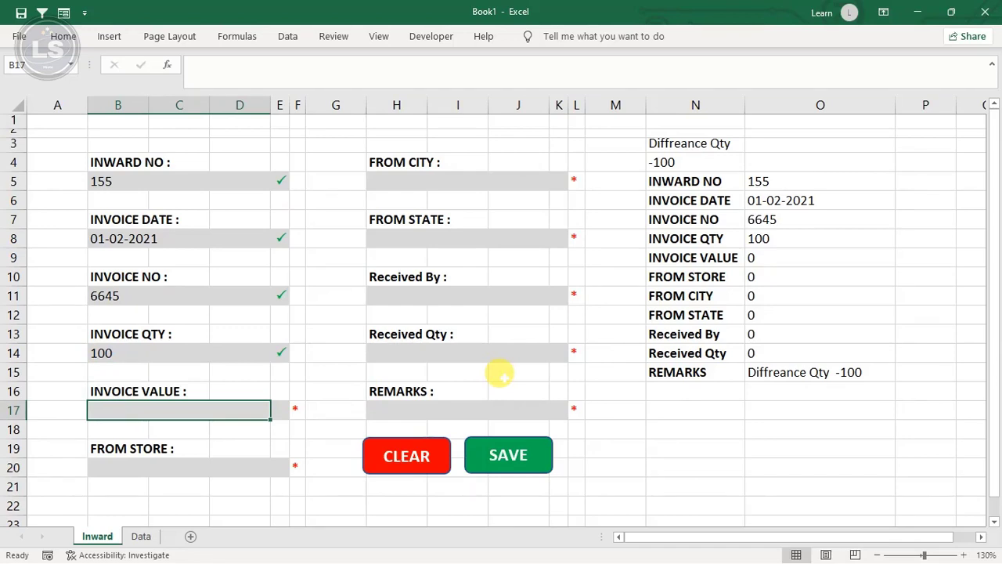
text(654)
key(Return)
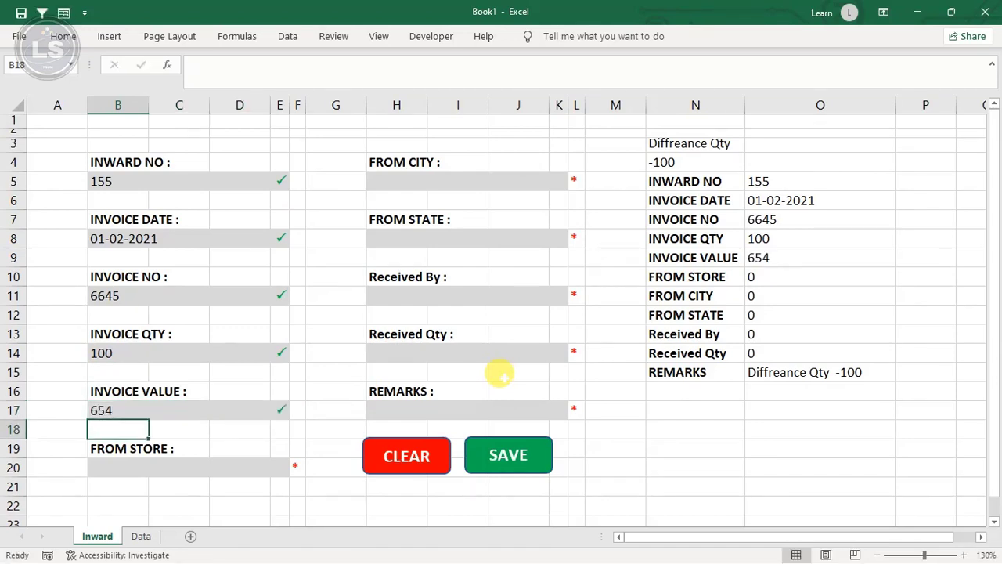
key(Up)
text(65564)
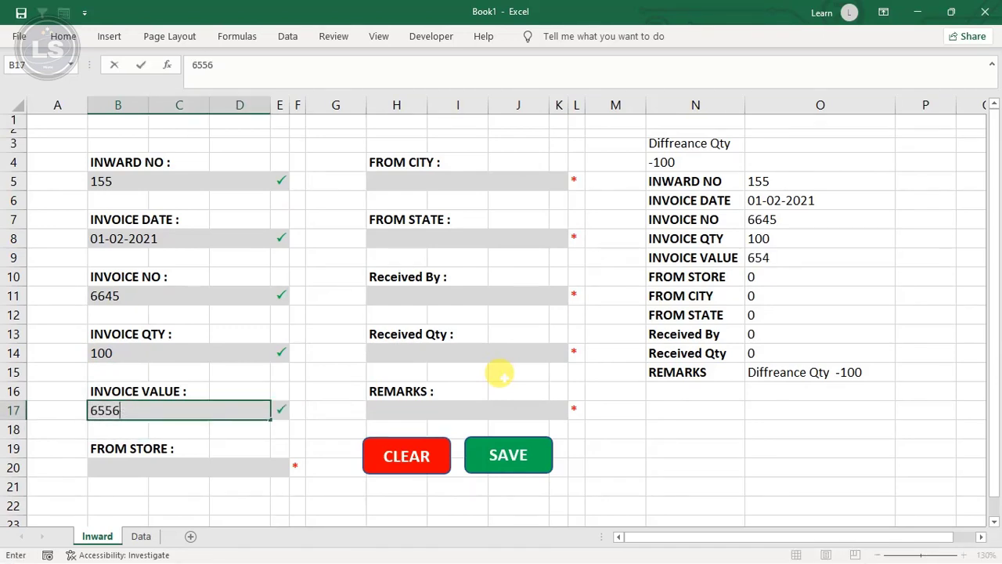
key(Return)
click(116, 467)
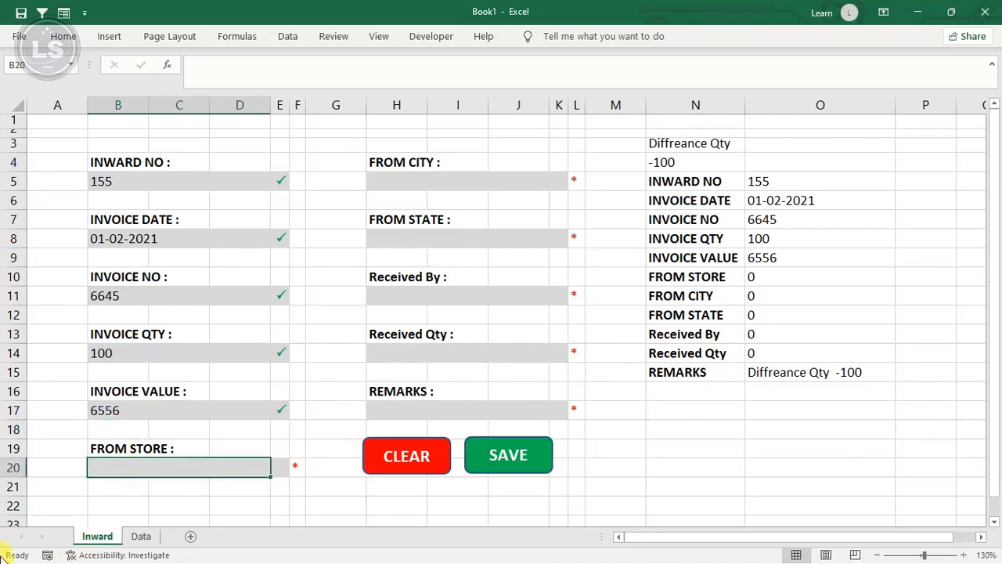
text(66564)
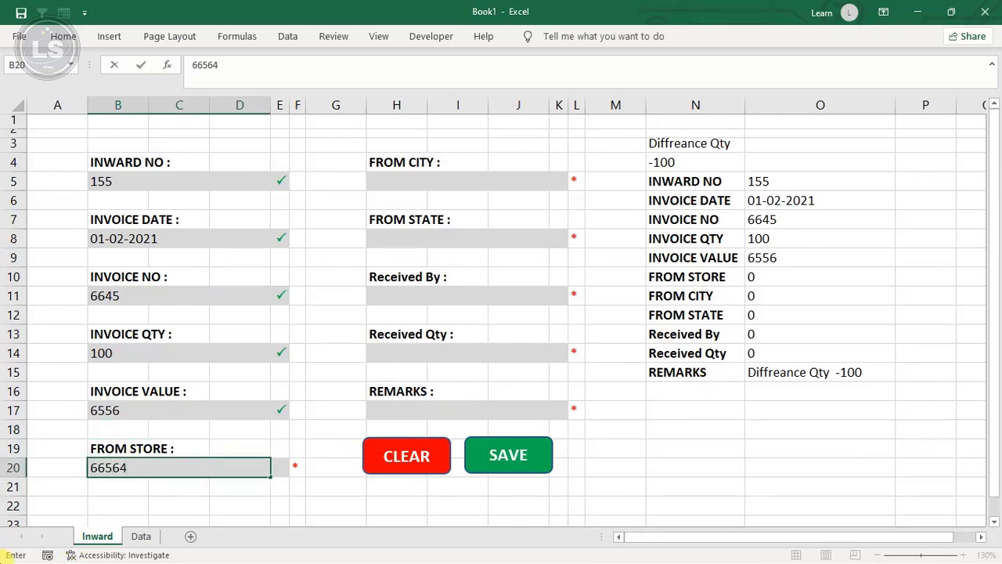
key(BackSpace)
key(Return)
Step: Enter HYD as the originating city and TG as the originating state in the form
click(413, 177)
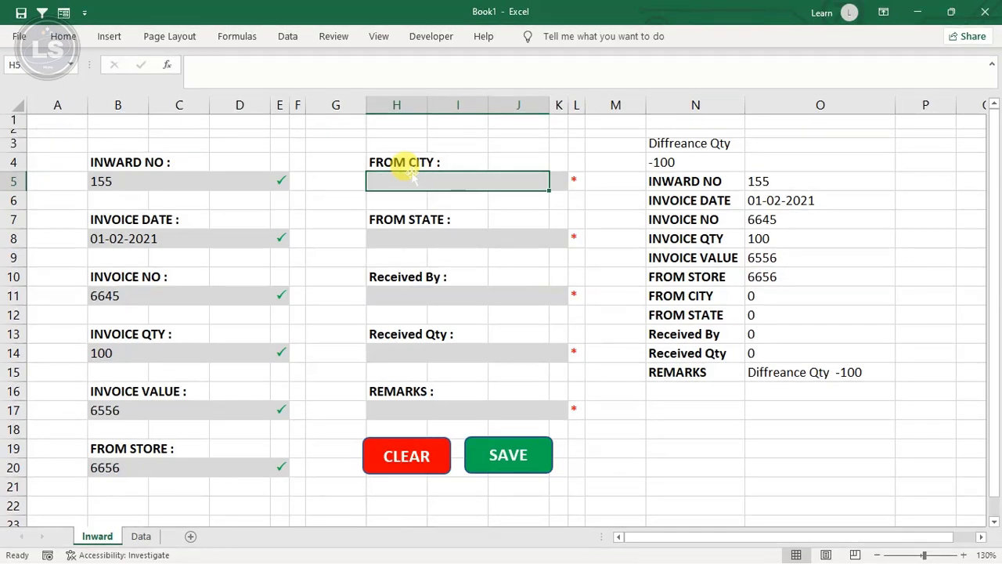
text(HYD)
key(Return)
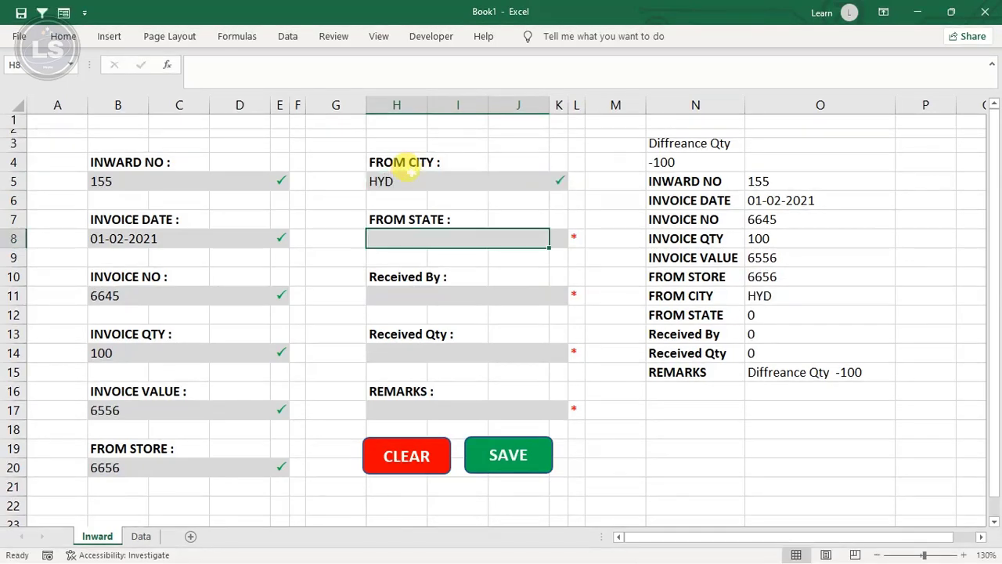
text(TG)
key(Return)
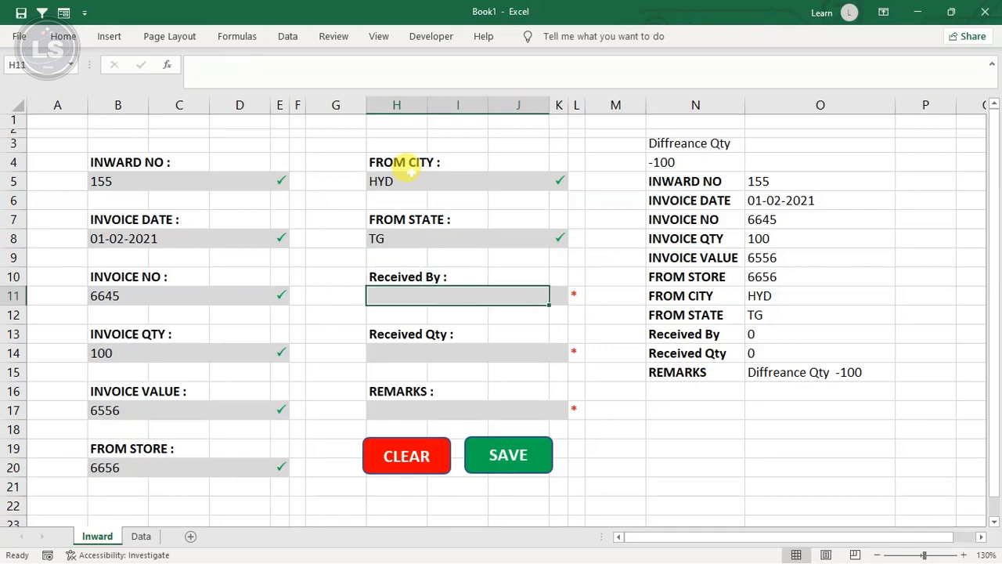
Step: Fill in Xyz as the receiver and 105 as the received quantity
text(X)
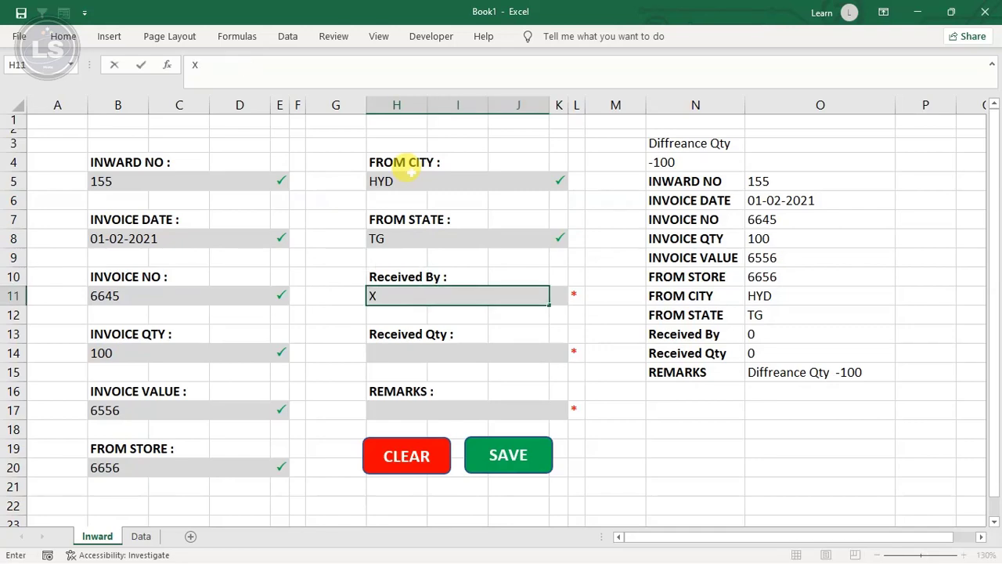
text(yz)
key(Return)
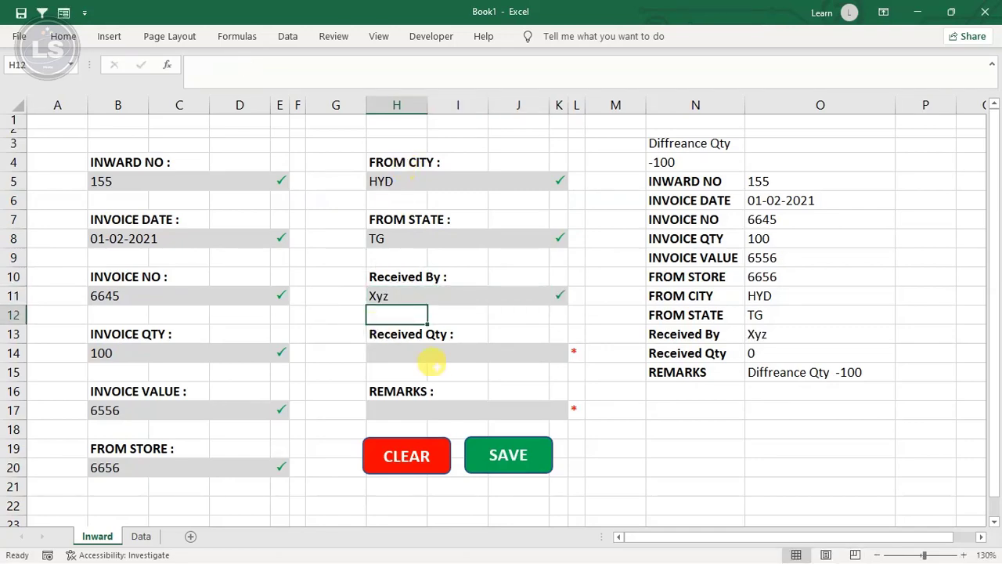
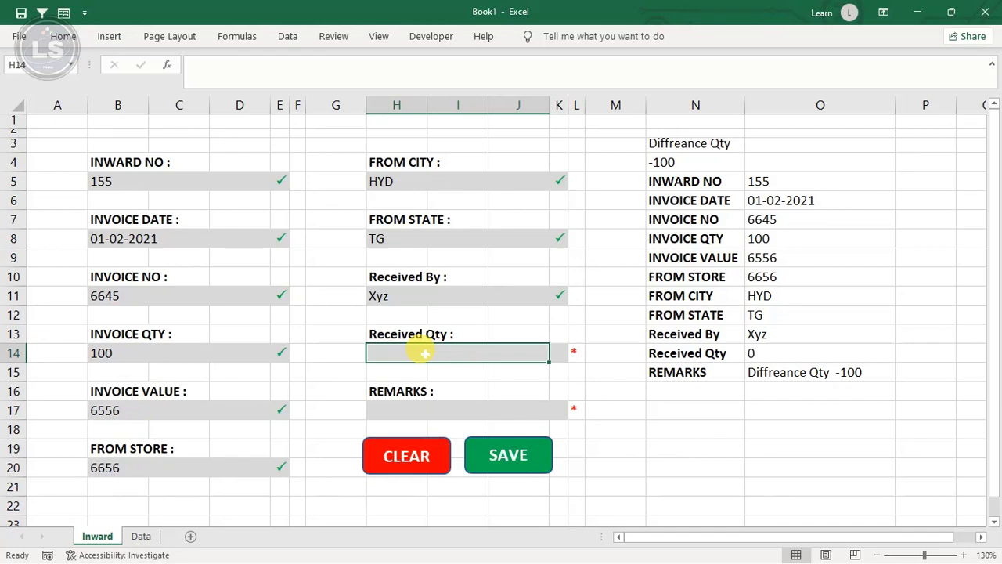
text(105)
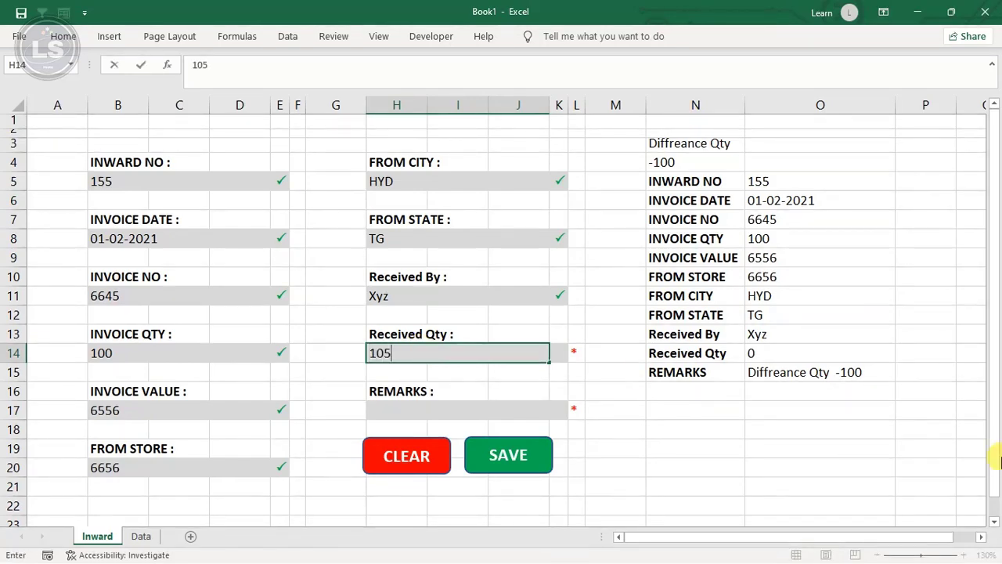
key(Return)
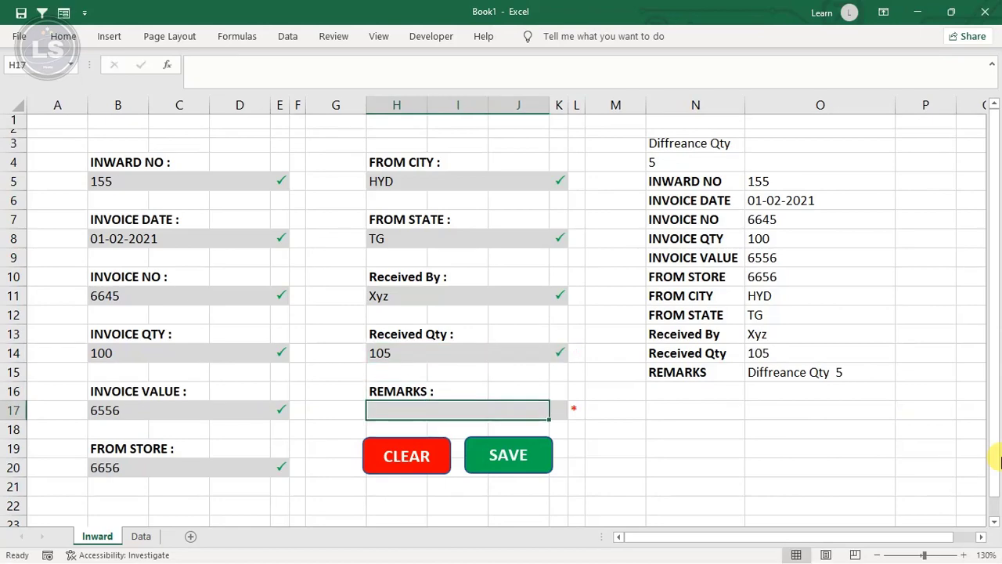
Step: Enter Excess as the remark and save the inward record to the Data sheet
text(E)
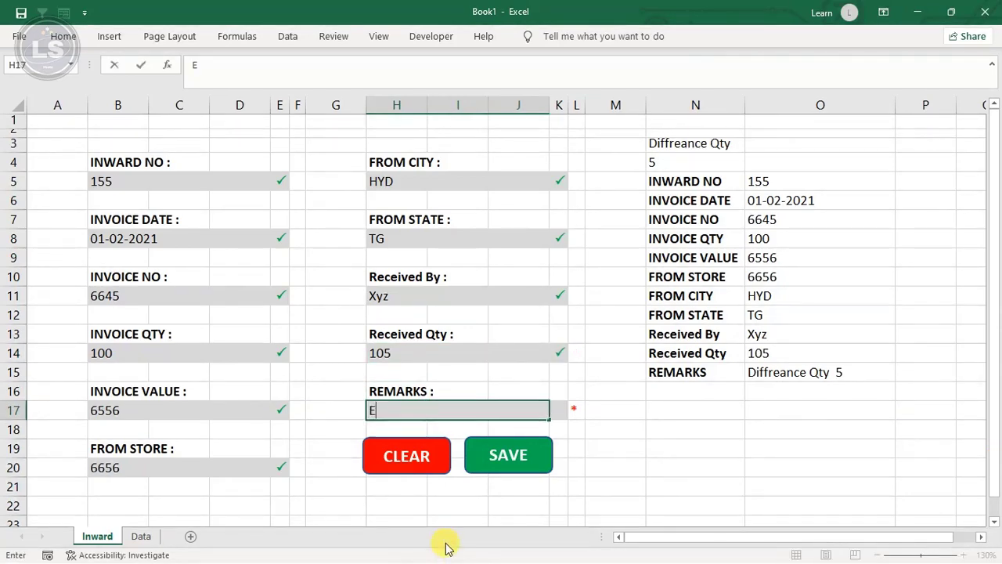
text(xcess)
key(Return)
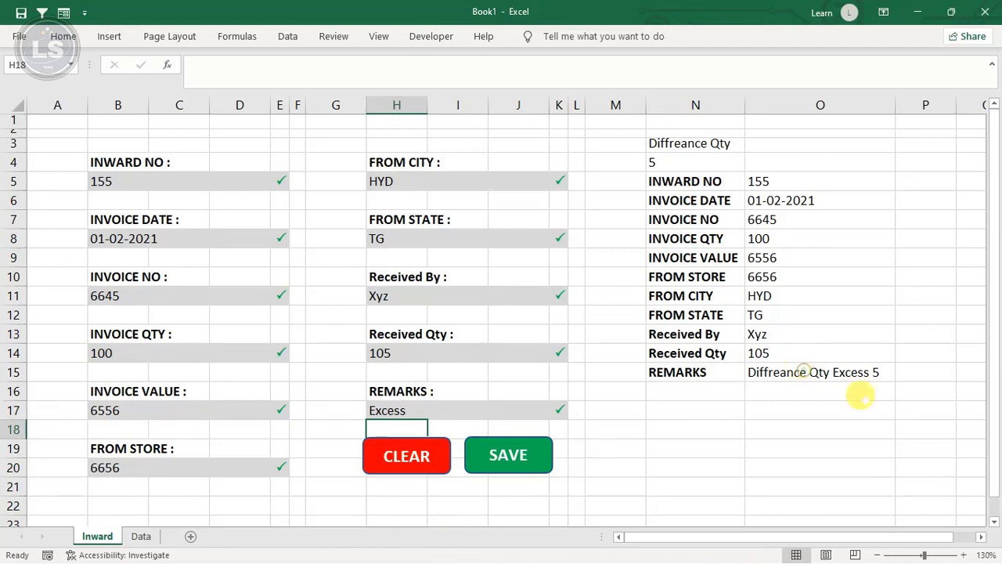
click(873, 373)
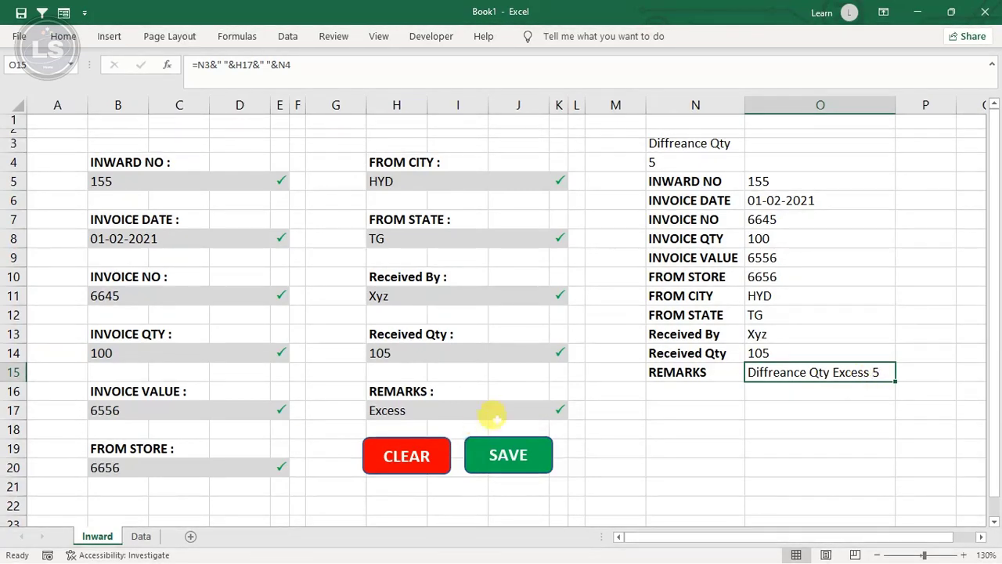
click(505, 456)
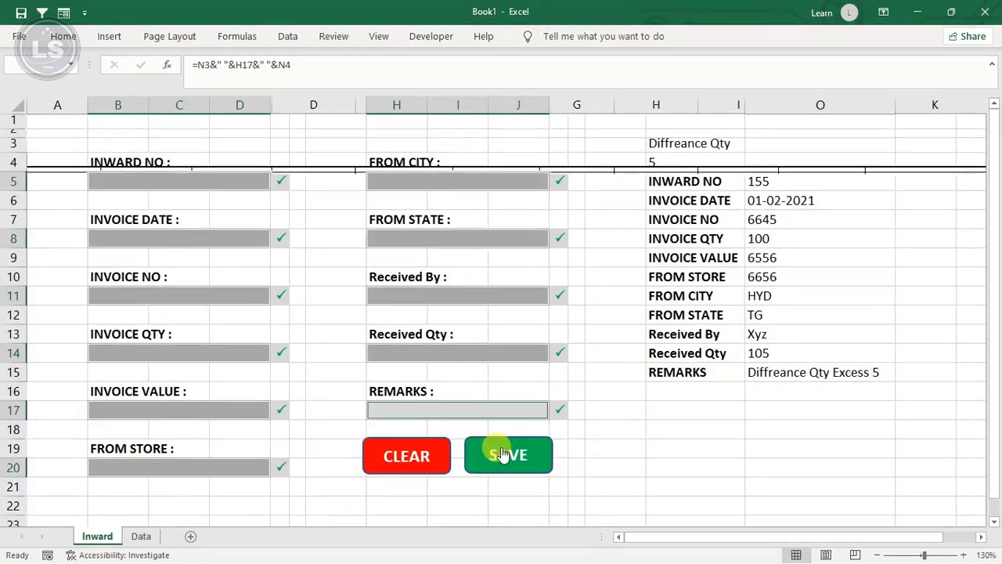
Step: Check the newest record on the Data sheet, comparing its invoice quantity, received quantity and remarks
click(147, 536)
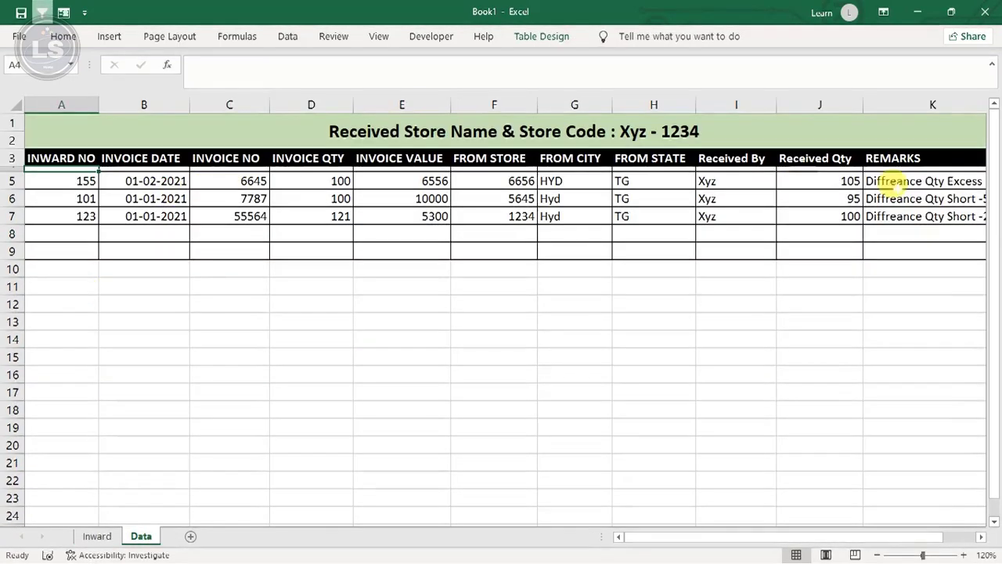
drag(811, 539, 884, 542)
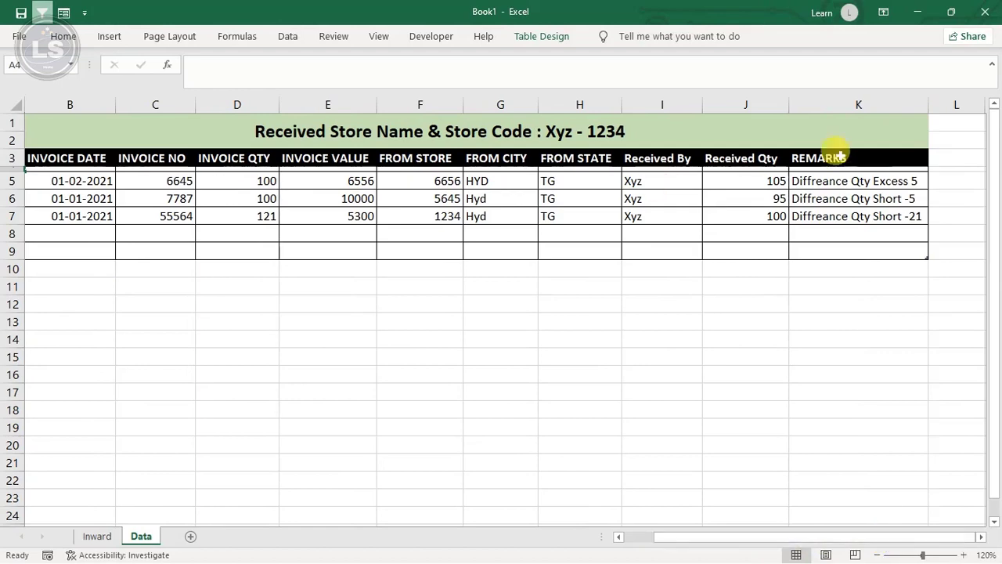
click(888, 180)
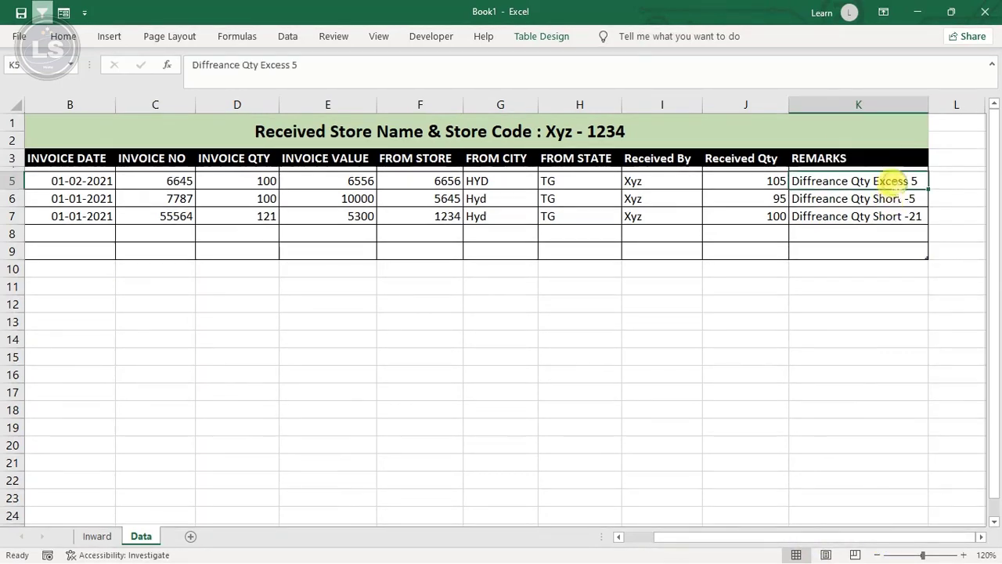
click(560, 180)
click(232, 181)
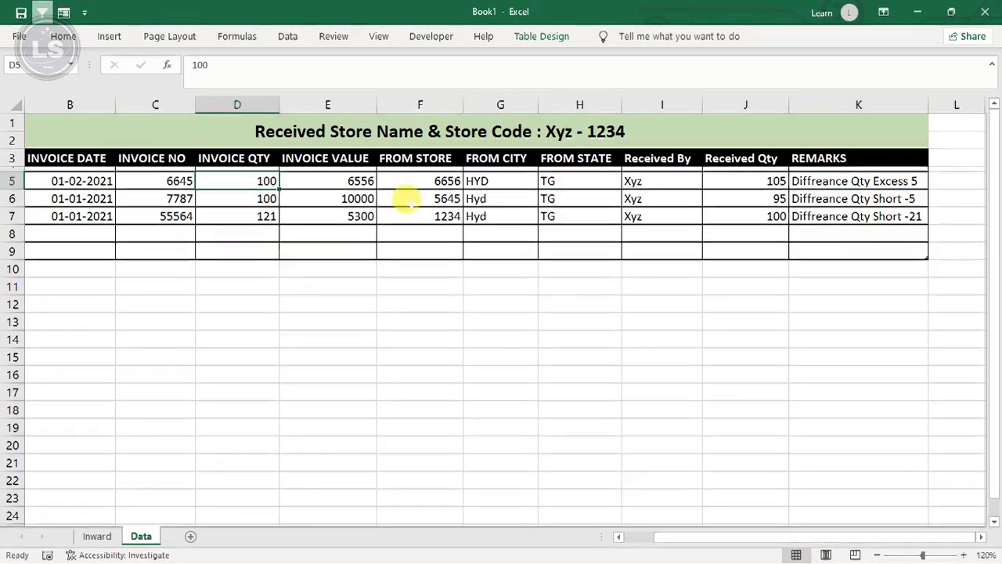
click(735, 179)
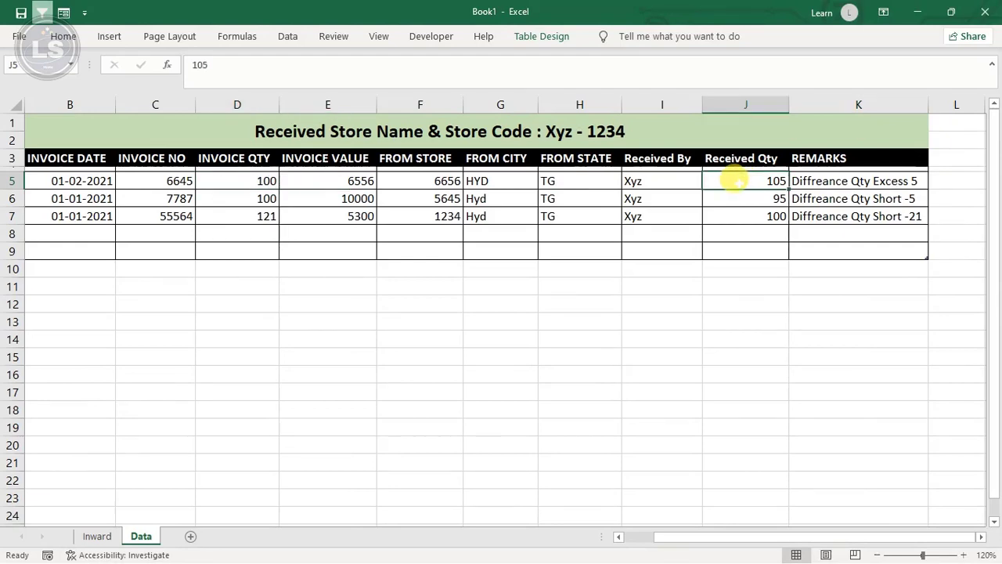
click(828, 181)
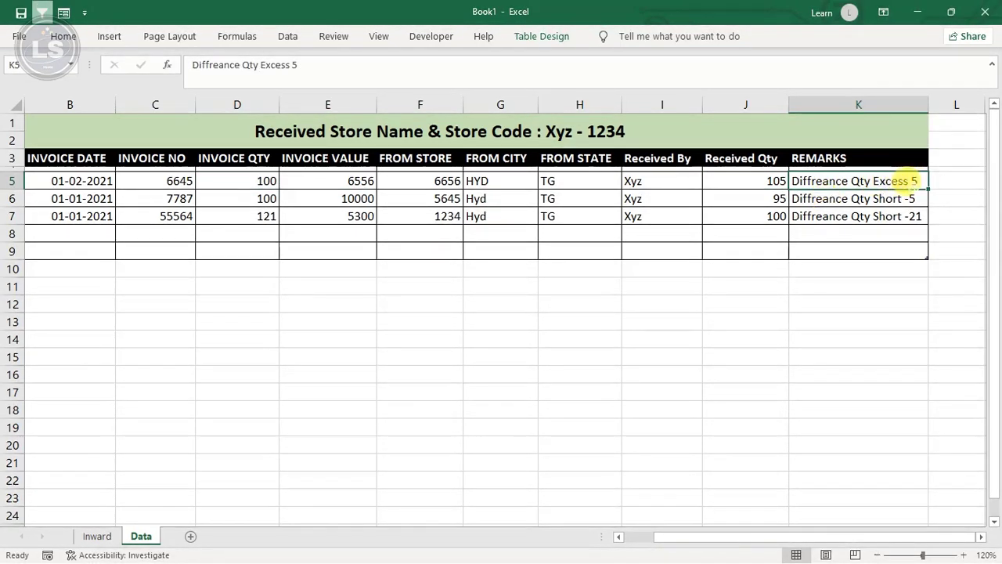
Step: Hide helper columns N and O on the Inward sheet and widen column M across their space
click(97, 536)
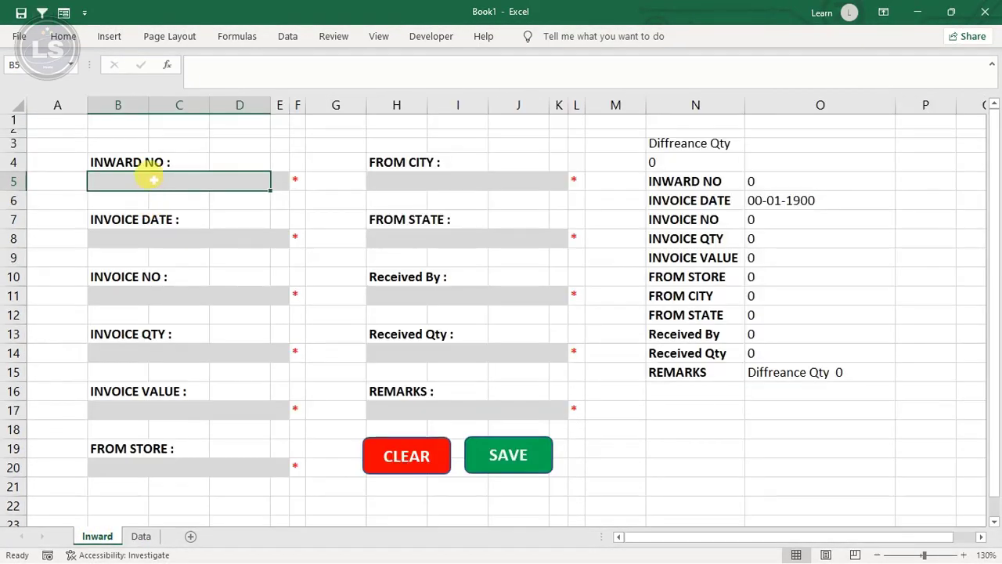
click(696, 104)
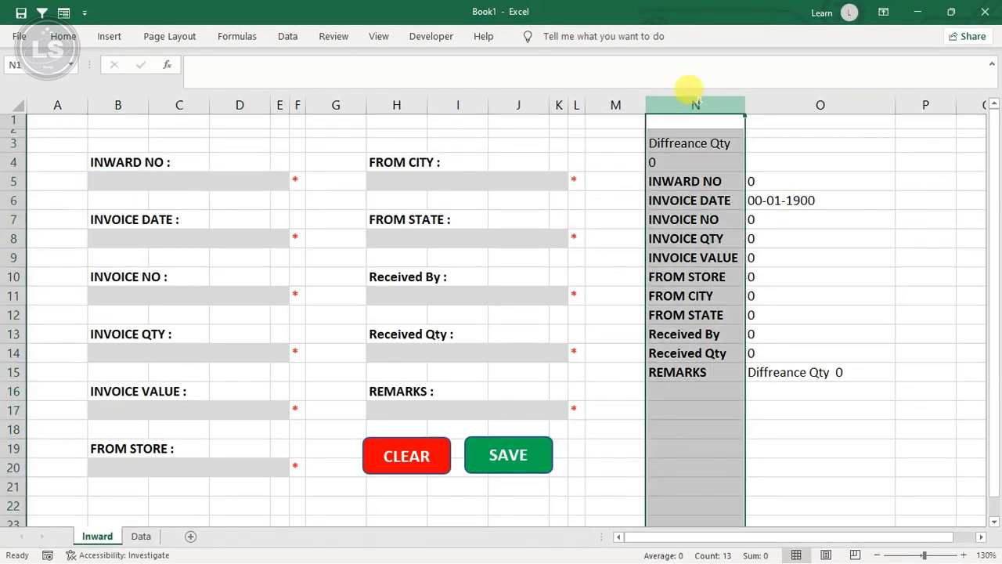
key(shift+Right)
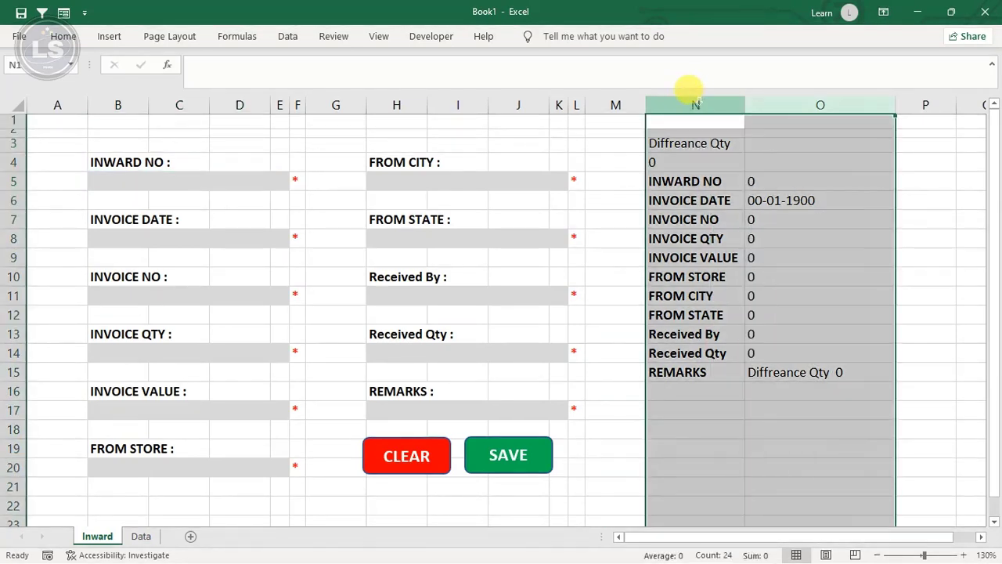
right_click(696, 104)
key(Up)
key(Up)
key(Escape)
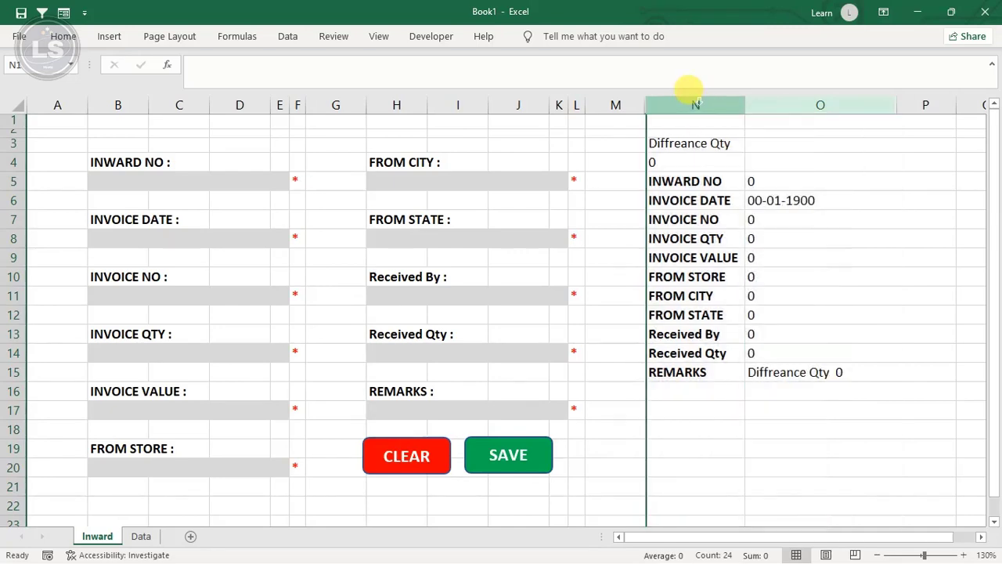
drag(647, 105, 893, 105)
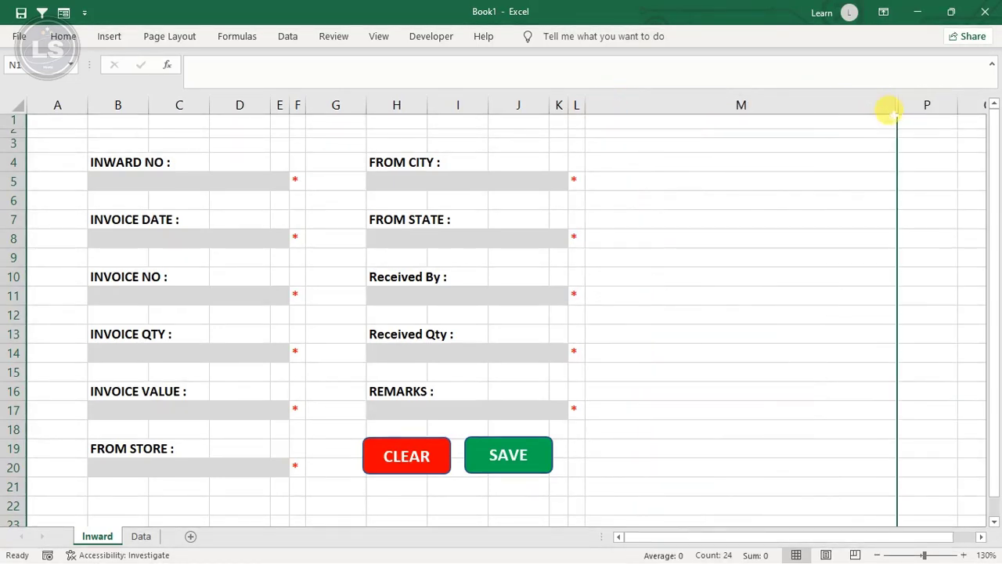
click(780, 180)
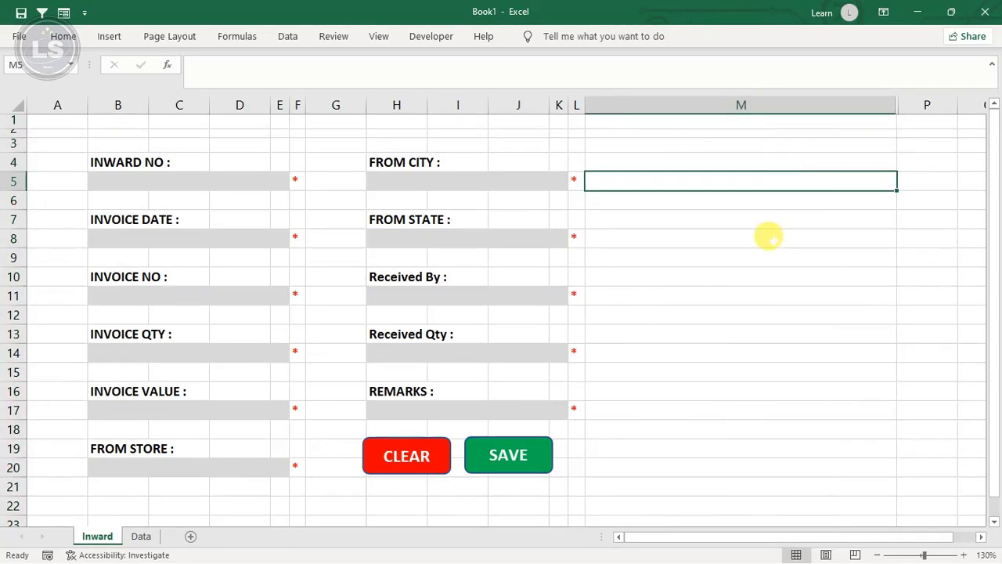
Step: Turn off the gridlines, headings and formula bar for the Inward sheet and collapse the ribbon
click(15, 103)
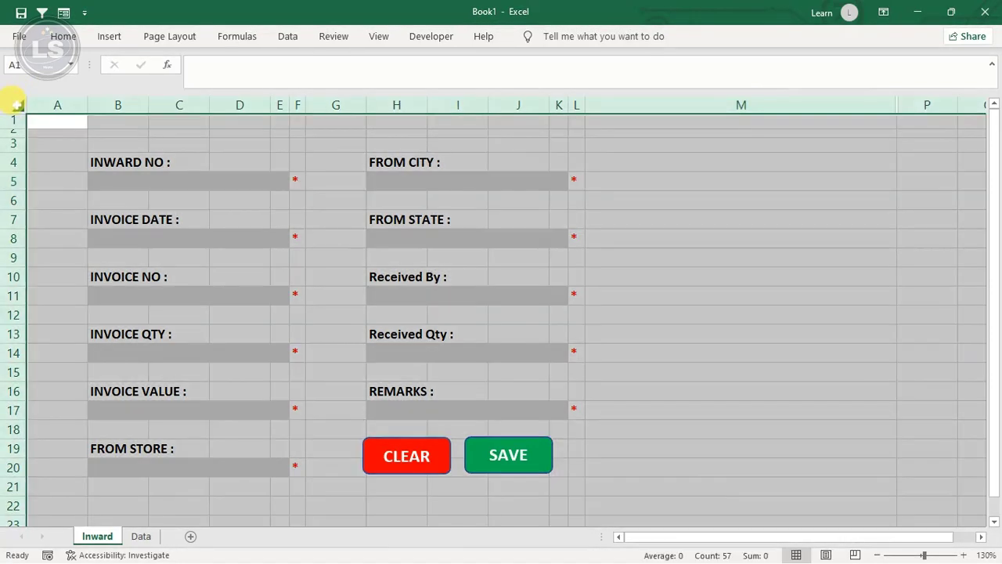
click(348, 39)
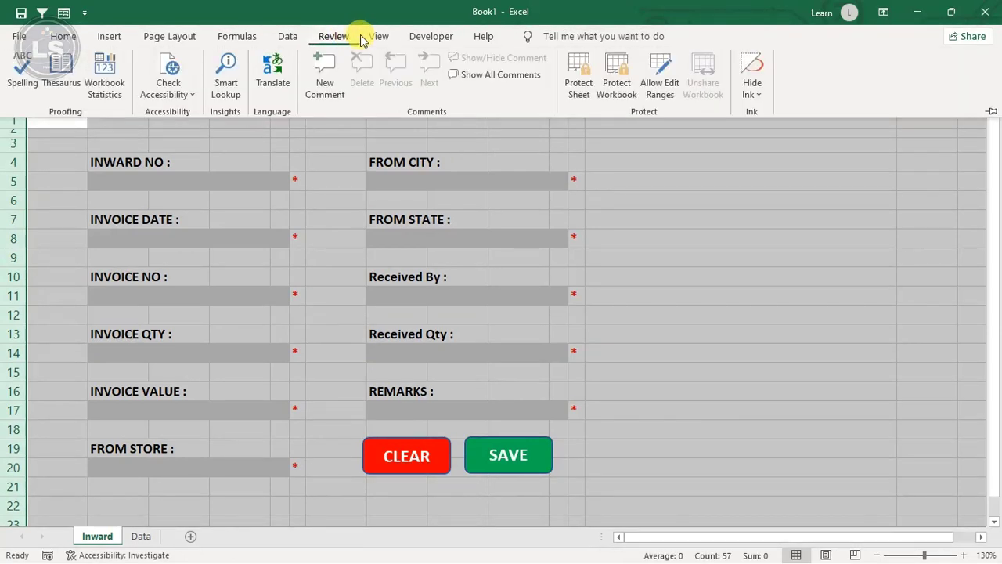
click(368, 39)
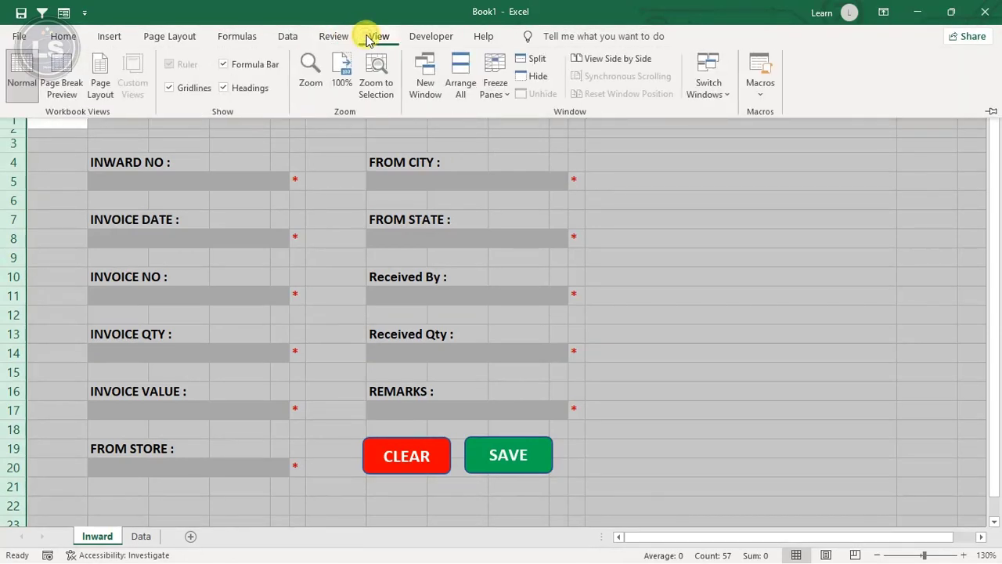
click(191, 89)
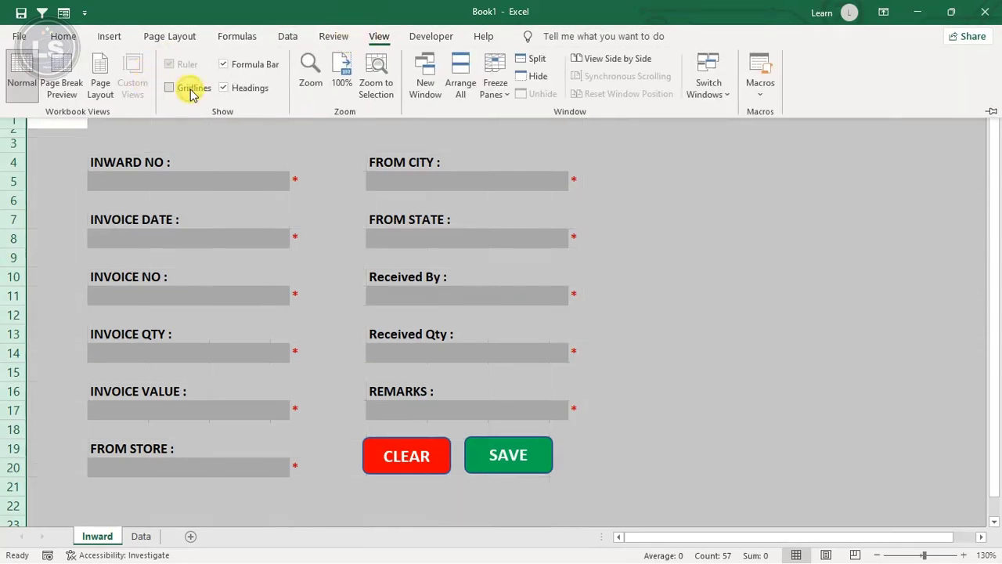
click(251, 90)
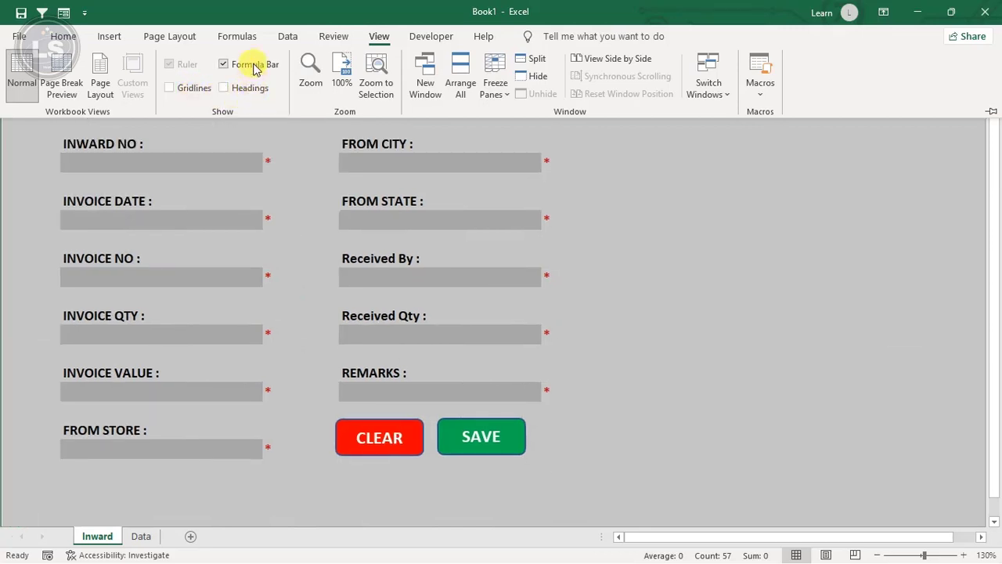
click(253, 66)
key(ctrl+F1)
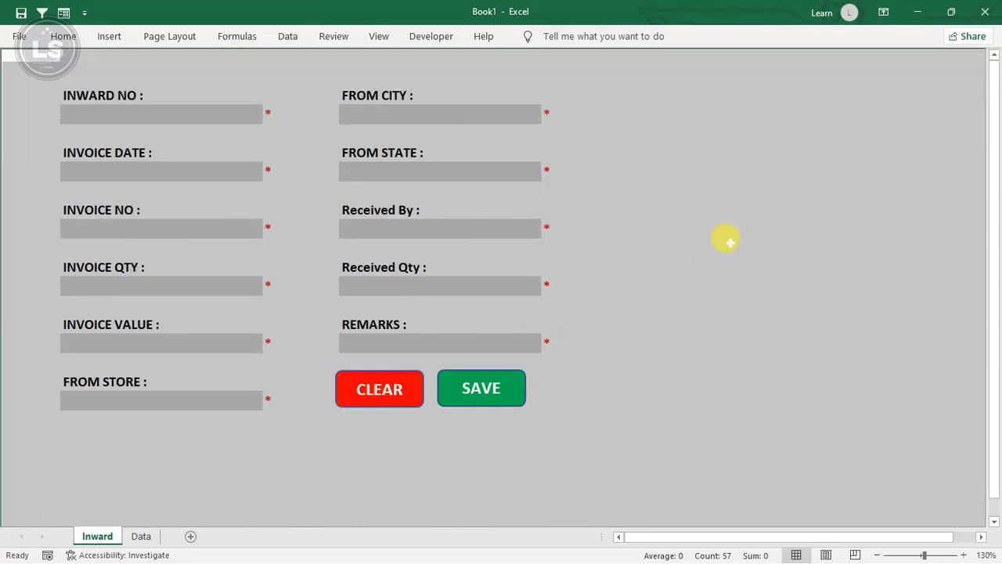
click(715, 227)
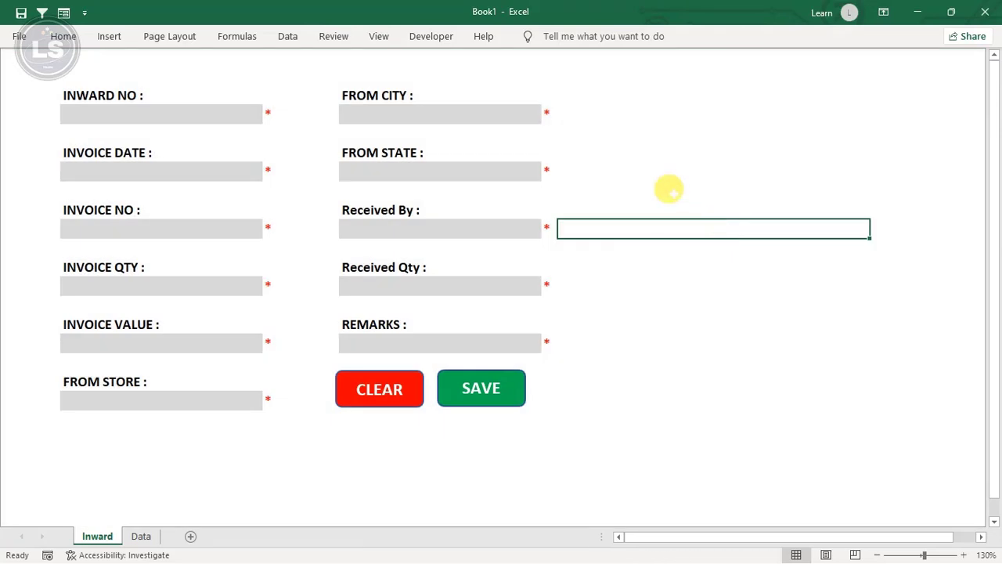
Step: Fill in inward number 125, invoice date 01-05-2021 and invoice number 4454 in the form
click(134, 110)
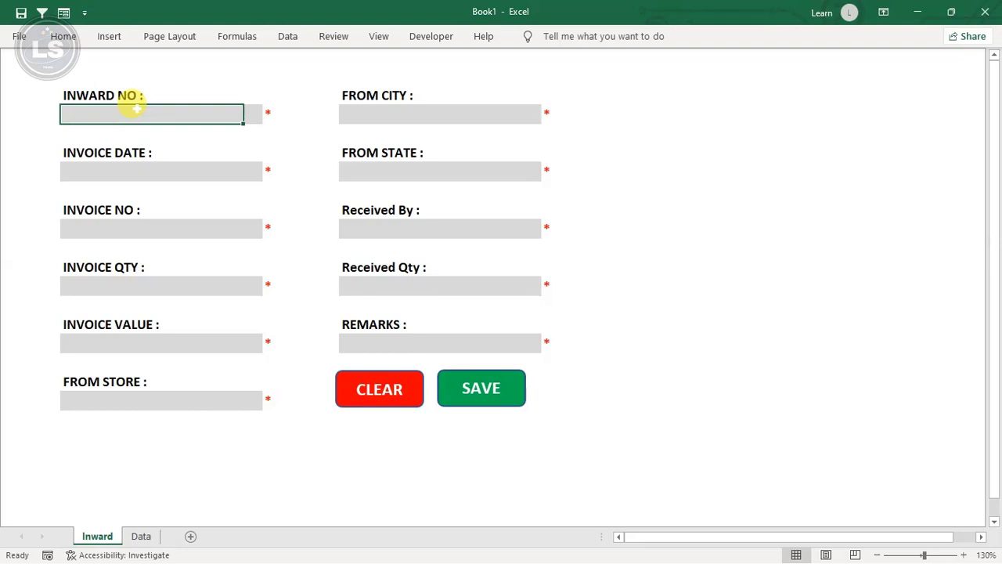
text(123)
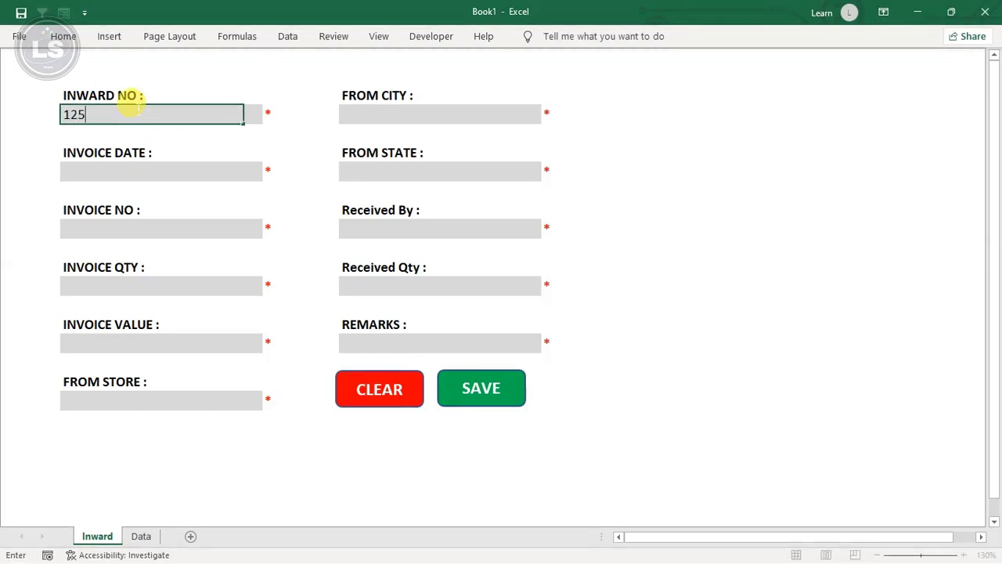
key(Return)
text(01-05-2021)
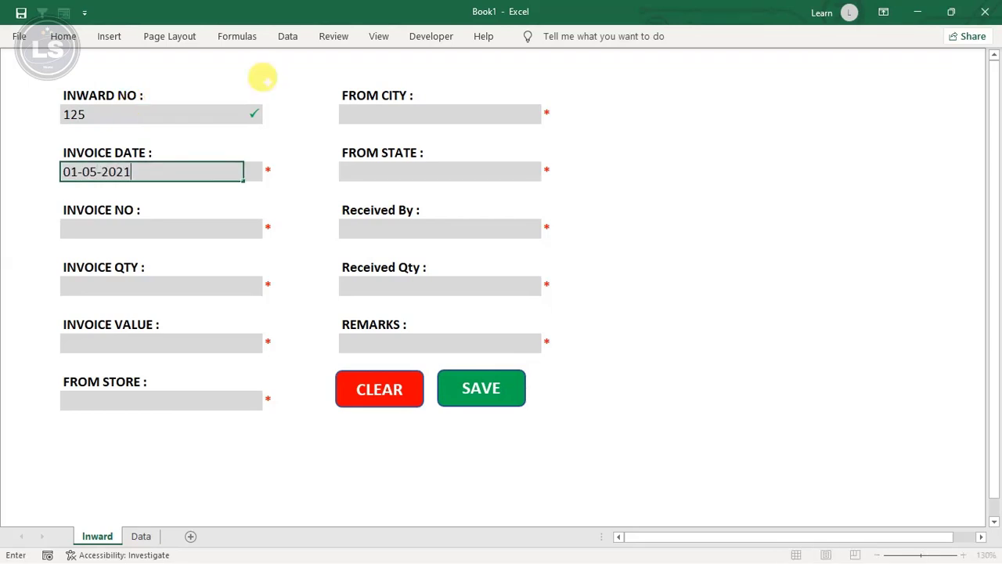
key(Return)
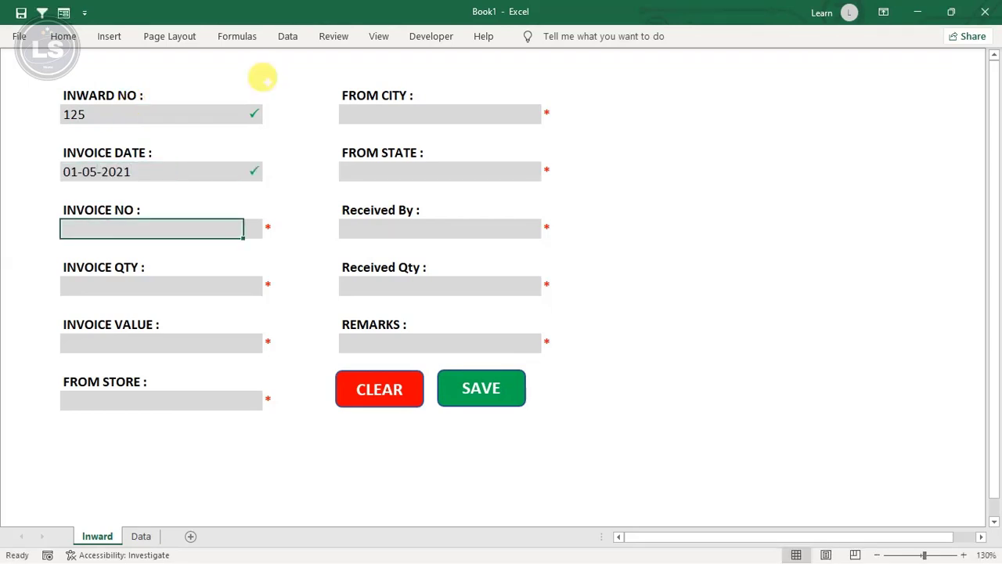
text(4454)
key(Return)
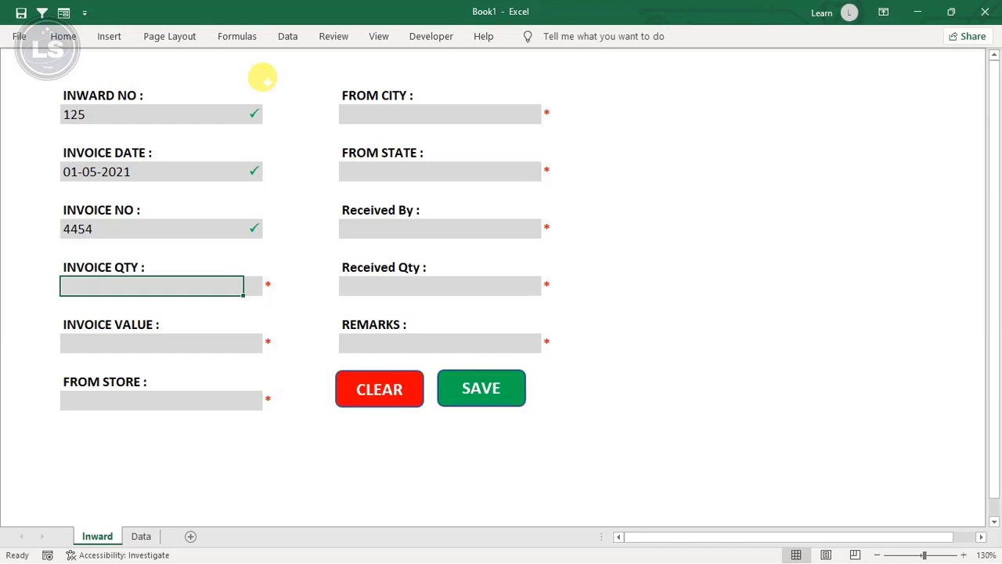
Step: Fill in invoice quantity 95, invoice value 13214 and sending store 7787 in the form
text(95)
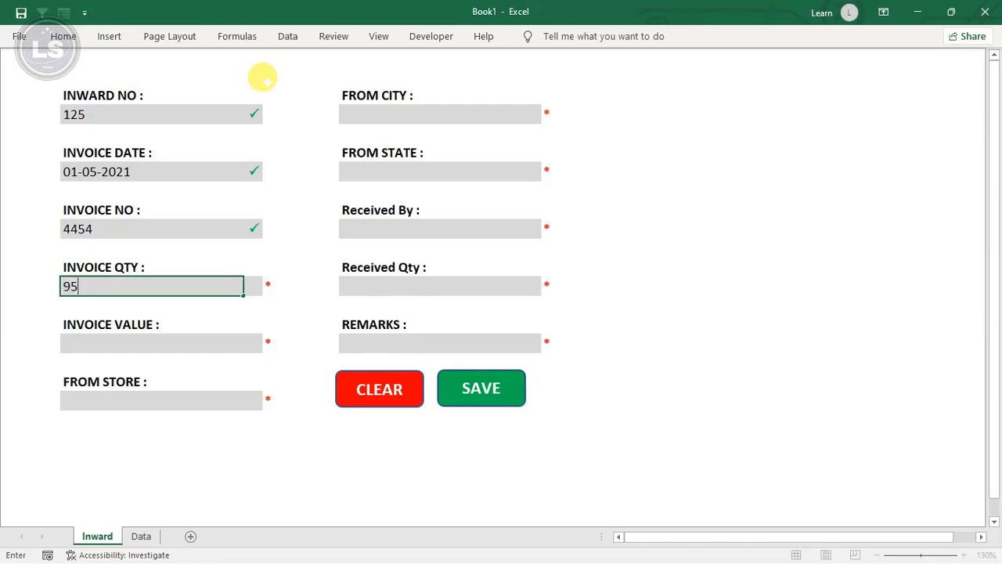
key(Return)
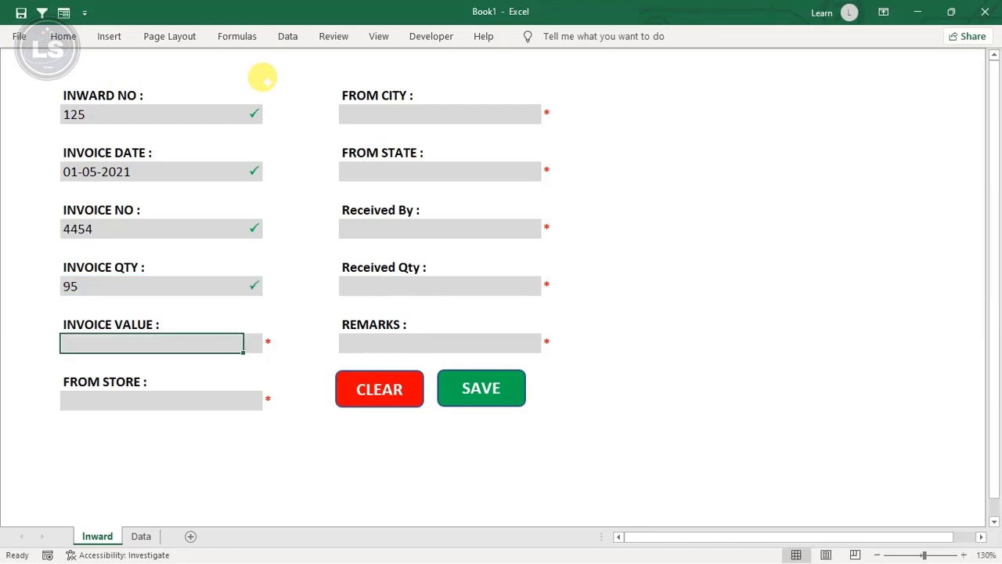
text(13214)
key(Return)
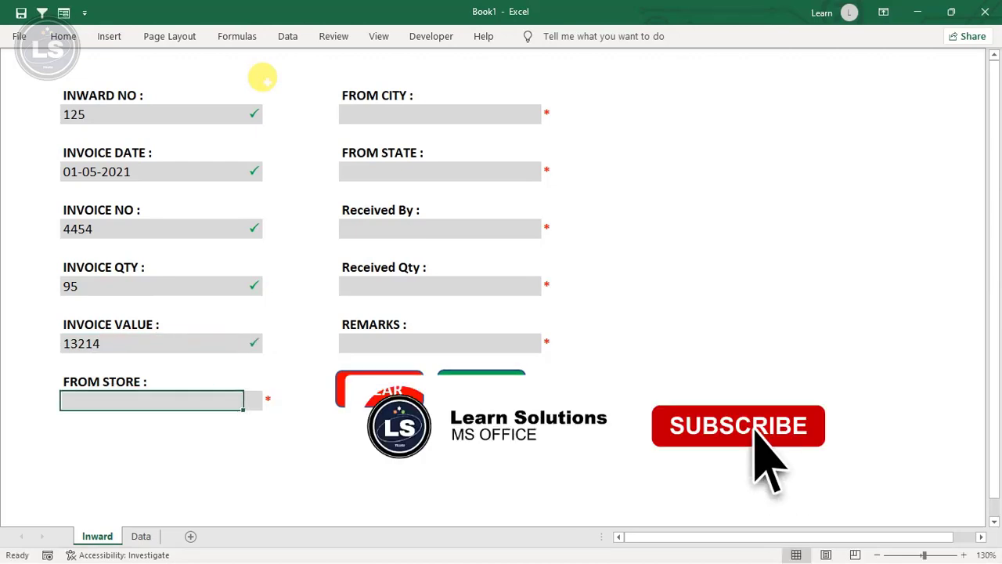
text(7787)
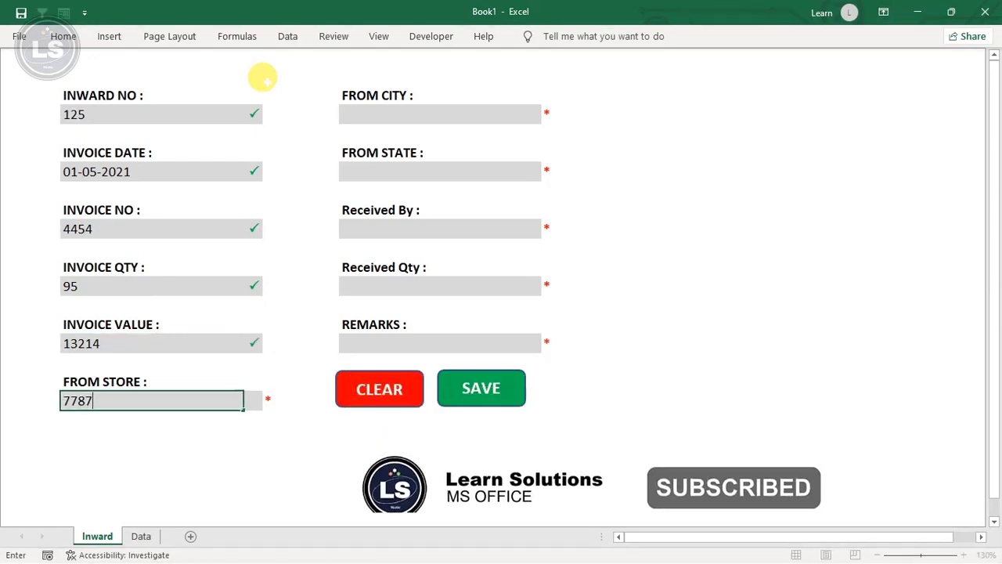
key(Return)
Step: Fill in HYD as the originating city and TG as the originating state for inward number 125
click(385, 109)
text(HYD)
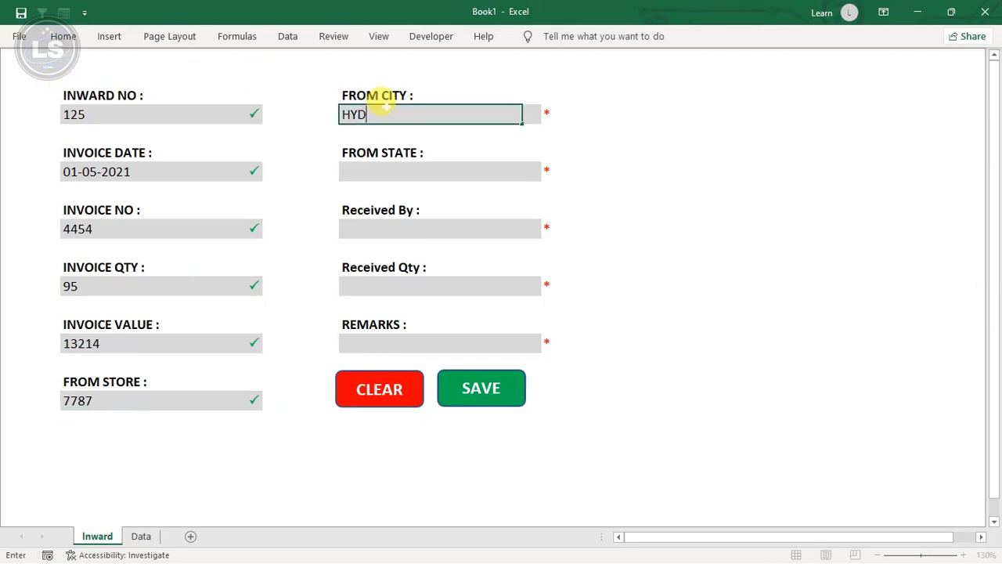
key(Return)
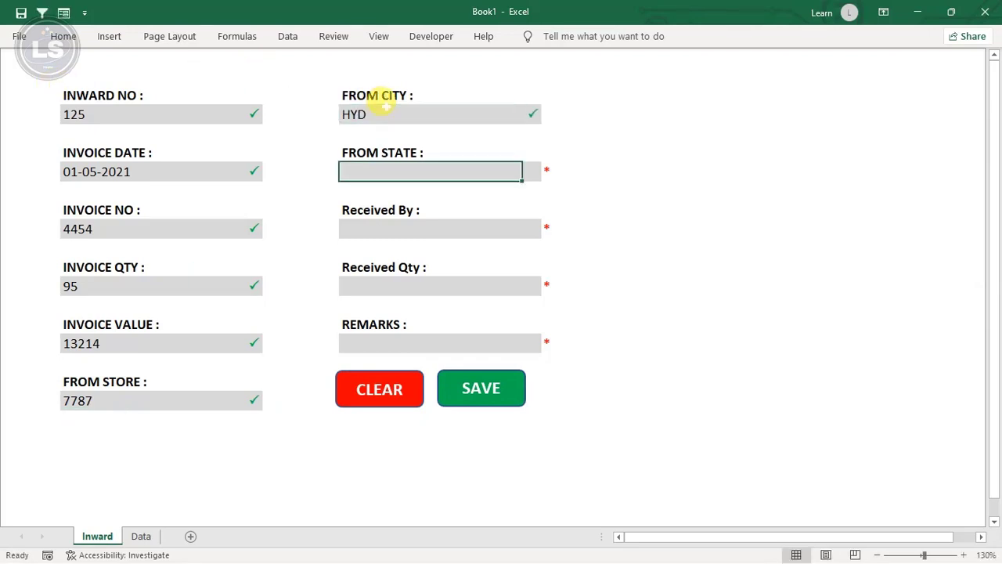
text(TG)
key(Return)
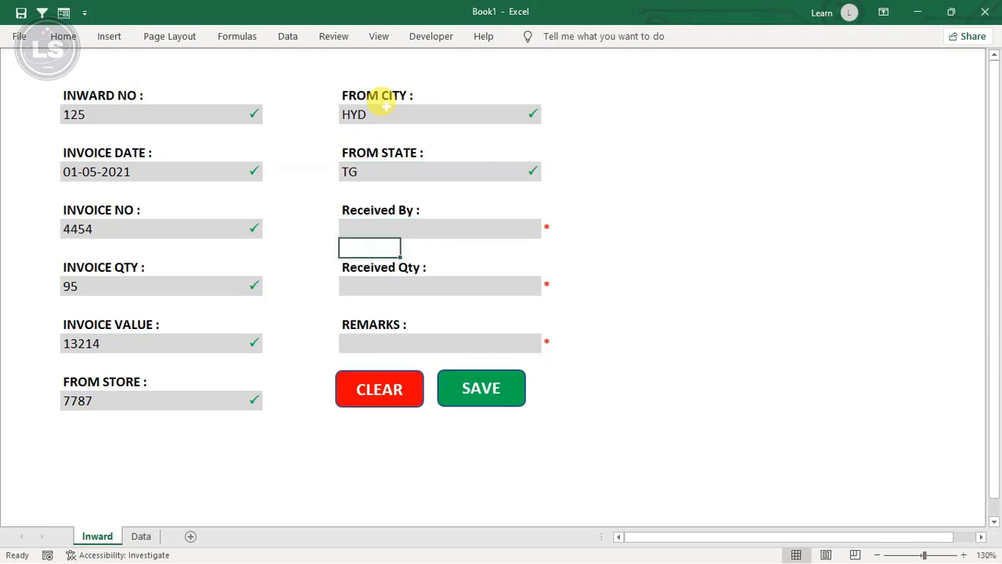
Step: Fill in Xyz as the receiver and 95 as the received quantity for inward number 125
text(Xyz)
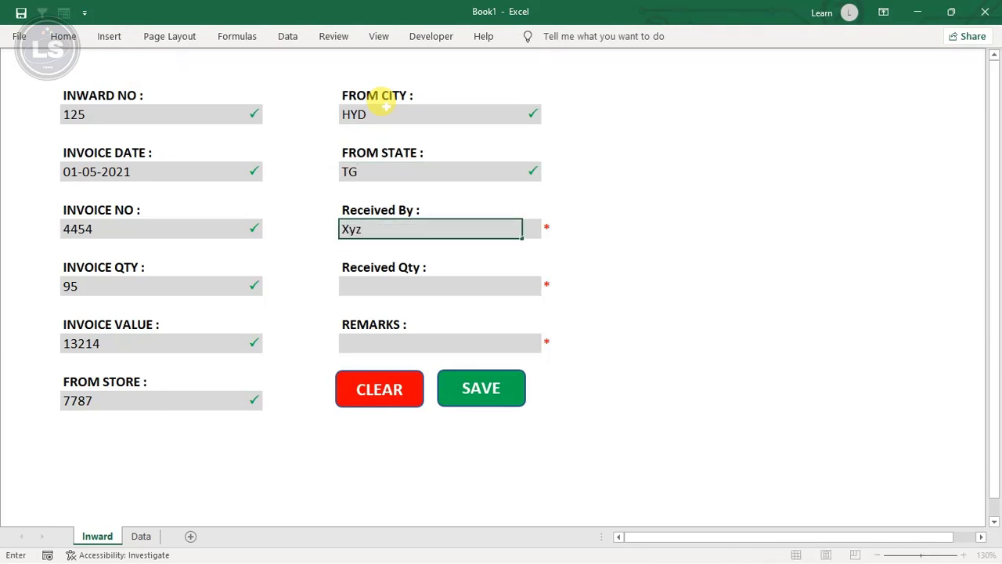
key(Return)
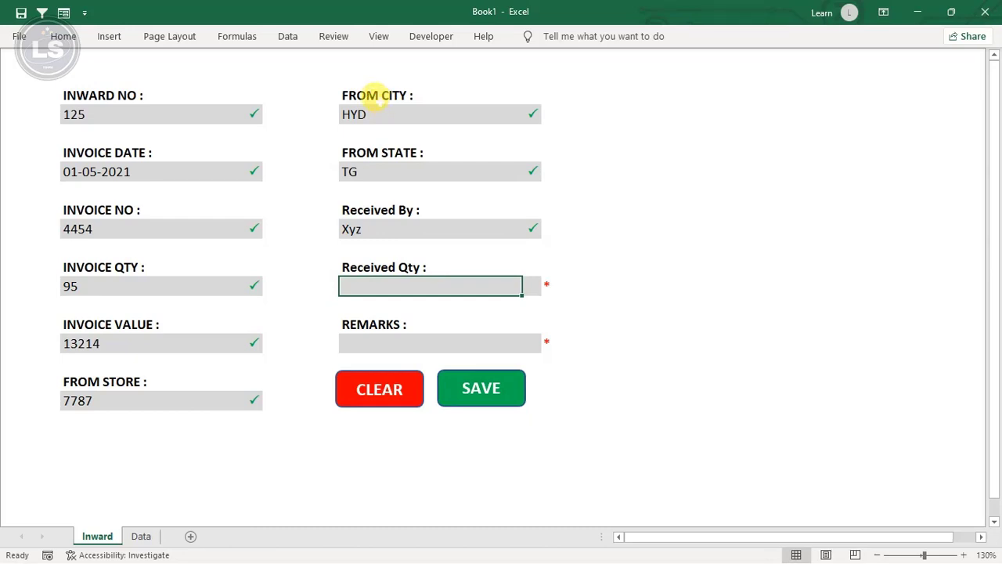
text(95)
key(Return)
Step: Compare the invoice and received quantities, enter OK in the remarks, and save the record for inward number 125
click(82, 286)
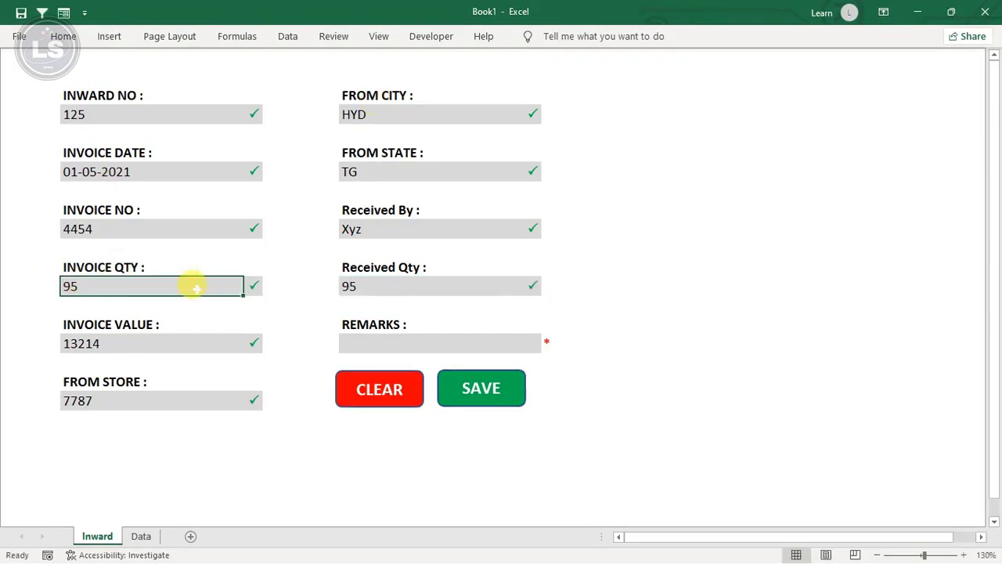
click(368, 266)
click(125, 270)
click(126, 283)
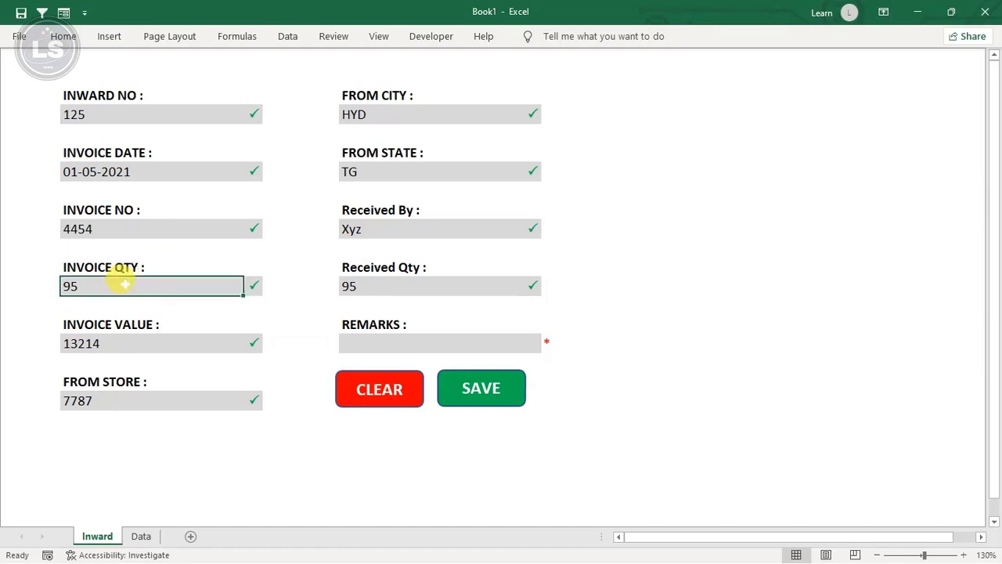
click(399, 268)
click(387, 289)
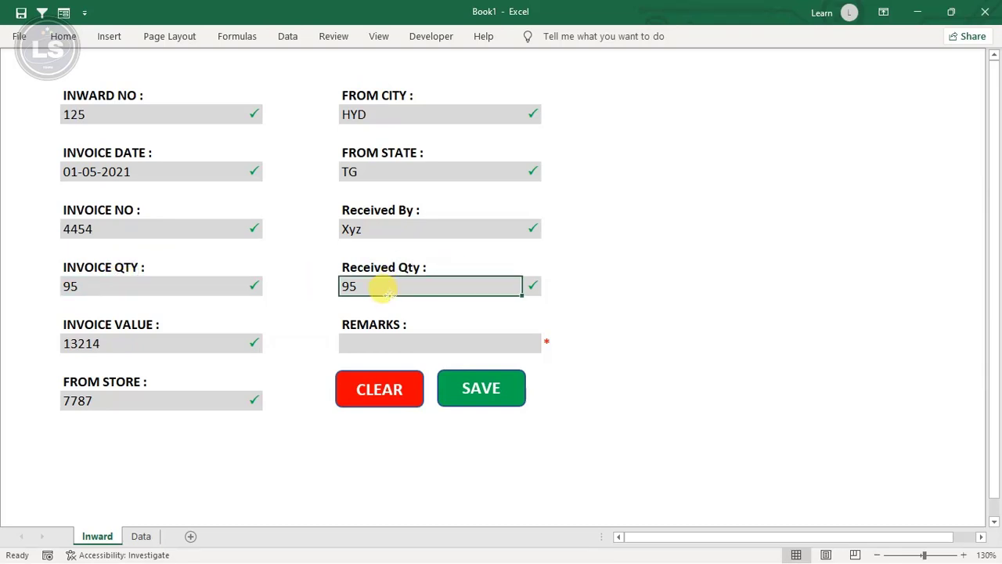
click(383, 342)
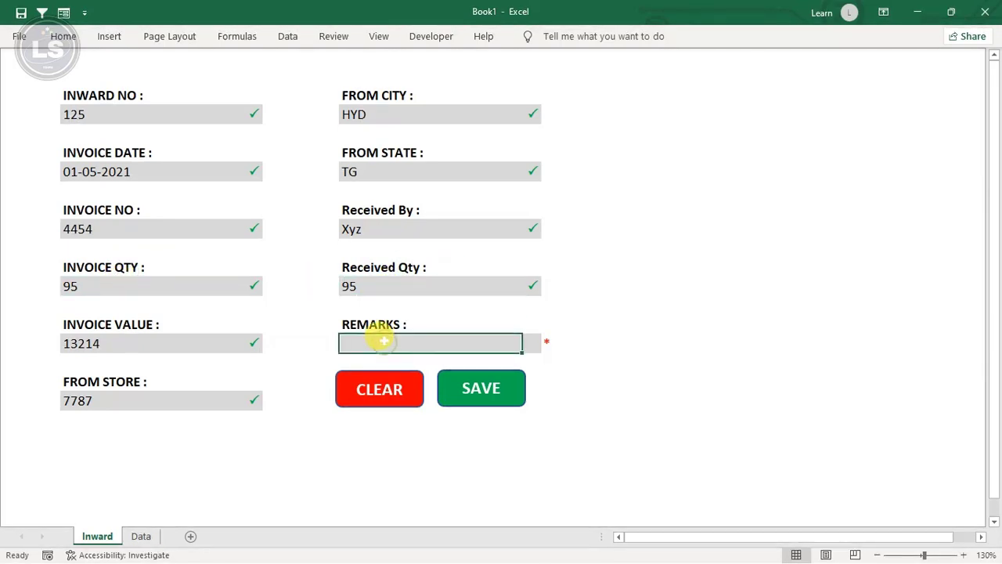
text(OK)
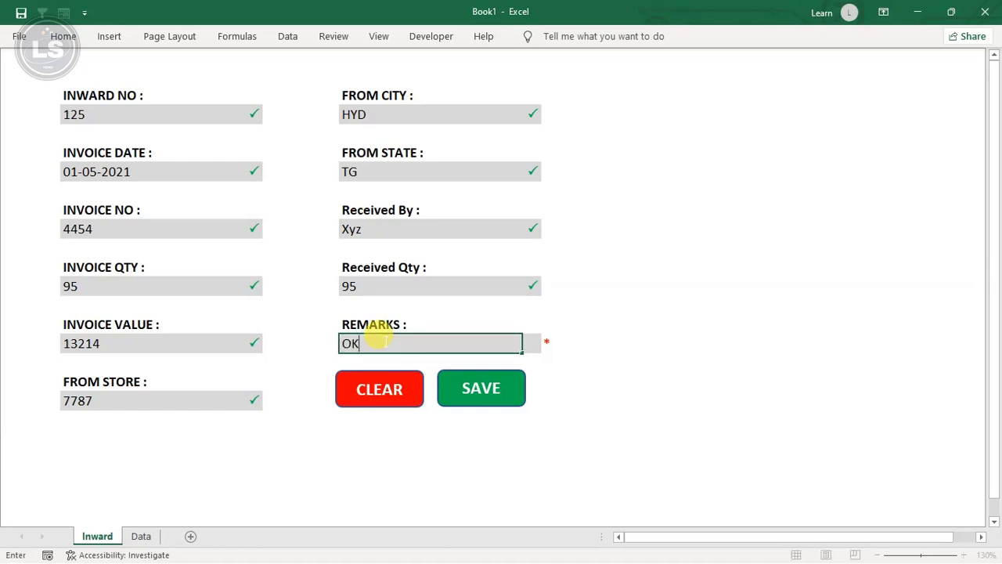
key(Return)
click(385, 342)
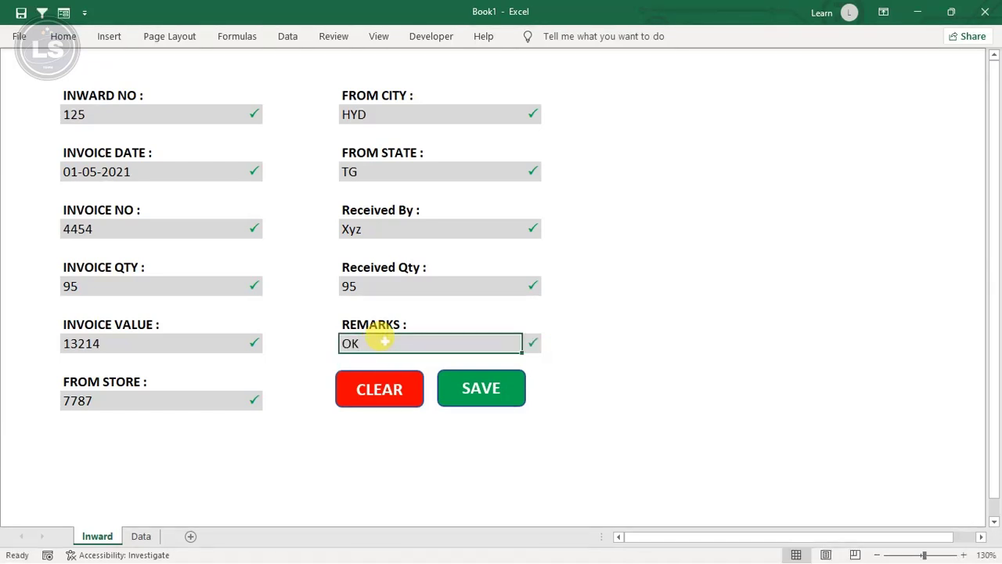
click(483, 389)
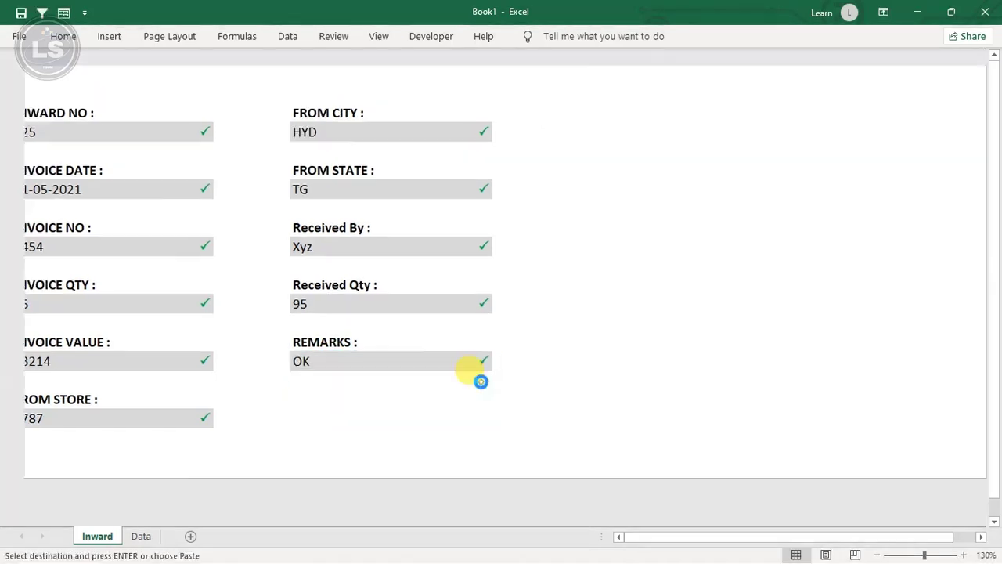
Step: Check the remarks, invoice quantity and received quantity of the newly saved record on the Data sheet, and return to the Inward sheet
click(144, 536)
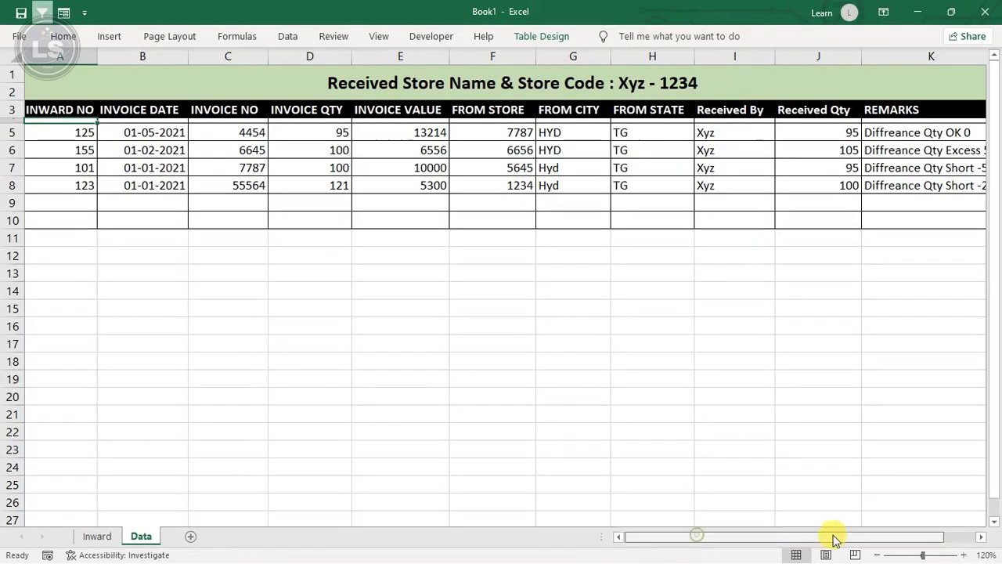
drag(832, 537, 861, 537)
click(861, 134)
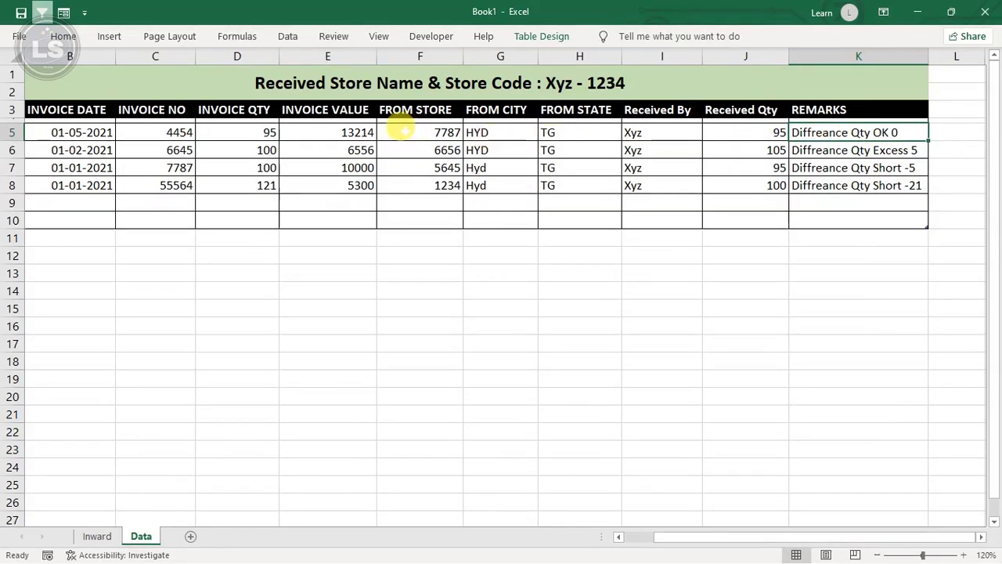
click(398, 131)
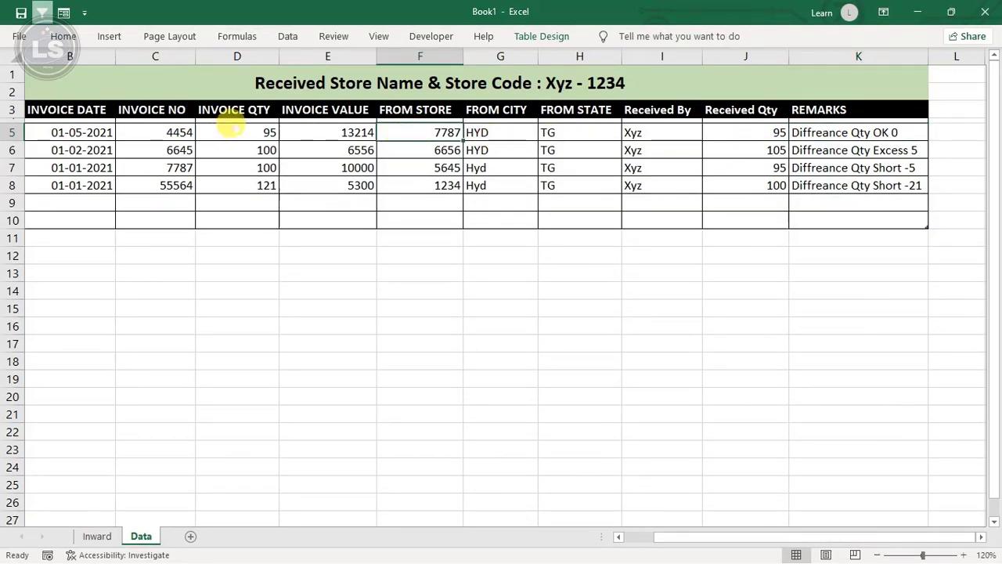
click(237, 131)
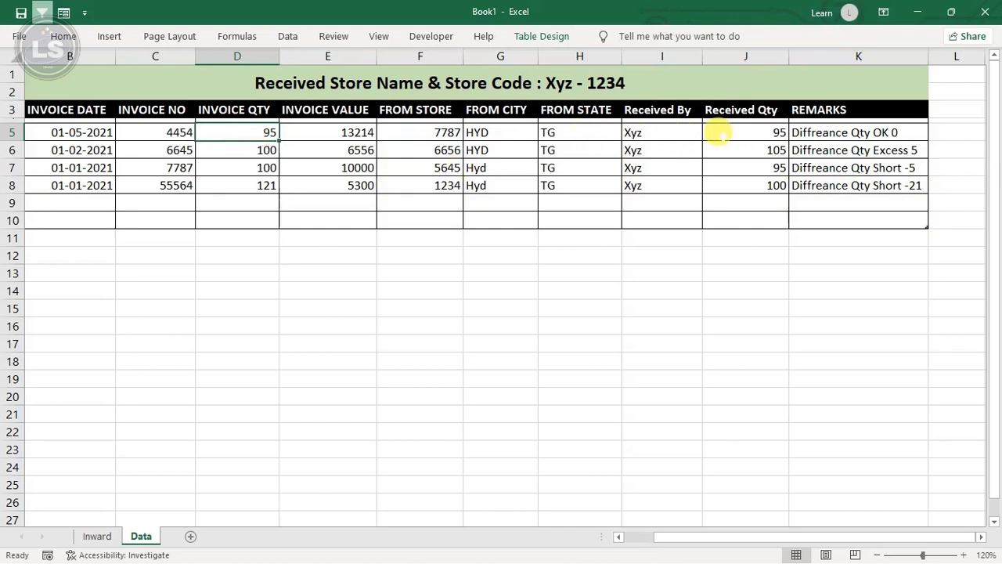
click(725, 134)
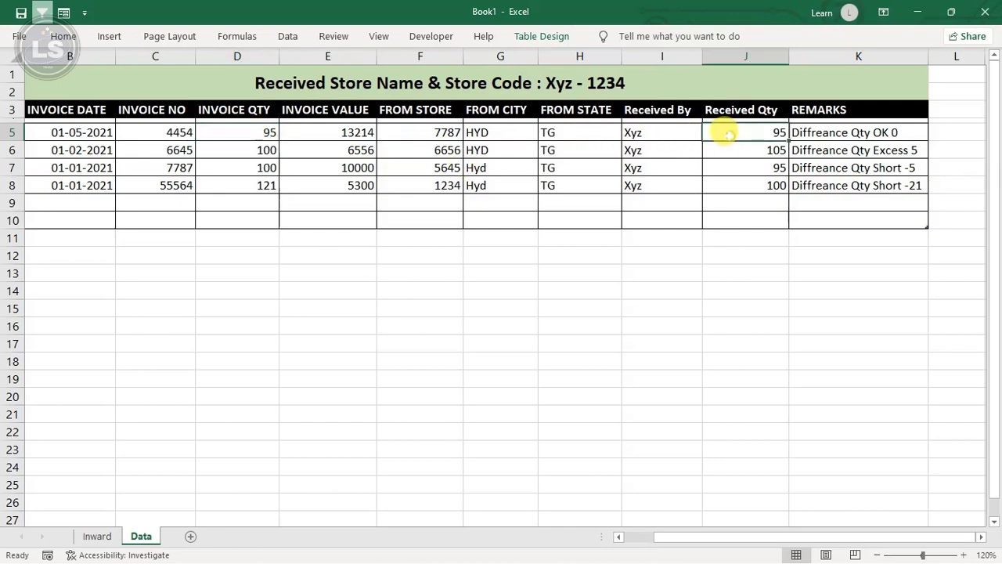
click(627, 536)
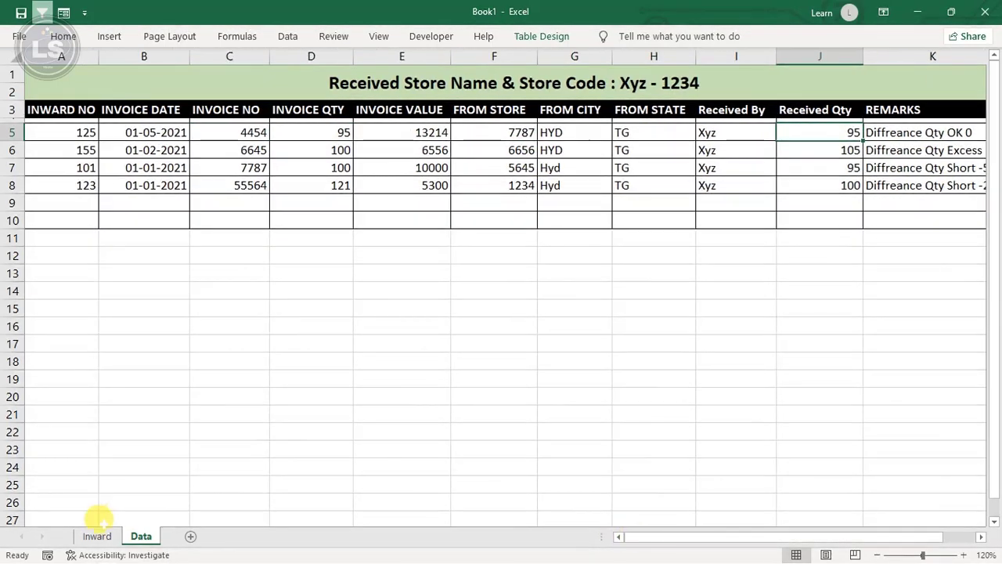
click(97, 536)
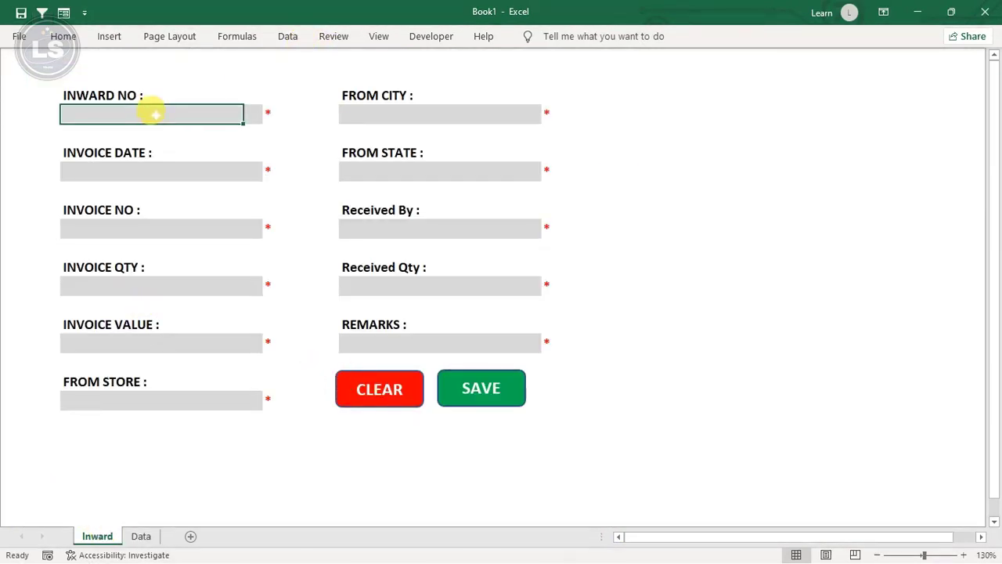
text(01-)
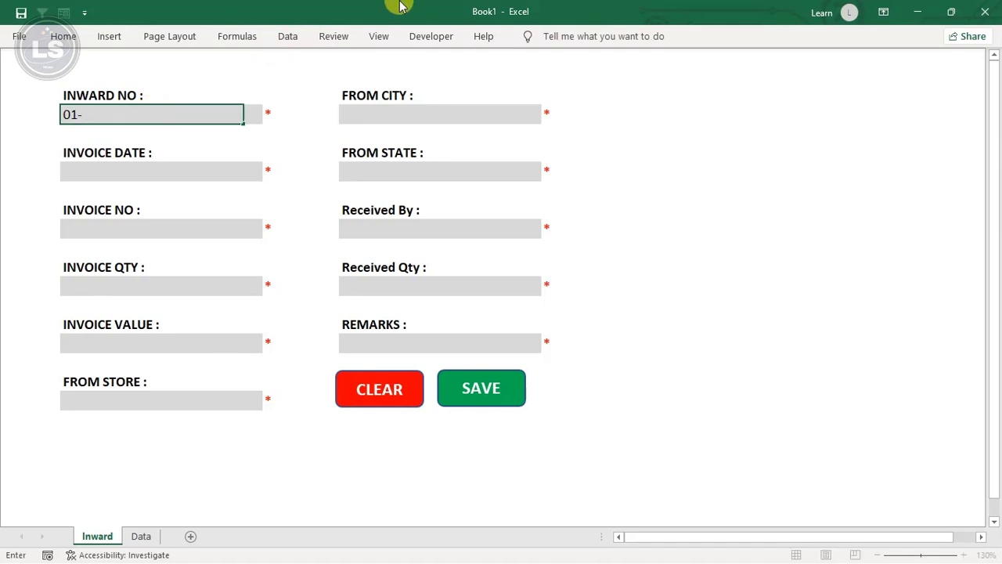
key(Escape)
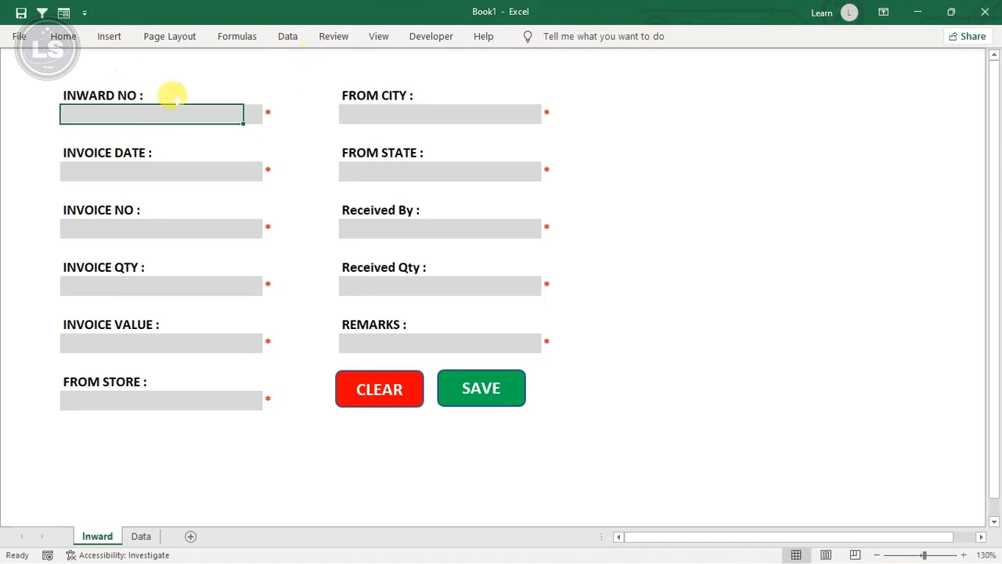
text(1)
key(Return)
key(Escape)
Step: Start recording a macro named Clear, stored in This Workbook
click(379, 37)
click(758, 92)
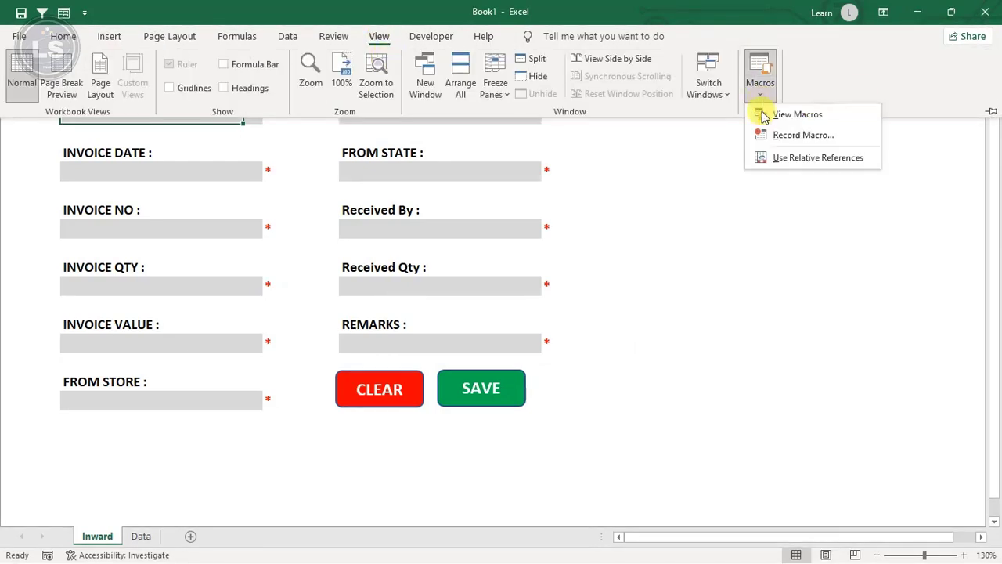
click(770, 136)
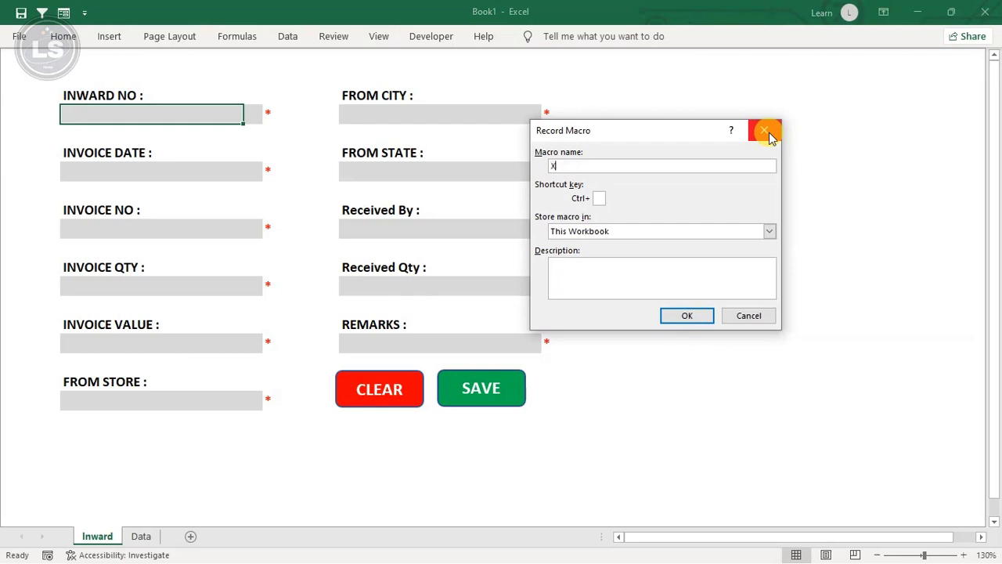
key(BackSpace)
click(687, 316)
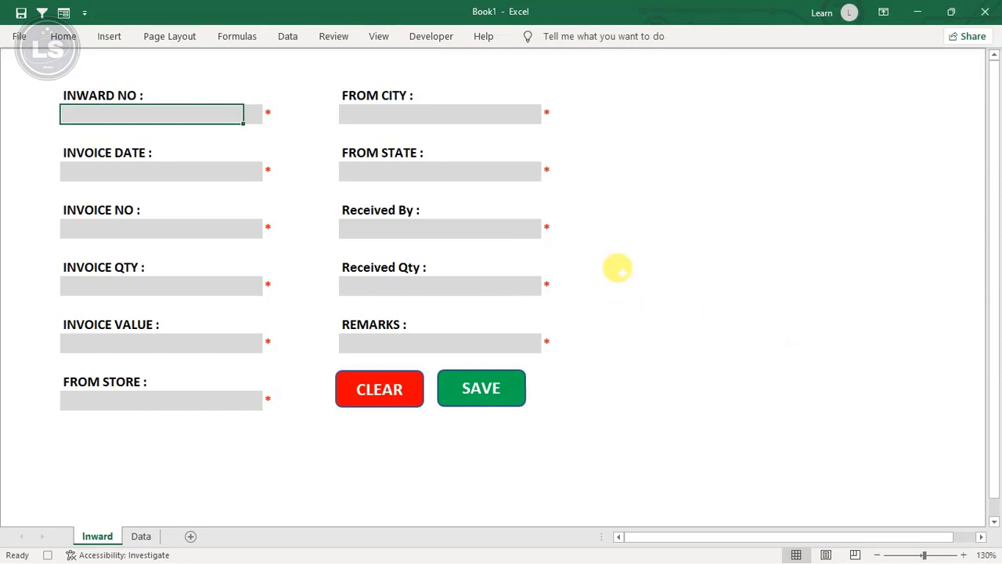
Step: Select all eleven entry fields from Inward No to Remarks together for clearing, and finish on the Inward No field
ctrl+click(84, 171)
ctrl+click(83, 227)
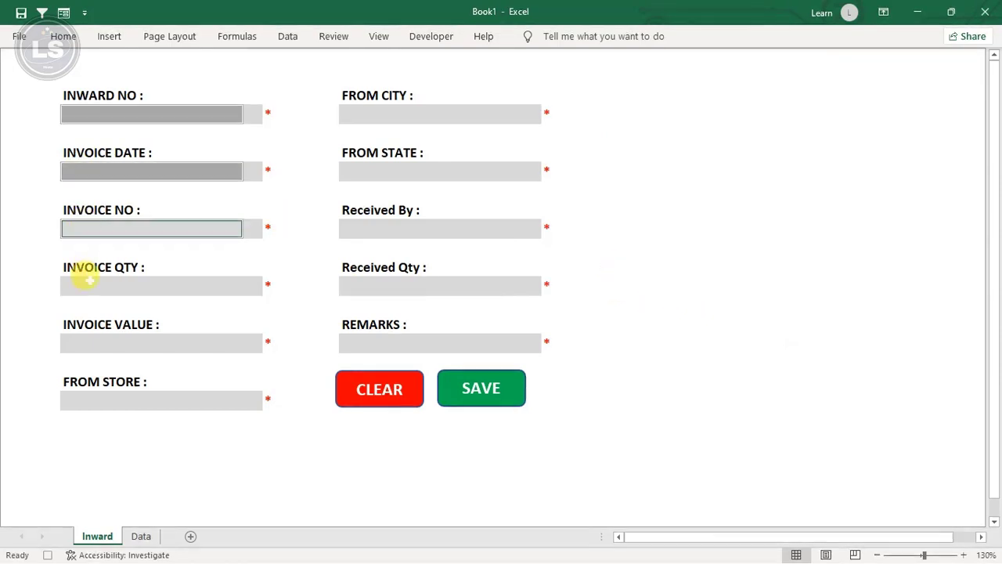
ctrl+click(89, 287)
ctrl+click(81, 343)
ctrl+click(82, 400)
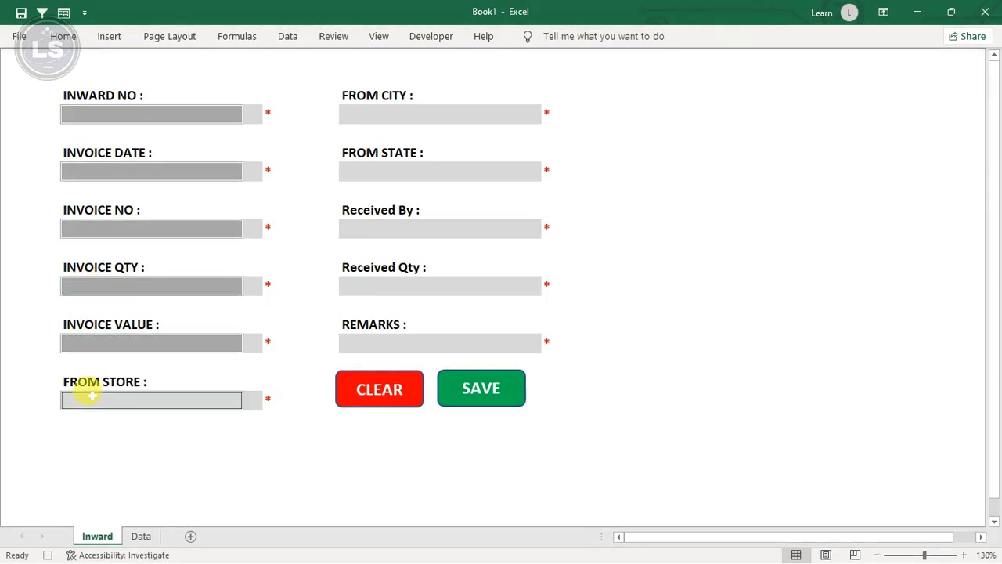
ctrl+click(365, 113)
ctrl+click(363, 171)
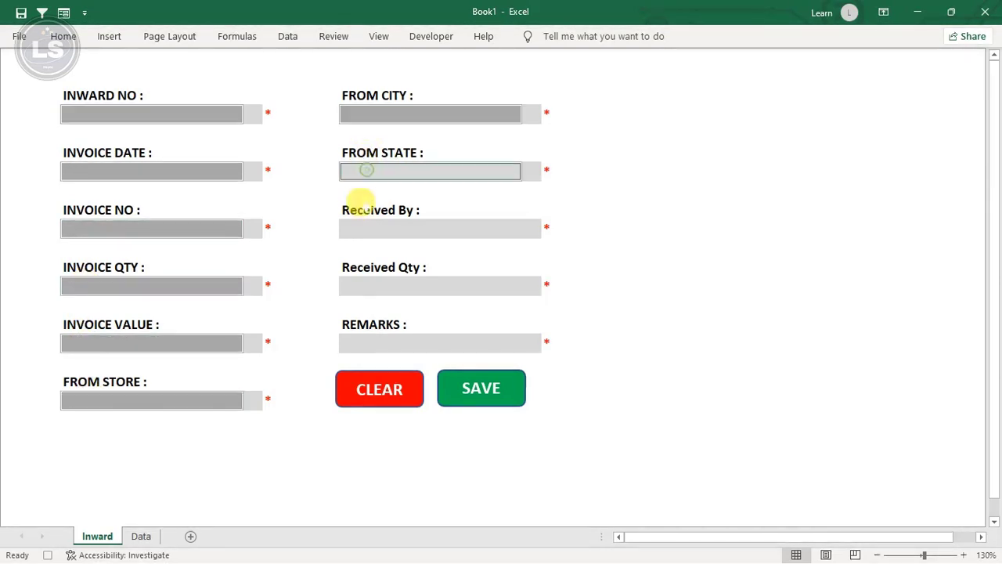
ctrl+click(366, 224)
ctrl+click(359, 286)
ctrl+click(368, 341)
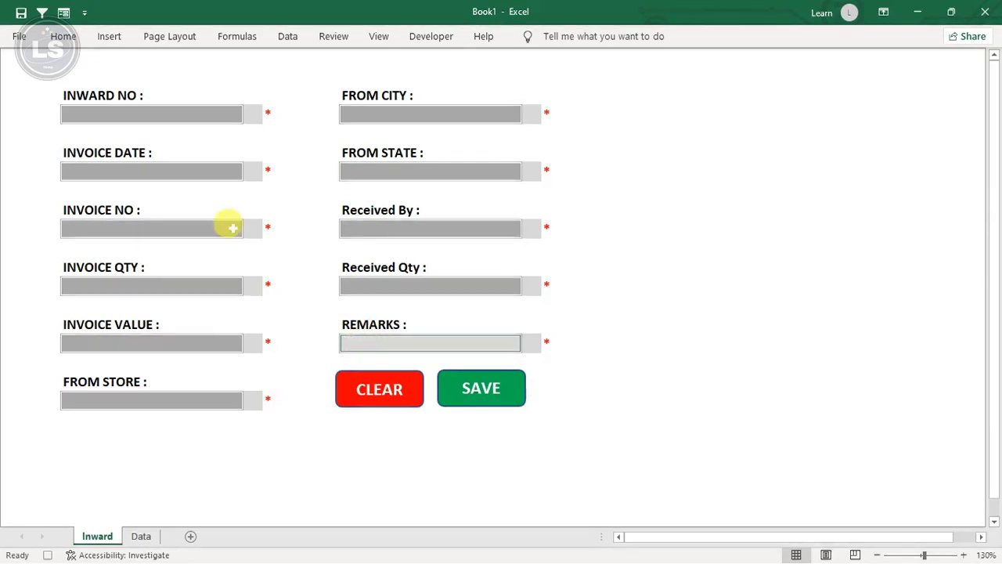
click(113, 110)
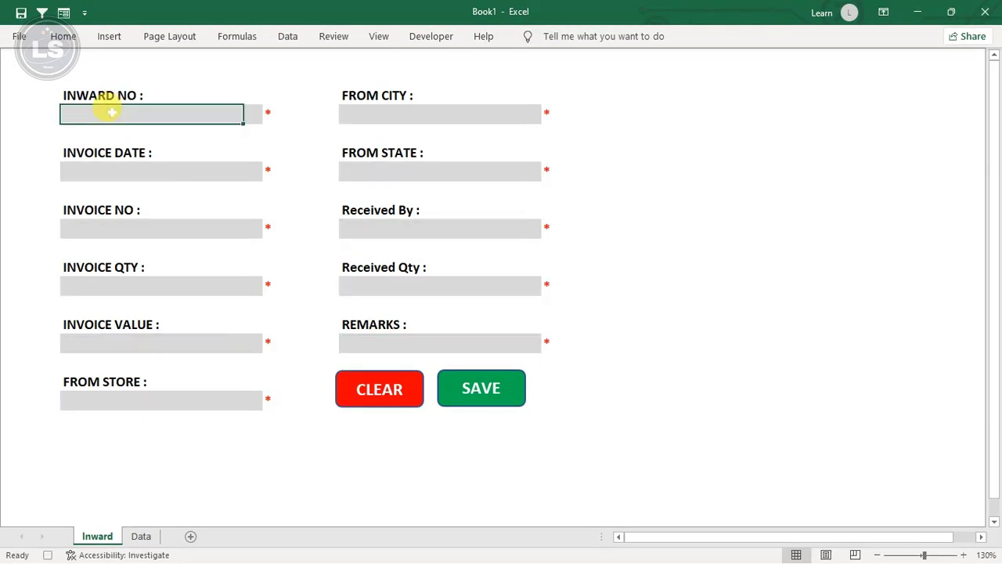
Step: Stop recording the macro and assign the Clear macro to the red CLEAR shape
click(376, 36)
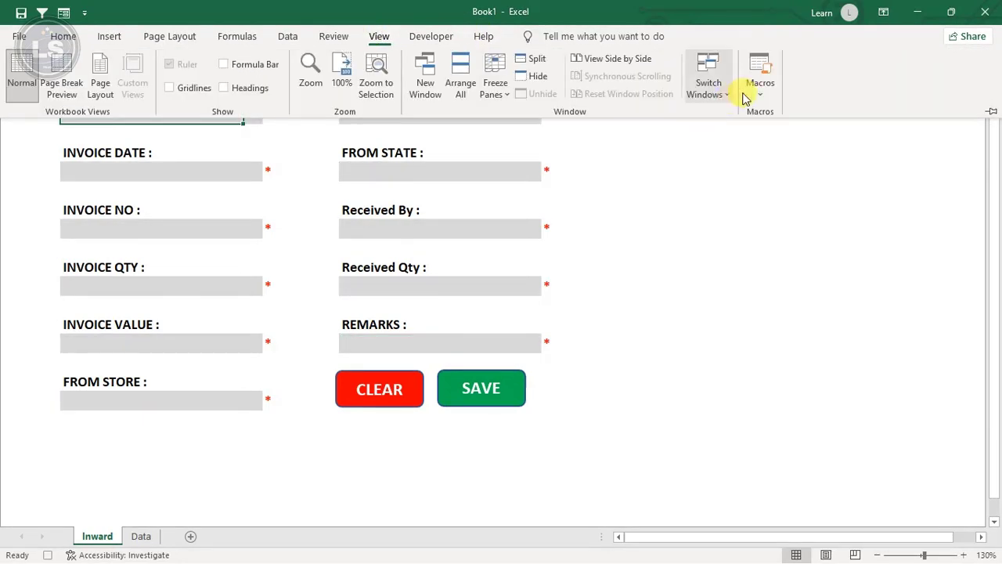
click(757, 93)
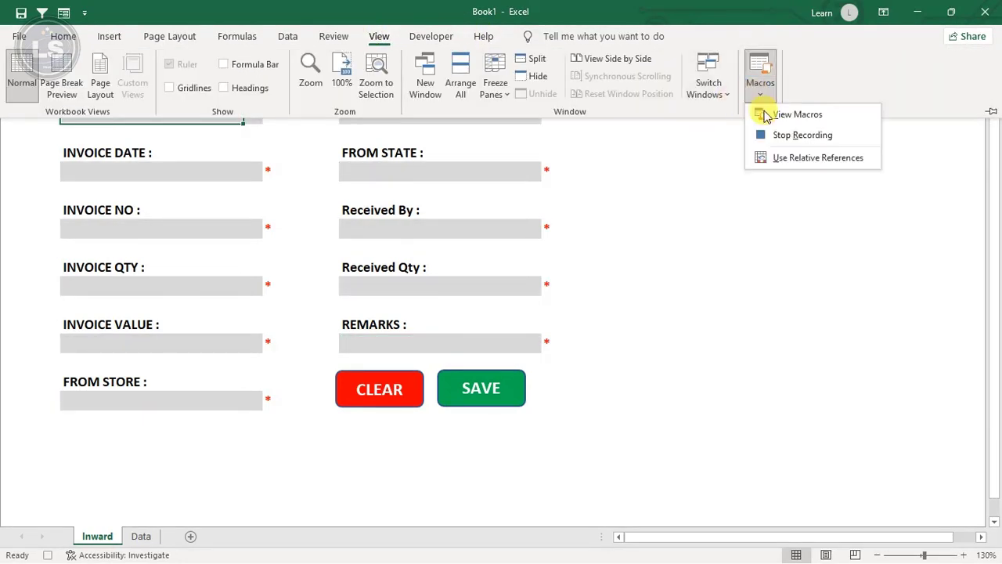
click(802, 136)
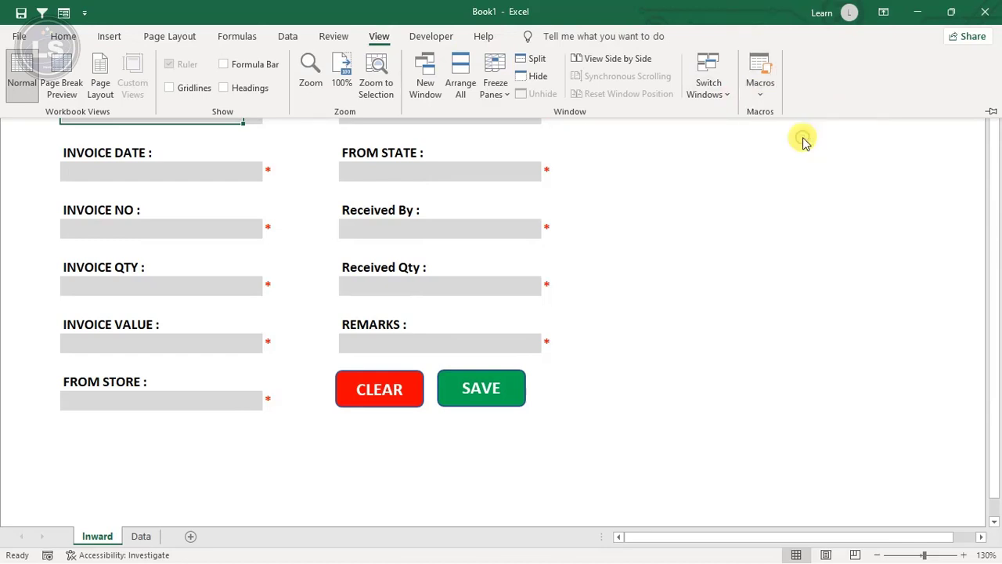
right_click(395, 375)
click(453, 280)
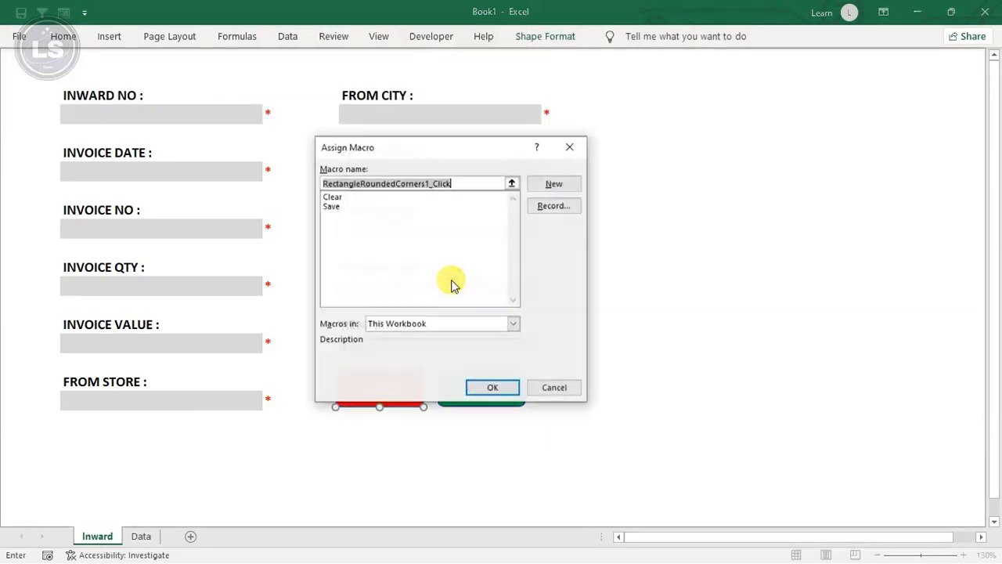
click(336, 197)
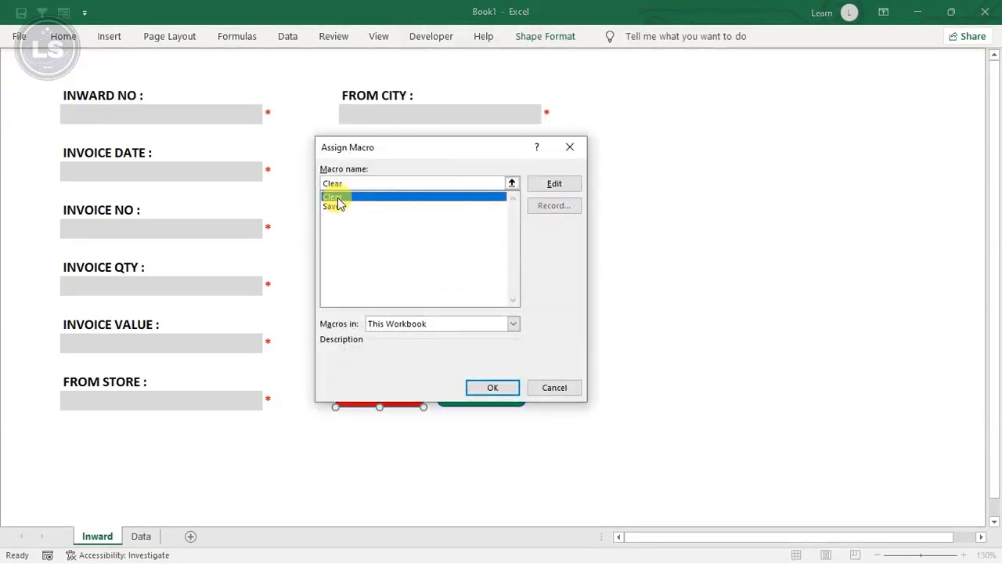
click(476, 387)
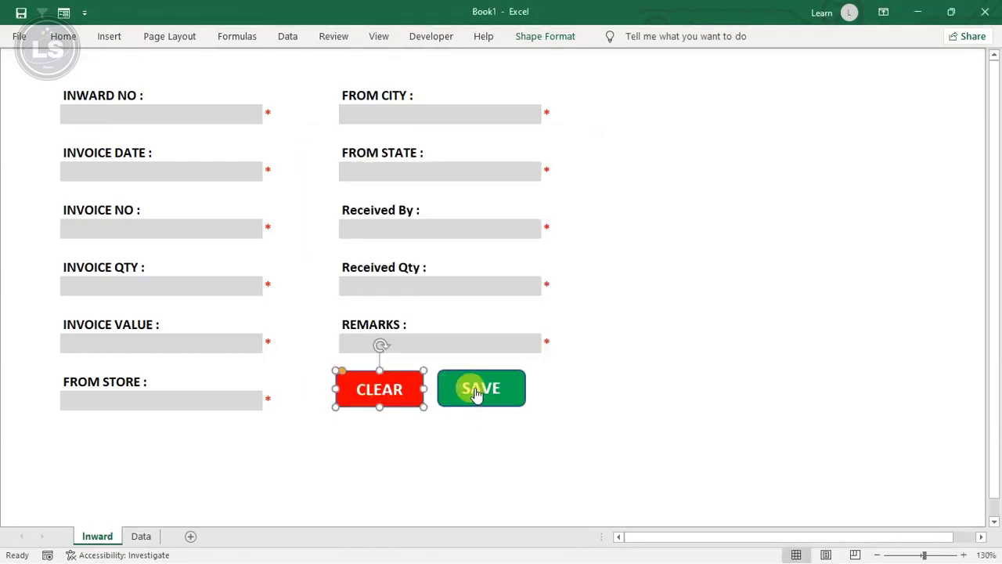
Step: Enter 132 as the Inward No and 01-01-2020 as the Invoice Date in the form
click(174, 115)
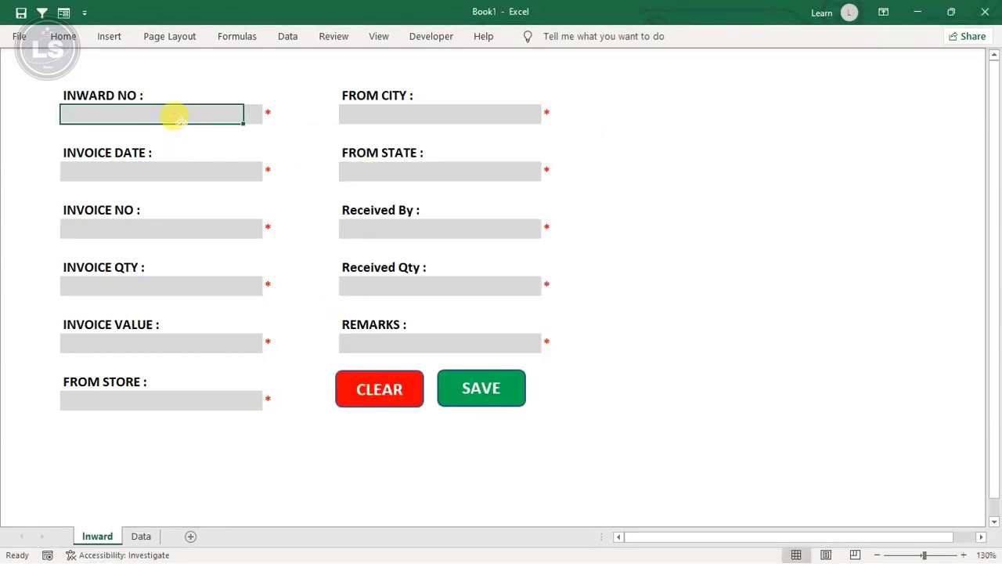
text(1324)
key(BackSpace)
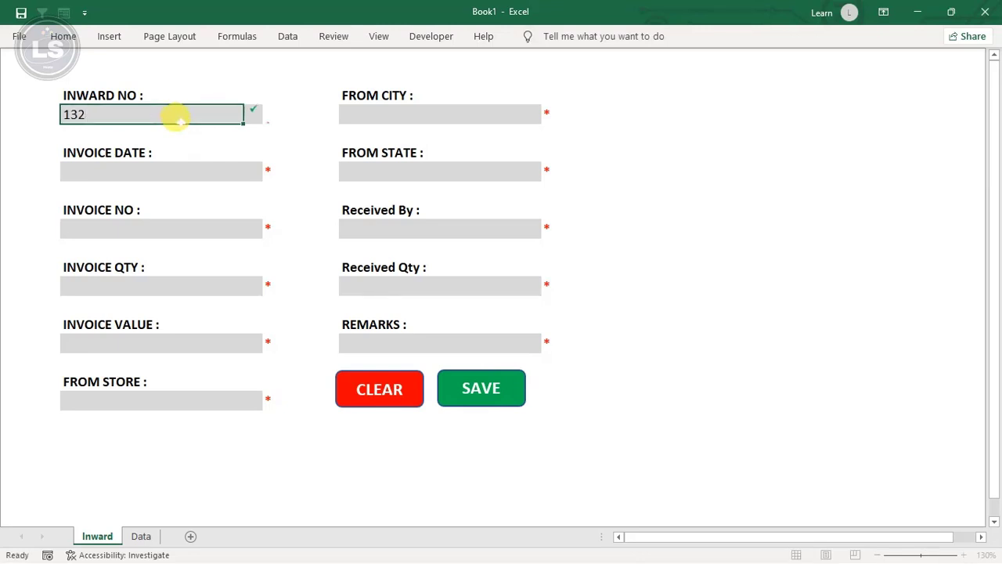
key(Return)
click(159, 169)
text(01-01-2020)
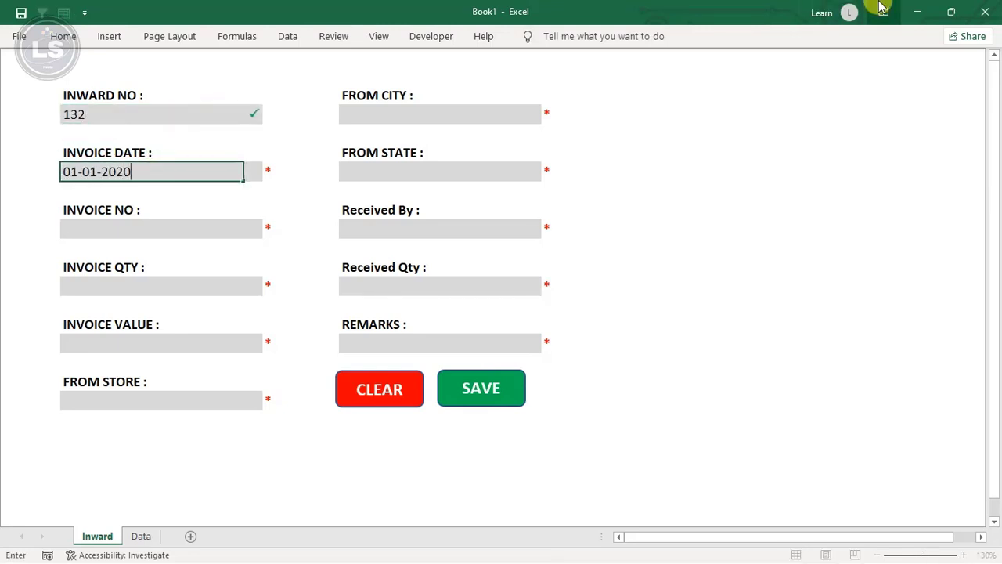
key(Return)
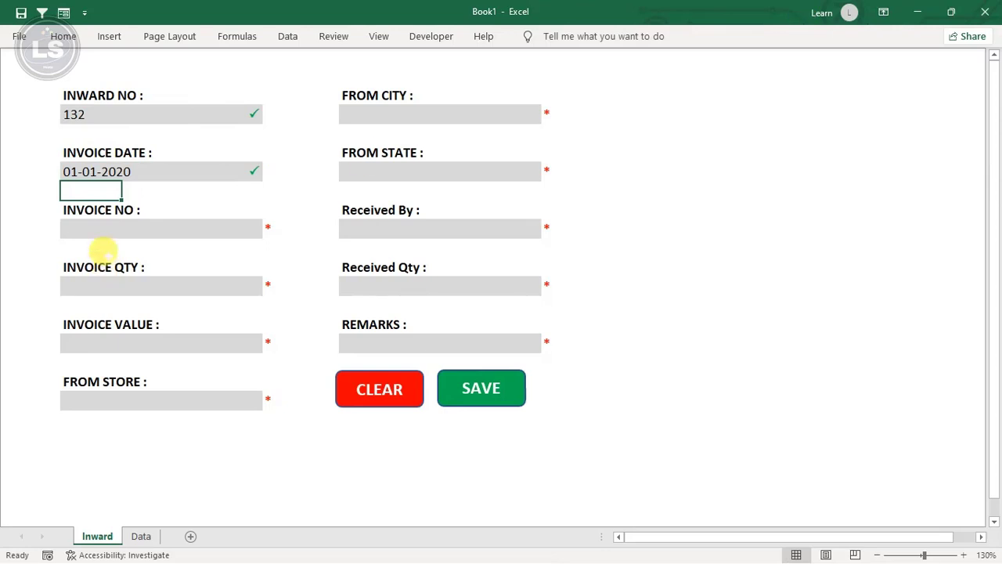
Step: Fill in Invoice No 546, Invoice Qty 4564, Invoice Value 4564 and From Store 546
click(111, 231)
text(546)
key(Return)
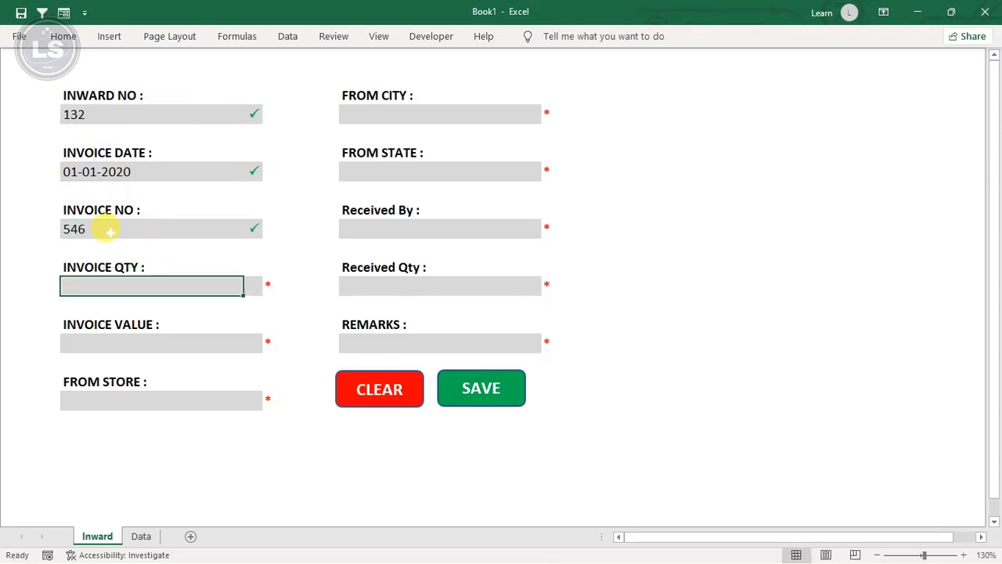
text(4564)
key(Return)
text(45)
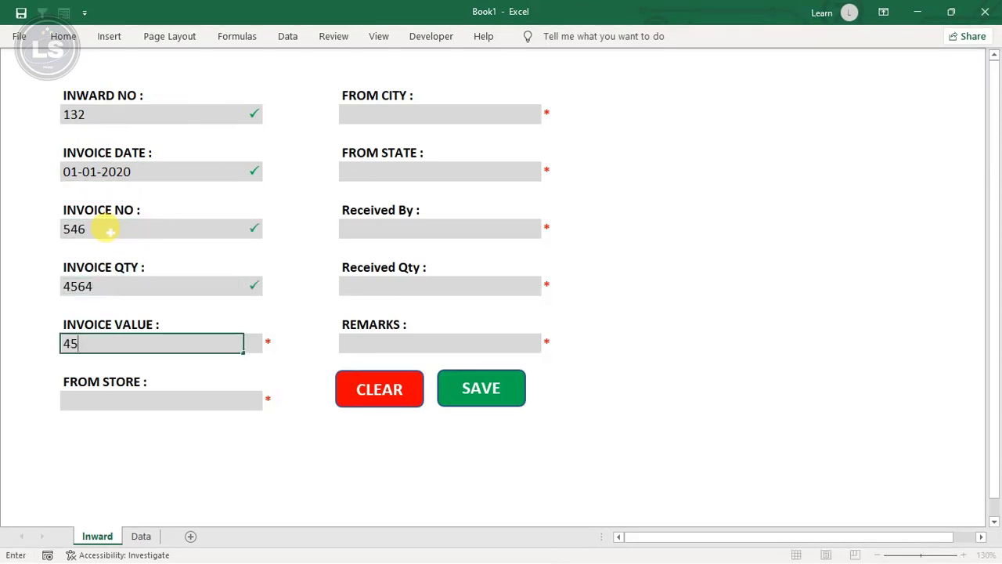
key(Return)
key(Return)
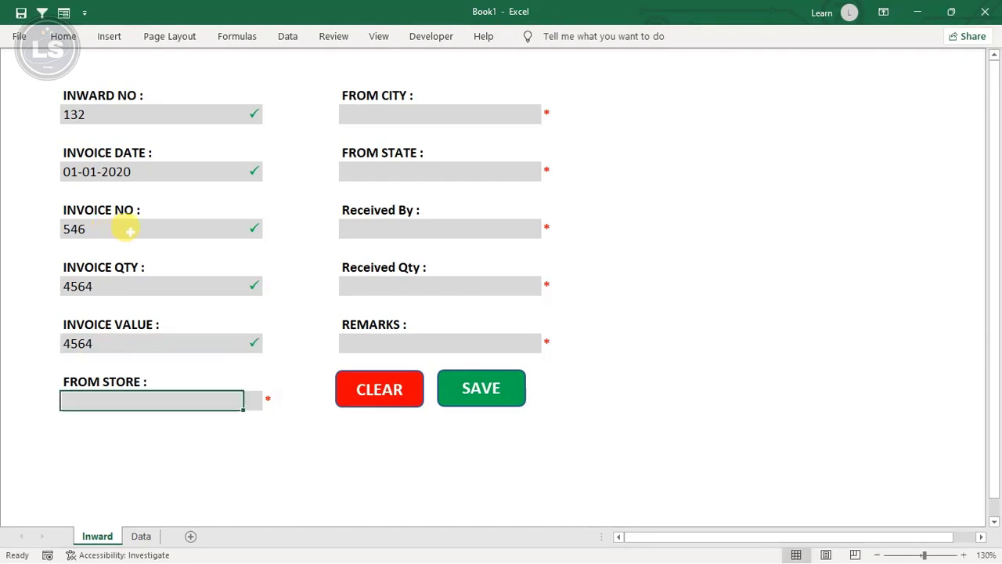
text(546)
key(Return)
Step: Fill in From City with ds, From State with dsd and Received By with dff
click(406, 117)
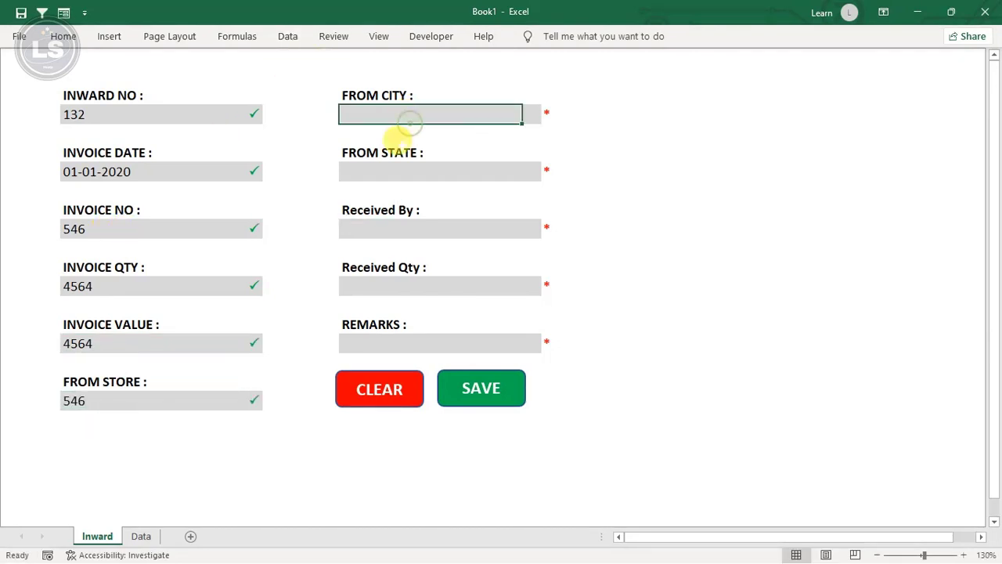
text(ds)
click(399, 171)
text(dsd)
click(400, 229)
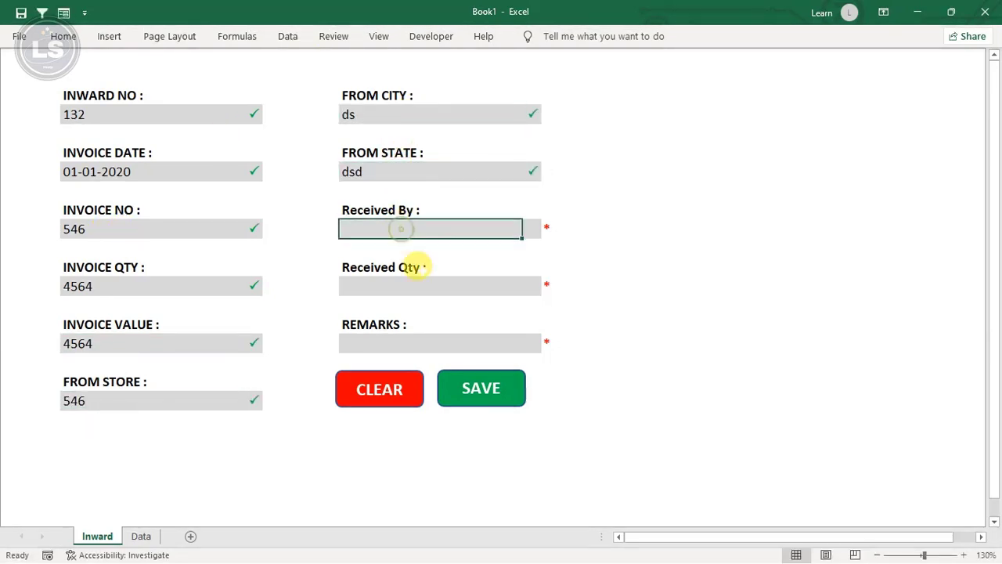
text(dff)
Step: Enter 5465 as Received Qty and df as Remarks, and test the CLEAR shape to empty the form
click(409, 282)
text(5465)
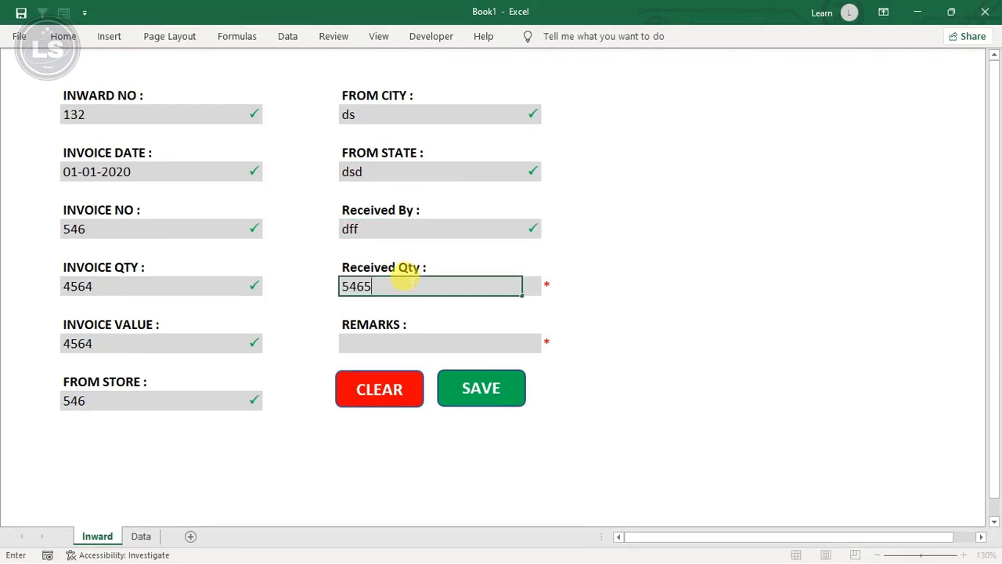
key(Return)
click(392, 344)
text(df)
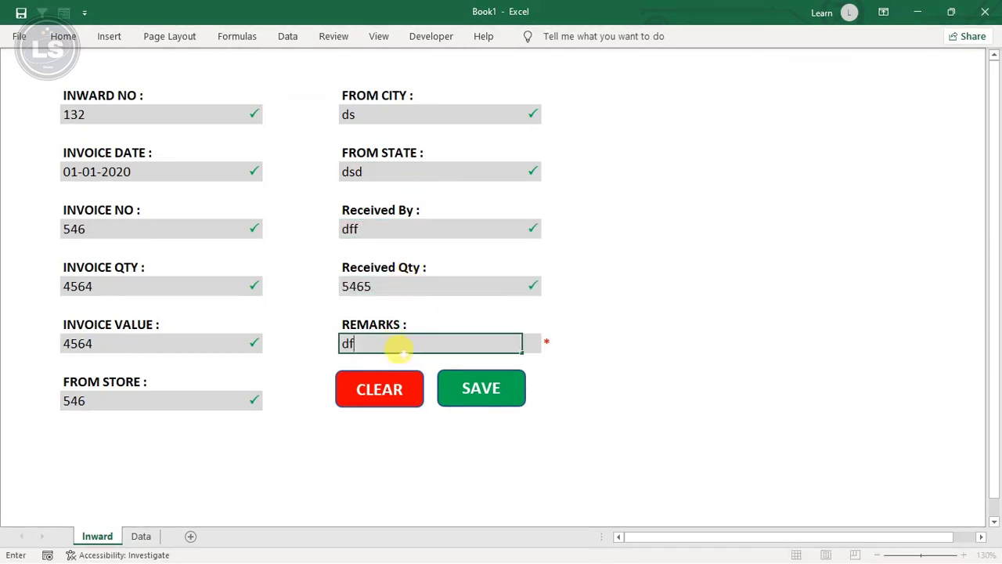
click(577, 337)
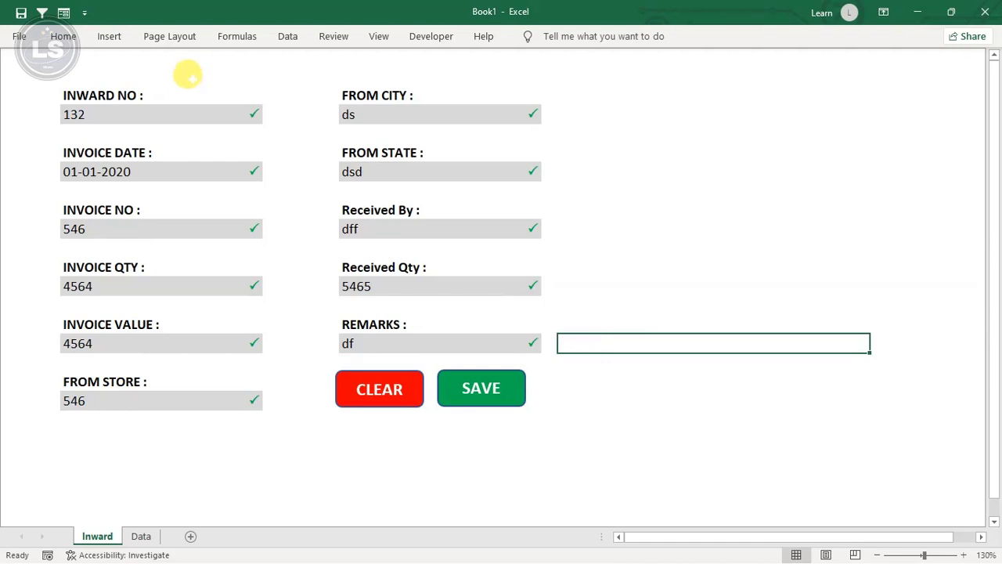
click(364, 391)
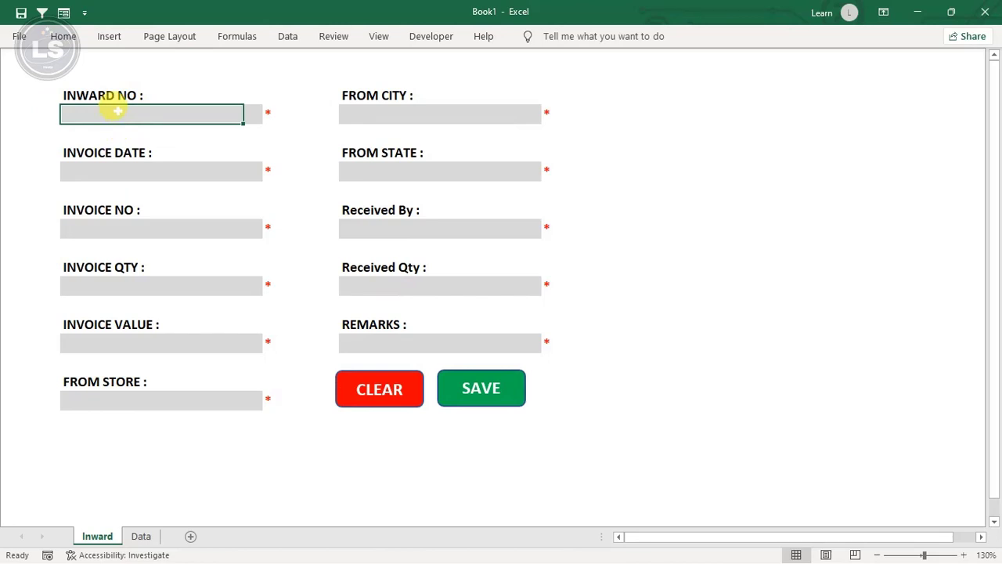
Step: Hide the row and column headings and the gridlines on the Data sheet
click(141, 535)
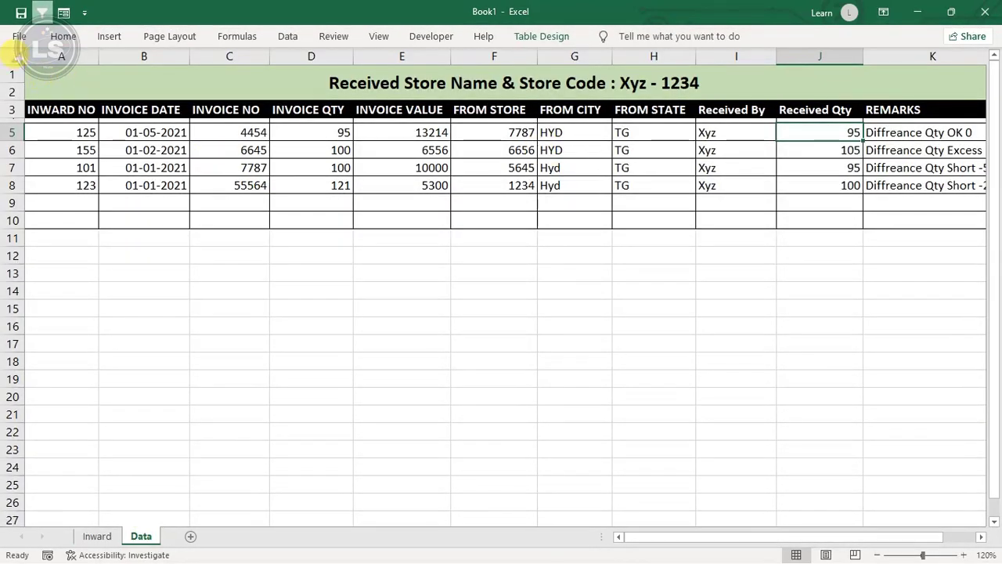
click(17, 57)
click(376, 37)
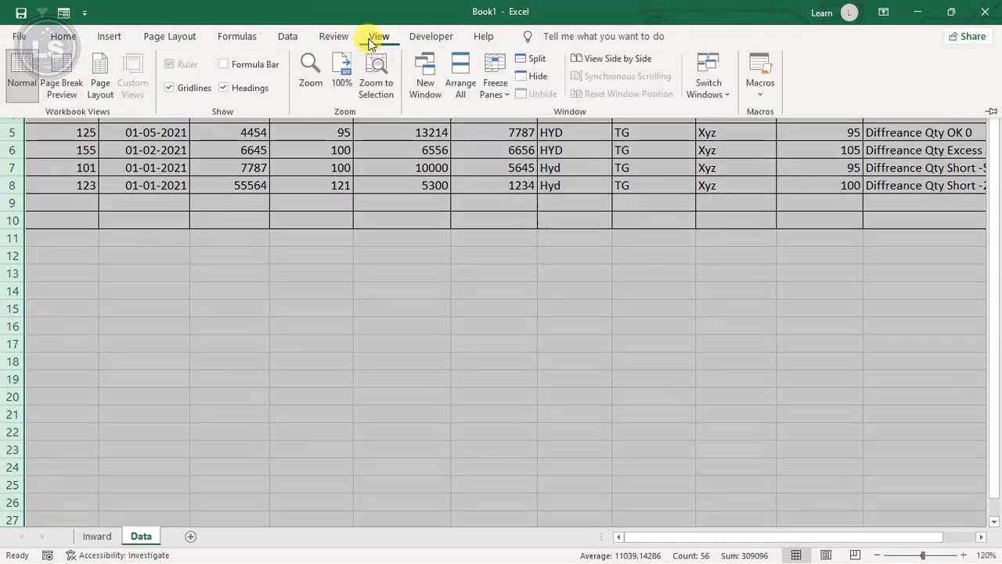
click(238, 92)
click(189, 90)
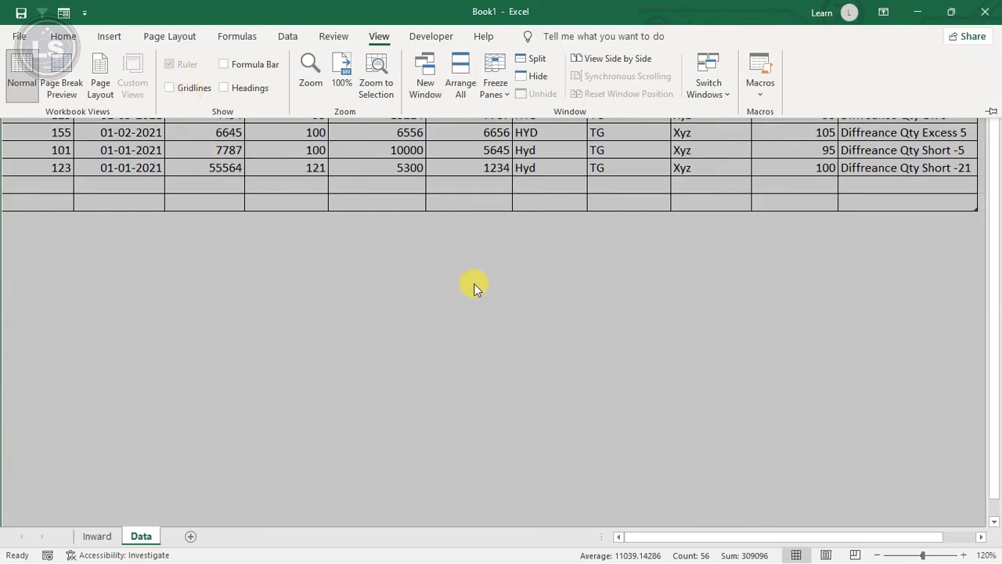
click(453, 262)
click(447, 253)
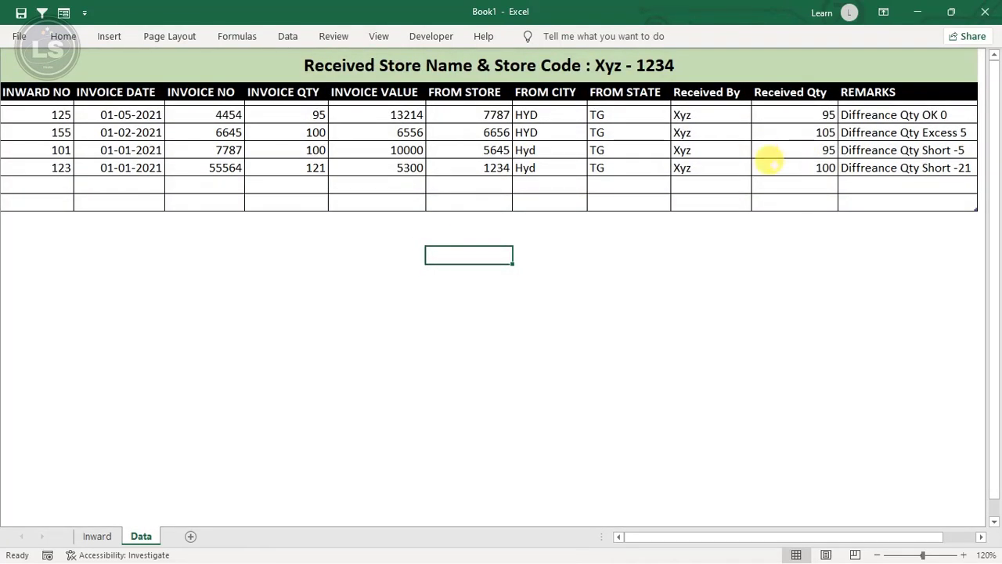
Step: Left-align all cells below the header row of the Data sheet table, from Inward No to Remarks
drag(44, 116, 583, 244)
drag(39, 115, 621, 195)
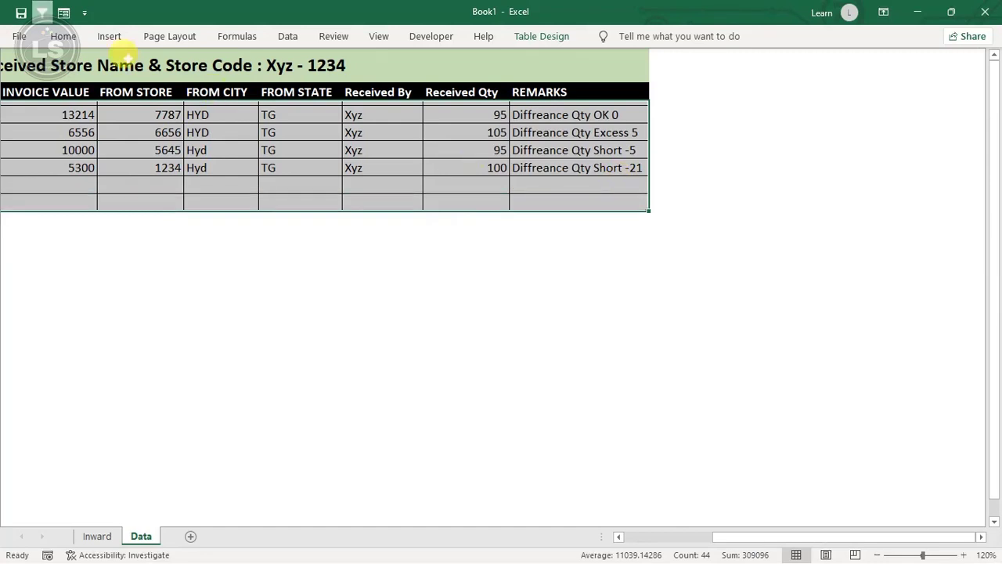
click(61, 38)
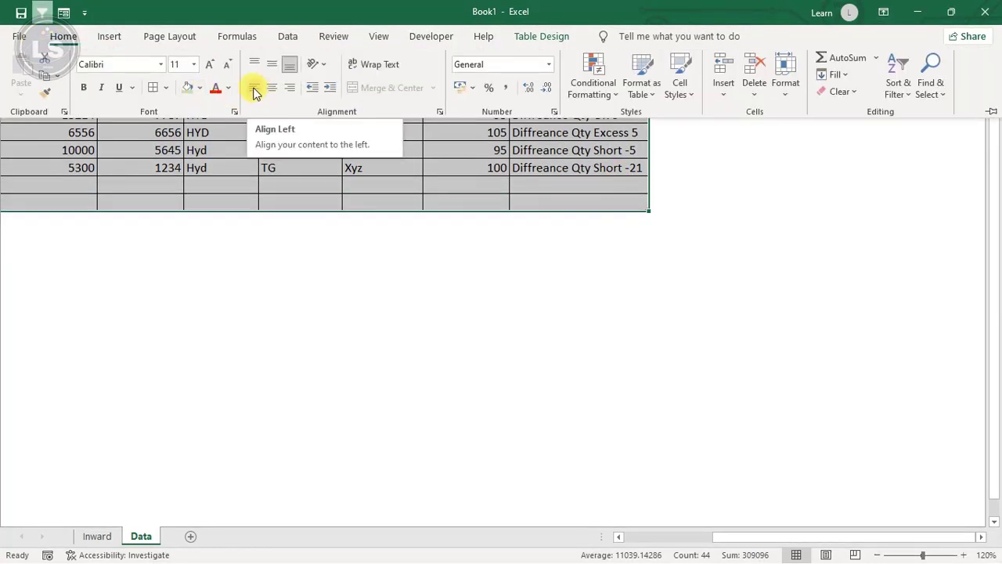
click(254, 92)
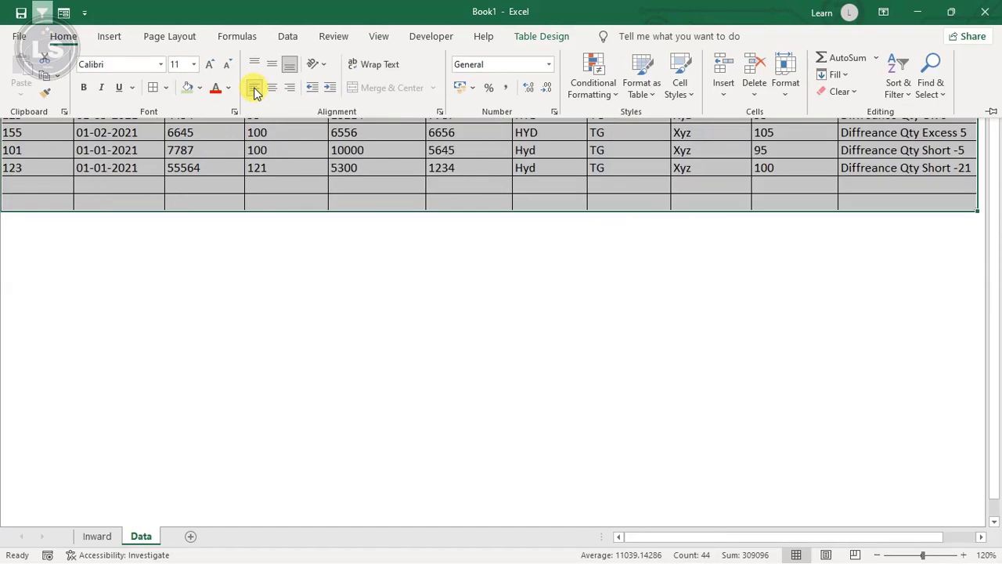
click(153, 309)
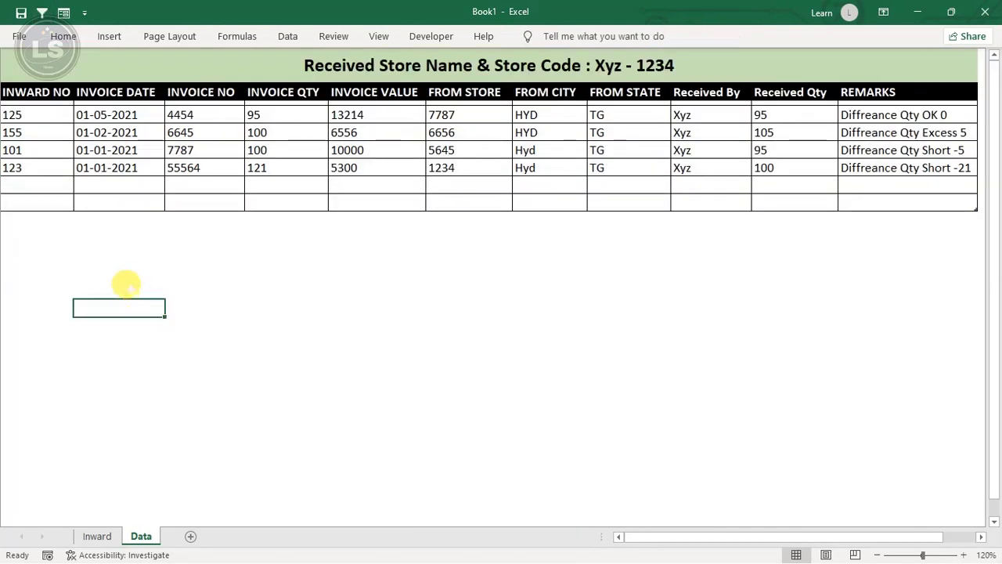
Step: Return to the Inward sheet and select an empty cell above the entry fields
click(100, 537)
click(609, 280)
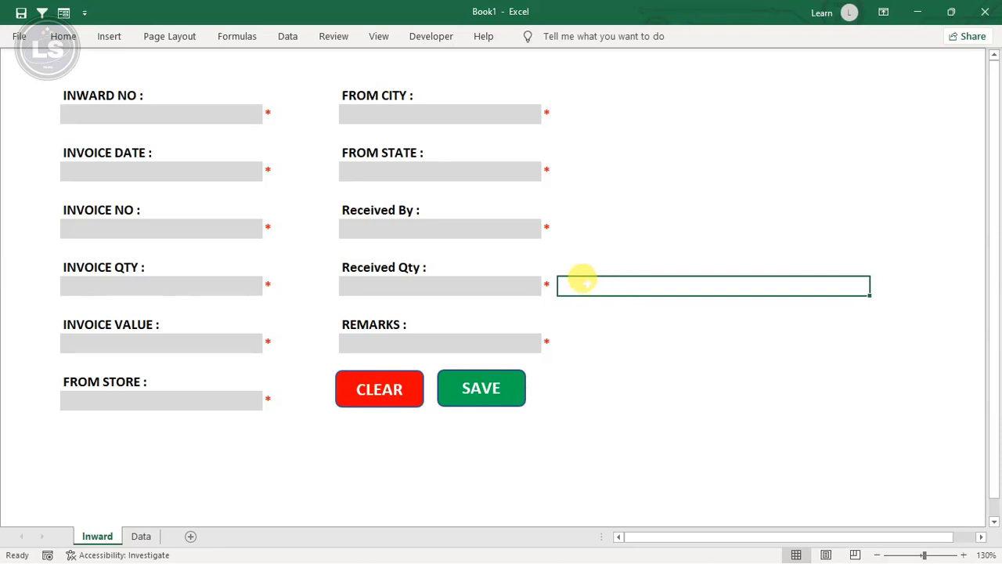
click(415, 67)
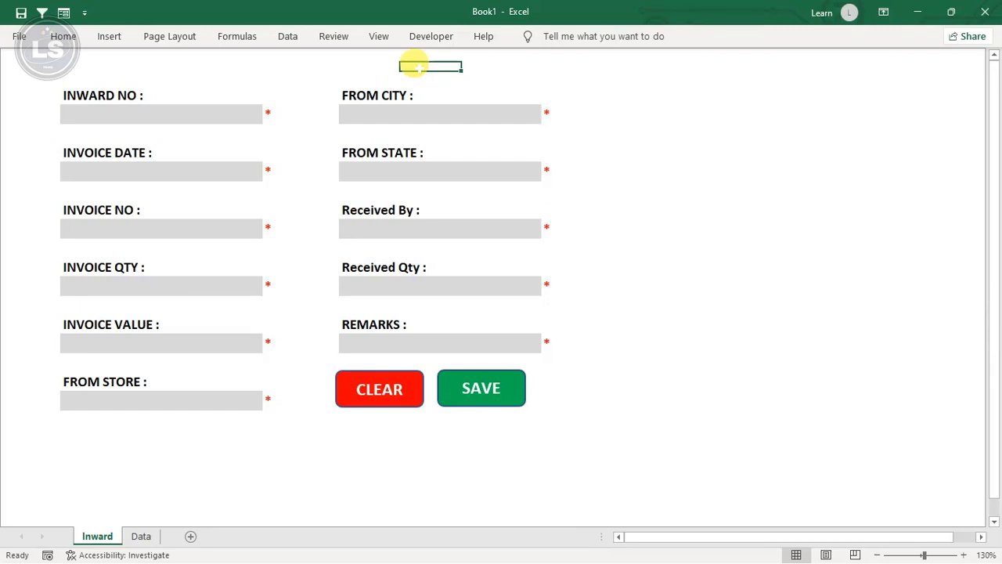
click(252, 66)
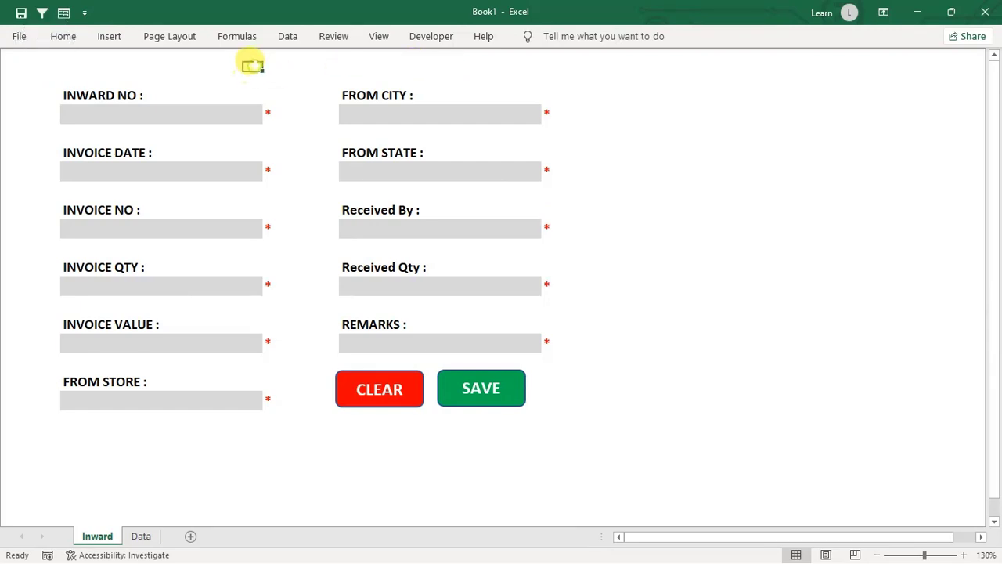